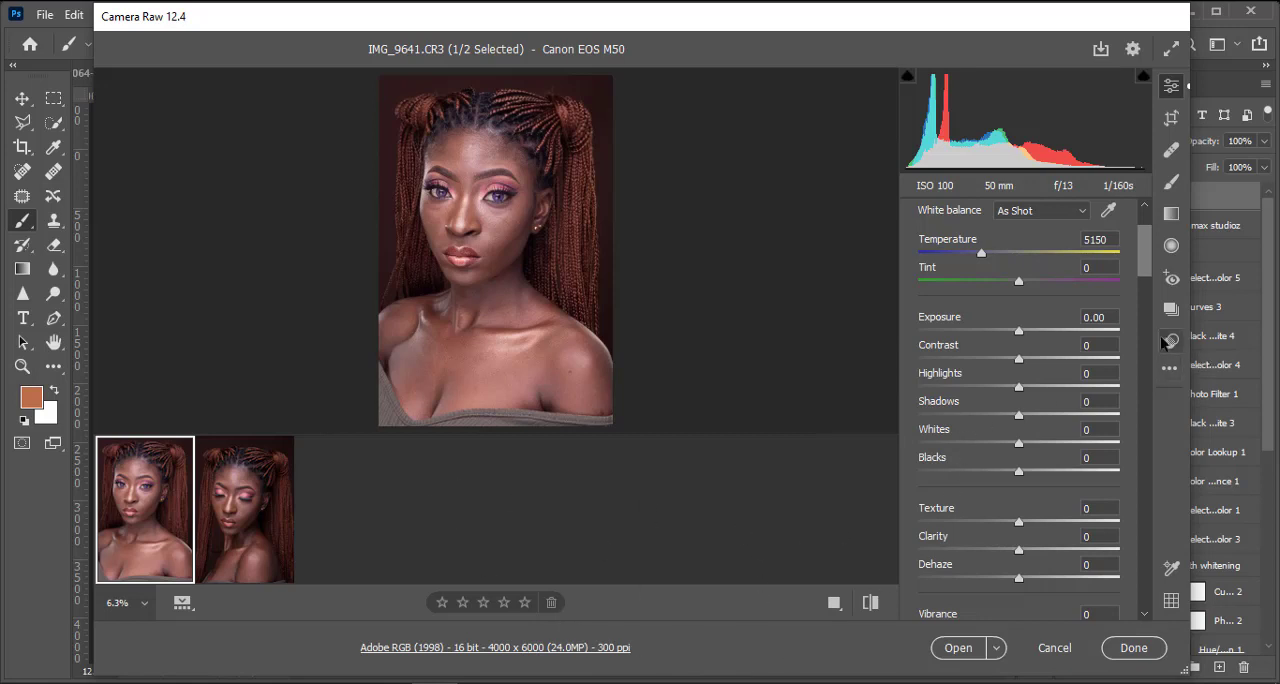
Step: Set the portrait's Highlights to -42 and its Shadows to +35
scroll(590, 420, up, 1)
scroll(500, 360, down, 1)
mouse_move(293, 535)
click(1020, 387)
drag(1020, 393, 977, 392)
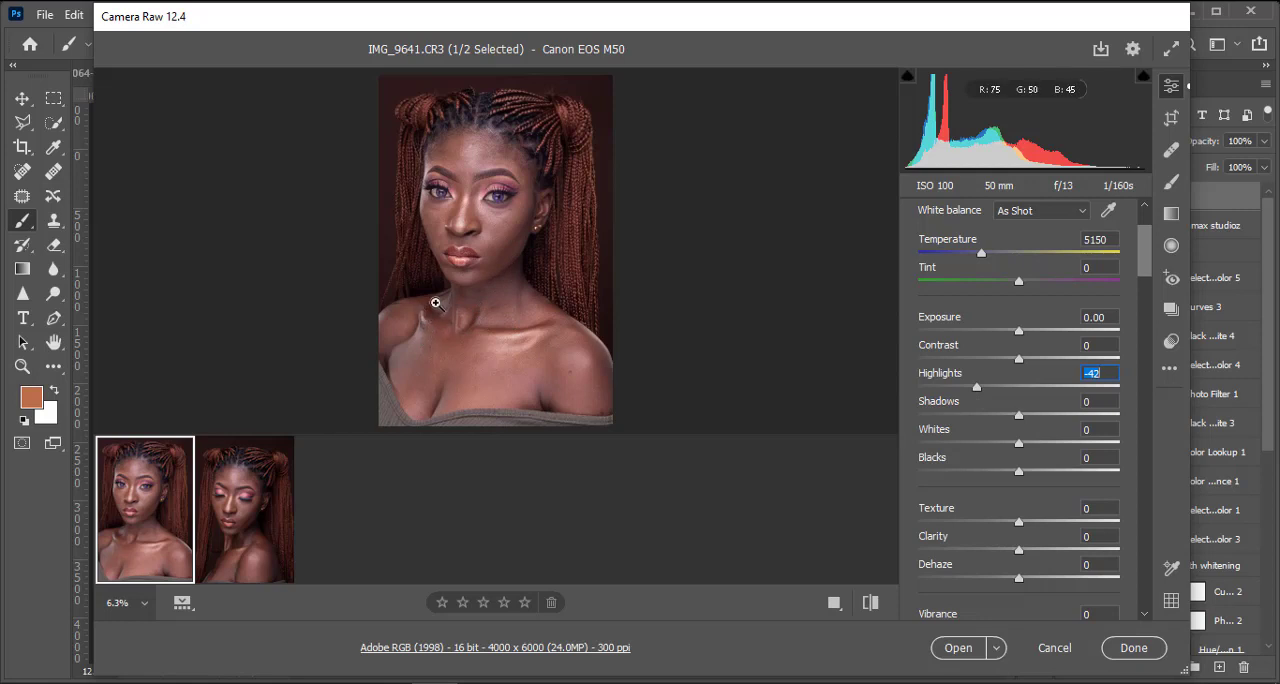
drag(1026, 424, 1052, 418)
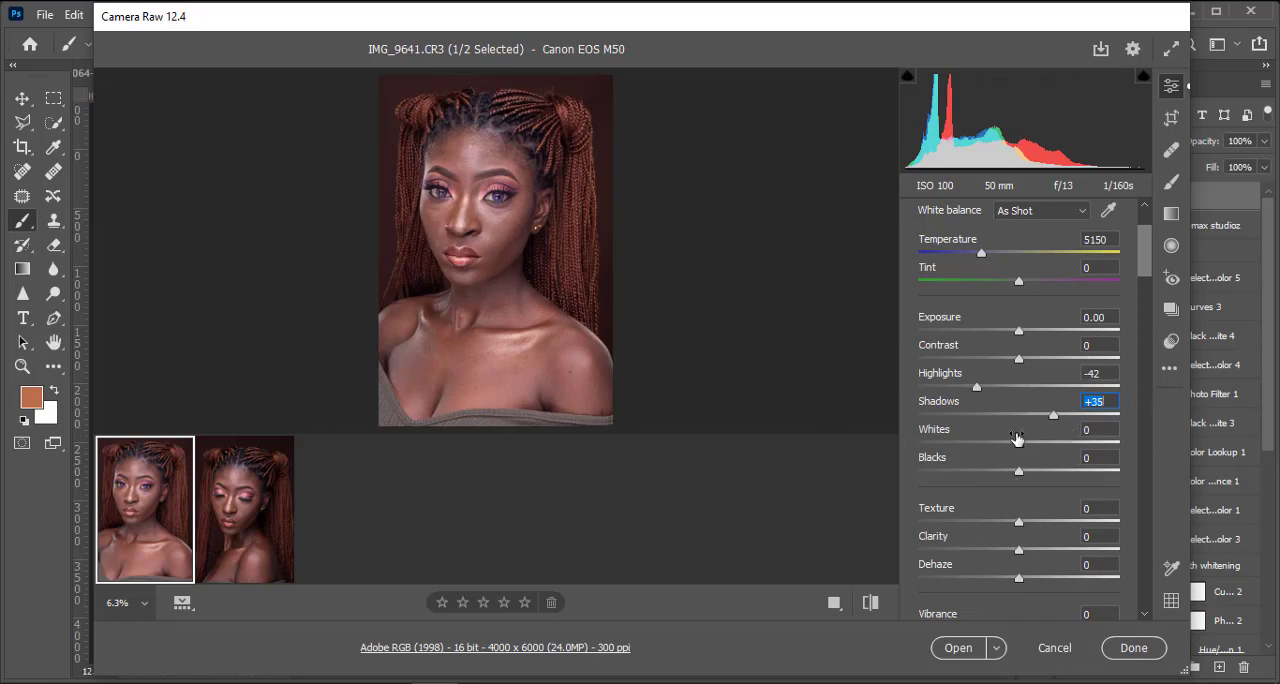
Step: Set the portrait's Whites to +10 and its Blacks to -7
drag(1023, 440, 1013, 476)
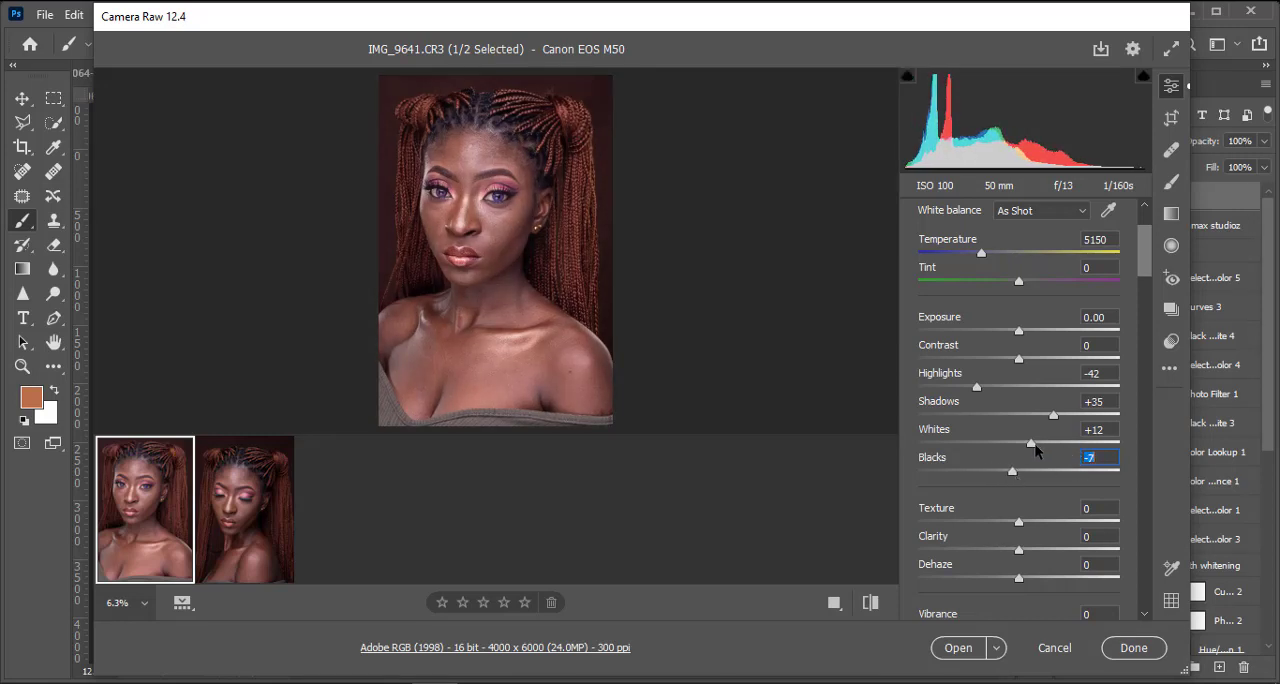
drag(1036, 444, 1031, 447)
click(497, 234)
drag(504, 200, 504, 263)
click(491, 421)
Step: Set Texture to +20 and Clarity to +6, checking the result on the face up close
mouse_move(1019, 521)
mouse_down()
mouse_move(1061, 522)
mouse_move(1040, 530)
mouse_up()
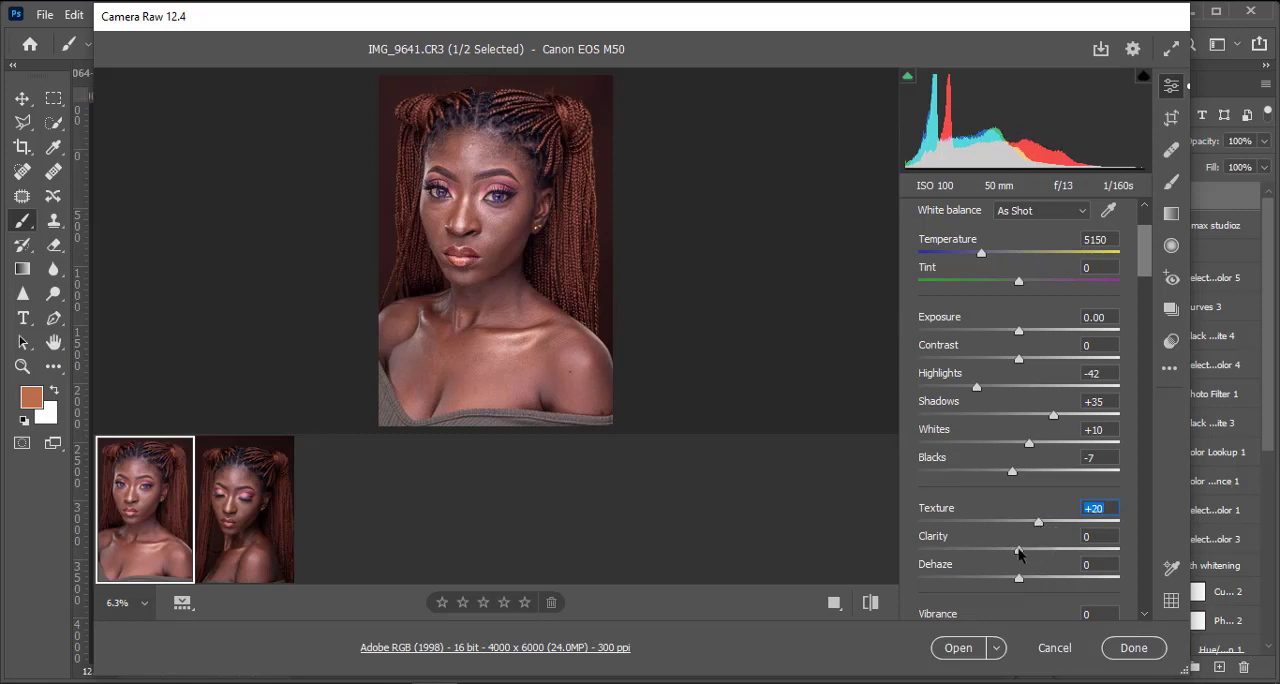
click(1019, 550)
drag(1018, 550, 1023, 556)
key(ctrl+plus)
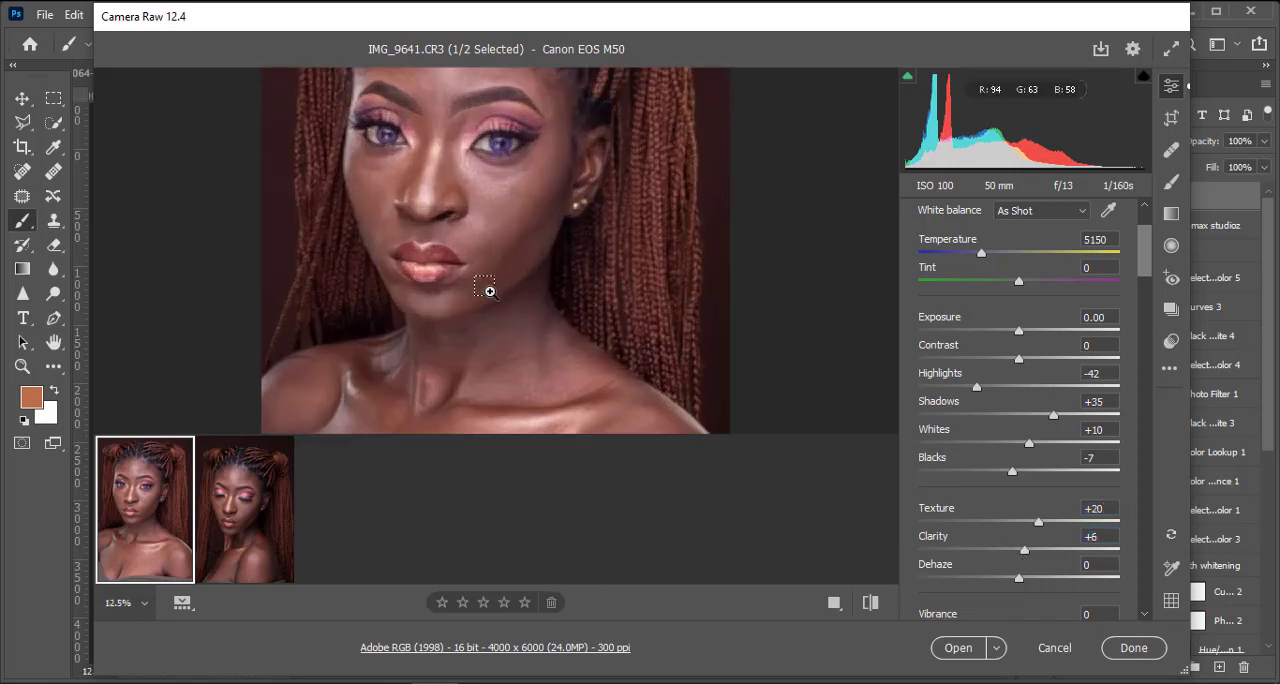
drag(554, 275, 554, 409)
scroll(552, 344, down, 5)
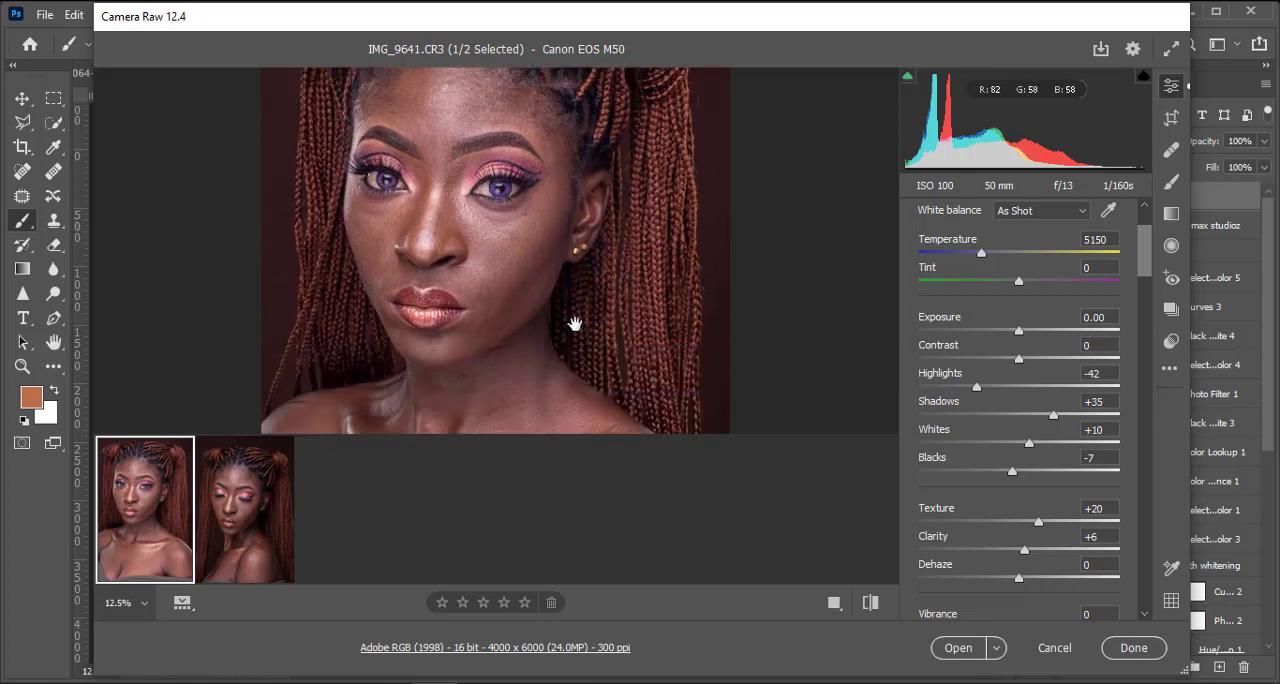
key(ctrl+minus)
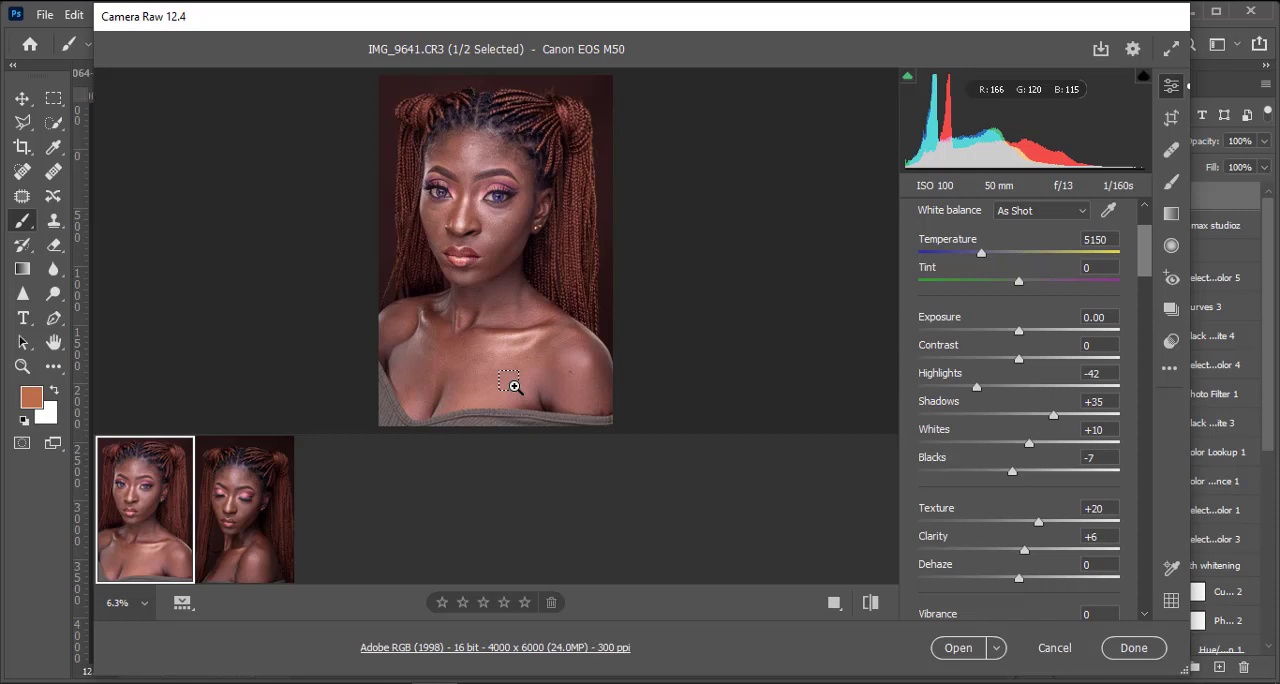
Step: In the Color Mixer, set the luminance of Reds to -18 and Oranges to -19, and check the skin tones
scroll(1084, 438, down, 5)
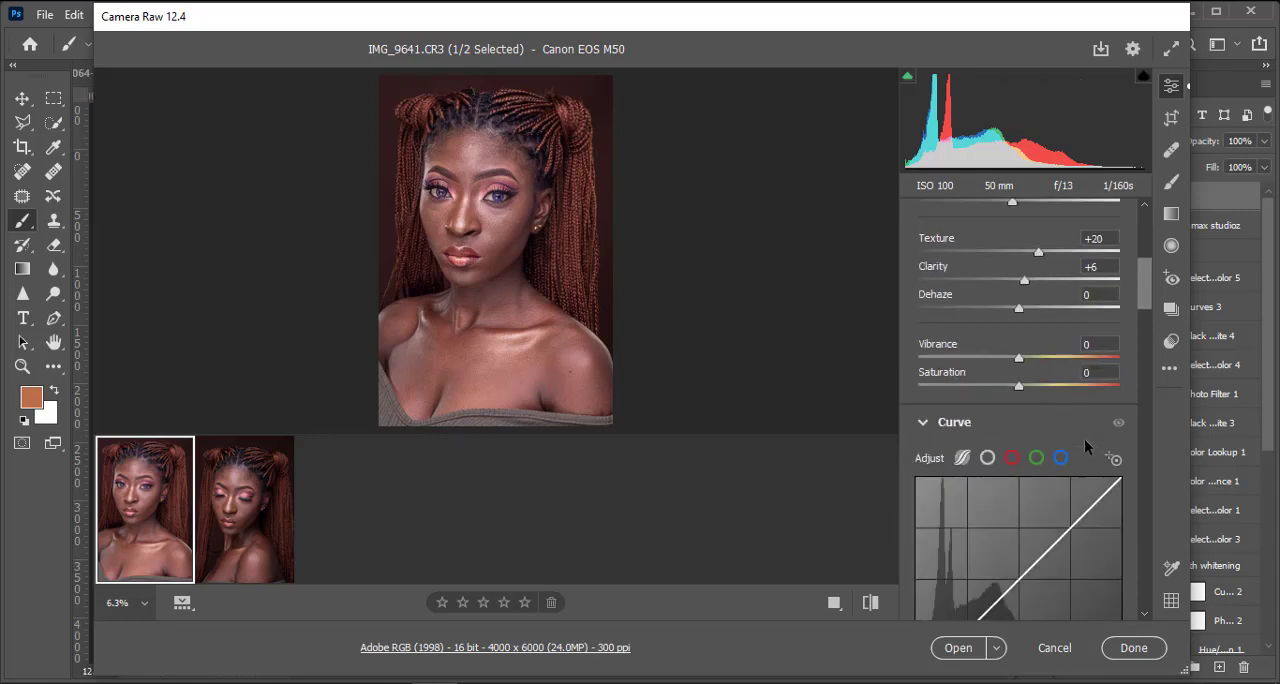
scroll(1084, 438, down, 10)
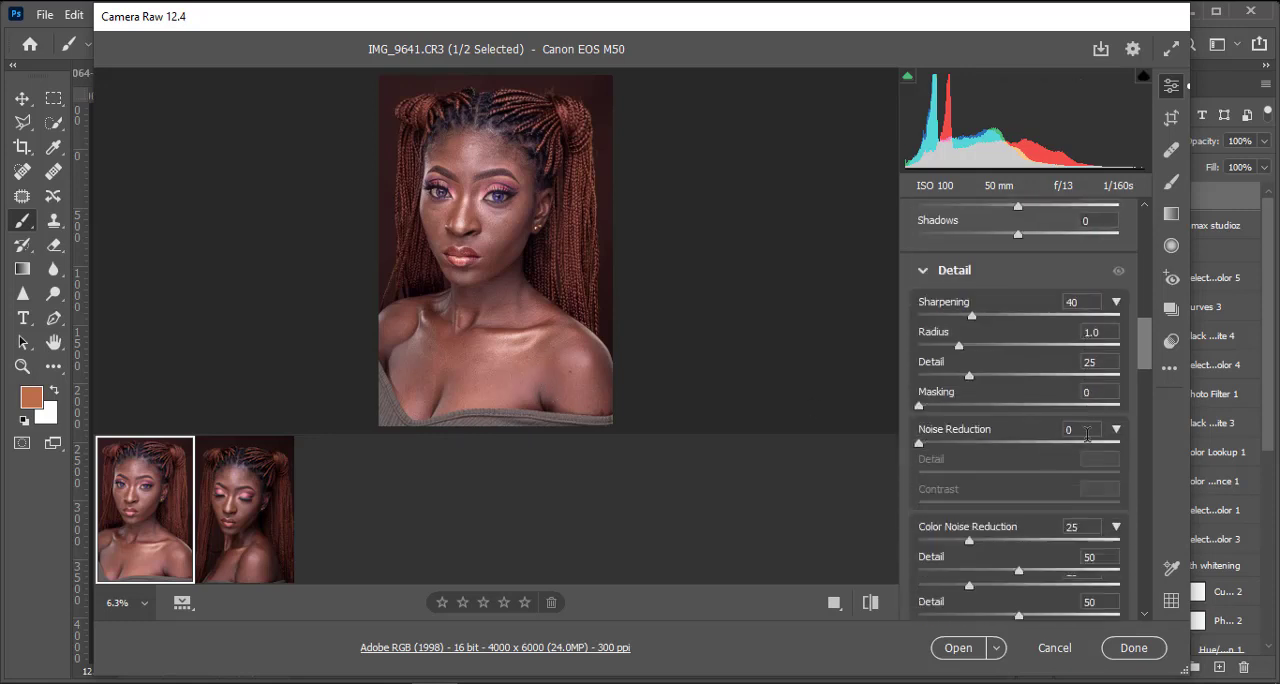
scroll(1086, 433, down, 6)
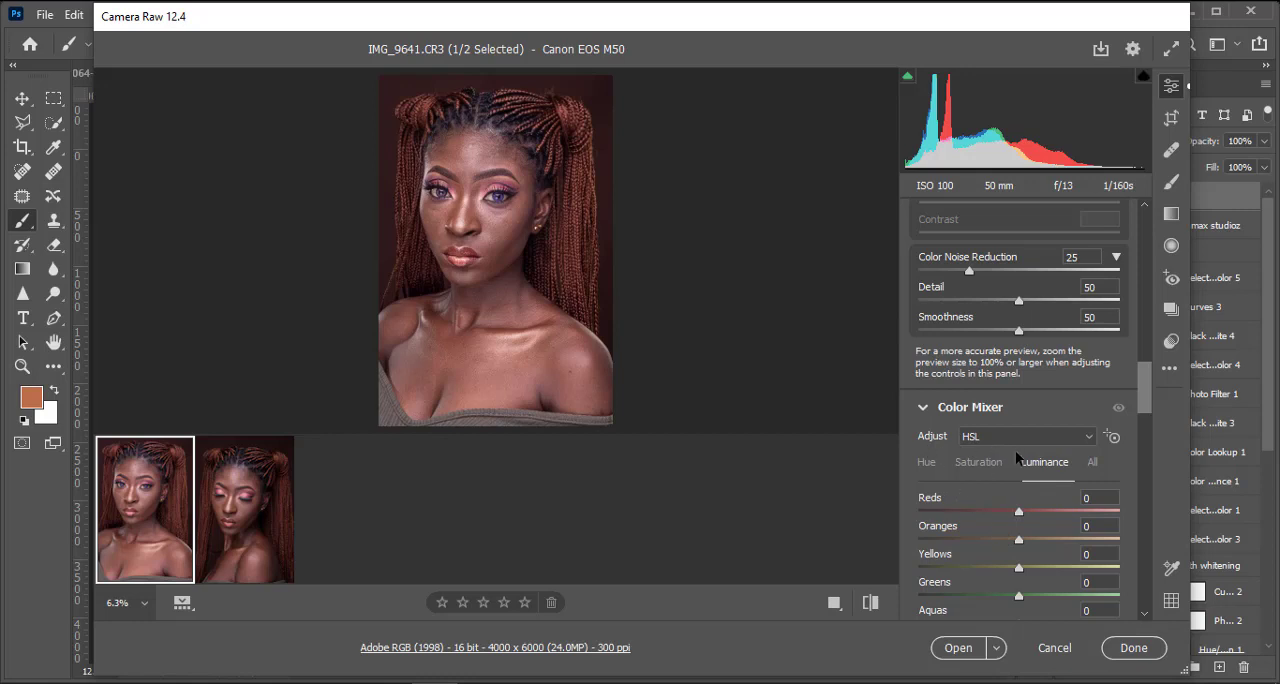
scroll(977, 454, down, 1)
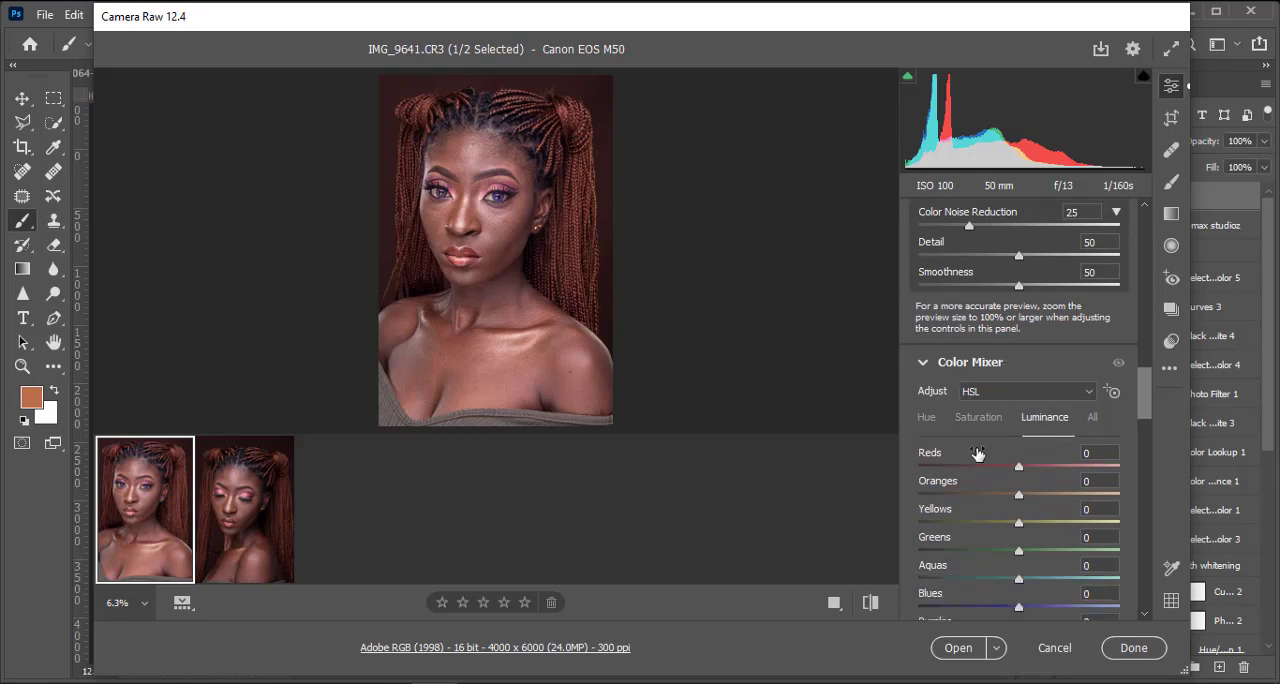
click(962, 420)
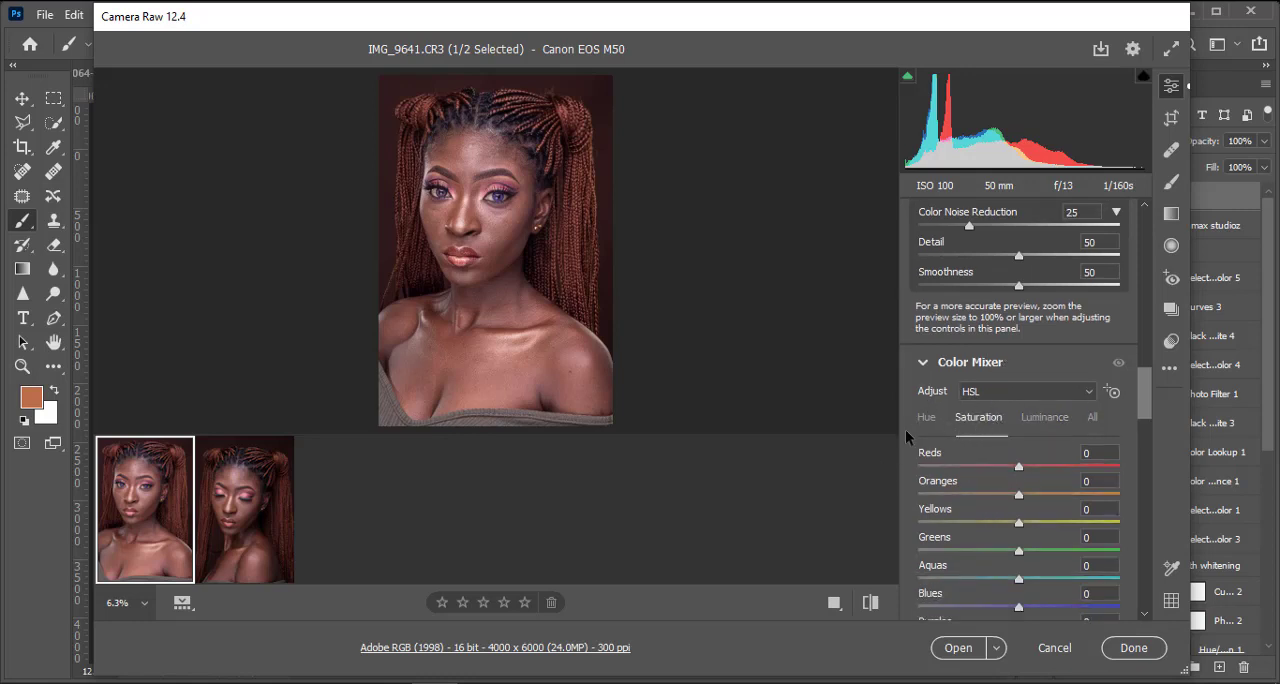
click(1053, 419)
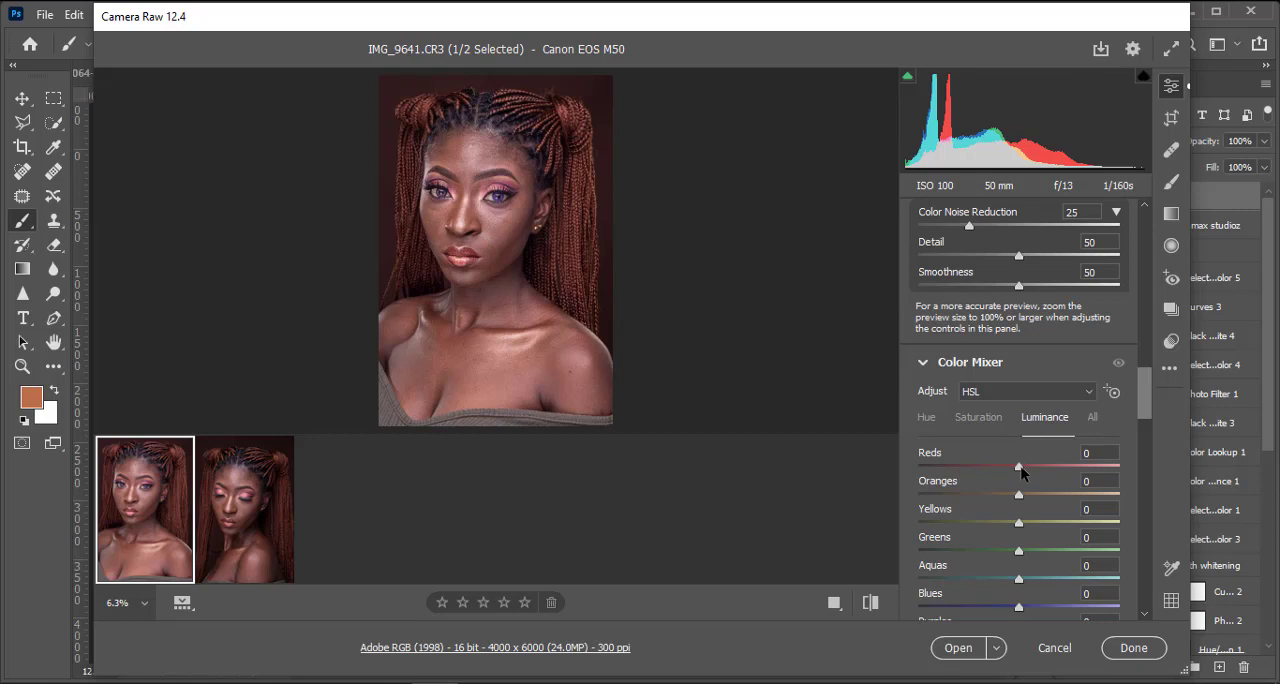
drag(1020, 468, 991, 472)
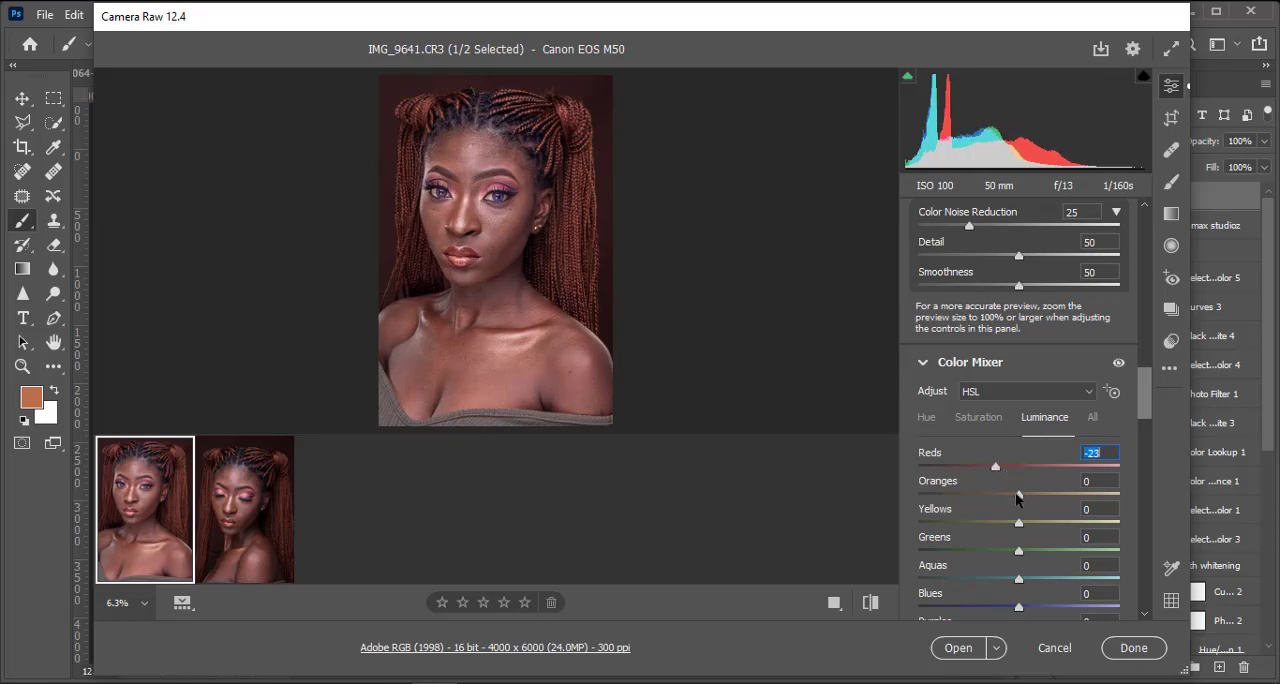
drag(1017, 493, 1000, 498)
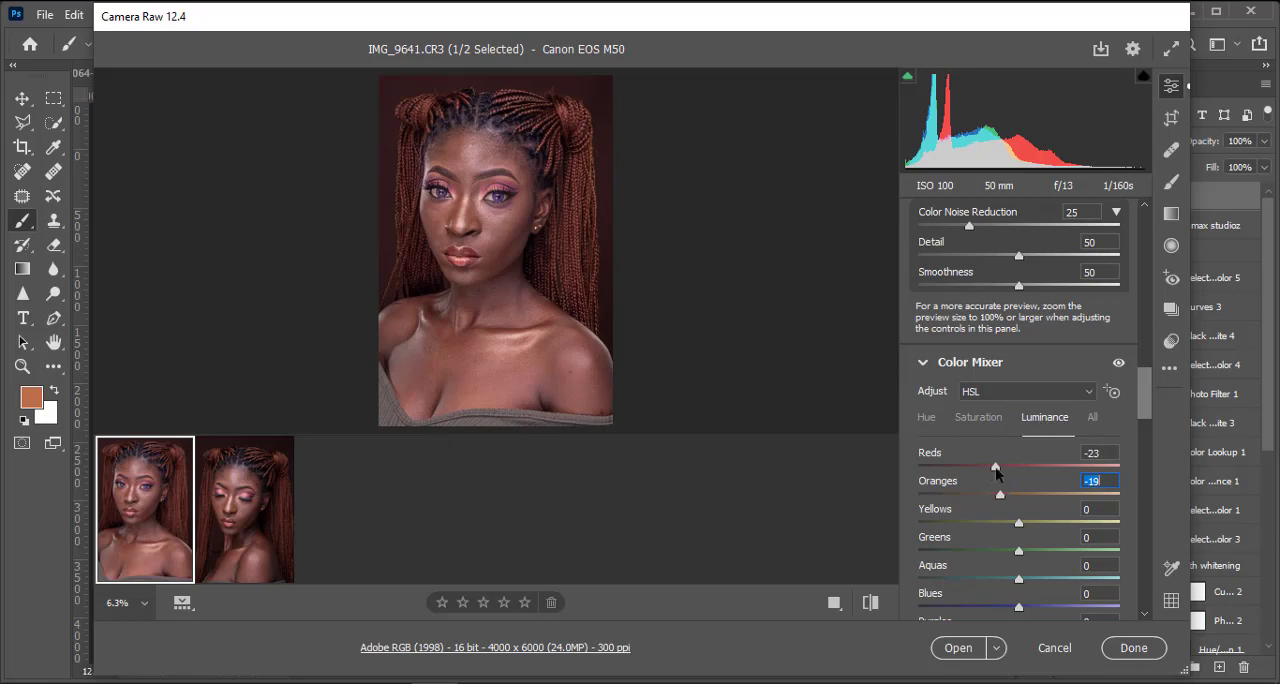
drag(996, 467, 1001, 467)
key(ctrl+plus)
key(ctrl+minus)
key(ctrl+plus)
key(ctrl+minus)
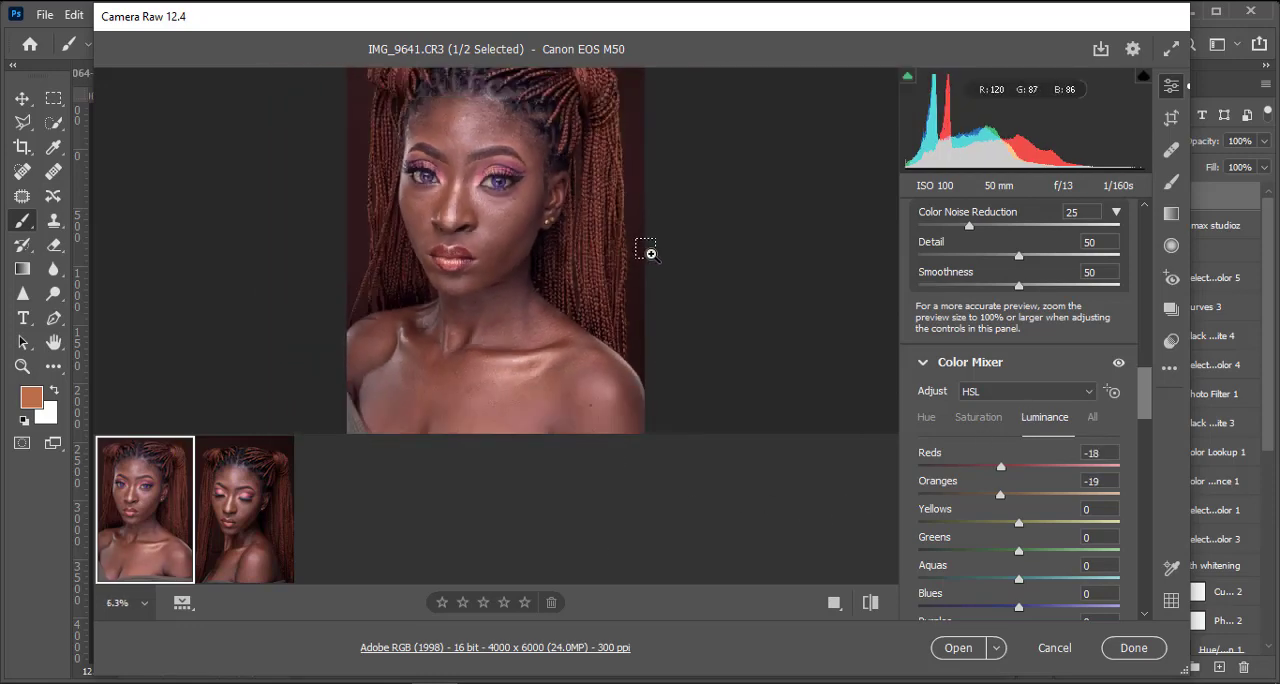
key(ctrl+plus)
key(ctrl+minus)
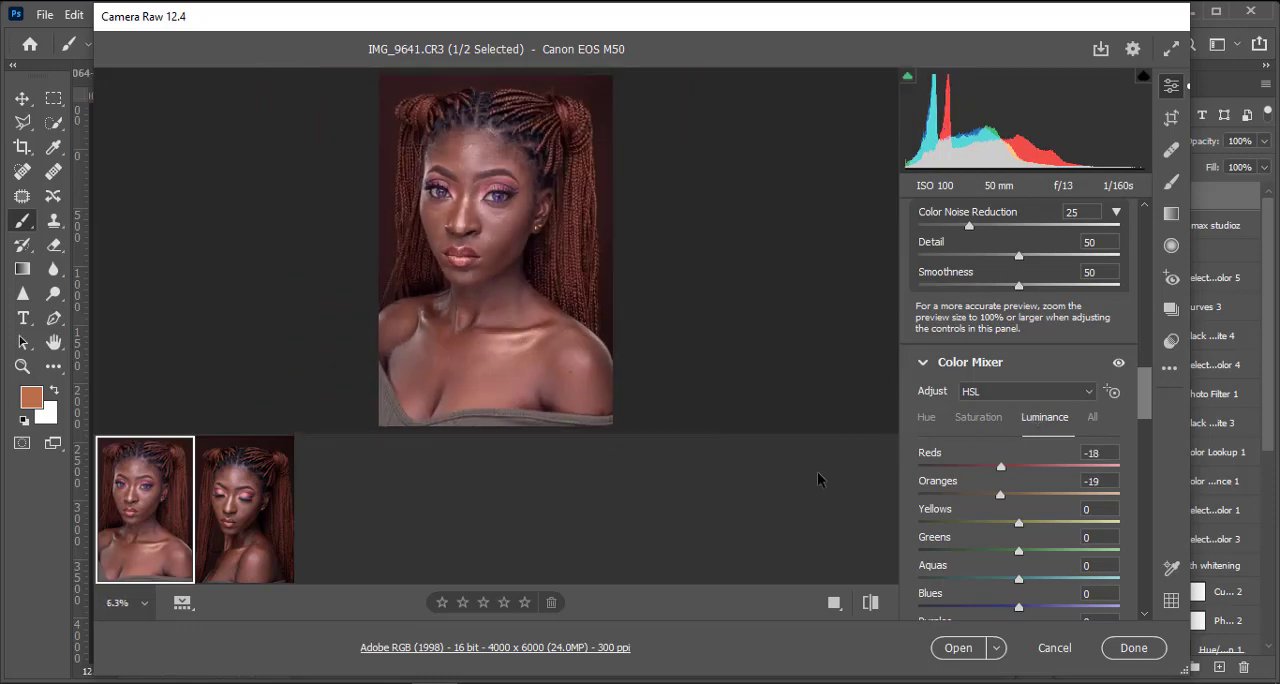
Step: Turn the lens profile corrections in Optics off and back on to compare their effect, keeping chromatic aberration removal enabled
scroll(1100, 418, down, 10)
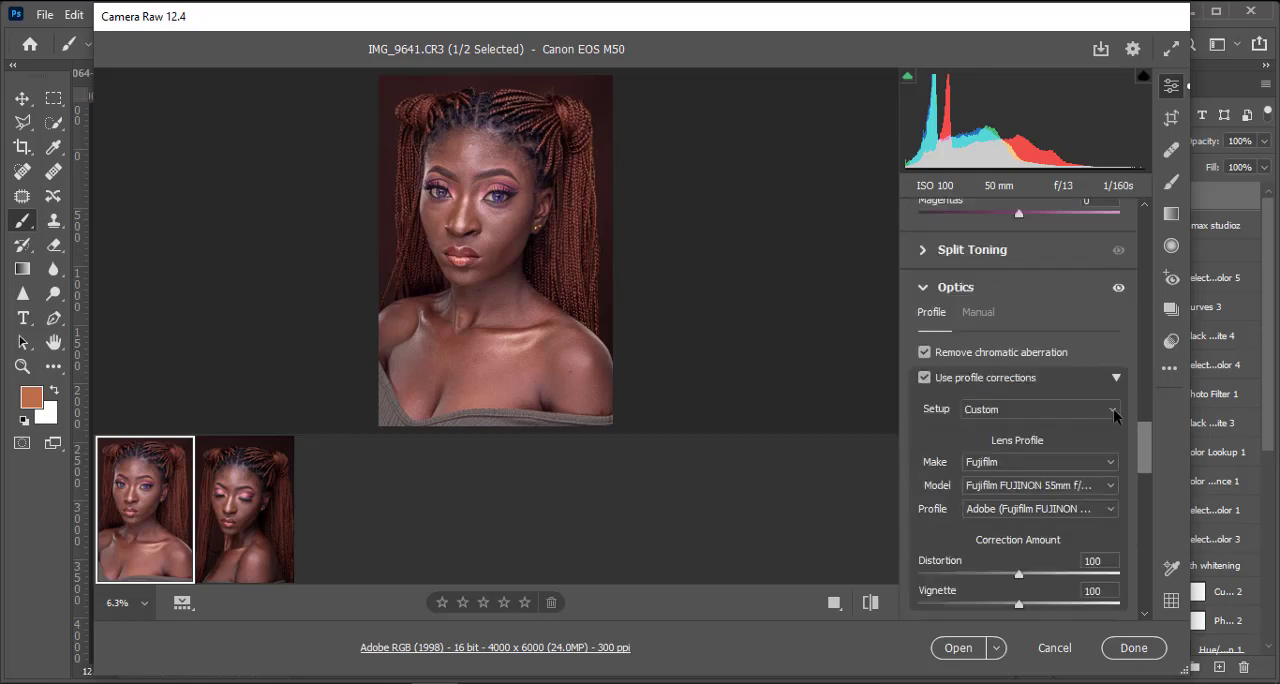
scroll(1113, 408, down, 2)
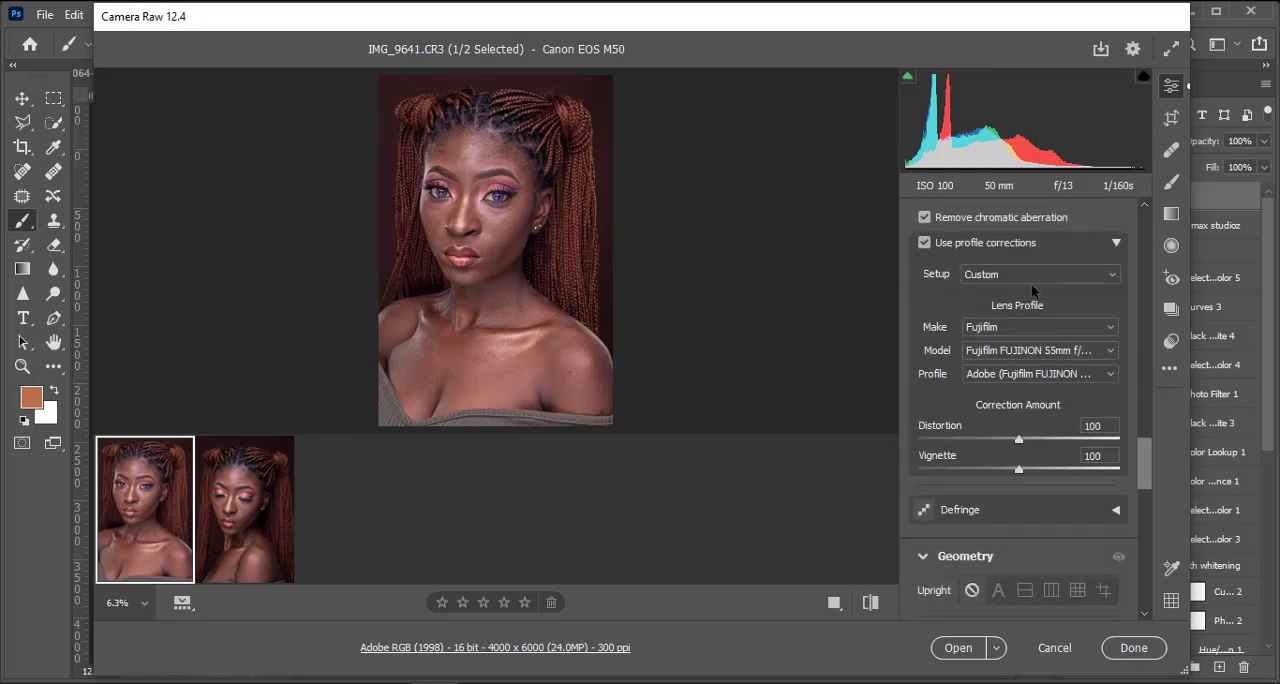
scroll(1083, 249, up, 2)
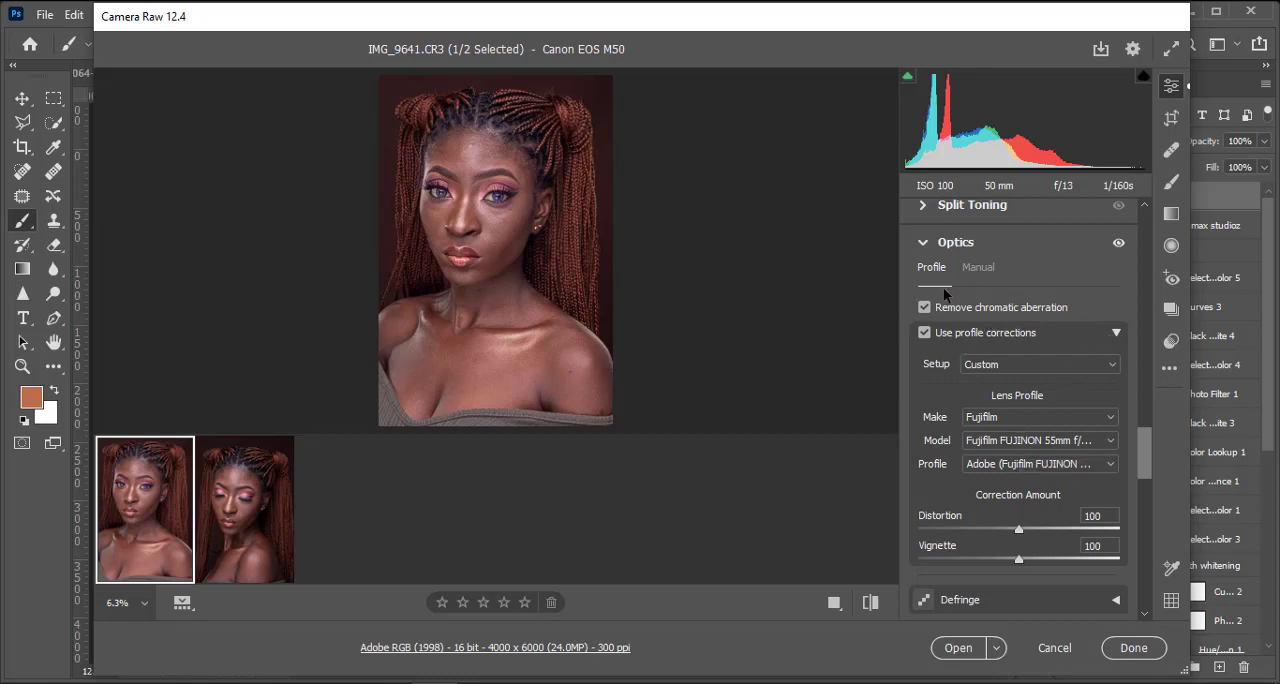
click(924, 333)
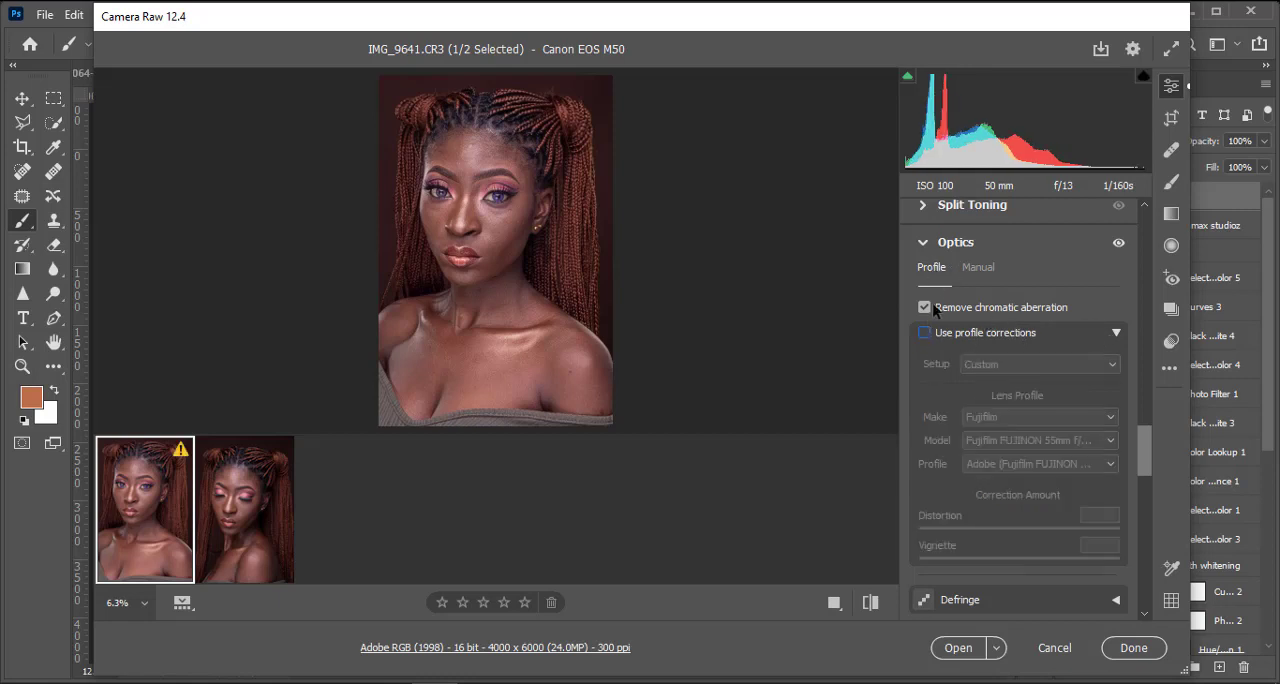
click(924, 307)
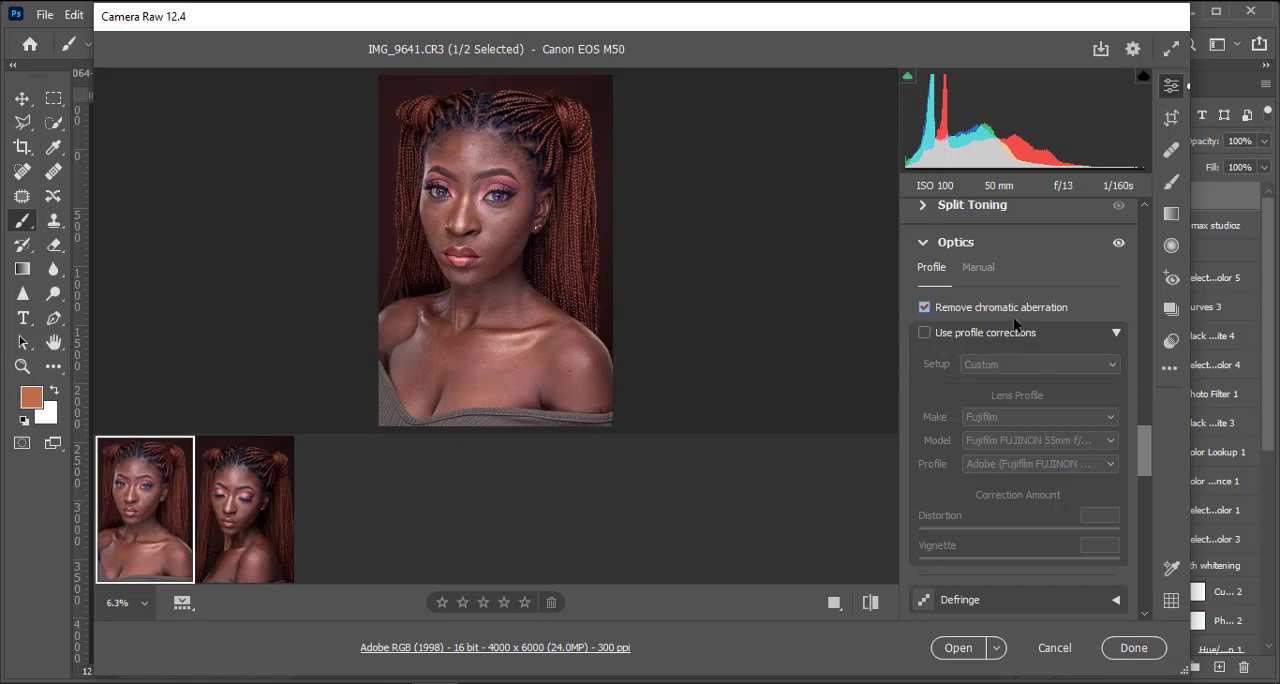
click(925, 333)
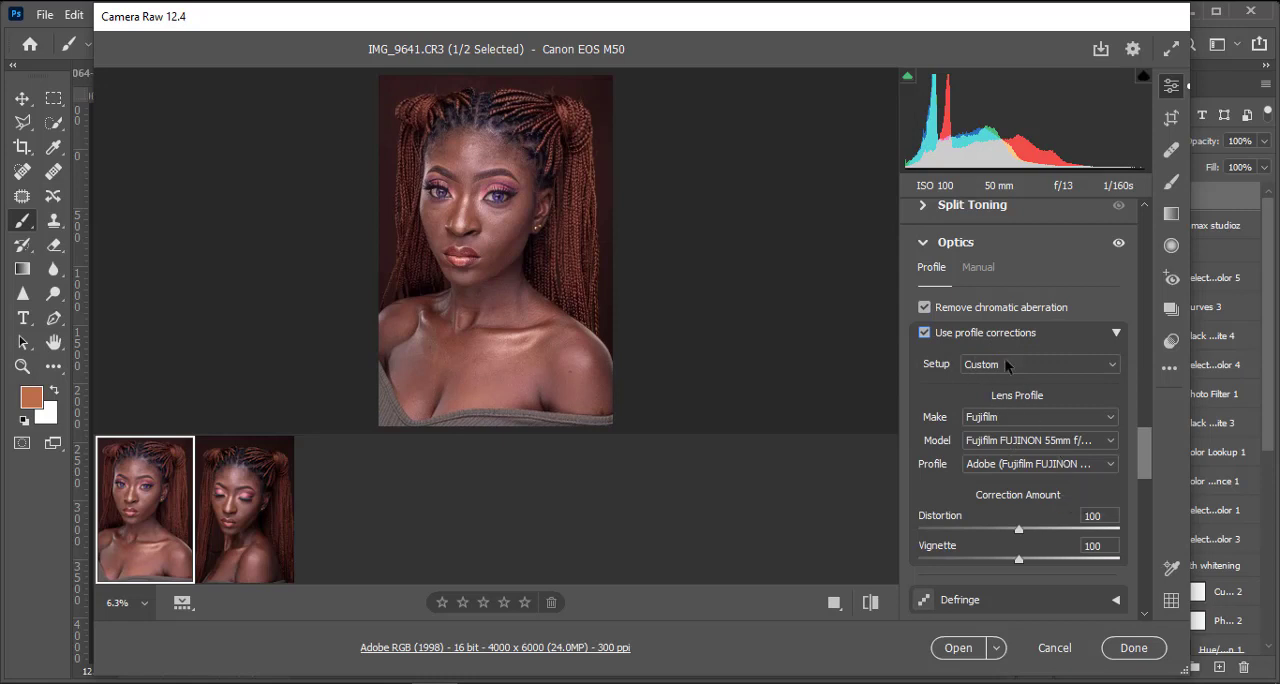
Step: Set the make of the lens profile to Canon
click(1005, 415)
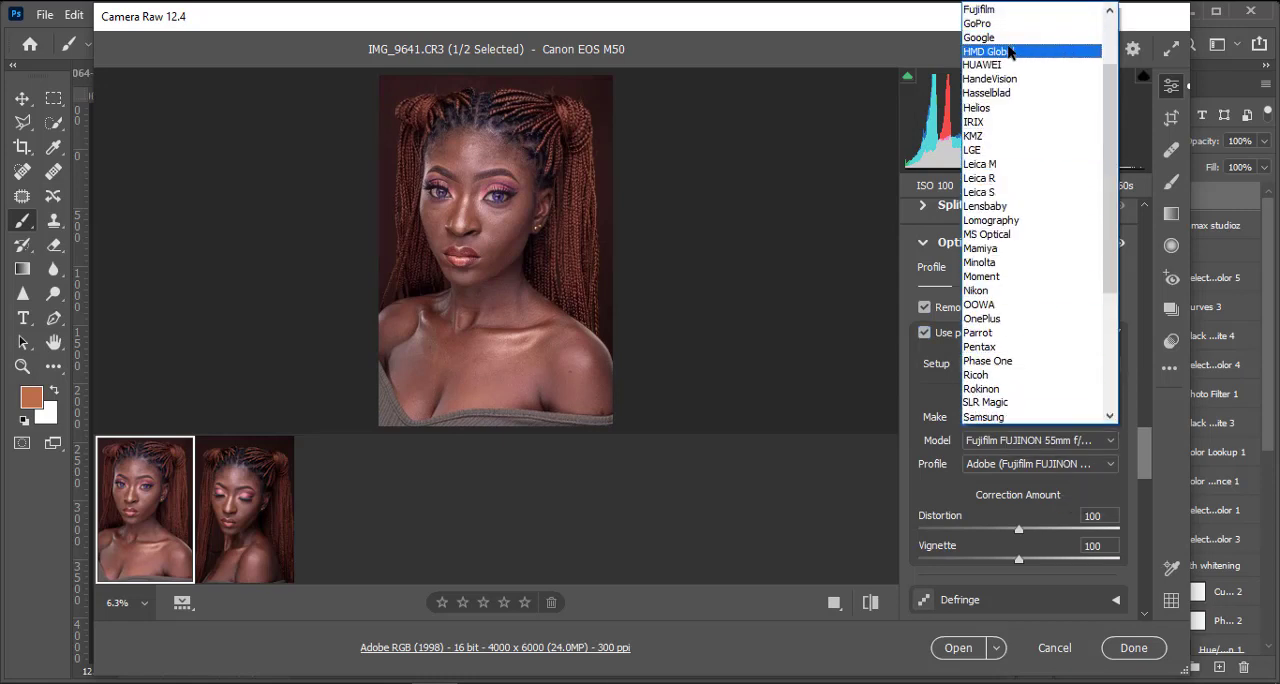
scroll(1008, 80, up, 2)
scroll(1008, 150, down, 1)
scroll(1008, 178, up, 1)
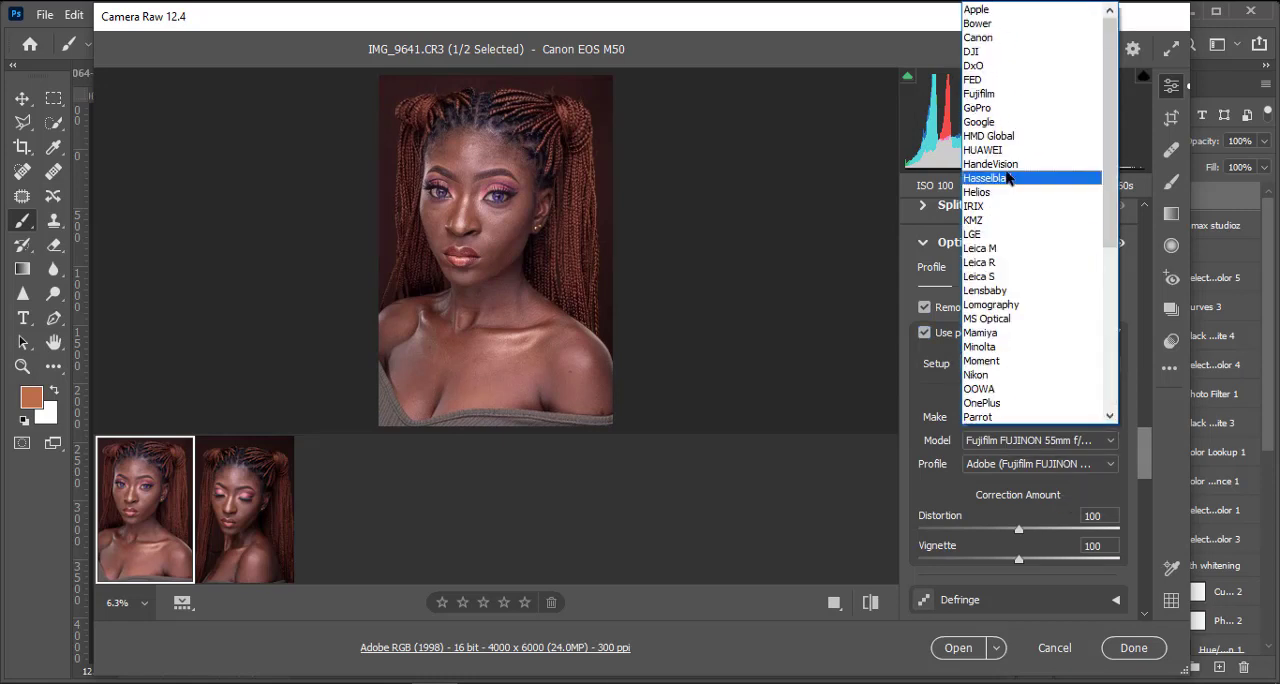
click(1005, 38)
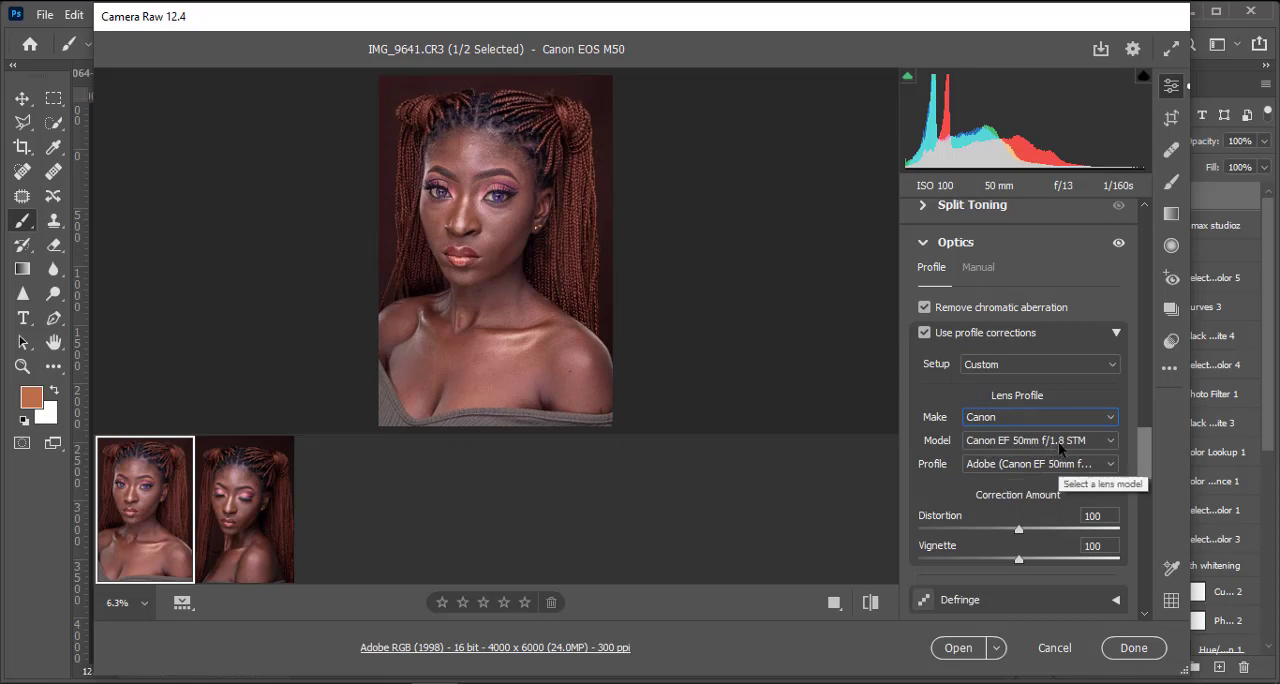
click(1036, 414)
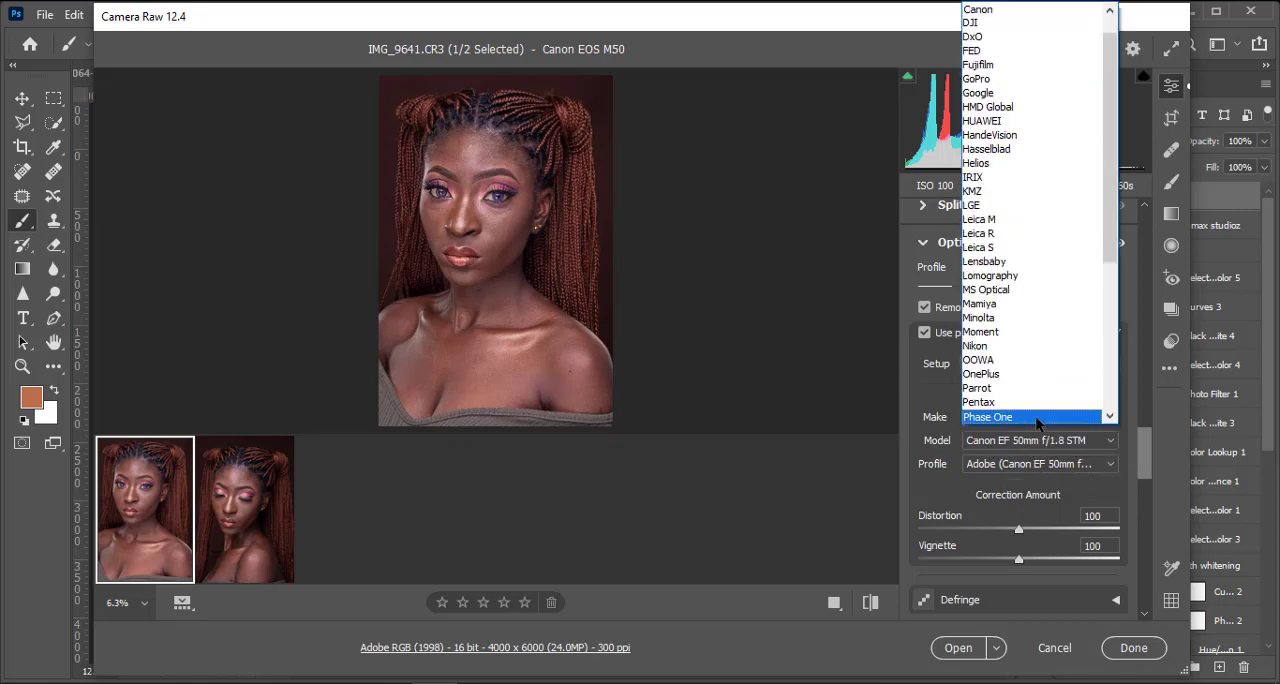
click(1042, 439)
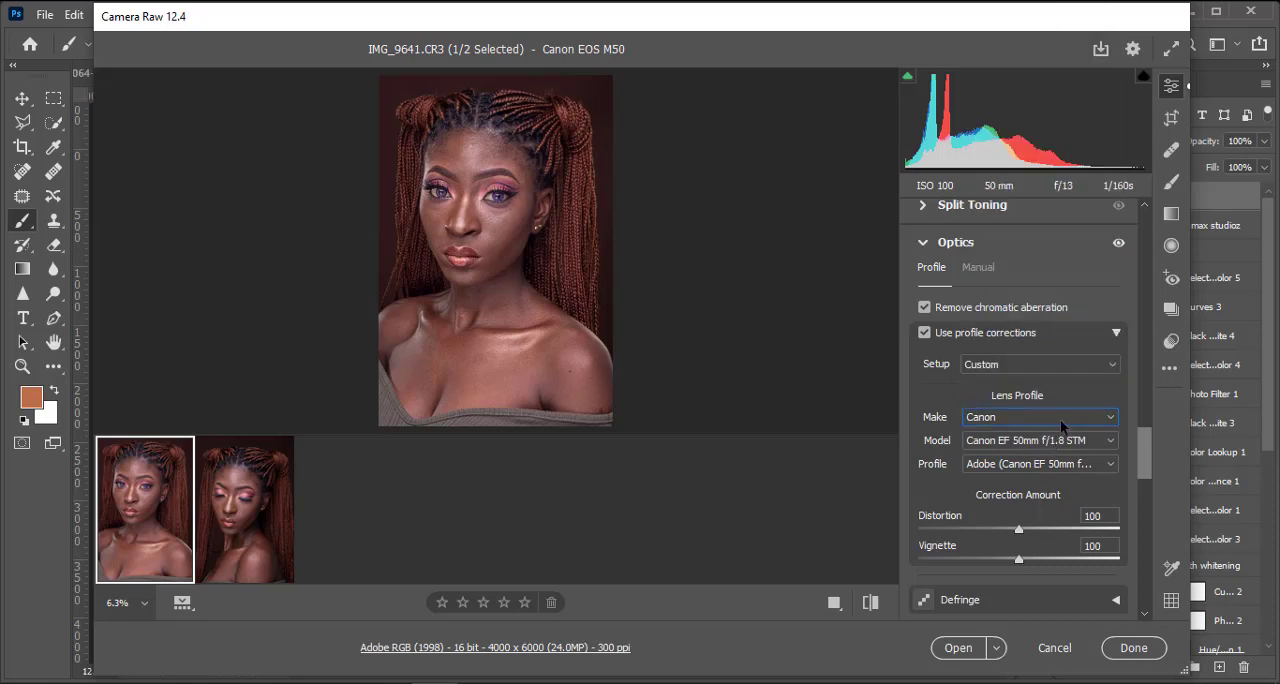
click(1061, 419)
click(1064, 438)
click(1072, 427)
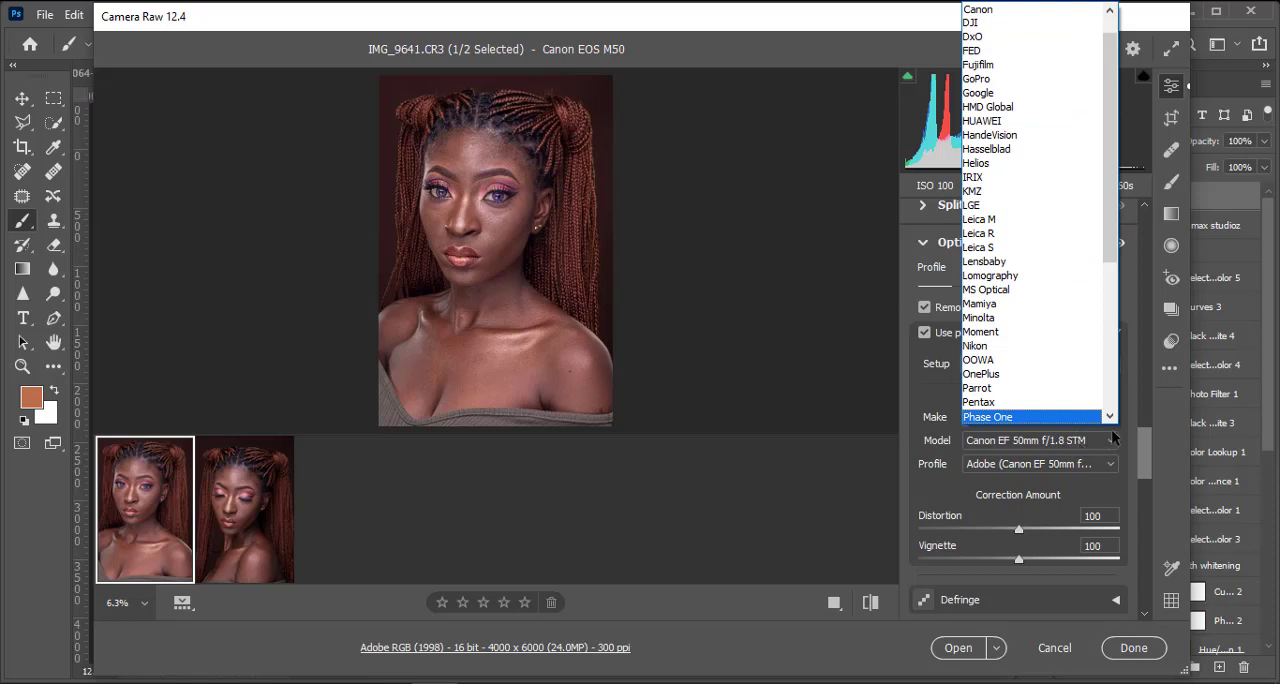
click(1112, 437)
click(1111, 424)
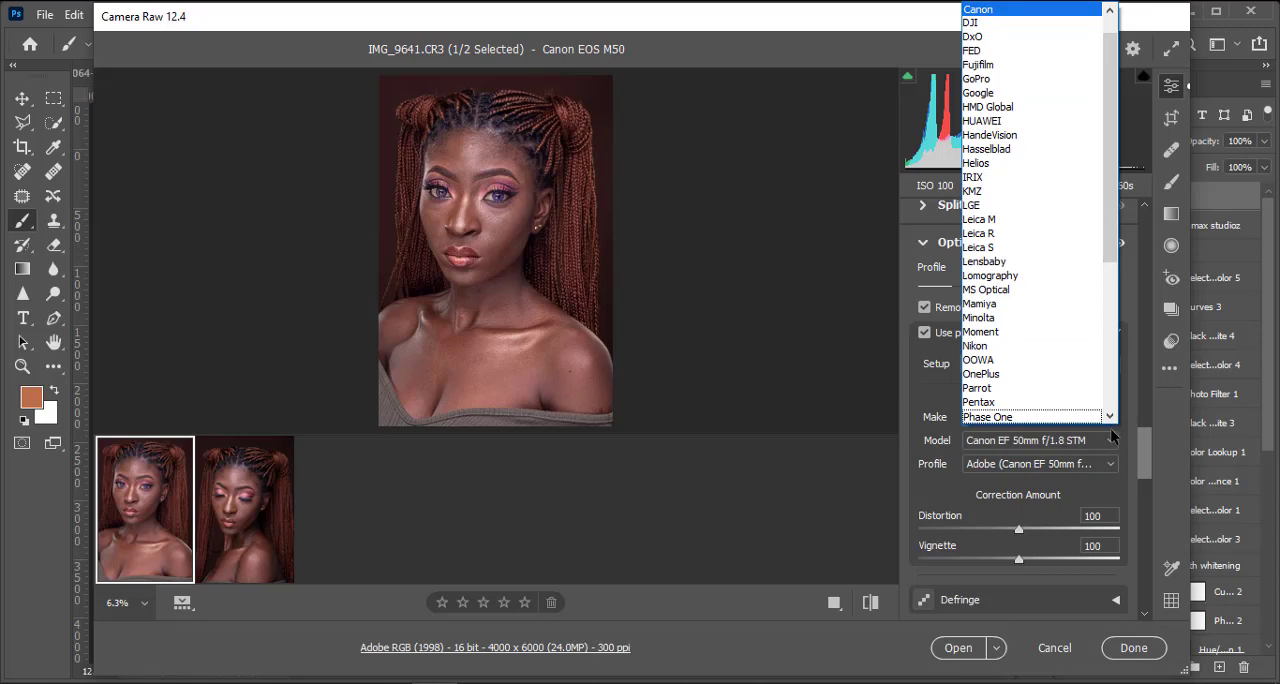
click(1113, 428)
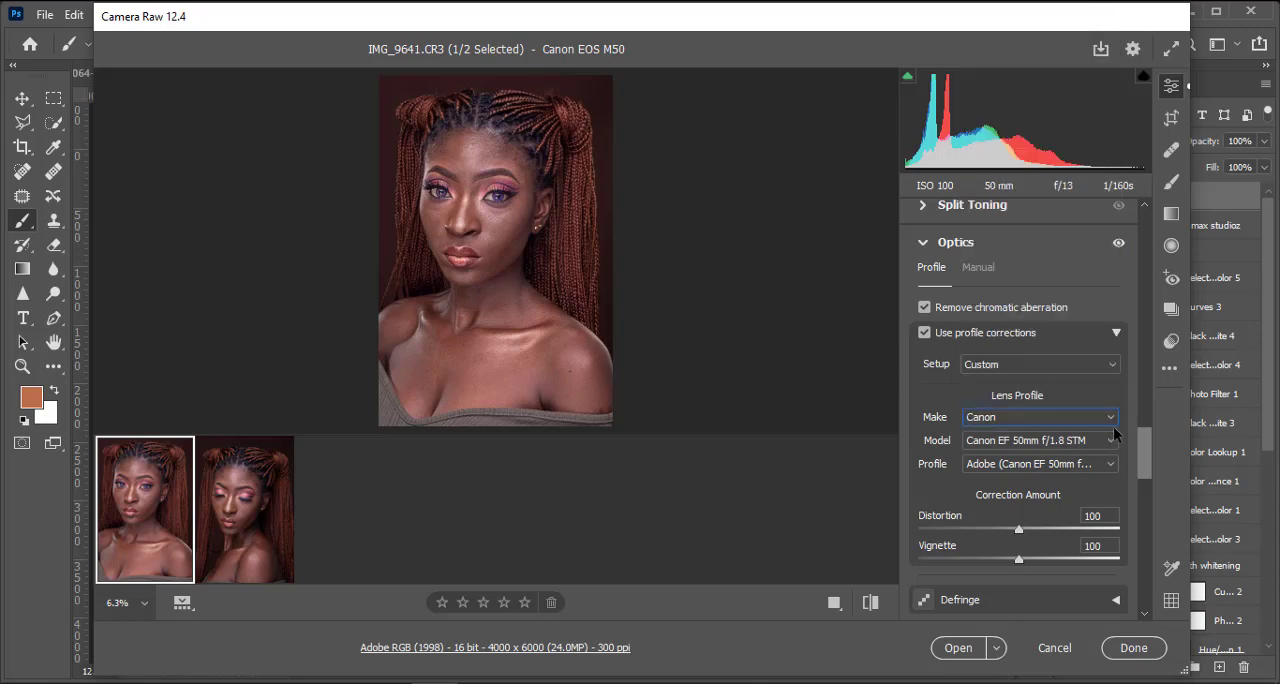
Step: Set the make of the lens profile to Fujifilm and look through the lens models offered for it
click(1112, 420)
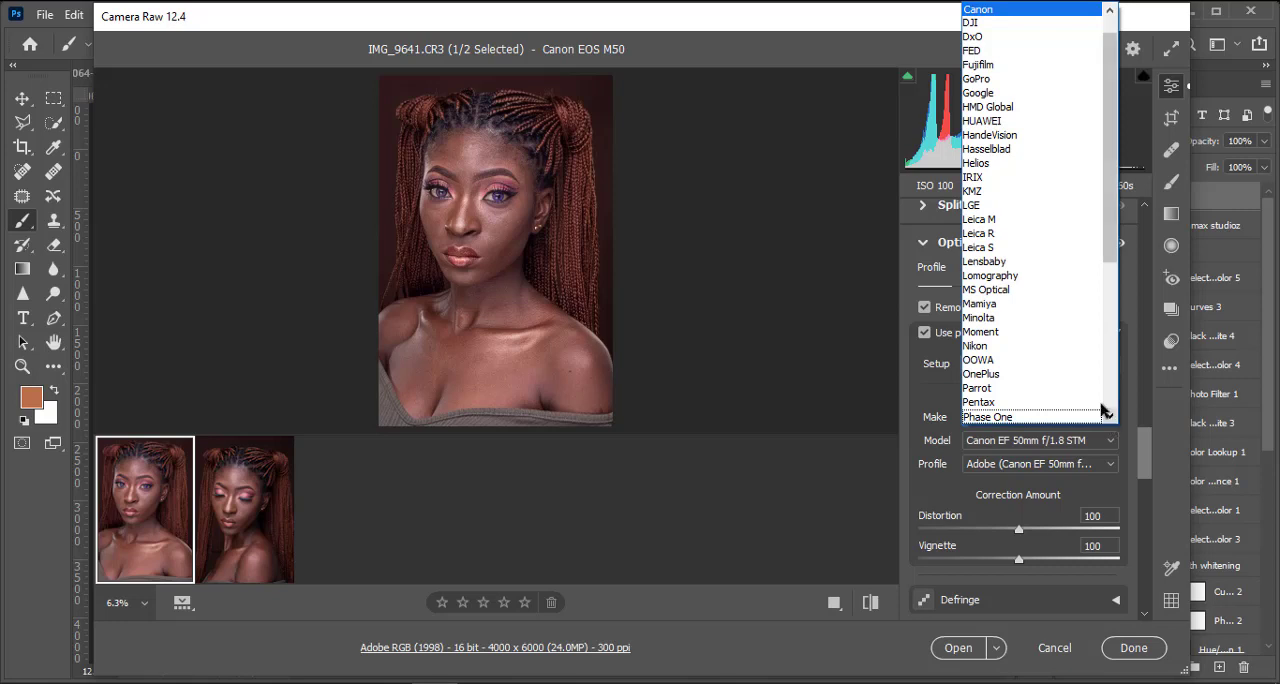
click(1006, 66)
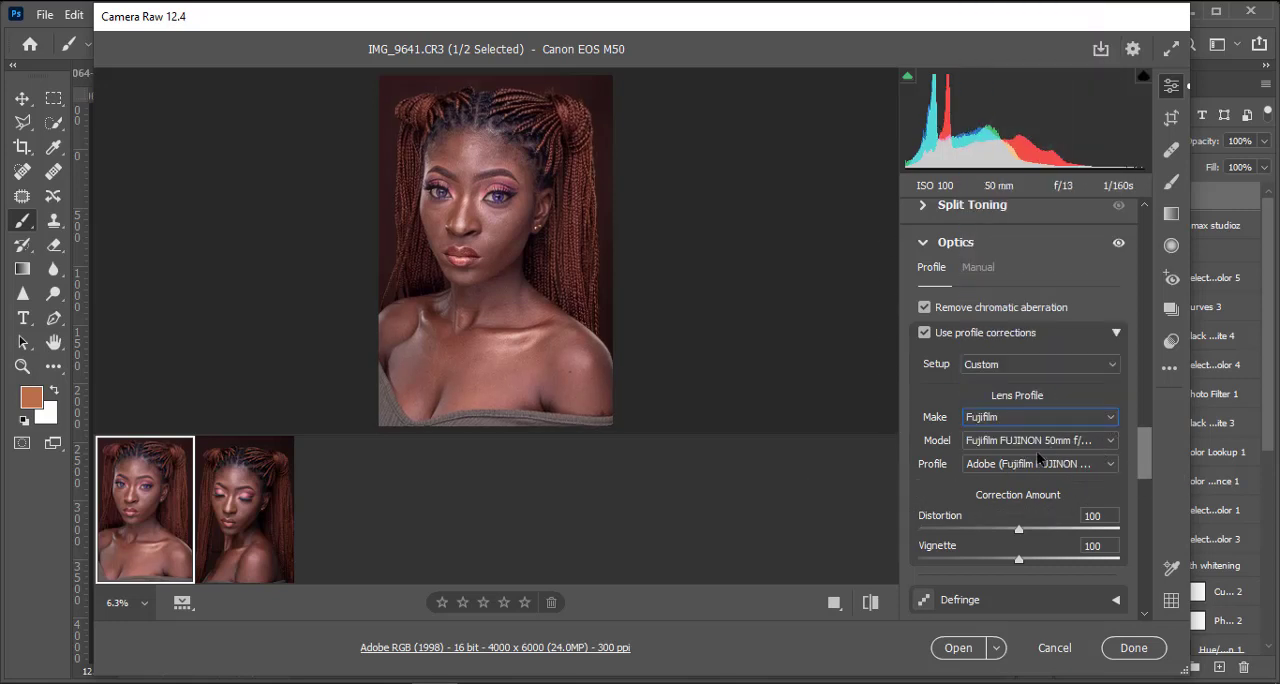
click(1076, 439)
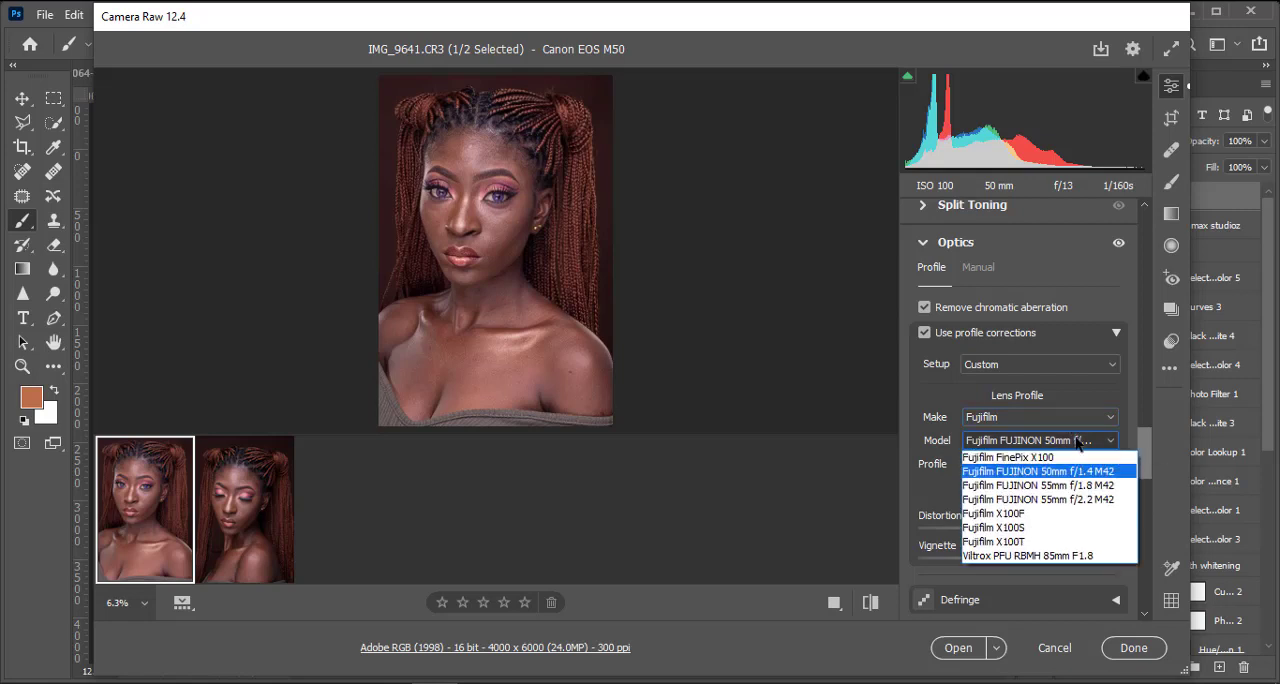
click(1077, 443)
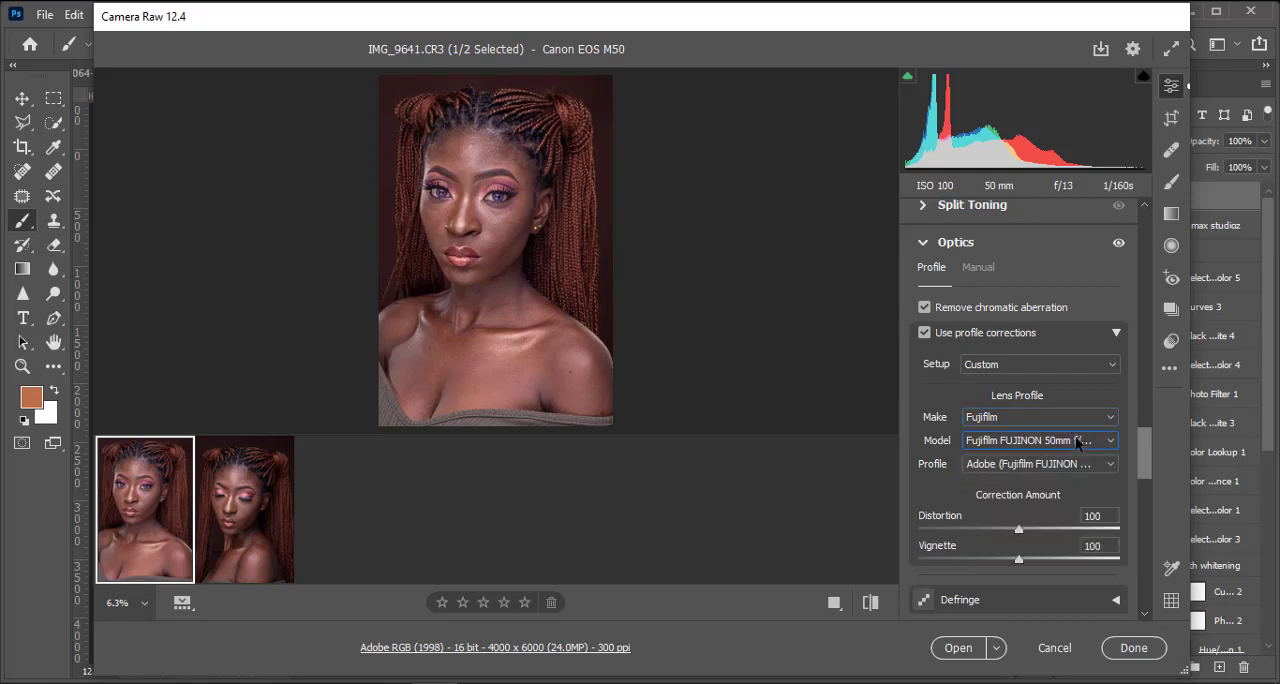
Step: Choose the Fujifilm FUJINON 50mm lens model for the lens profile and check the correction on the portrait
click(1077, 443)
click(1078, 482)
key(ctrl+plus)
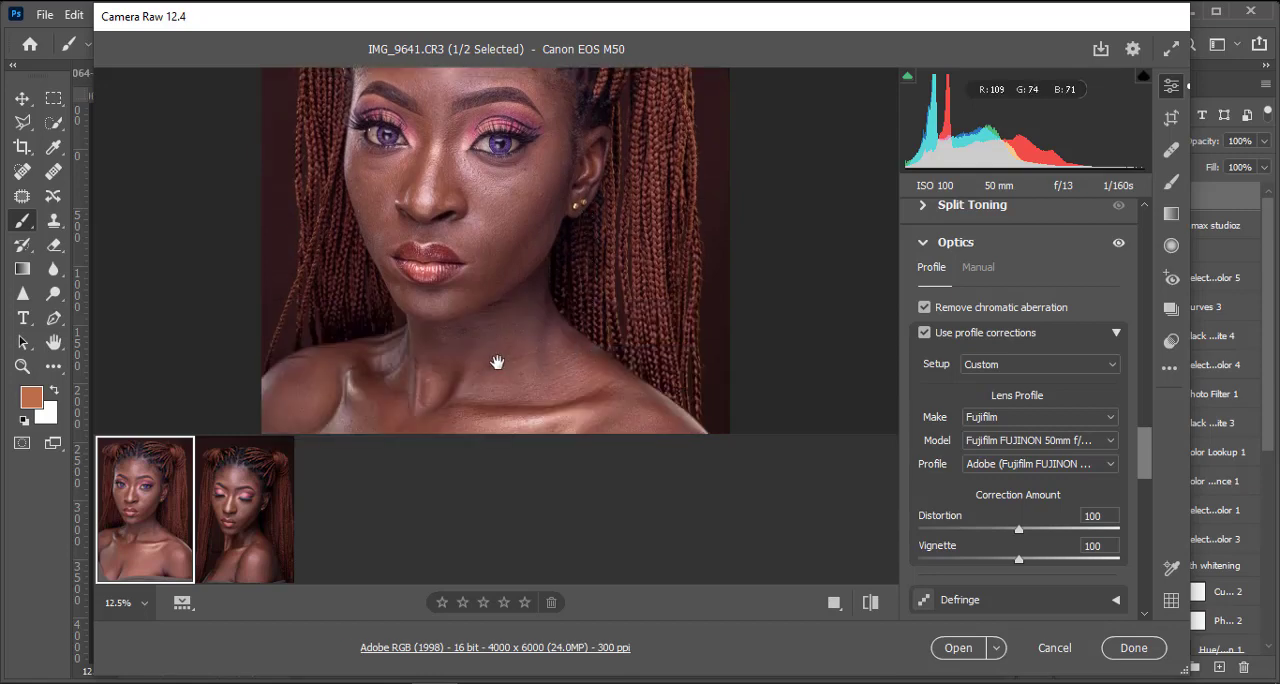
key(ctrl+minus)
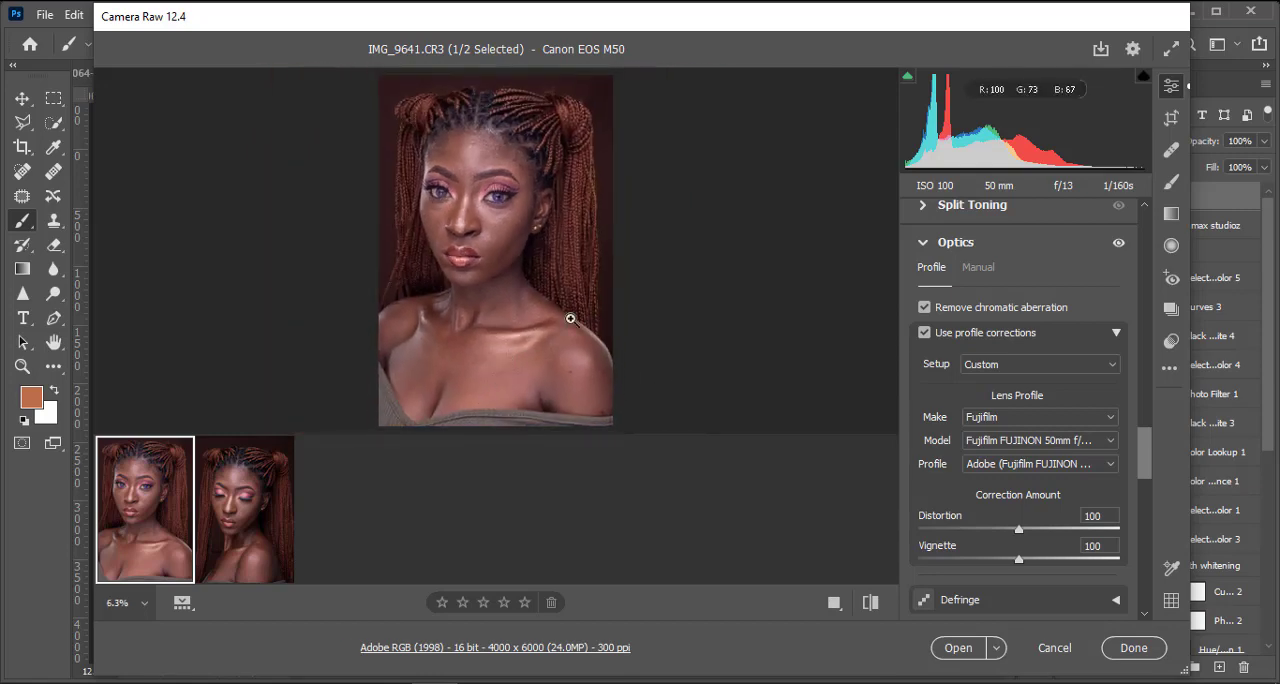
key(ctrl+plus)
key(ctrl+minus)
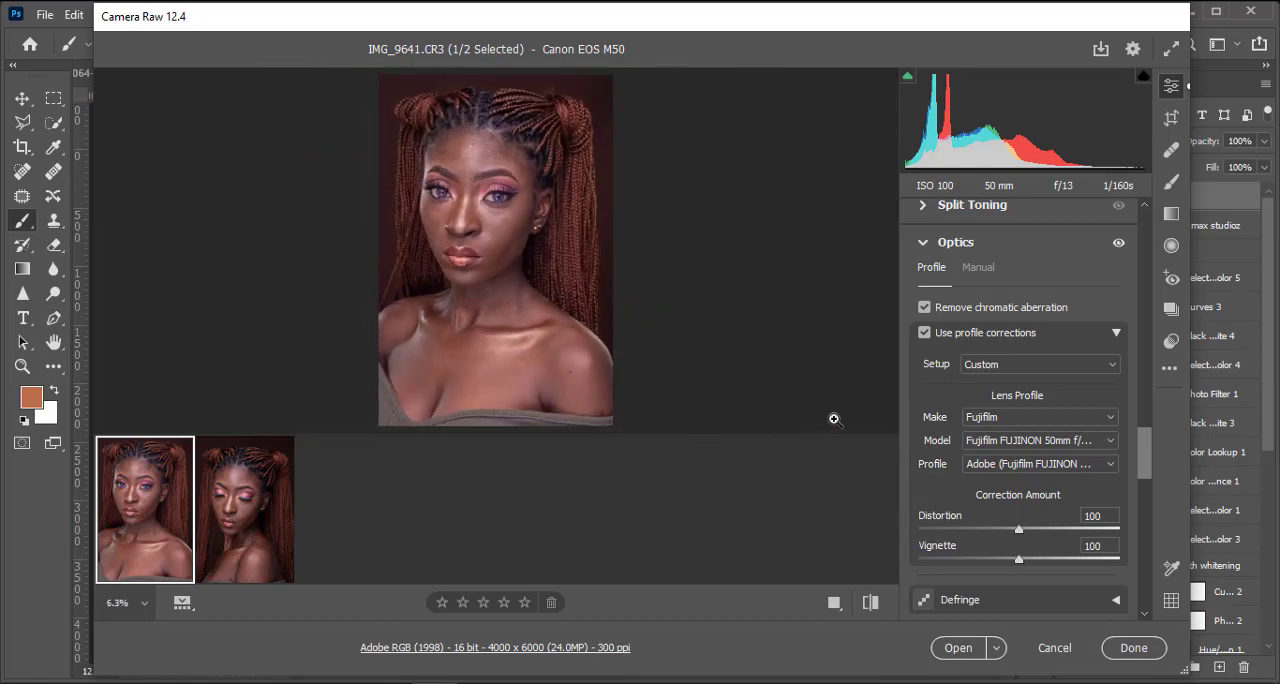
Step: Compare the portrait with the lens profile corrections off and on, and examine the hair, face and shoulders up close
click(924, 334)
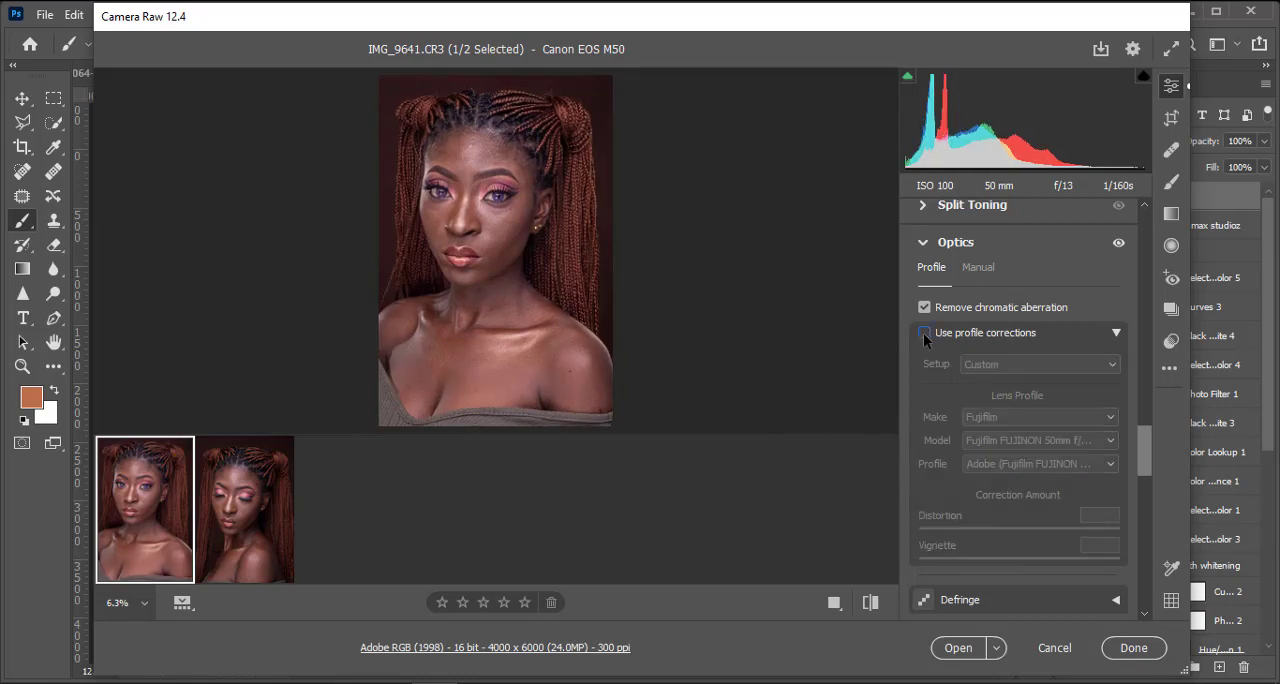
click(923, 333)
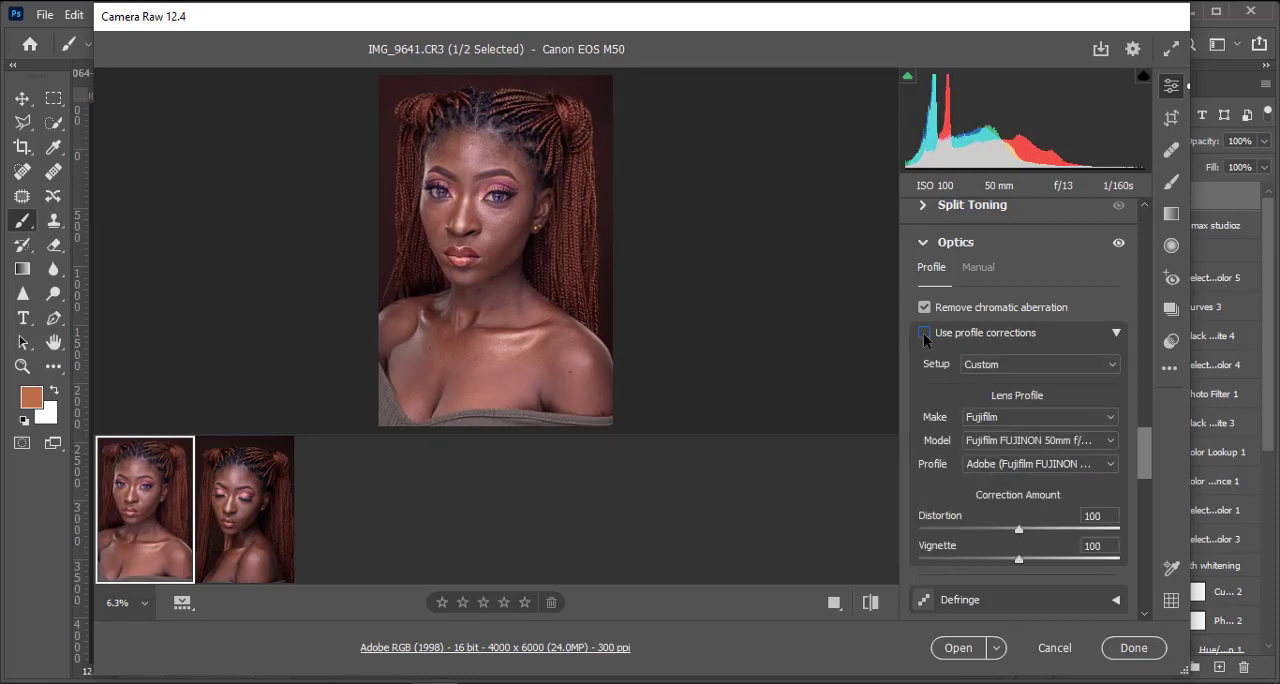
click(923, 333)
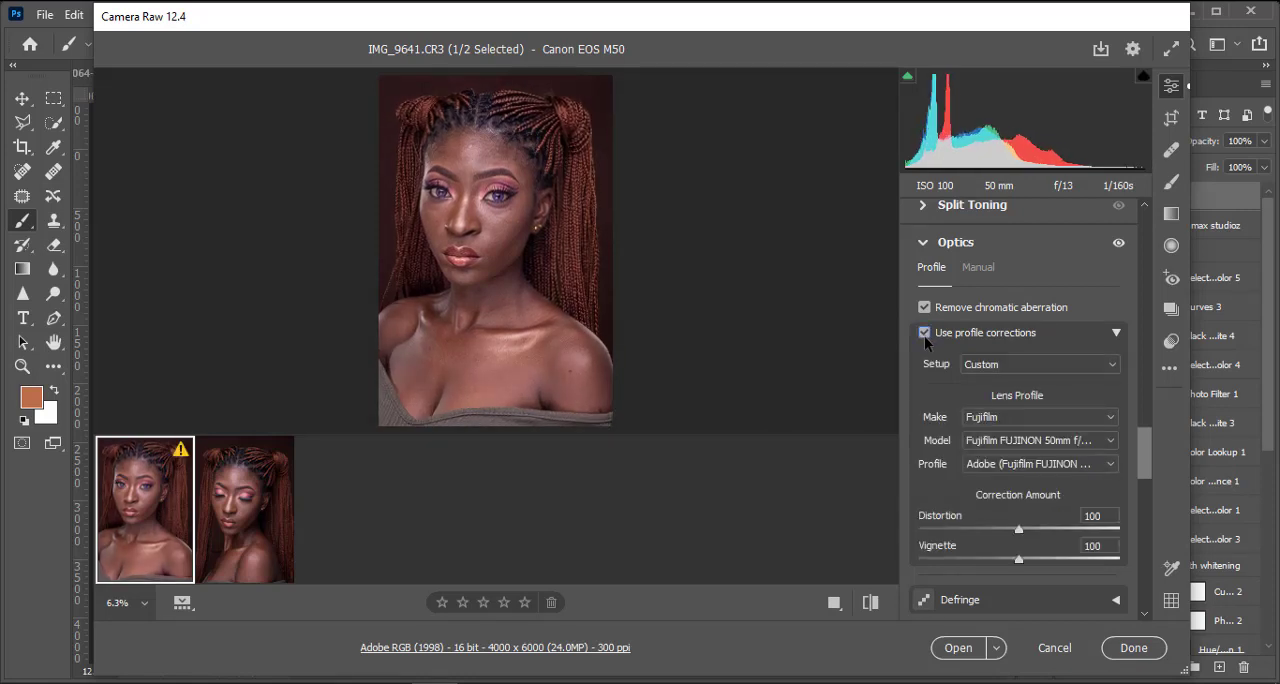
click(455, 430)
scroll(541, 249, up, 3)
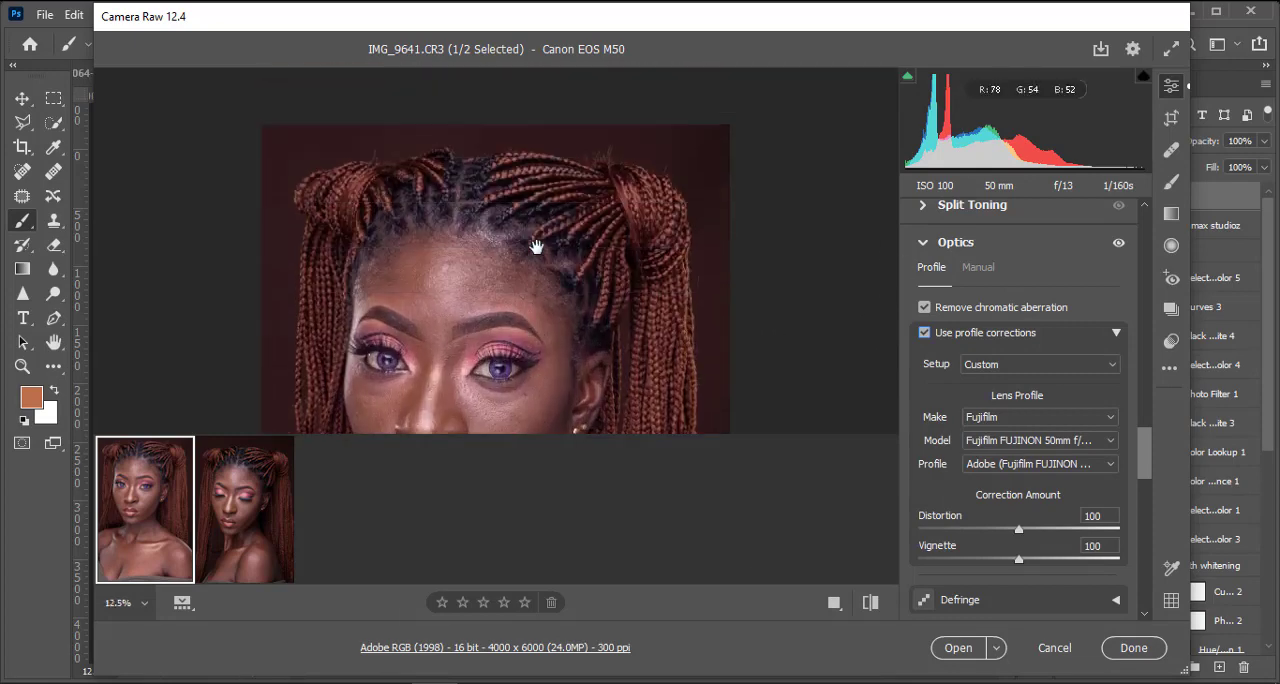
scroll(537, 250, down, 3)
scroll(543, 263, up, 3)
scroll(537, 257, down, 3)
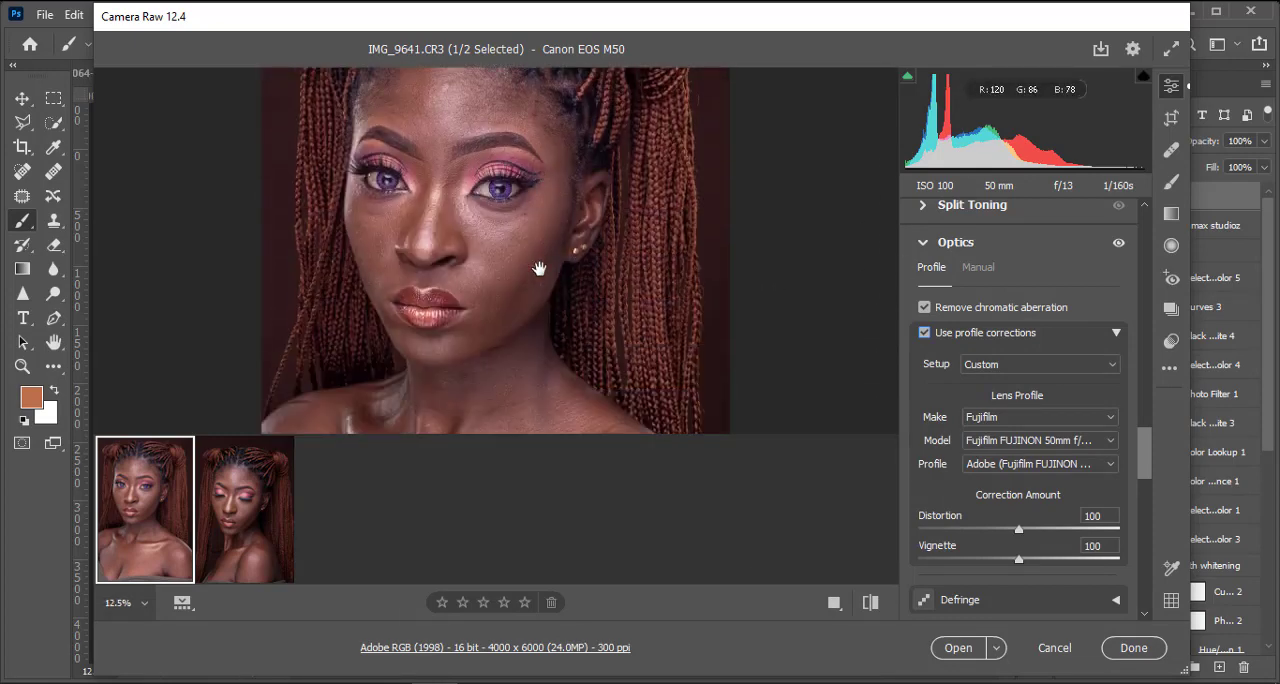
scroll(537, 275, down, 5)
key(ctrl+0)
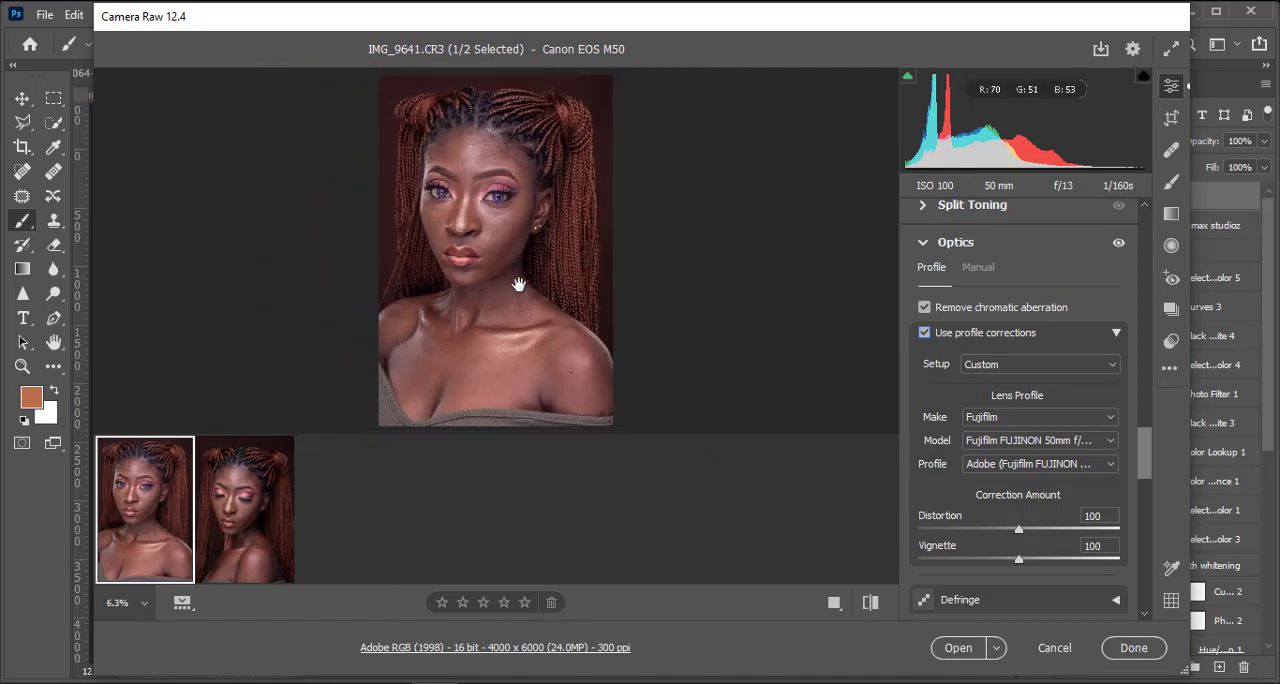
Step: In the Color Mixer, set the luminance of both Reds and Oranges to -23
scroll(1040, 342, up, 5)
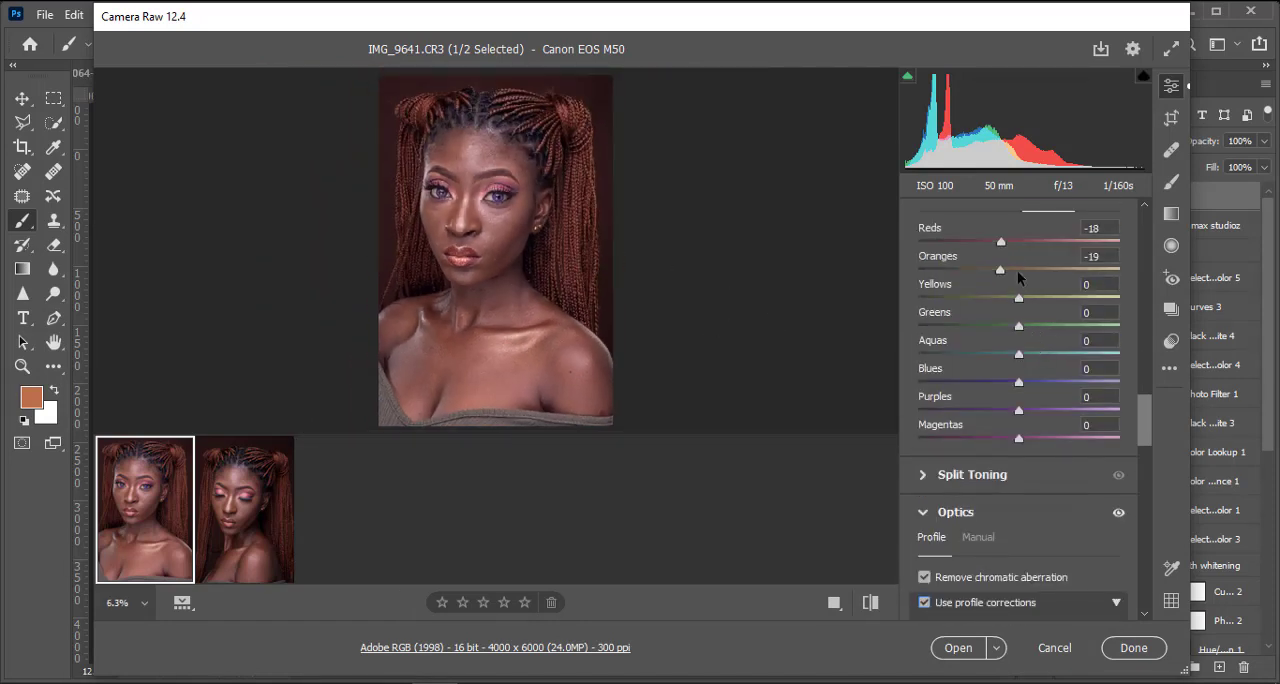
click(1002, 241)
drag(1005, 240, 1000, 268)
key(Return)
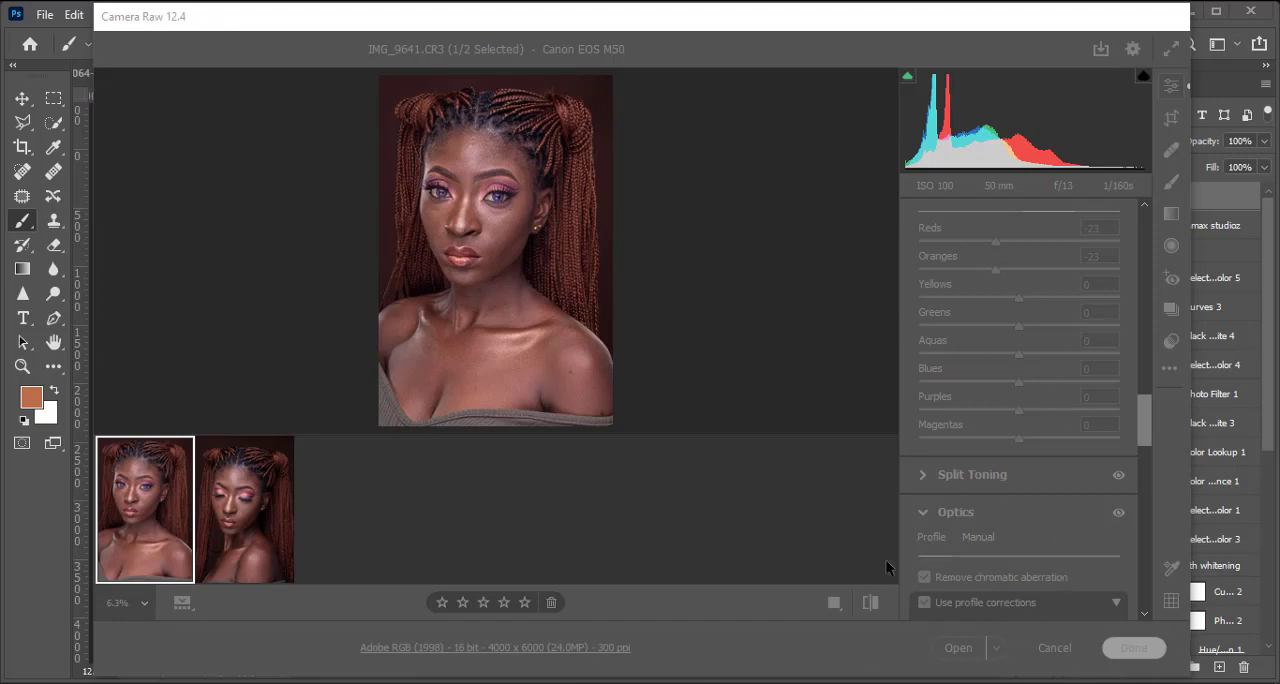
click(1054, 648)
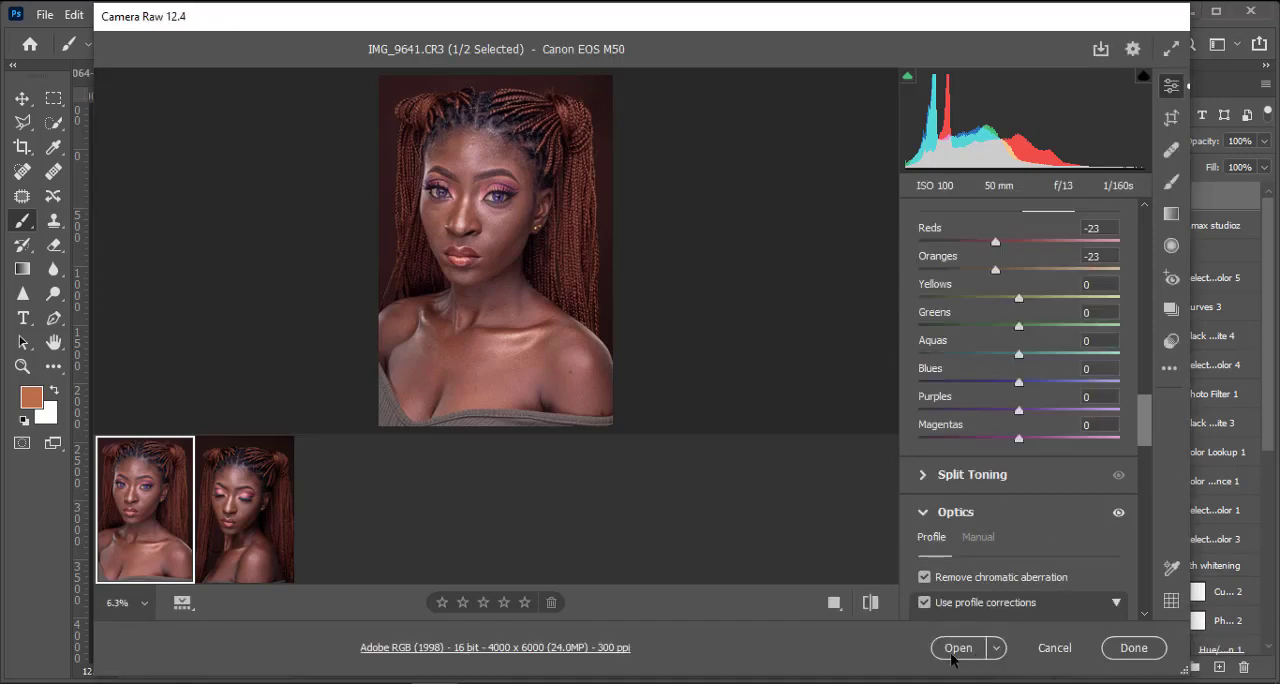
Step: Look at the second portrait IMG_9650.CR3, return to IMG_9641.CR3 and open it as a normal image in Photoshop
click(210, 550)
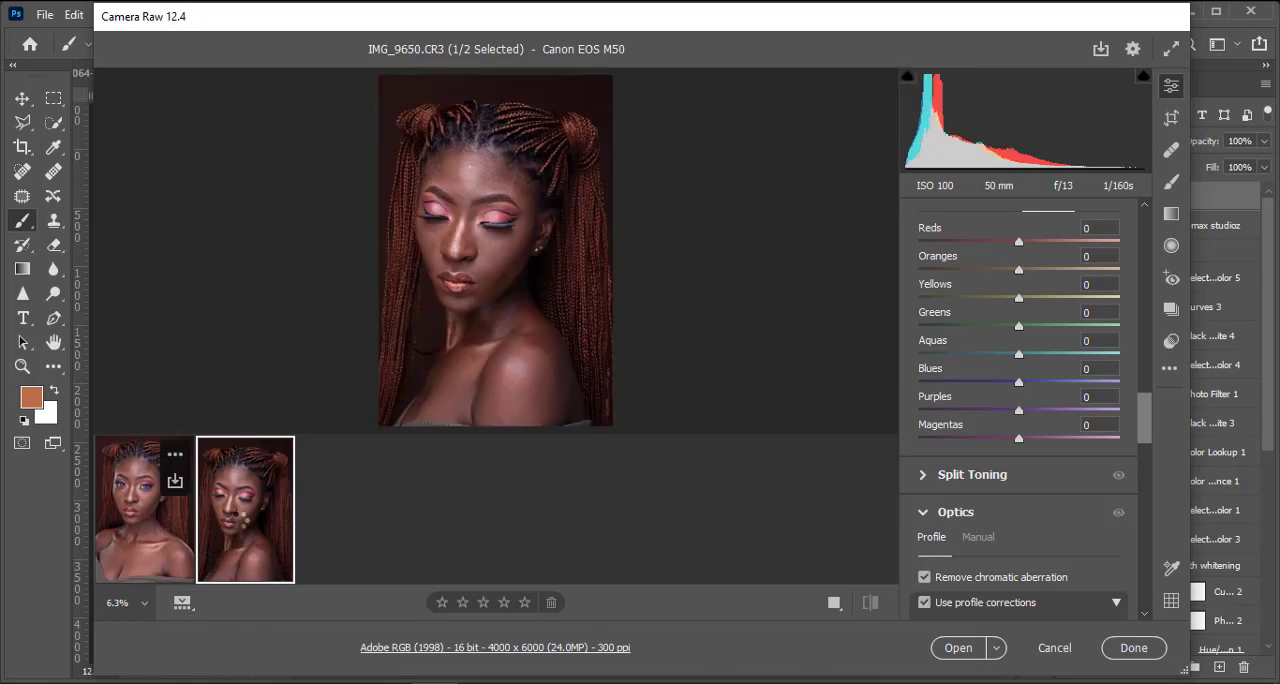
click(150, 540)
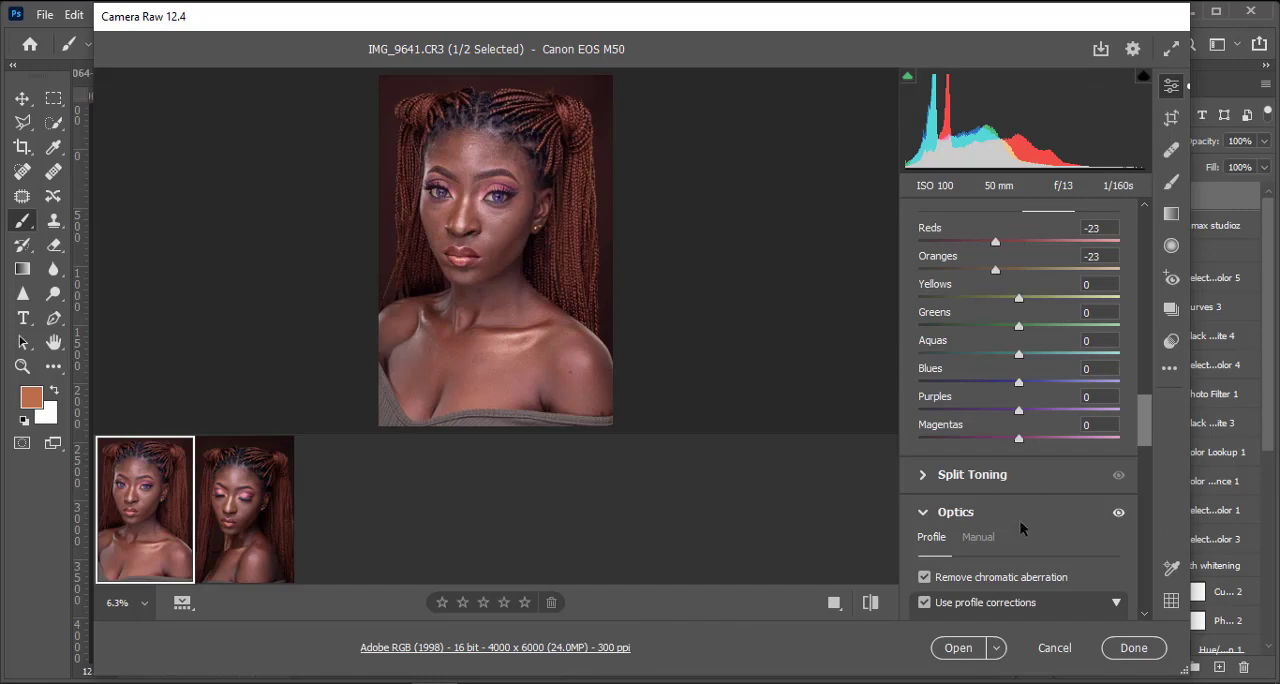
click(957, 648)
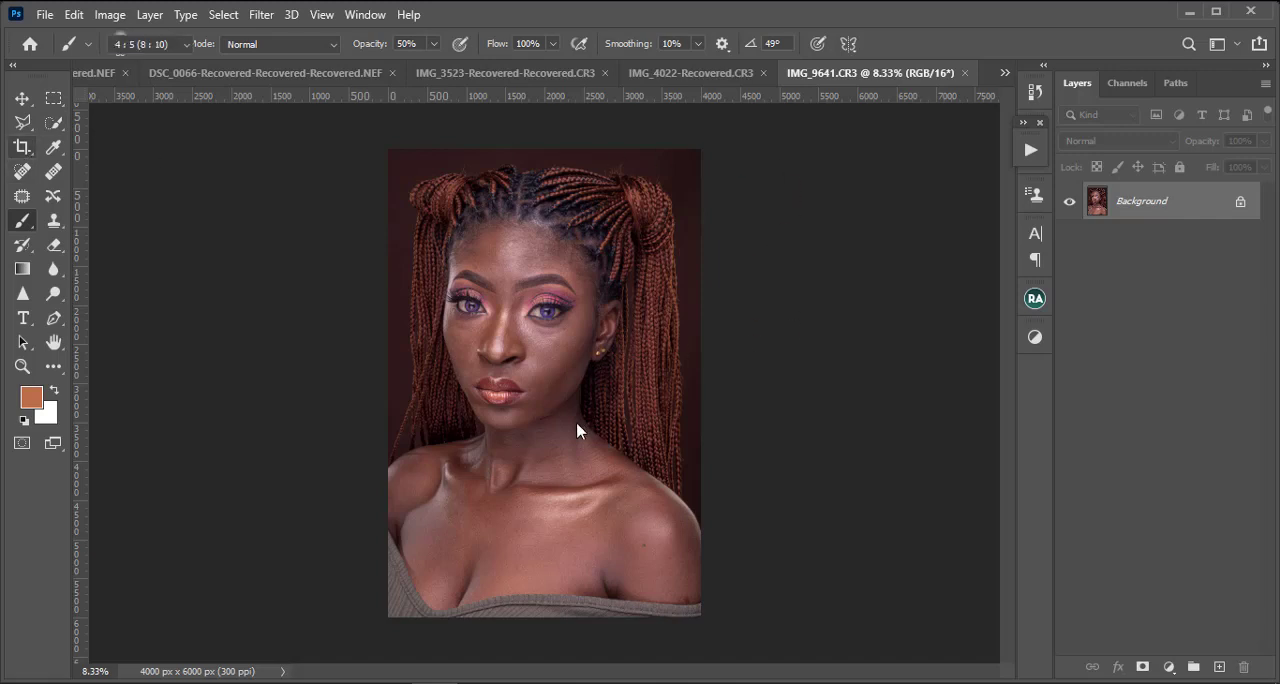
key(c)
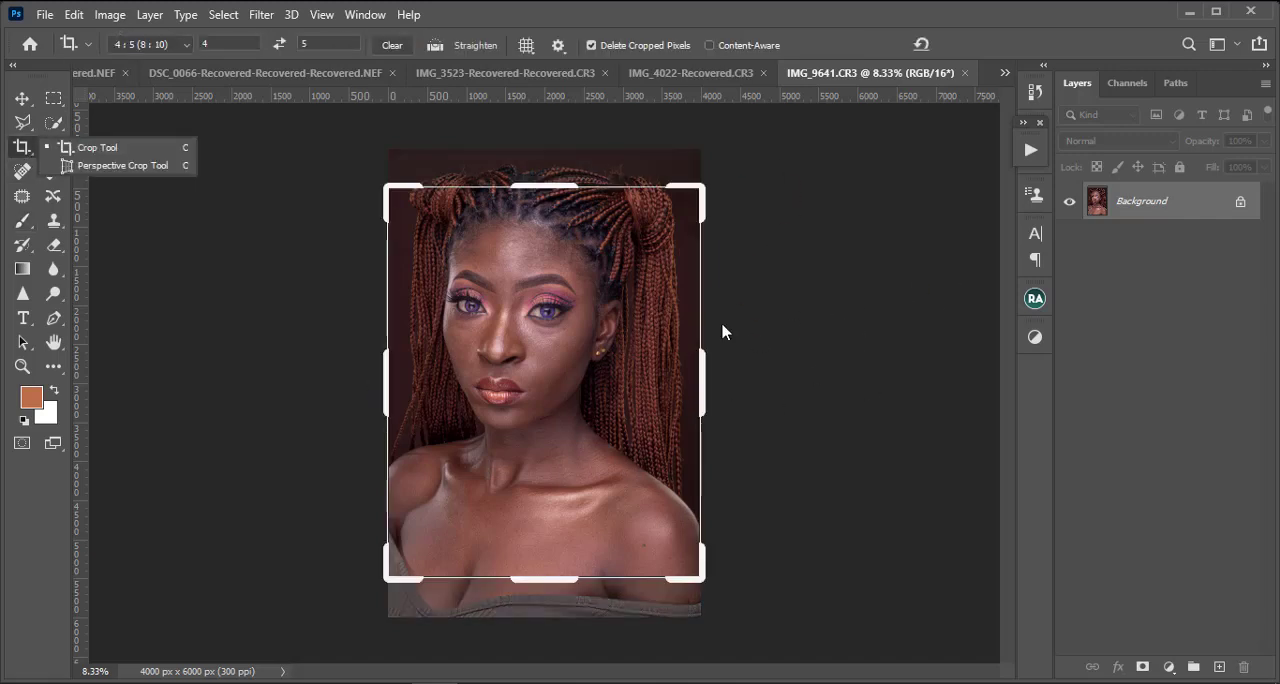
click(575, 325)
drag(575, 325, 578, 367)
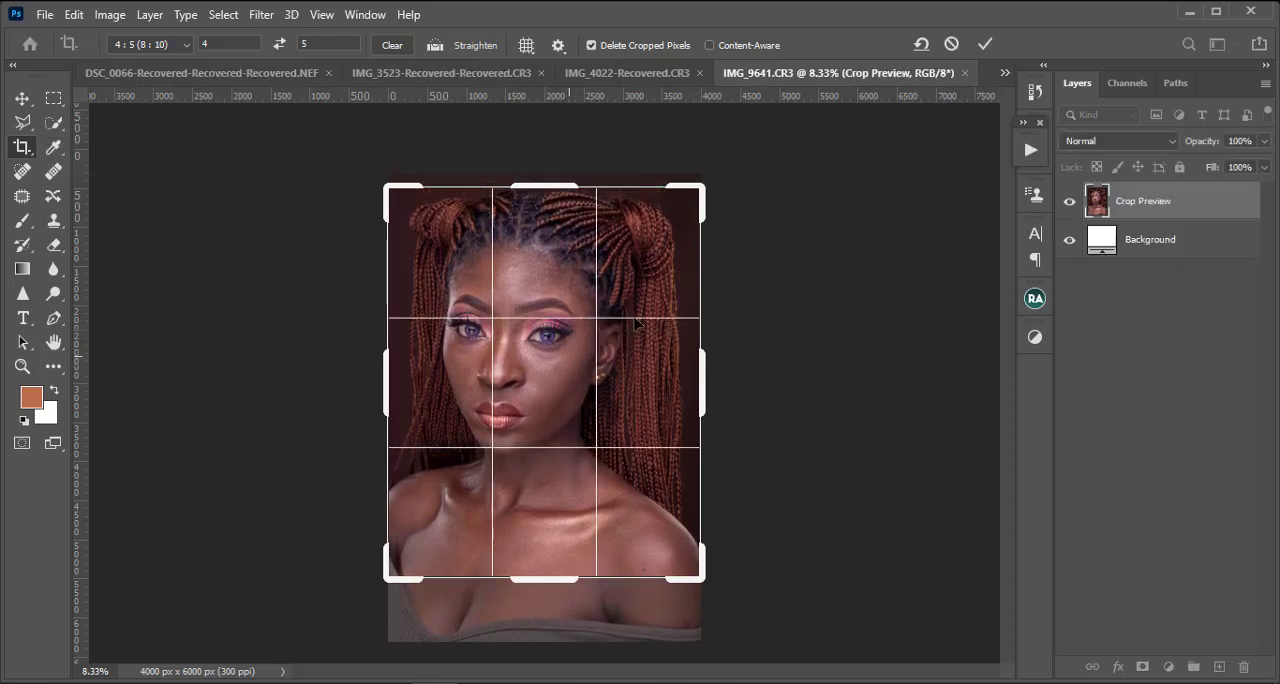
click(951, 45)
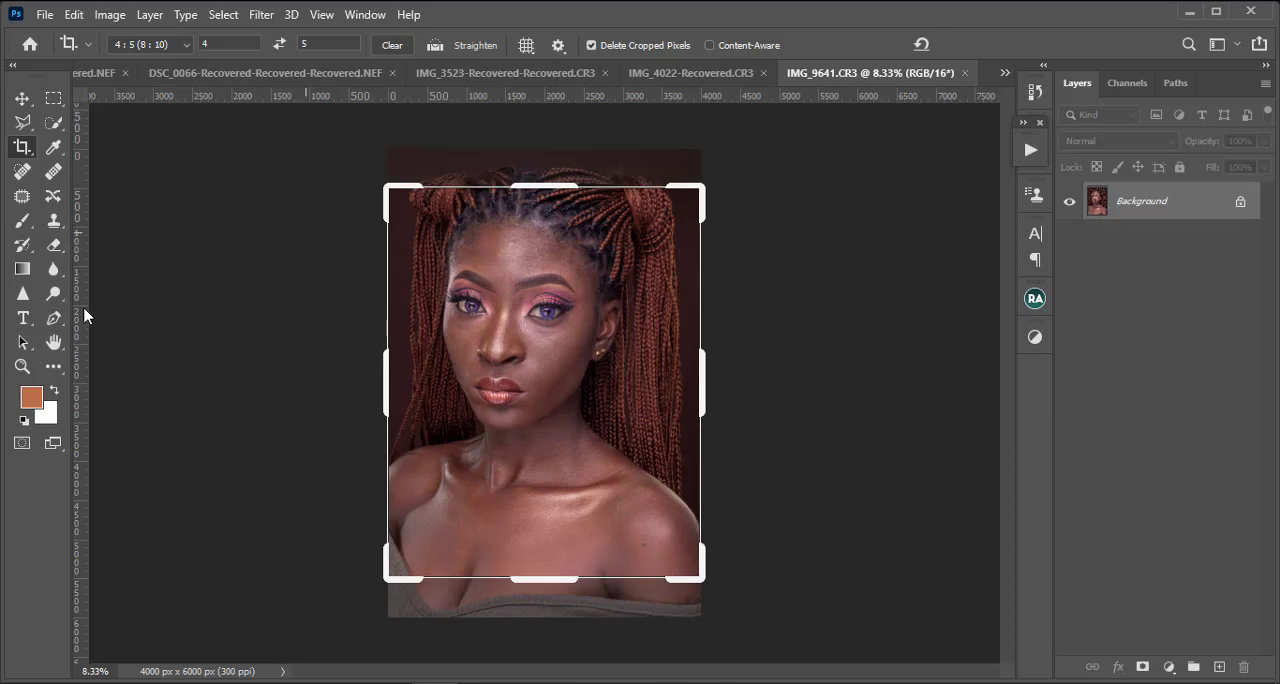
click(53, 98)
drag(255, 246, 563, 255)
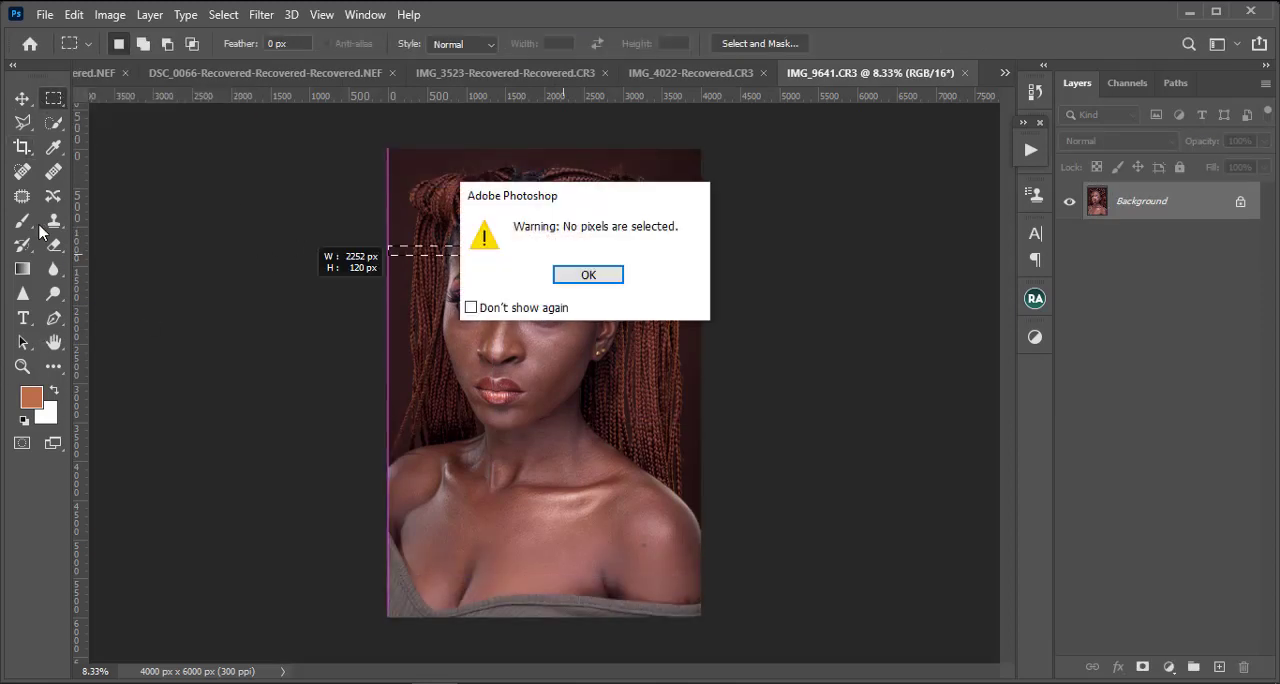
click(587, 277)
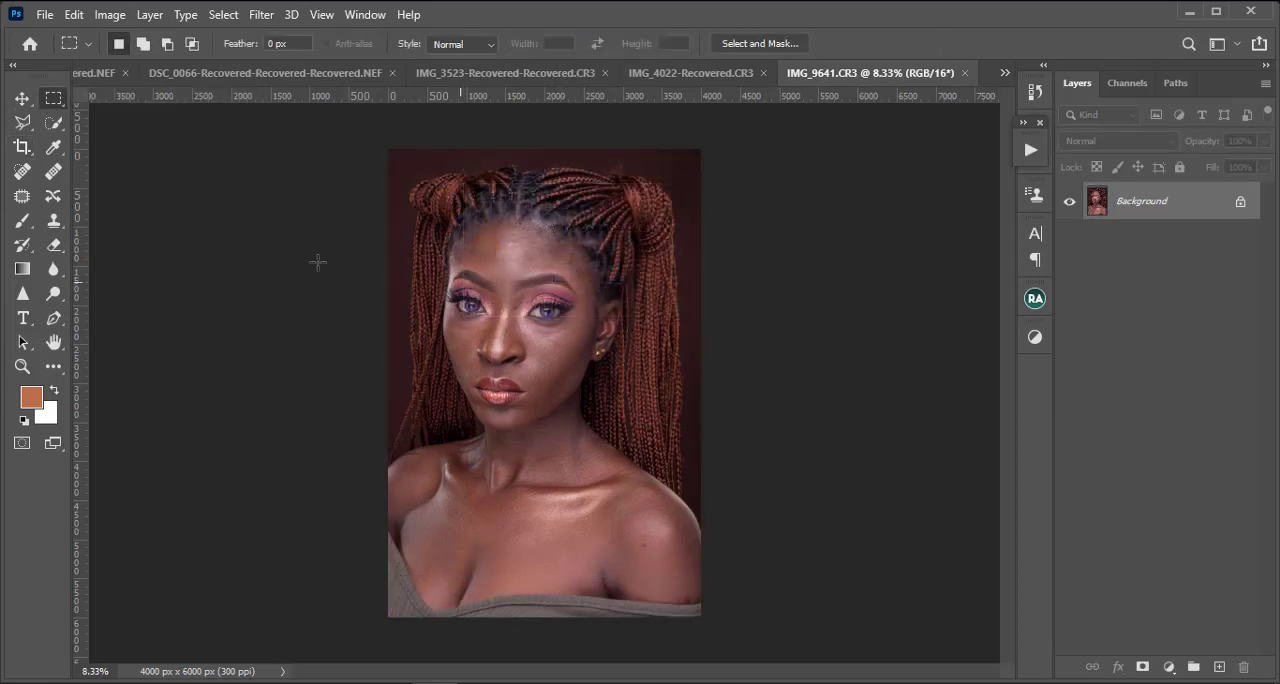
Step: Crop the portrait to a 4:5 ratio at the shoulders, extending the frame slightly beyond the photo's upper edge for headroom
click(22, 146)
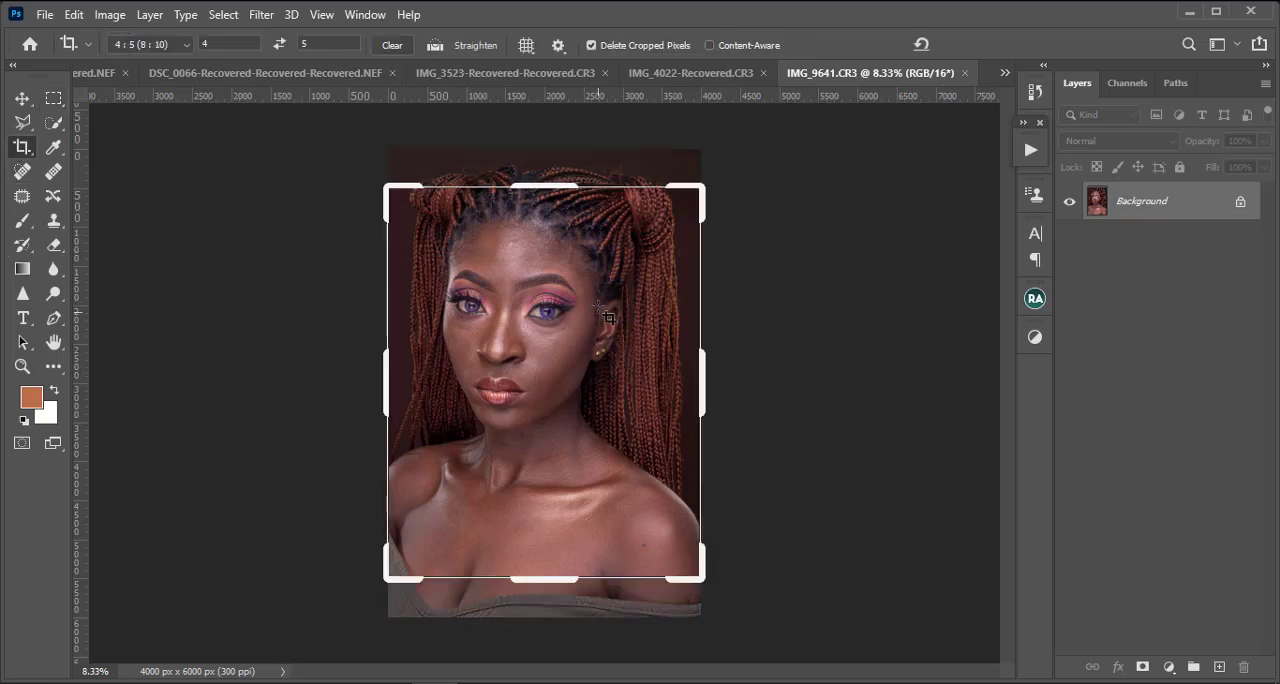
drag(553, 300, 549, 340)
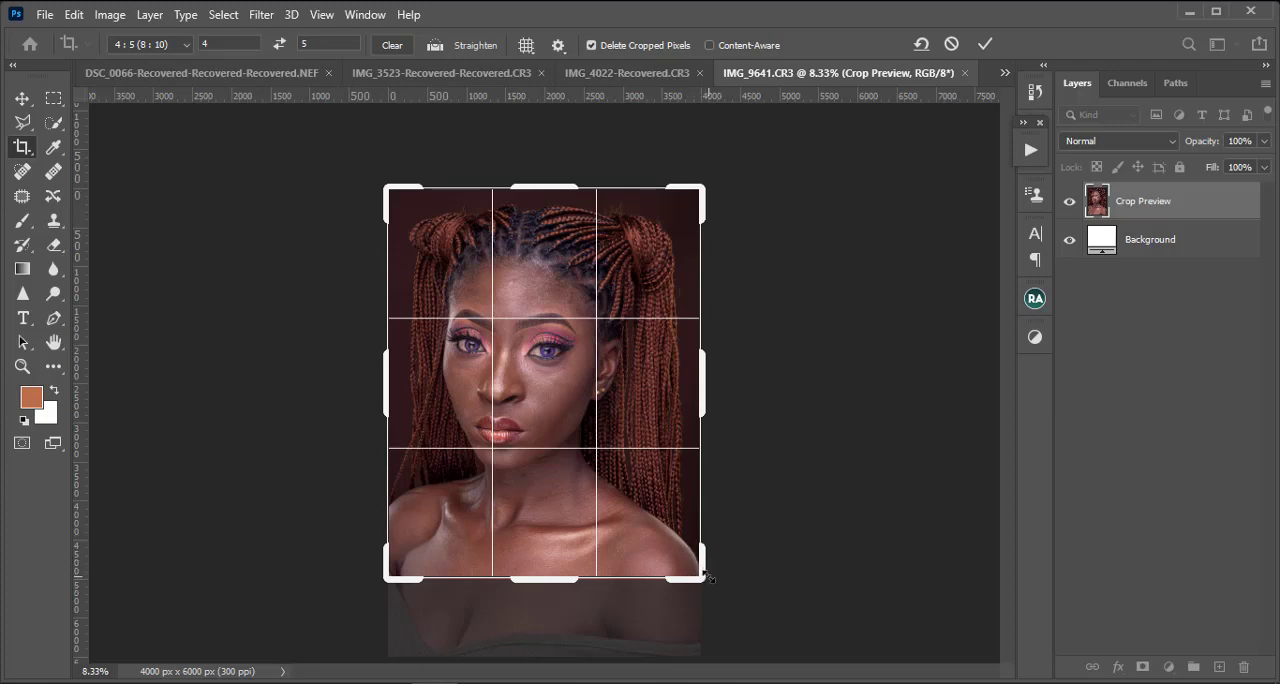
drag(708, 578, 706, 577)
drag(530, 378, 530, 394)
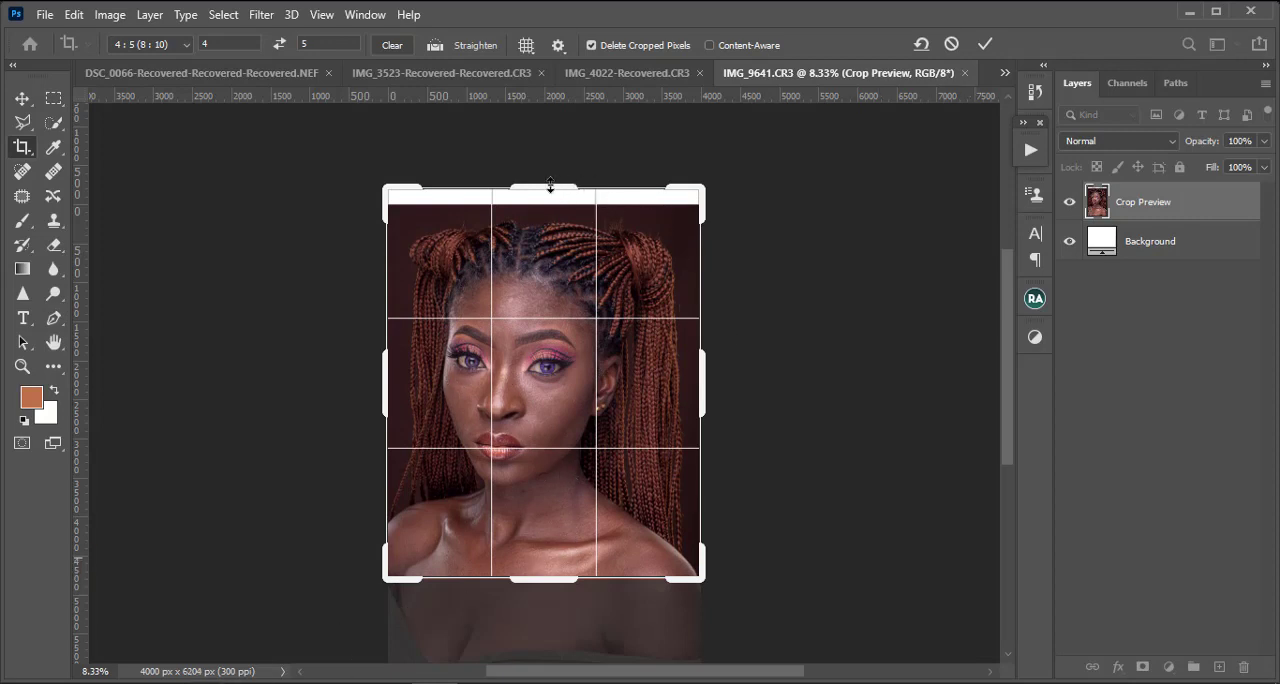
drag(698, 186, 703, 190)
drag(606, 337, 607, 328)
key(Up)
key(Up)
key(Up)
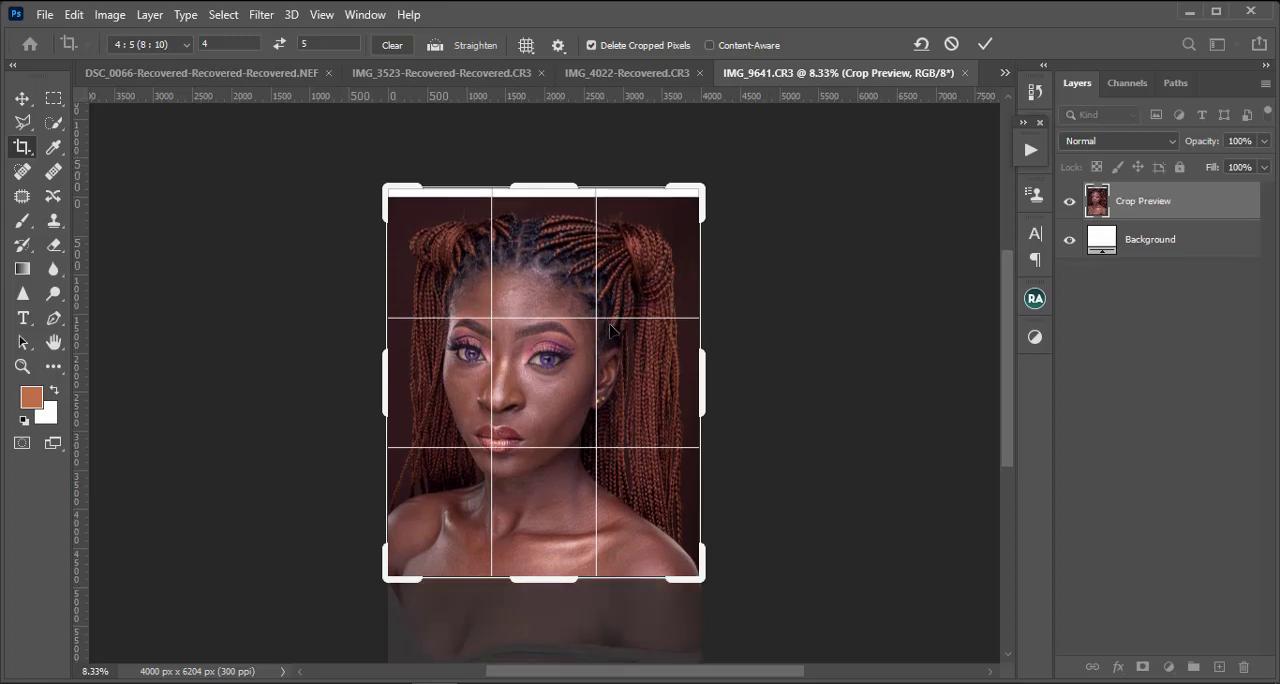
key(Return)
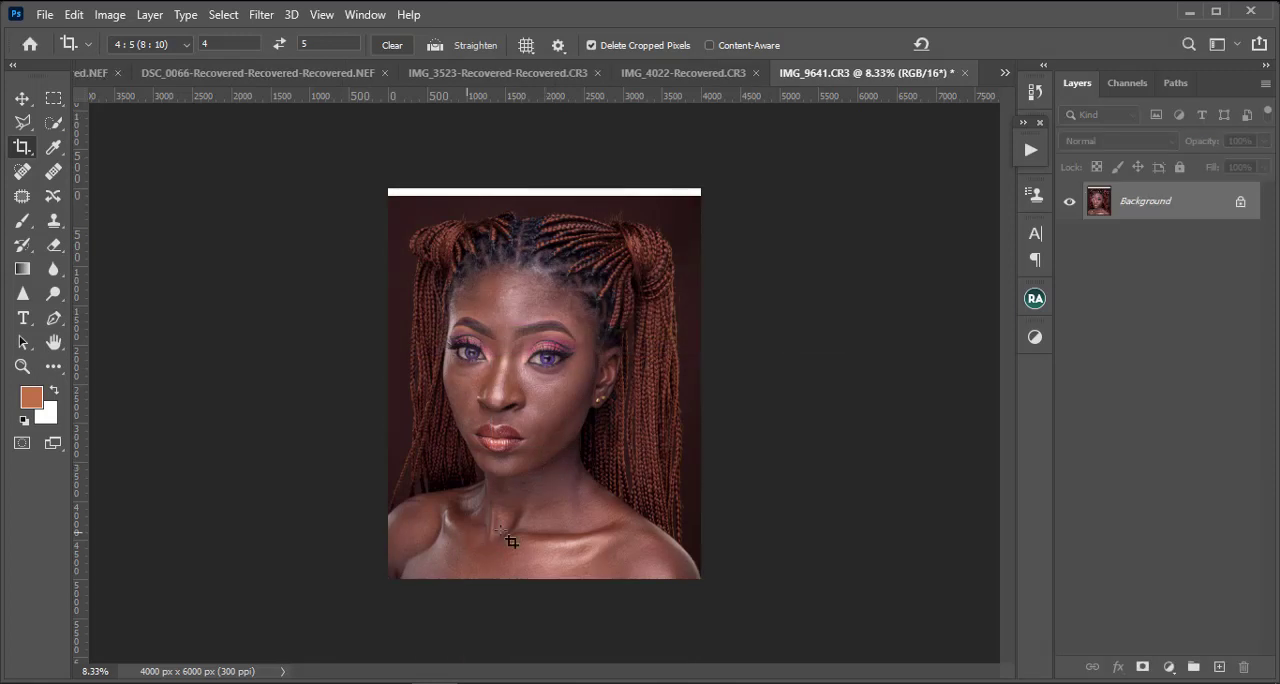
Step: Marquee-select a full-width strip along the photo's upper edge, covering the white band and some background above the hair
click(54, 98)
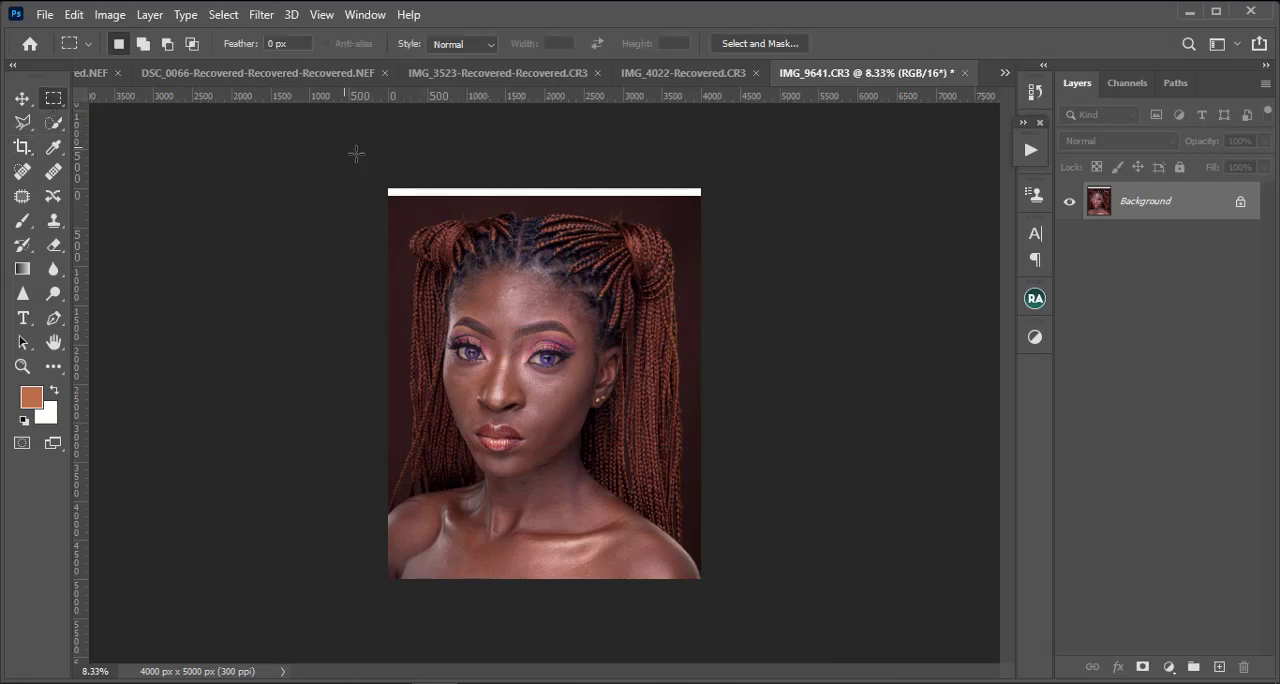
key(ctrl+plus)
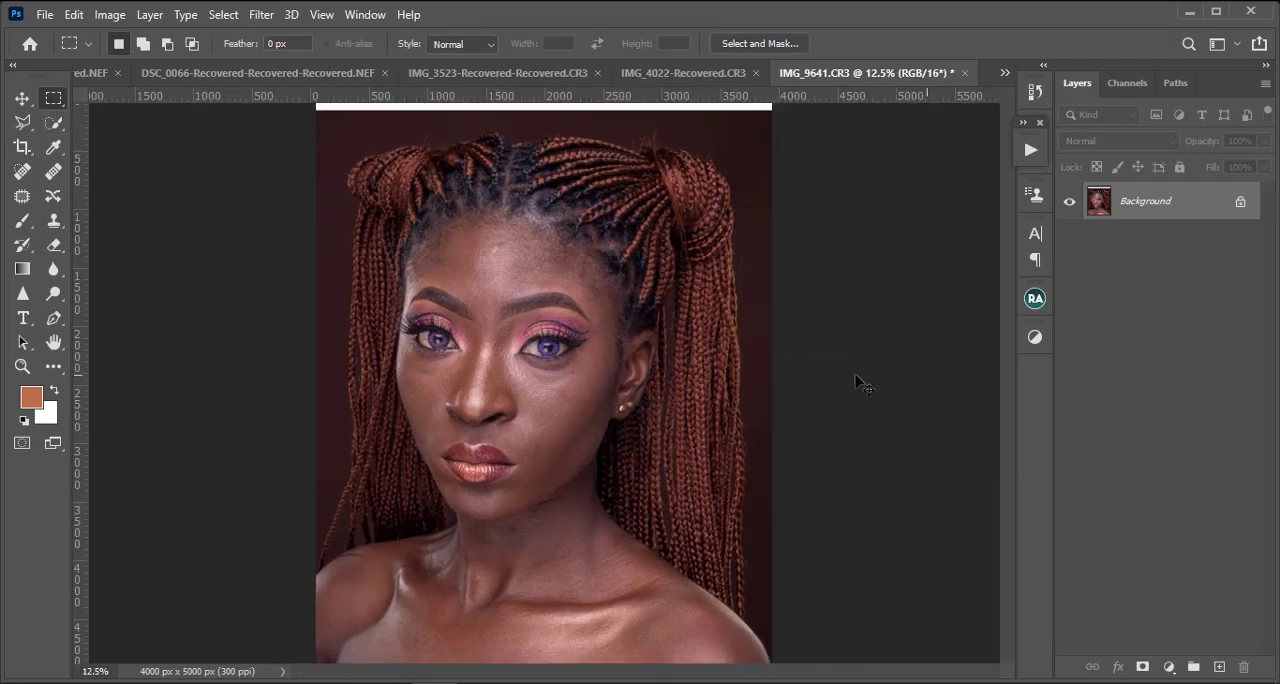
key(ctrl+minus)
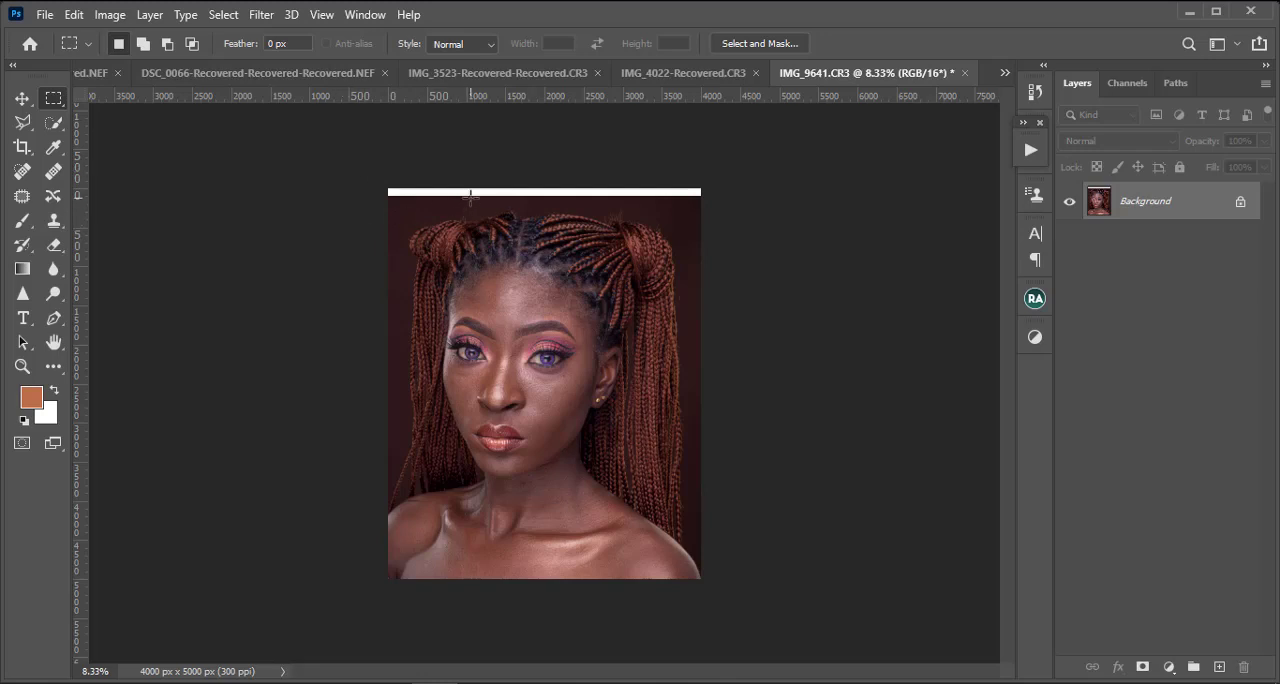
drag(388, 188, 690, 208)
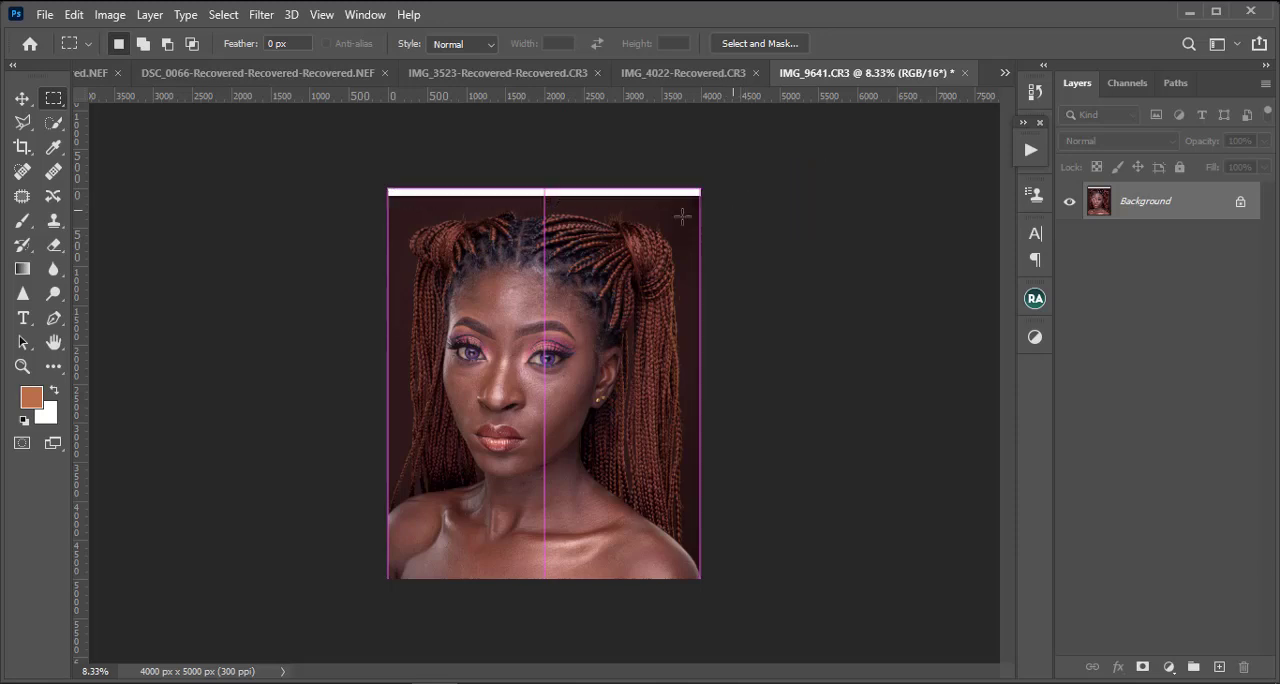
drag(388, 188, 720, 205)
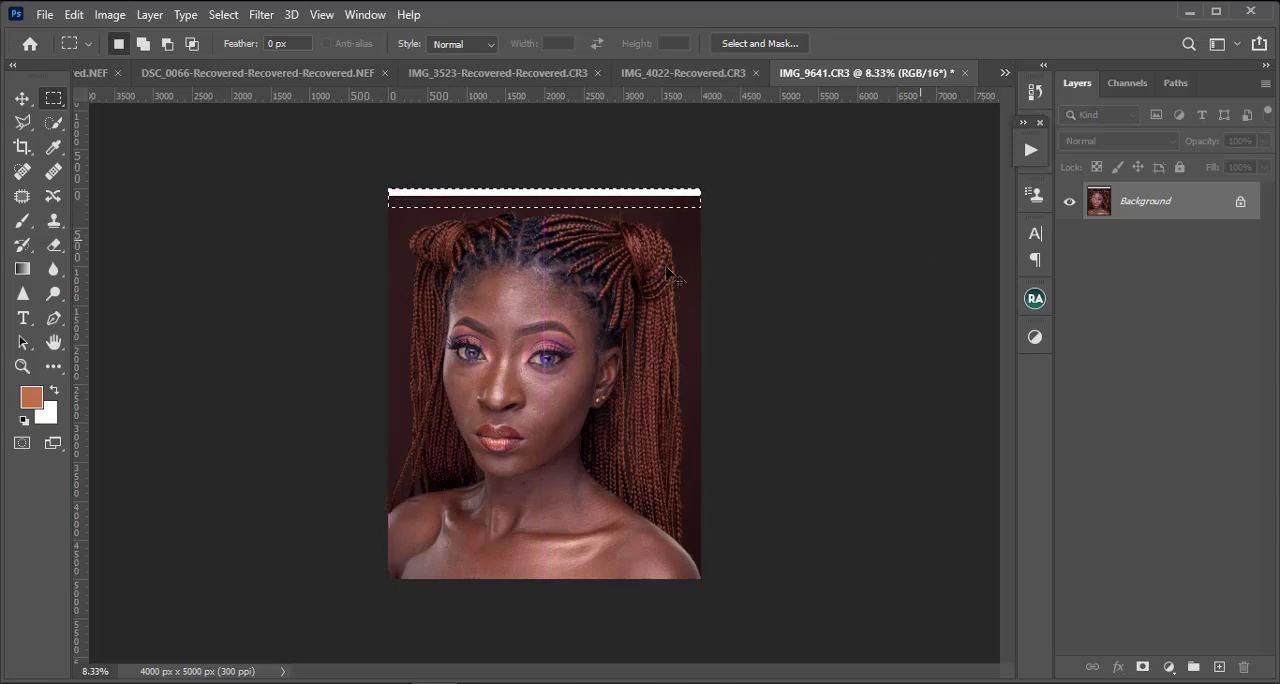
Step: Stretch the selected strip upward to about 195% height to cover the white band with background, deselect and check the hair area
key(ctrl+t)
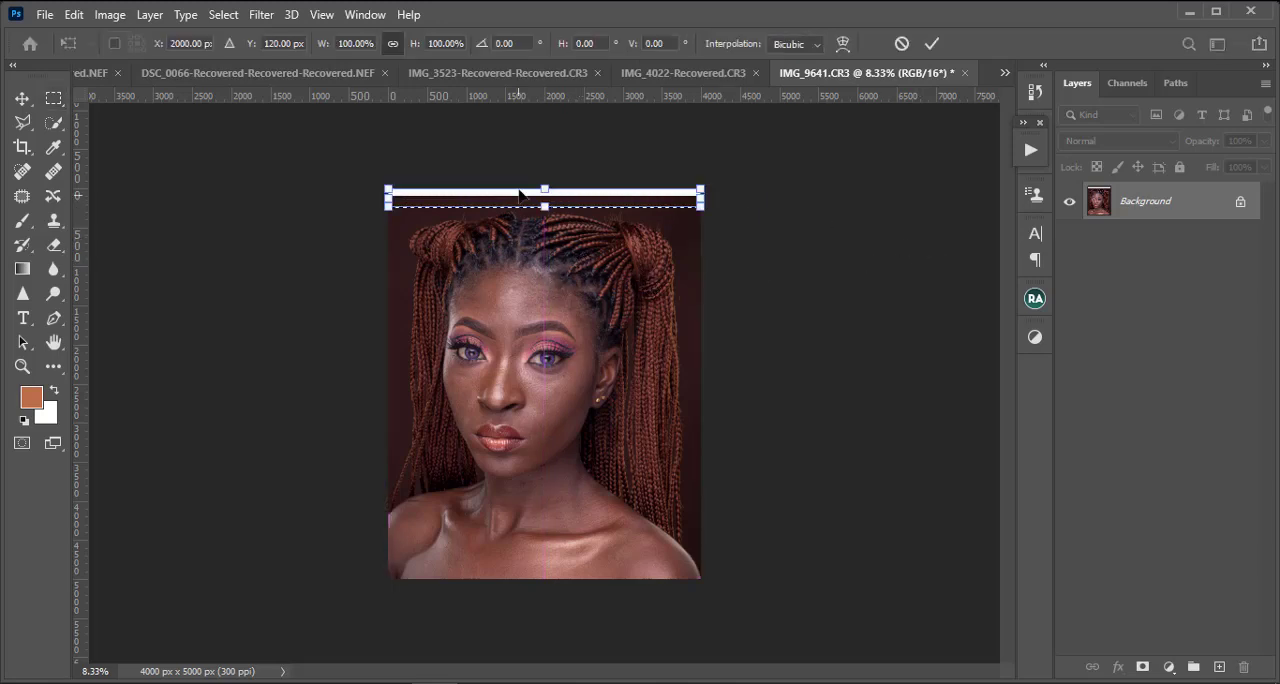
drag(544, 189, 544, 170)
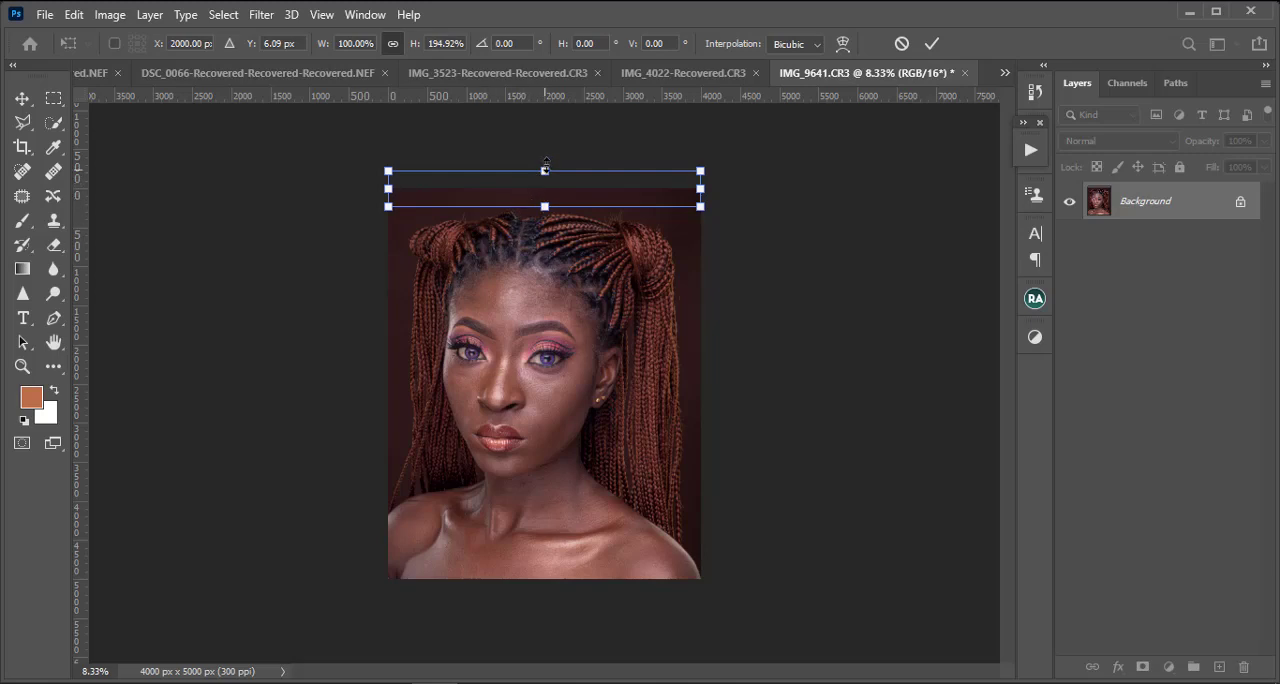
key(Escape)
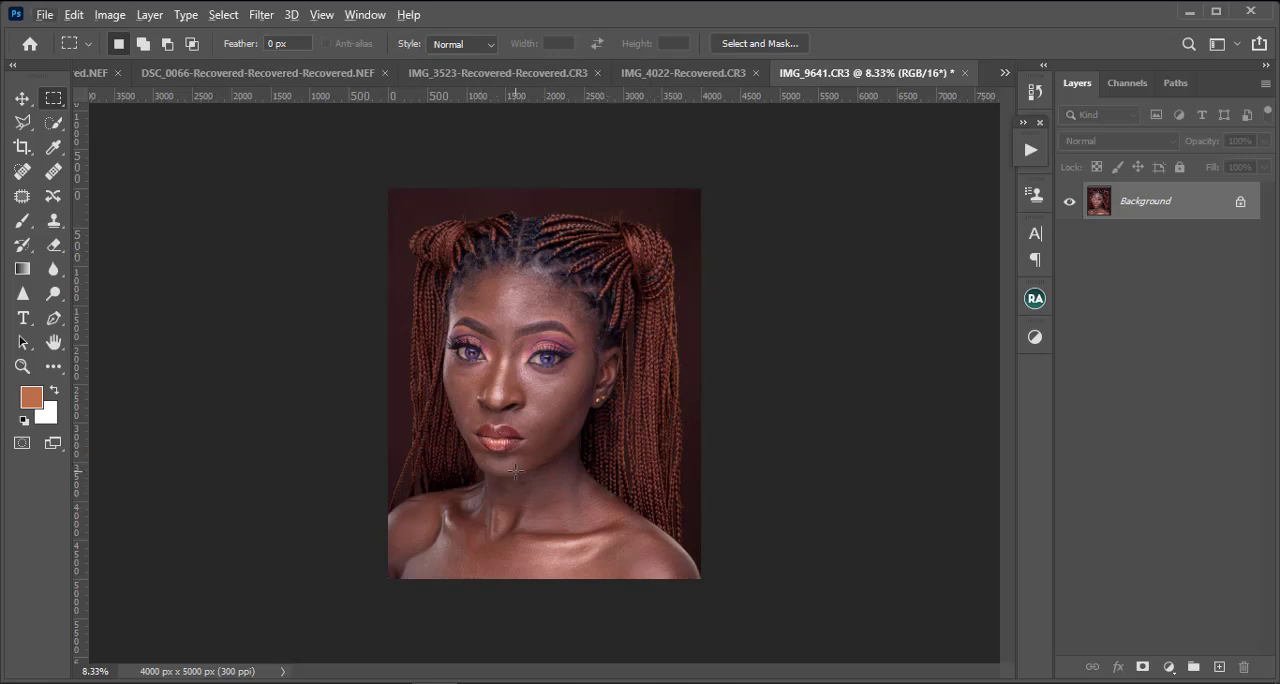
key(ctrl+plus)
key(ctrl+plus)
key(ctrl+plus)
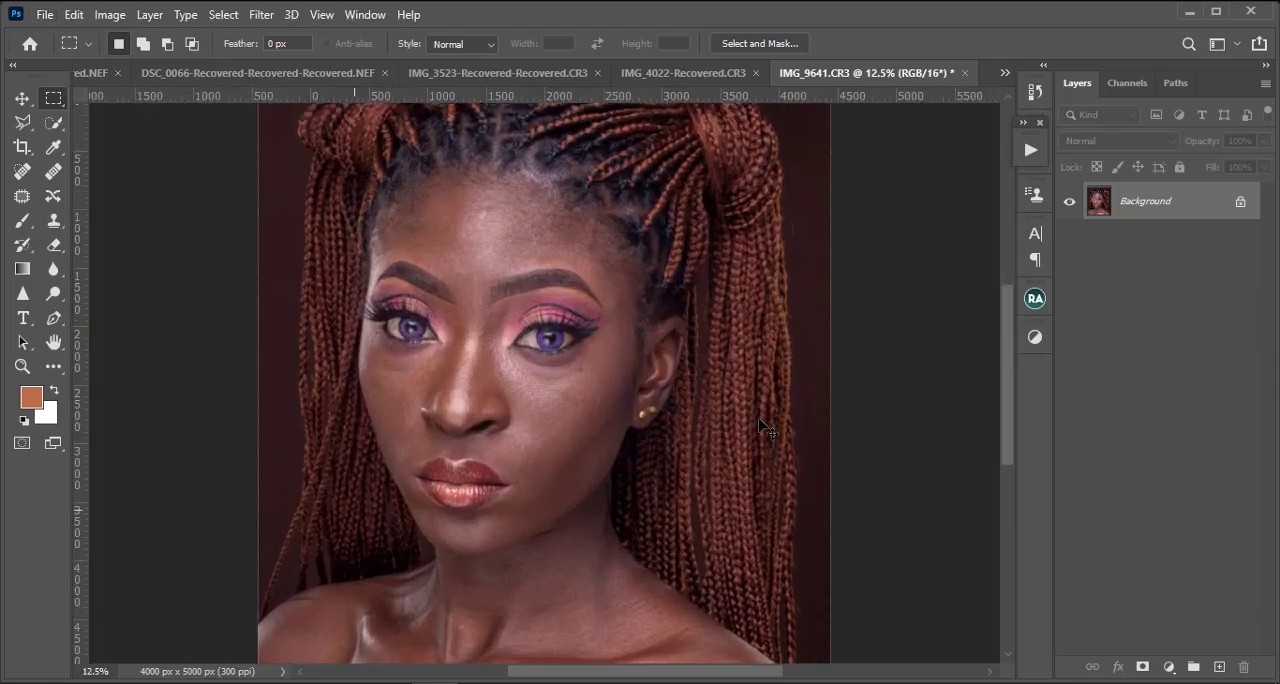
scroll(626, 385, up, 8)
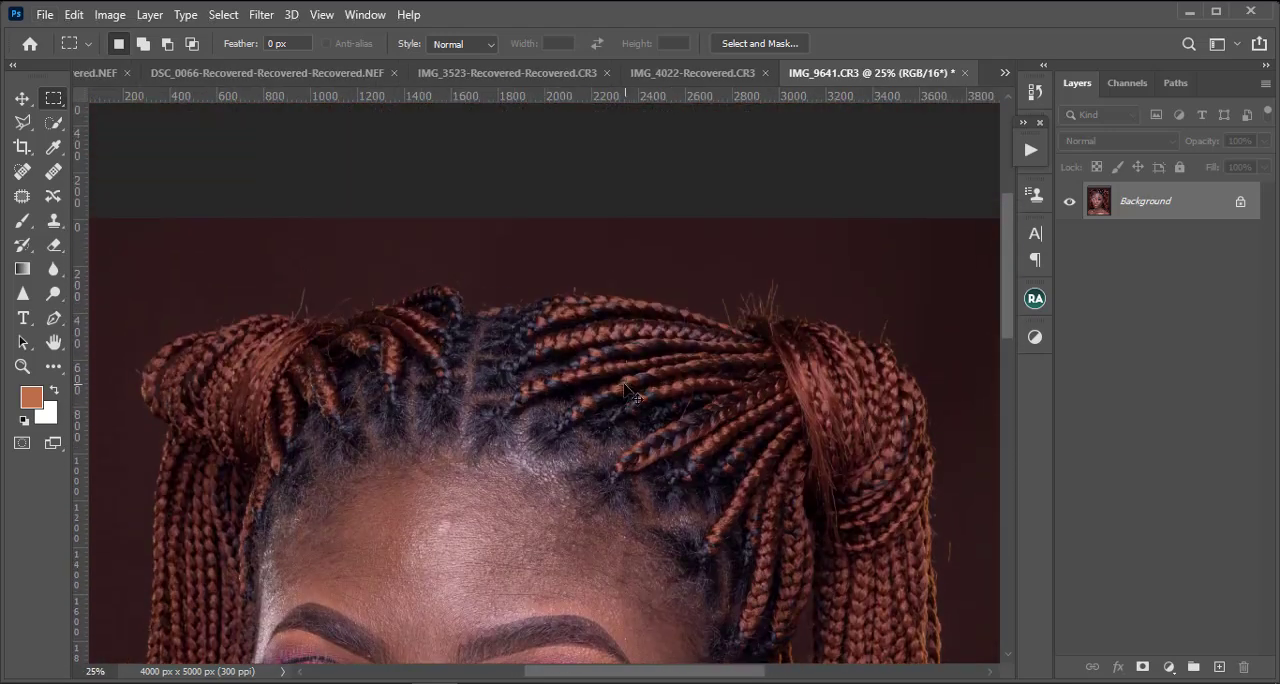
Step: Examine the cropped 4:5 portrait in full and closer up, checking the extended background, hair and face
key(ctrl+minus)
key(ctrl+minus)
key(ctrl+minus)
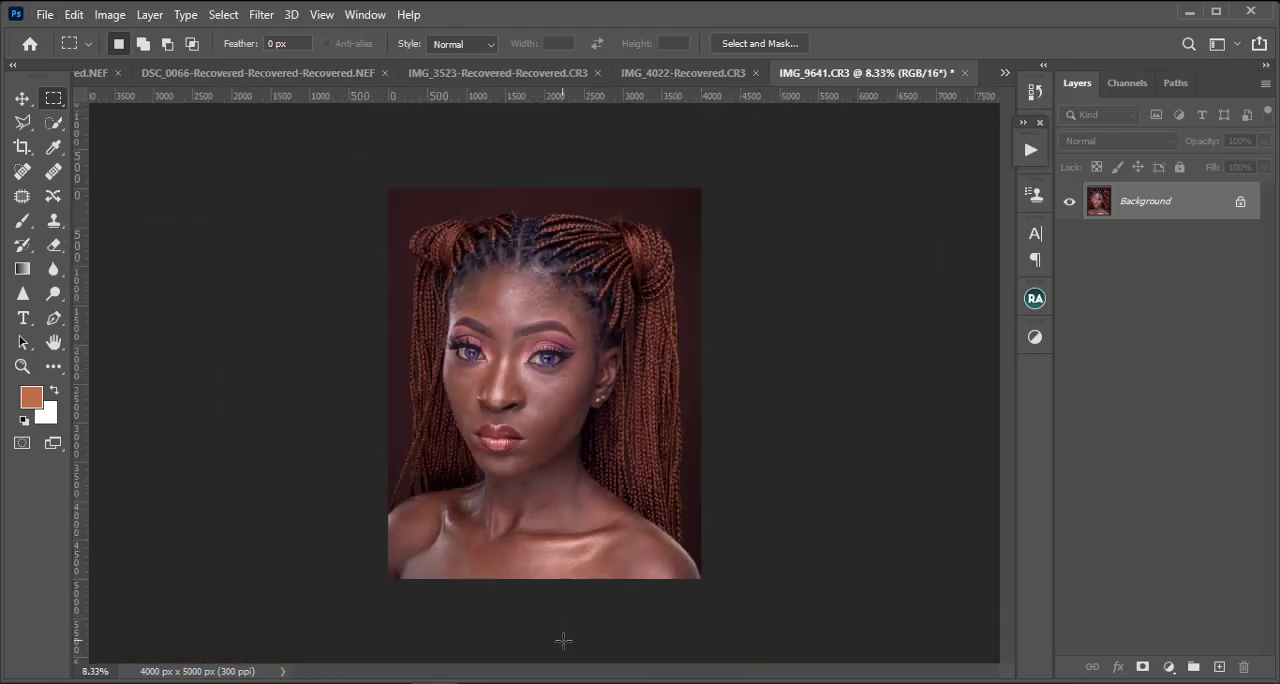
key(ctrl+plus)
key(ctrl+plus)
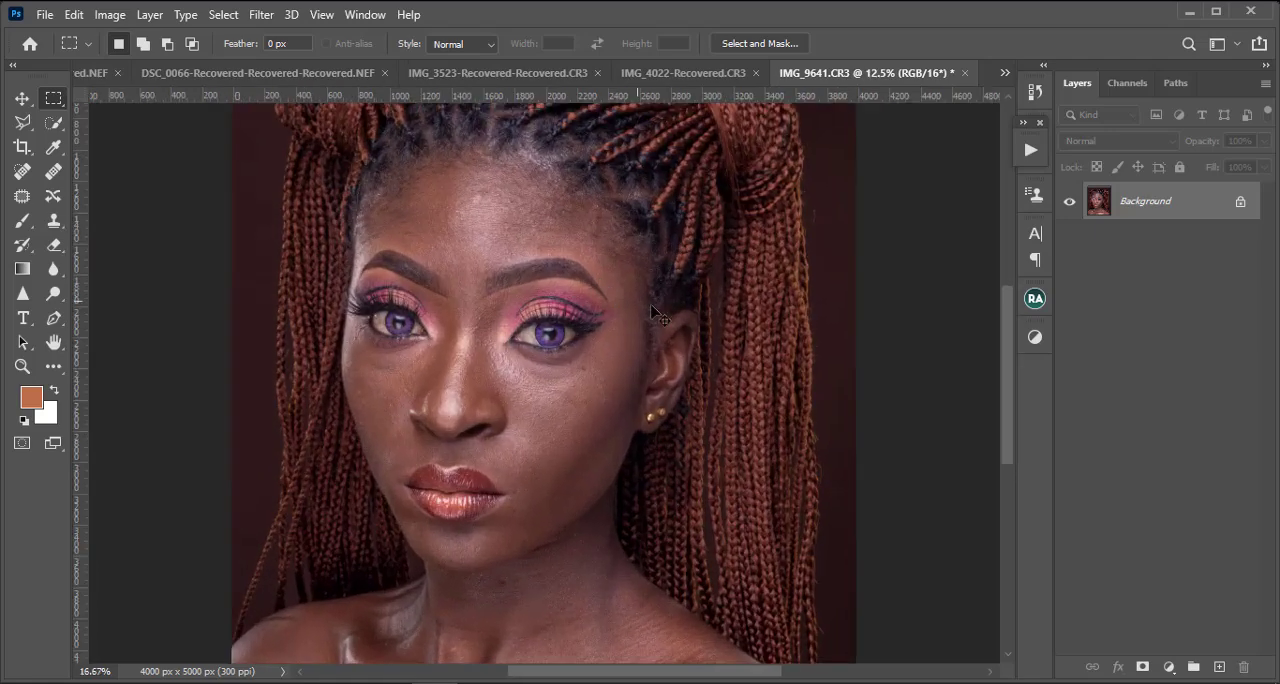
key(ctrl+plus)
scroll(650, 308, up, 5)
key(ctrl+minus)
key(ctrl+minus)
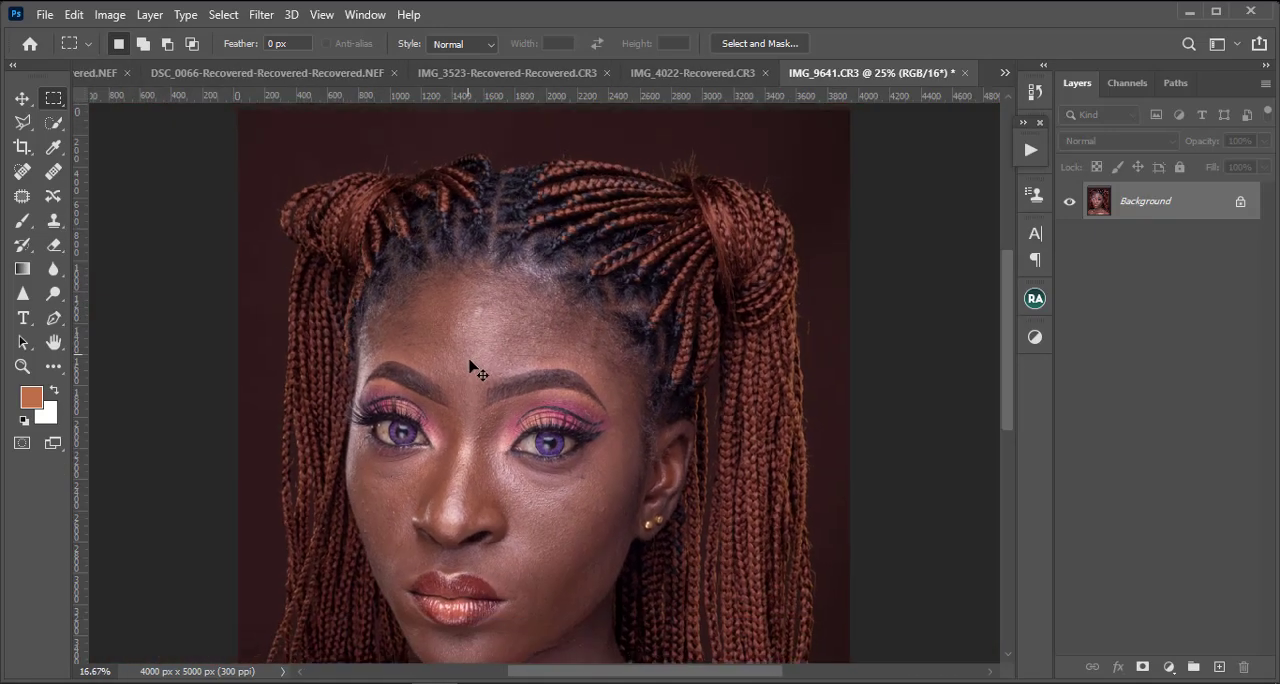
key(ctrl+minus)
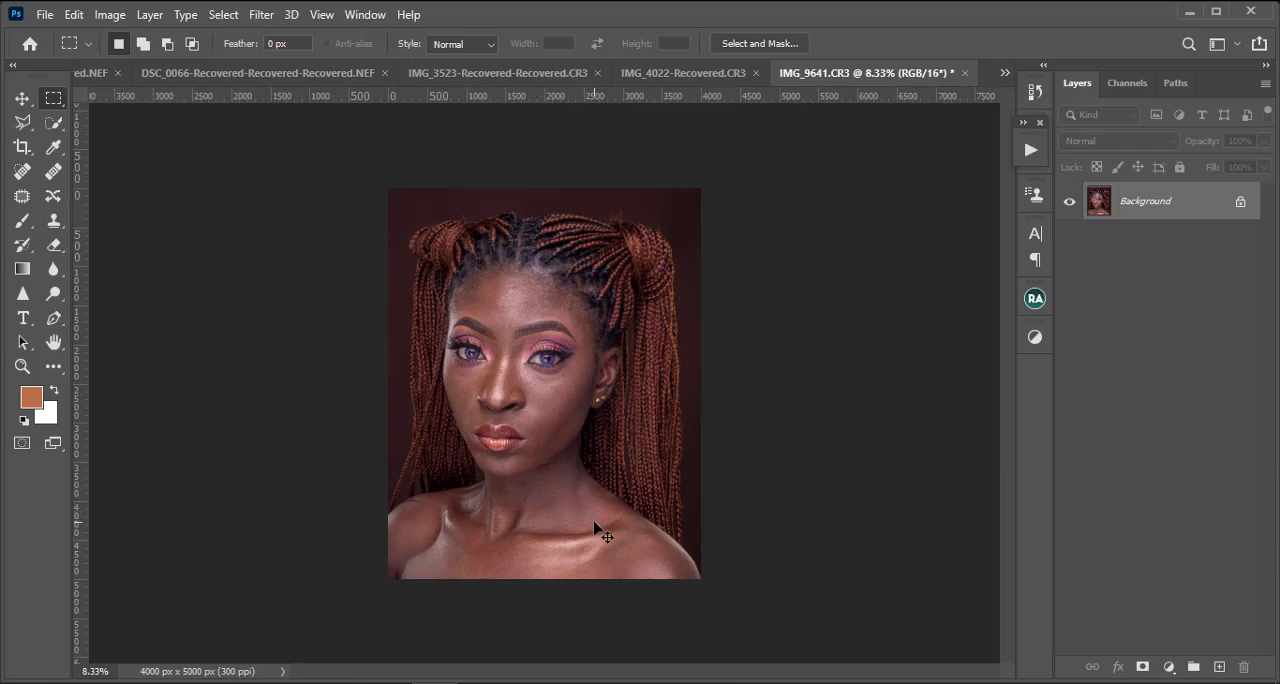
key(ctrl+plus)
key(ctrl+plus)
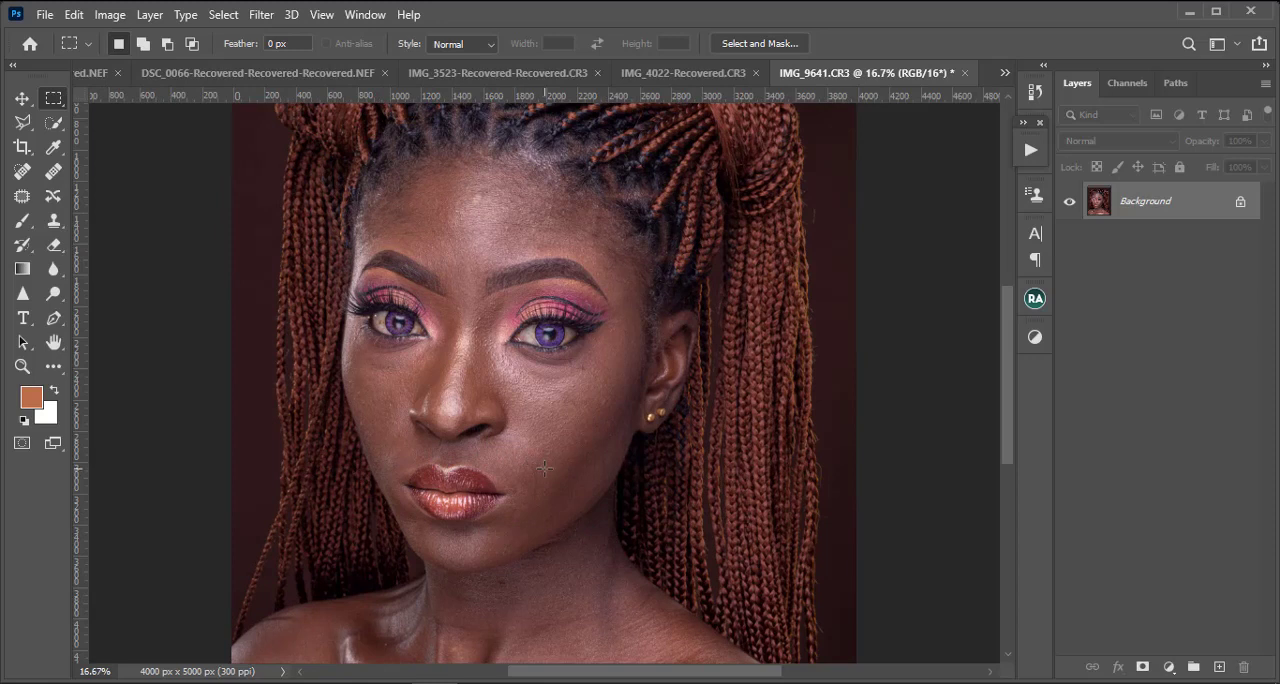
scroll(494, 463, up, 3)
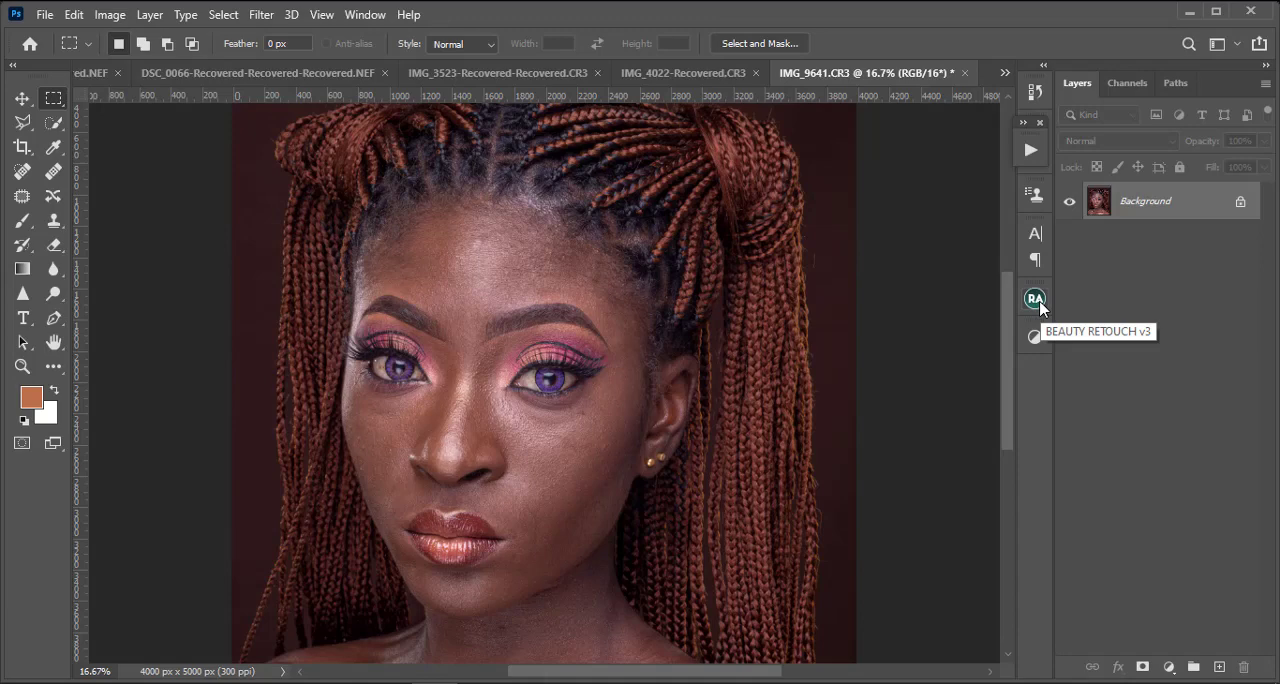
key(ctrl+minus)
key(ctrl+minus)
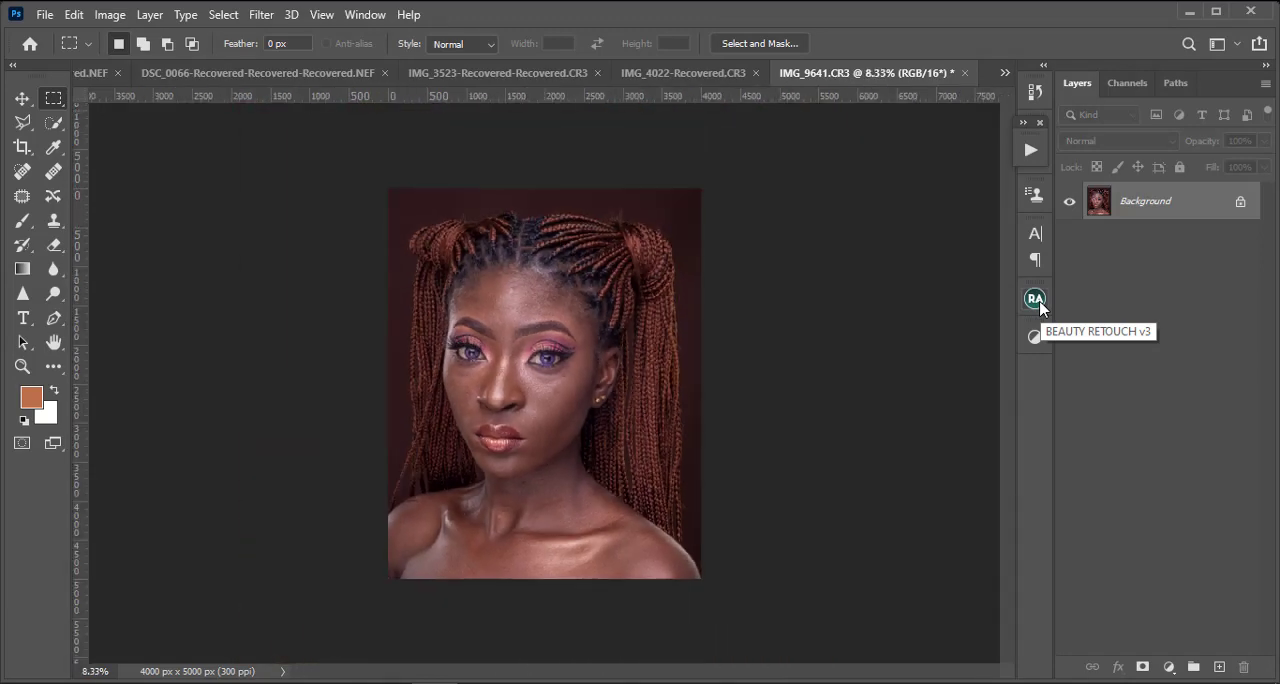
Step: Open the Beauty Retouch v3.3 tools and examine the skin texture on the forehead, eyes, nose and cheeks
click(1037, 300)
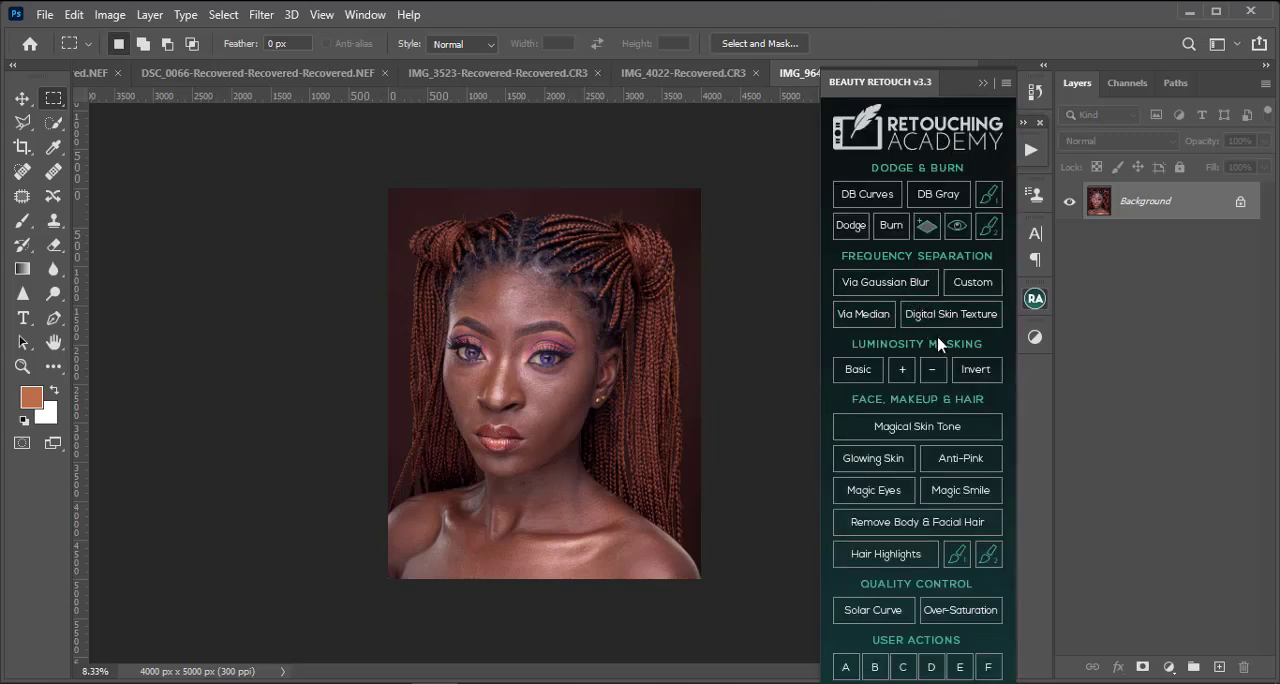
scroll(571, 318, up, 3)
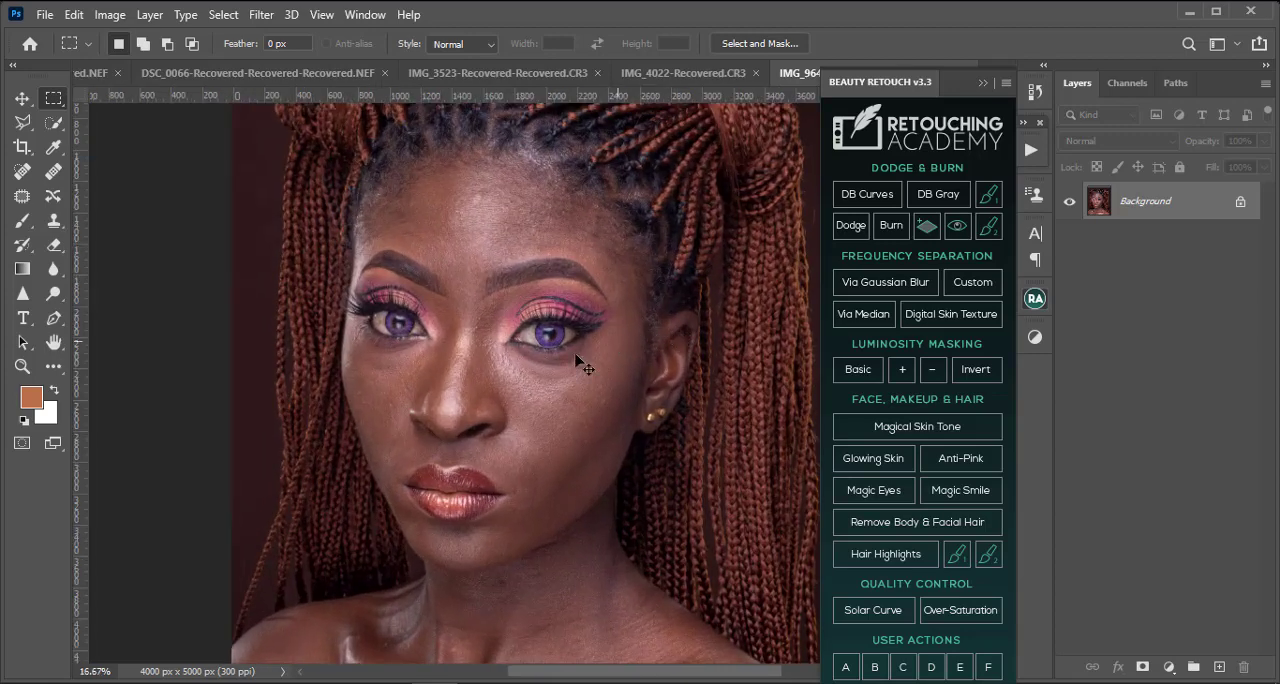
scroll(519, 312, left, 2)
scroll(520, 312, up, 6)
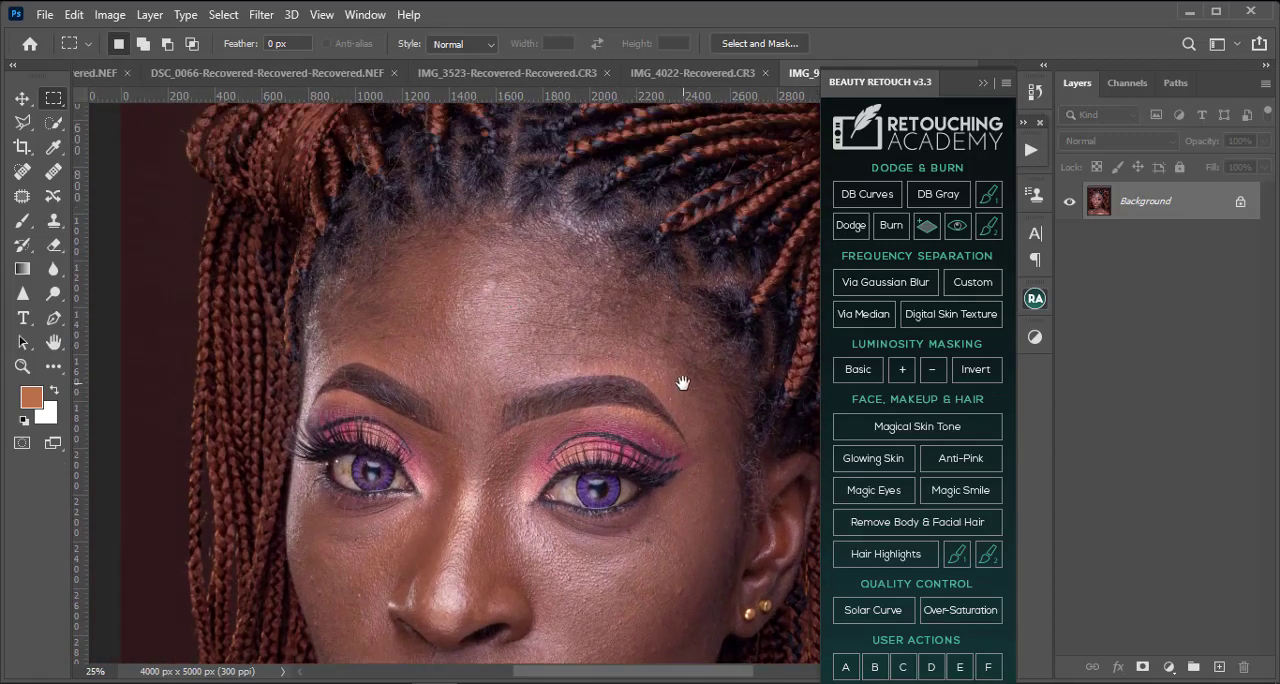
drag(683, 383, 591, 371)
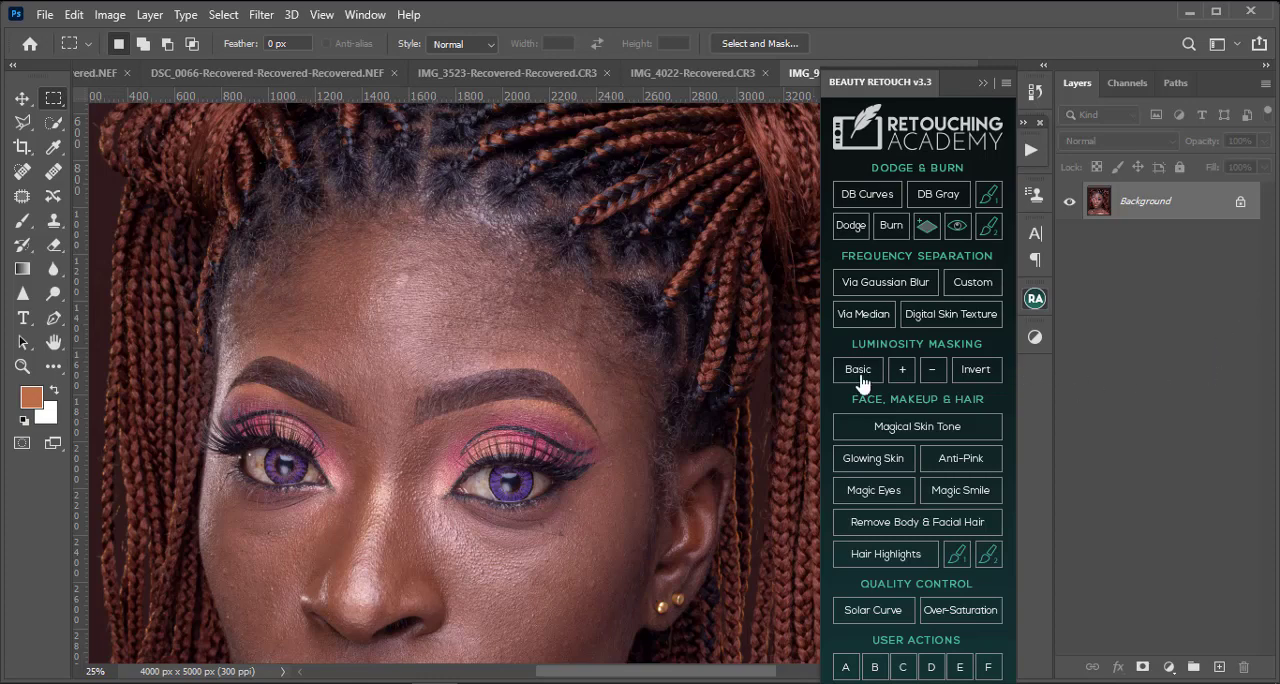
key(ctrl+minus)
key(ctrl+minus)
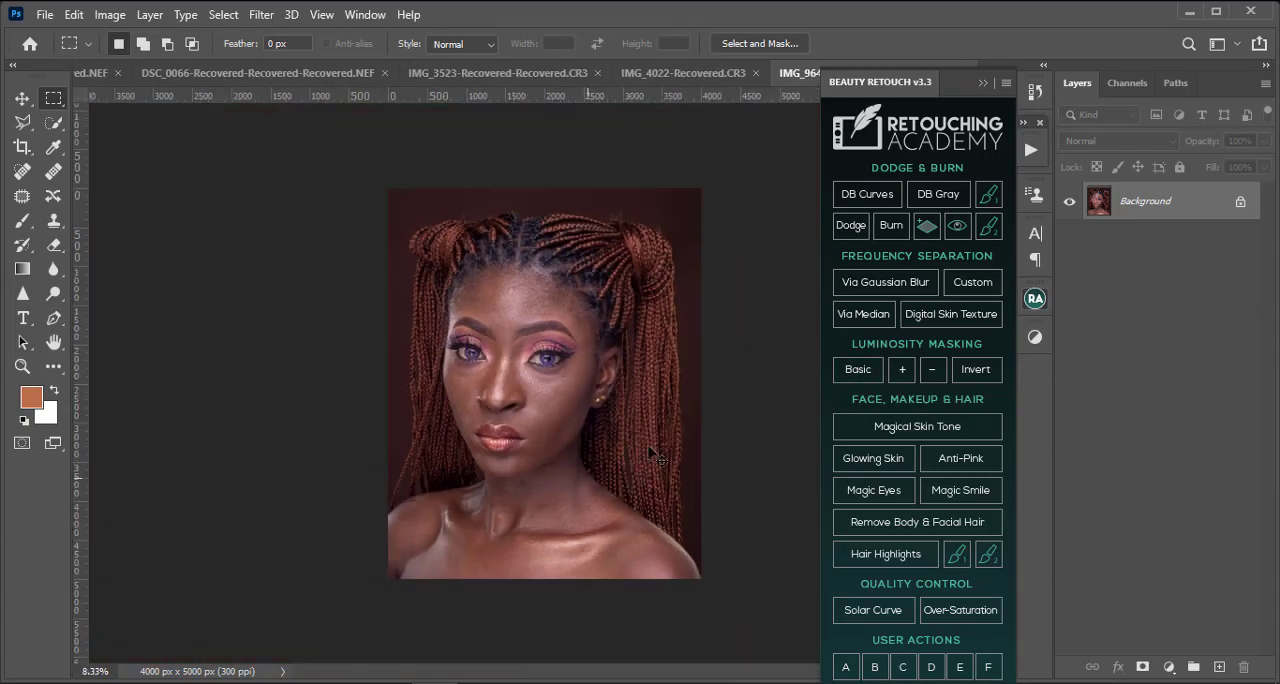
scroll(545, 330, up, 5)
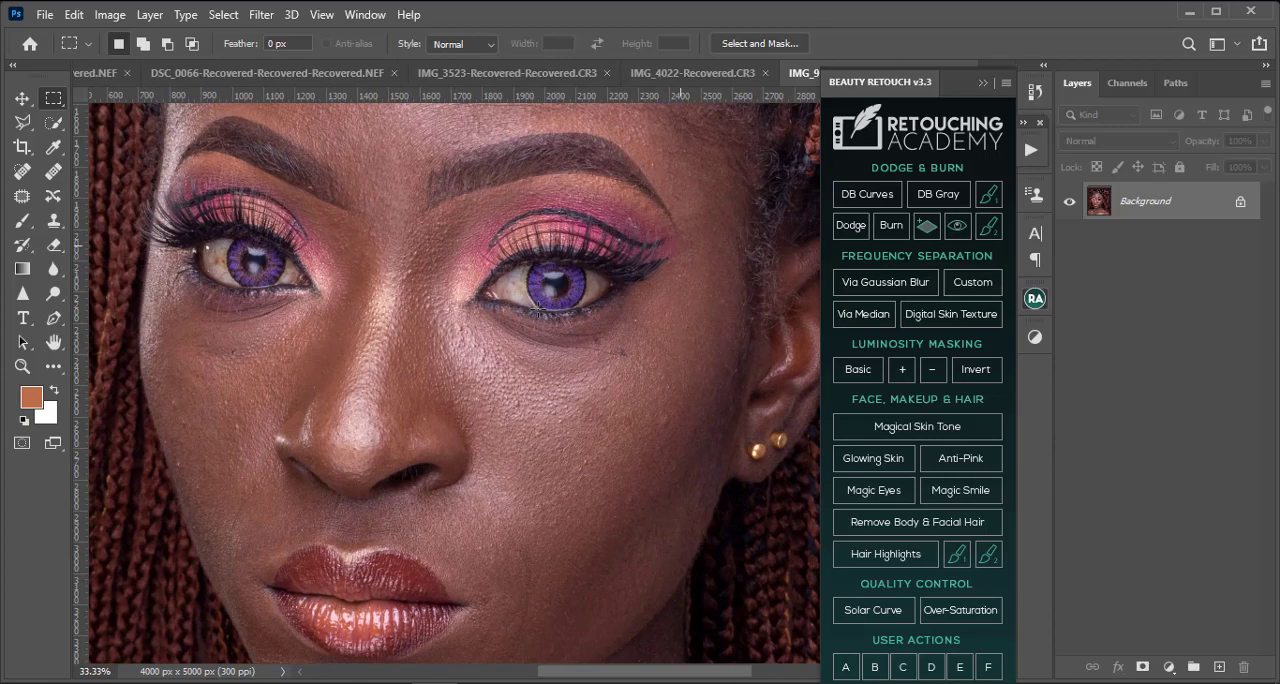
drag(537, 310, 574, 423)
drag(523, 491, 556, 244)
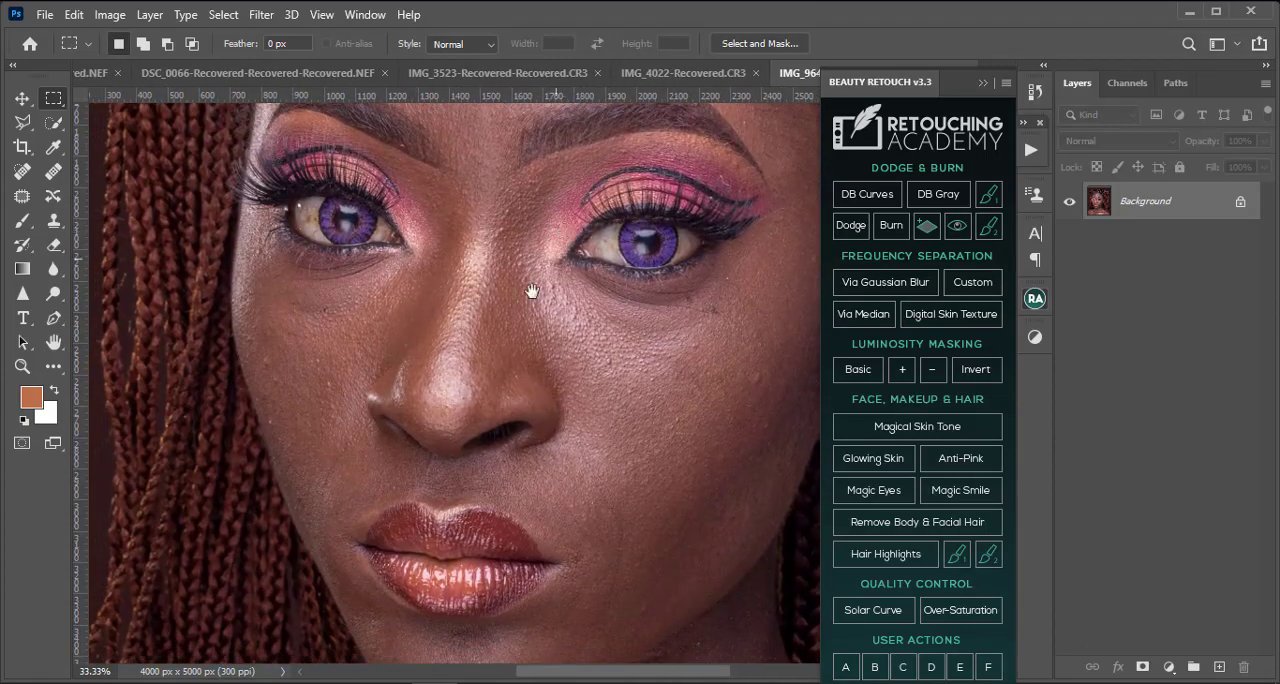
key(ctrl+plus)
drag(260, 367, 409, 314)
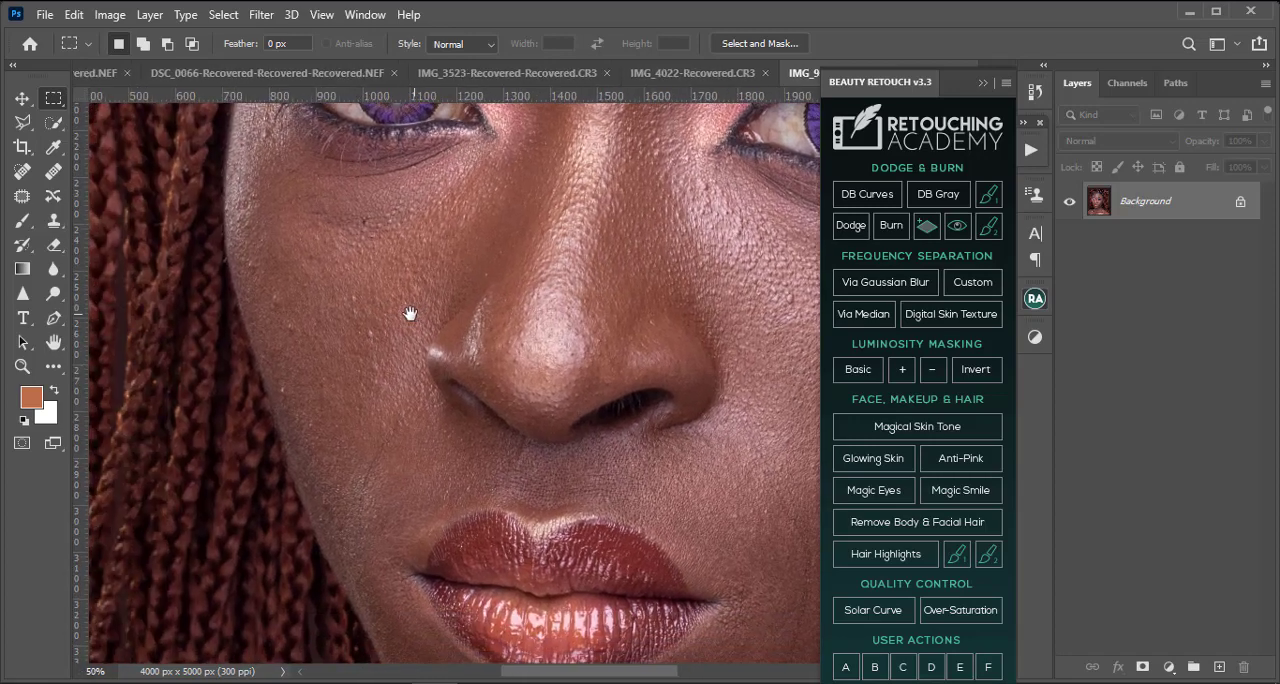
Step: Add an empty layer above the Background and set the Clone Stamp to sample Current & Below
right_click(59, 368)
click(101, 366)
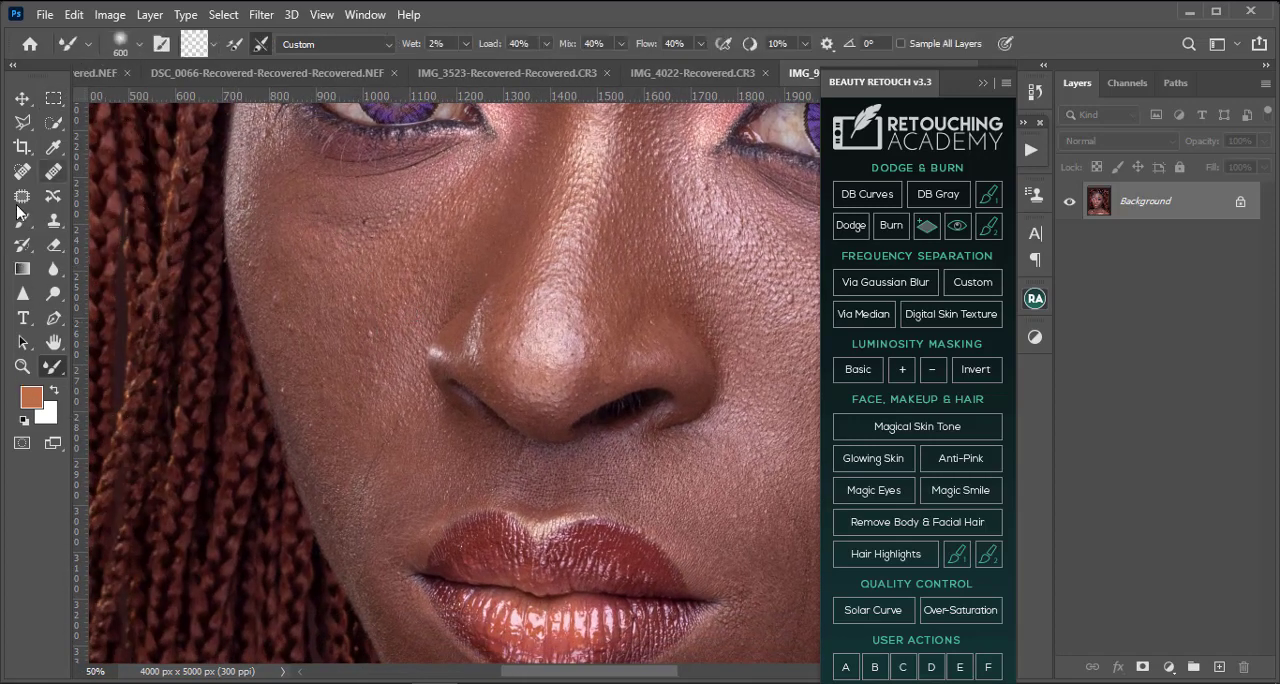
click(54, 221)
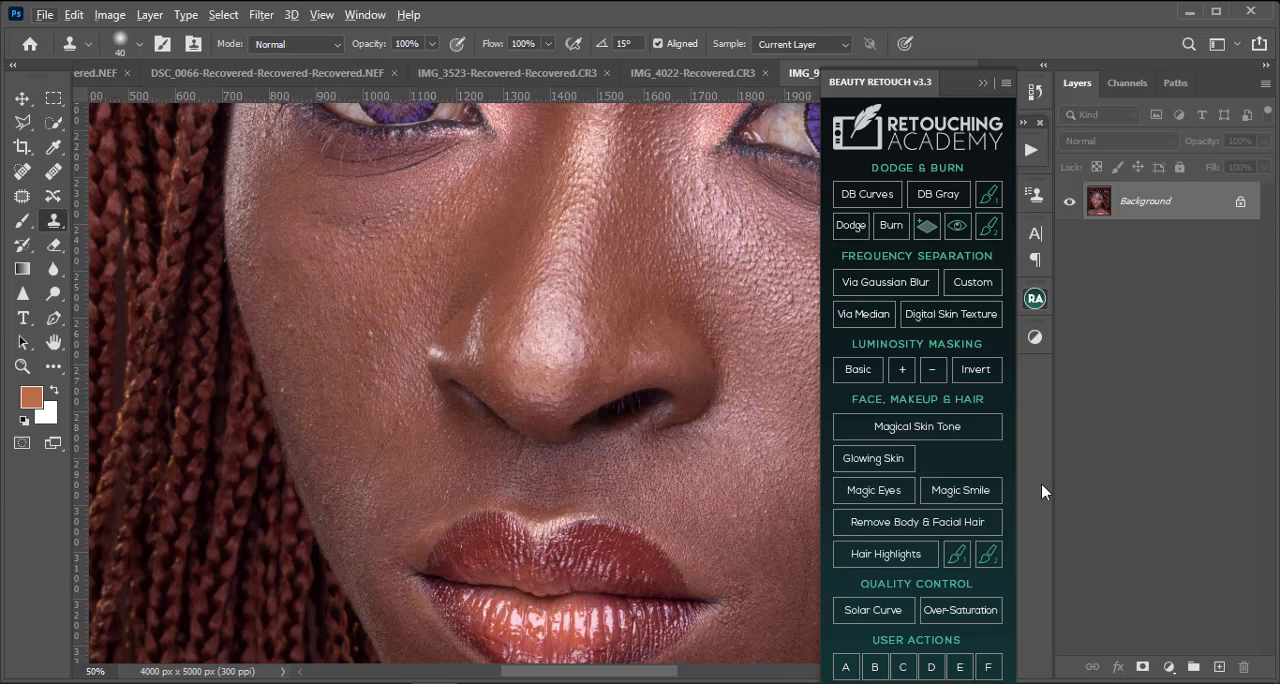
click(1219, 667)
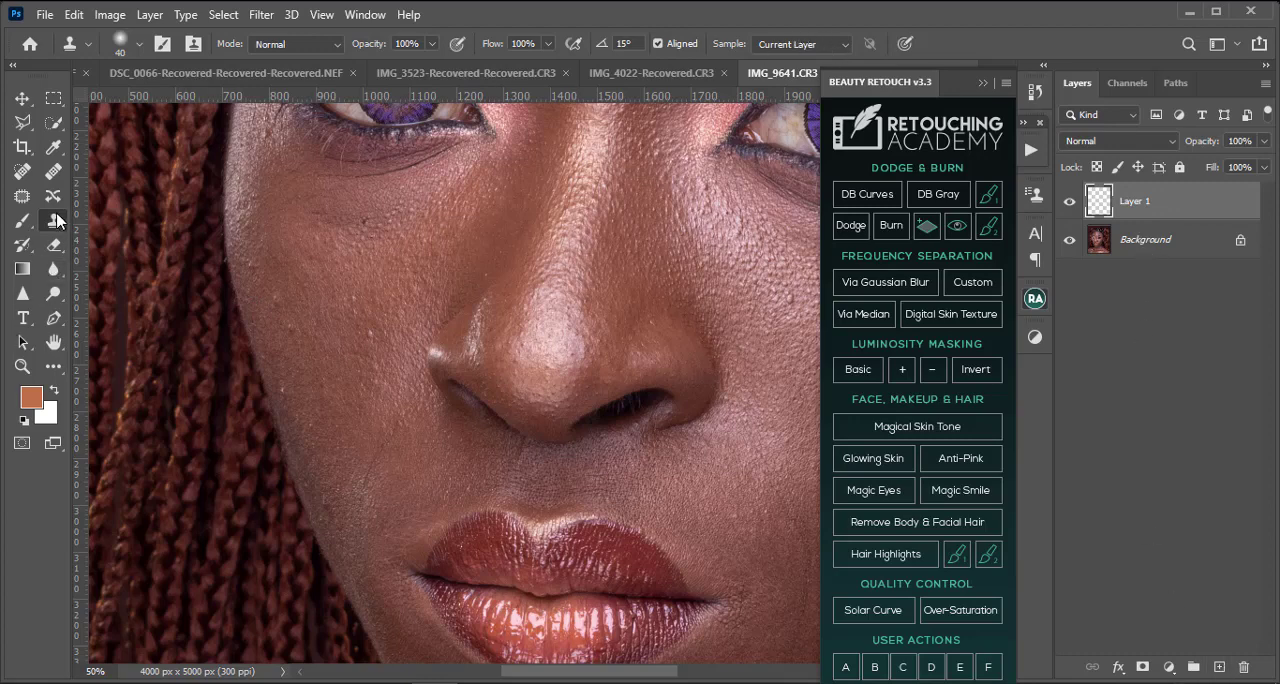
click(789, 45)
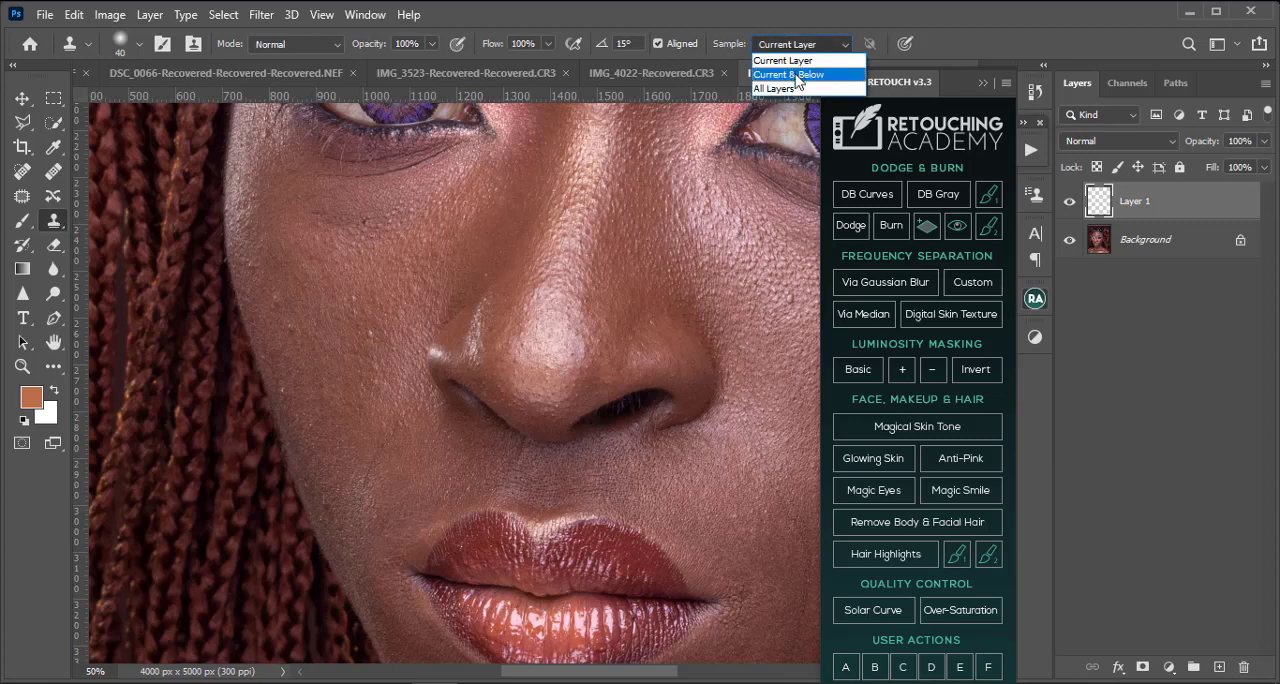
click(796, 76)
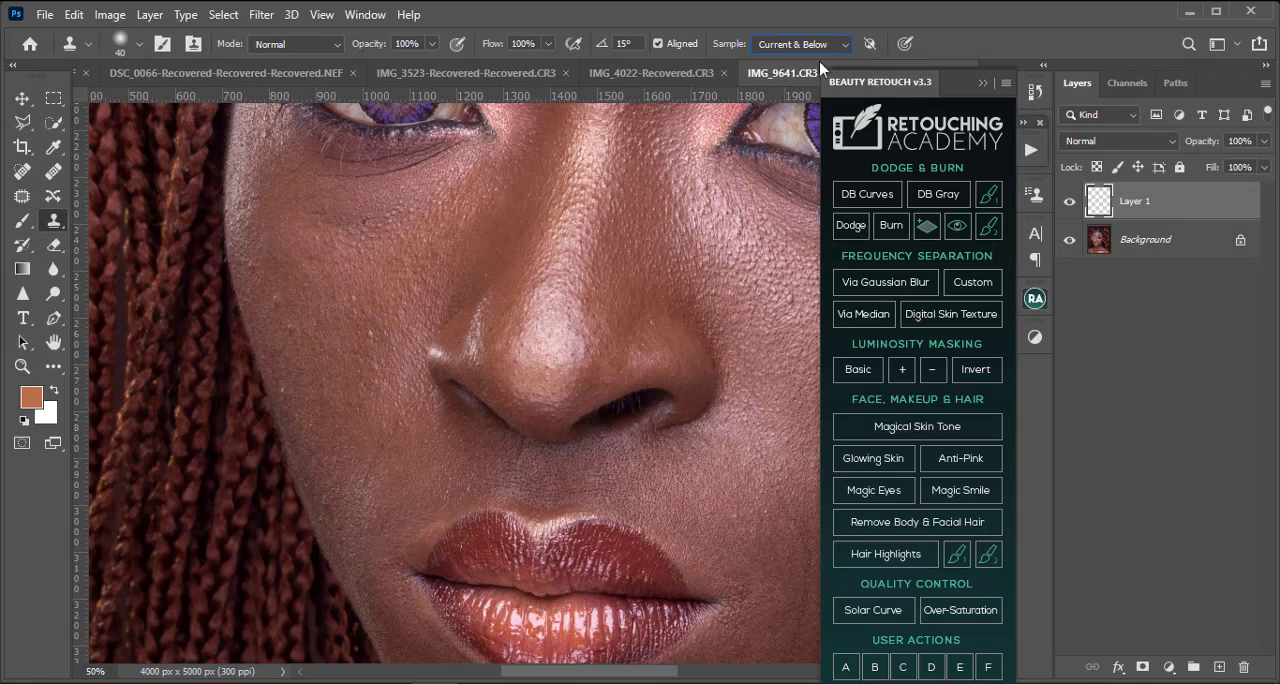
Step: Clone away the small bumps and dark marks under the eye and along the cheek bordering the loose braids
drag(295, 256, 335, 346)
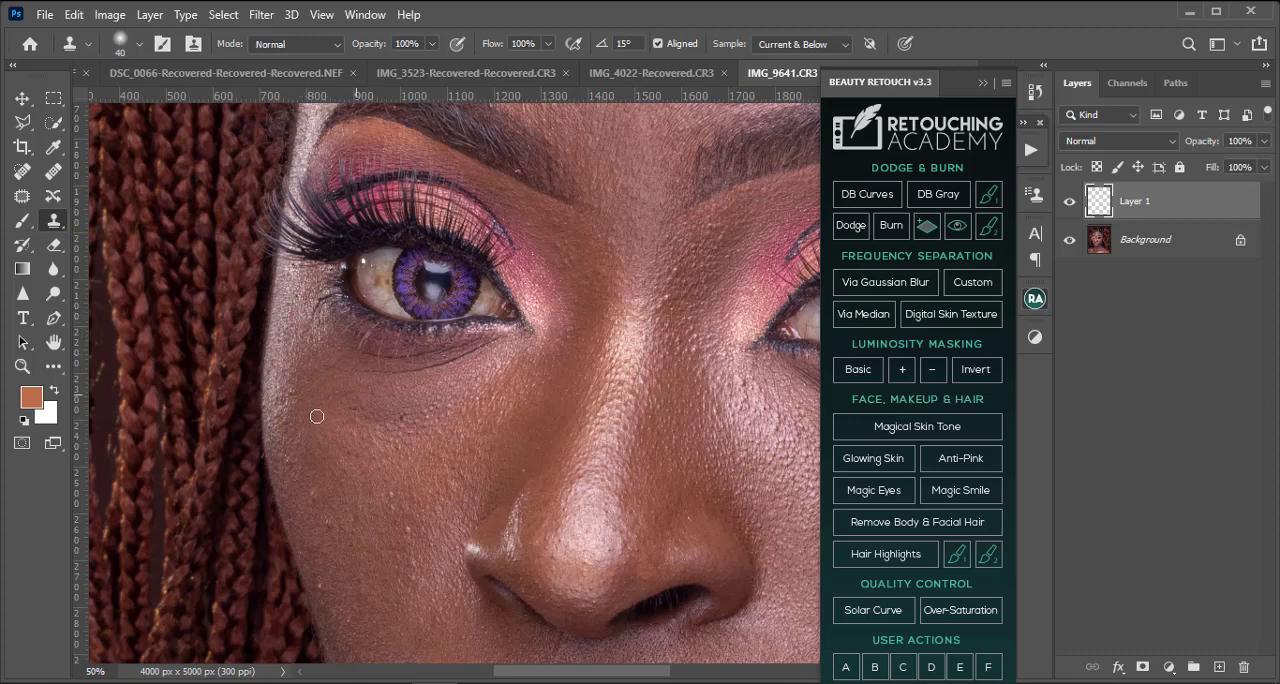
scroll(307, 436, down, 2)
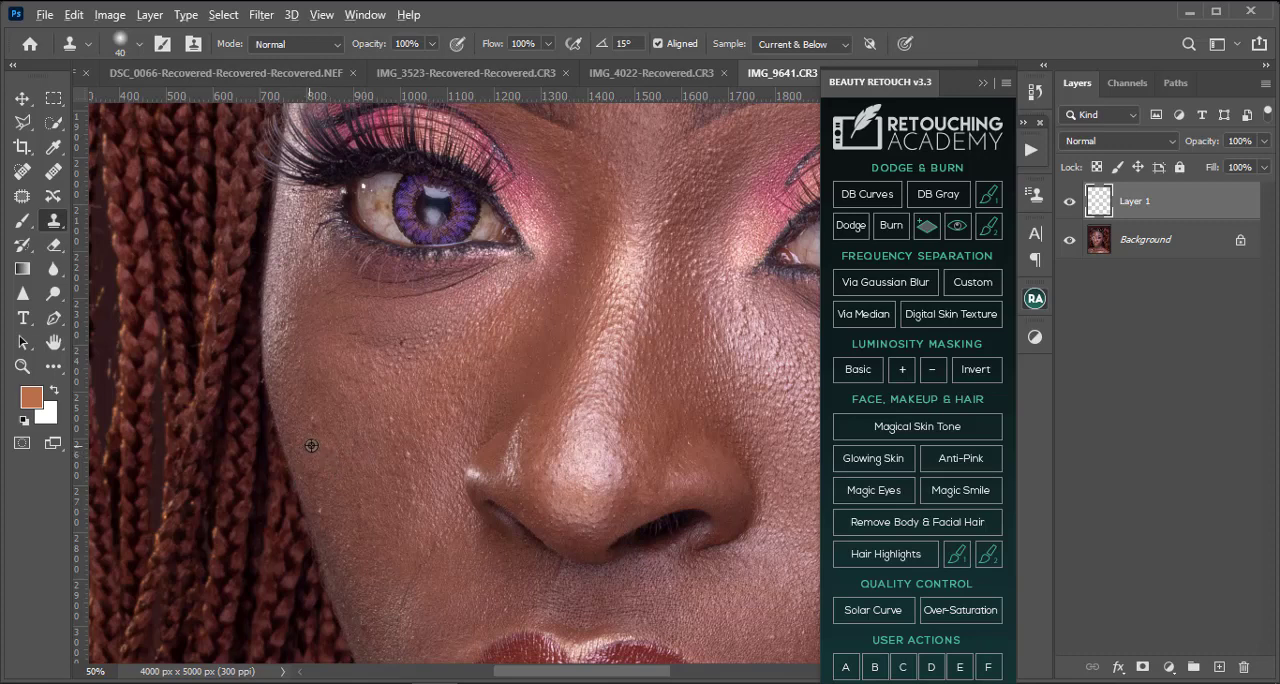
scroll(340, 440, down, 3)
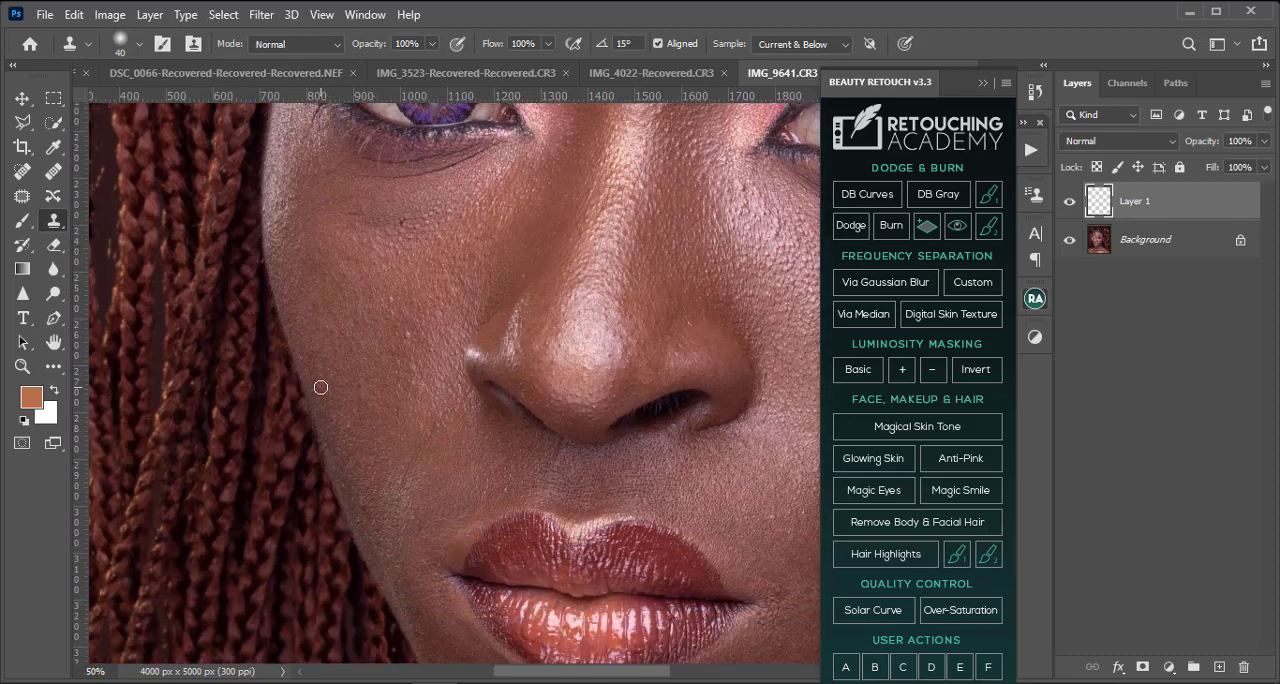
mouse_move(579, 506)
mouse_down()
mouse_move(389, 486)
mouse_move(417, 514)
mouse_move(436, 492)
mouse_move(644, 411)
mouse_move(308, 600)
mouse_up()
alt+click(389, 401)
click(393, 422)
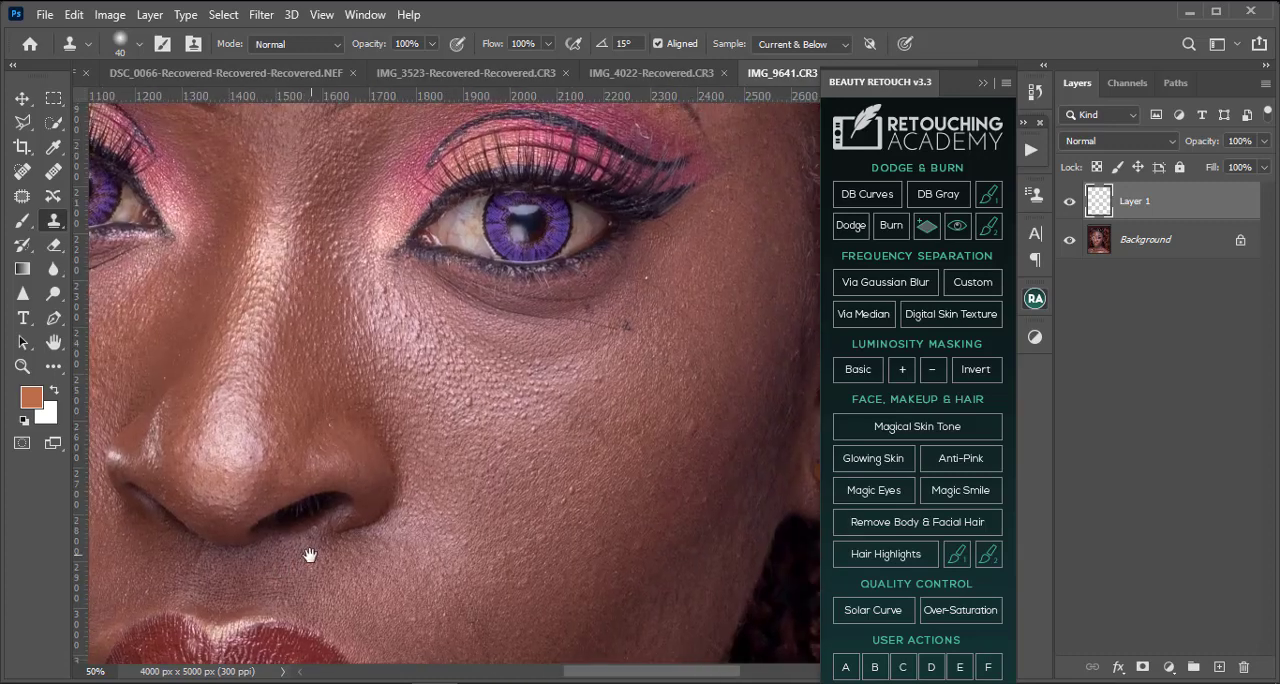
Step: Clone away the small marks on the ear-side cheek, below the outer eye corner and around the eyebrow's tail
alt+click(584, 488)
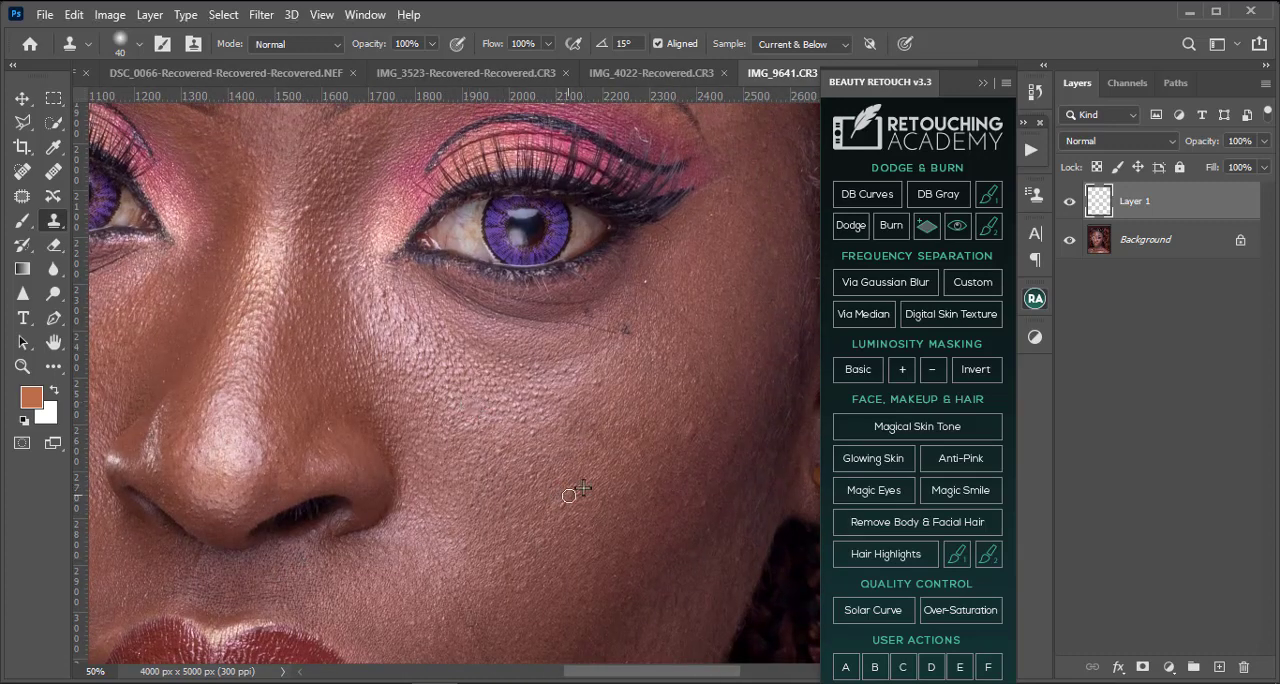
scroll(600, 408, up, 5)
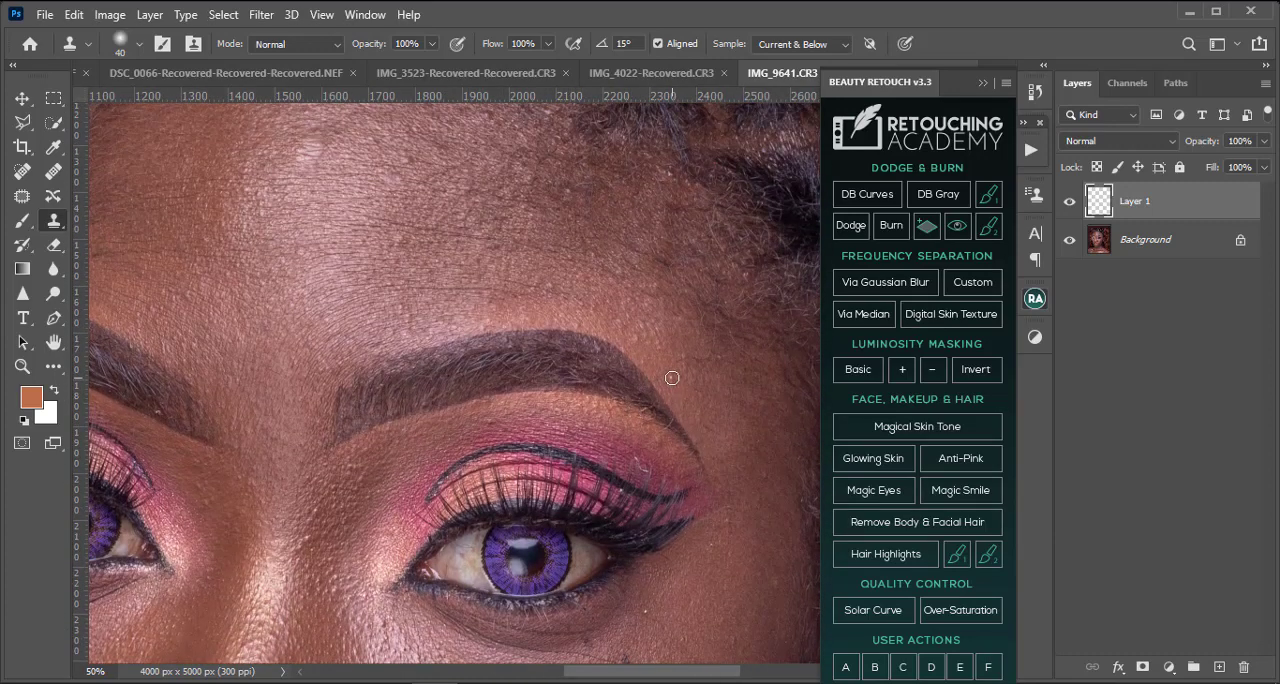
mouse_move(699, 444)
mouse_down()
mouse_move(509, 299)
mouse_move(495, 179)
mouse_up()
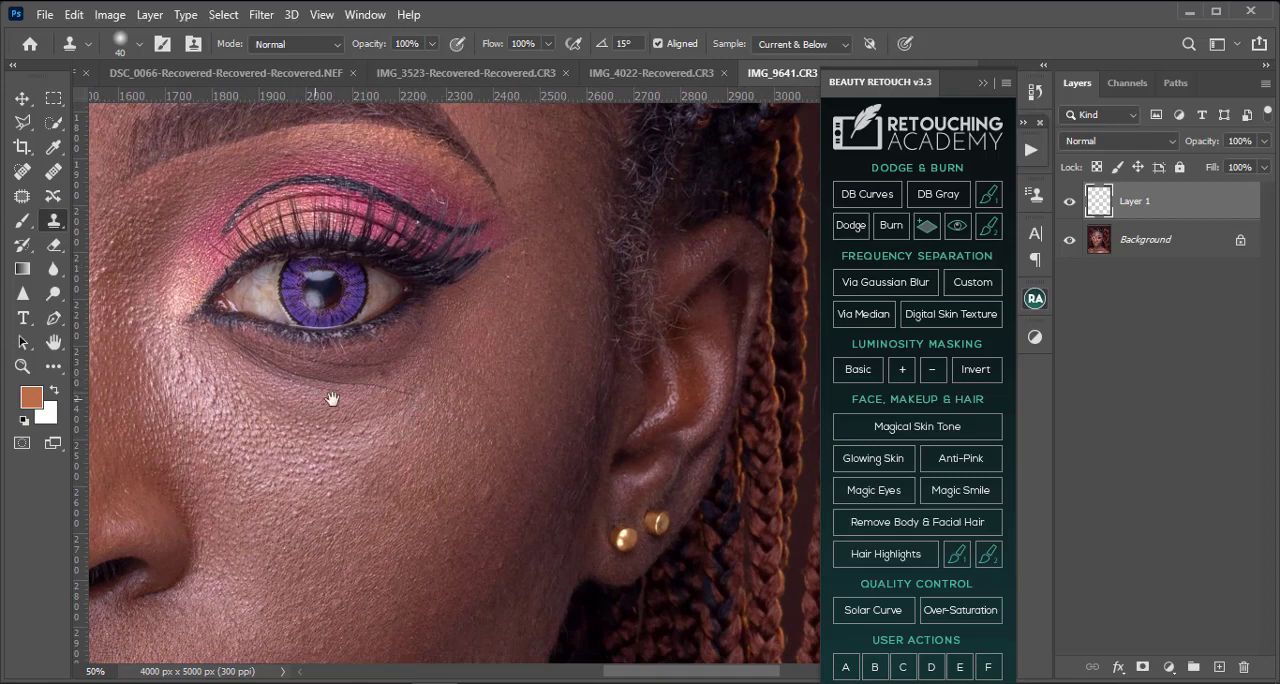
Step: Clone out the thin dark line and bumps on the ear-side cheek between the nostril and the corner of the lips
drag(334, 397, 762, 442)
drag(242, 406, 246, 174)
drag(652, 620, 480, 468)
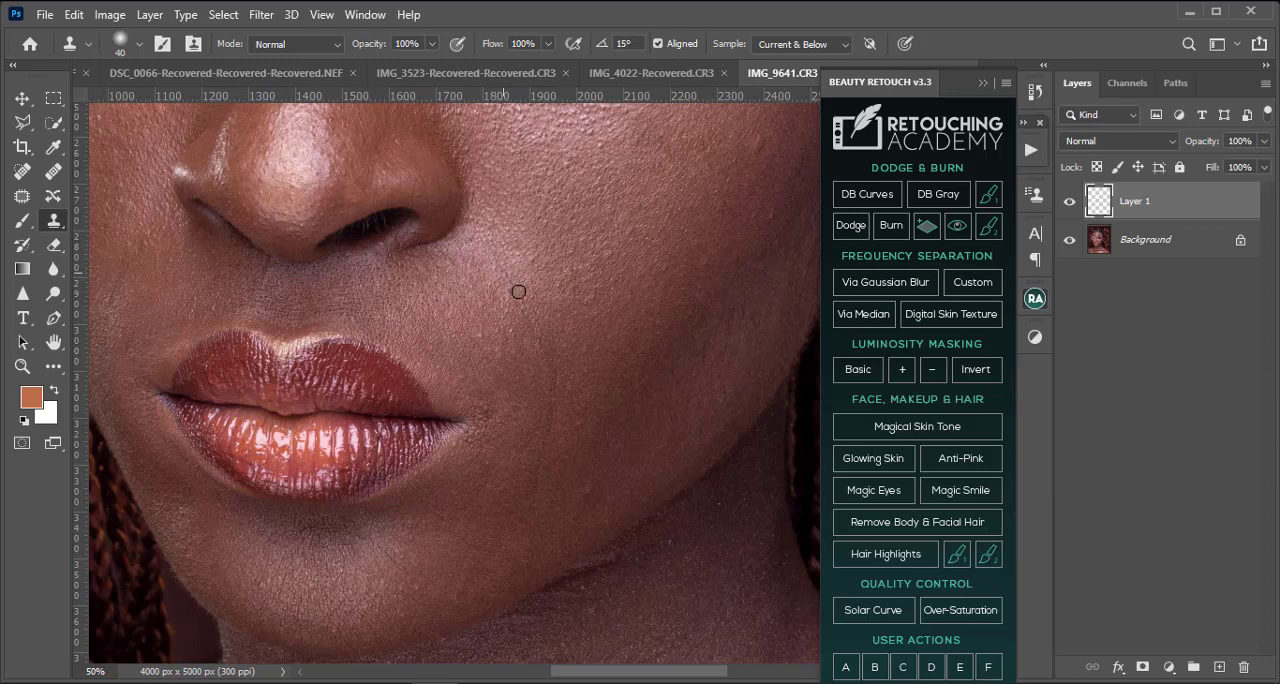
mouse_move(518, 291)
mouse_down()
mouse_move(517, 337)
mouse_move(545, 368)
mouse_up()
key(ctrl+z)
alt+click(534, 452)
drag(543, 463, 550, 395)
alt+click(532, 404)
click(552, 370)
alt+click(528, 356)
click(559, 341)
alt+click(522, 347)
drag(529, 319, 518, 296)
alt+click(494, 303)
click(516, 282)
alt+click(501, 284)
click(479, 263)
Step: Clone away spots on the opposite cheek beside the nose and the speck on the ear-side eye's outer eyeshadow
drag(443, 316, 691, 326)
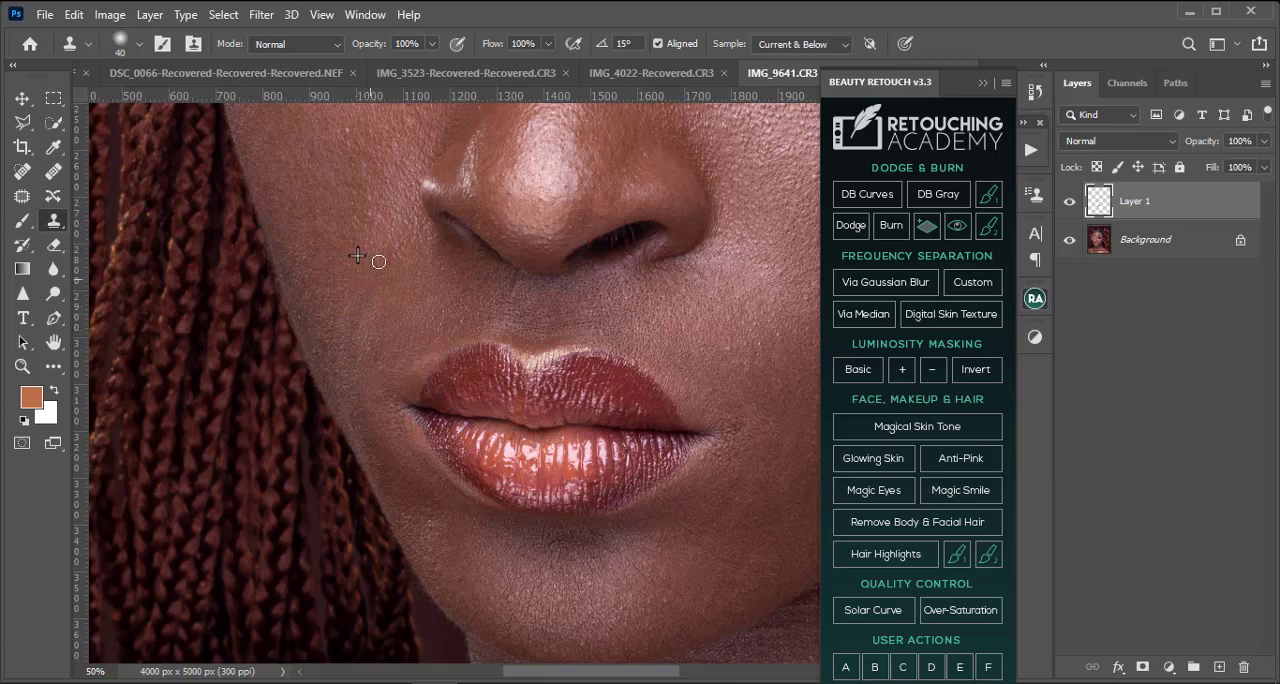
mouse_move(379, 261)
mouse_down()
mouse_move(387, 249)
mouse_move(394, 263)
mouse_up()
drag(559, 274, 383, 534)
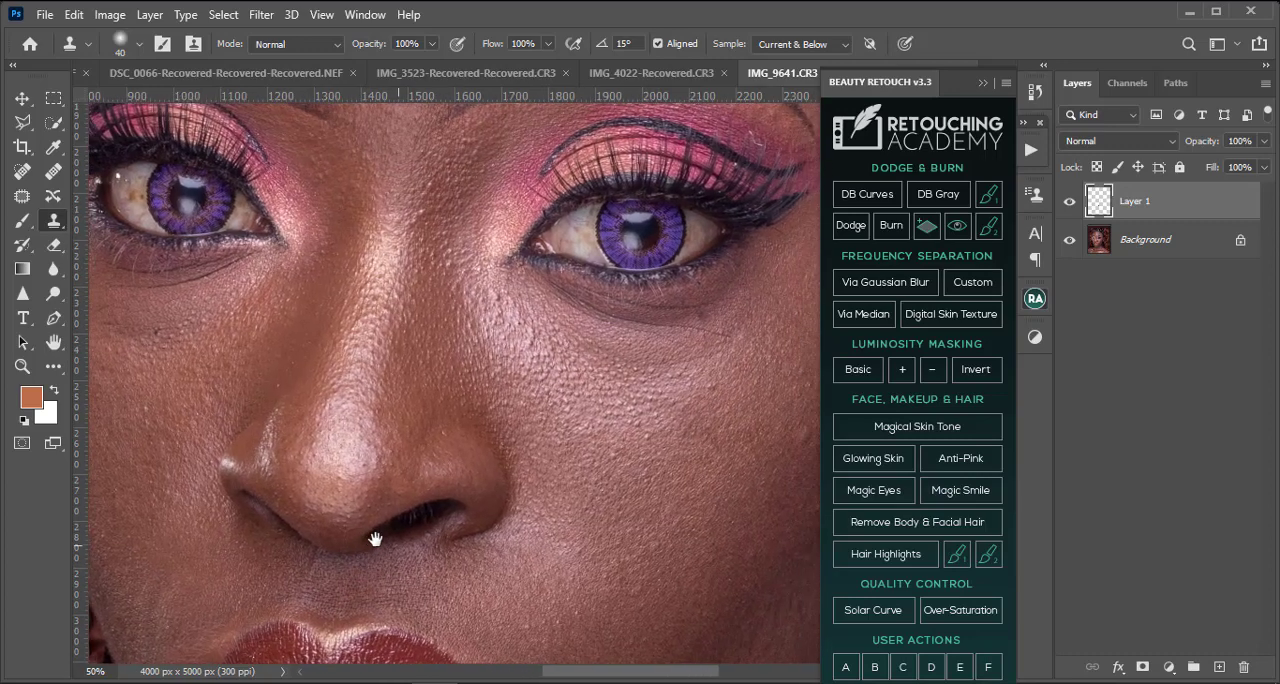
drag(443, 343, 538, 441)
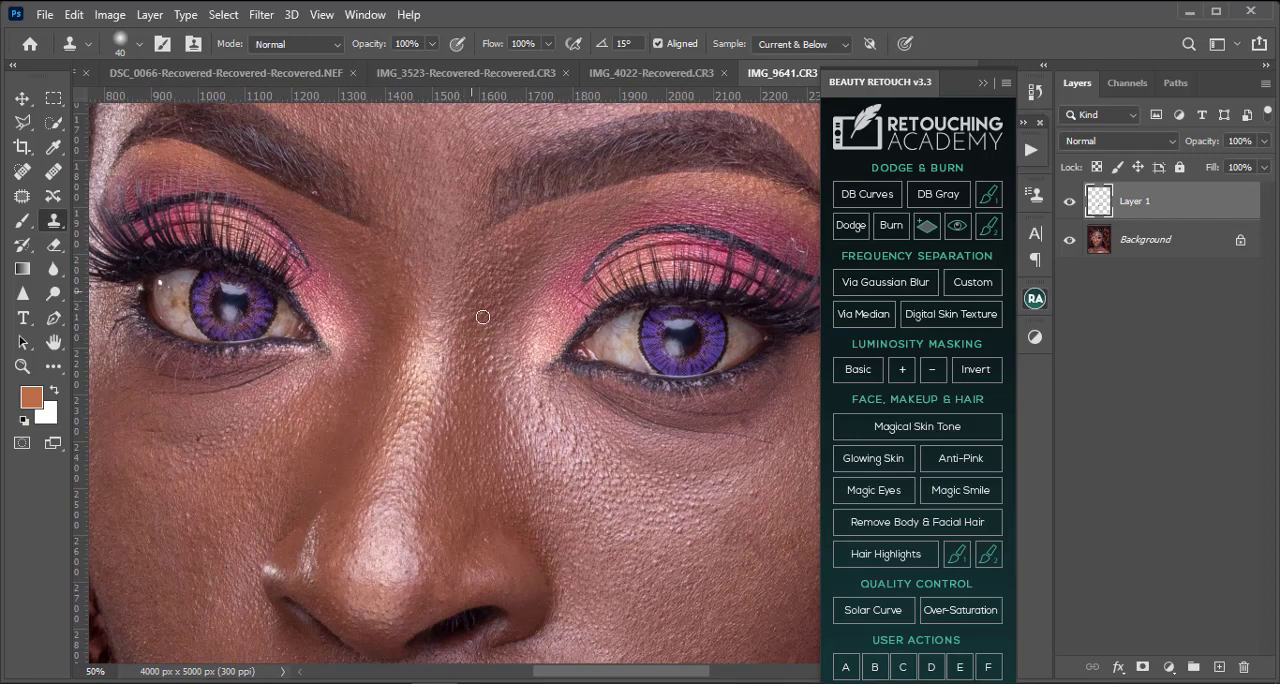
drag(679, 261, 449, 306)
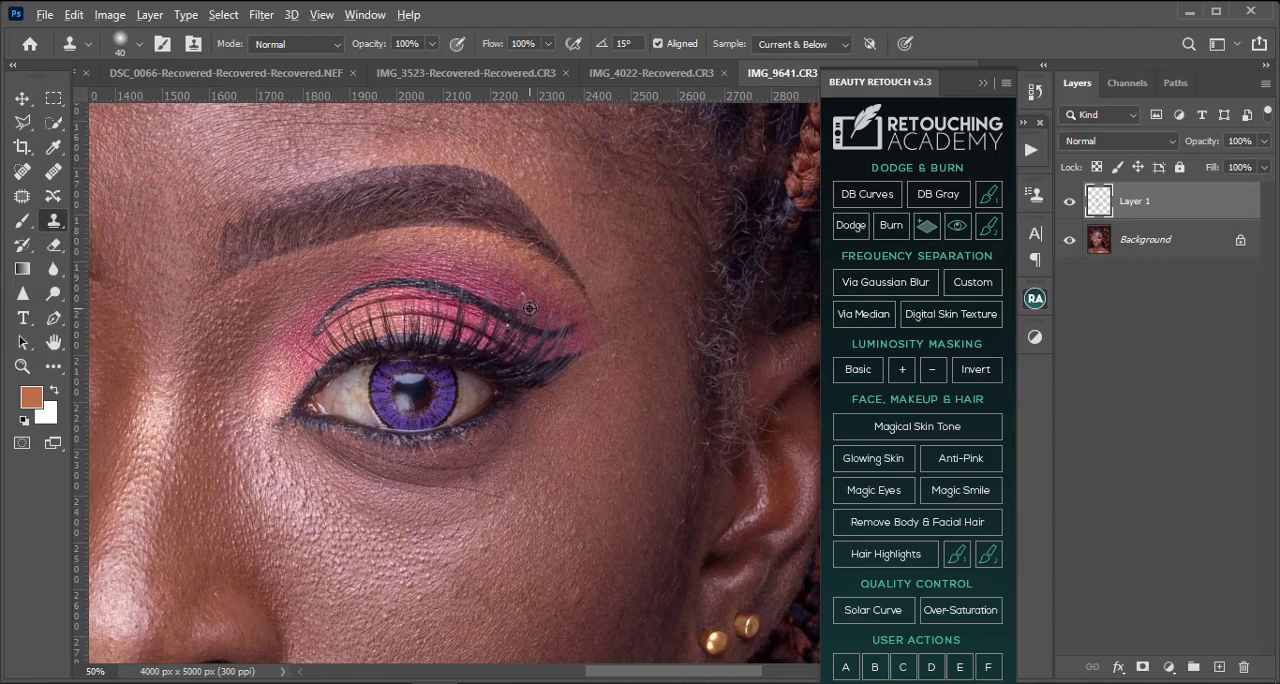
Step: Clone away the brown spots on the white of the braid-side eye with the Clone Stamp at 30 px brush size
drag(500, 349, 420, 360)
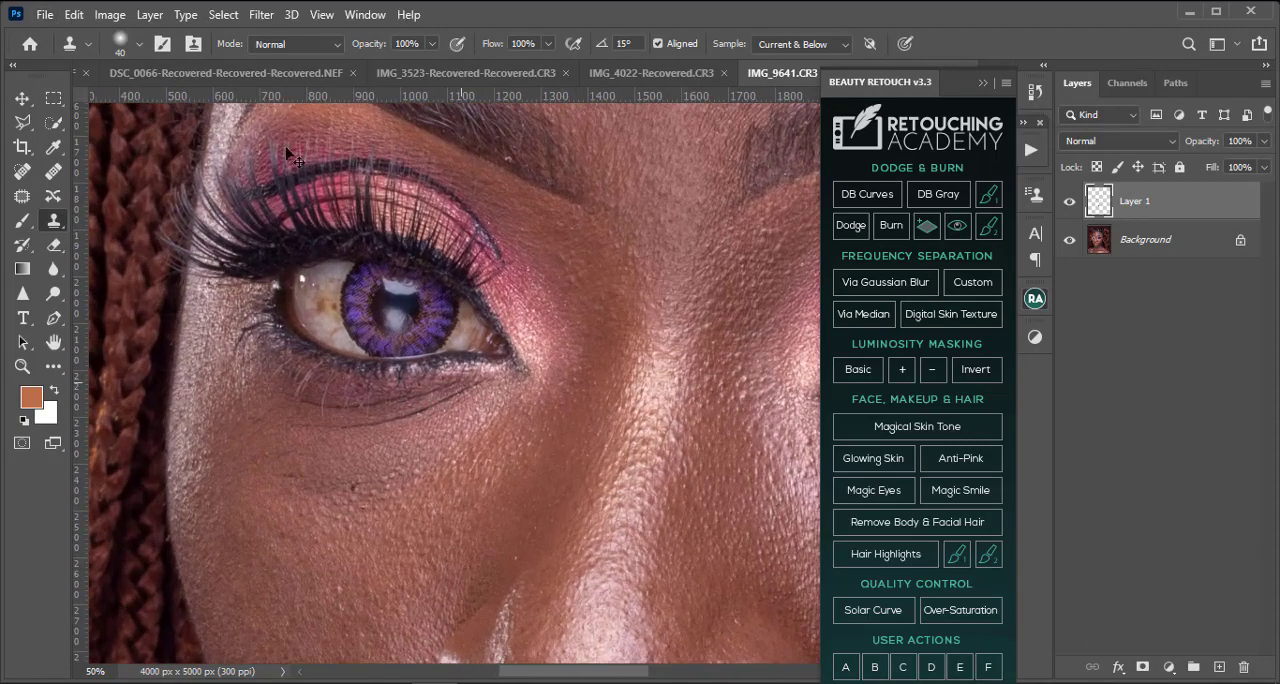
key(ctrl+plus)
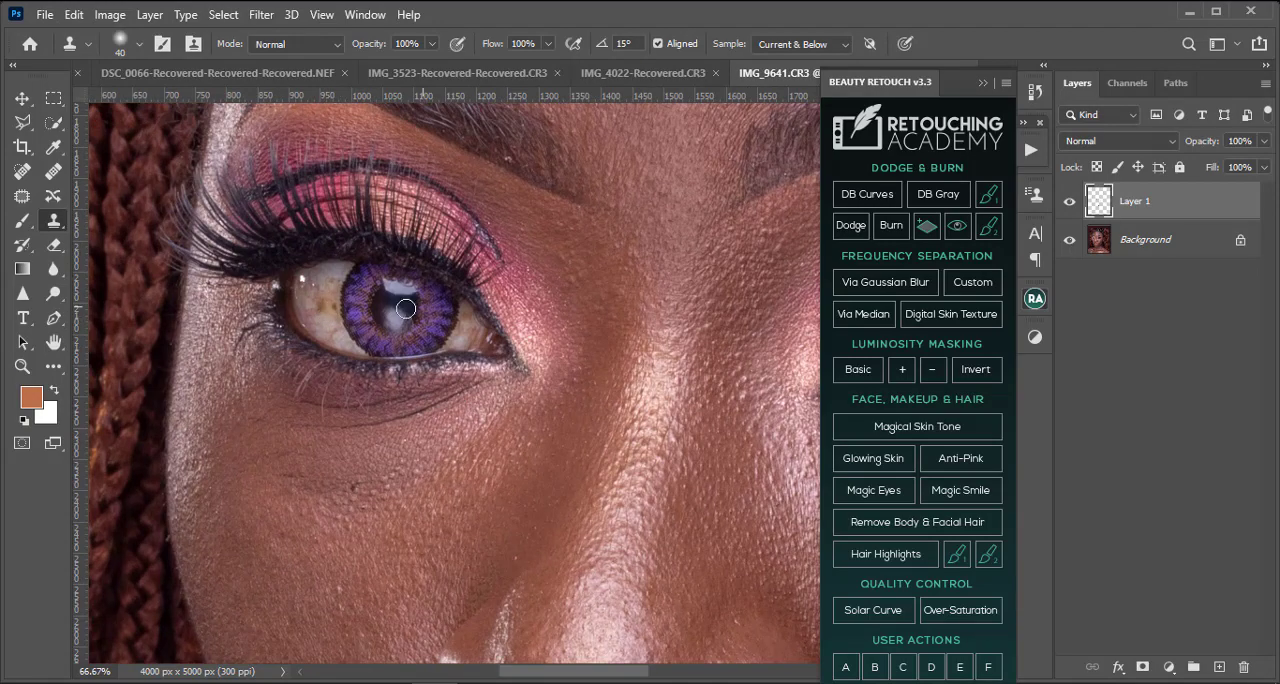
key(ctrl+plus)
key(ctrl+plus)
mouse_move(187, 300)
mouse_down()
mouse_move(692, 382)
mouse_move(702, 410)
mouse_up()
key(bracketleft)
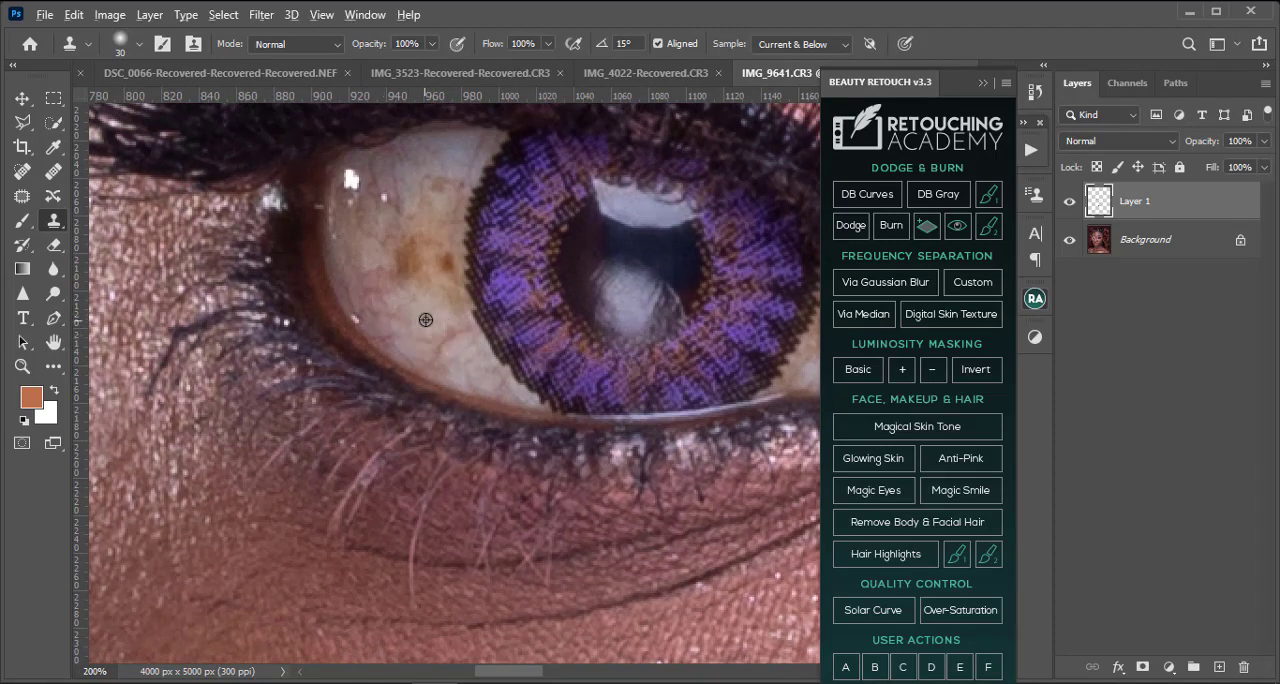
click(440, 261)
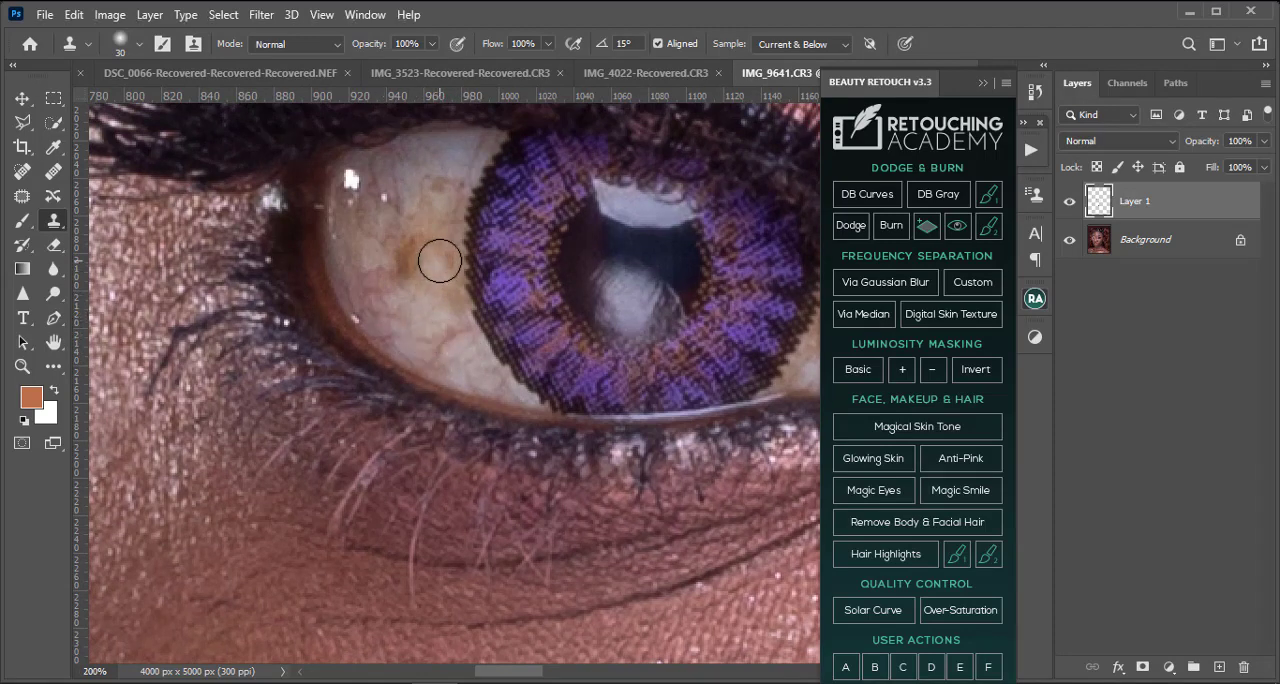
drag(440, 261, 446, 284)
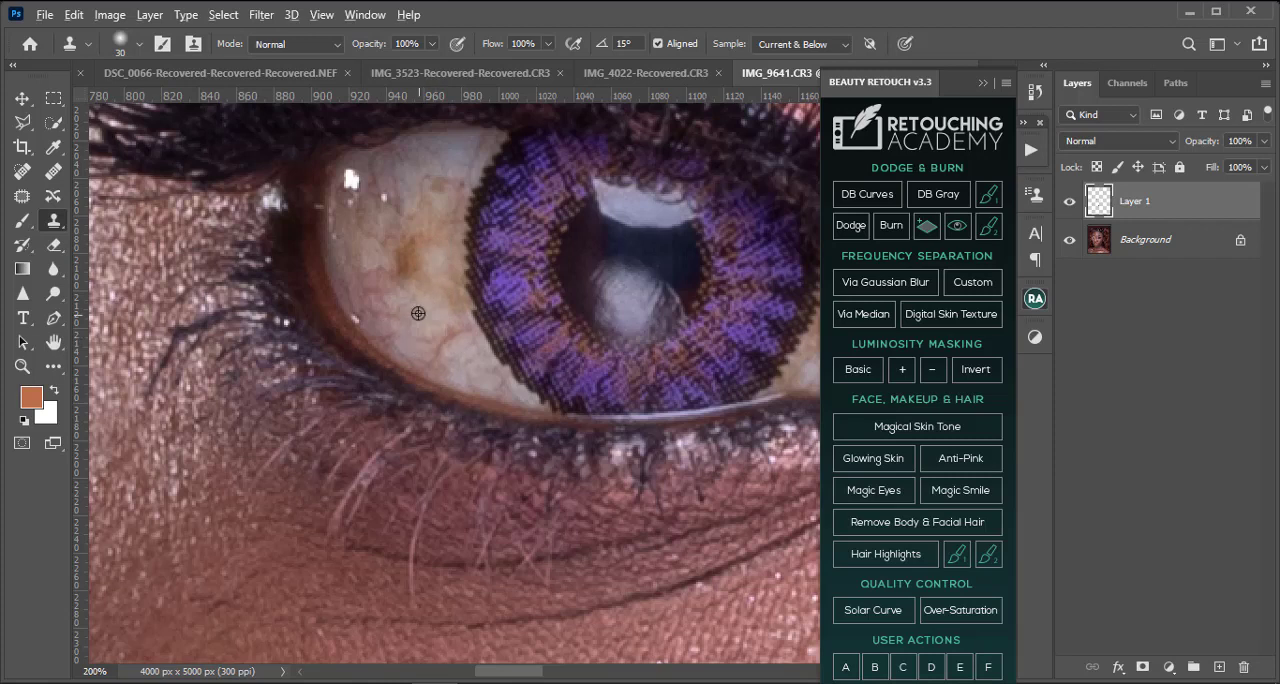
alt+click(418, 313)
click(402, 277)
click(414, 260)
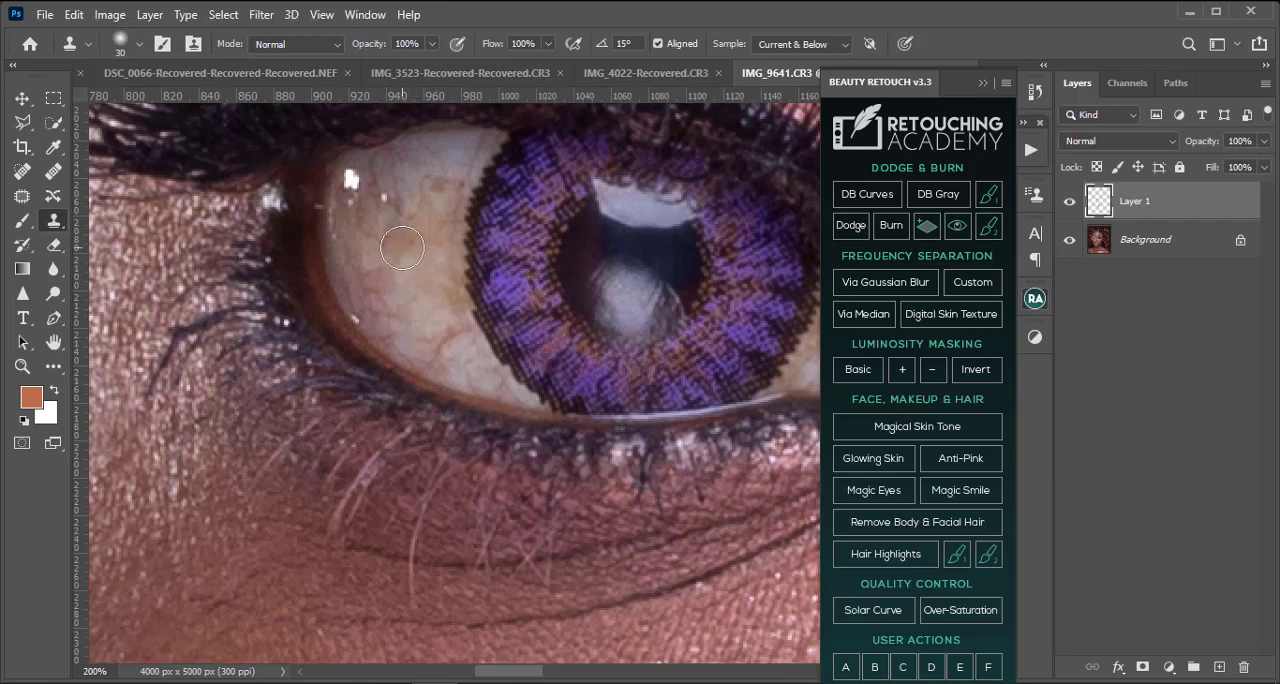
click(402, 248)
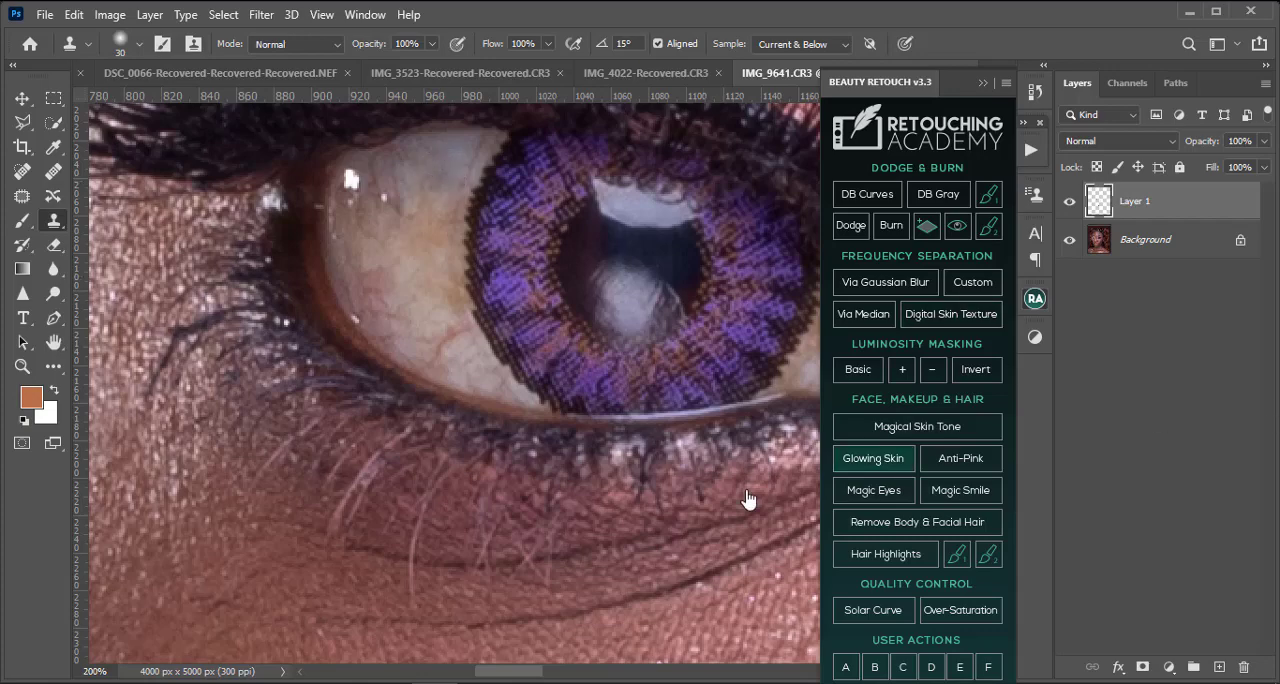
Step: Clone away the pale speck near the inner end of the braid-side eyebrow with a 15 px brush
drag(706, 376, 471, 489)
drag(705, 430, 394, 384)
key(ctrl+minus)
key(ctrl+minus)
key(ctrl+minus)
key(ctrl+minus)
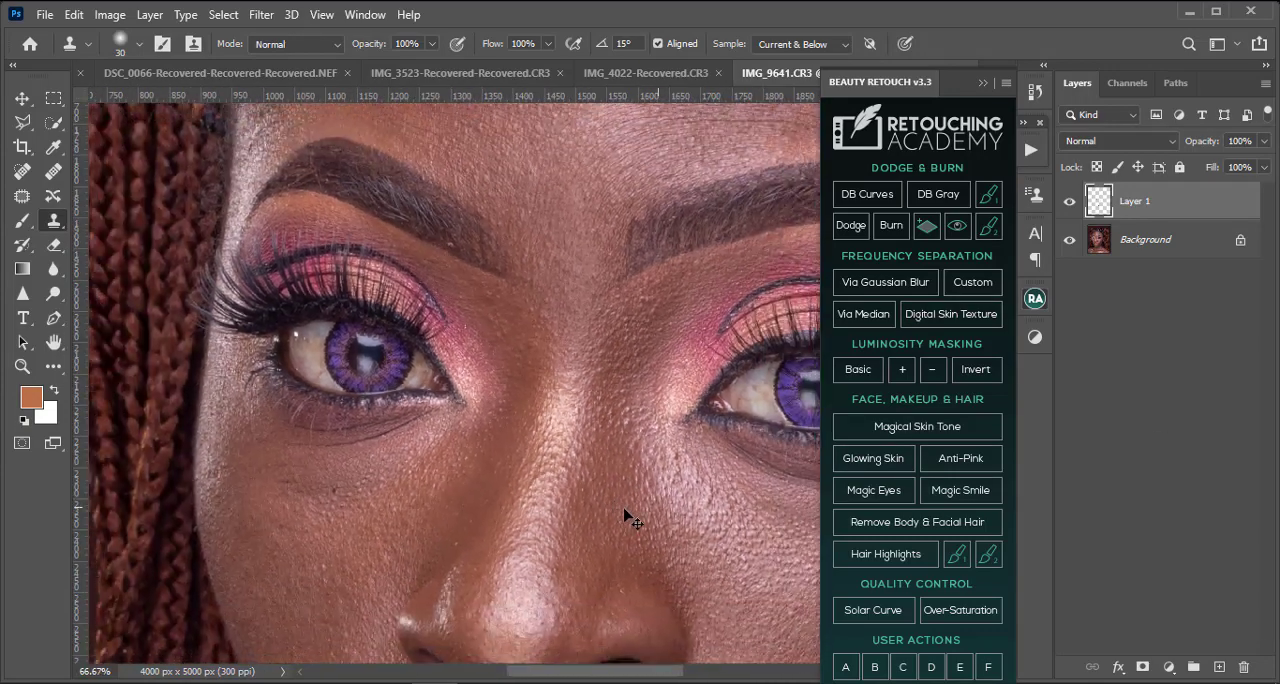
key(ctrl+minus)
scroll(630, 368, up, 2)
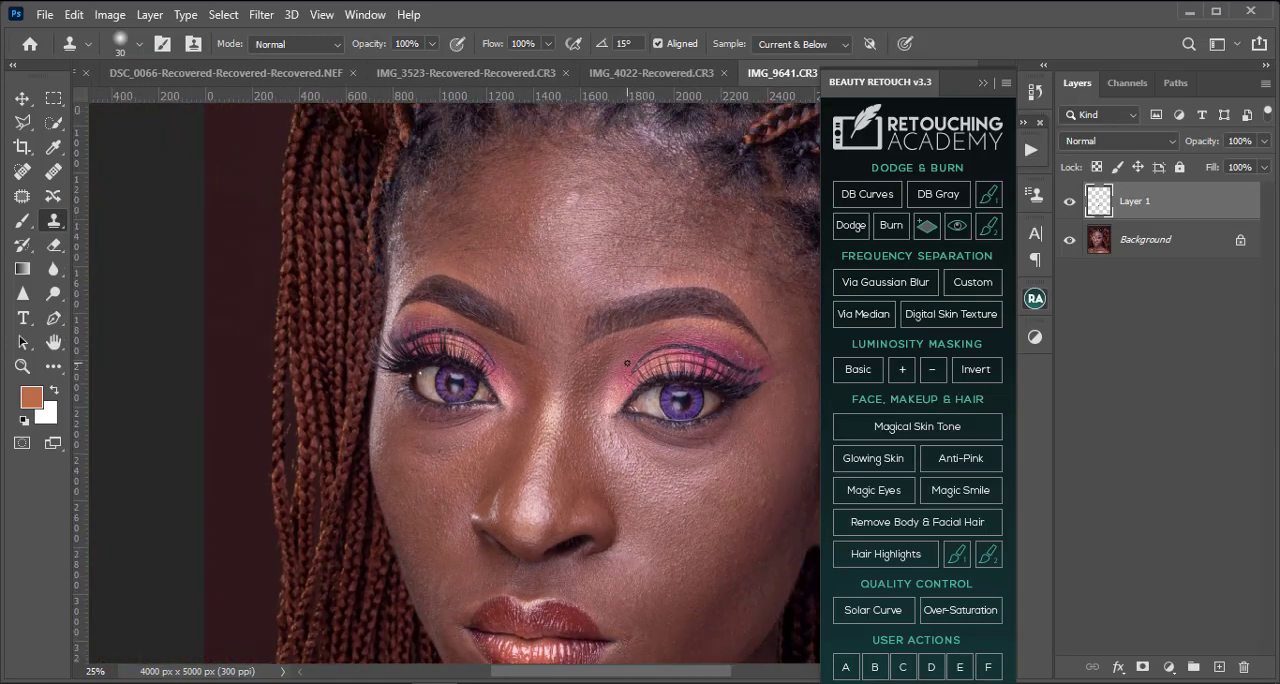
key(ctrl+plus)
key(ctrl+plus)
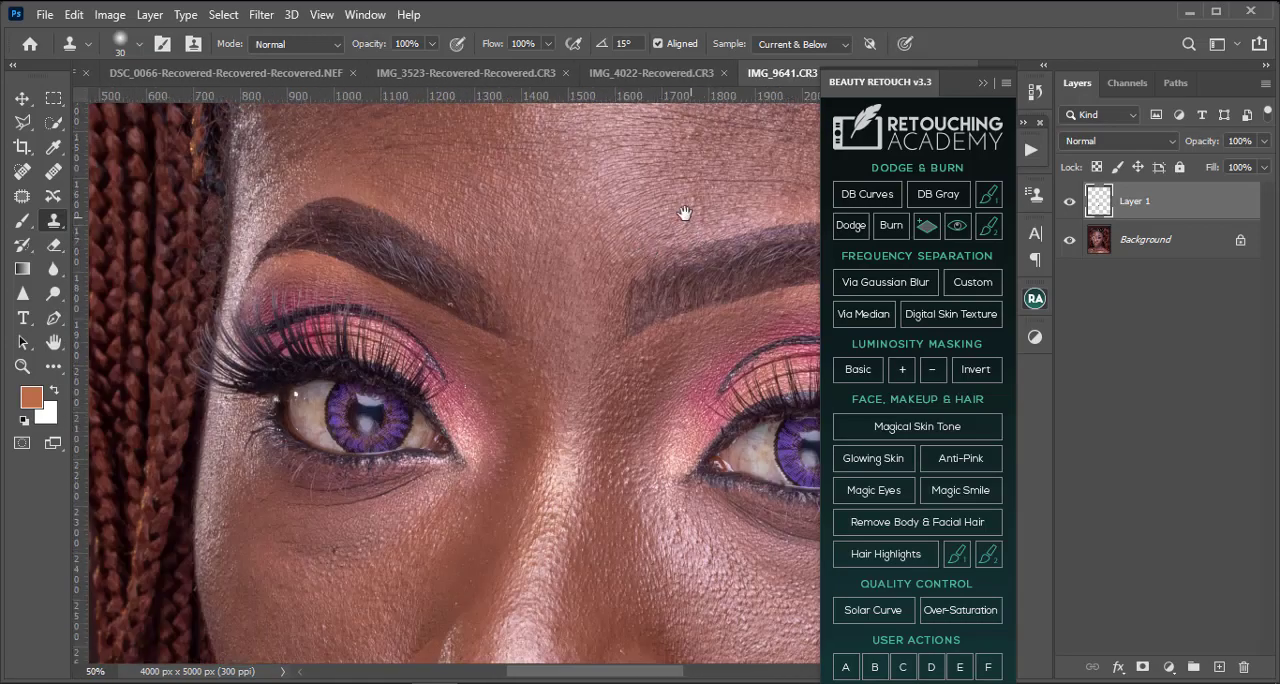
drag(686, 214, 686, 251)
key(ctrl+plus)
key(ctrl+plus)
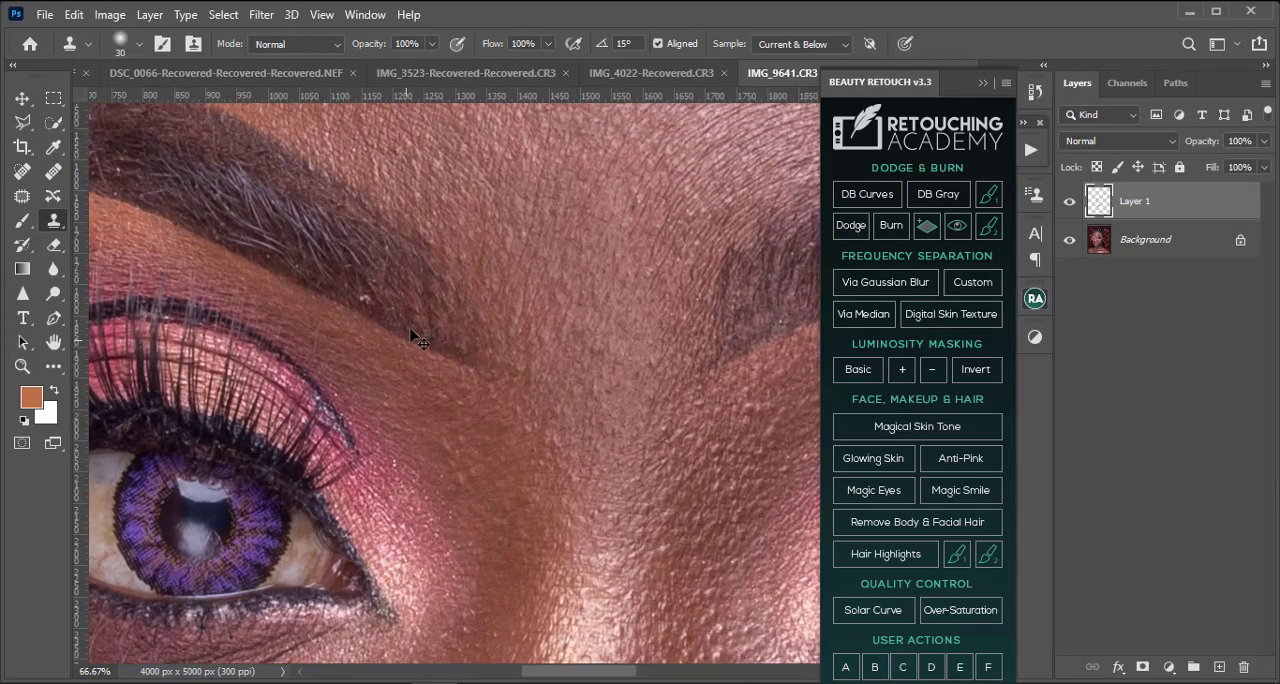
key(bracketleft)
key(bracketleft)
key(bracketleft)
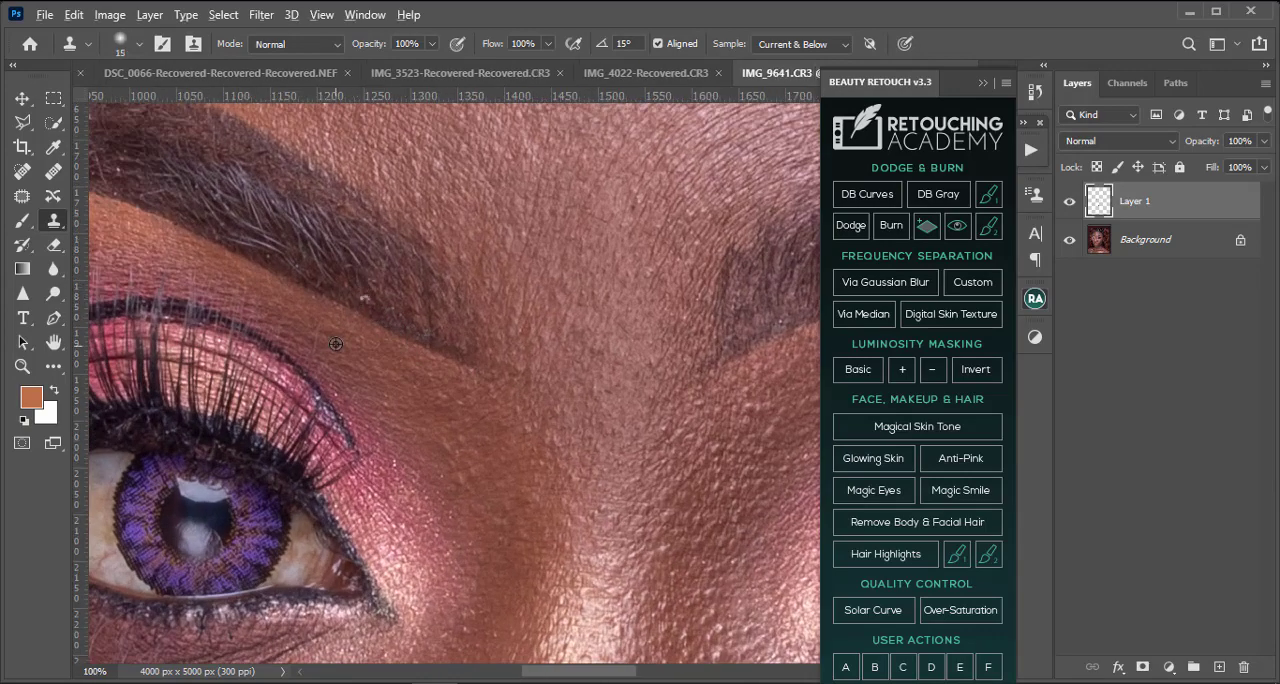
alt+click(338, 286)
drag(376, 302, 361, 297)
Step: Clone away the small pale mark on the upper forehead with a 35 px brush
drag(628, 240, 465, 392)
drag(715, 240, 694, 574)
drag(300, 240, 626, 526)
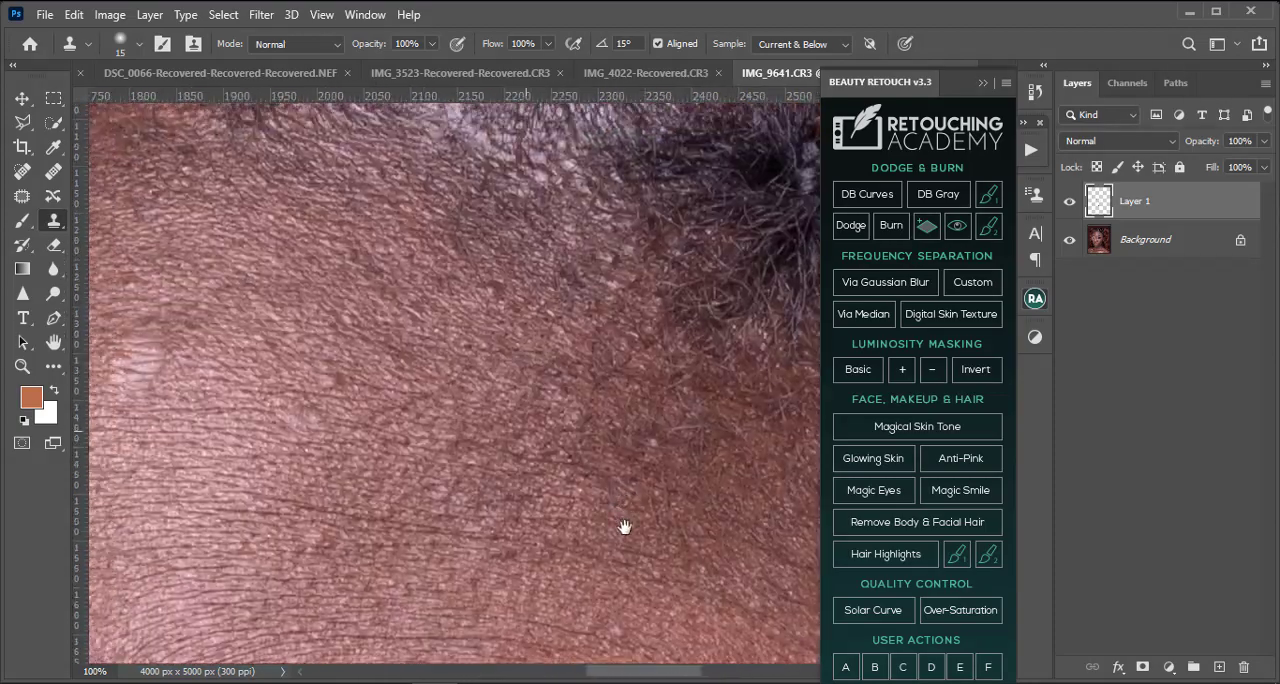
mouse_move(570, 410)
mouse_down()
mouse_move(598, 526)
mouse_move(567, 430)
mouse_up()
key(bracketright)
key(bracketright)
key(bracketright)
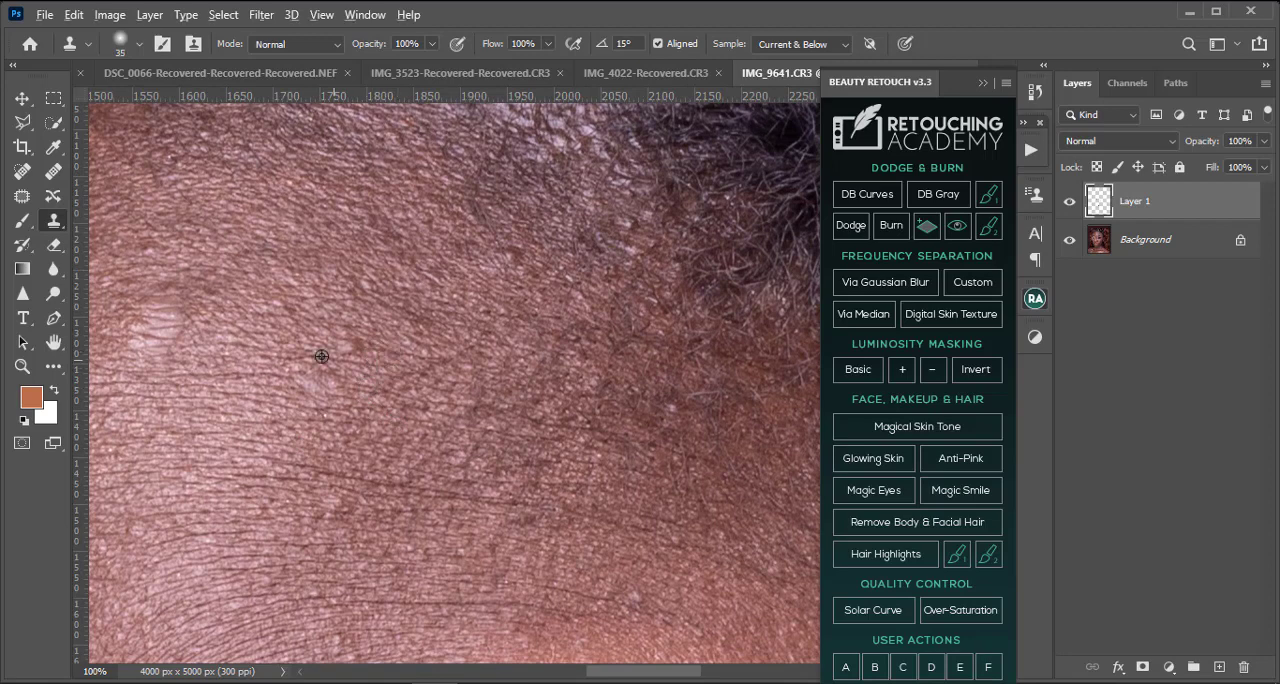
alt+click(370, 362)
drag(343, 346, 352, 346)
Step: Examine the forehead, the hairline and the whole portrait for remaining blemishes
drag(294, 380, 667, 396)
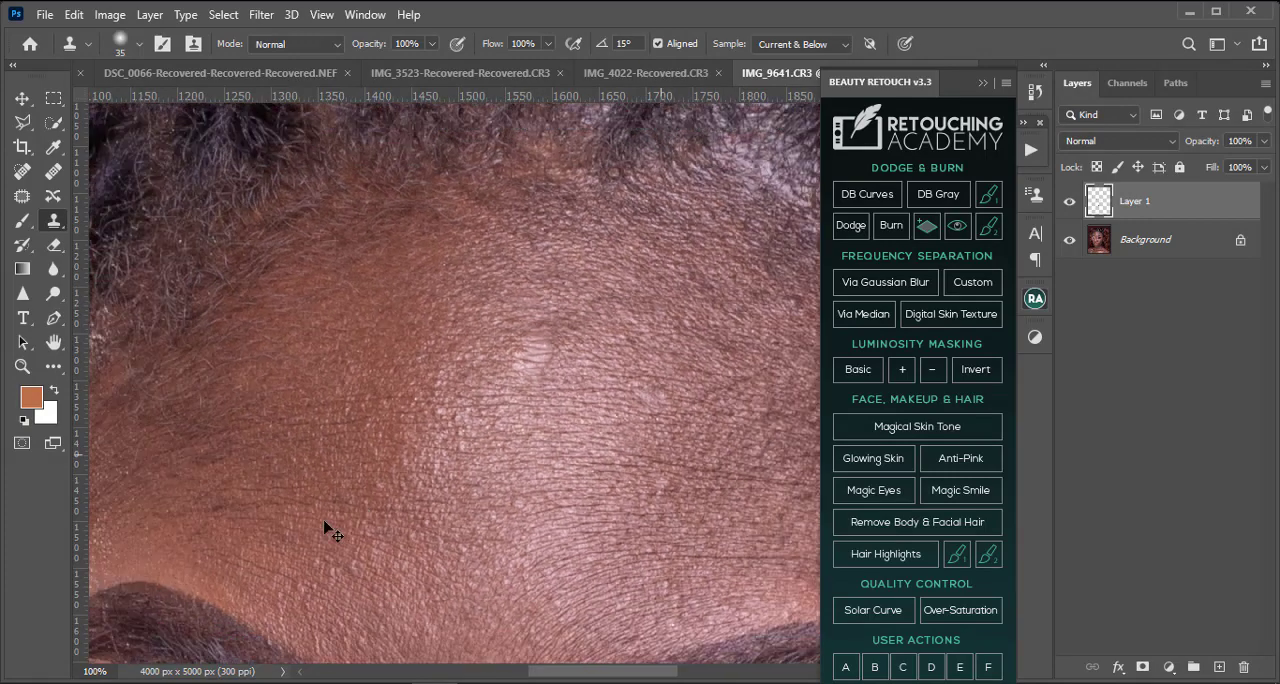
key(ctrl+minus)
key(ctrl+minus)
key(ctrl+minus)
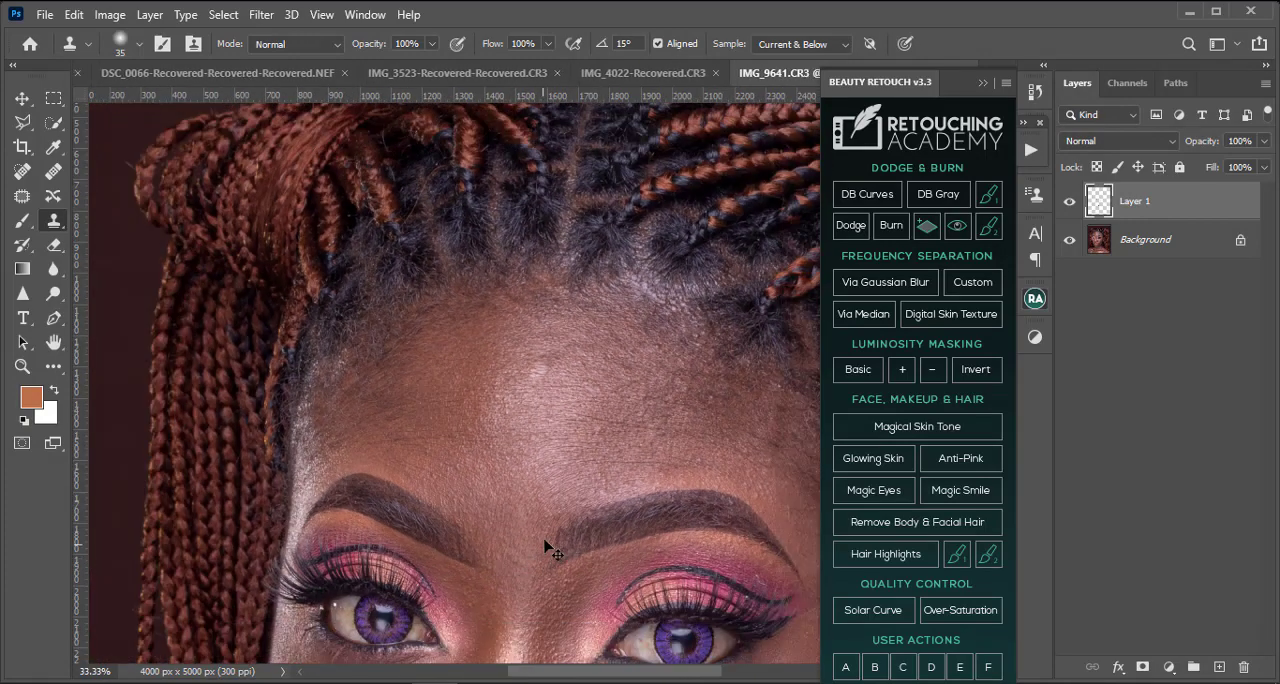
key(ctrl+plus)
key(ctrl+plus)
drag(756, 336, 494, 412)
key(ctrl+plus)
key(ctrl+plus)
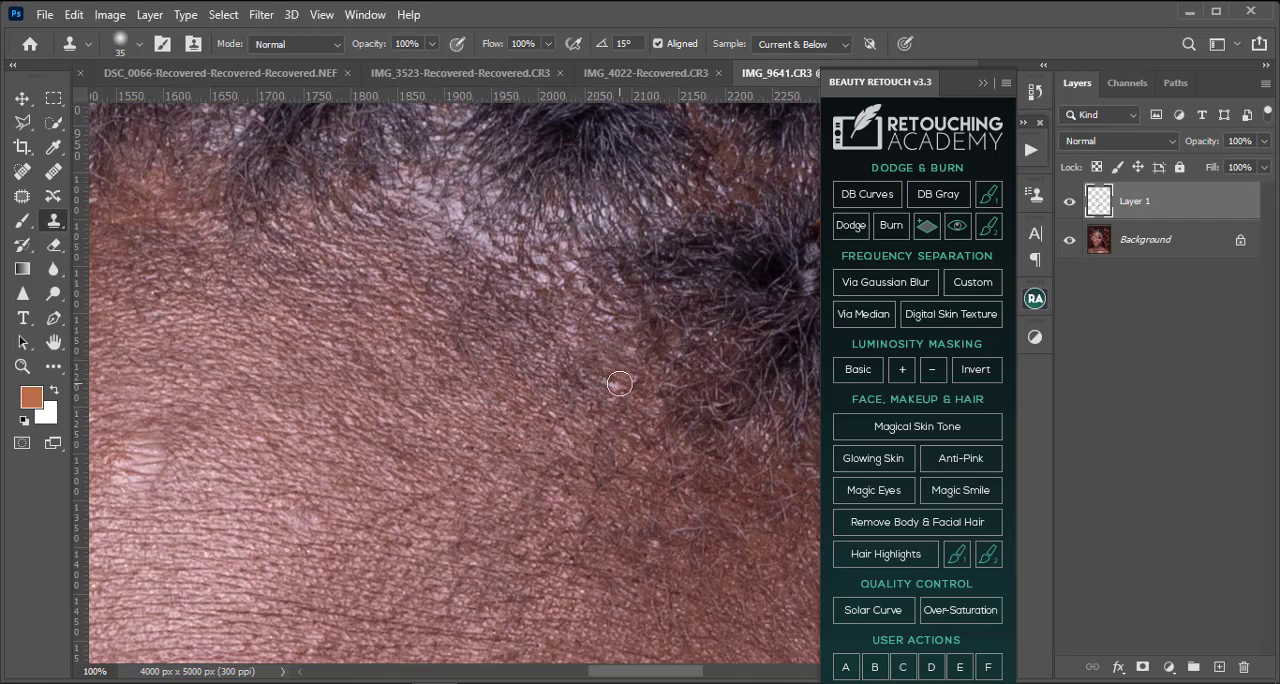
scroll(597, 505, down, 3)
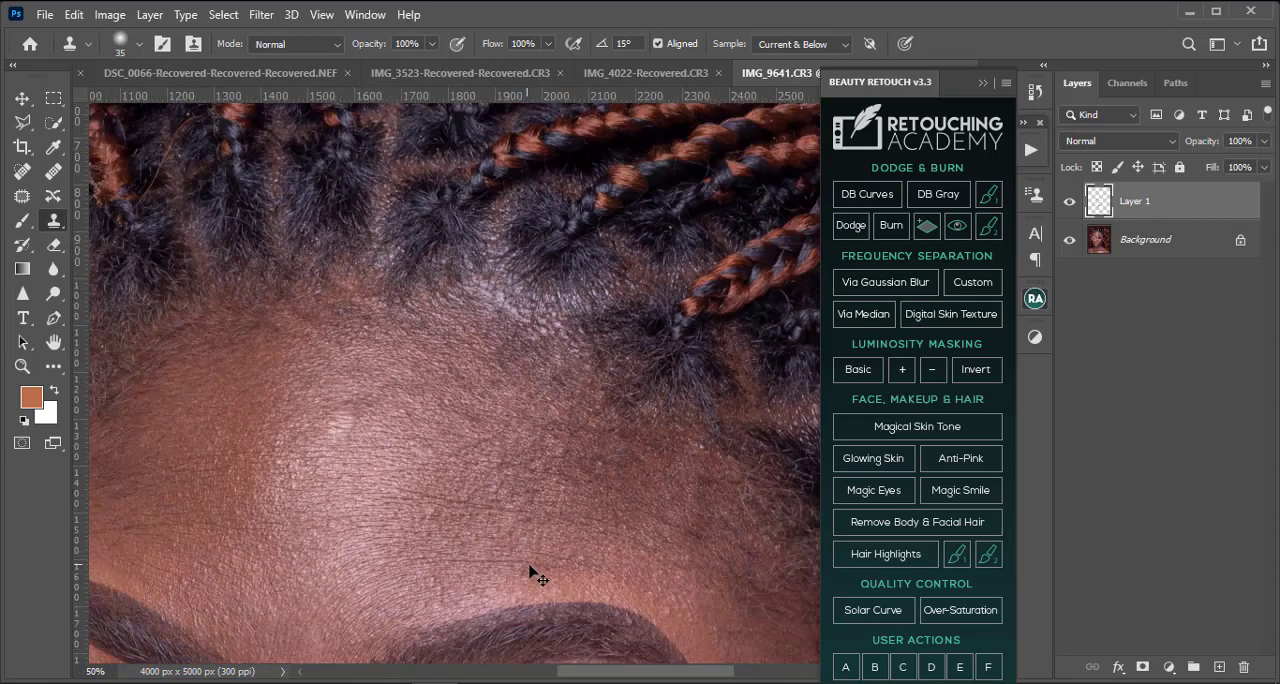
scroll(558, 592, down, 3)
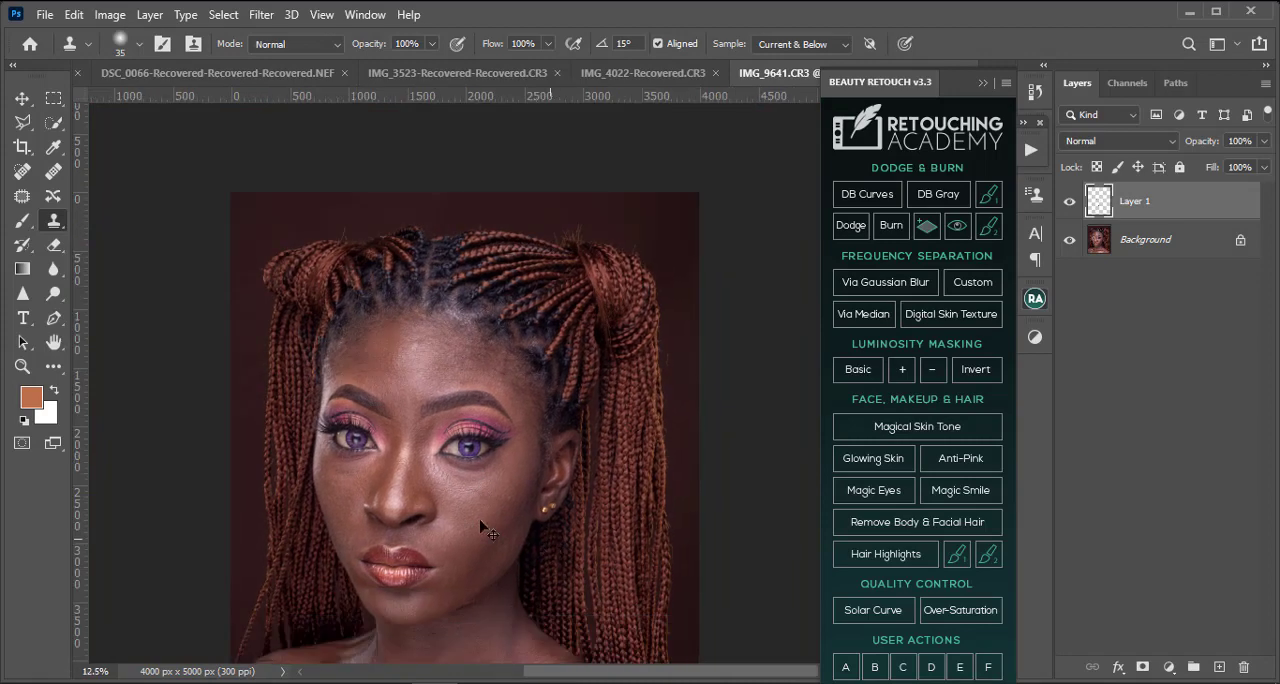
scroll(477, 515, down, 2)
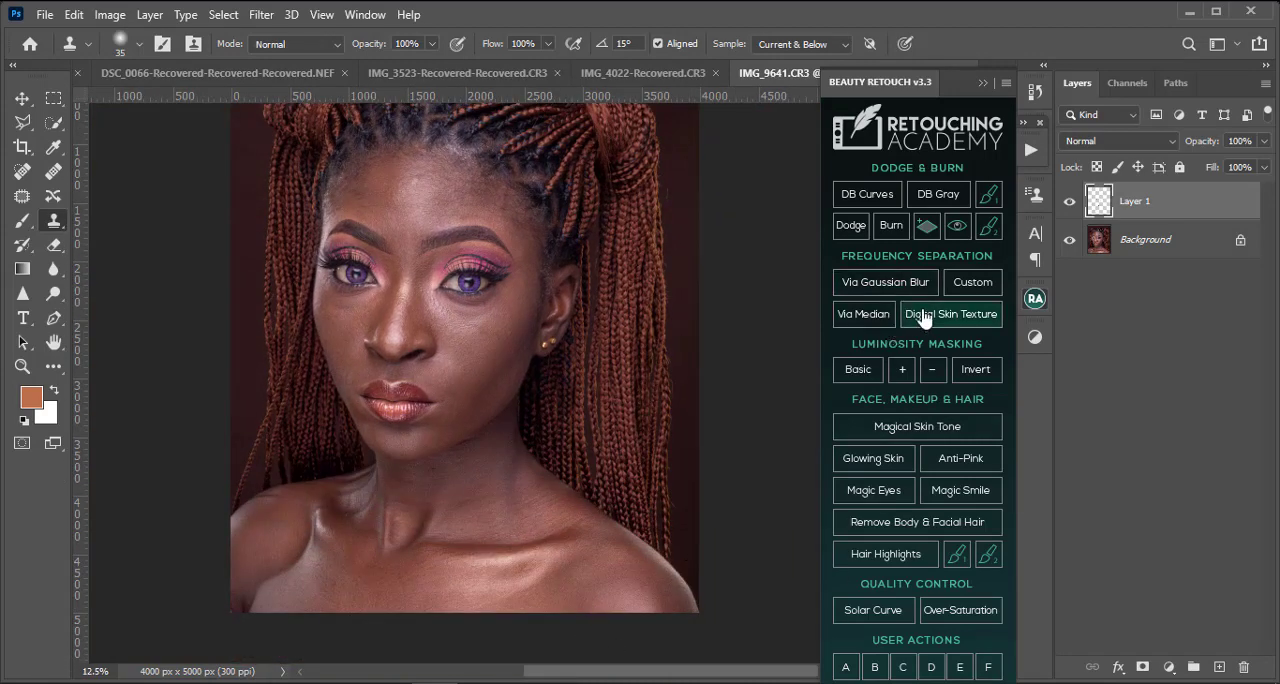
key(ctrl+minus)
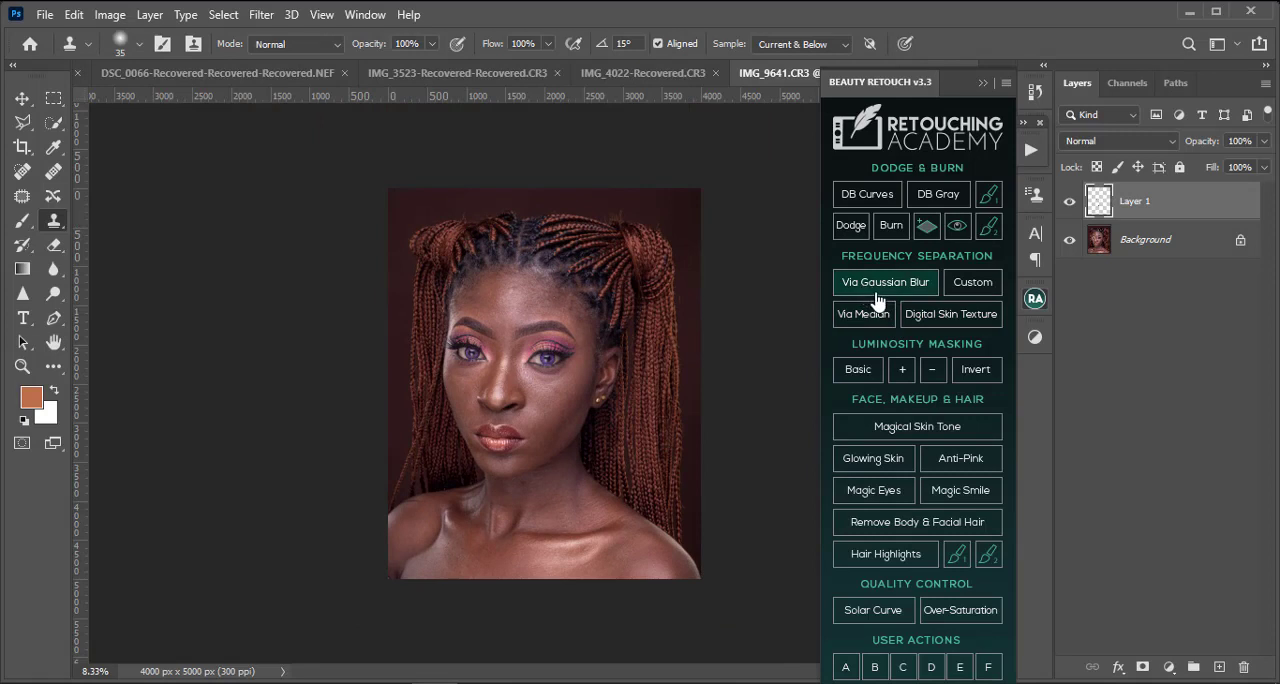
Step: Start a frequency separation via Gaussian Blur above the retouching layer and inspect the blurred facial detail
click(990, 284)
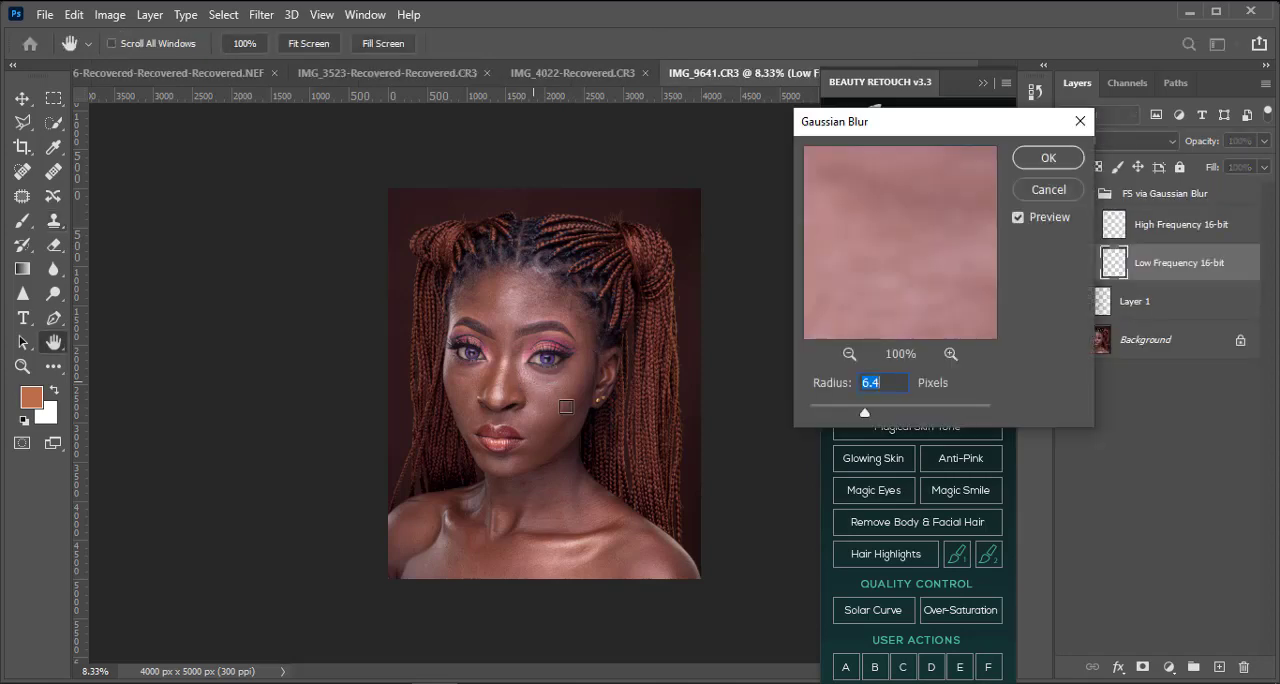
key(ctrl+plus)
key(ctrl+plus)
key(ctrl+plus)
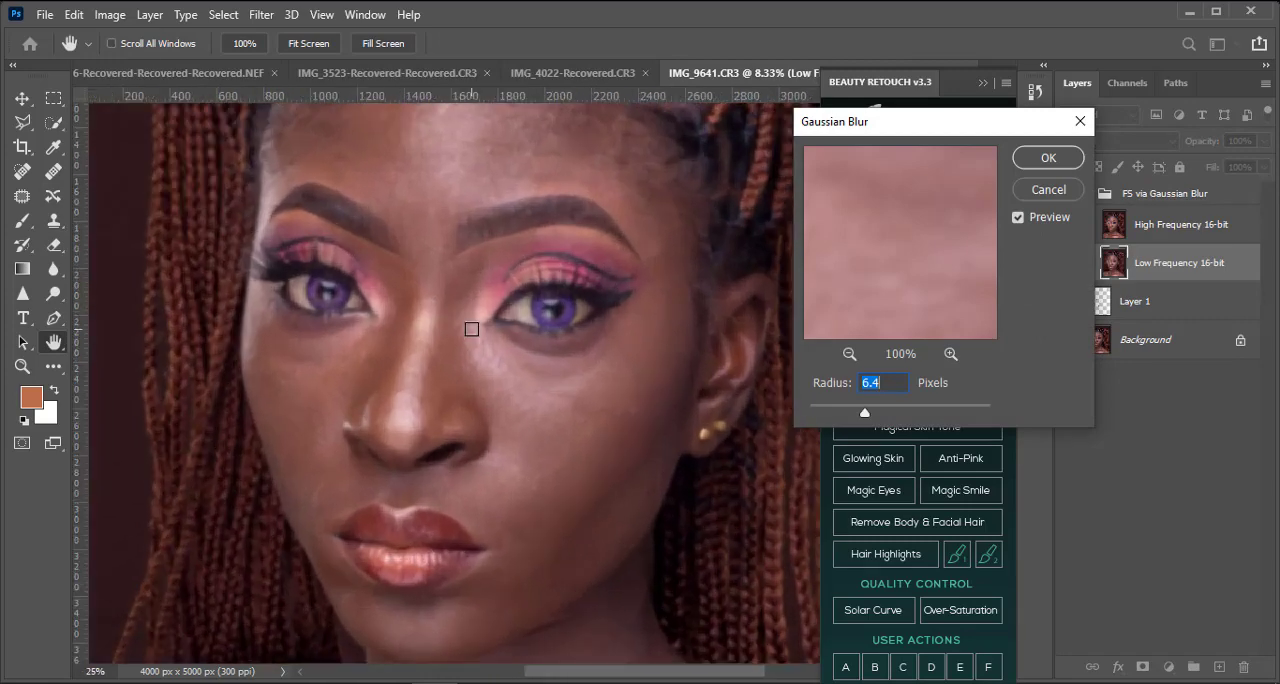
drag(423, 251, 440, 320)
key(ctrl+minus)
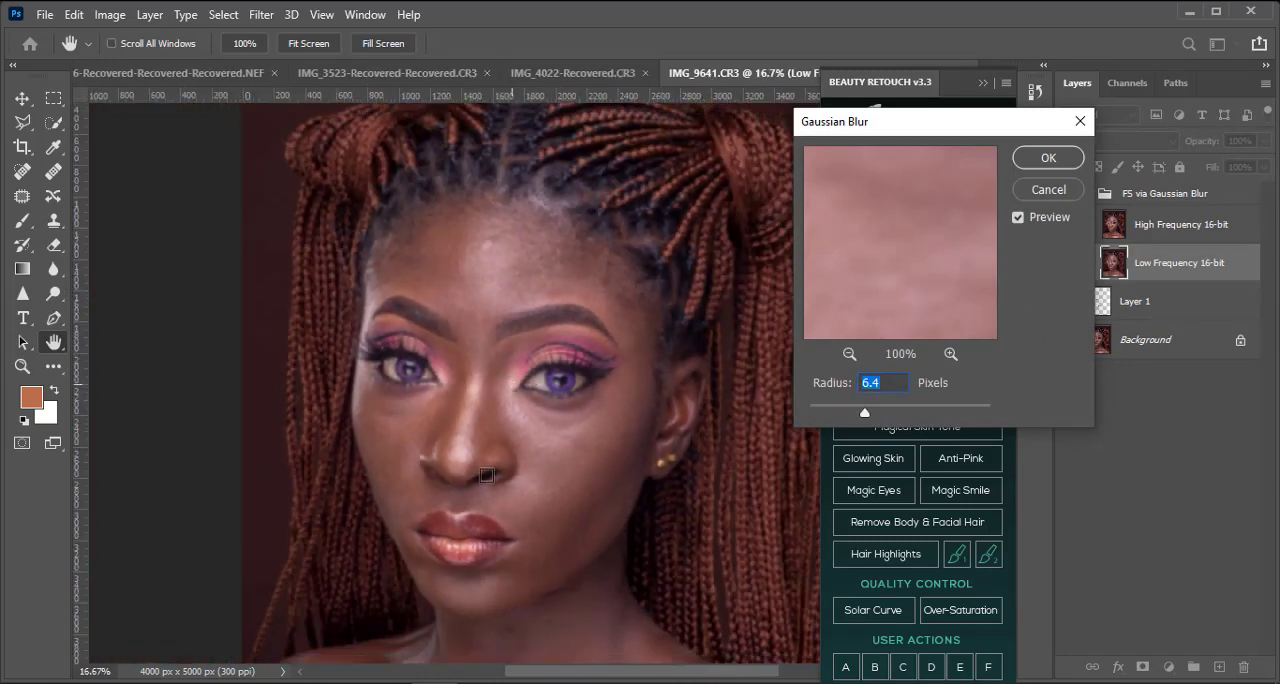
key(ctrl)
key(ctrl)
ctrl+click(517, 466)
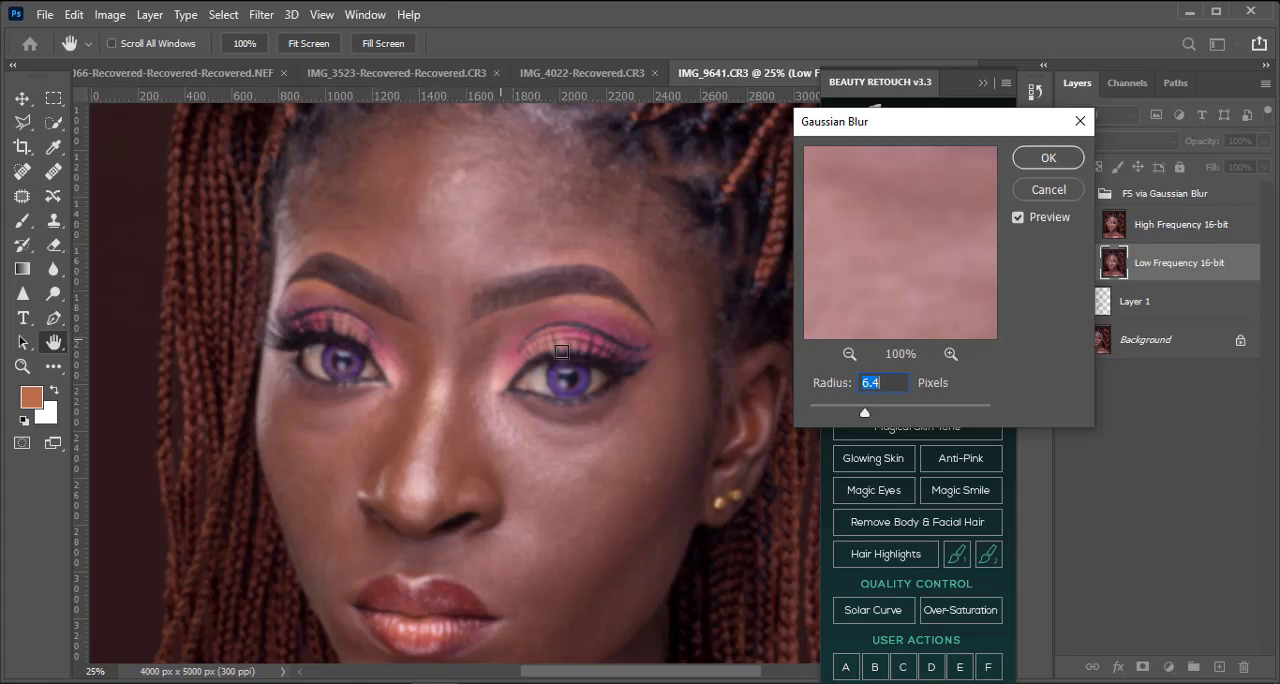
Step: Try Gaussian Blur radii of 0.1, 3.2 and 9.4 pixels on the low frequency layer
click(869, 410)
drag(869, 416, 479, 421)
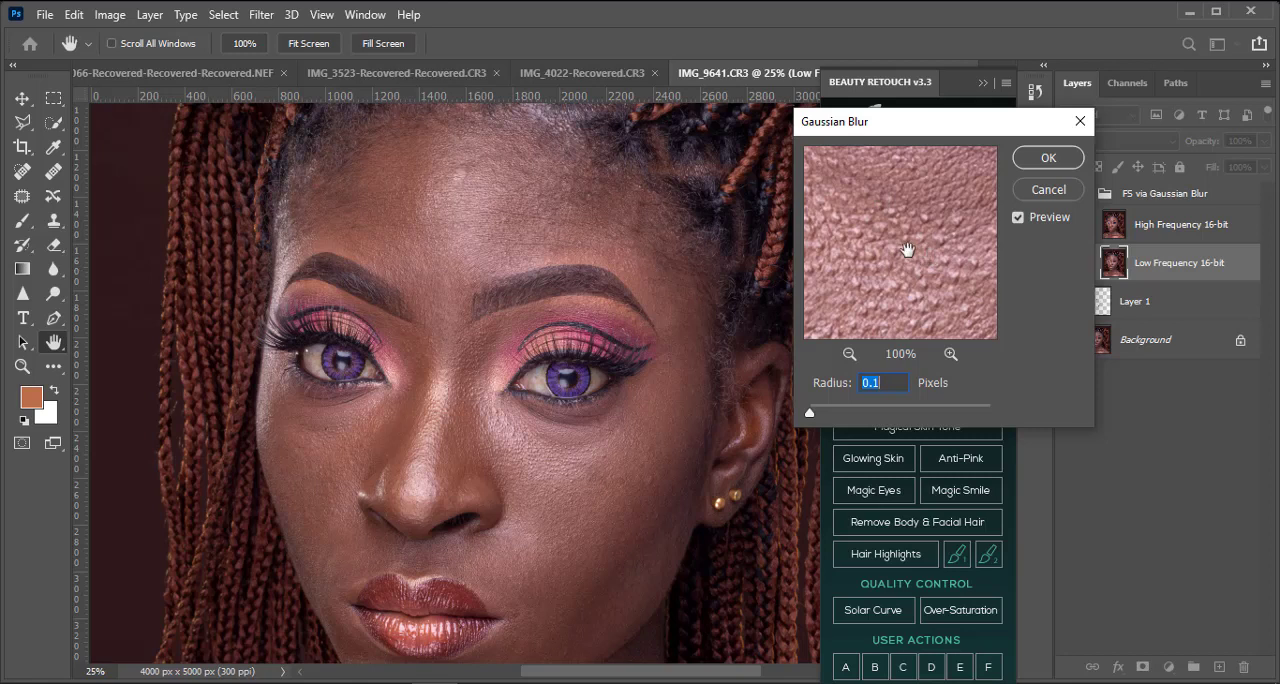
drag(809, 411, 823, 415)
click(842, 418)
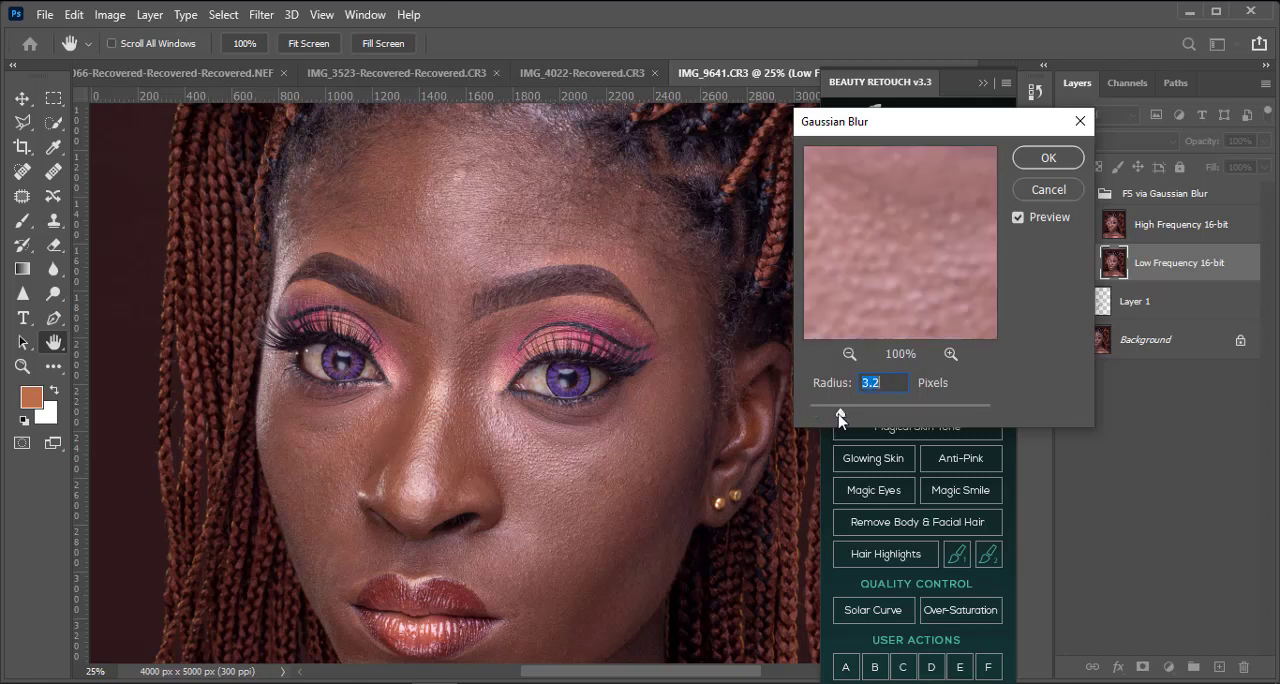
click(842, 418)
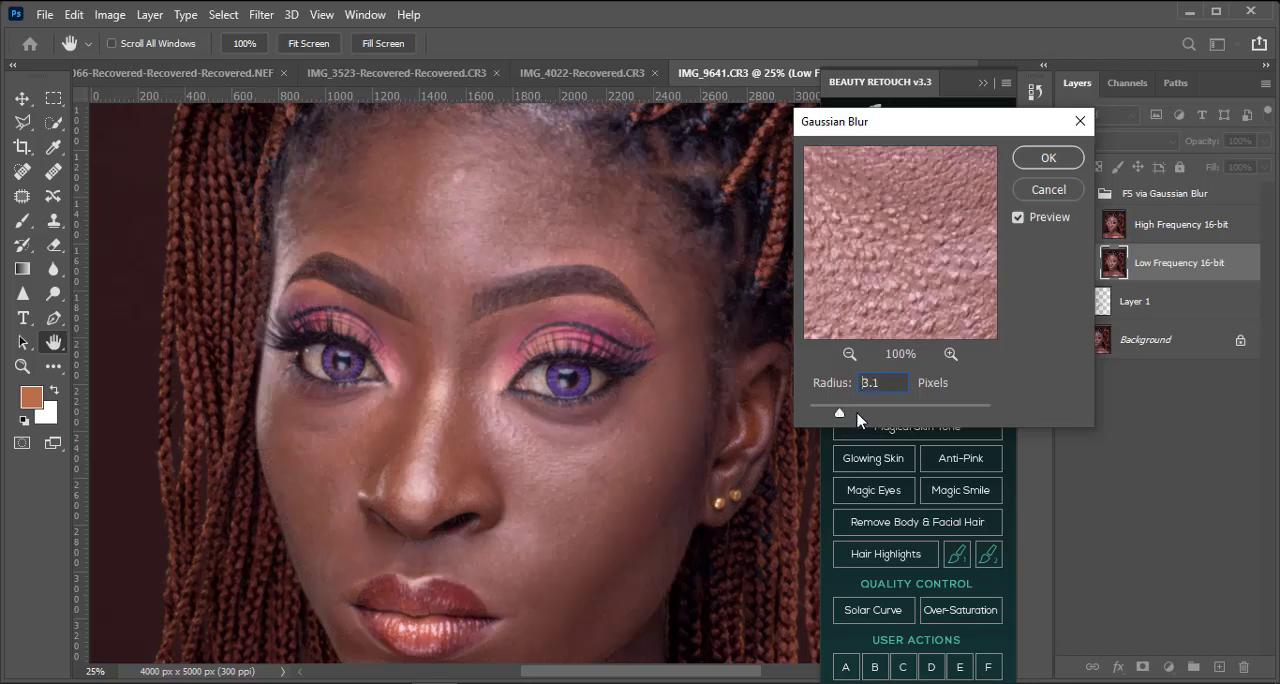
click(857, 418)
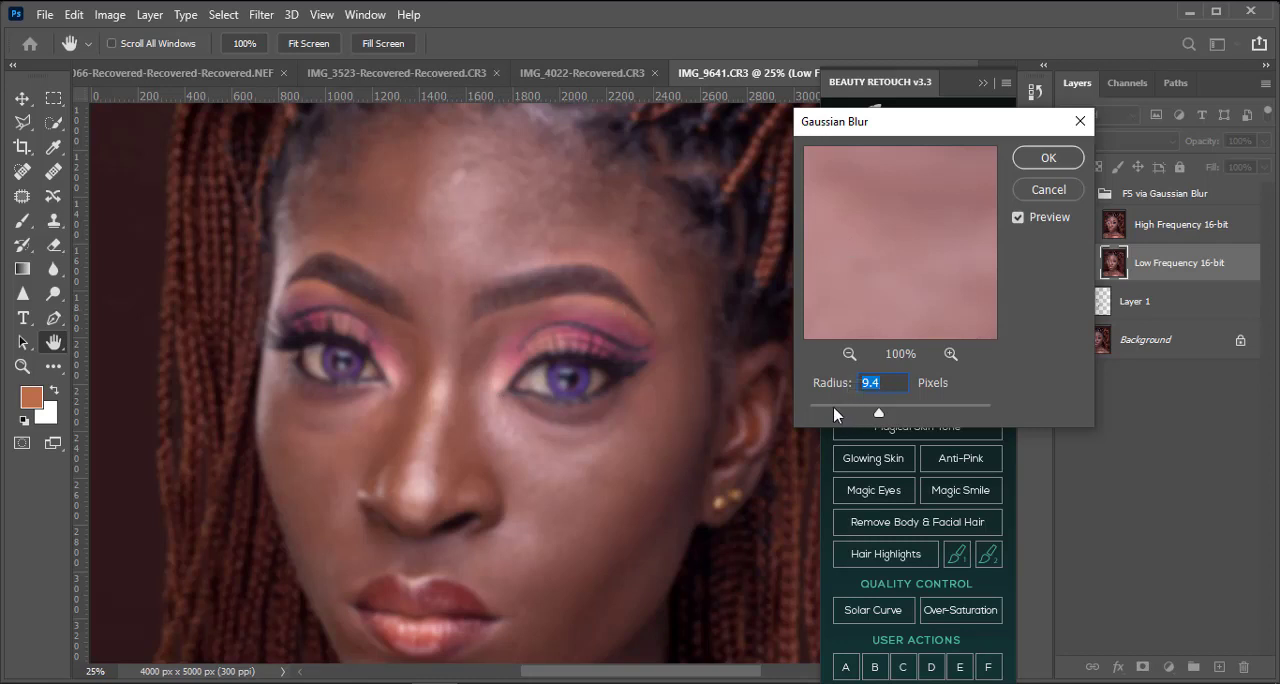
Step: Try Gaussian Blur radii of 1.9 and 7.0 pixels and check the blur on the neck and shoulders
drag(845, 410, 783, 415)
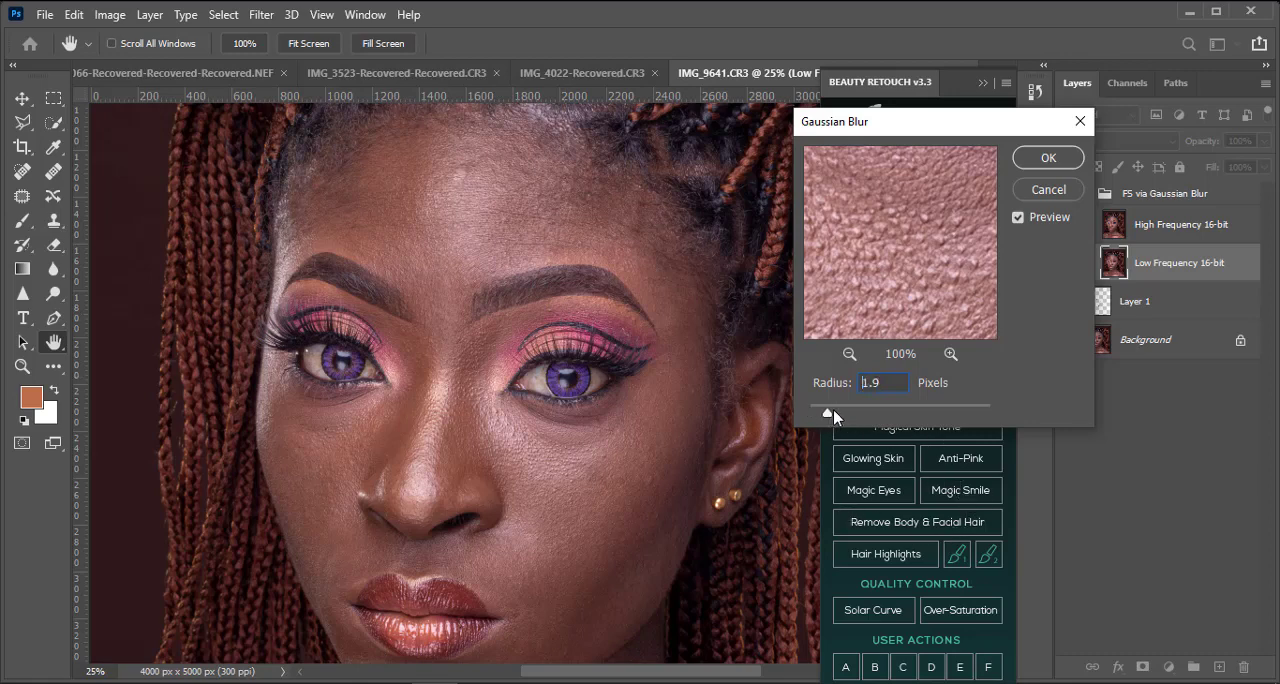
drag(837, 411, 868, 419)
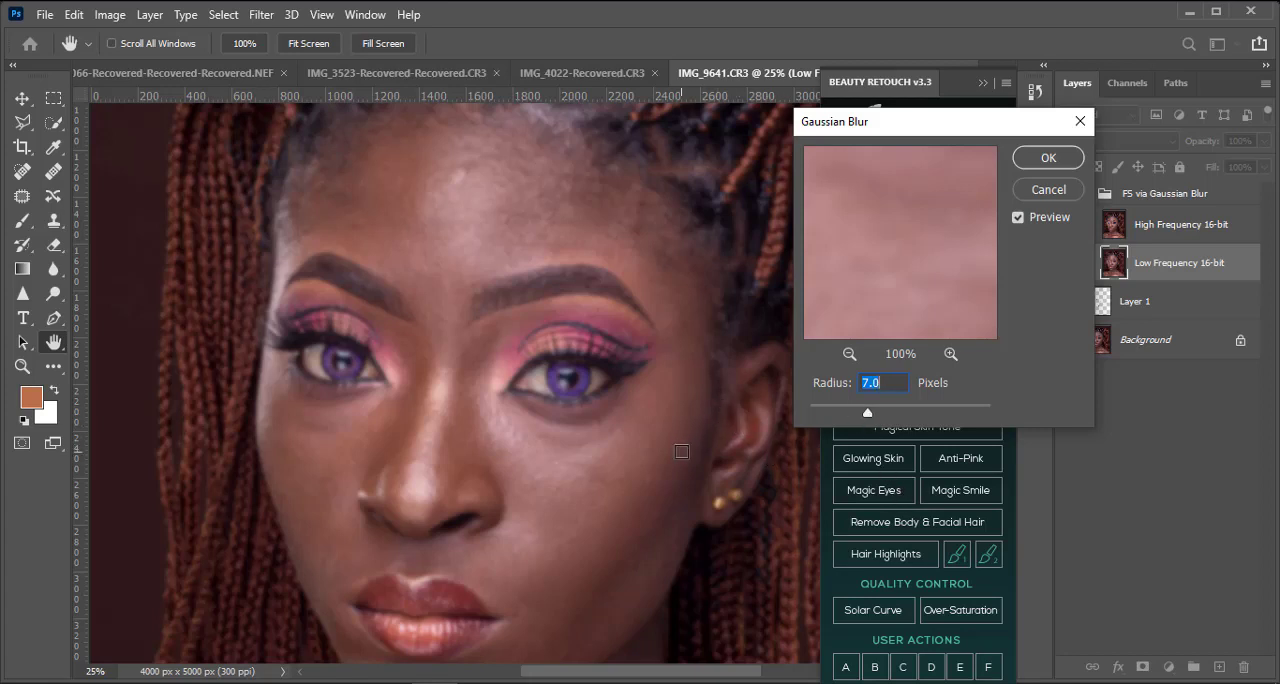
drag(629, 555, 594, 188)
drag(537, 443, 669, 366)
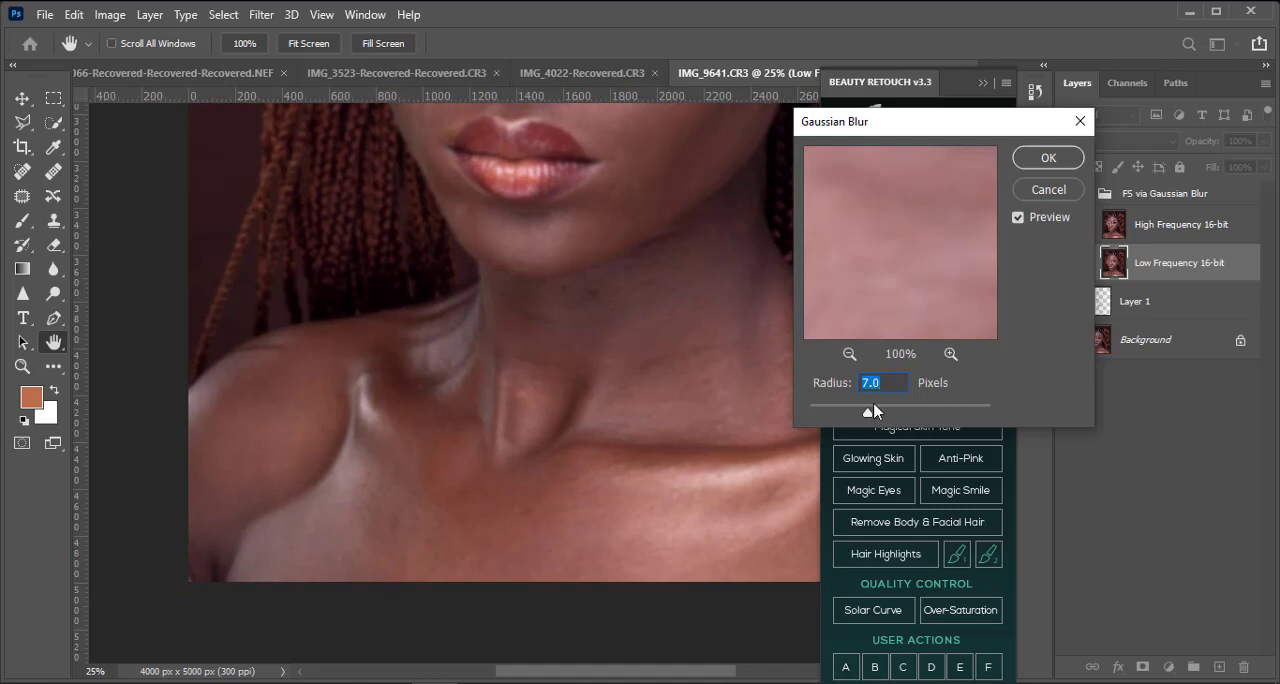
Step: Set the Gaussian Blur radius to 8.6 pixels, compare the face with the preview off and on, and apply the frequency separation
drag(874, 416, 876, 416)
drag(651, 357, 534, 534)
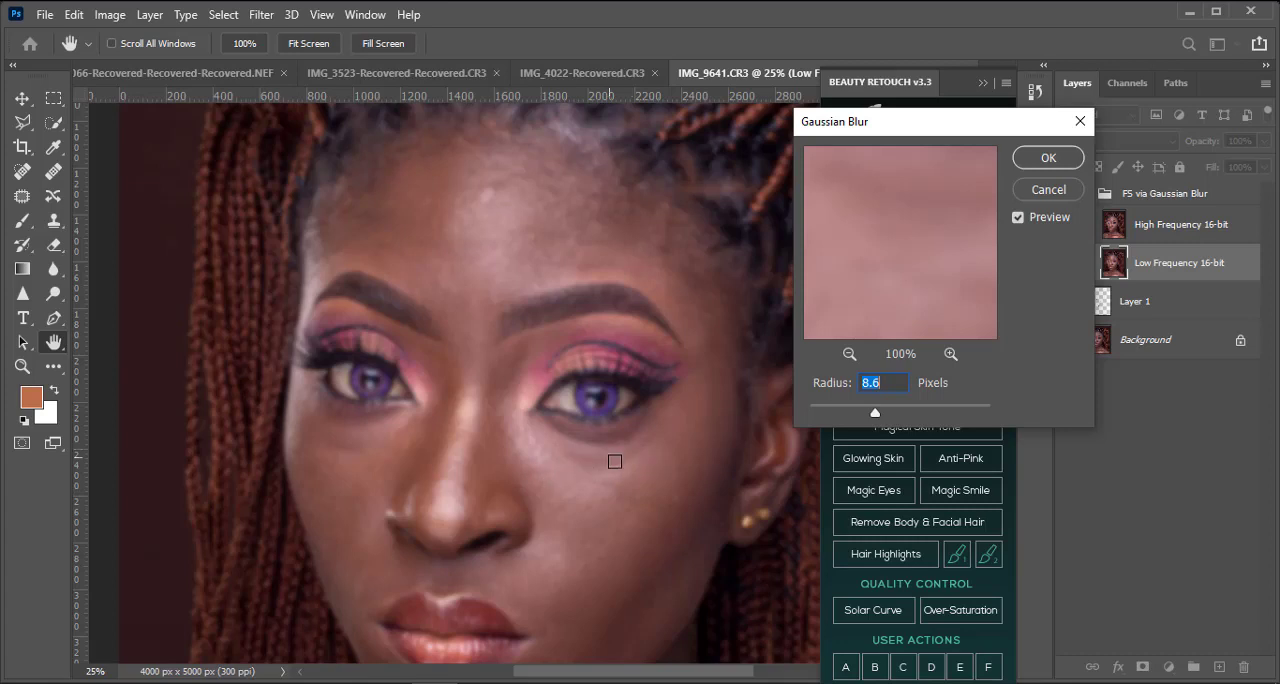
drag(414, 520, 401, 402)
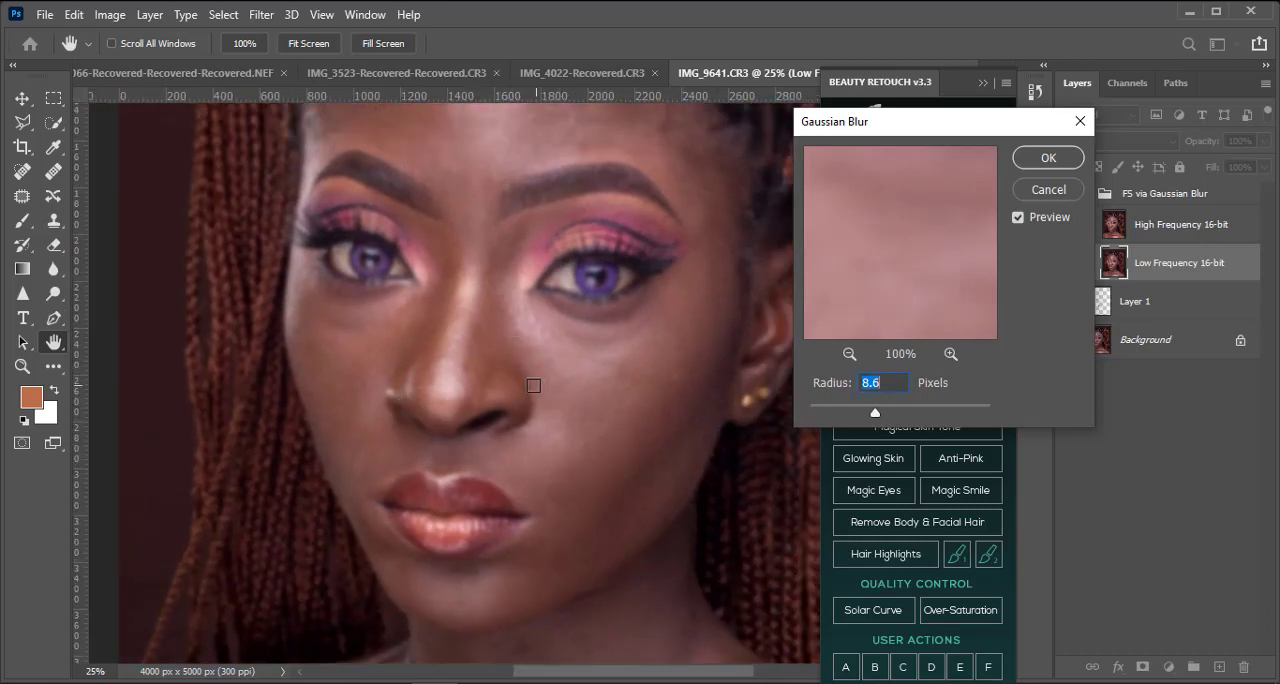
click(1018, 219)
click(1018, 219)
key(p)
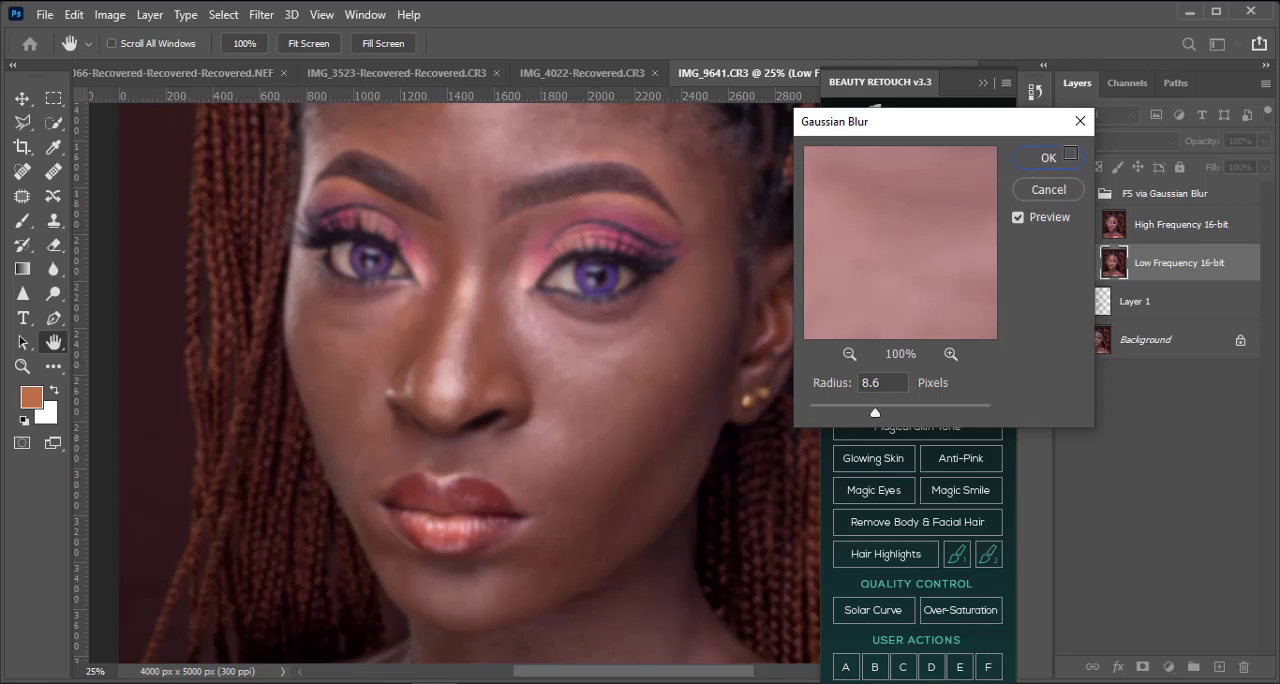
click(1068, 156)
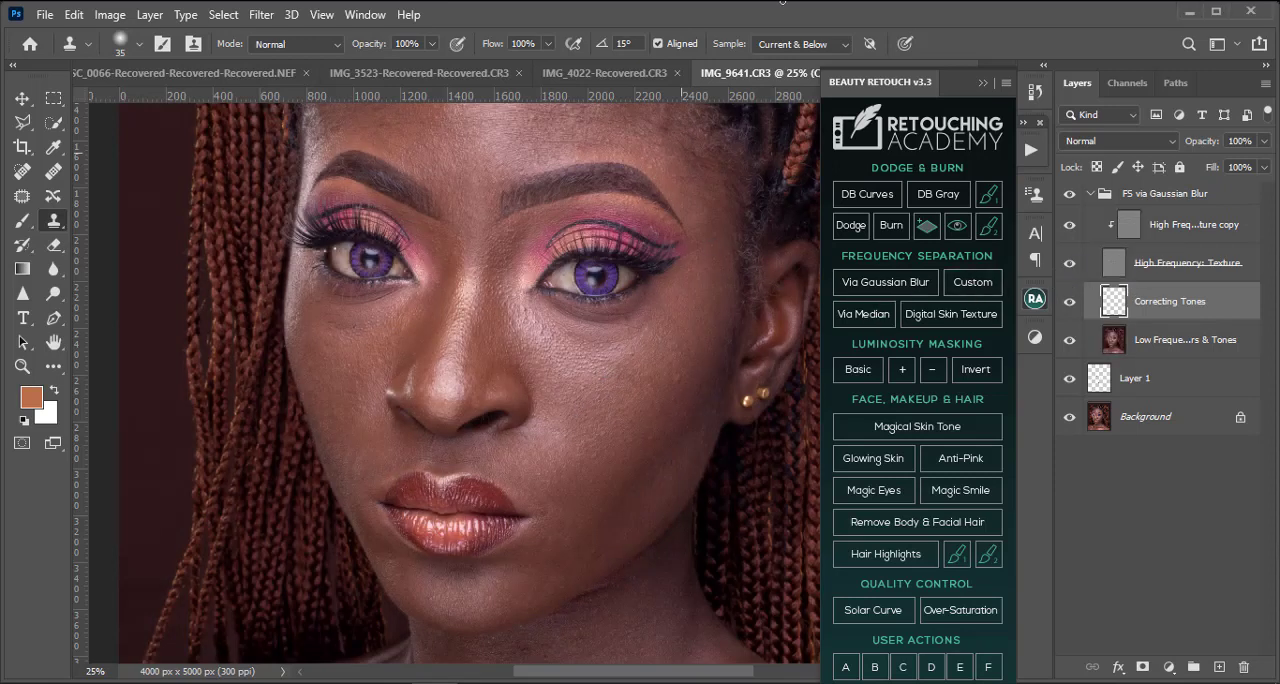
Step: Hide the High Frequency: Texture layer and set up the Mixer Brush at 250 pixels for the Correcting Tones layer
click(1070, 271)
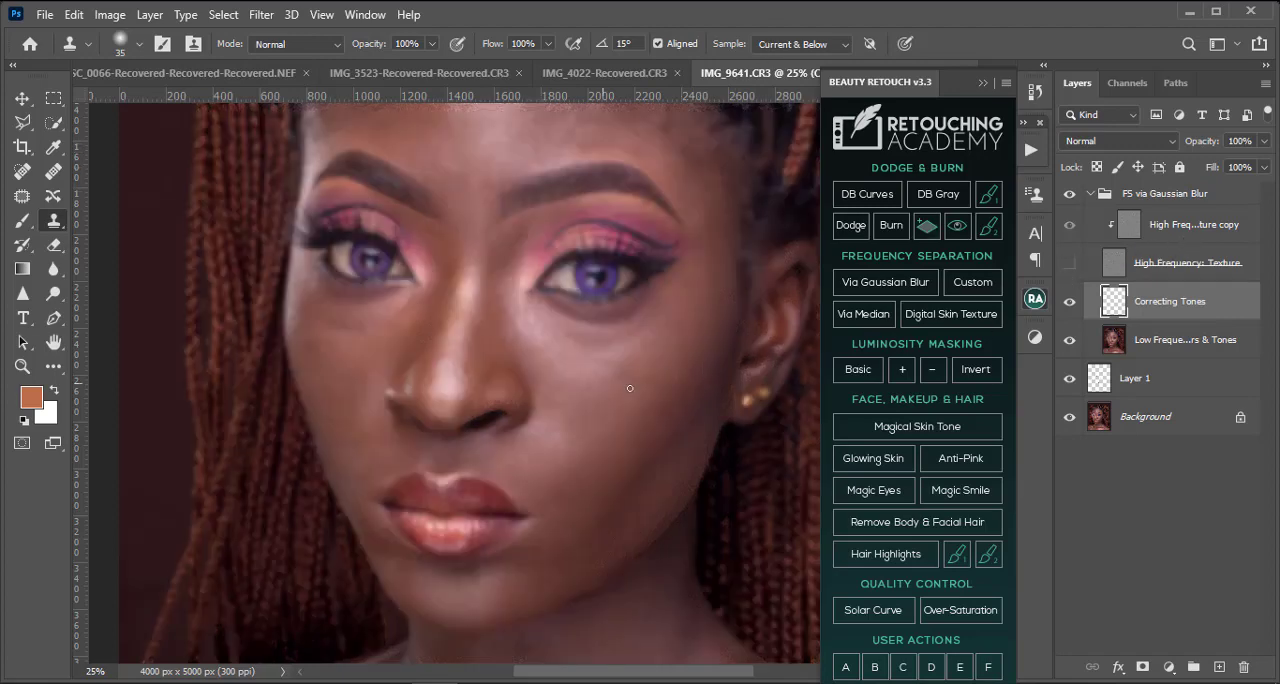
key(ctrl+plus)
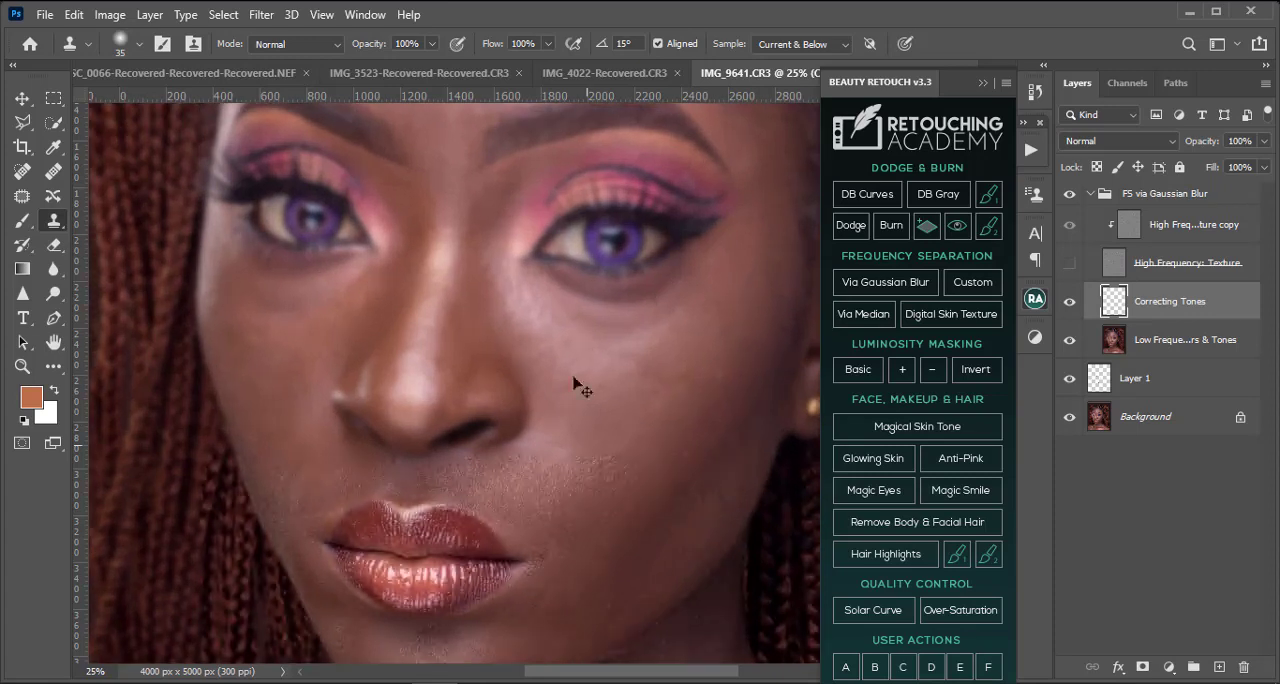
click(52, 367)
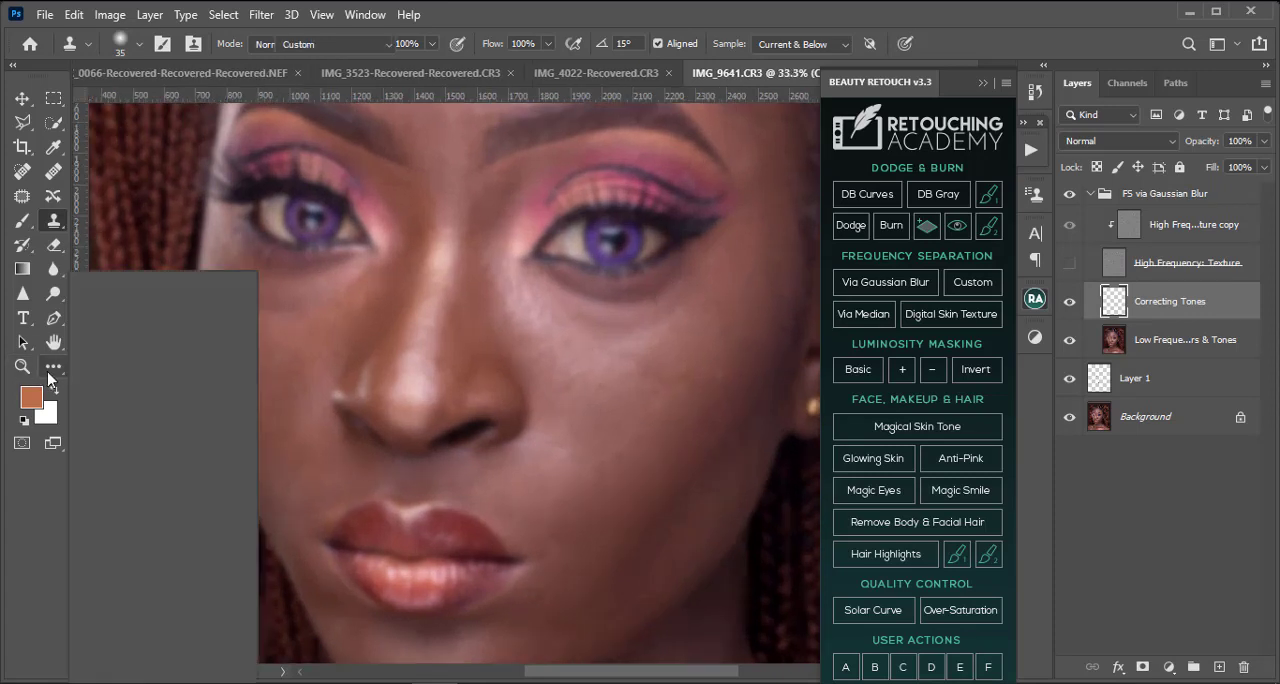
click(143, 477)
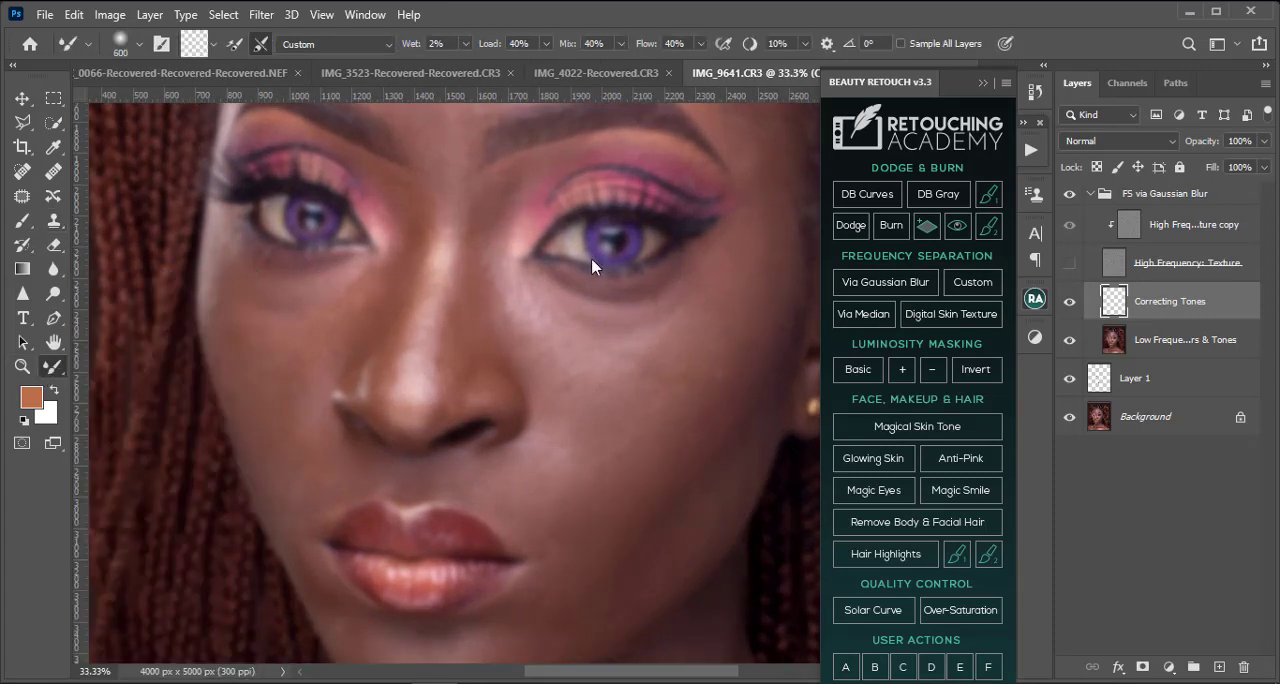
key(bracketleft)
key(bracketleft)
key(bracketleft)
key(bracketleft)
key(bracketleft)
key(bracketleft)
key(bracketleft)
key(bracketright)
Step: Compare the portrait with and without the texture layer, examining uneven tones on the forehead, cheeks, neck and shoulders
click(1068, 264)
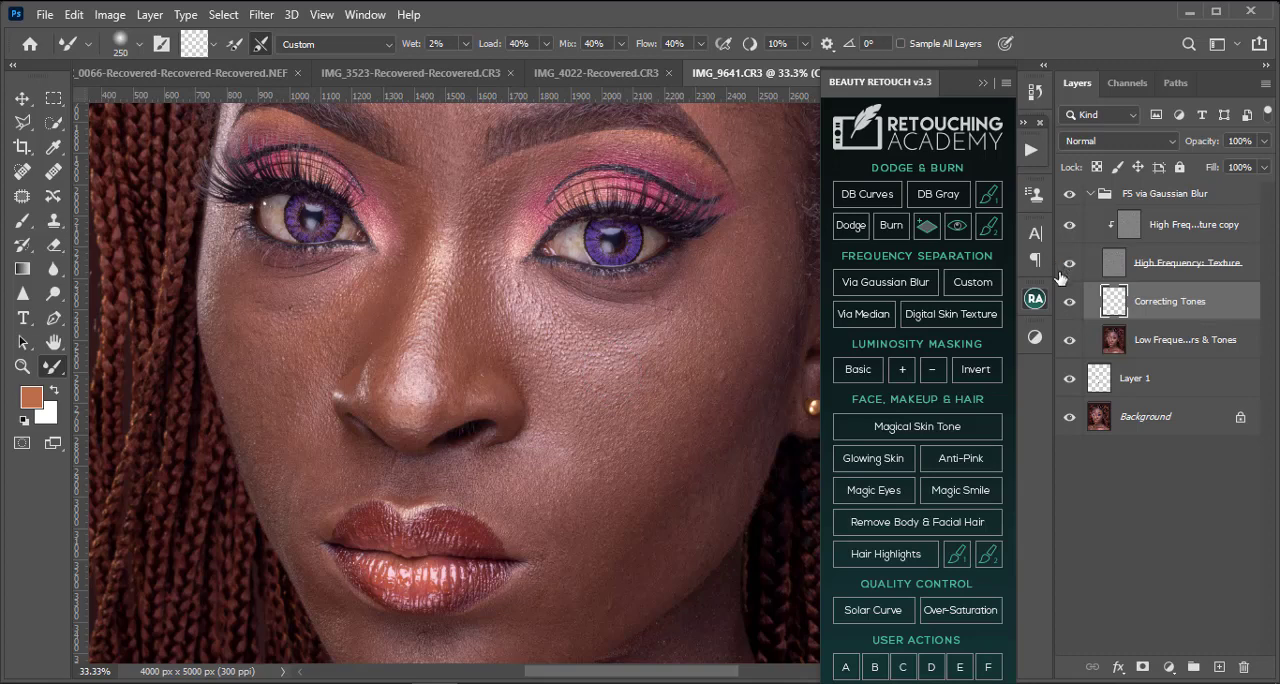
key(ctrl+minus)
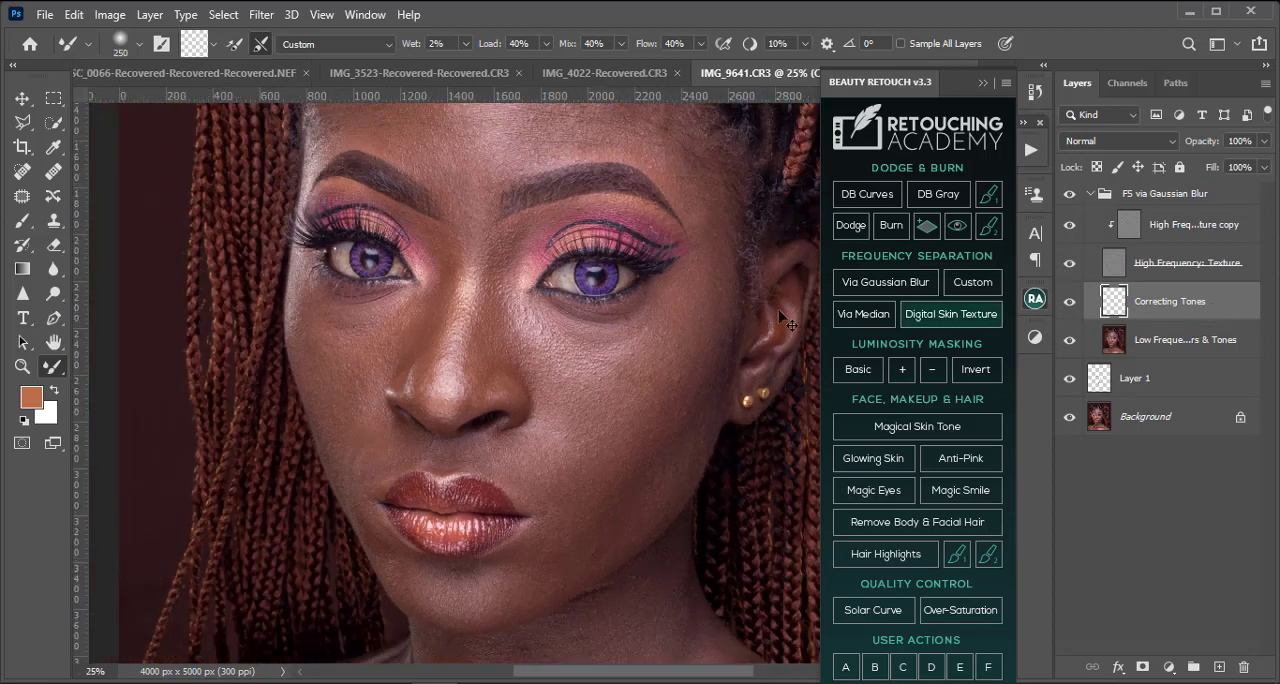
scroll(543, 340, up, 5)
scroll(562, 333, down, 3)
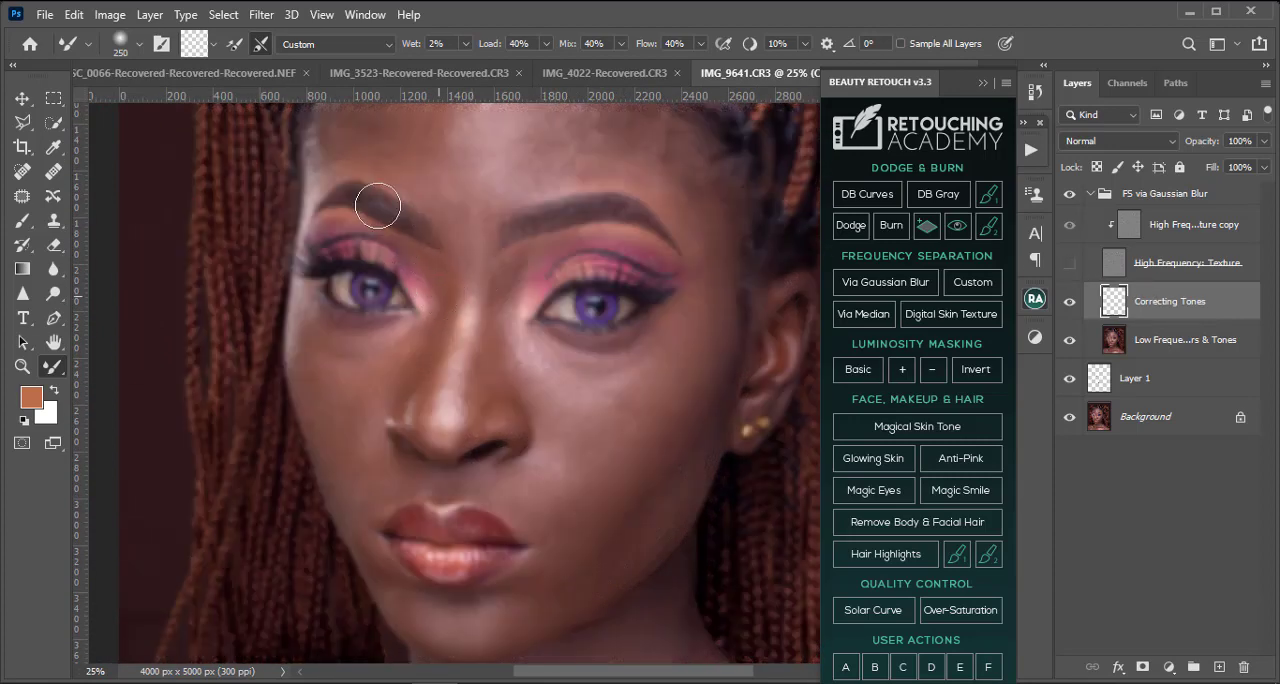
scroll(465, 215, down, 1)
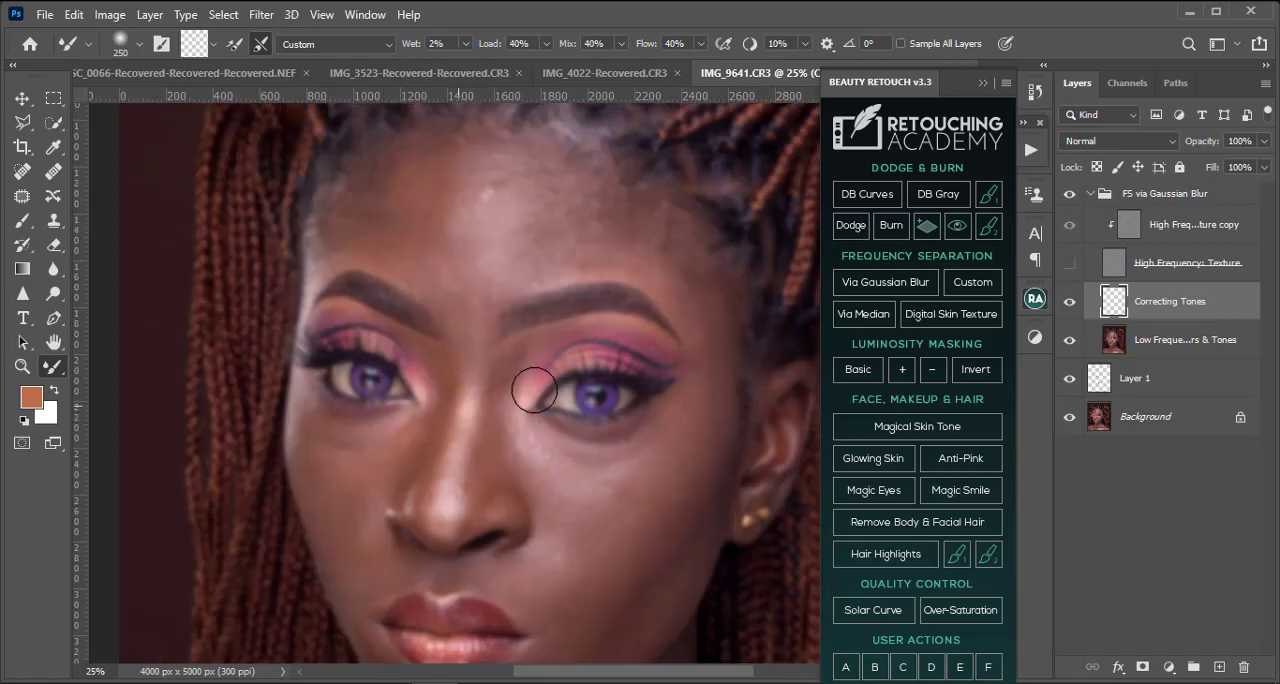
scroll(600, 230, down, 3)
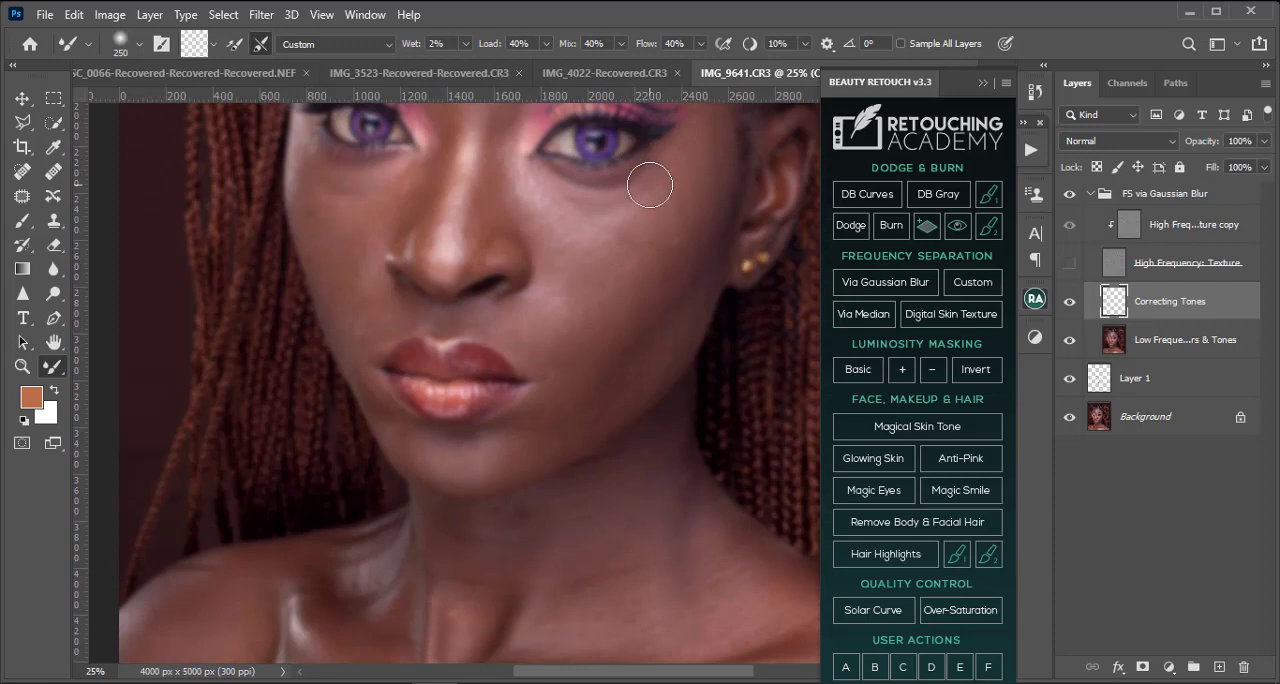
drag(701, 191, 588, 277)
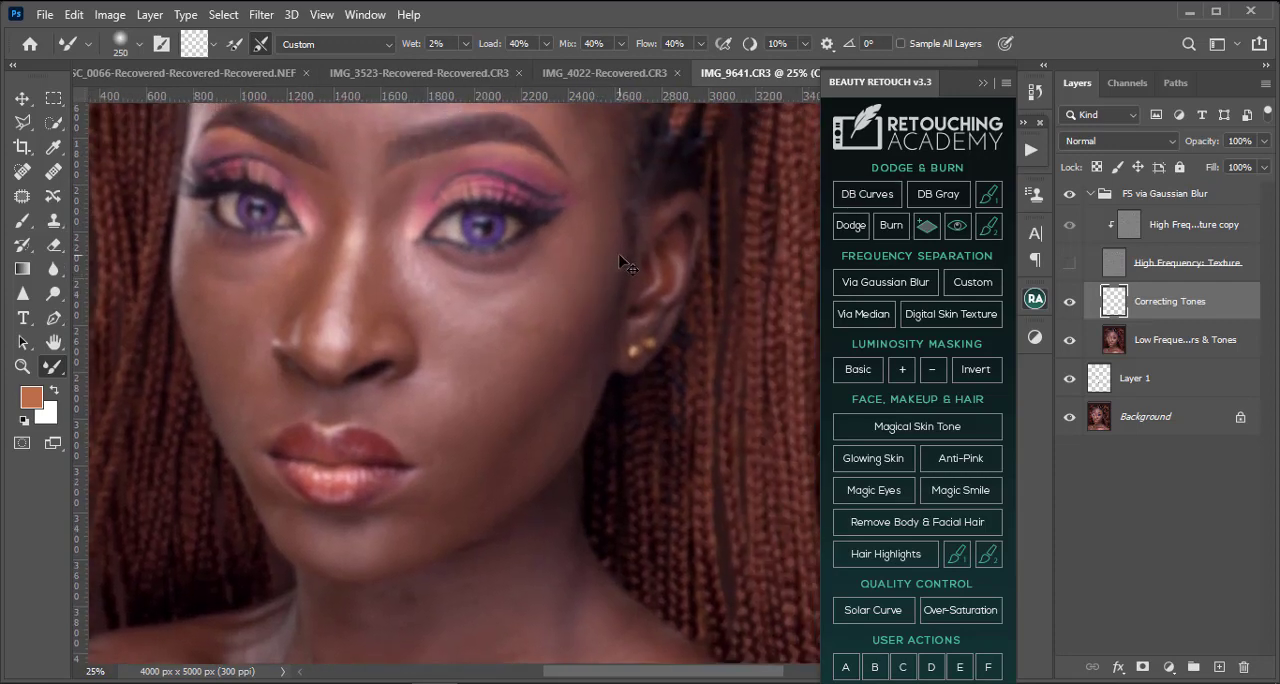
key(ctrl+plus)
key(ctrl+plus)
key(ctrl+minus)
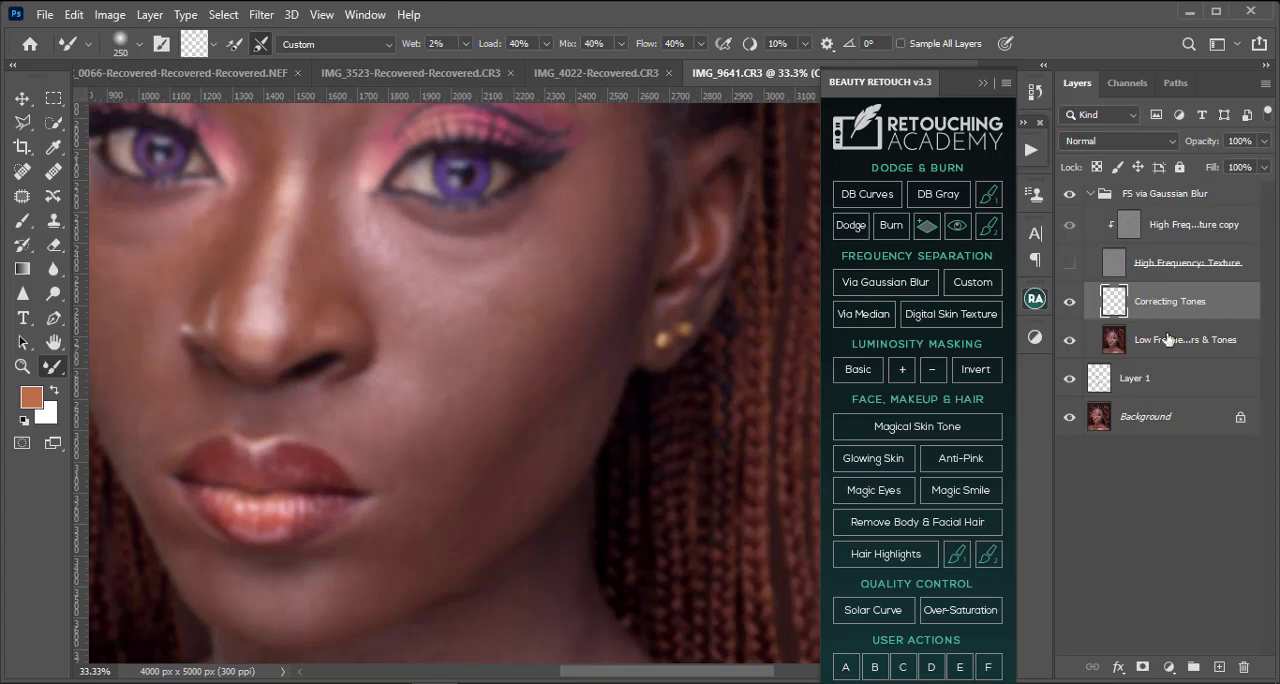
Step: Make the Mixer Brush sample all layers and reduce its size to 175 pixels
click(901, 44)
key(bracketleft)
key(bracketleft)
Step: Blend the skin tones on the left temple near the hairline with the Mixer Brush at about 250 pixels
scroll(516, 272, up, 10)
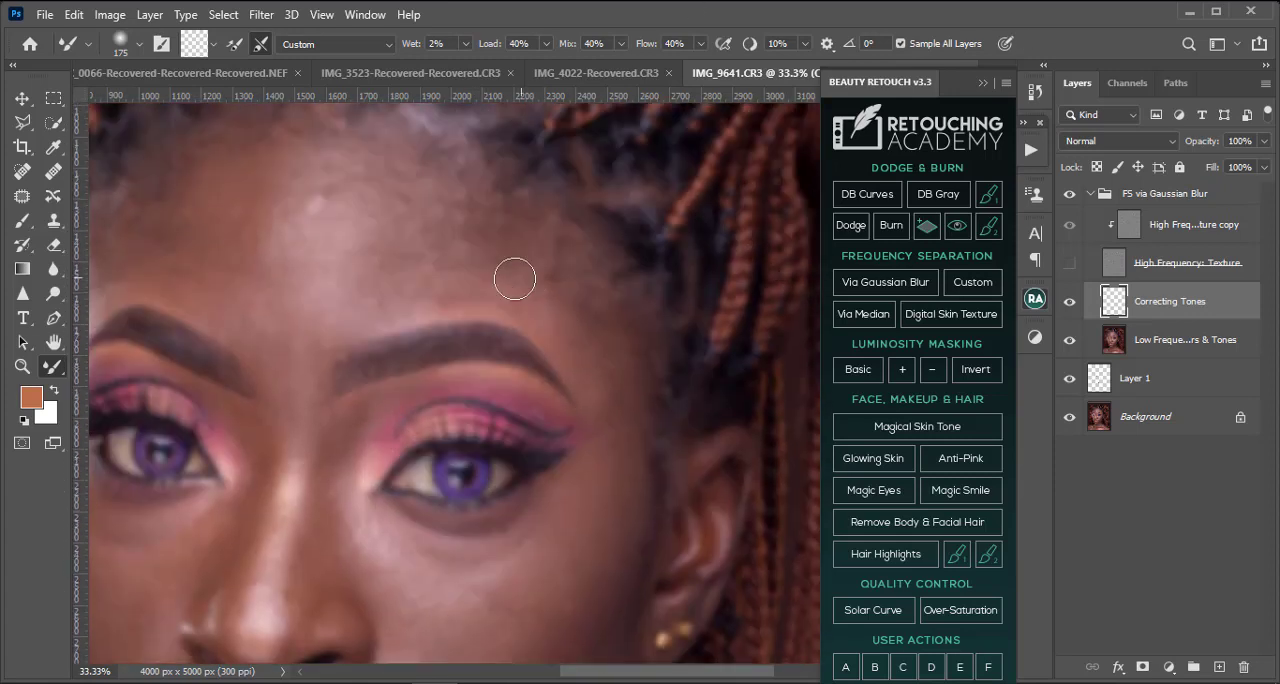
drag(230, 341, 366, 337)
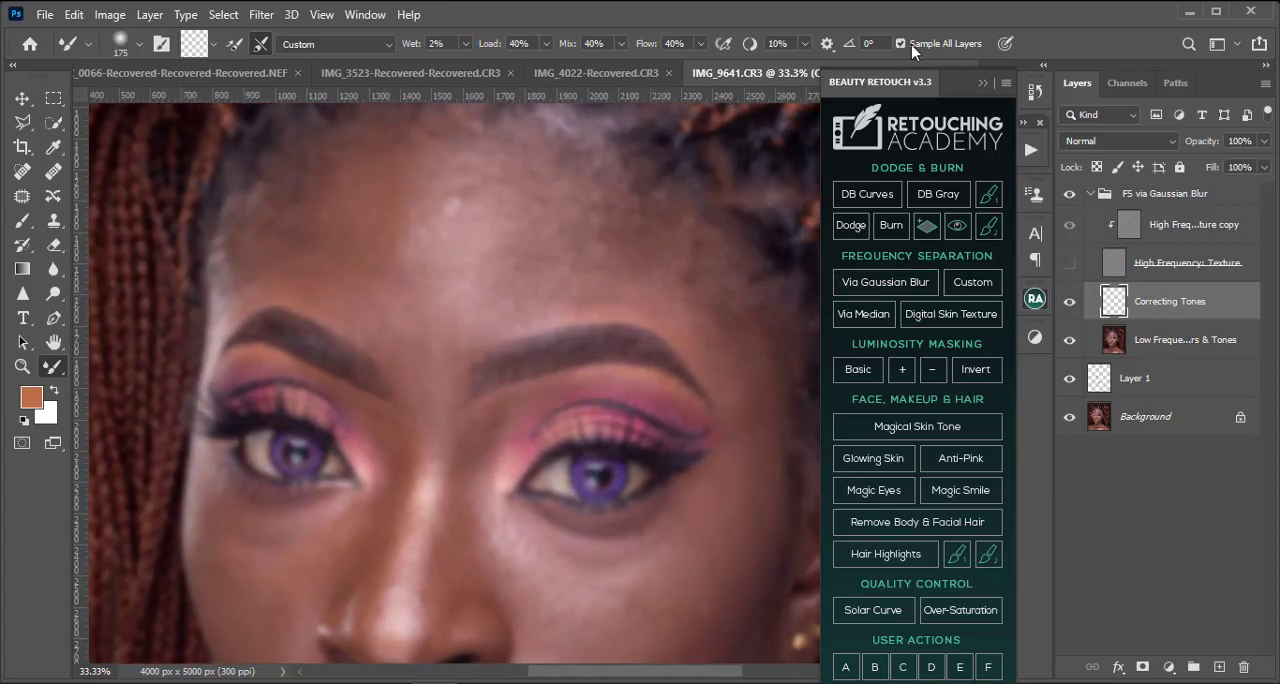
scroll(264, 296, up, 1)
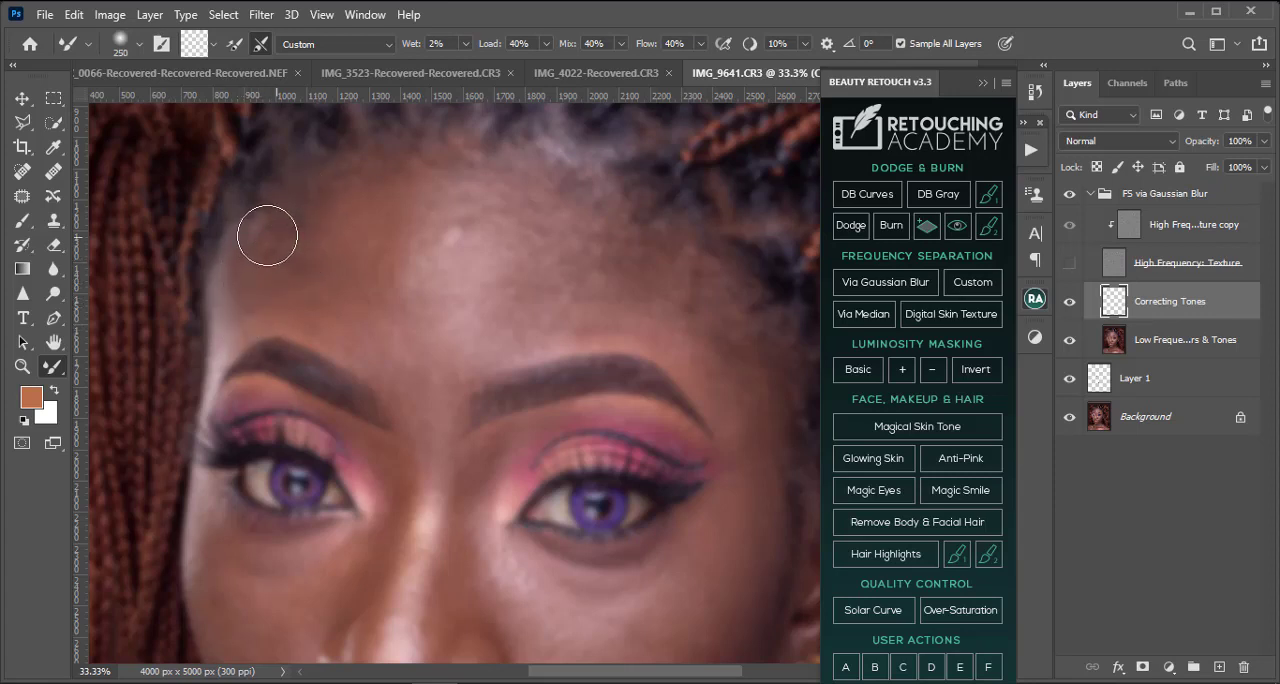
key(])
mouse_move(267, 235)
mouse_down()
mouse_move(266, 285)
mouse_move(263, 242)
mouse_move(283, 210)
mouse_move(273, 280)
mouse_move(251, 307)
mouse_move(316, 303)
mouse_move(334, 323)
mouse_move(305, 311)
mouse_move(284, 245)
mouse_move(278, 299)
mouse_move(293, 184)
mouse_move(241, 316)
mouse_move(254, 267)
mouse_up()
key([)
key([)
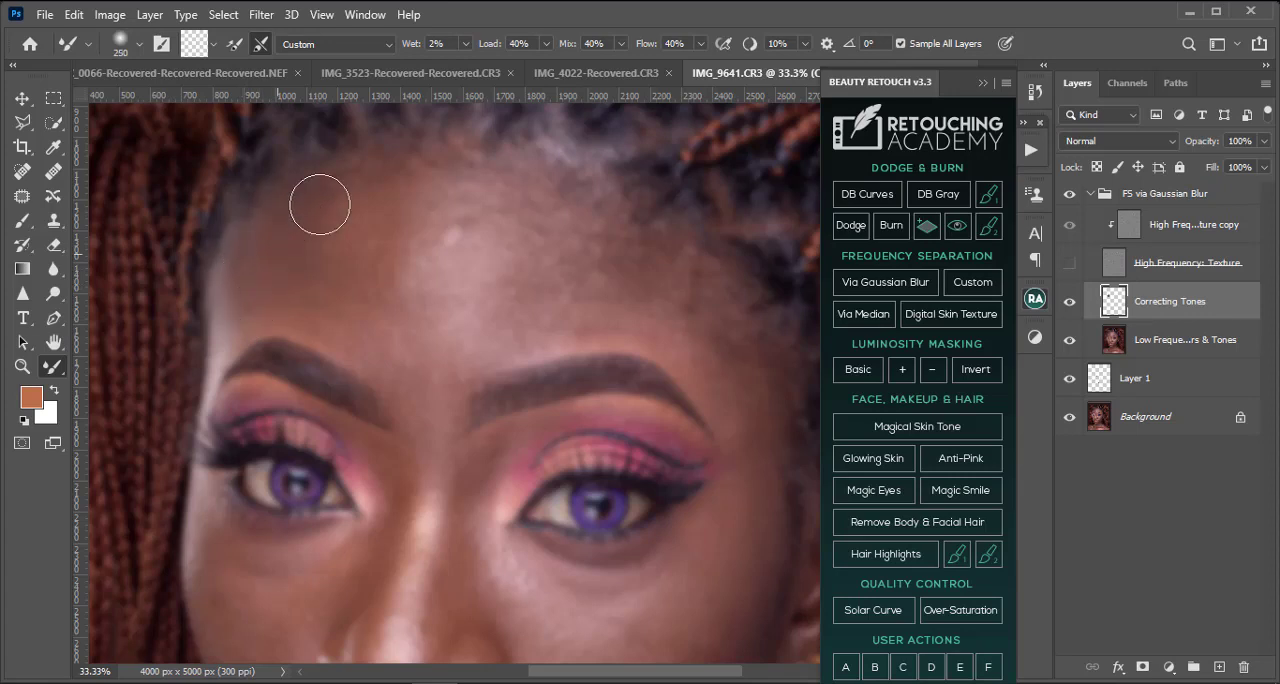
Step: Smooth the tones across the left half of the forehead above the eyebrow, varying the Mixer Brush between 200 and 400 pixels
key(])
key(])
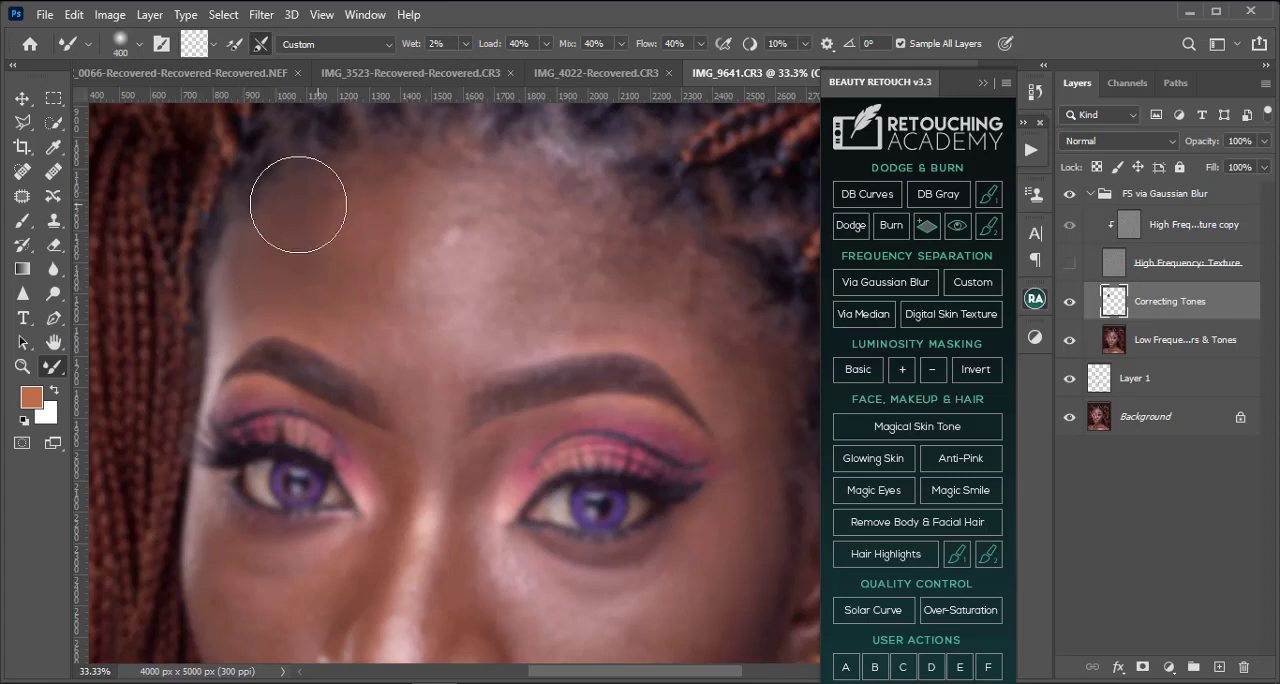
key([)
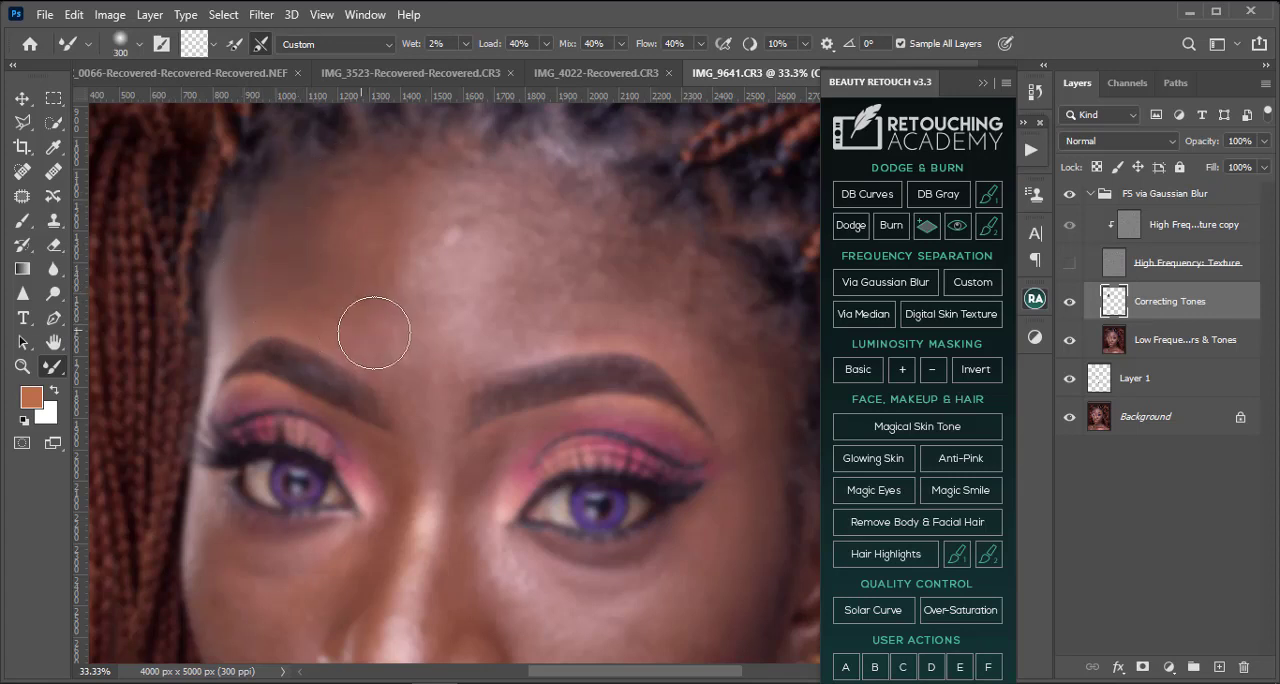
key(])
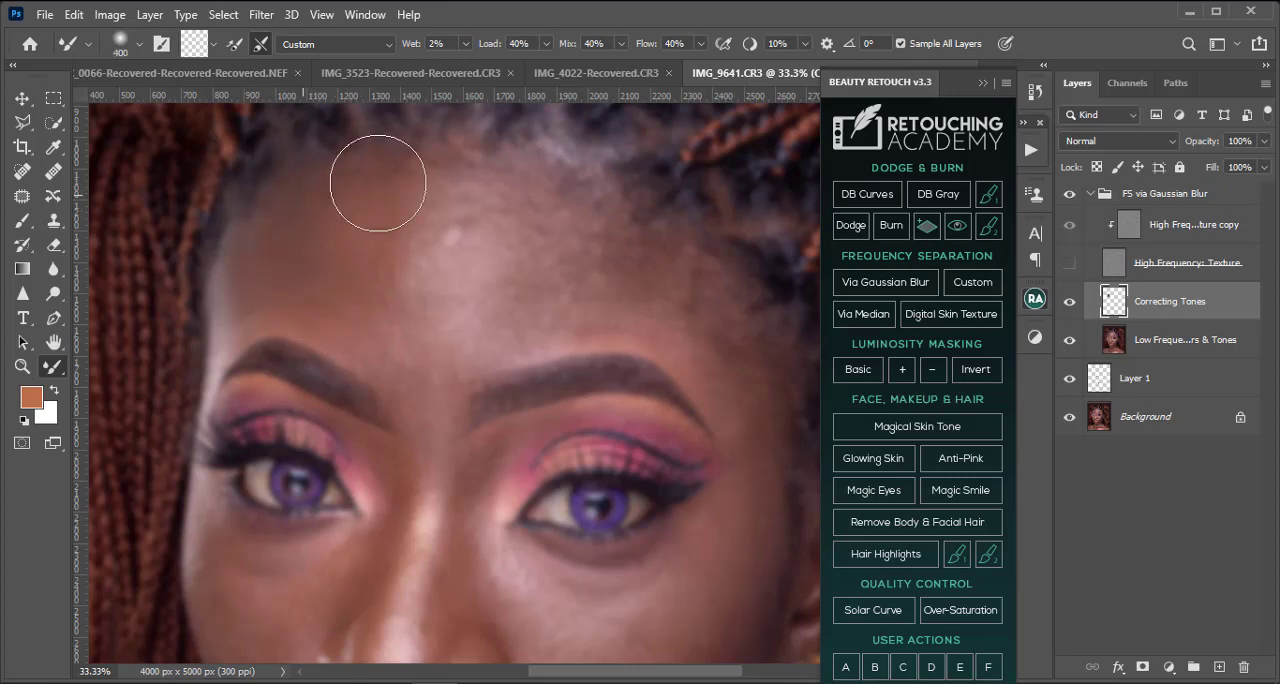
key(bracketleft)
key(bracketleft)
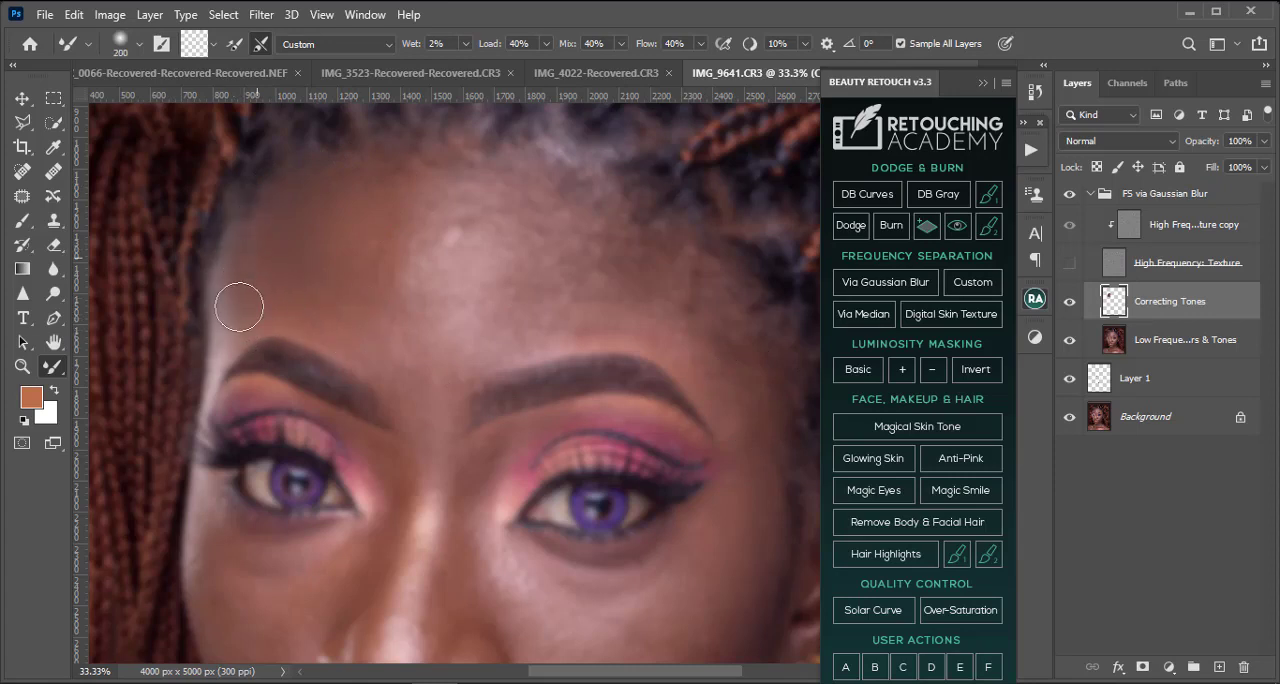
key(bracketright)
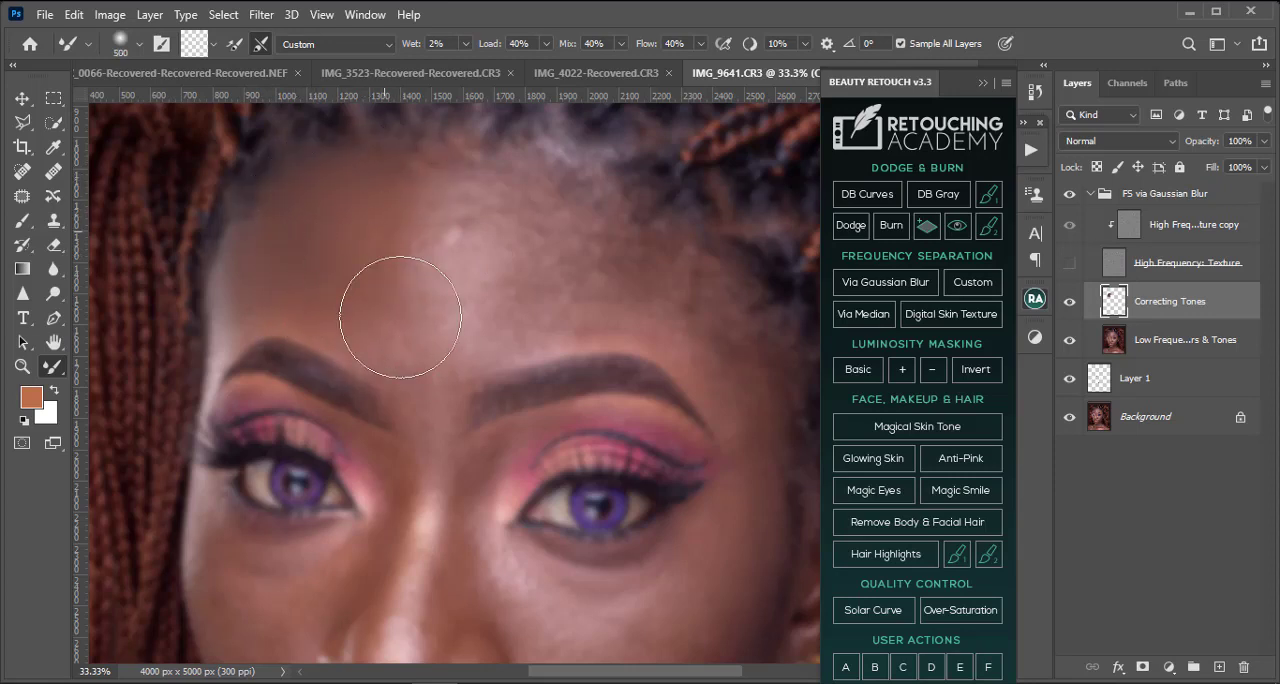
Step: Show the High Frequency: Texture layer and examine the blended forehead and the whole face at different magnifications
click(1069, 262)
scroll(454, 395, down, 3)
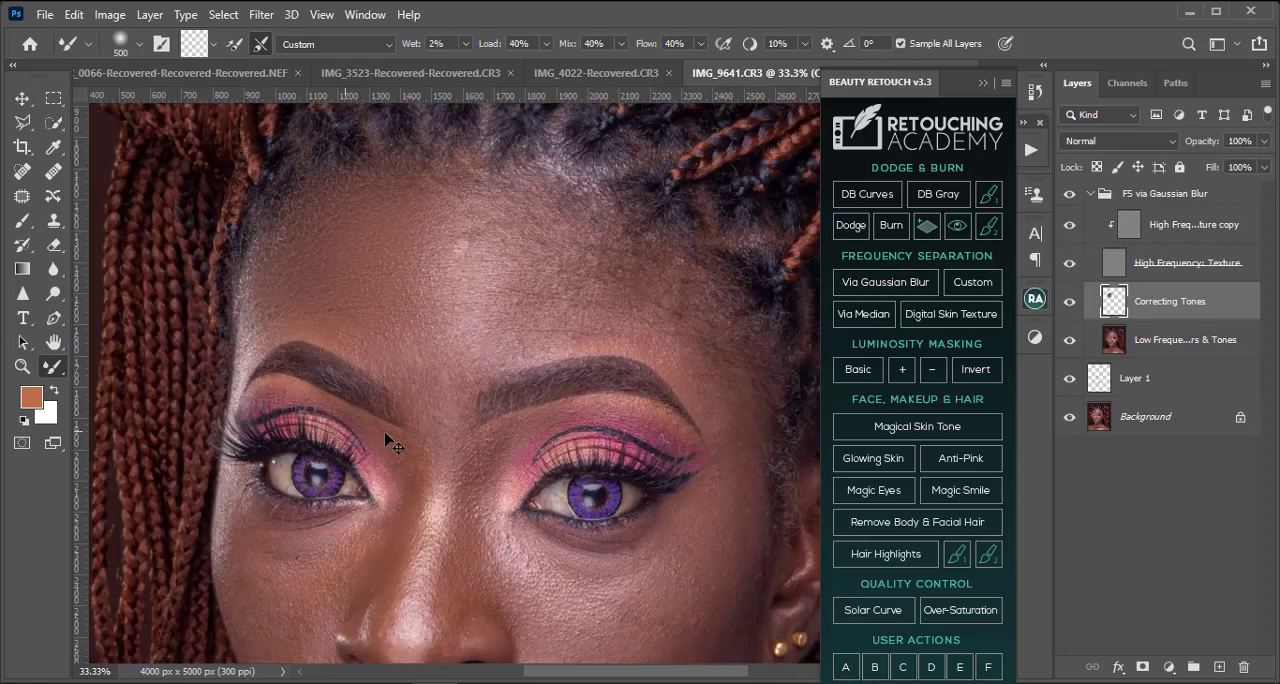
scroll(491, 421, up, 3)
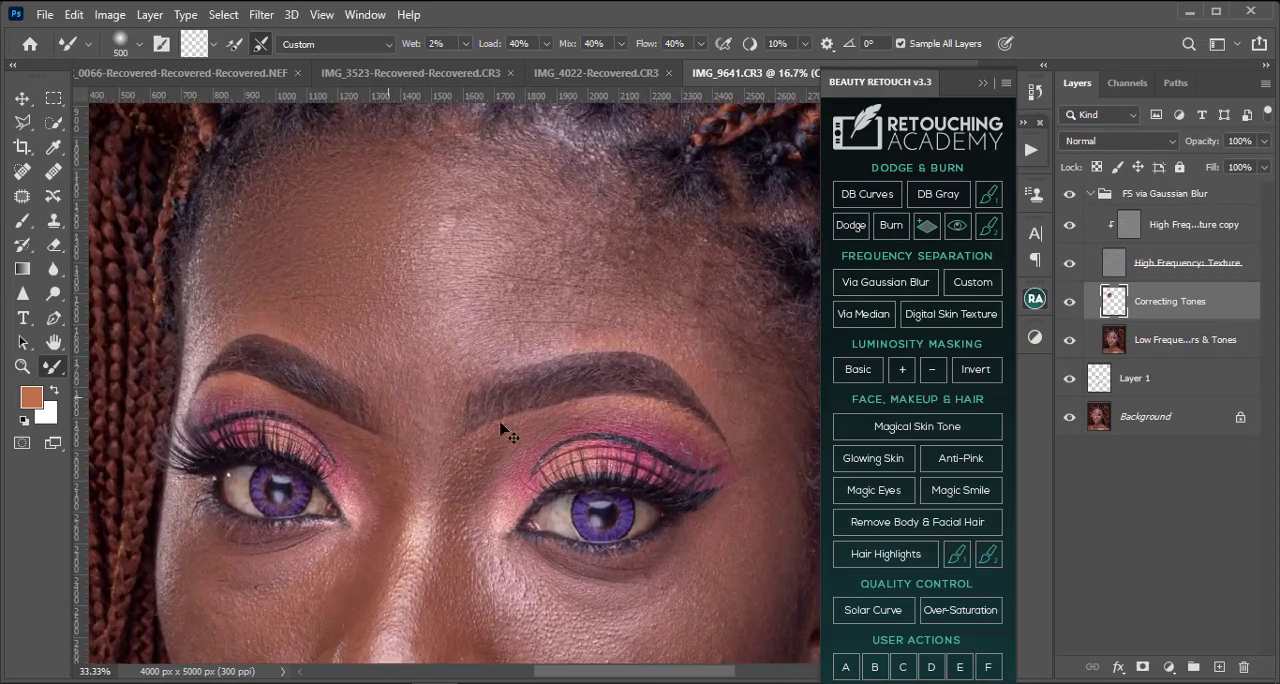
scroll(520, 433, down, 1)
scroll(480, 425, up, 1)
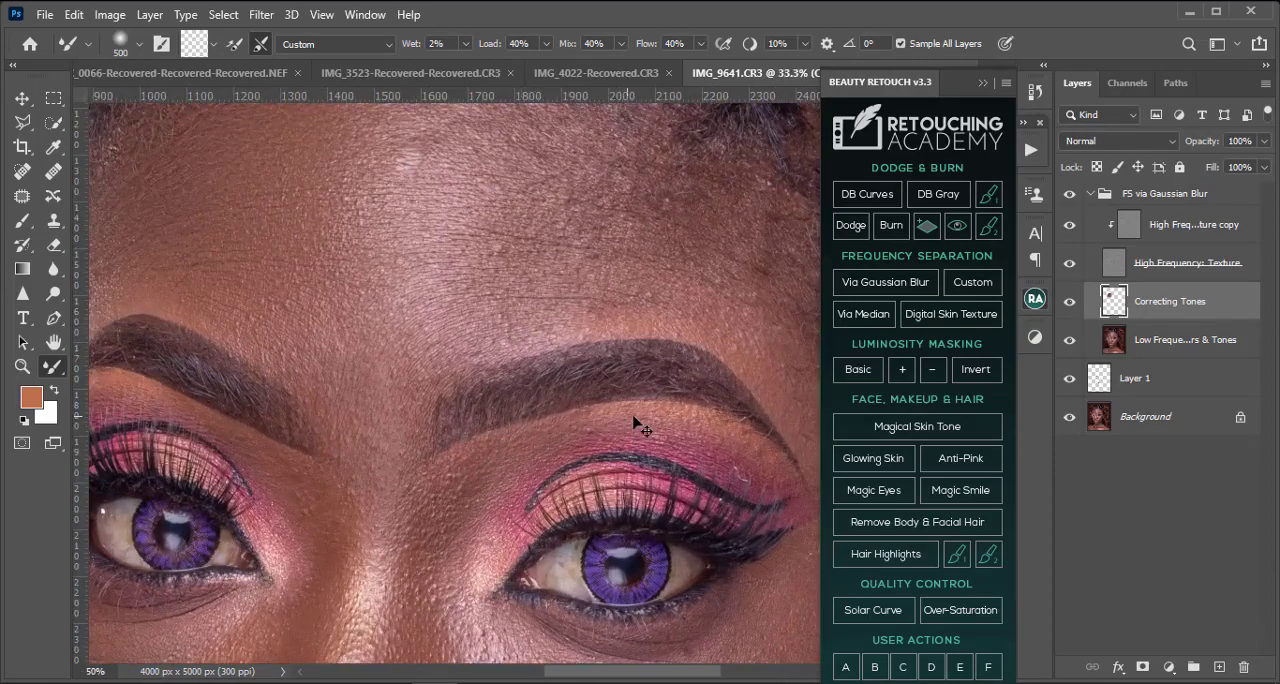
scroll(660, 424, down, 2)
scroll(770, 425, down, 1)
scroll(700, 420, up, 2)
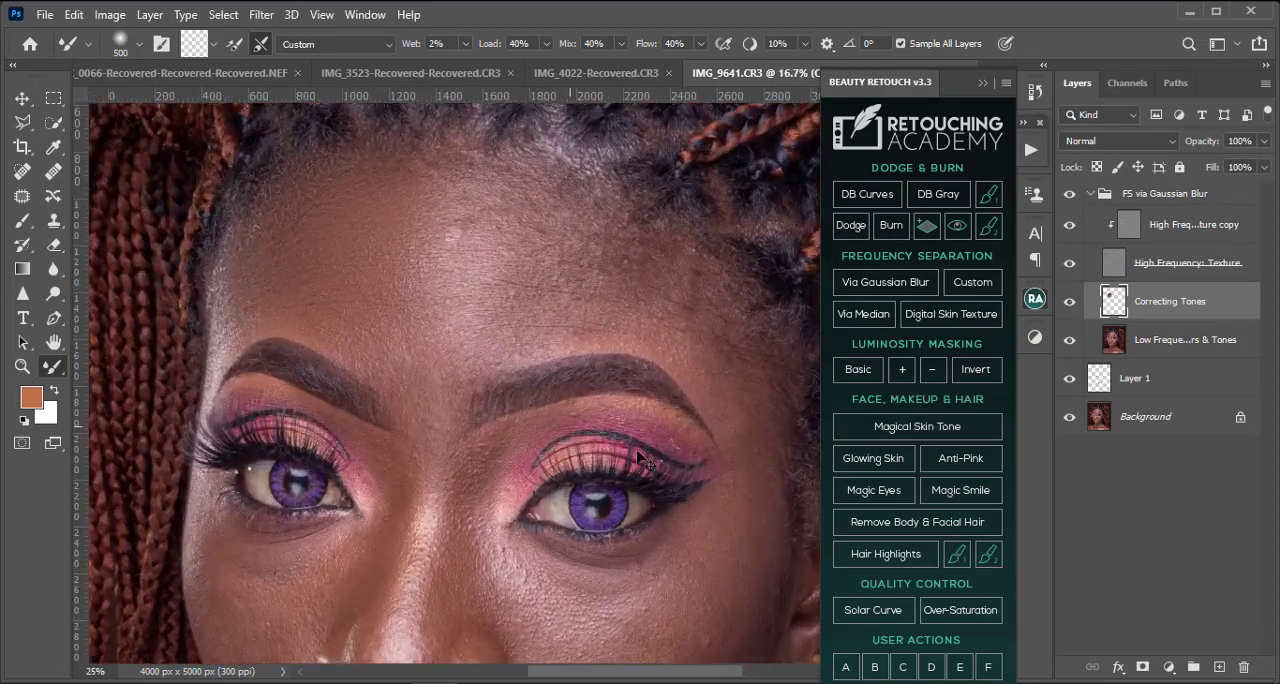
scroll(655, 415, down, 2)
key(ctrl+minus)
scroll(681, 445, down, 4)
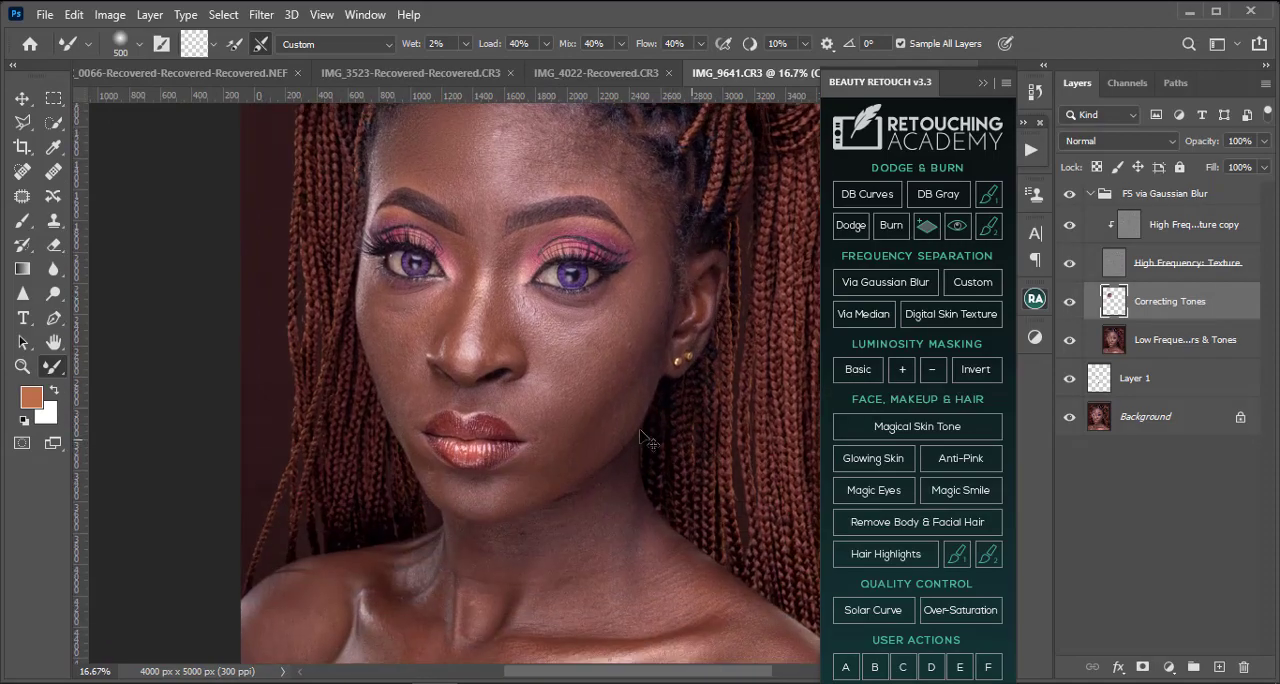
key(ctrl+plus)
key(ctrl+plus)
drag(668, 295, 536, 541)
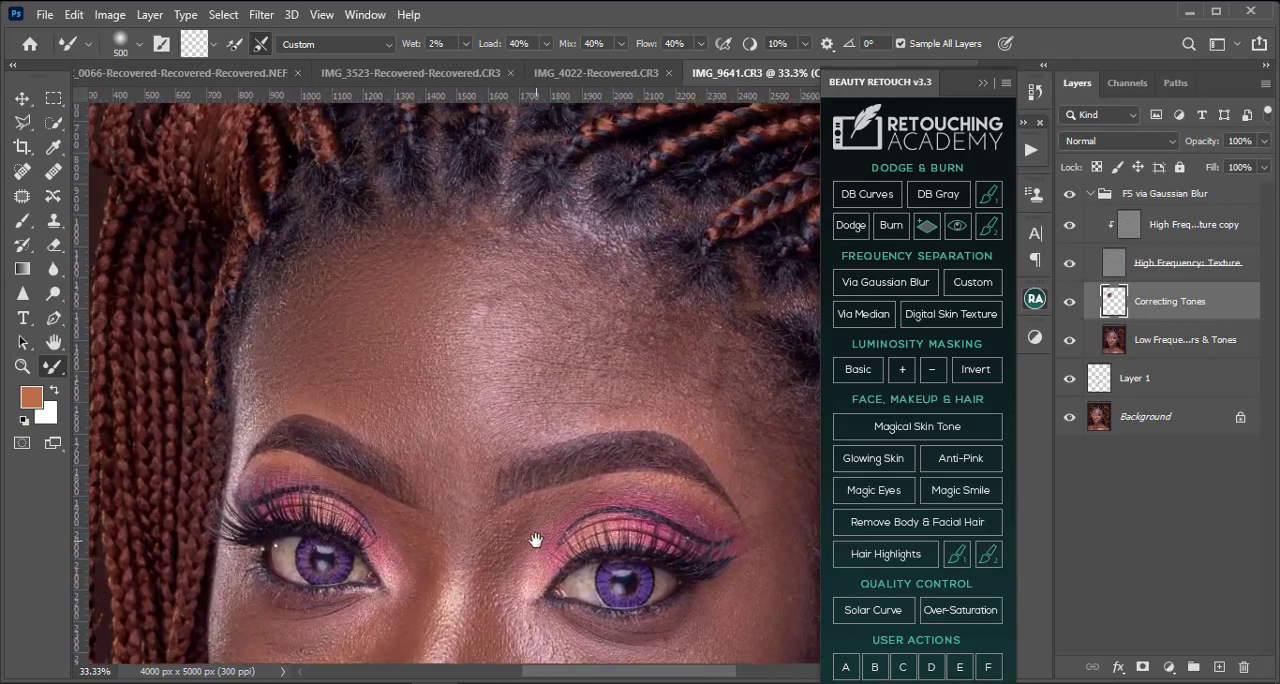
Step: Hide the High Frequency: Texture layer and blend the upper left forehead below the hairline with the Mixer Brush at 400 to 300 pixels
click(1069, 262)
key(bracketleft)
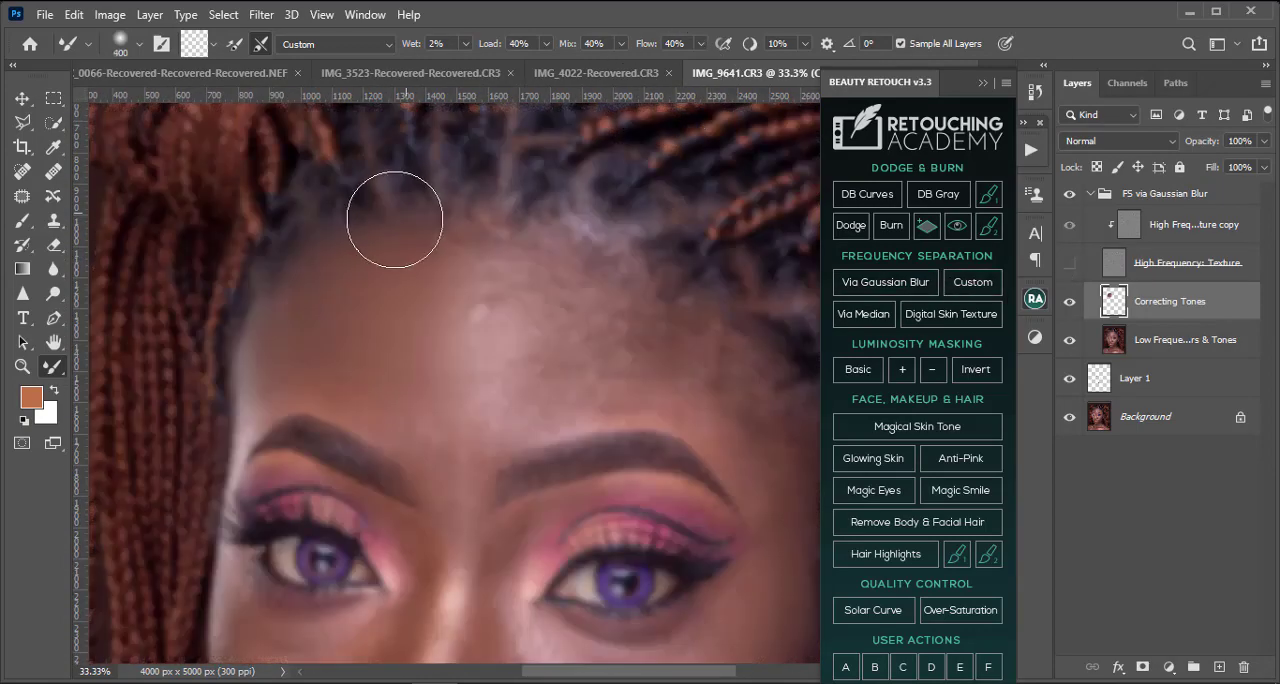
key(bracketleft)
key(bracketleft)
key(bracketleft)
key(bracketleft)
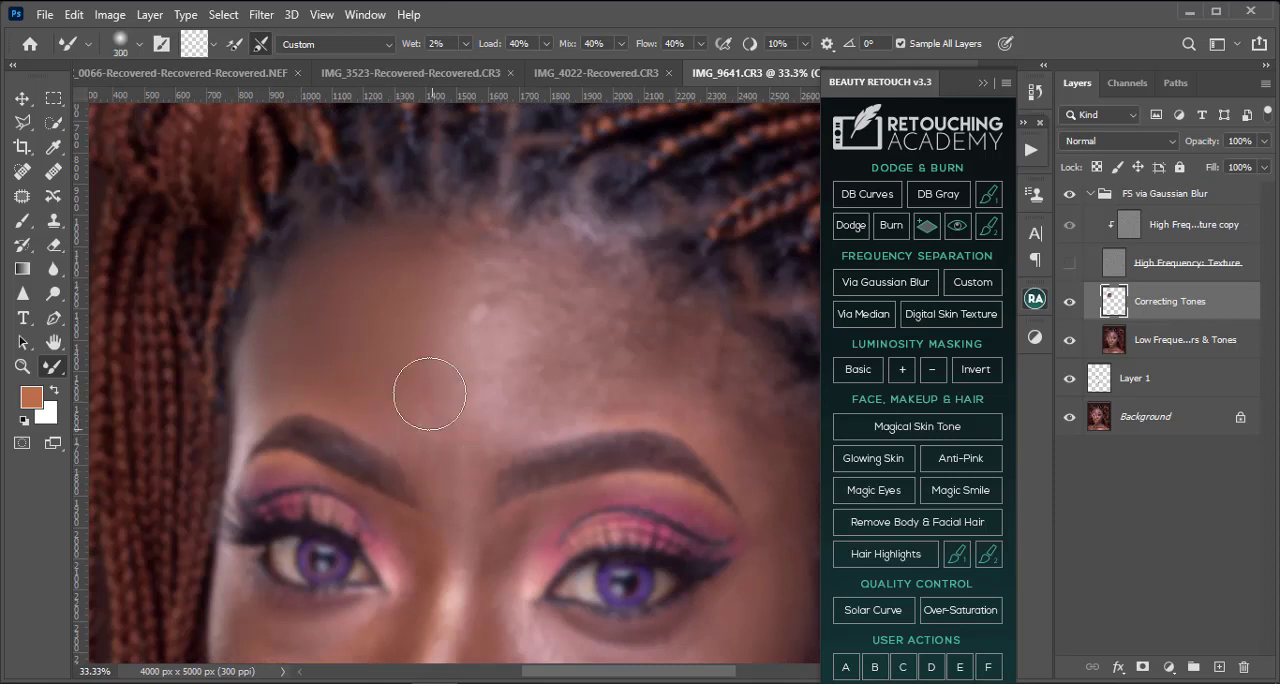
Step: Blend the upper left forehead below the hairline with the Mixer Brush at 400 to 300 pixels, evening its dark tones
key(bracketright)
key(bracketright)
key(bracketright)
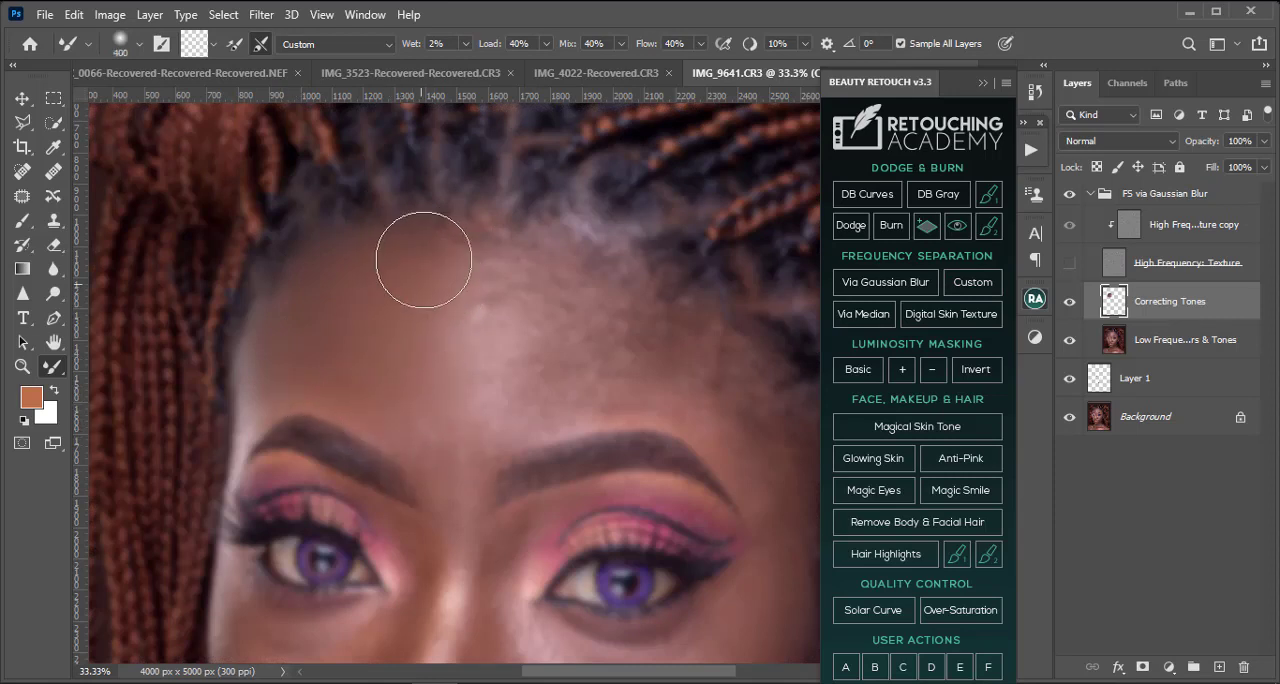
key(bracketleft)
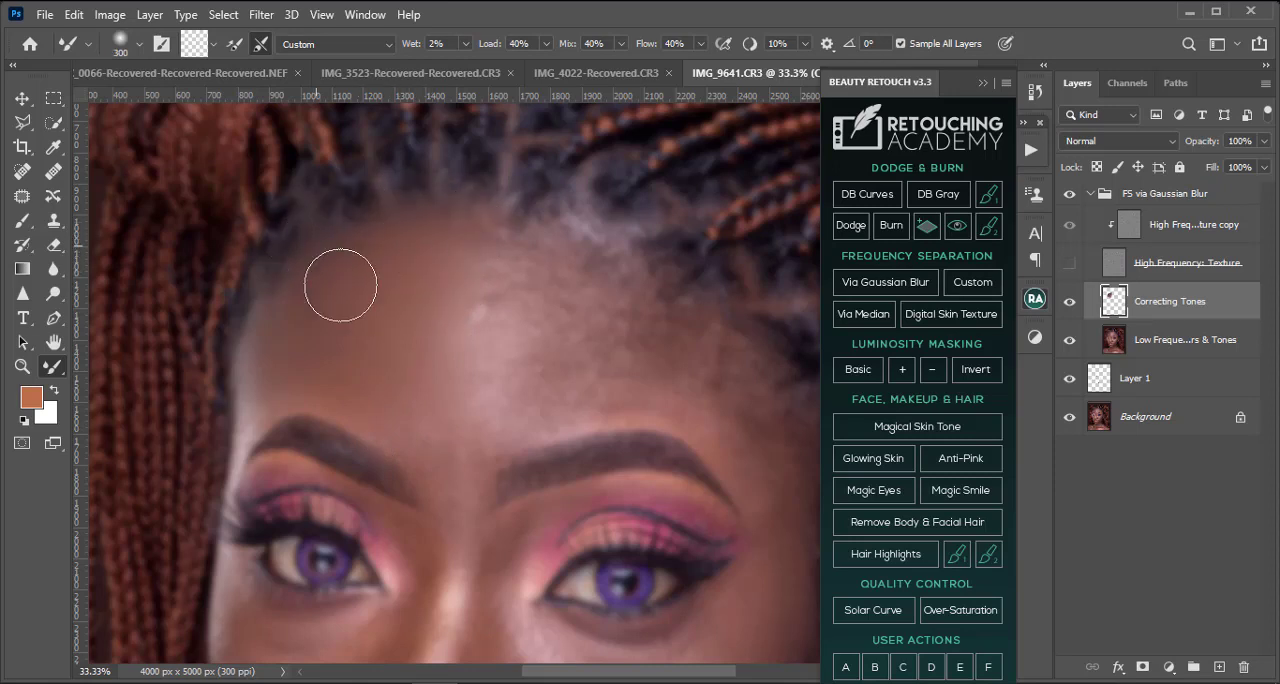
key(bracketright)
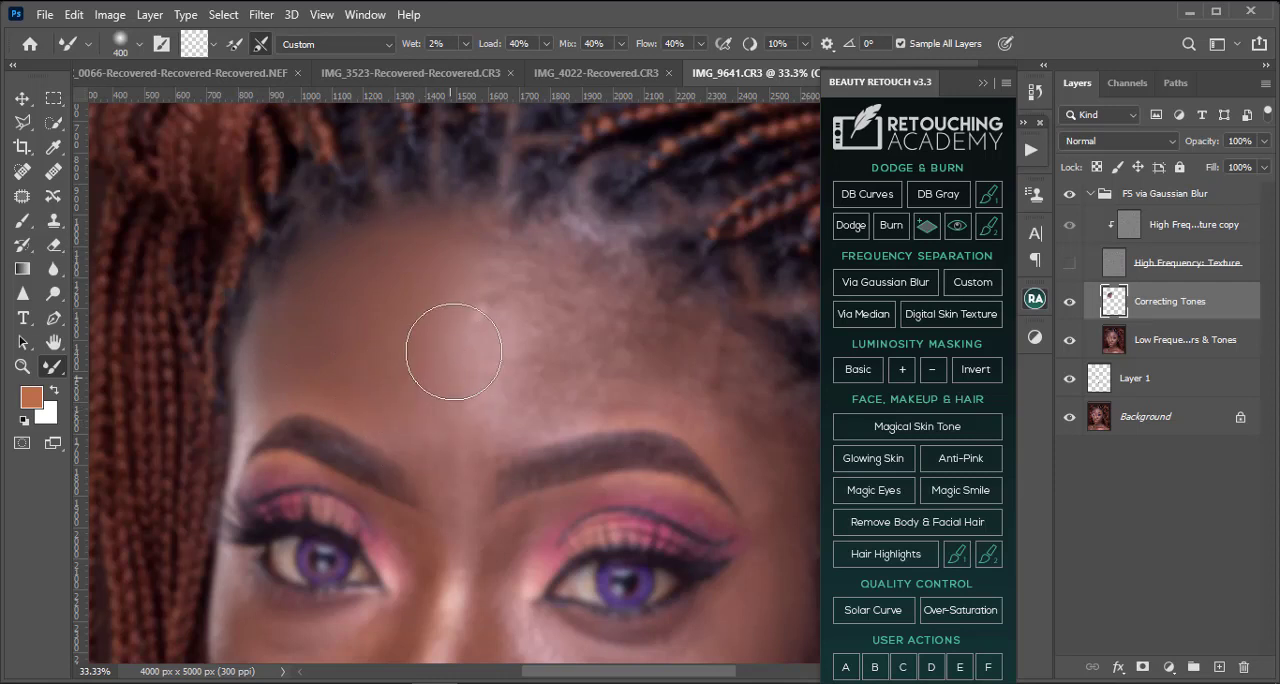
Step: Smooth the bright highlight in the centre of the forehead with the Mixer Brush between 500 and 300 pixels
key(bracketright)
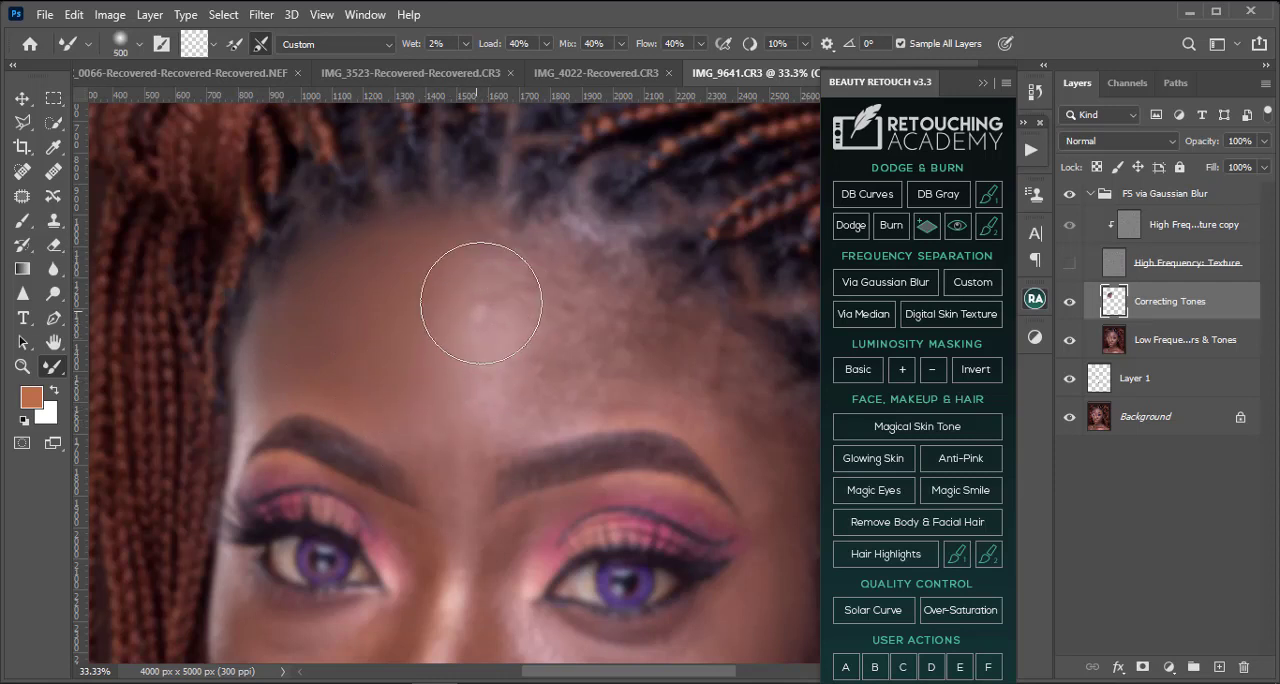
key(bracketleft)
key(bracketleft)
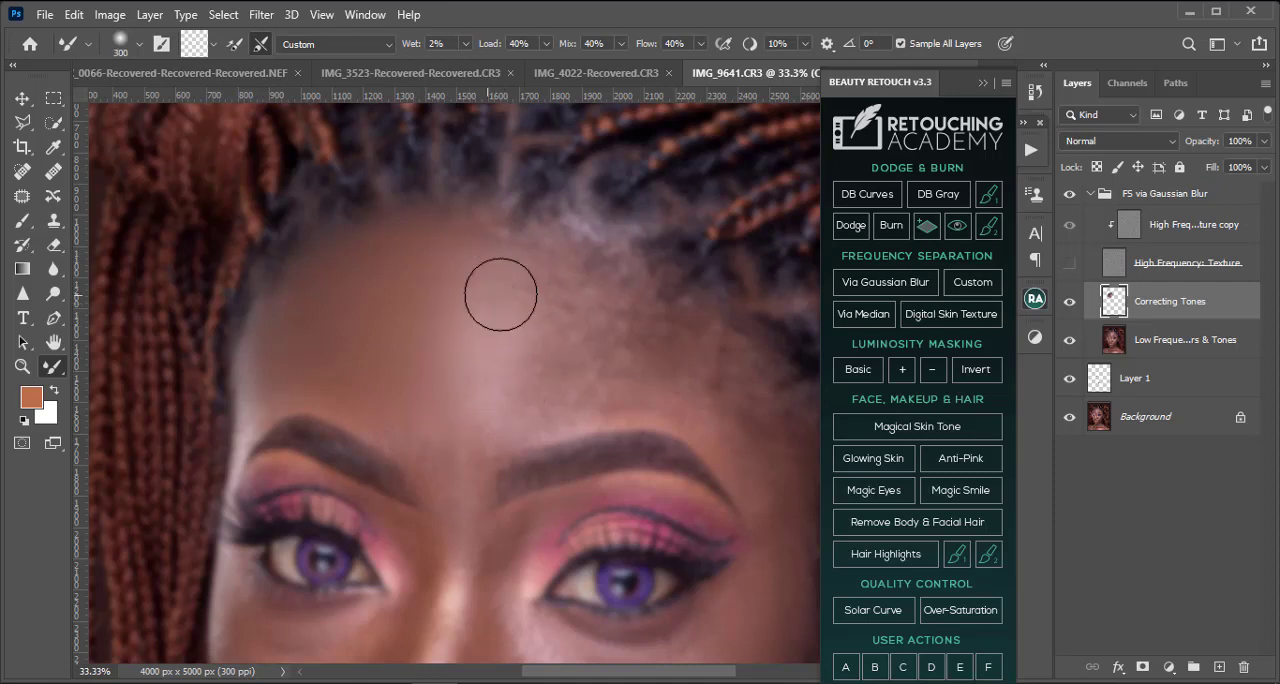
key(bracketright)
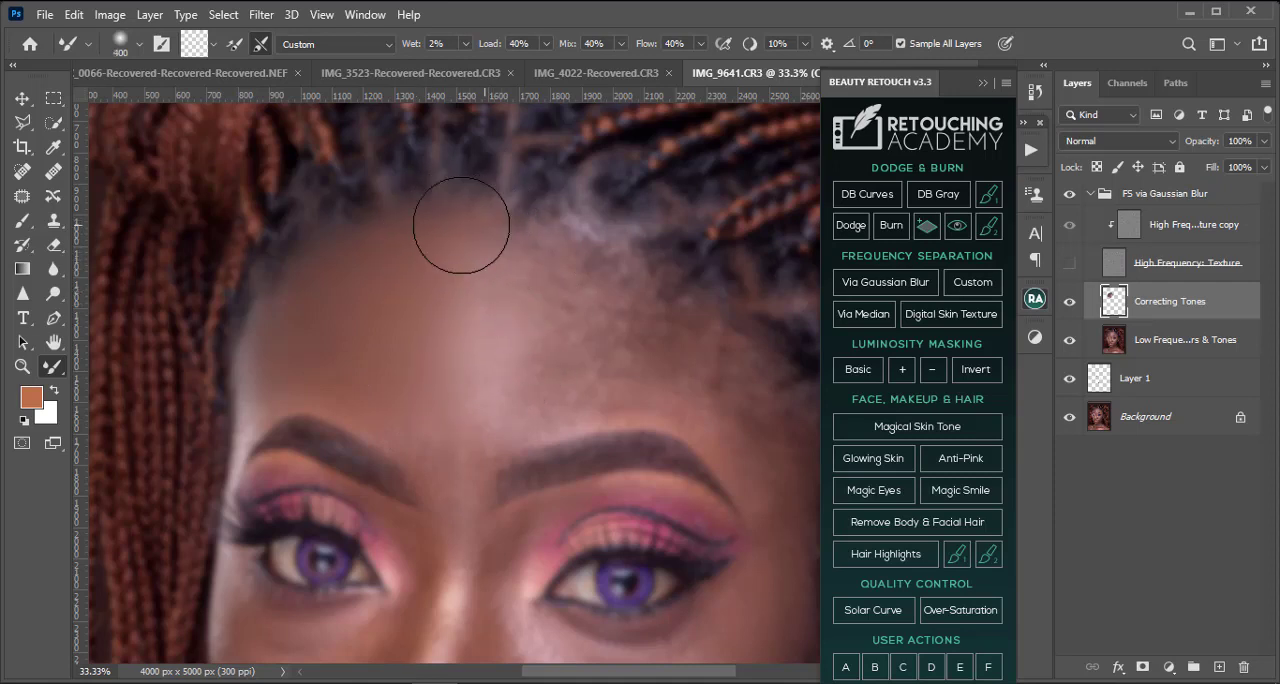
key(bracketleft)
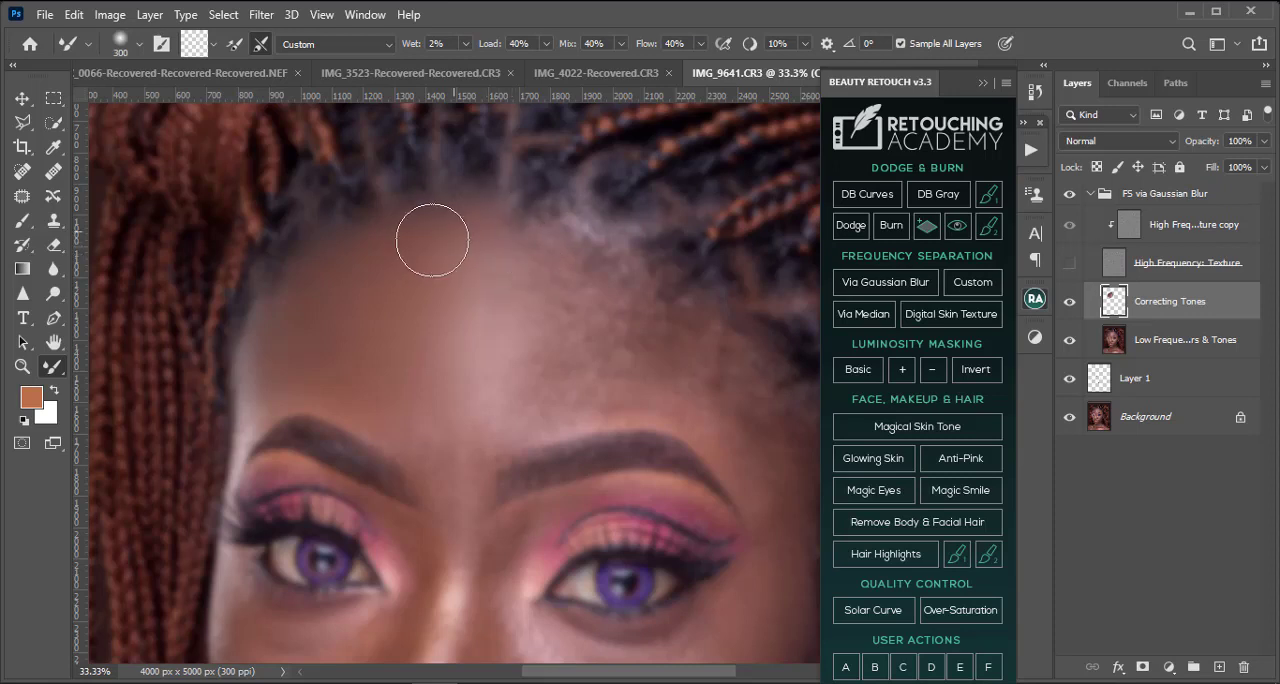
Step: Blend the left temple edge above the outer eyebrow with the Mixer Brush reduced from 250 to 150 pixels
key(bracketleft)
key(bracketleft)
key(bracketleft)
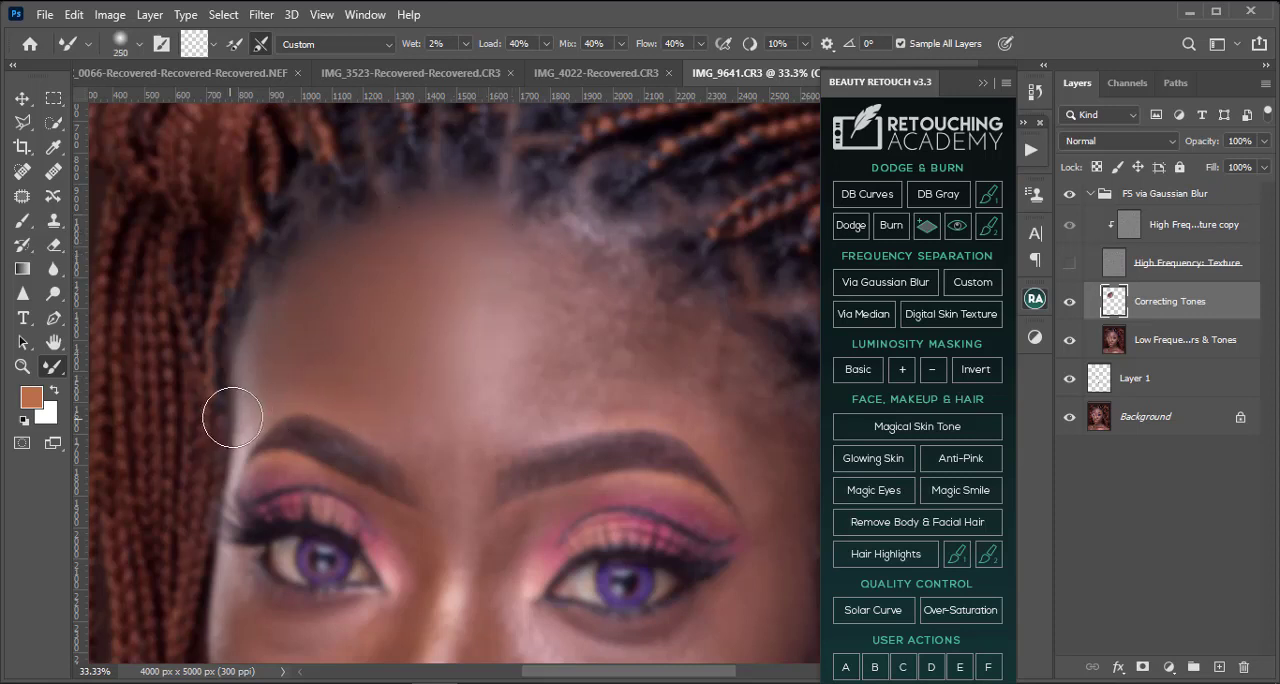
key(bracketleft)
key(bracketleft)
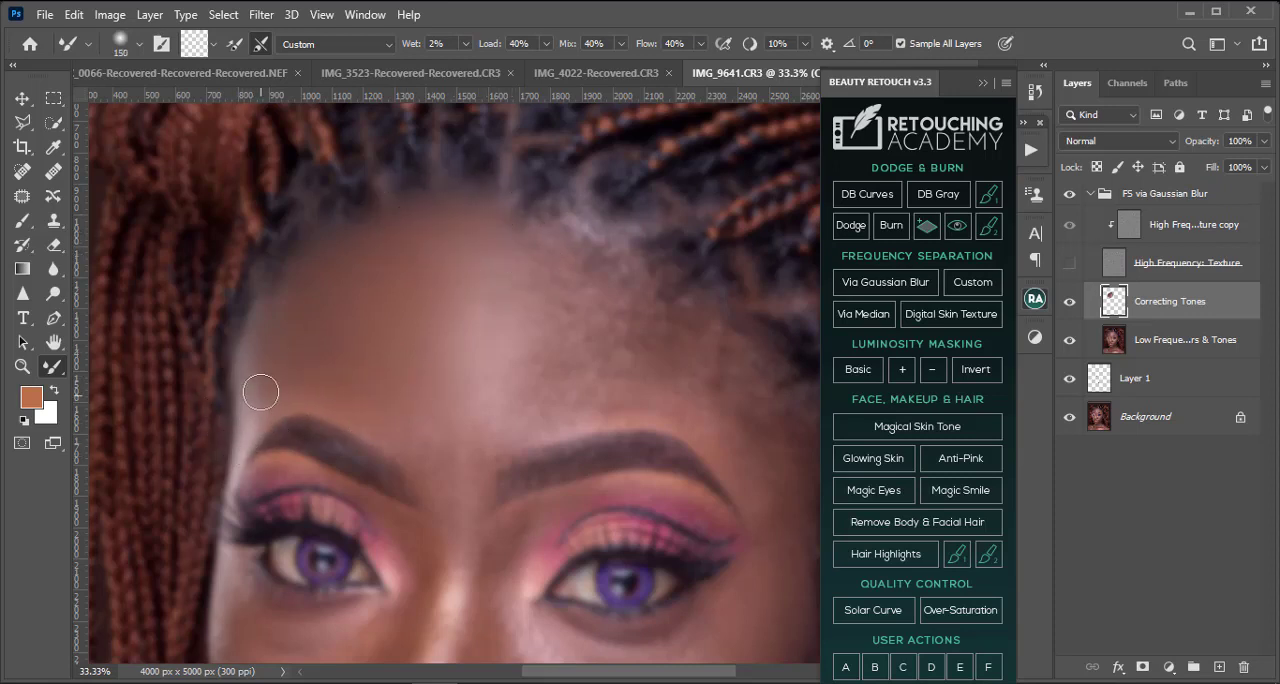
Step: Blend the central forehead highlight into the surrounding skin with the Mixer Brush enlarged to 500 pixels
key(bracketright)
key(bracketright)
key(bracketright)
key(bracketright)
key(bracketright)
key(bracketright)
key(bracketright)
key(bracketright)
key(bracketright)
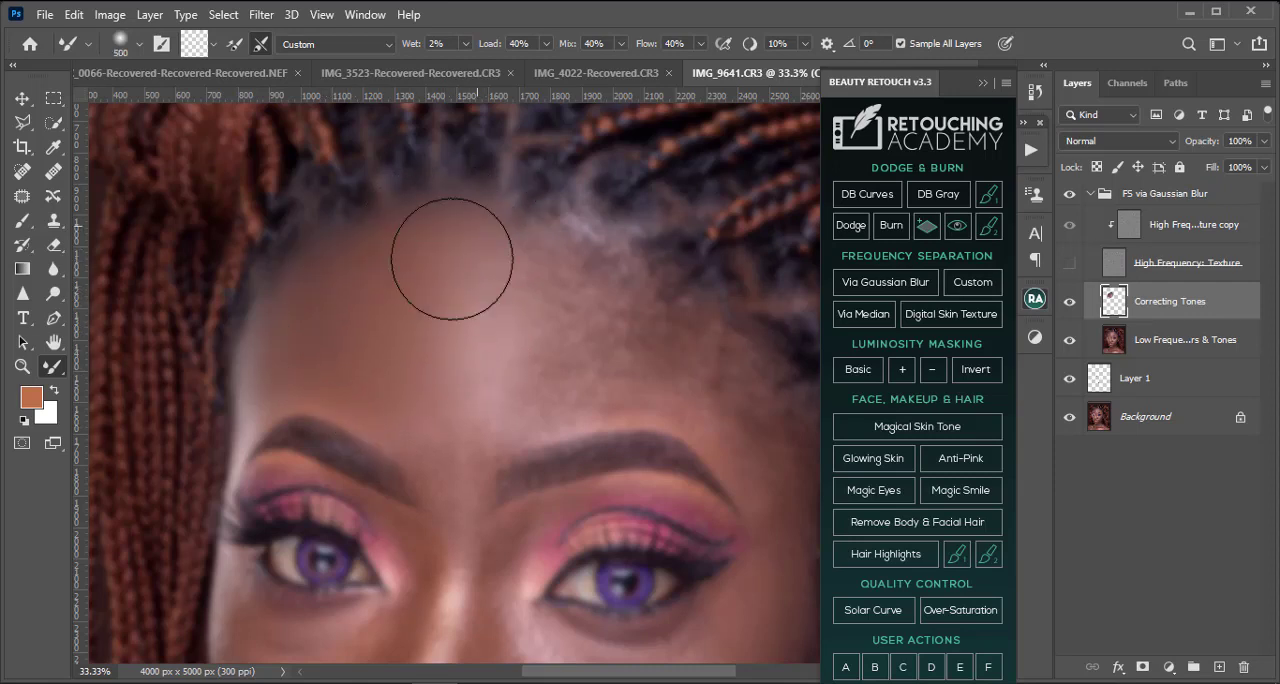
Step: Smooth the patchy tones on the right half of the forehead with the Mixer Brush, varying it between 250 and 500 pixels
key(bracketleft)
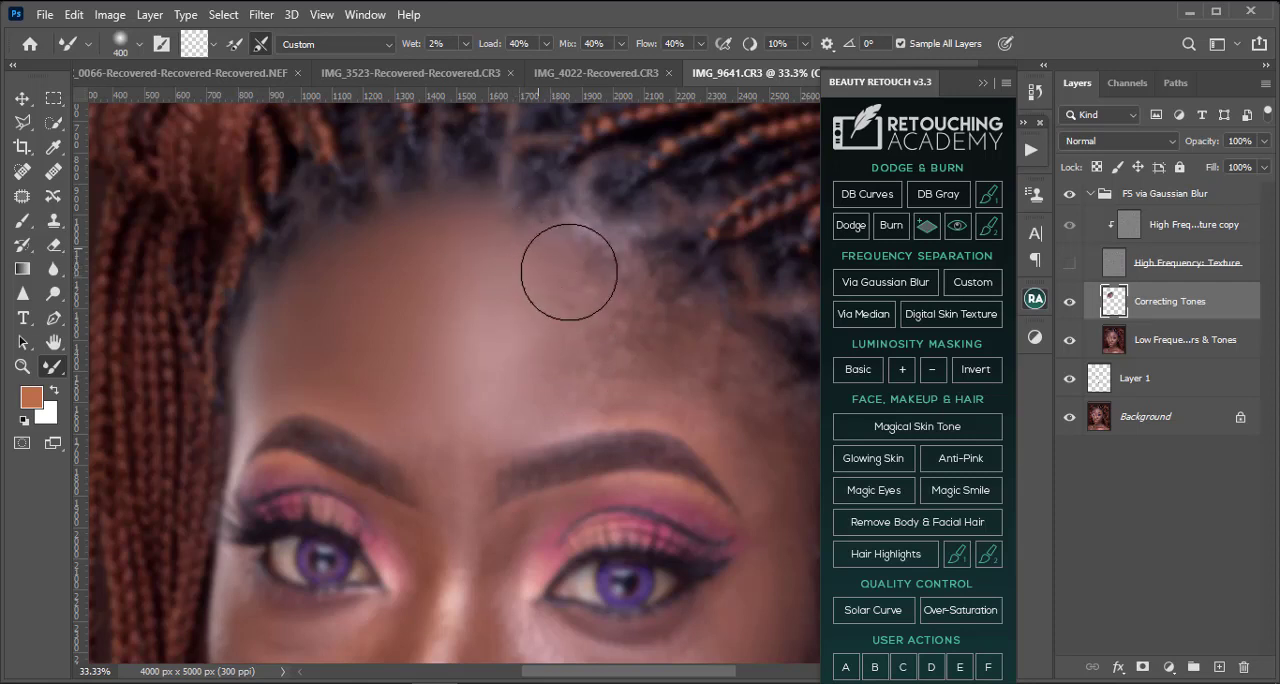
key(bracketleft)
key(bracketleft)
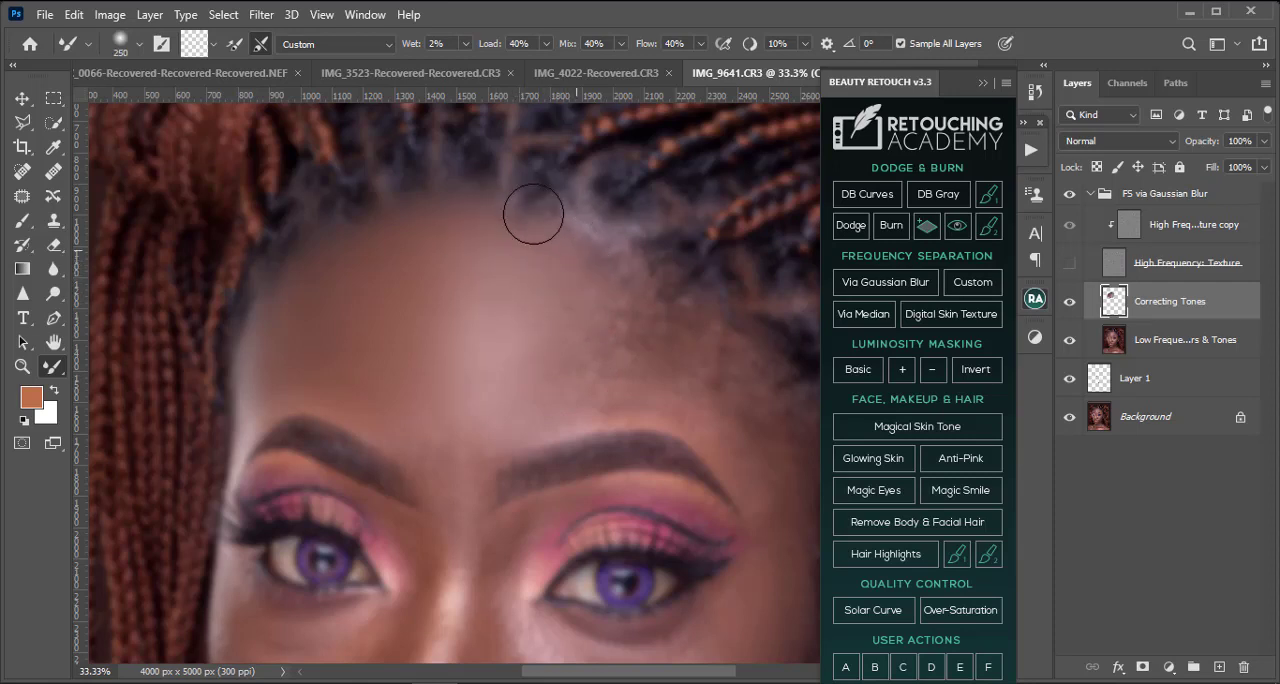
key(bracketright)
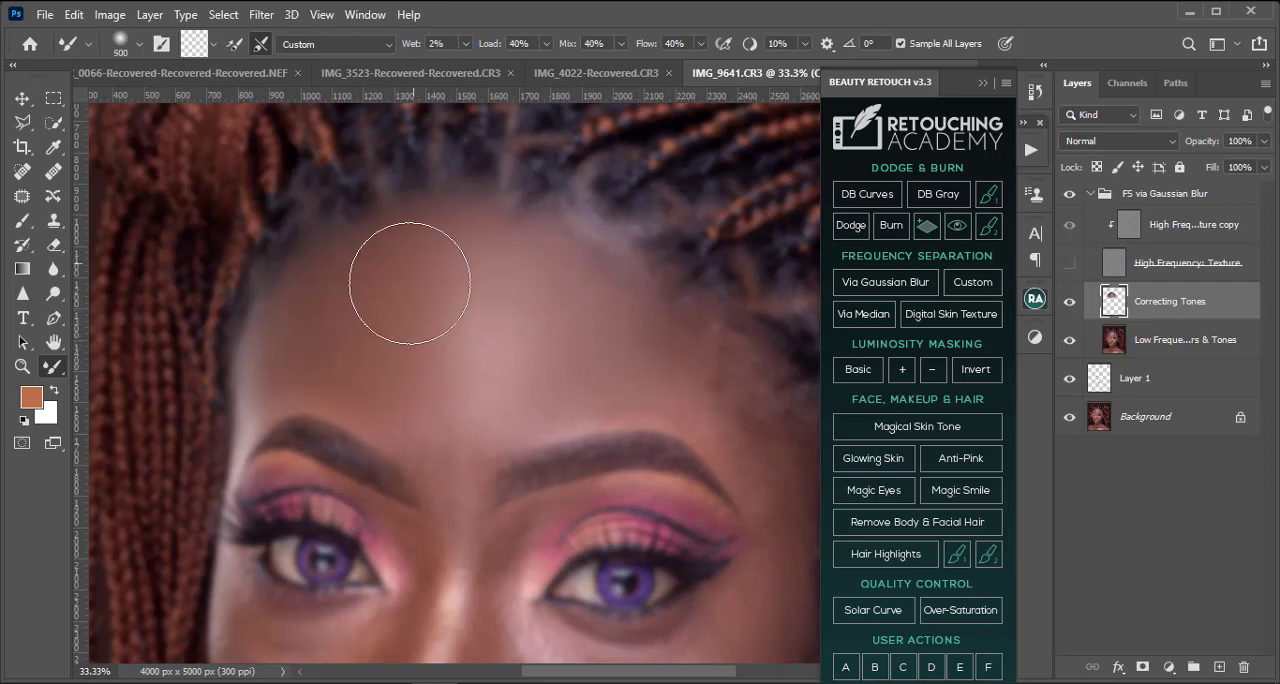
key(bracketright)
key(bracketleft)
Step: Blend the outer right forehead along the curving hairline with the Mixer Brush, varying it around 250 to 300 pixels
mouse_move(657, 354)
mouse_down()
mouse_move(432, 259)
mouse_move(468, 296)
mouse_up()
key(bracketleft)
key(bracketleft)
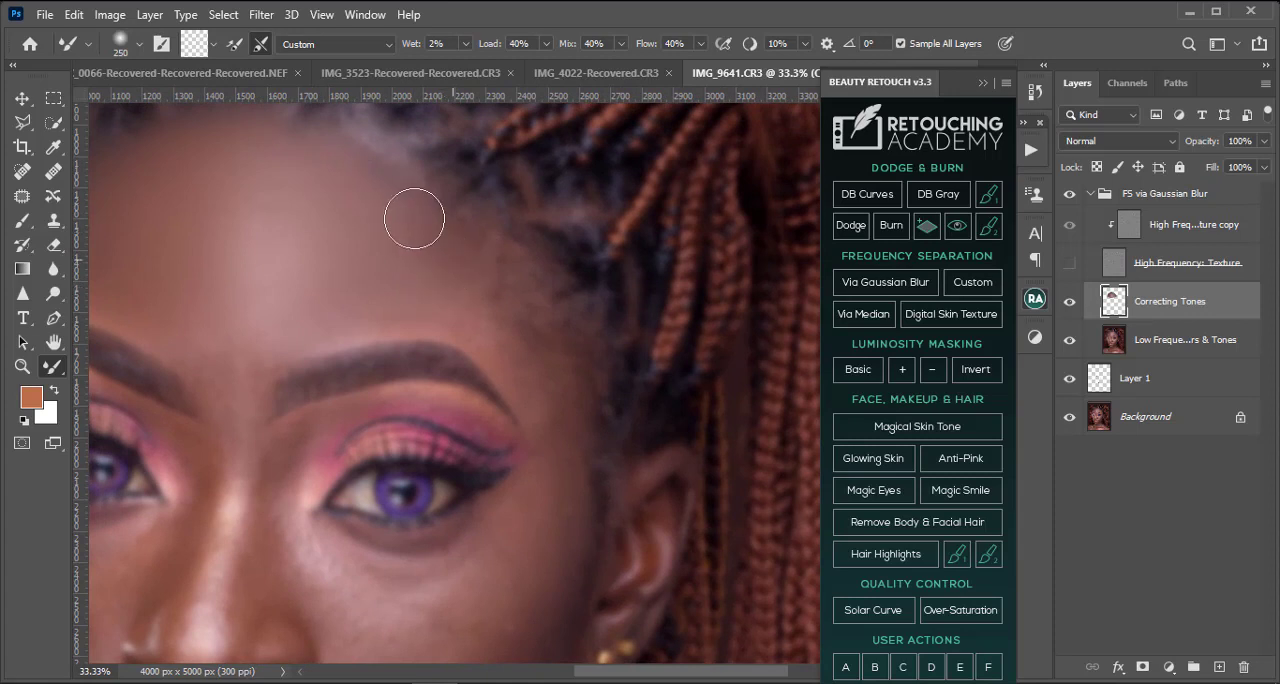
key(bracketright)
key(bracketright)
key(bracketright)
key(bracketright)
scroll(416, 190, up, 1)
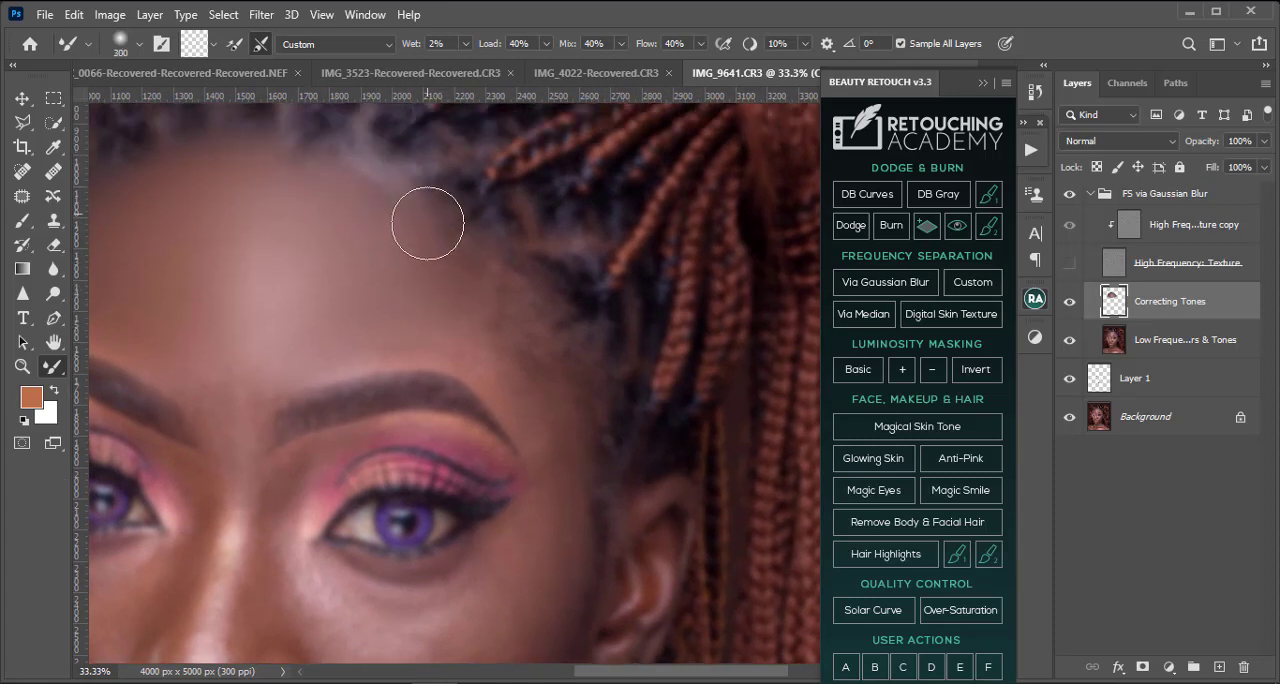
drag(426, 238, 477, 283)
mouse_move(457, 238)
mouse_down()
mouse_move(408, 207)
mouse_move(509, 314)
mouse_move(466, 260)
mouse_move(517, 289)
mouse_move(517, 308)
mouse_up()
Step: Even out the skin just below the upper hairline with the Mixer Brush at 300 to 200 pixels
key(bracketleft)
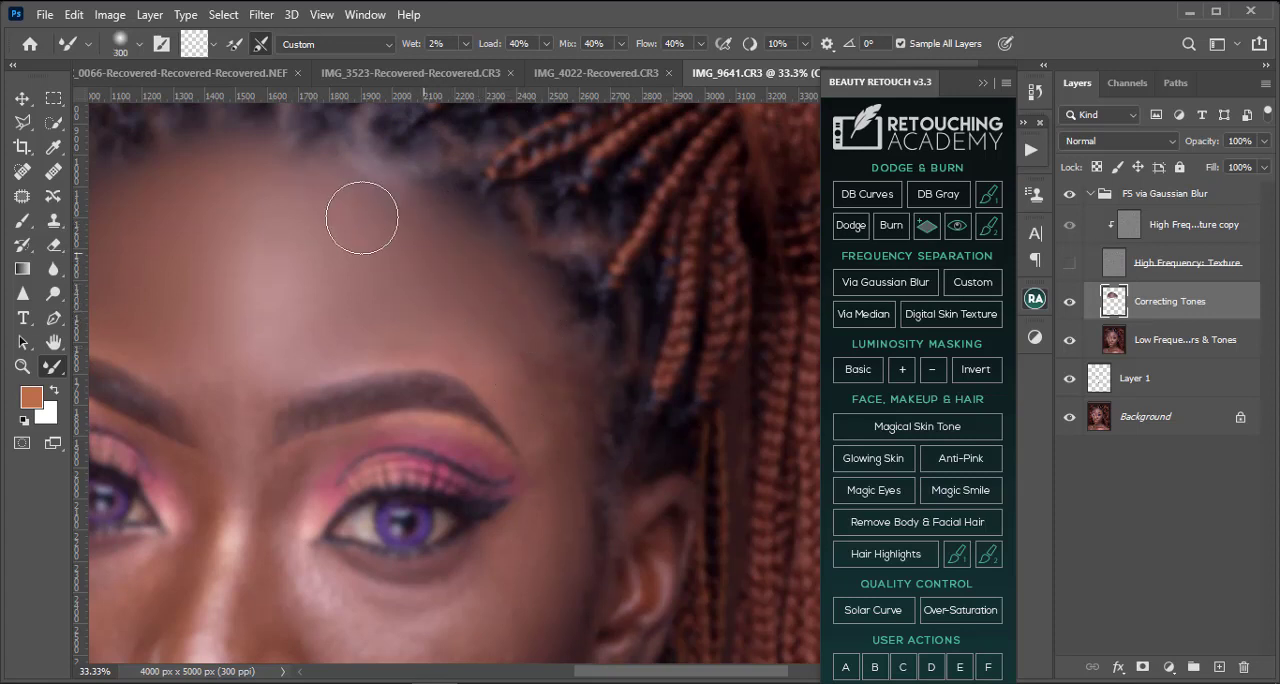
key(bracketleft)
scroll(341, 258, up, 2)
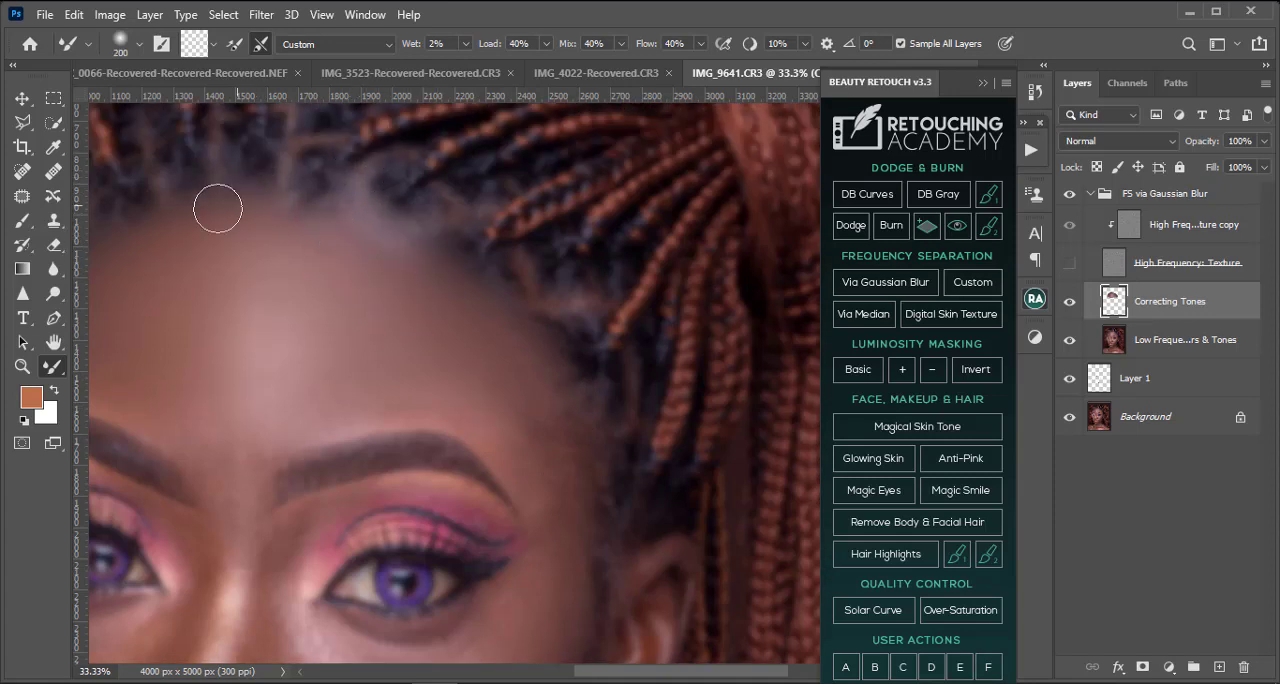
Step: Smooth the right temple beside the outer eyebrow with the Mixer Brush, varying it between 200 and 500 pixels
scroll(567, 355, down, 2)
key(bracketright)
key(bracketright)
key(bracketright)
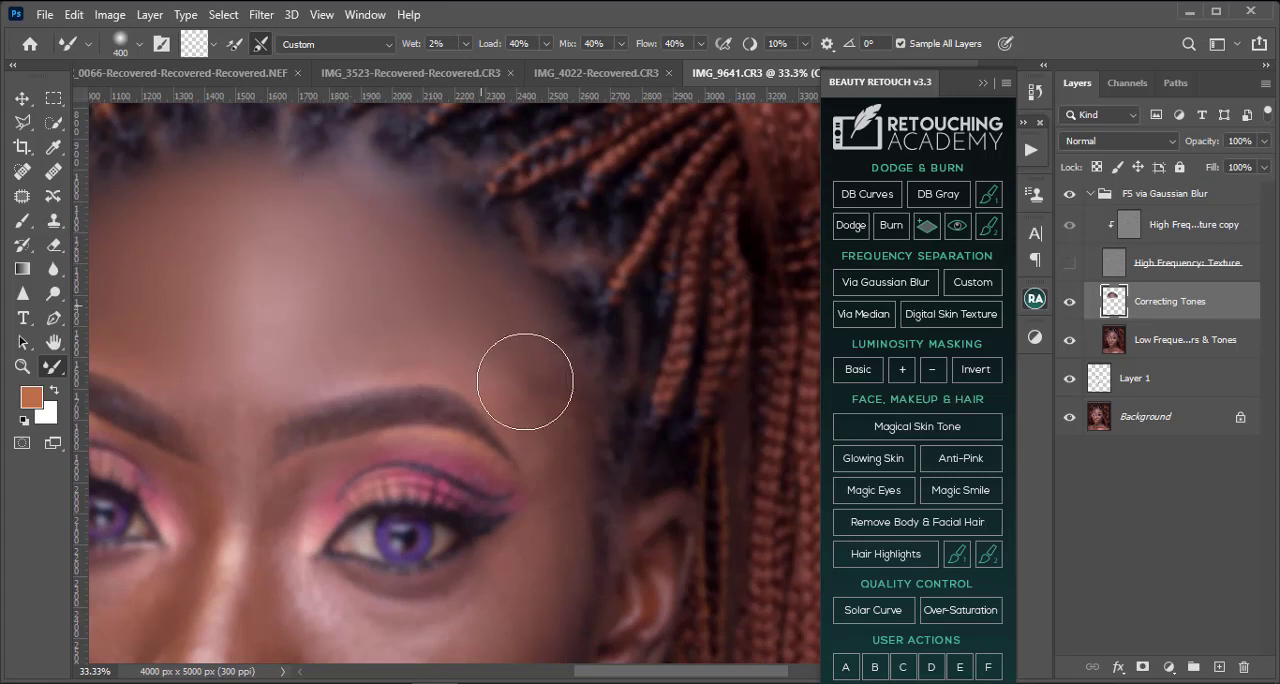
key(bracketleft)
key(bracketleft)
key(bracketleft)
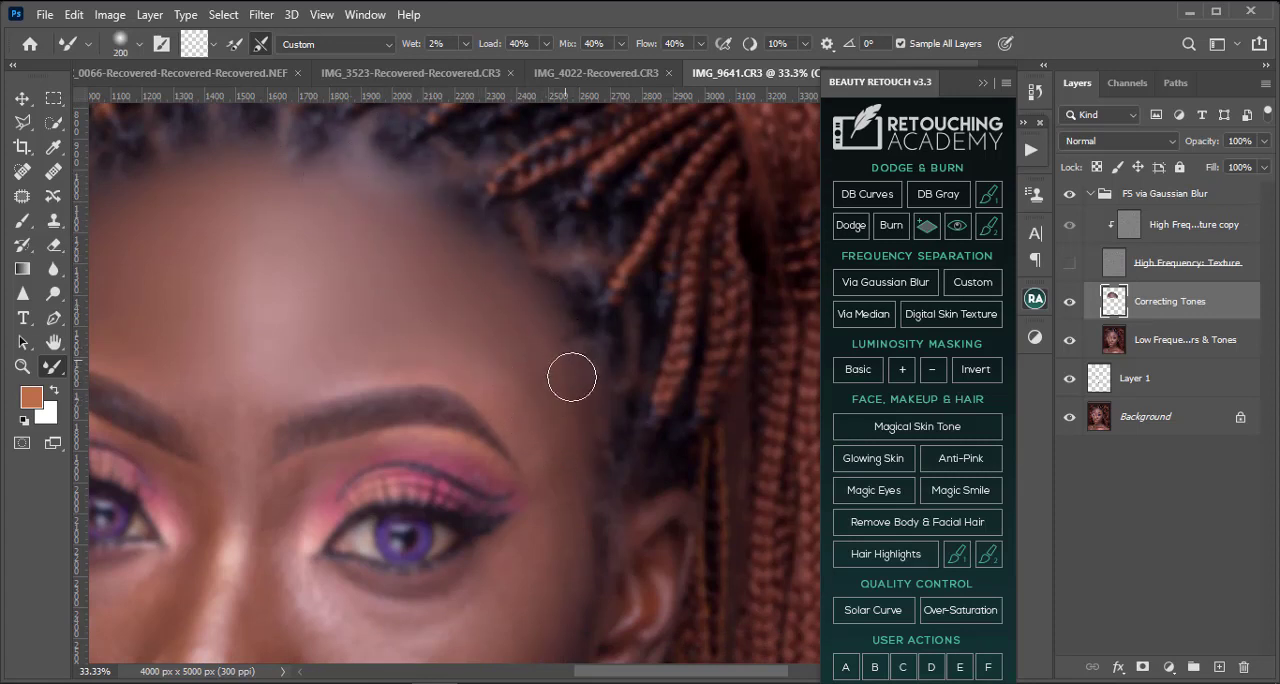
key(bracketright)
key(bracketright)
key(bracketright)
key(bracketright)
Step: Show the High Frequency: Texture layer and compare the face with the FS via Gaussian Blur group off and on at several magnifications
click(1068, 264)
key(ctrl+minus)
key(ctrl+minus)
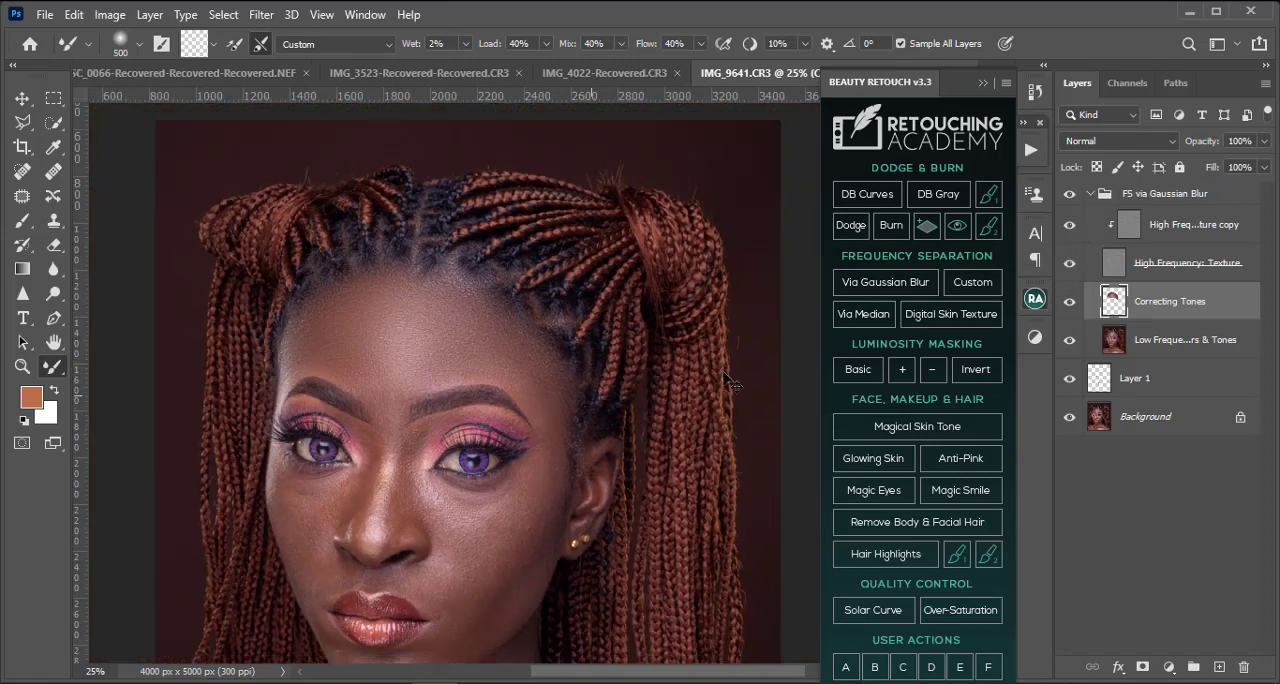
key(ctrl+plus)
key(ctrl+minus)
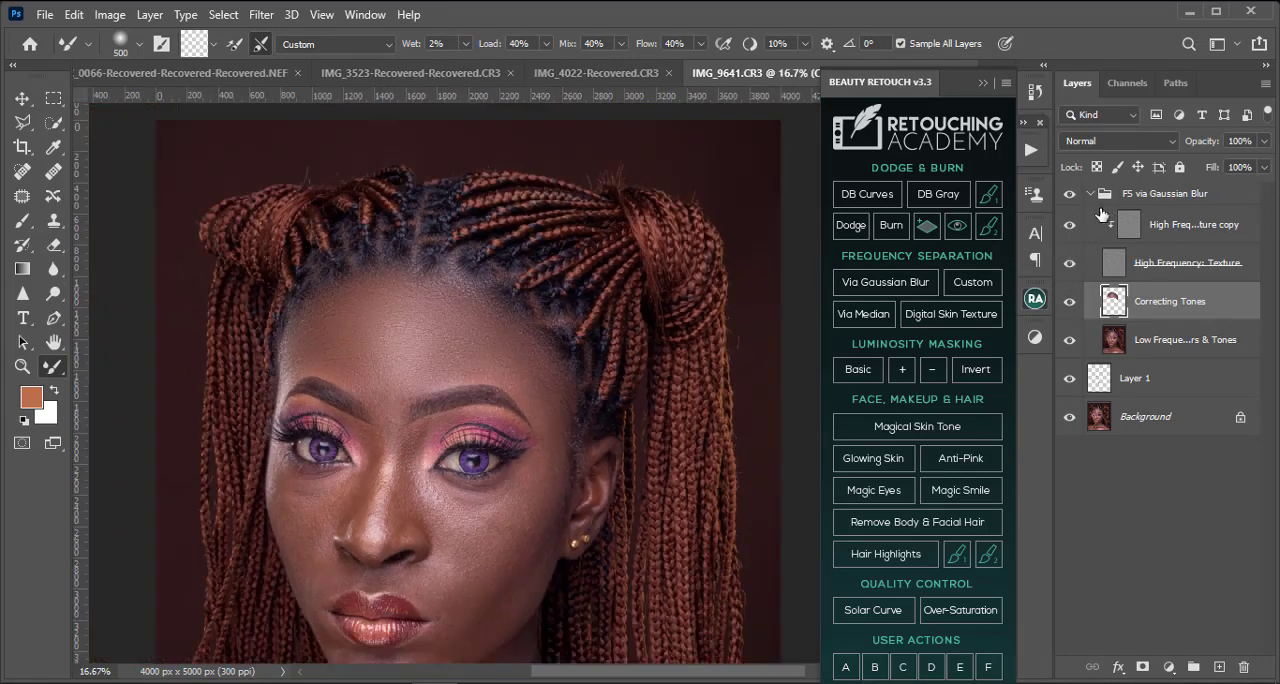
click(1068, 196)
click(1068, 196)
click(1068, 196)
key(ctrl+minus)
key(ctrl+plus)
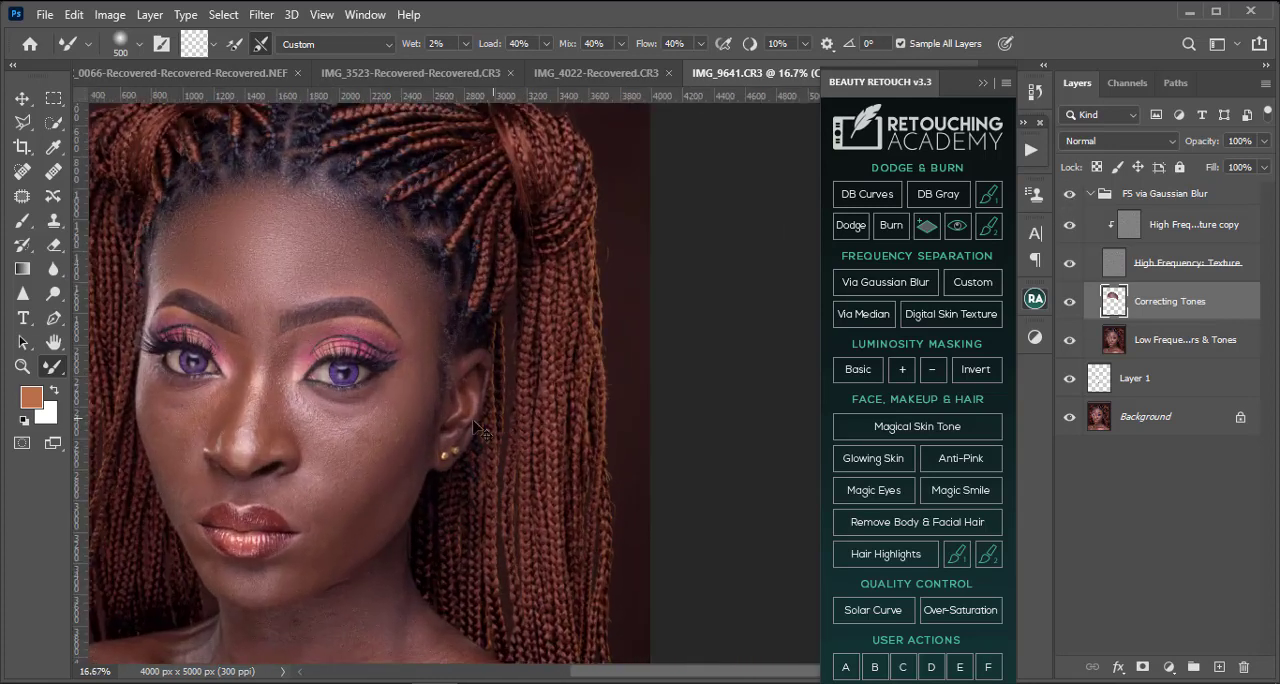
key(ctrl+plus)
drag(234, 405, 604, 437)
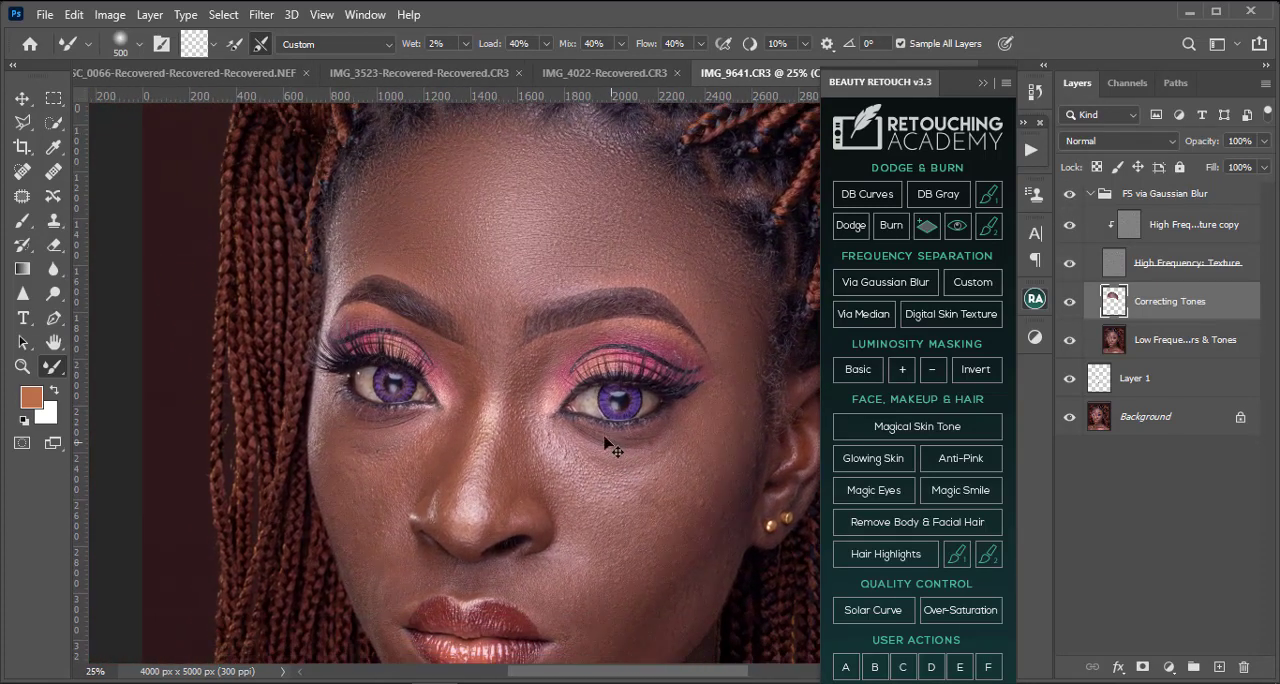
Step: Hide the High Frequency: Texture layer and blend the skin between the eyebrows with the Mixer Brush at 175 to 250 pixels
key(ctrl+plus)
key(ctrl+plus)
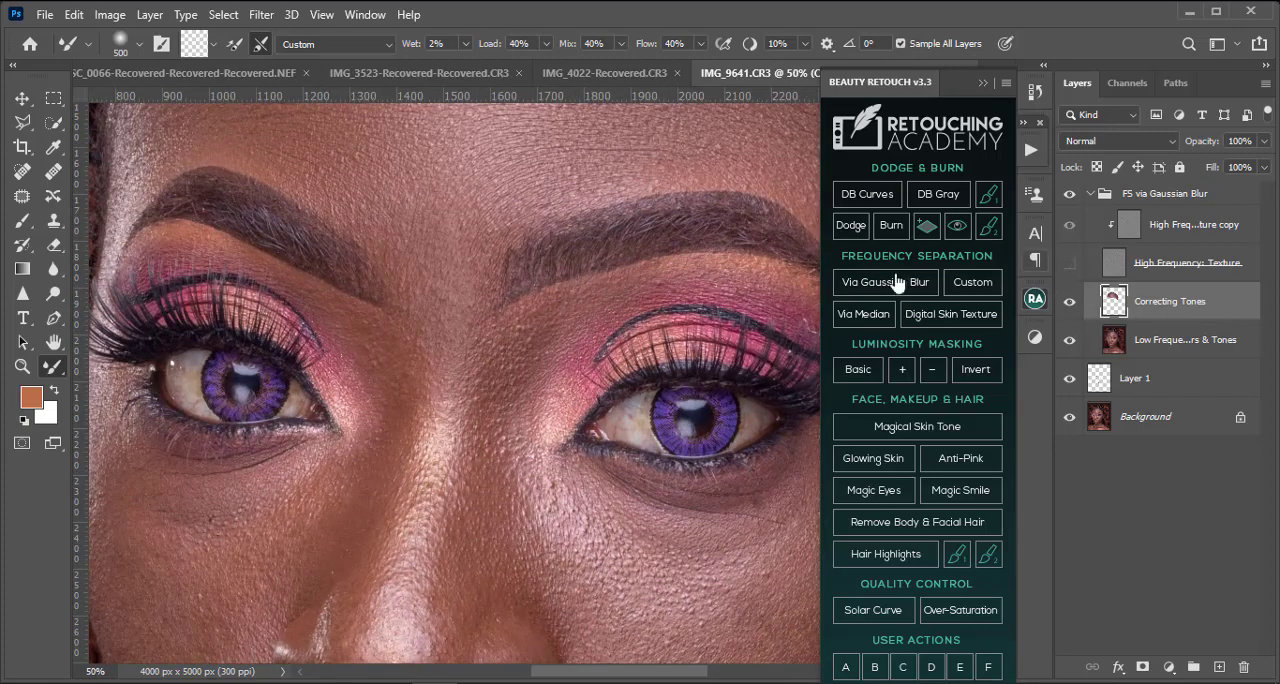
scroll(503, 286, up, 3)
key(bracketleft)
key(bracketleft)
key(bracketleft)
key(bracketleft)
key(bracketleft)
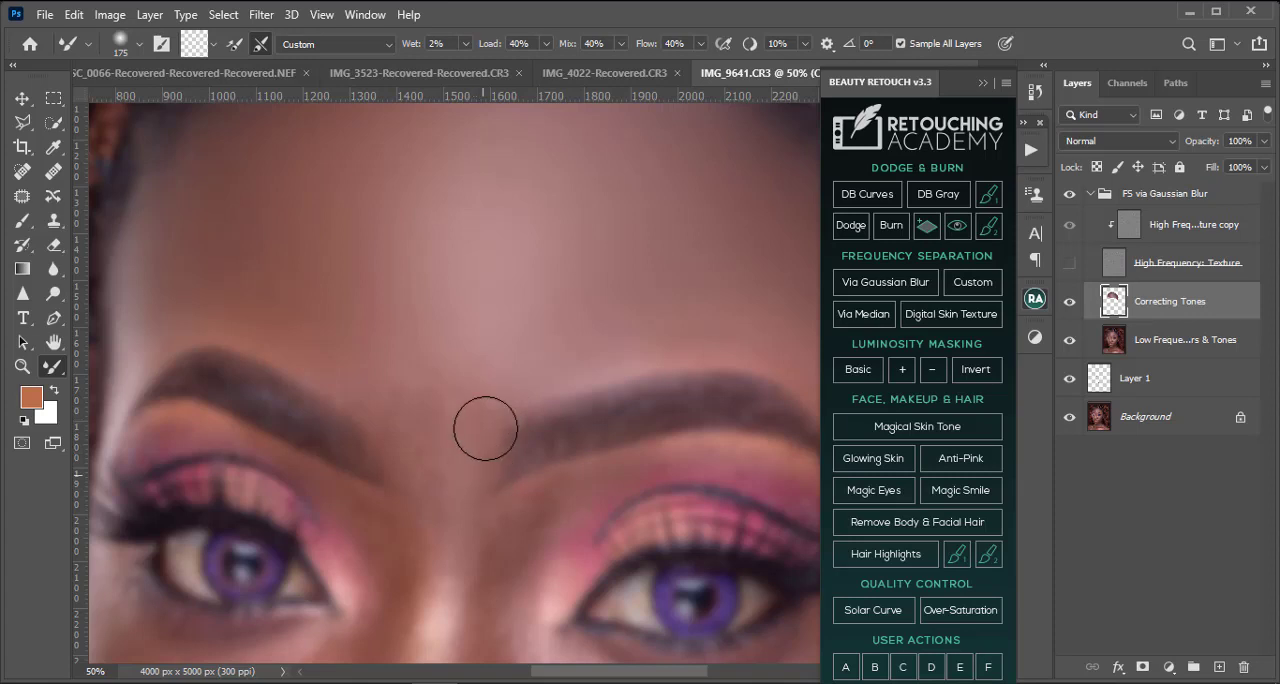
key(bracketright)
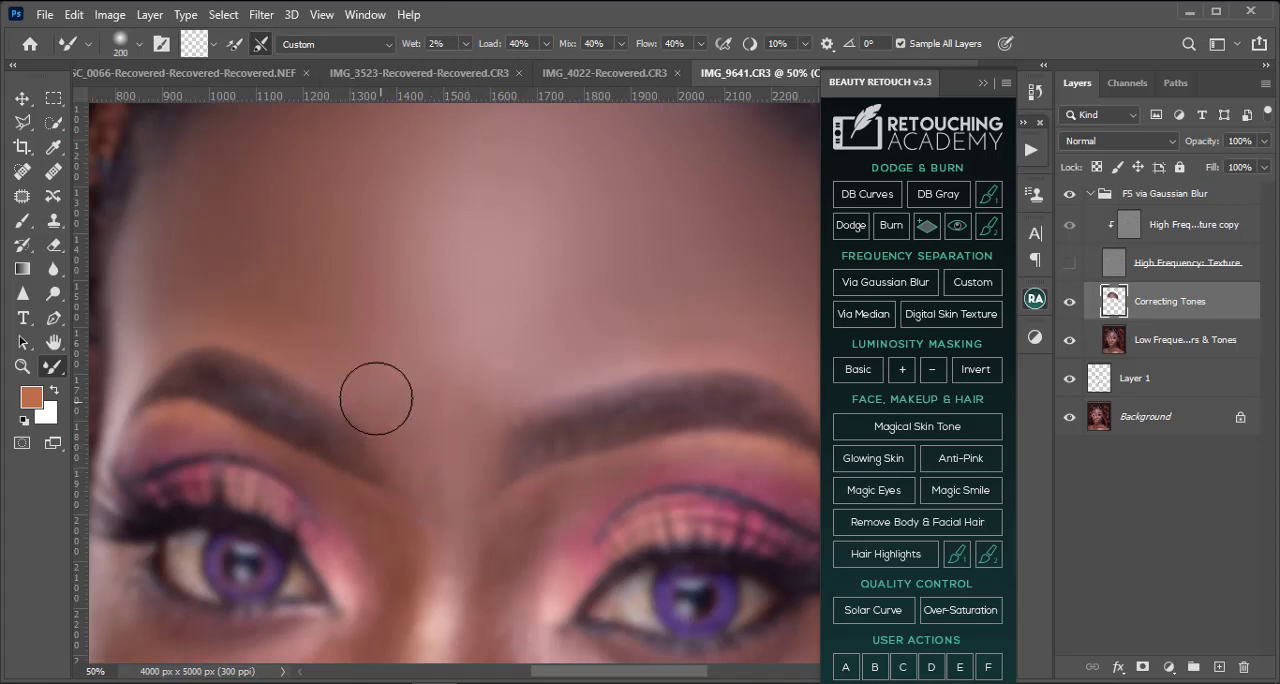
key(bracketright)
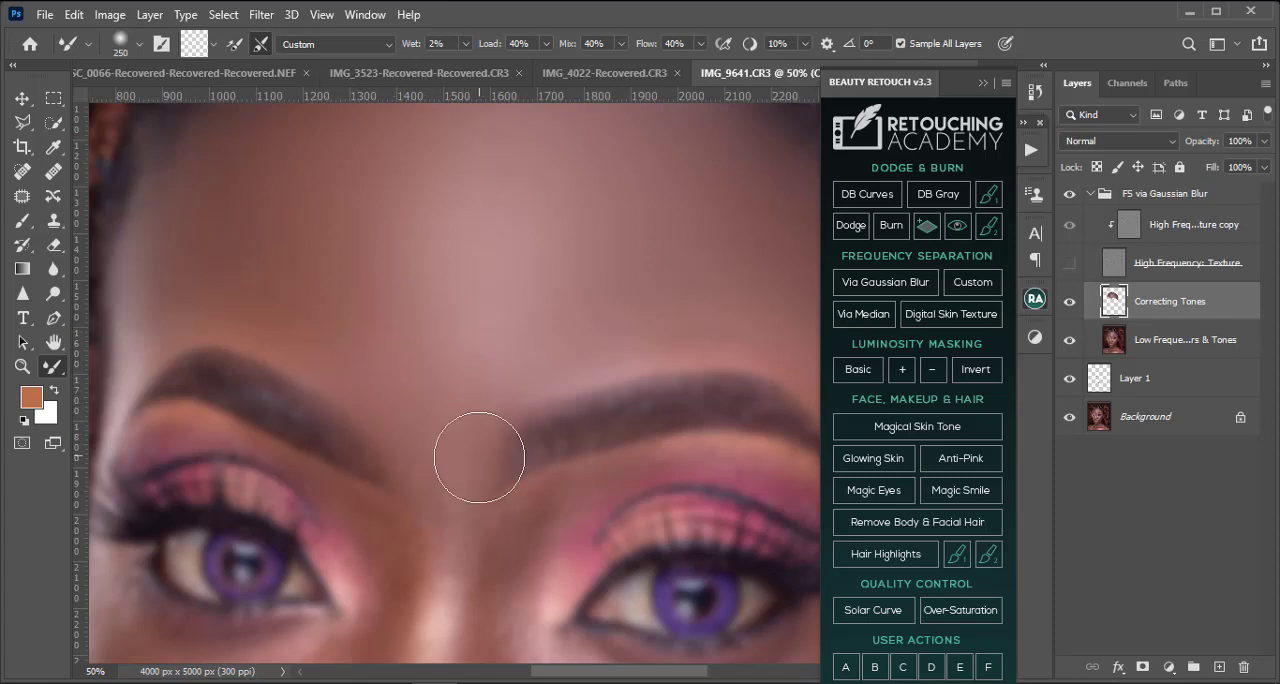
Step: Blend the tones from the inner right eyebrow down the side of the nose with the Mixer Brush at about 150 to 125 pixels
scroll(479, 457, down, 5)
key(bracketleft)
key(bracketleft)
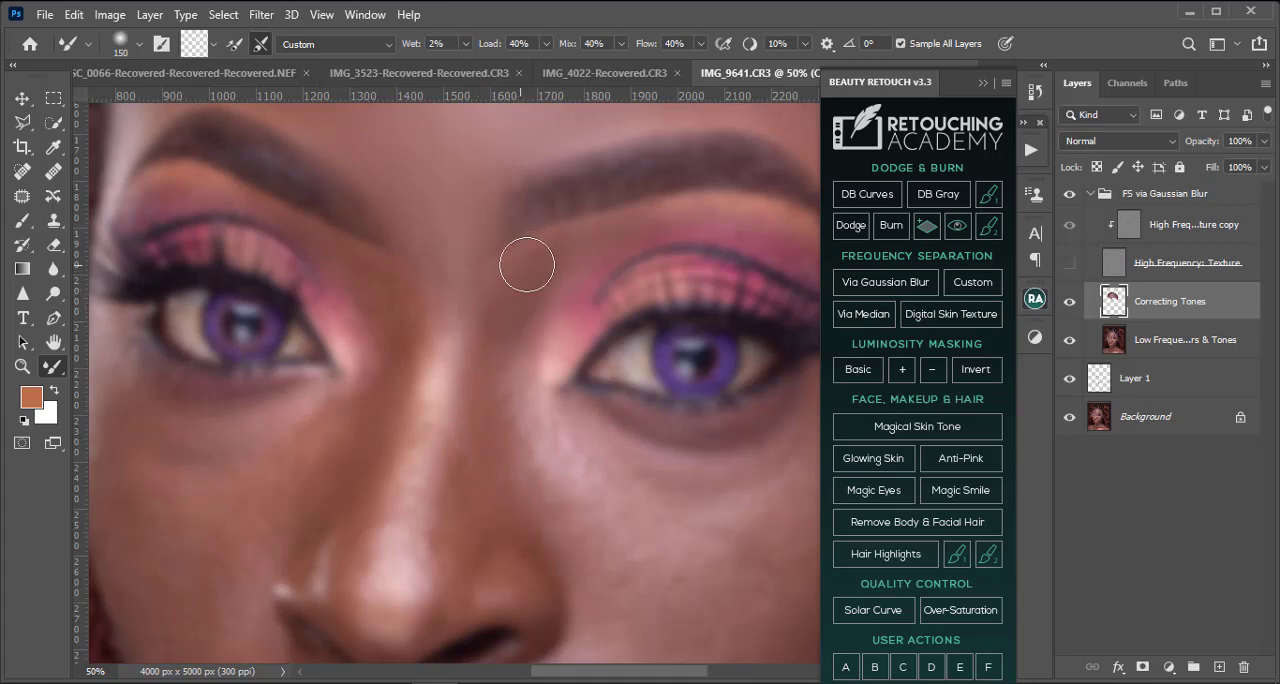
key(bracketright)
scroll(457, 521, down, 2)
key(bracketleft)
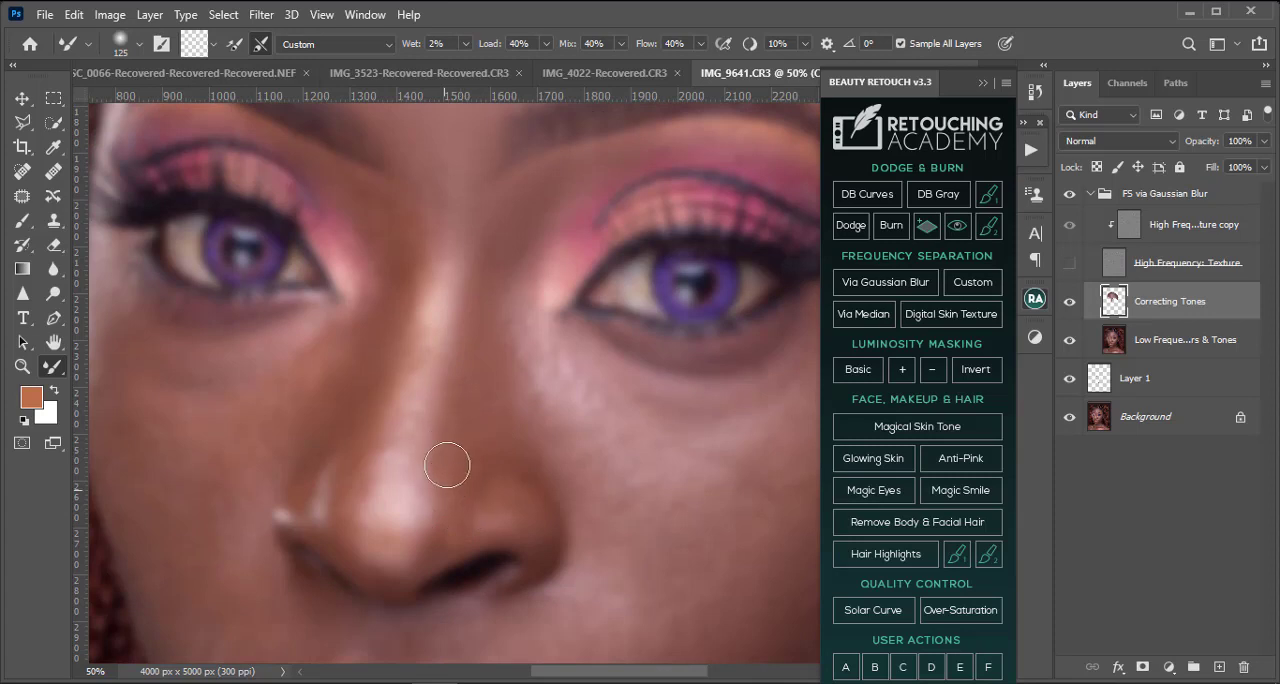
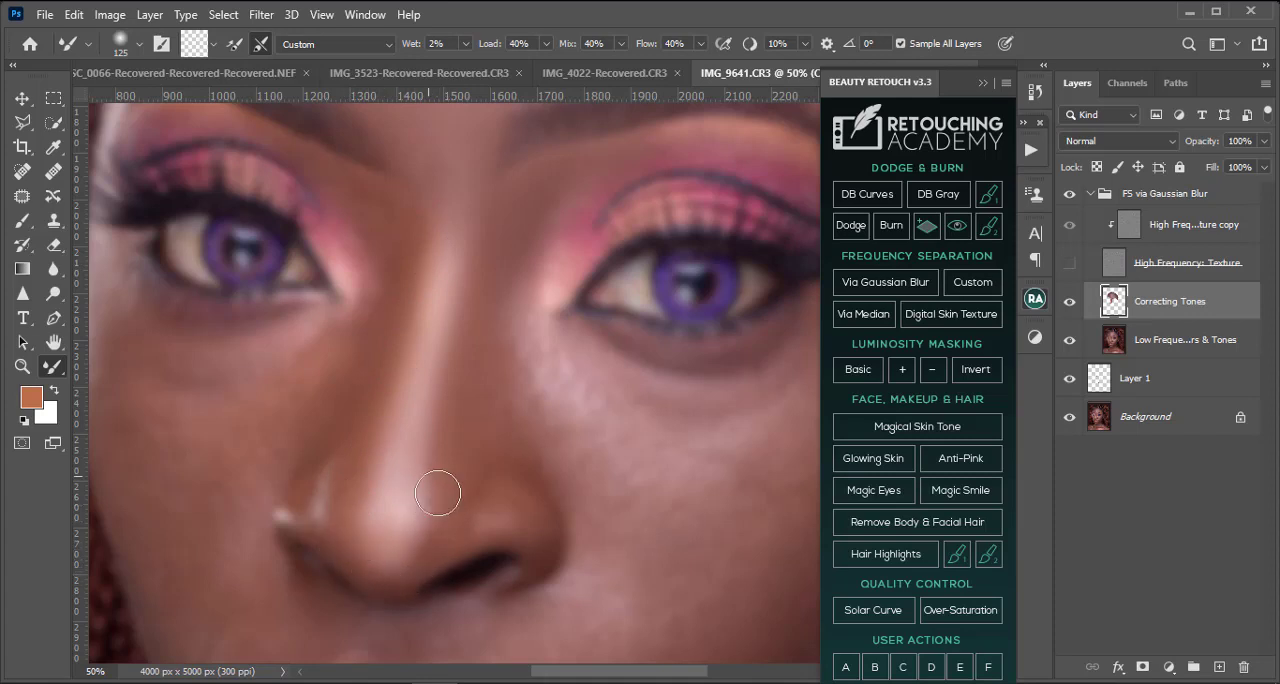
Step: Blend the tones around the nose tip and the inner corner of the left-hand eye with the Mixer Brush, reducing it to 80 pixels
key(bracketright)
key(bracketleft)
key(bracketleft)
scroll(270, 195, up, 2)
key(bracketleft)
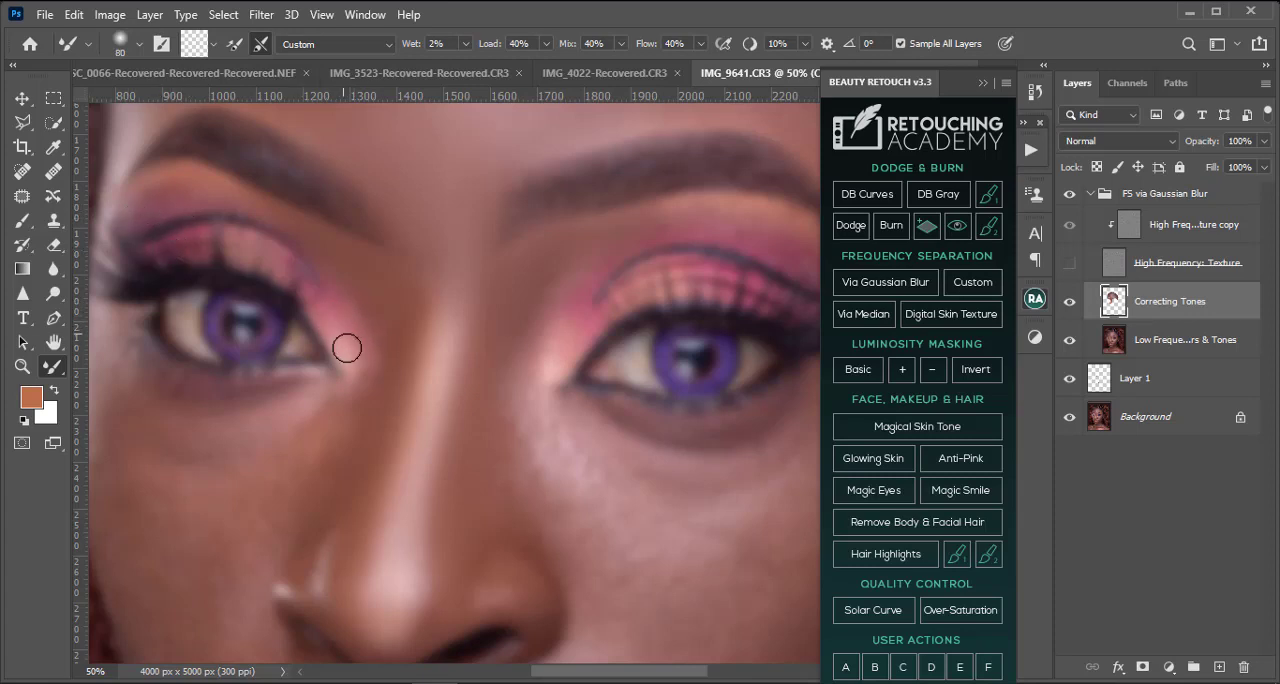
Step: Smooth the skin beneath the left-hand eye and across the upper cheek with the Mixer Brush at 150 to 250 pixels
key(bracketright)
scroll(351, 363, down, 2)
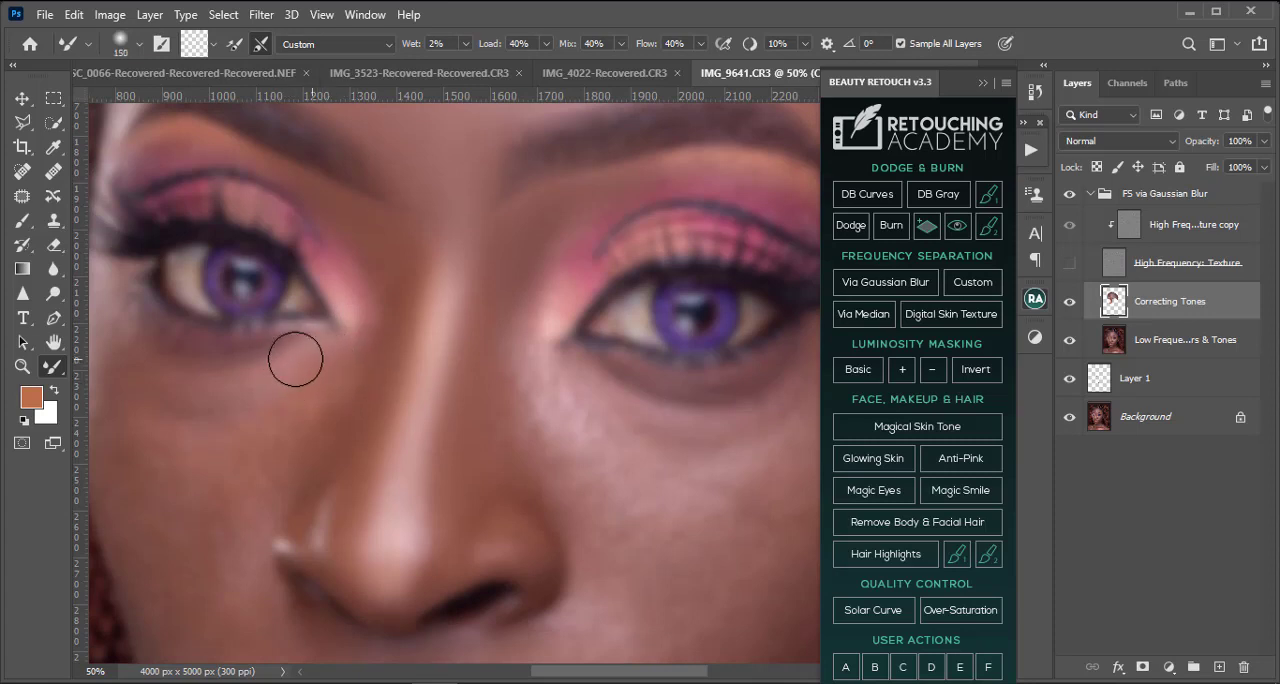
scroll(380, 370, down, 3)
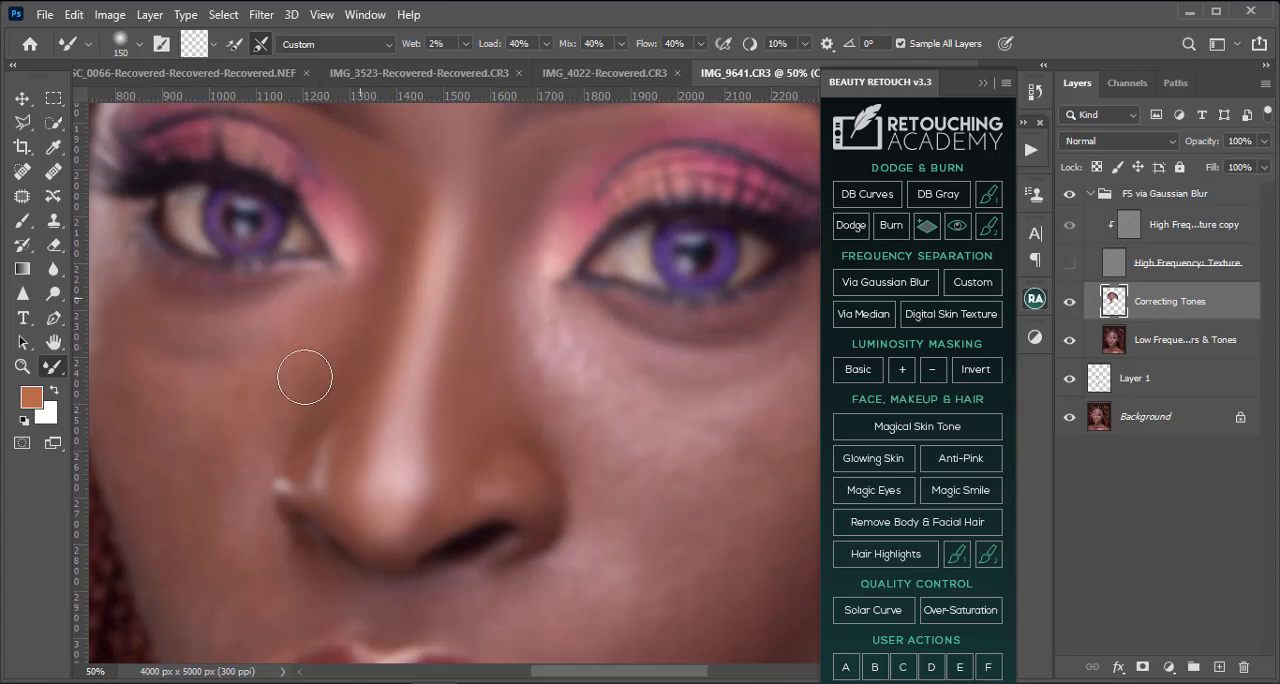
key(bracketright)
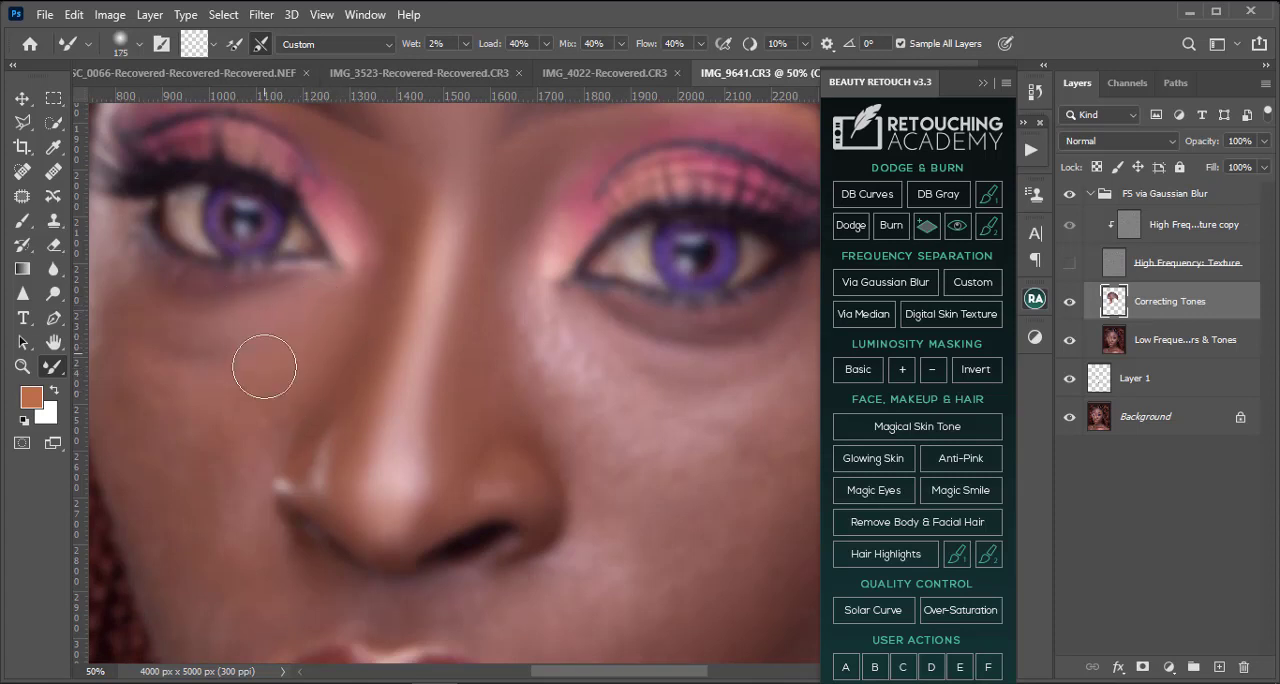
drag(266, 366, 355, 373)
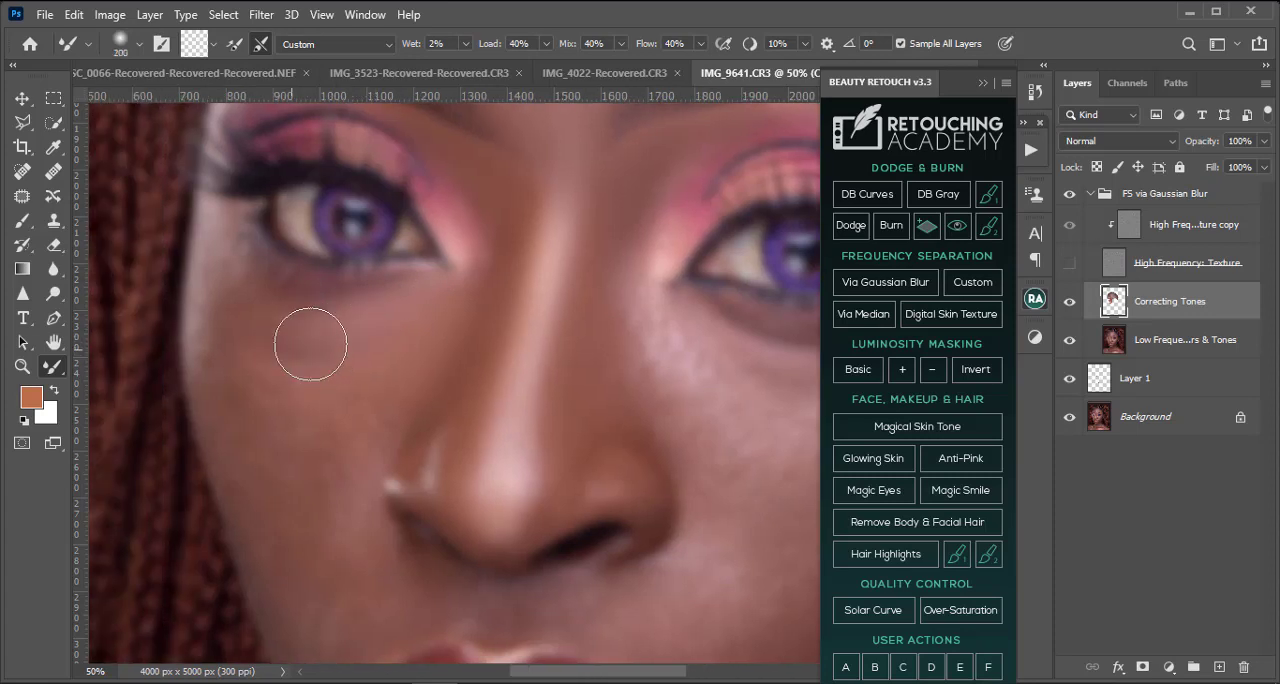
key(bracketright)
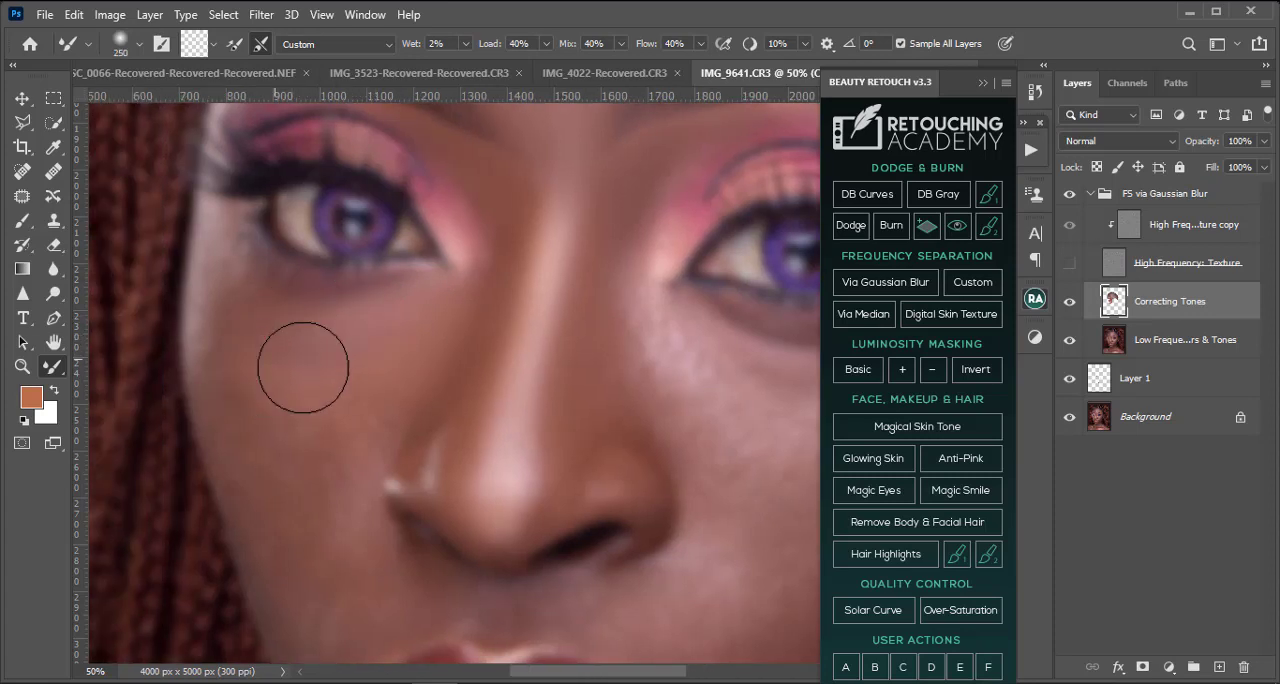
key(bracketleft)
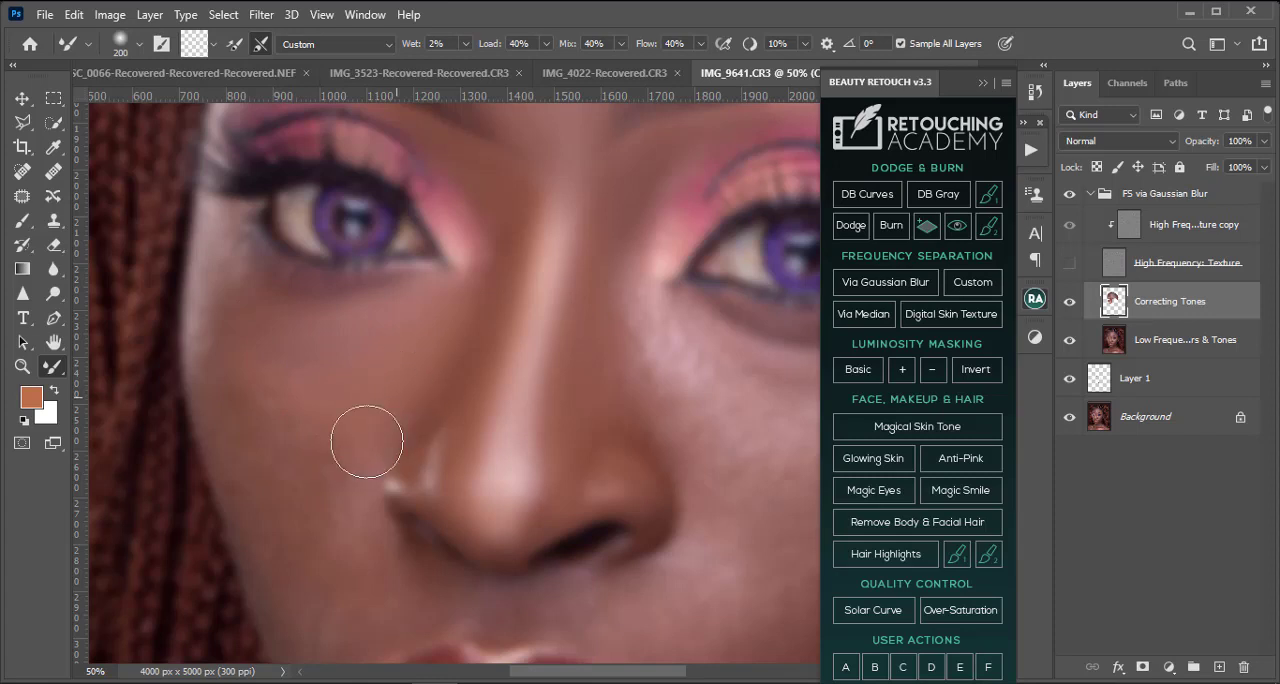
Step: Even out the left-hand cheek from its outer edge to beside the nostril with the Mixer Brush at about 125 to 200 pixels
mouse_move(367, 442)
mouse_down()
mouse_move(360, 398)
mouse_move(323, 385)
mouse_move(355, 514)
mouse_move(330, 471)
mouse_move(373, 449)
mouse_move(296, 429)
mouse_move(303, 457)
mouse_move(265, 444)
mouse_move(235, 333)
mouse_move(227, 378)
mouse_move(222, 287)
mouse_move(246, 398)
mouse_move(223, 349)
mouse_up()
key(bracketleft)
mouse_move(229, 414)
mouse_down()
mouse_move(273, 493)
mouse_move(283, 552)
mouse_up()
scroll(314, 398, down, 2)
key(bracketright)
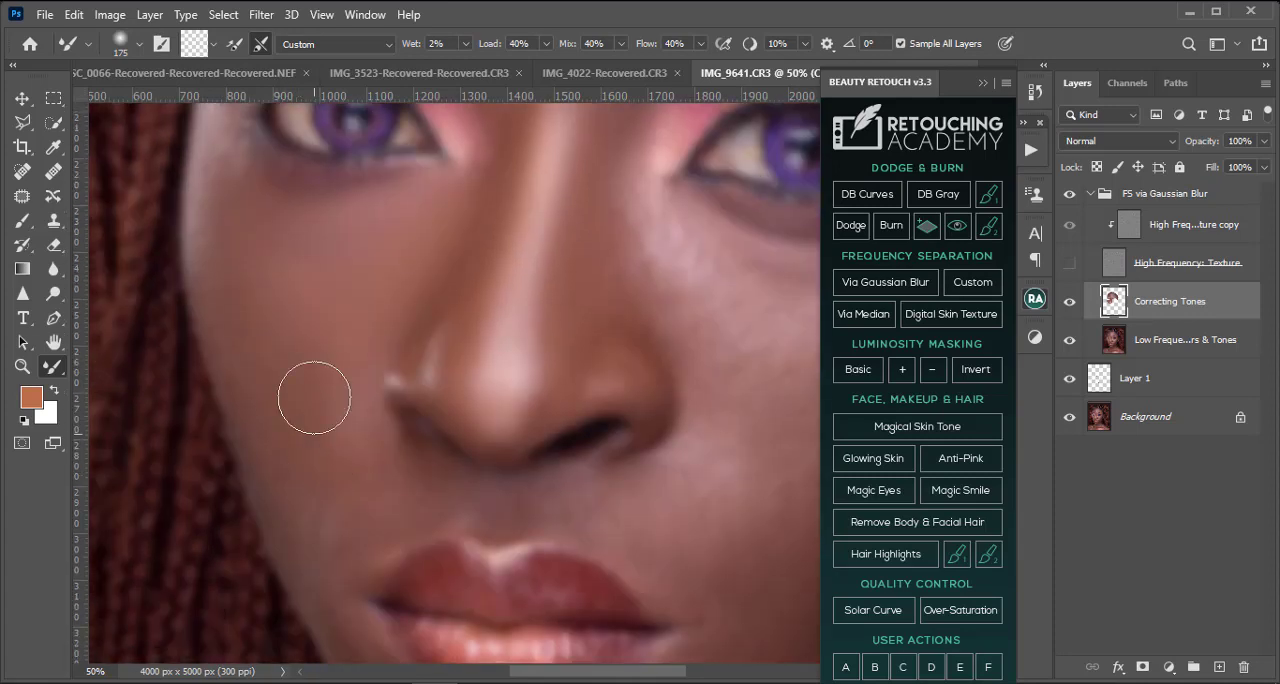
mouse_move(314, 398)
mouse_down()
mouse_move(337, 359)
mouse_move(347, 409)
mouse_move(306, 382)
mouse_move(263, 295)
mouse_move(283, 400)
mouse_move(316, 440)
mouse_move(340, 364)
mouse_up()
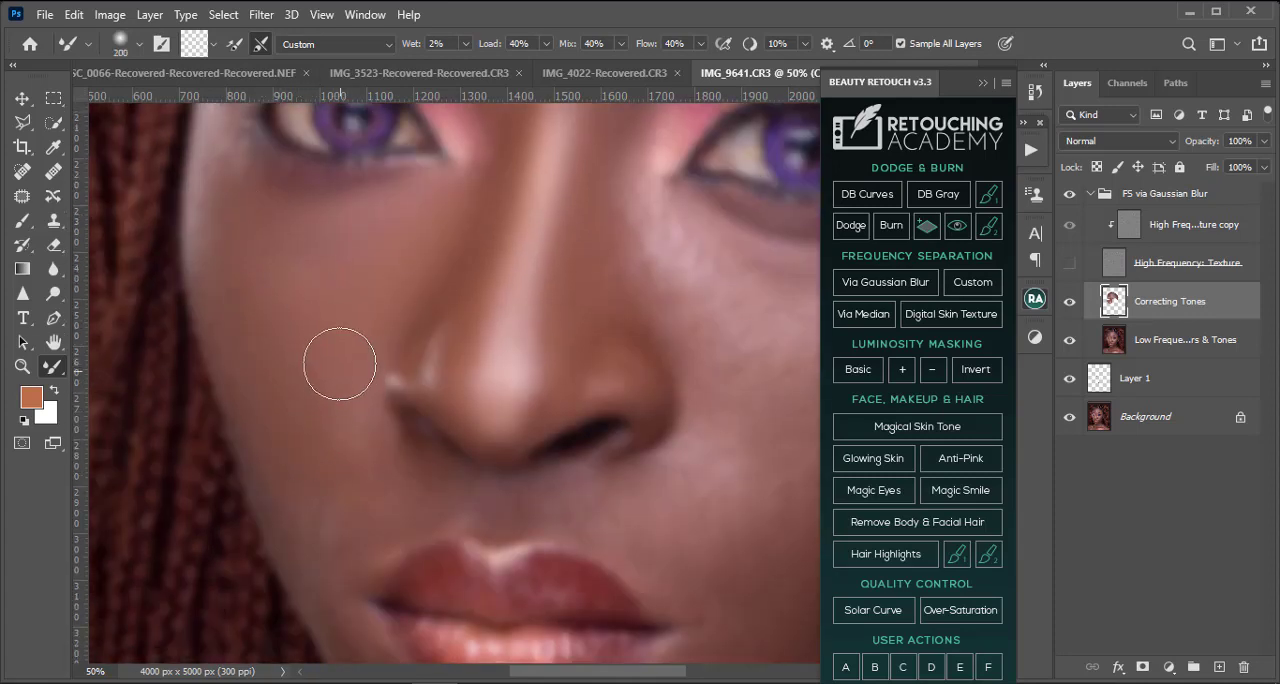
key(bracketleft)
scroll(214, 194, up, 3)
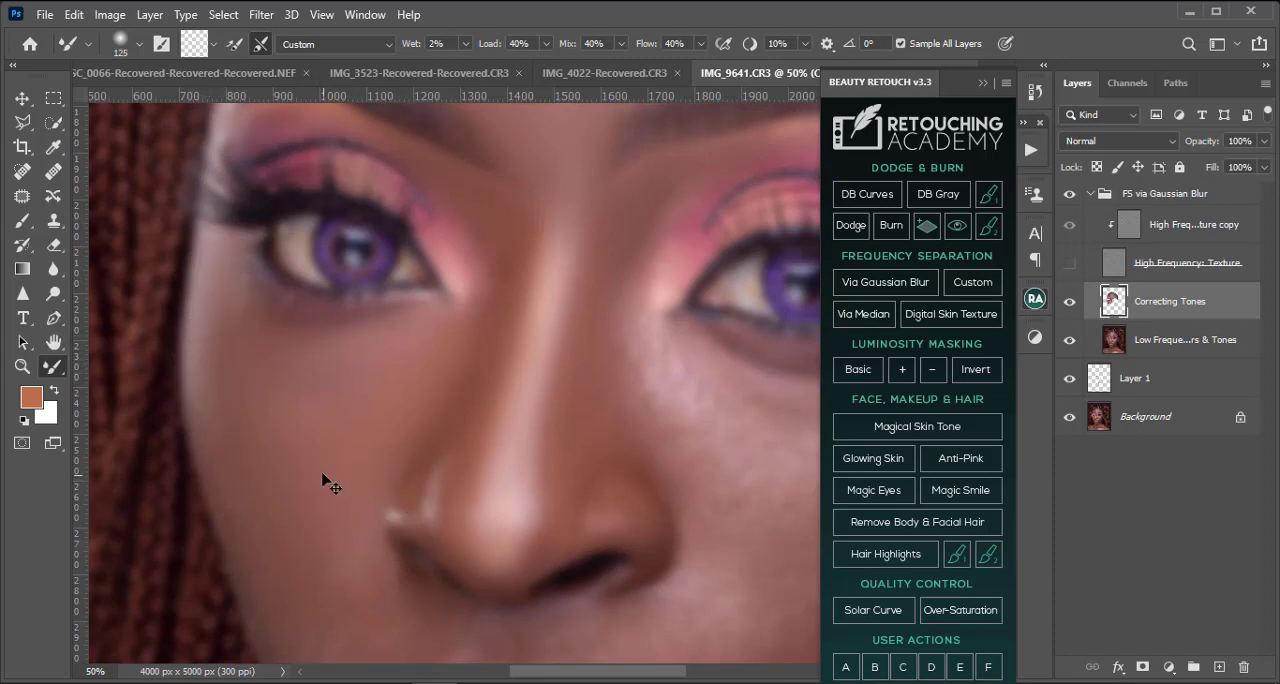
Step: Blend the highlight across the lower and middle forehead with the Mixer Brush enlarged to 500 pixels
key(ctrl+minus)
key(ctrl+minus)
key(ctrl+minus)
key(ctrl+plus)
key(ctrl+plus)
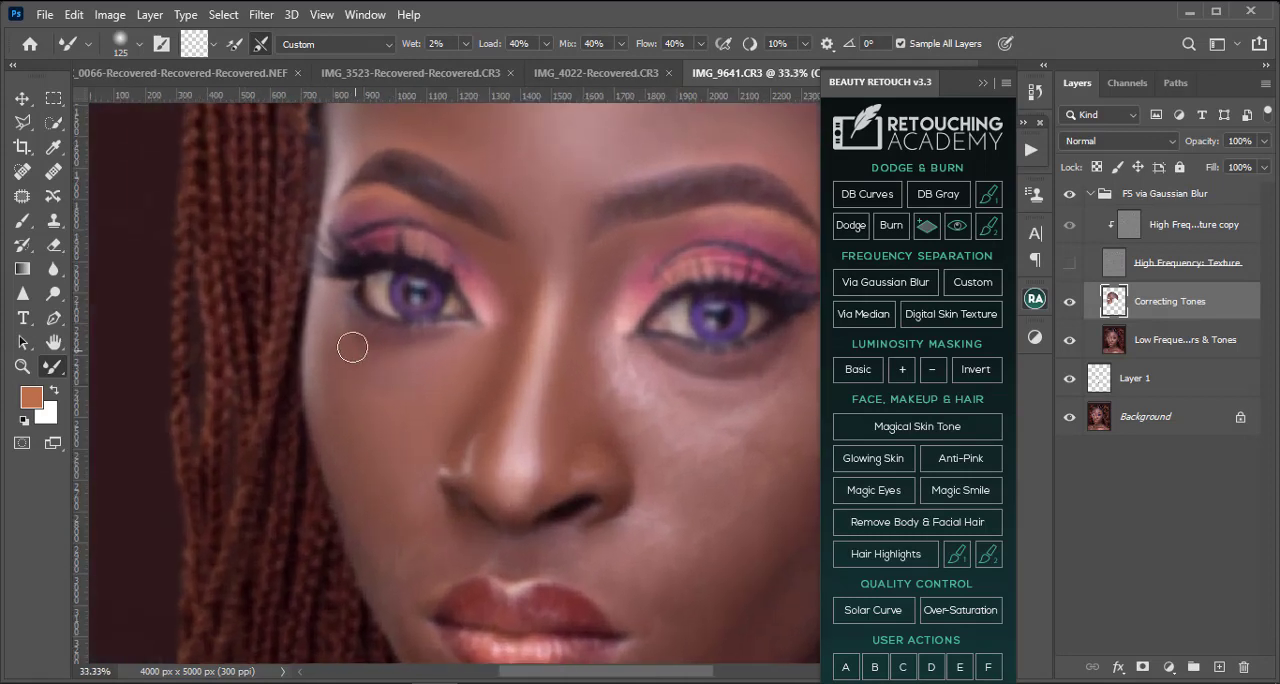
key(ctrl+minus)
key(ctrl+minus)
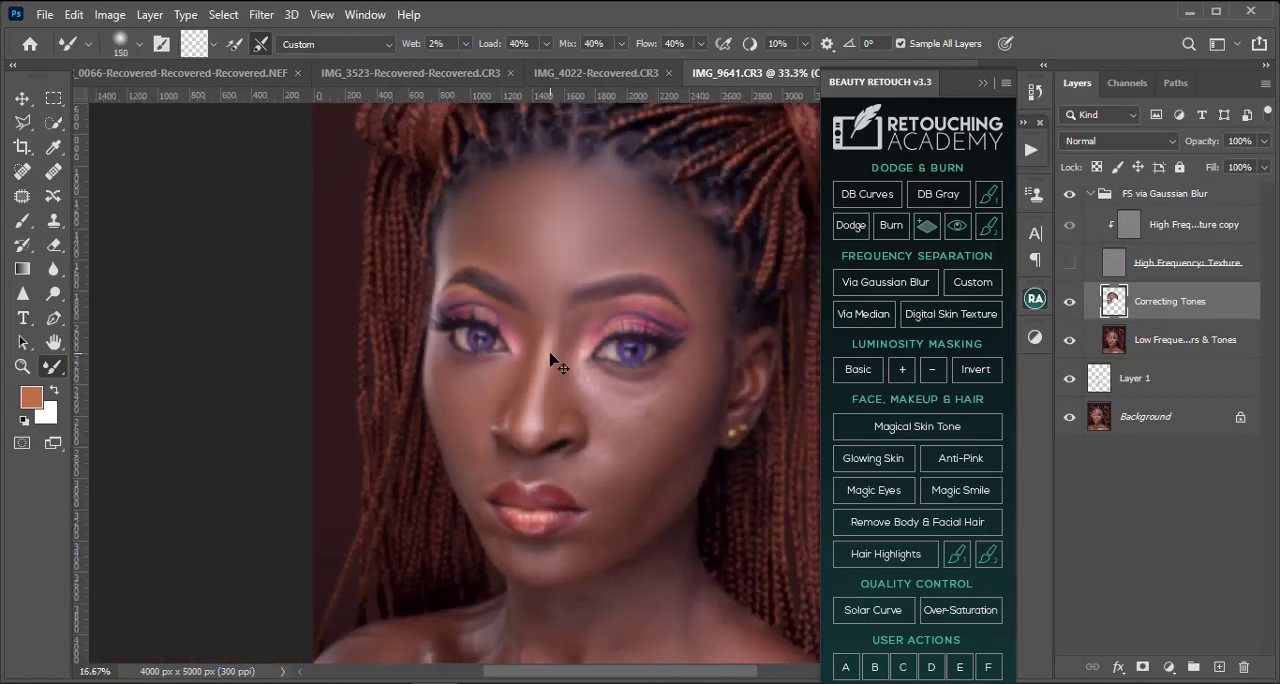
key(ctrl+plus)
key(bracketright)
key(bracketright)
key(bracketright)
key(bracketright)
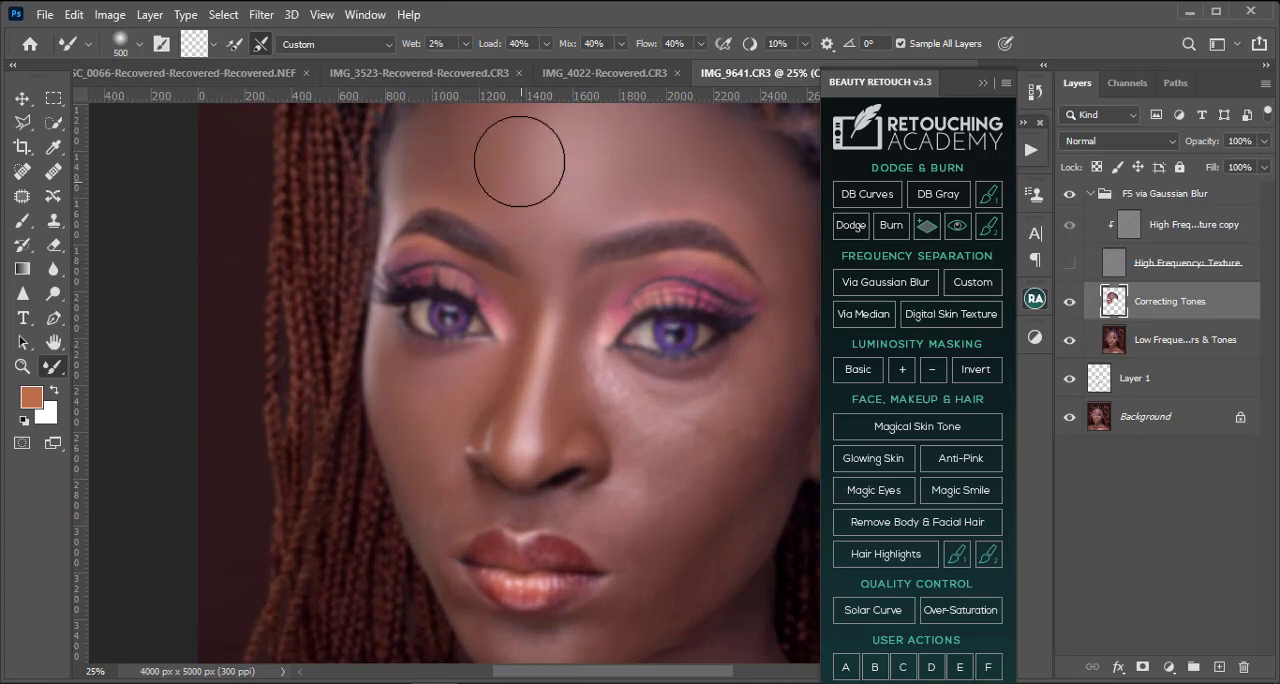
mouse_move(511, 162)
mouse_down()
mouse_move(517, 146)
mouse_move(498, 156)
mouse_up()
drag(591, 203, 597, 195)
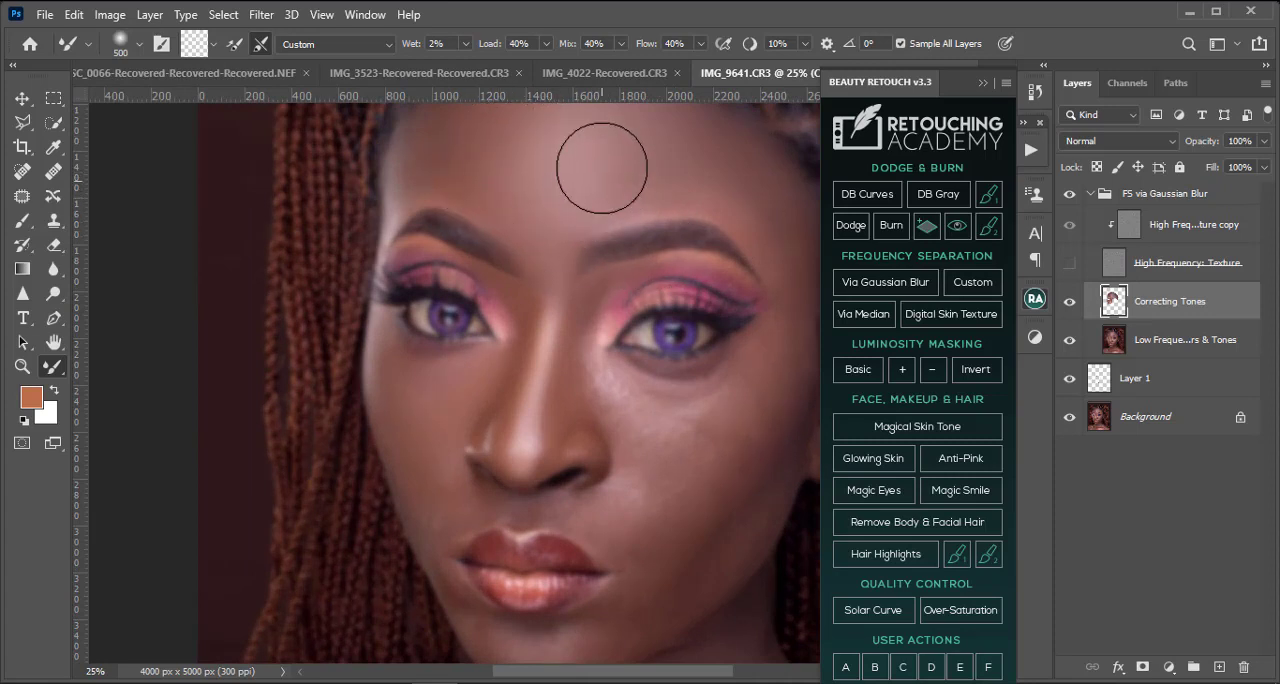
scroll(629, 198, up, 2)
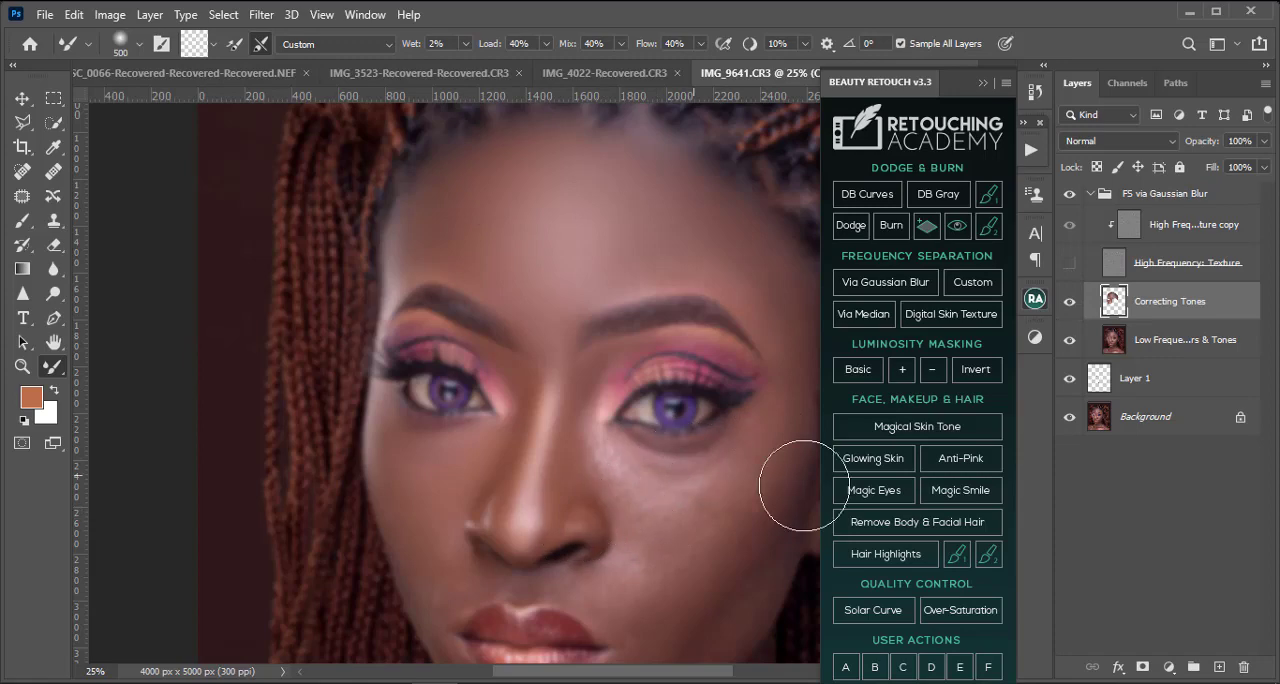
Step: Show the High Frequency: Texture layer and examine the smoothed forehead, nose and cheek at several magnifications
click(1068, 263)
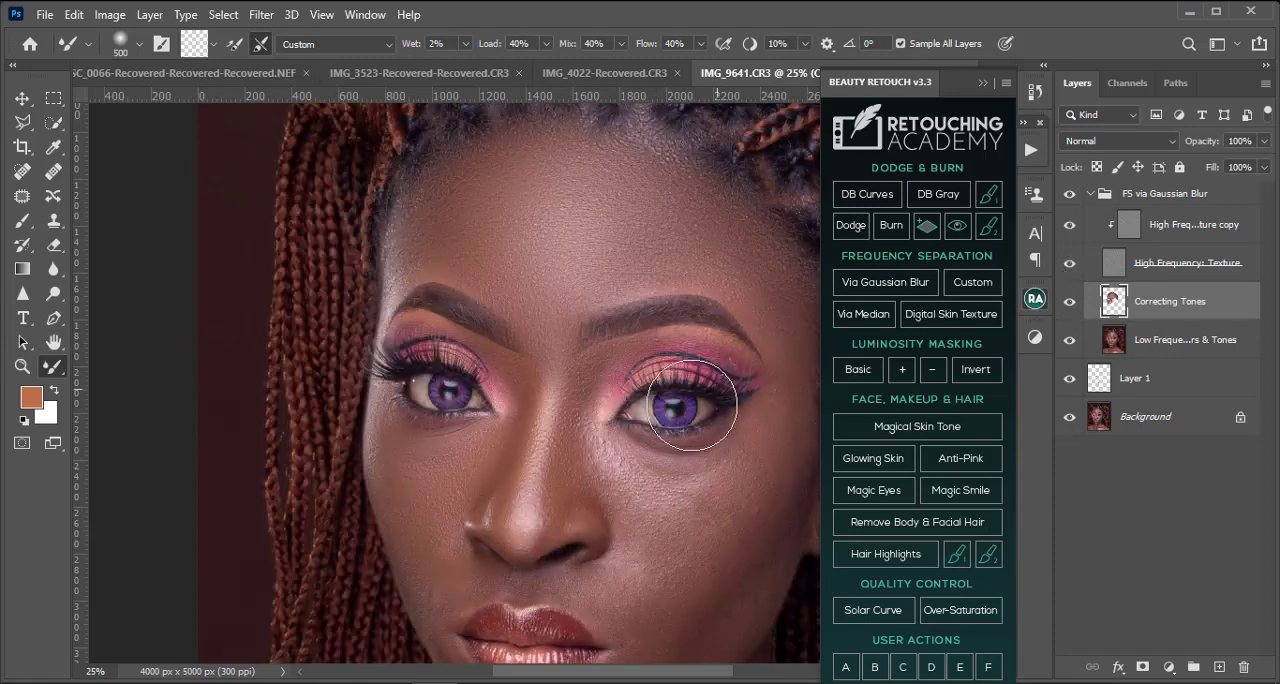
scroll(573, 505, down, 3)
key(ctrl+plus)
key(ctrl+plus)
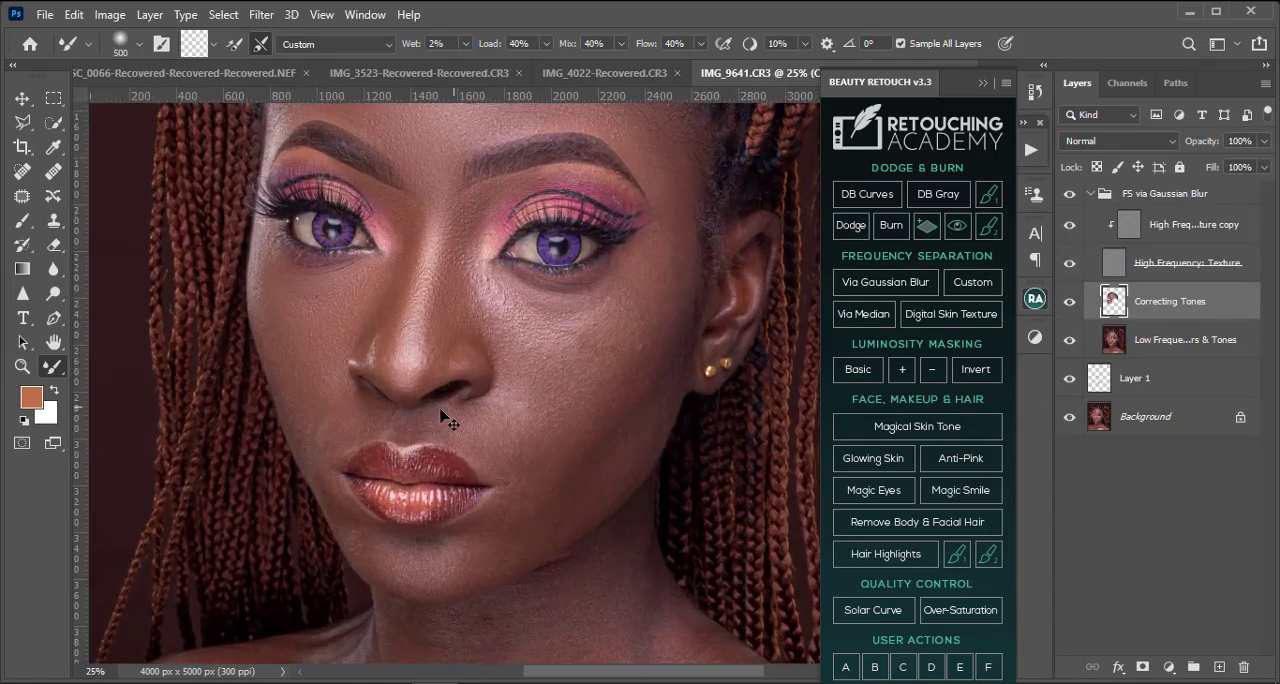
key(ctrl+minus)
key(ctrl+minus)
key(ctrl+minus)
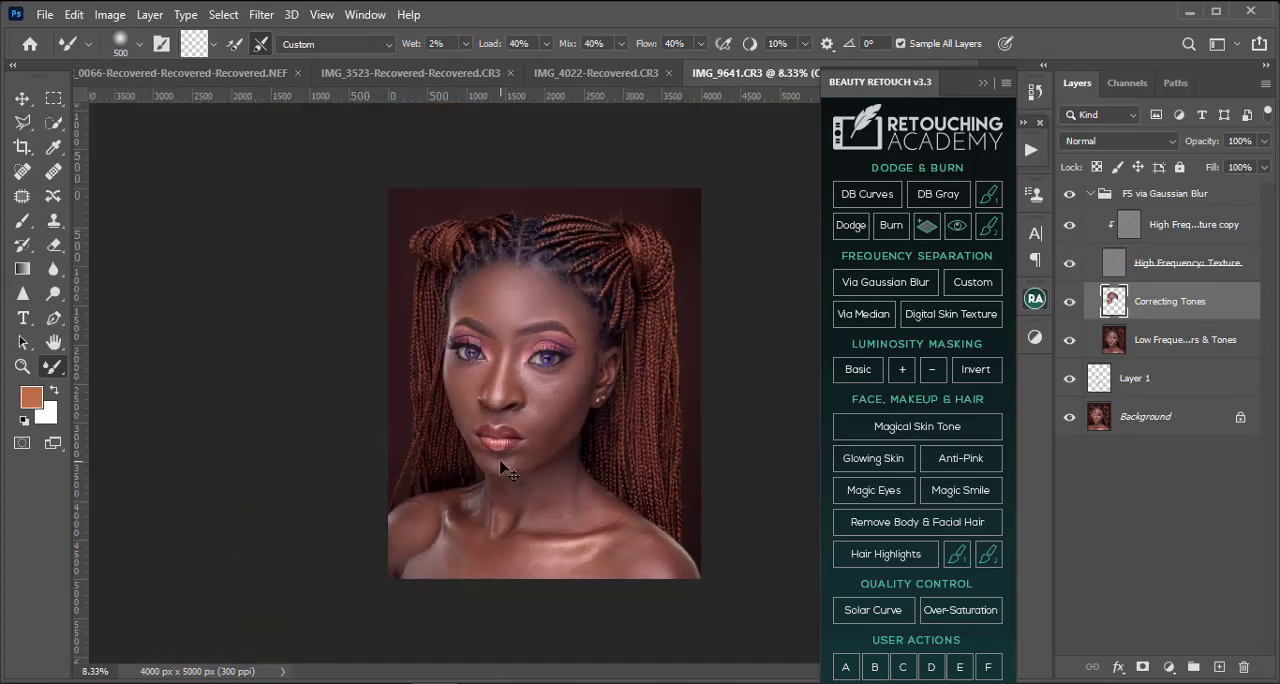
scroll(503, 468, up, 4)
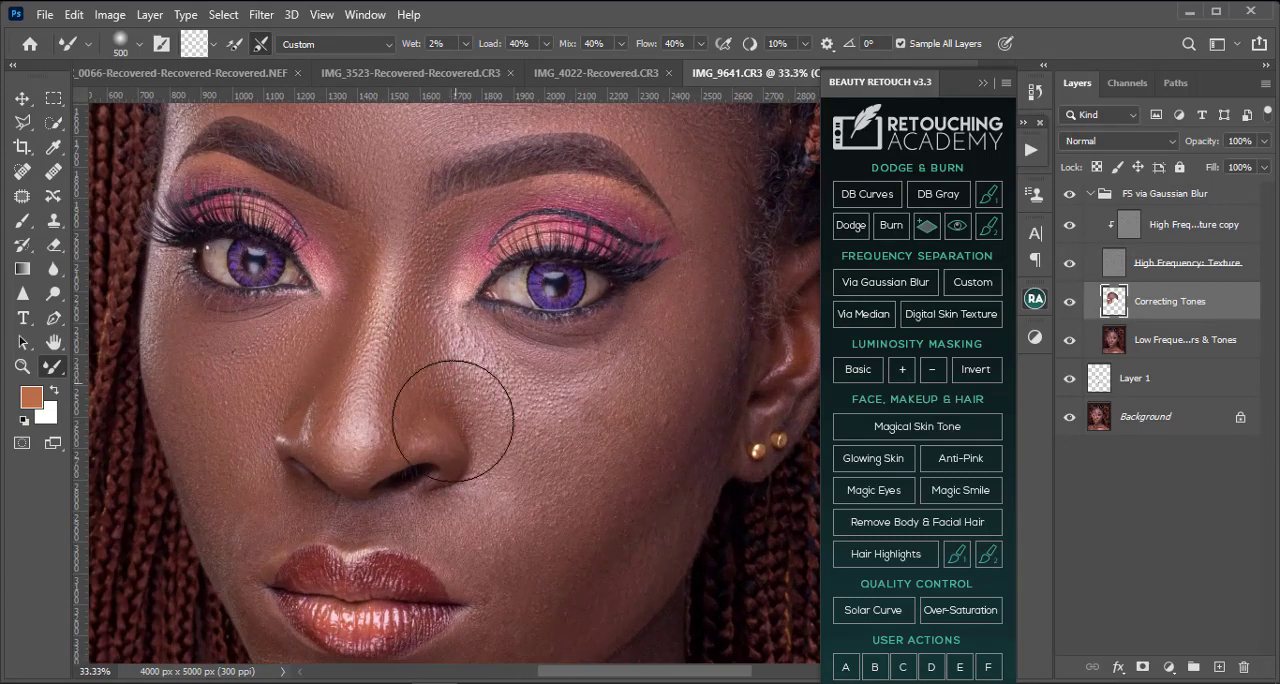
scroll(453, 420, up, 2)
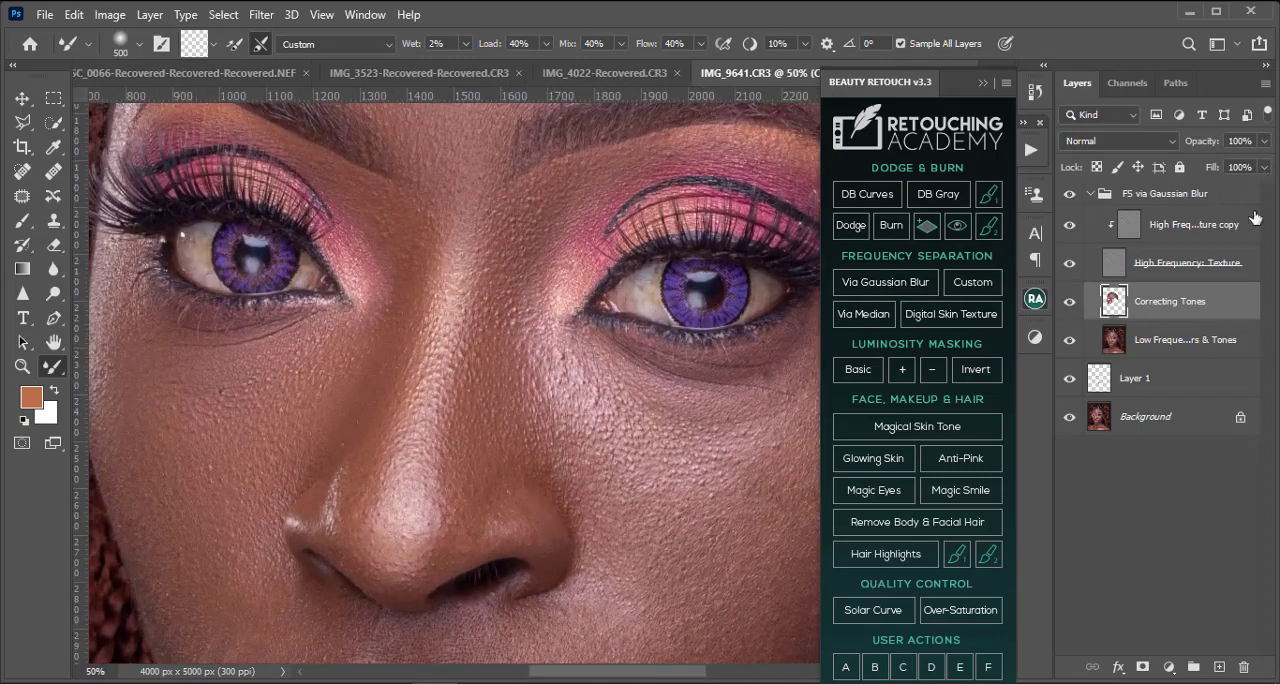
Step: Hide the High Frequency: Texture layer and blend the nose tones from the tip up its sides with the Mixer Brush at 100 to 150 pixels
click(1069, 262)
scroll(406, 314, down, 3)
key(bracketleft)
key(bracketleft)
key(bracketleft)
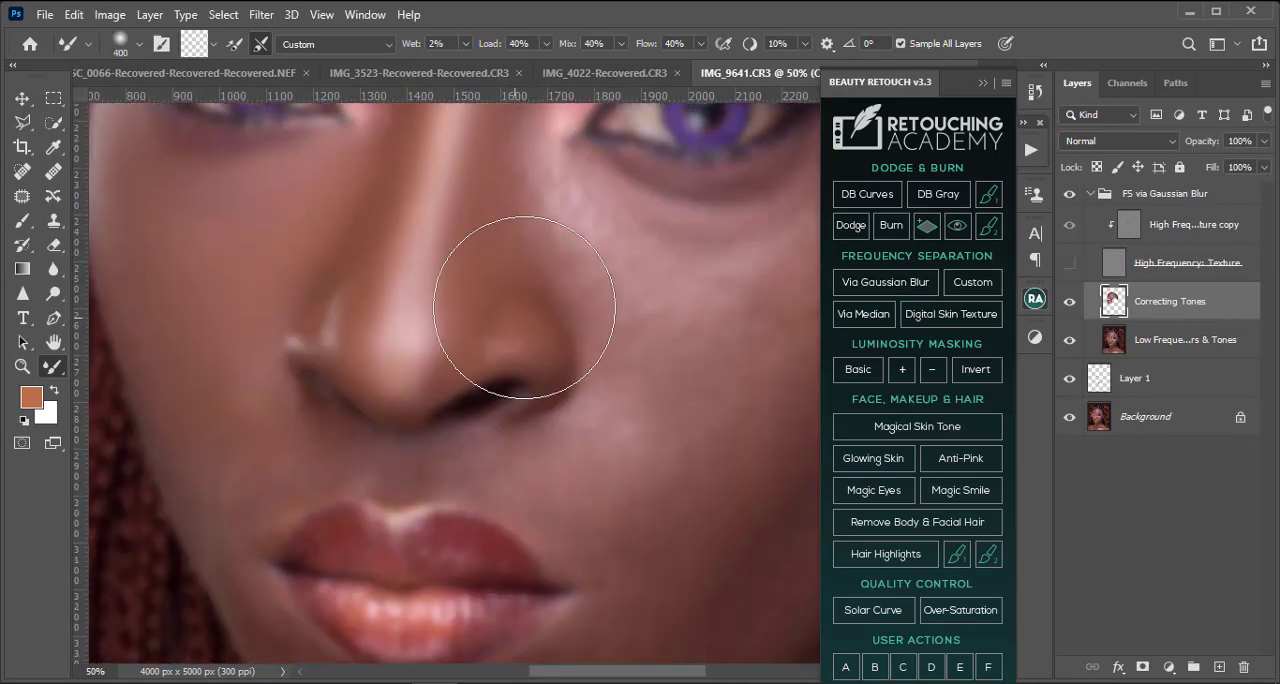
key(bracketleft)
key(bracketleft)
key(bracketleft)
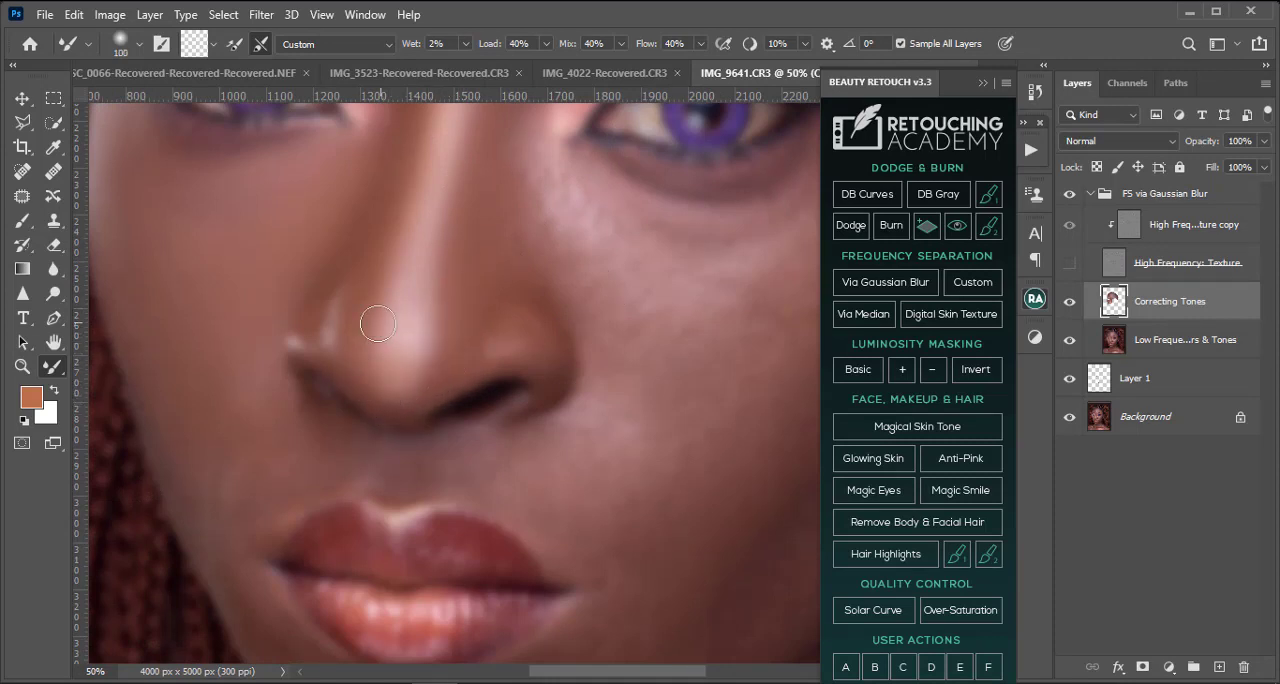
scroll(536, 289, up, 2)
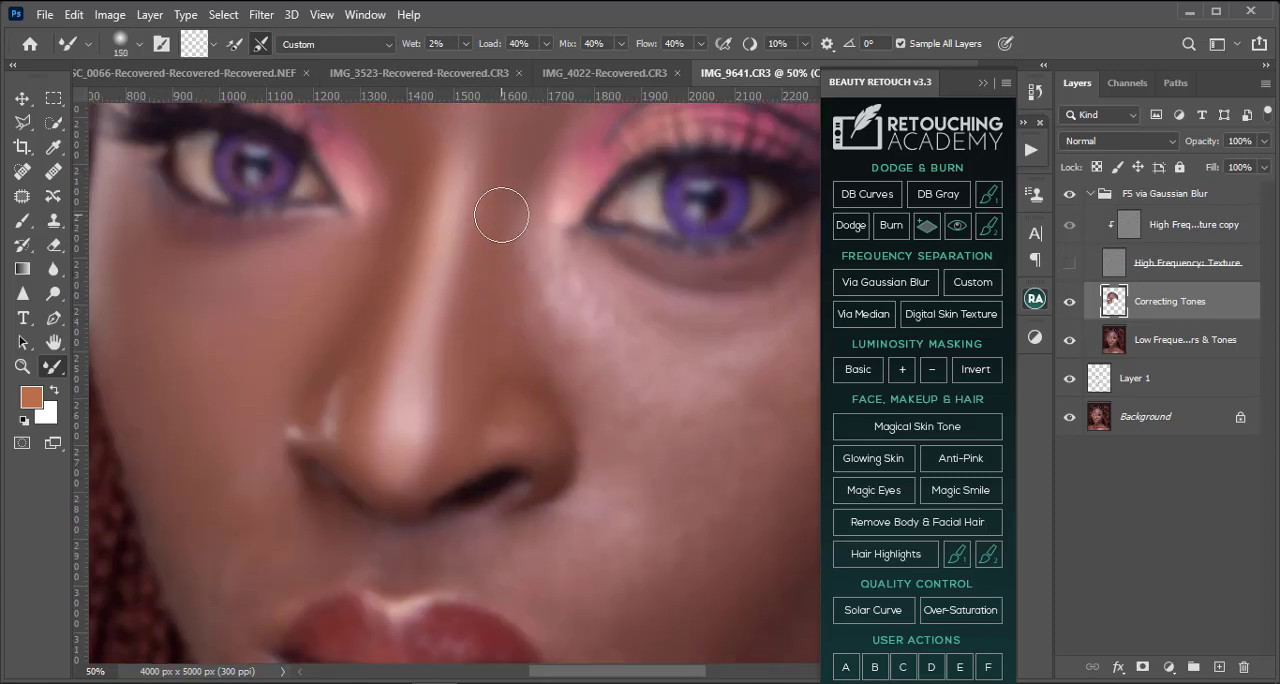
Step: Smooth the eyeshadow from the right-hand eye's inner lid to its outer corner and brow bone with the Mixer Brush at 40 to 90 pixels
scroll(589, 164, up, 2)
key(bracketleft)
key(bracketleft)
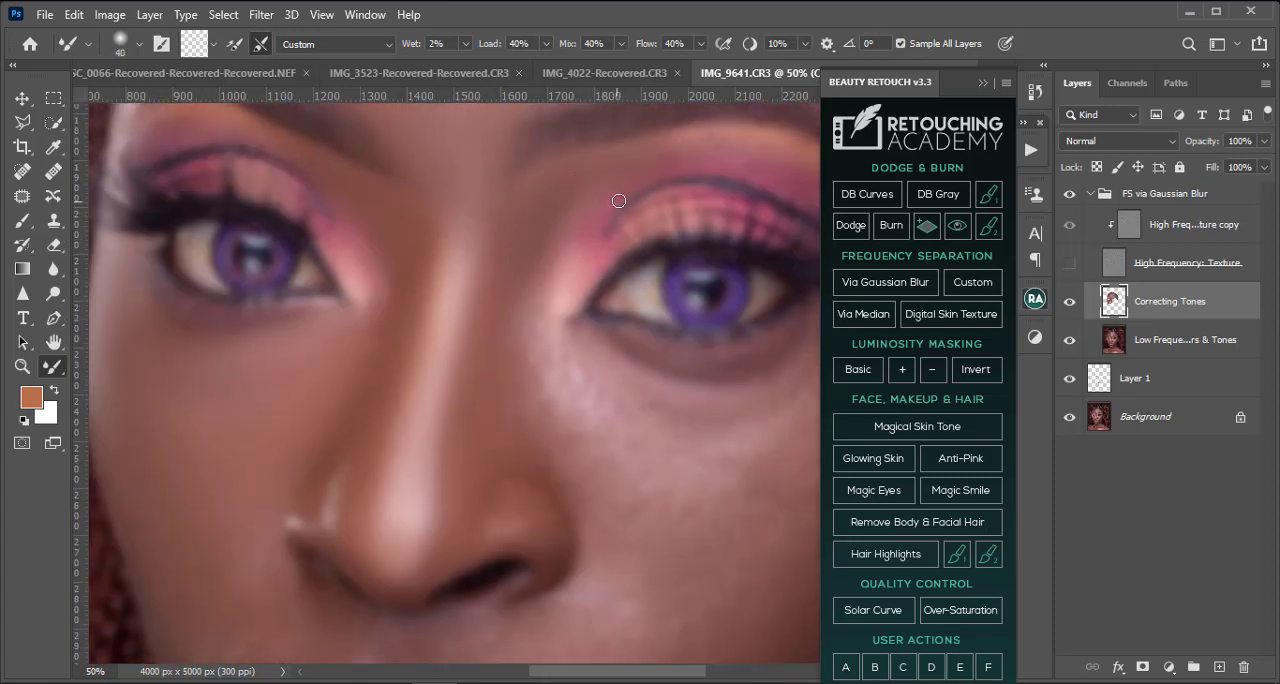
drag(745, 172, 618, 162)
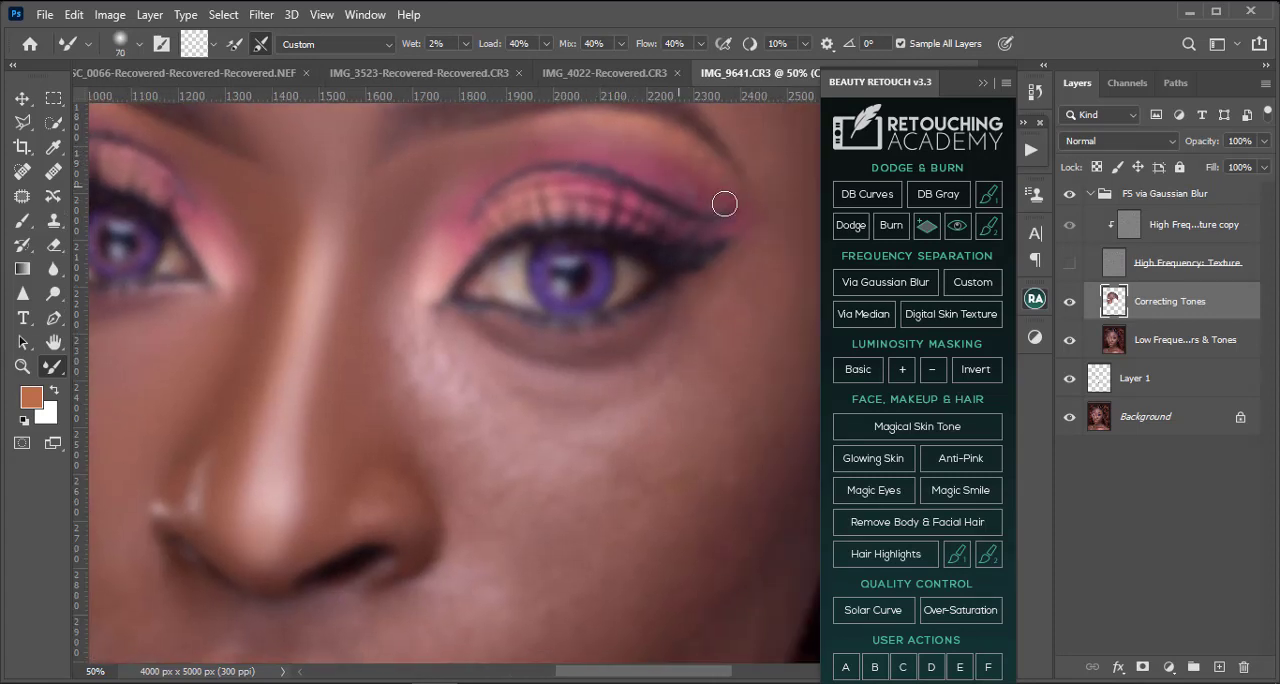
scroll(595, 165, up, 2)
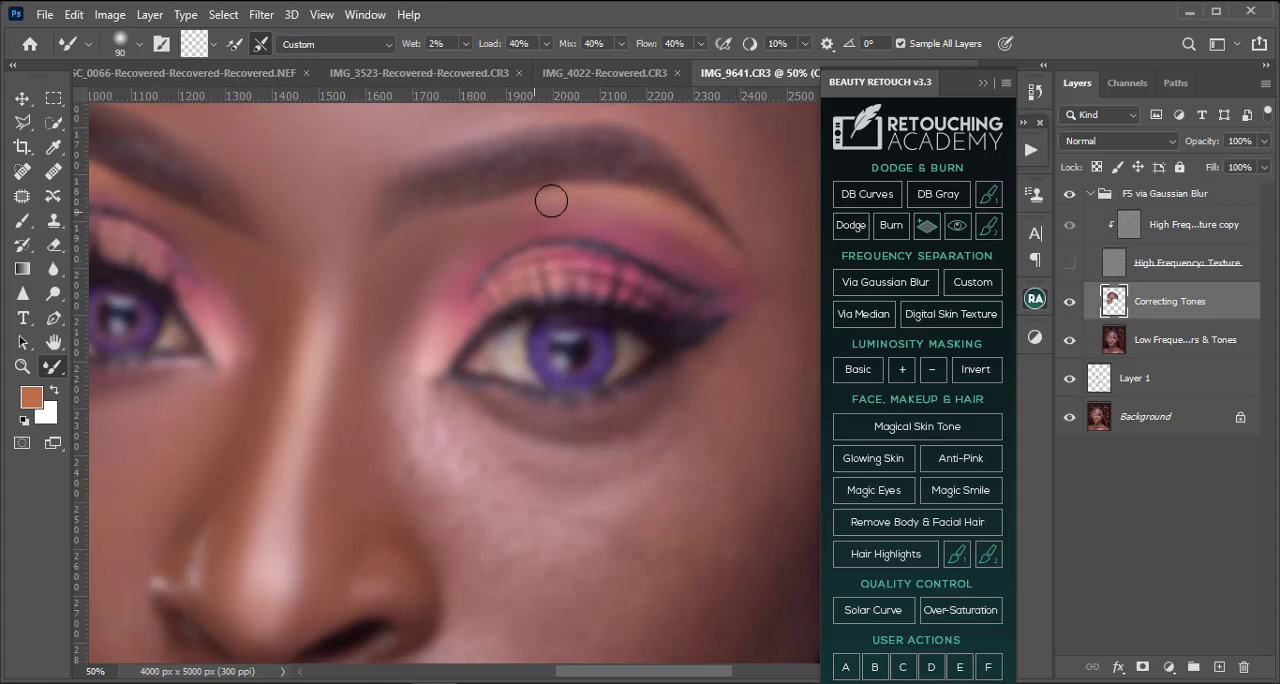
Step: Smooth the under-eye crease and bright patch beside the nose below the right-hand eye with the Mixer Brush at 175 to 250 pixels
scroll(450, 240, down, 3)
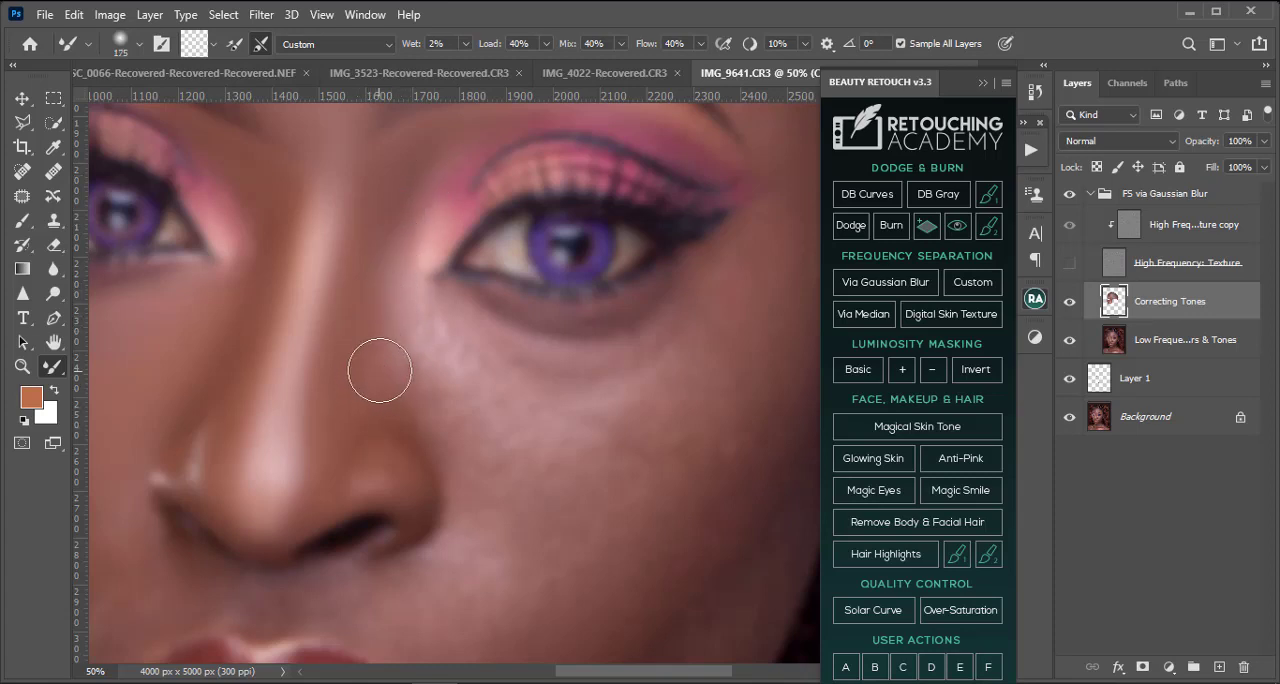
key(bracketright)
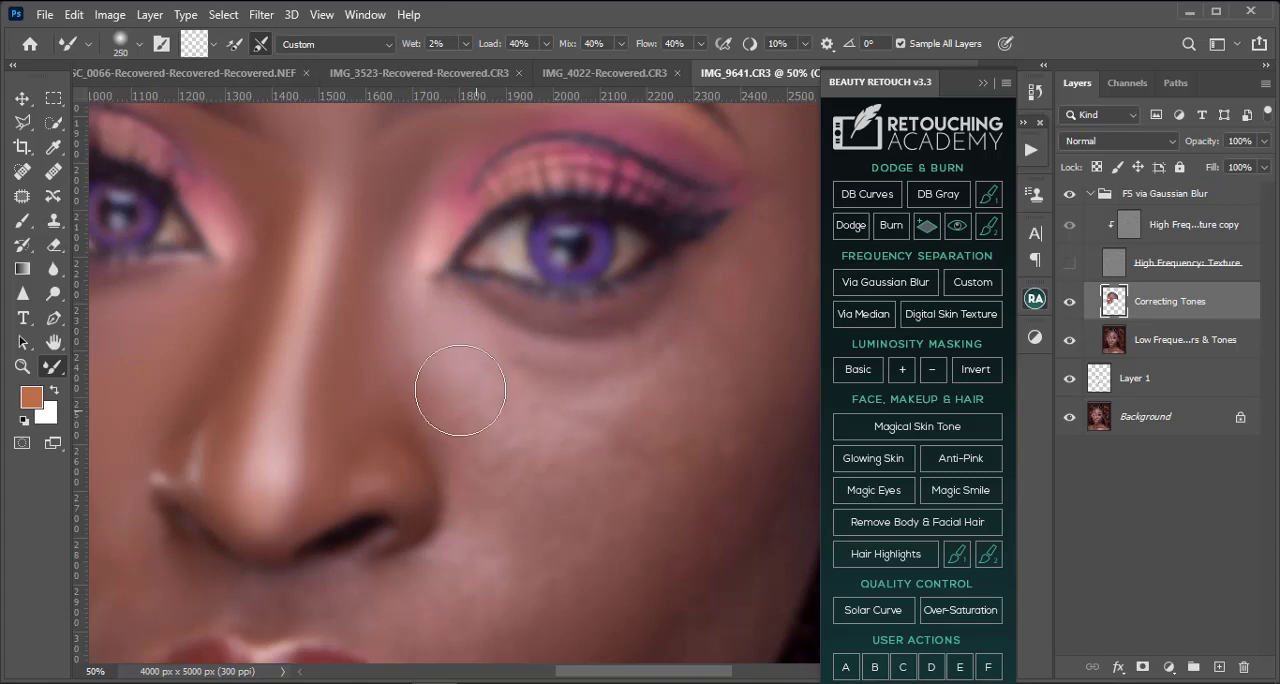
key(bracketright)
mouse_move(594, 384)
mouse_down()
mouse_move(552, 378)
mouse_move(478, 336)
mouse_move(560, 366)
mouse_up()
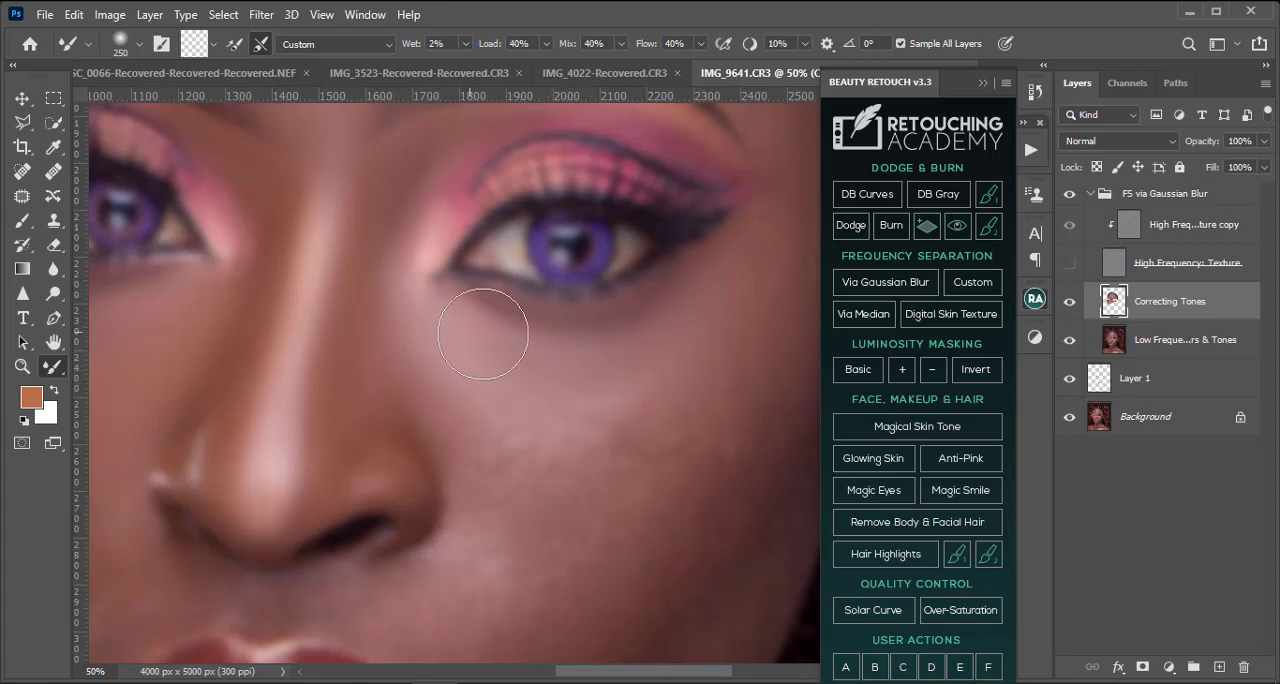
Step: Blend the uneven tones across the right-hand cheek toward the cheekbone with the Mixer Brush at 300 pixels
scroll(555, 366, down, 1)
scroll(540, 340, down, 3)
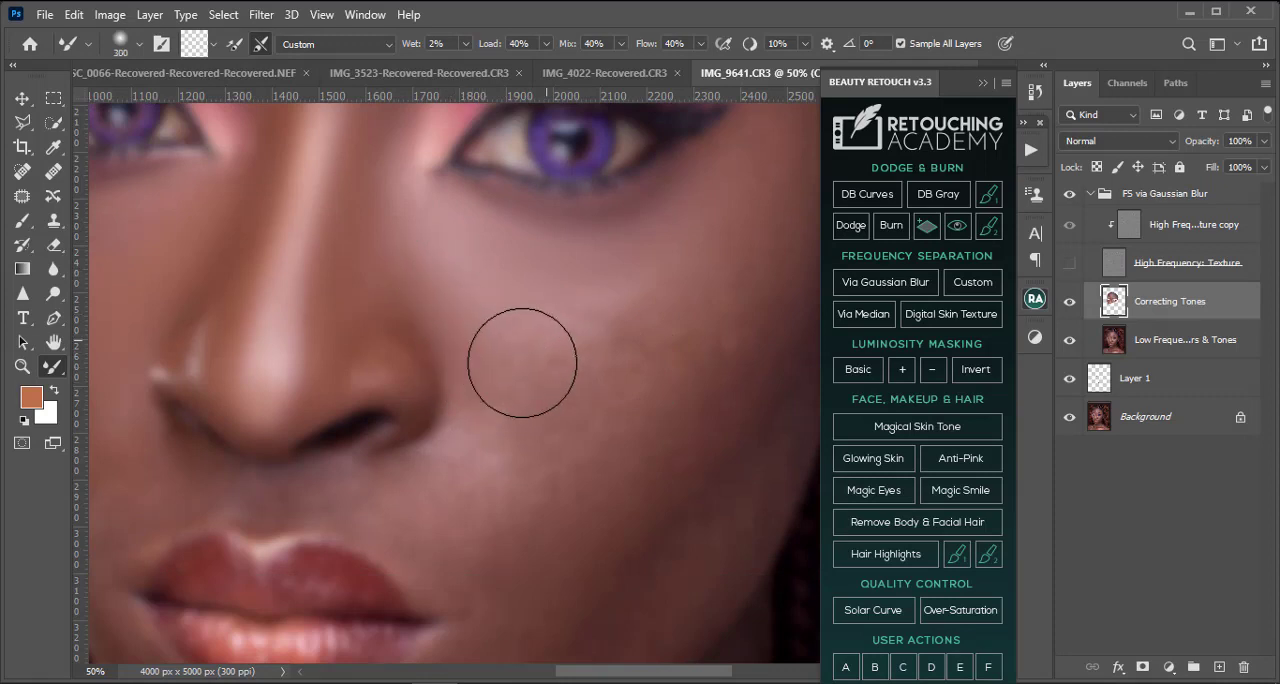
key(bracketright)
mouse_move(598, 323)
mouse_down()
mouse_move(672, 277)
mouse_move(680, 251)
mouse_move(618, 302)
mouse_move(670, 255)
mouse_up()
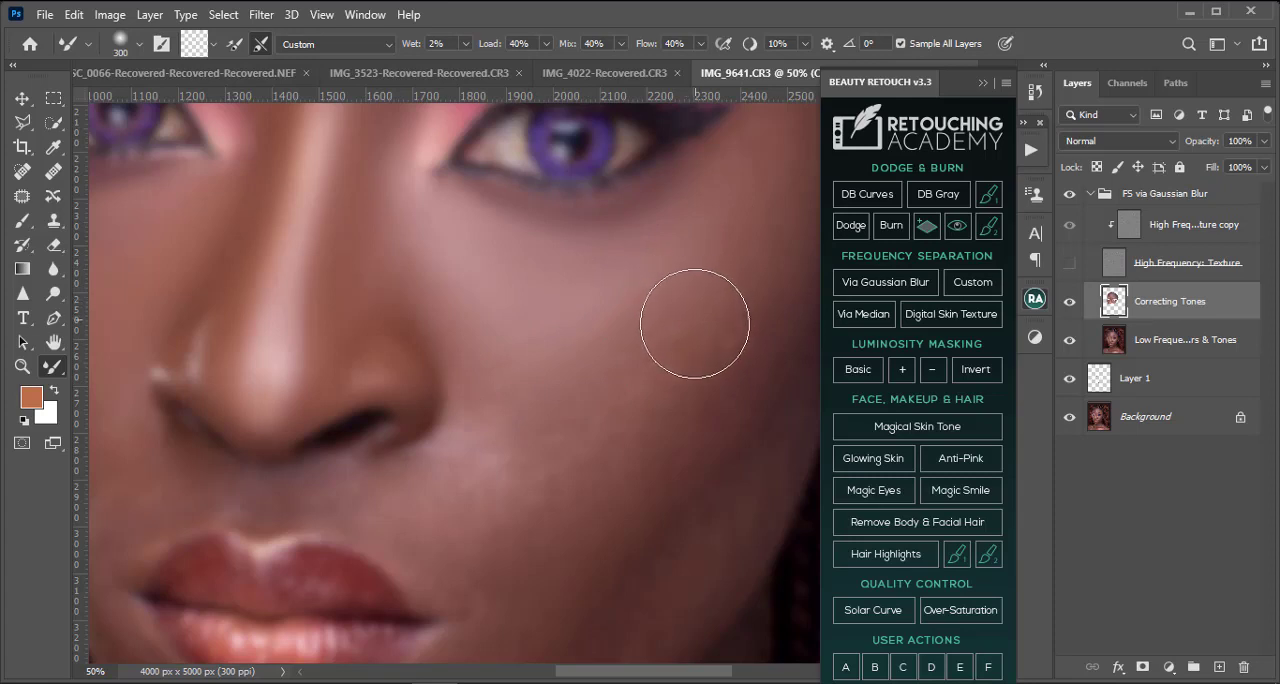
key(bracketleft)
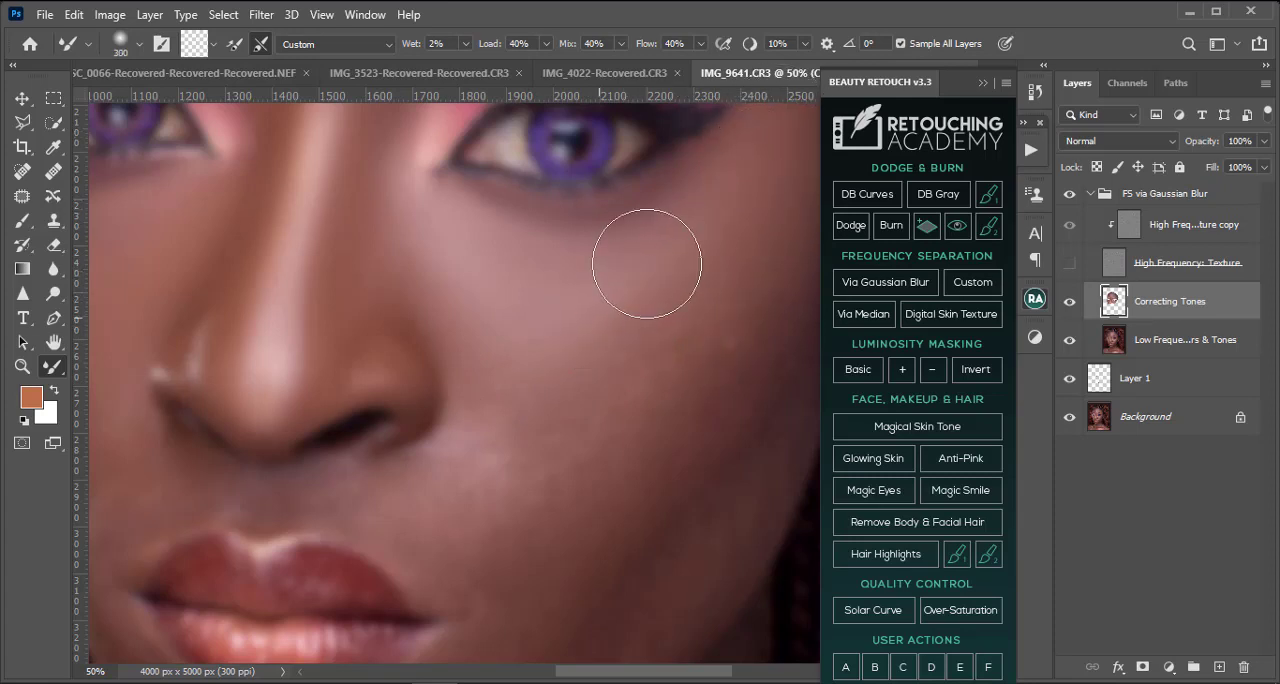
key(bracketright)
Step: Show the High Frequency: Texture layer and inspect the smoothed right-hand cheek and under-eye area at different magnifications
scroll(605, 349, up, 1)
scroll(605, 349, up, 5)
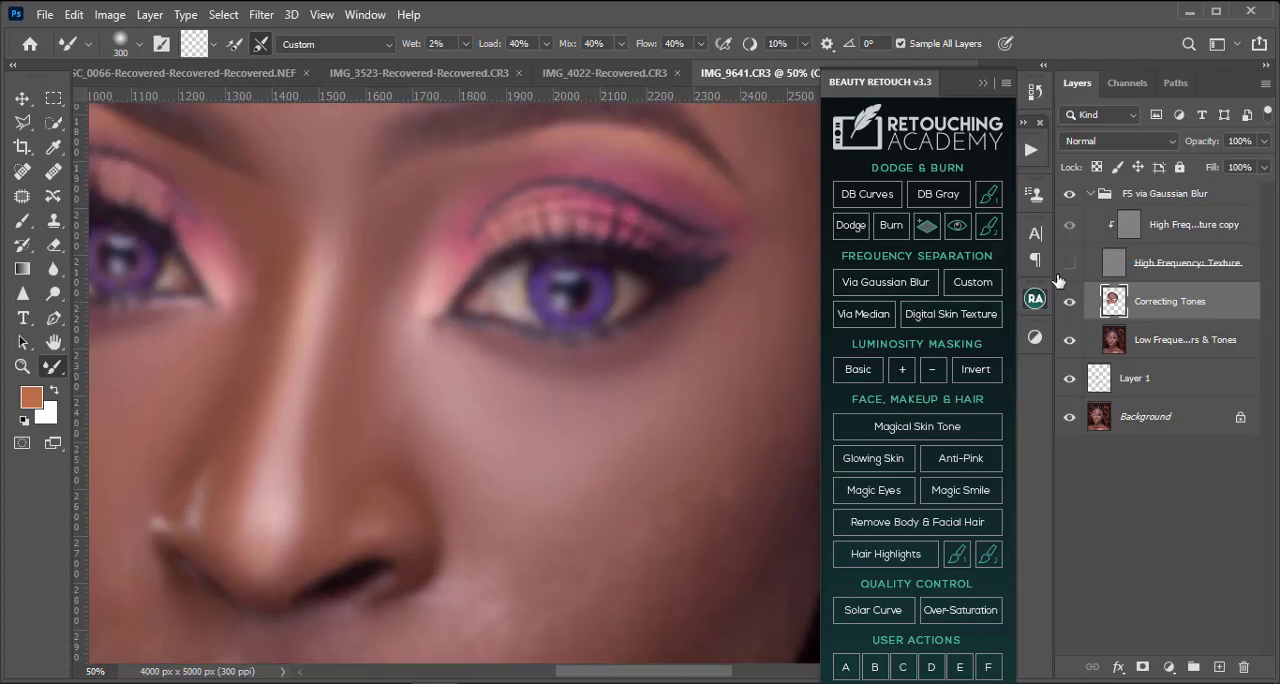
scroll(609, 463, down, 4)
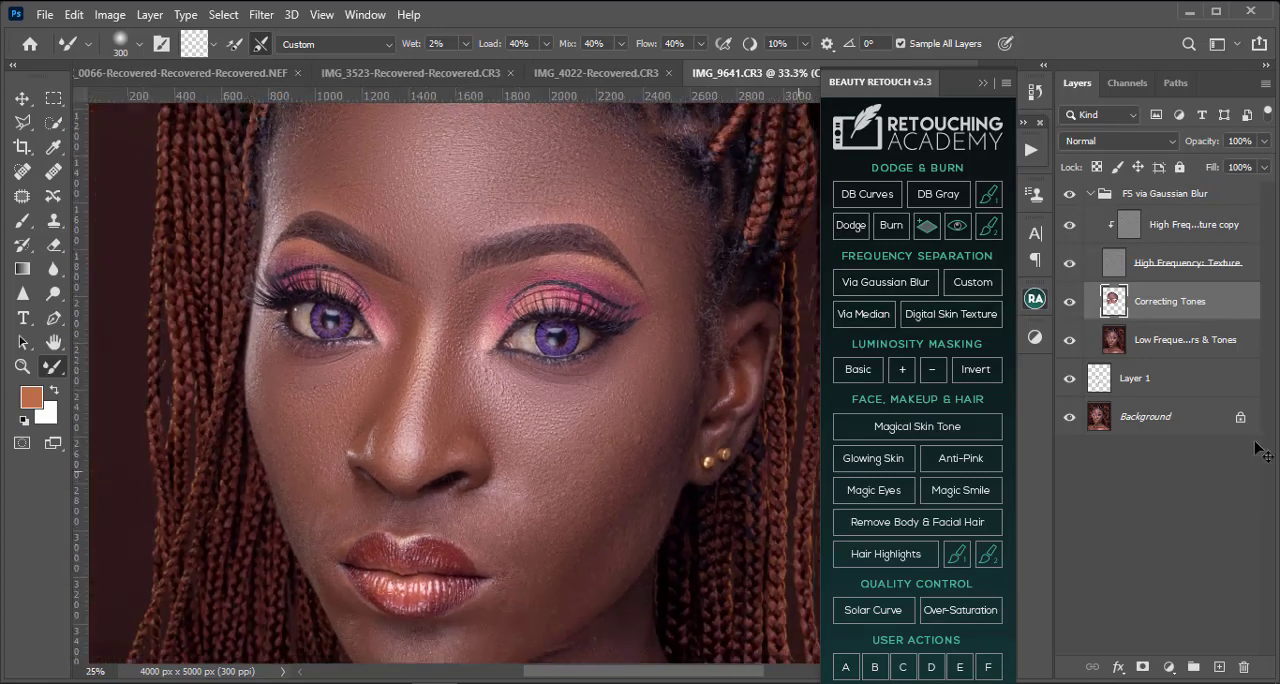
key(ctrl+plus)
key(ctrl+plus)
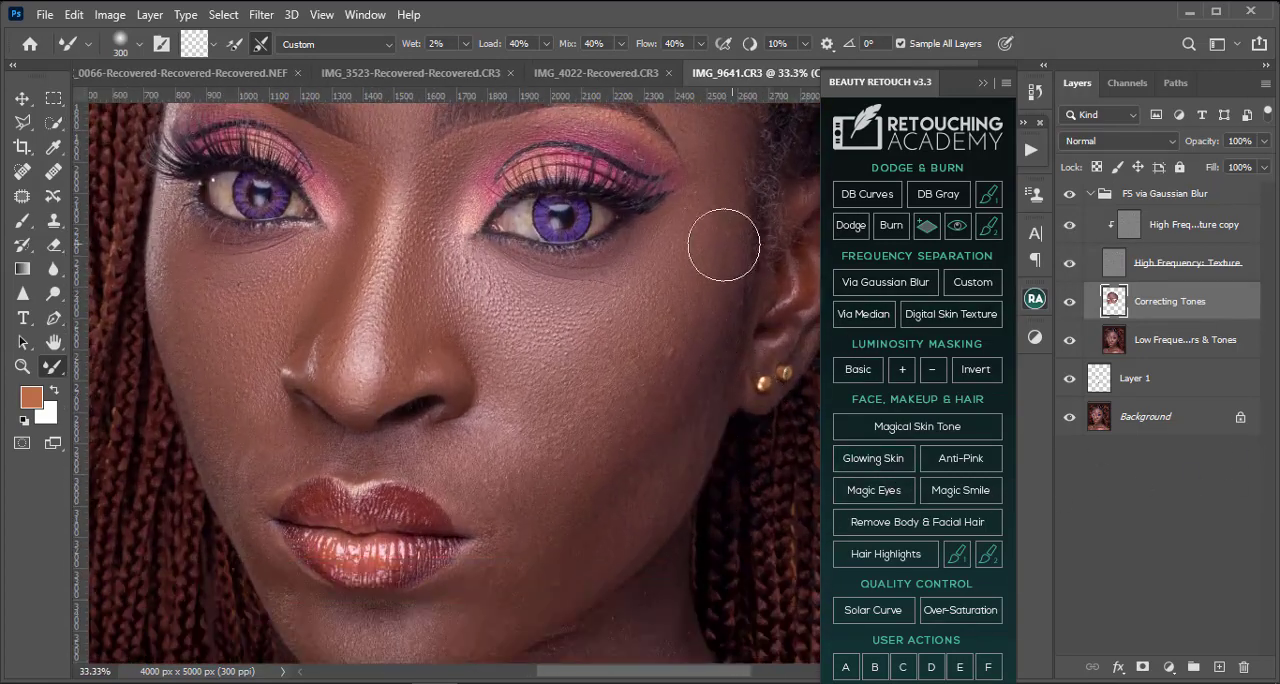
Step: Hide the High Frequency: Texture layer and smooth the right-hand temple and outer cheek with the Mixer Brush at 200 to 300 pixels
click(1069, 263)
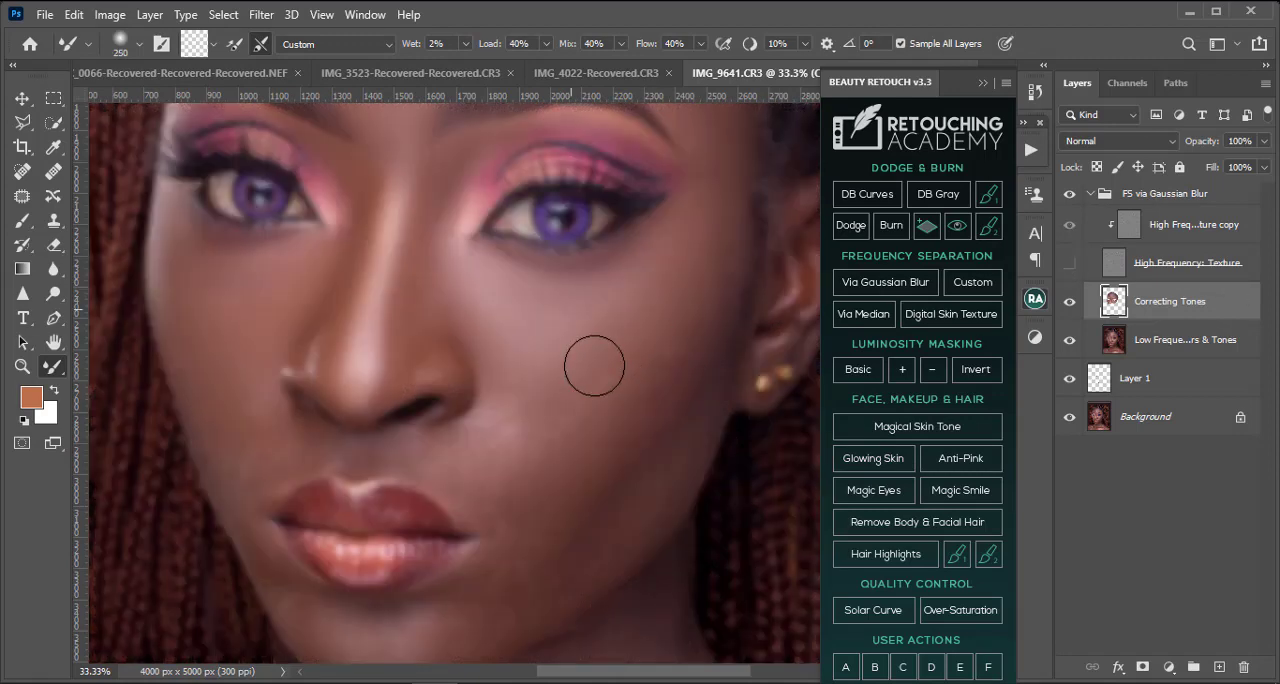
key(bracketleft)
key(bracketleft)
scroll(721, 209, up, 2)
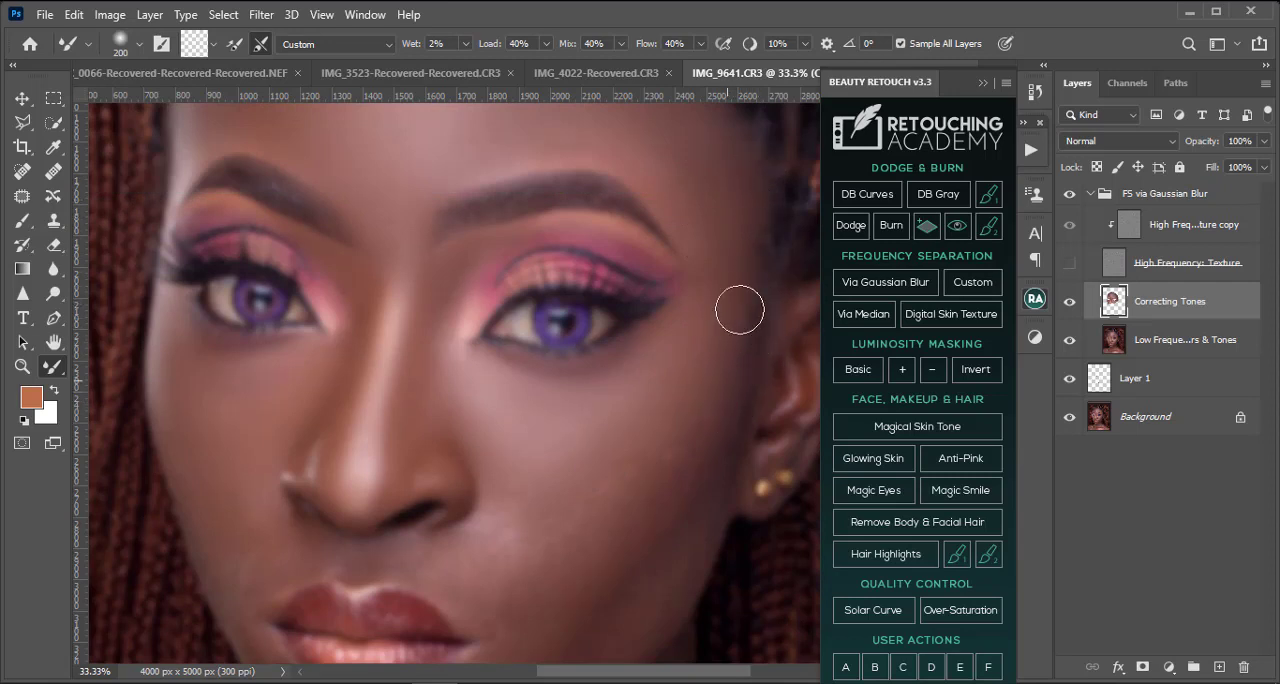
key(bracketright)
key(bracketright)
key(bracketright)
key(bracketright)
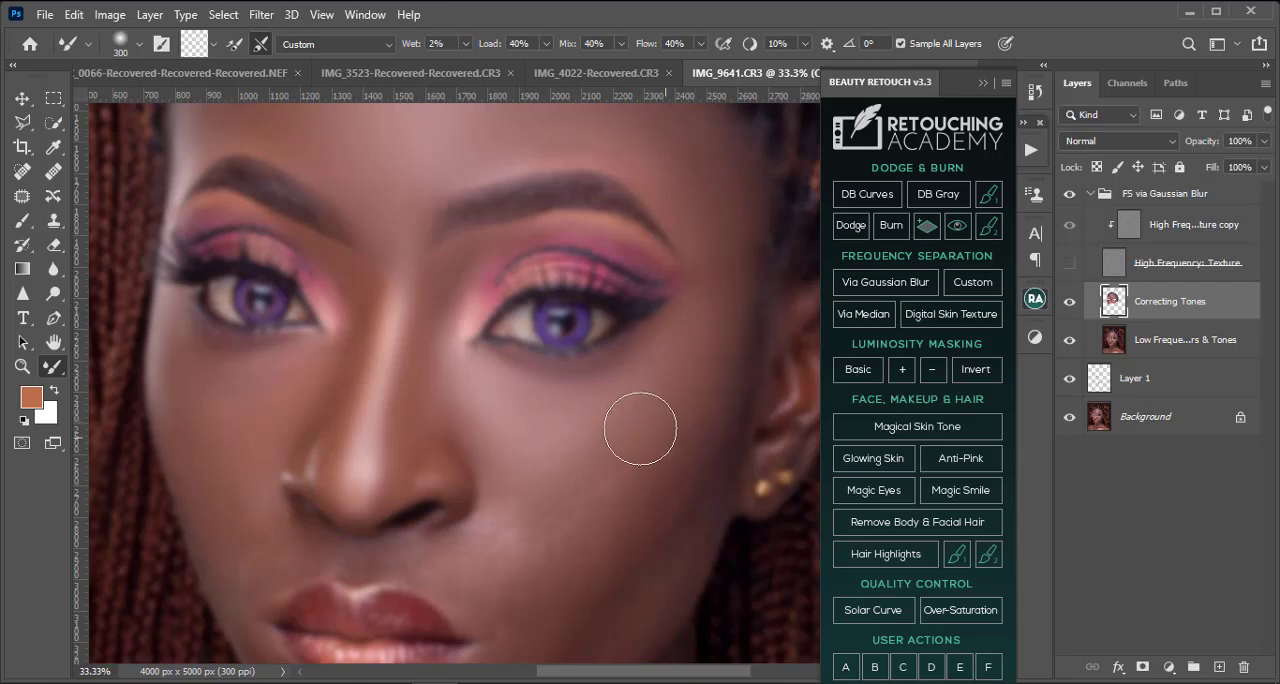
Step: Smooth the right-hand mid cheek and the bright patch beside the nostril with the Mixer Brush at 250 to 300 pixels
scroll(637, 346, down, 2)
key(bracketleft)
key(bracketleft)
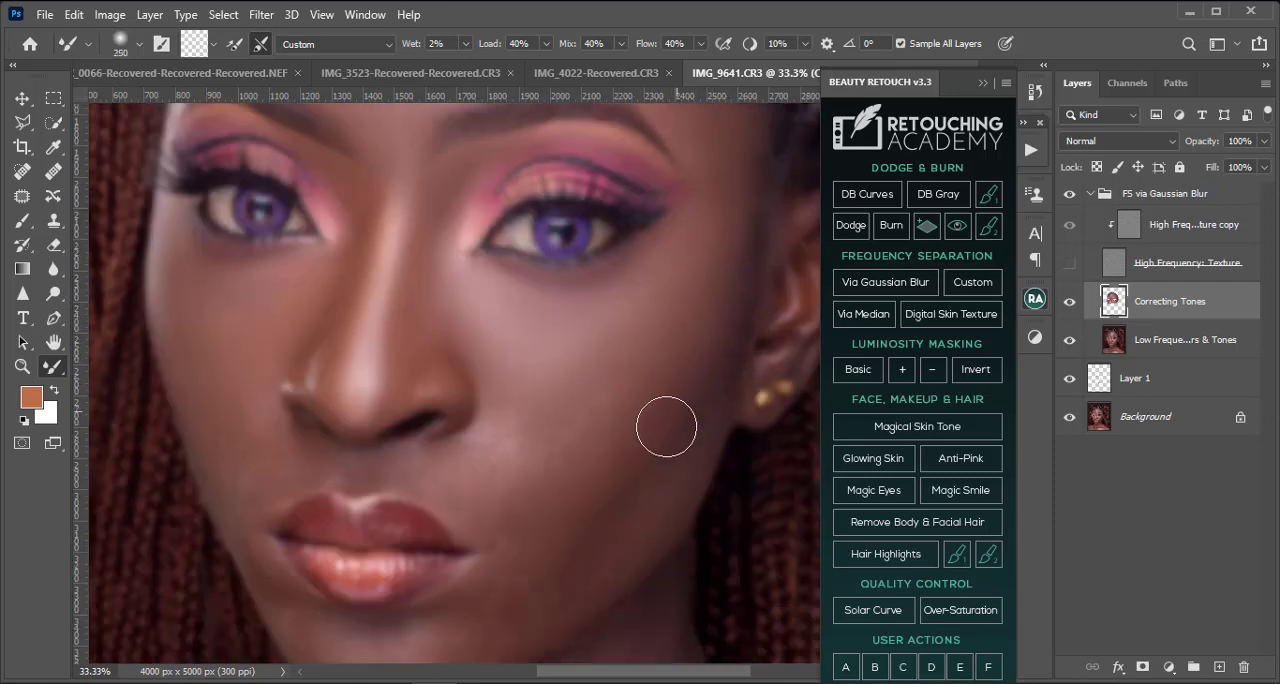
key(bracketright)
key(bracketright)
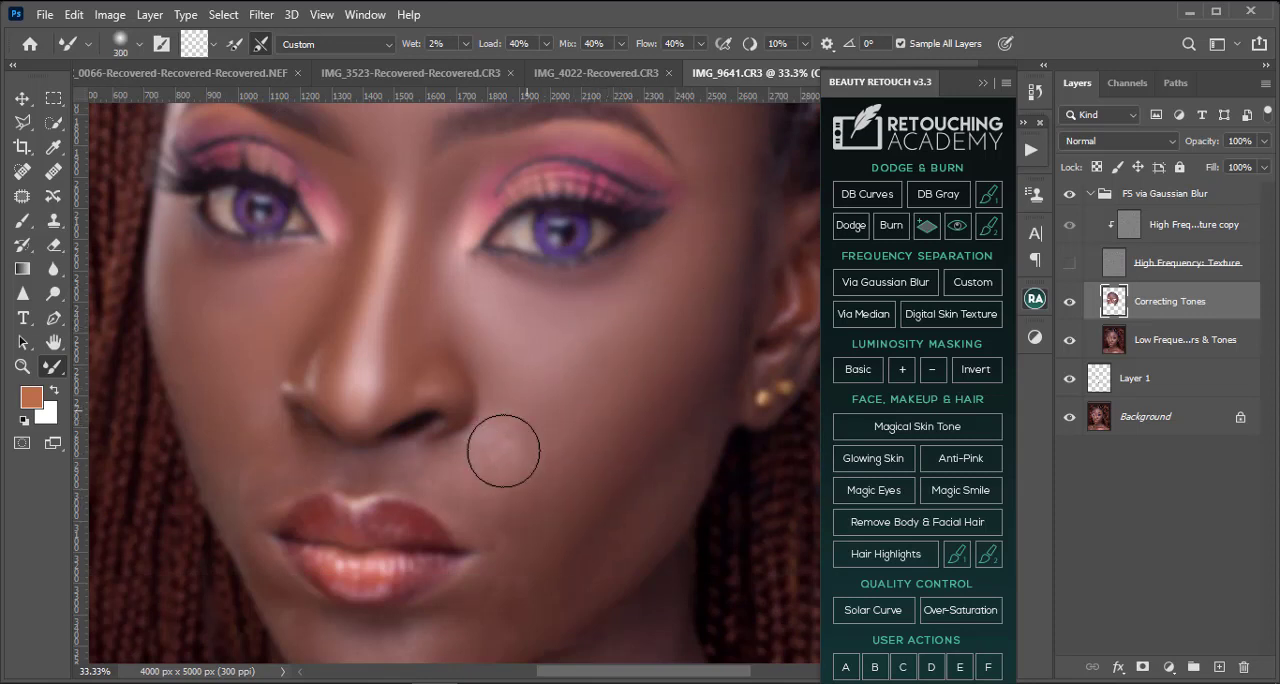
key(bracketleft)
key(bracketleft)
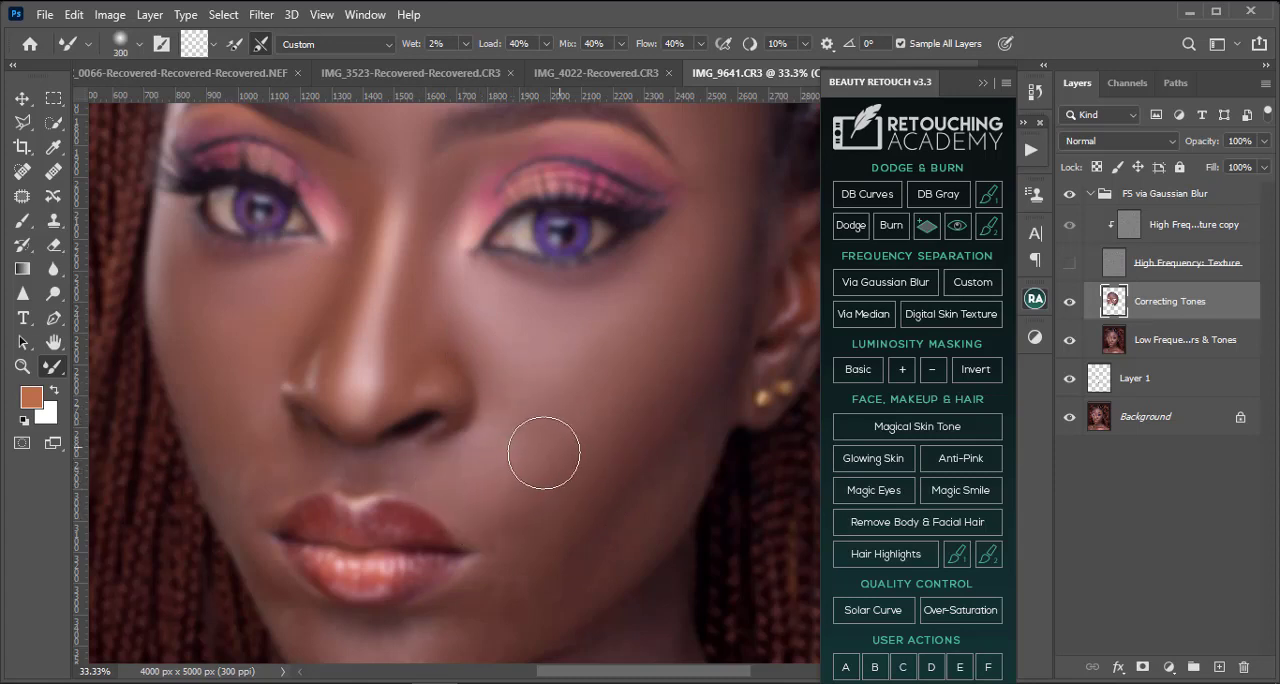
Step: Blend the right-hand lower cheek from beside the mouth toward the earlobe with the Mixer Brush at 250 to 300 pixels
key(bracketright)
key(bracketright)
key(bracketright)
key(bracketleft)
key(bracketleft)
key(bracketleft)
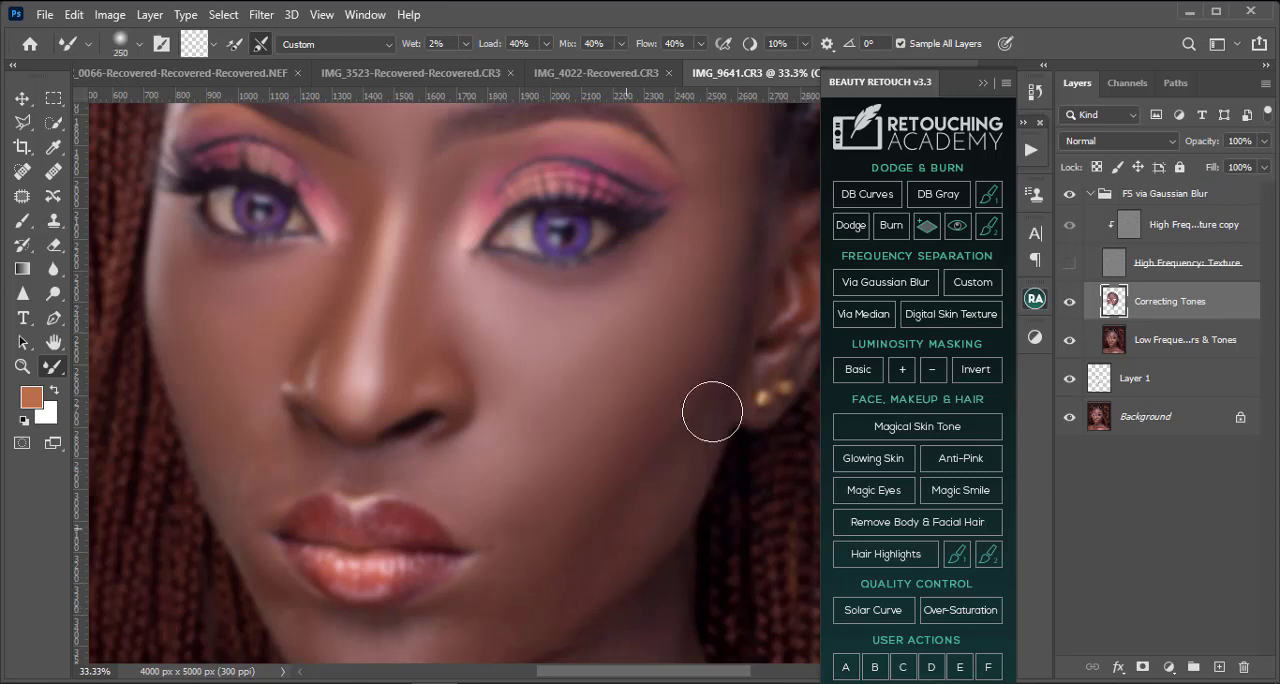
Step: Even out the tones along the right-hand jawline and cheek edge up to the ear with the Mixer Brush at 200 to 400 pixels
scroll(600, 450, down, 2)
key(bracketright)
key(bracketright)
key(bracketright)
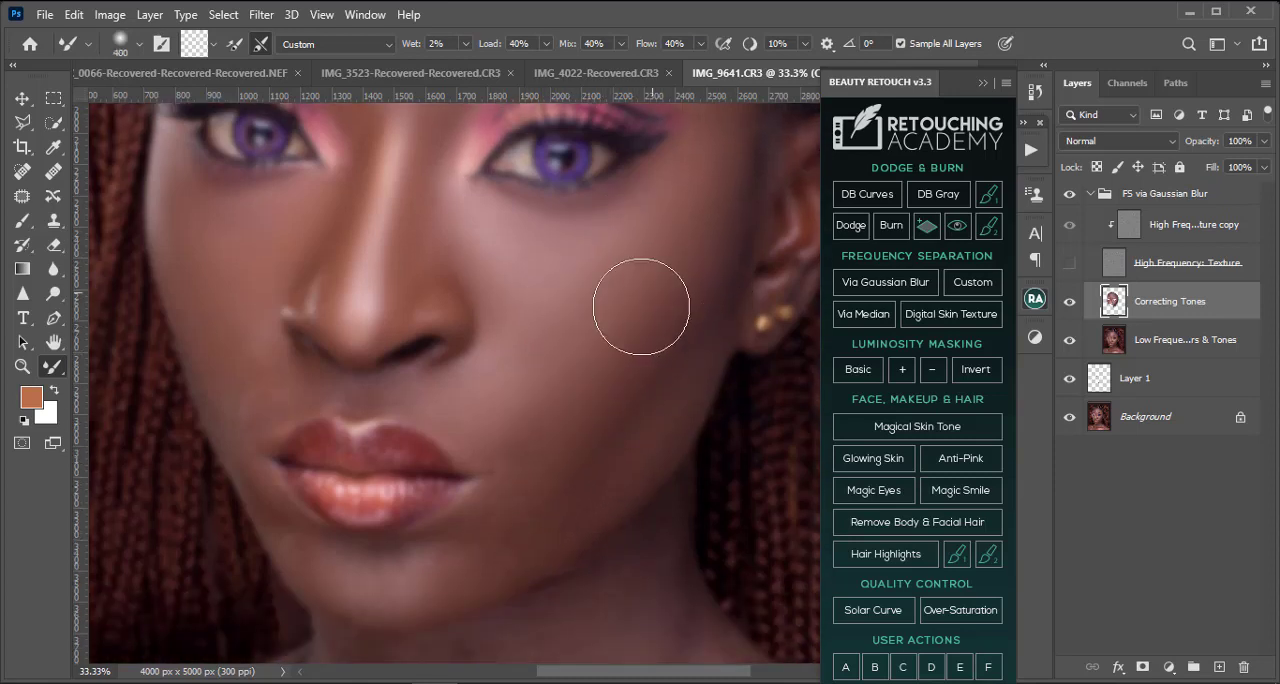
key(bracketleft)
key(bracketleft)
key(bracketleft)
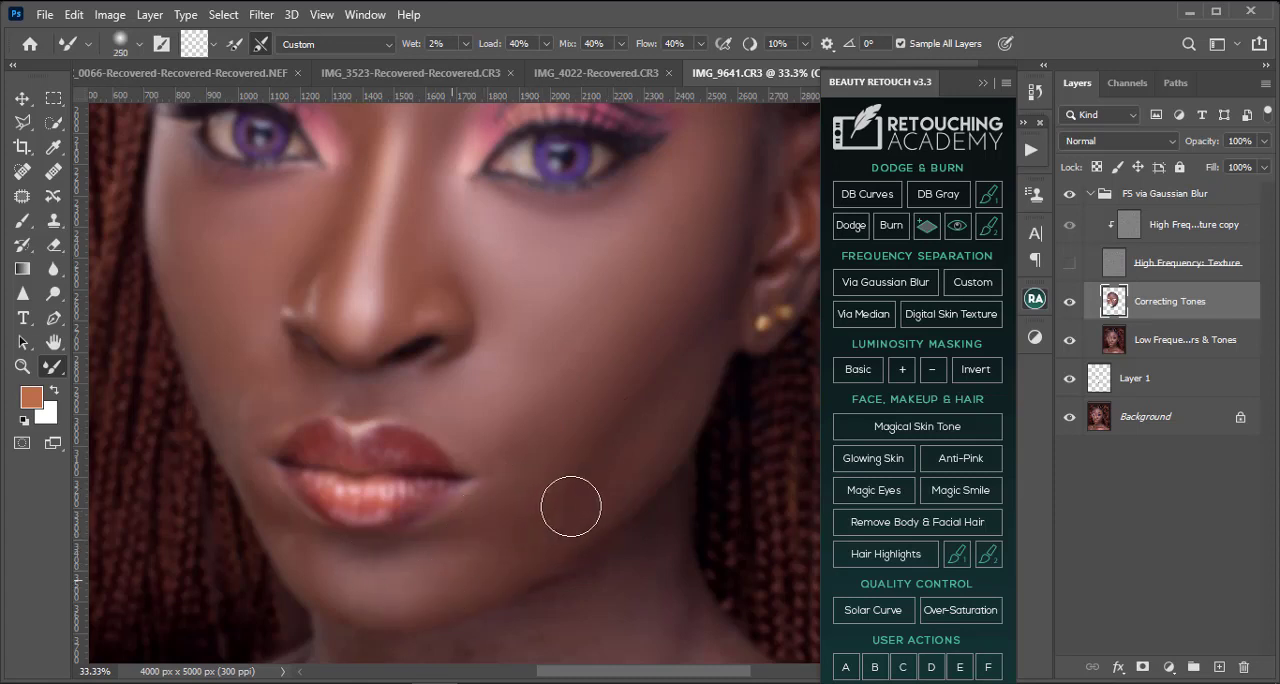
key(bracketright)
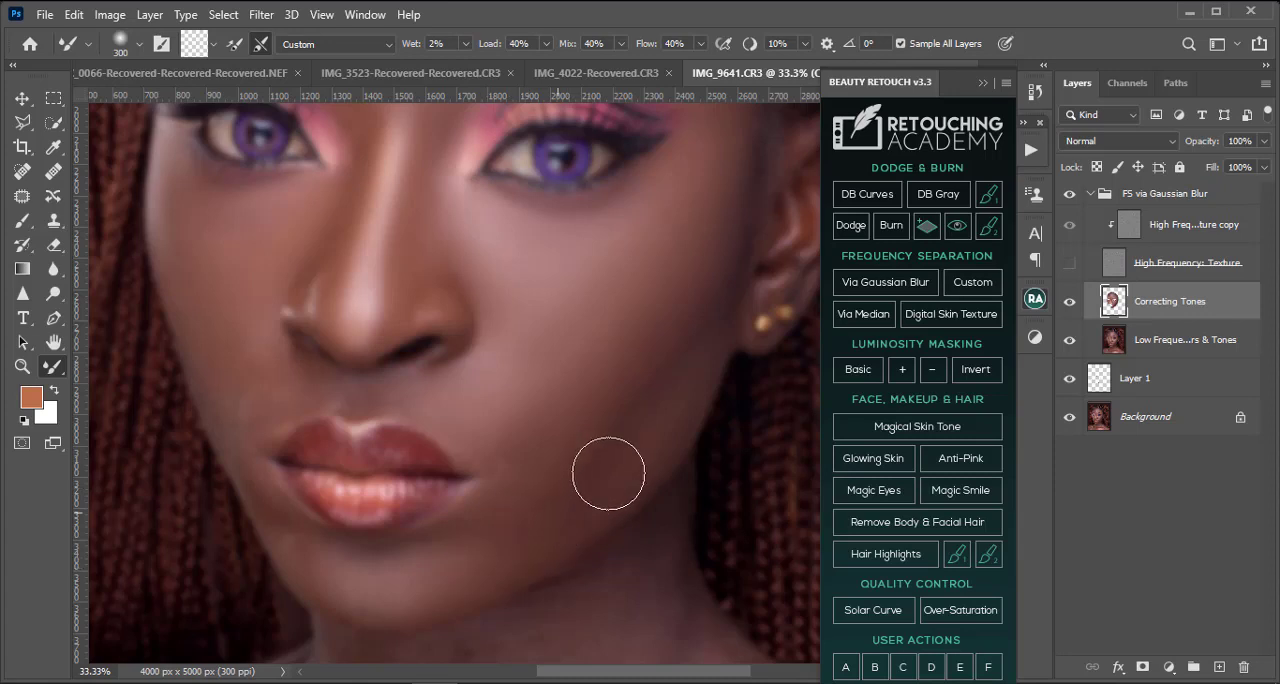
key(bracketleft)
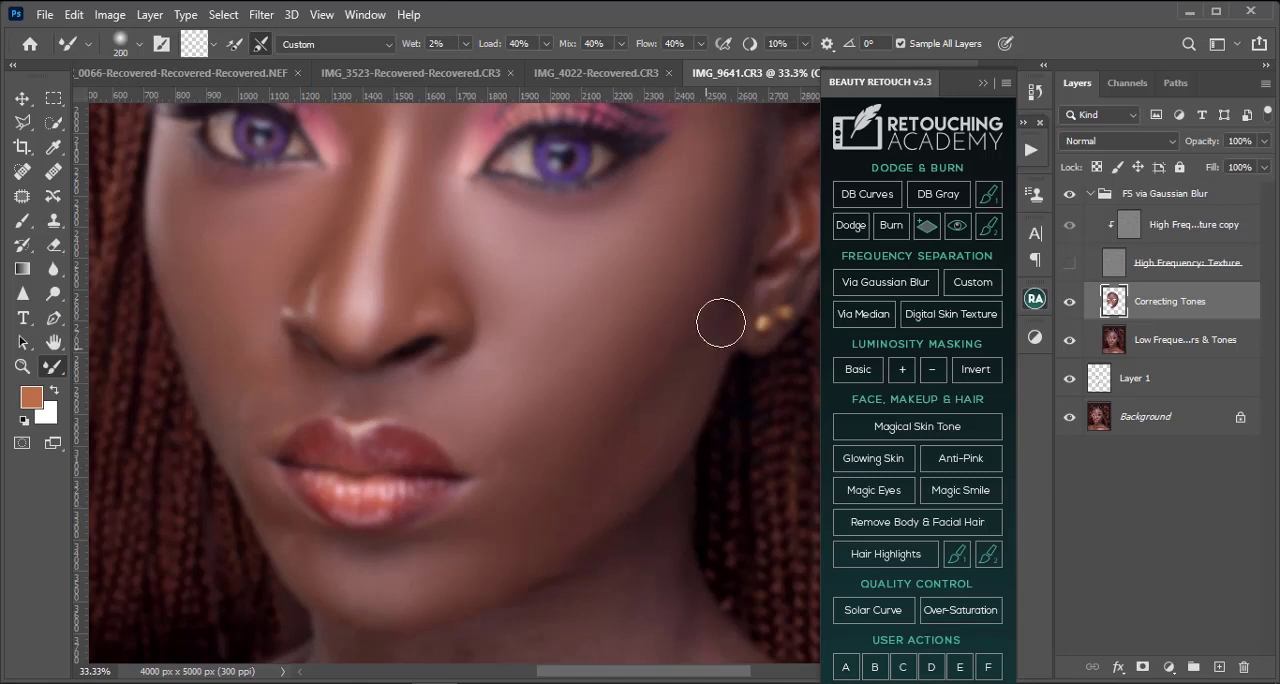
key(bracketright)
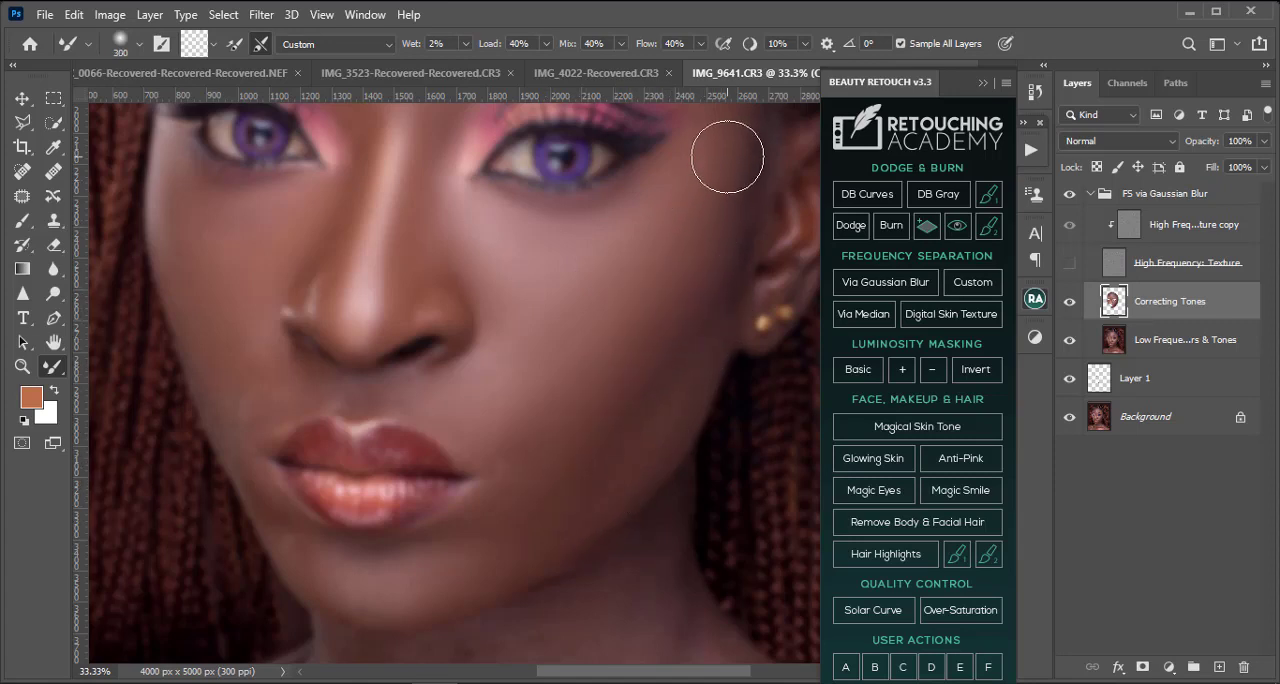
Step: Show the High Frequency: Texture layer and inspect the blended right-hand cheek and jaw at different magnifications
key(ctrl+minus)
key(ctrl+minus)
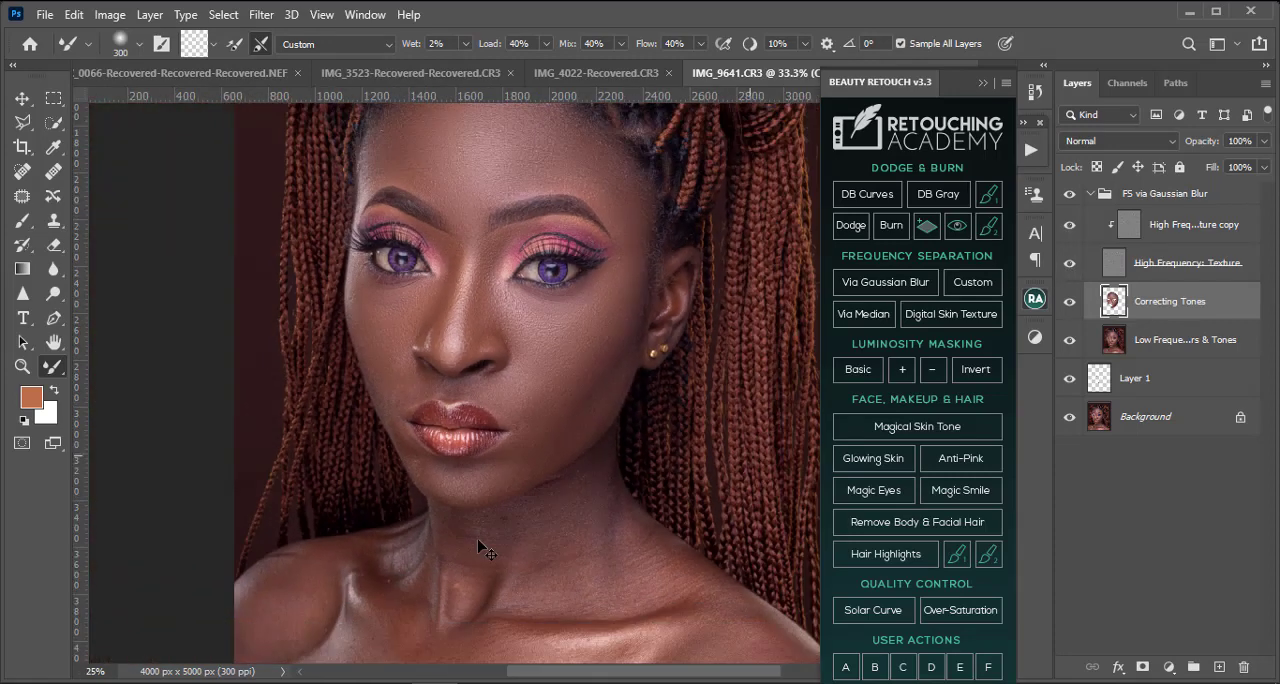
key(ctrl+minus)
key(ctrl+minus)
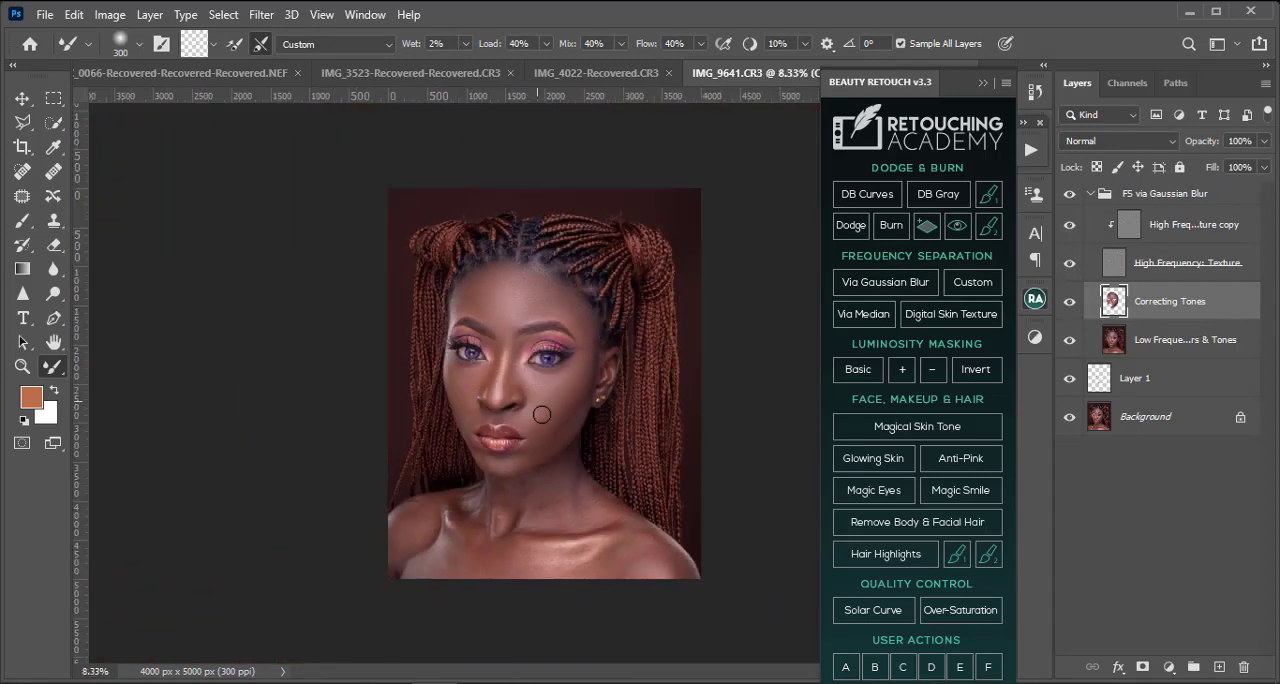
key(ctrl+plus)
key(ctrl+plus)
key(ctrl+plus)
key(ctrl+plus)
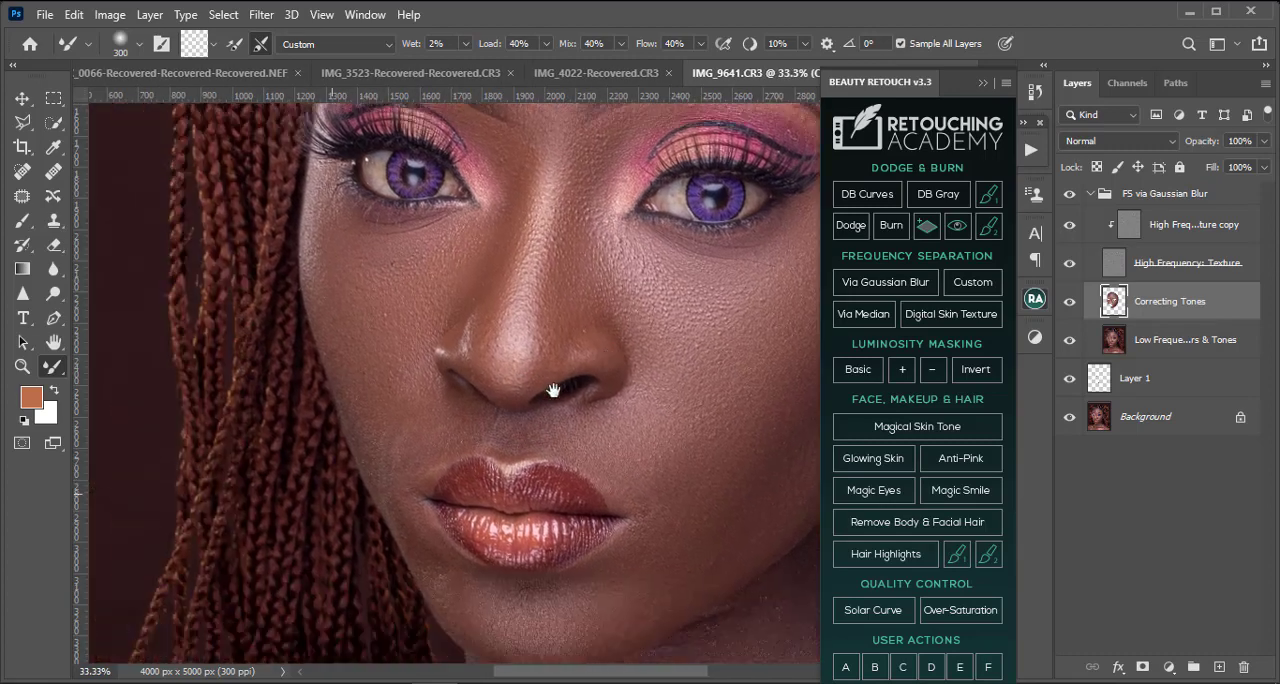
Step: Hide the High Frequency: Texture layer and smooth the skin between nose, upper lip and left-hand cheek with the Mixer Brush at 150 to 175 pixels
drag(489, 404, 553, 391)
scroll(553, 391, up, 1)
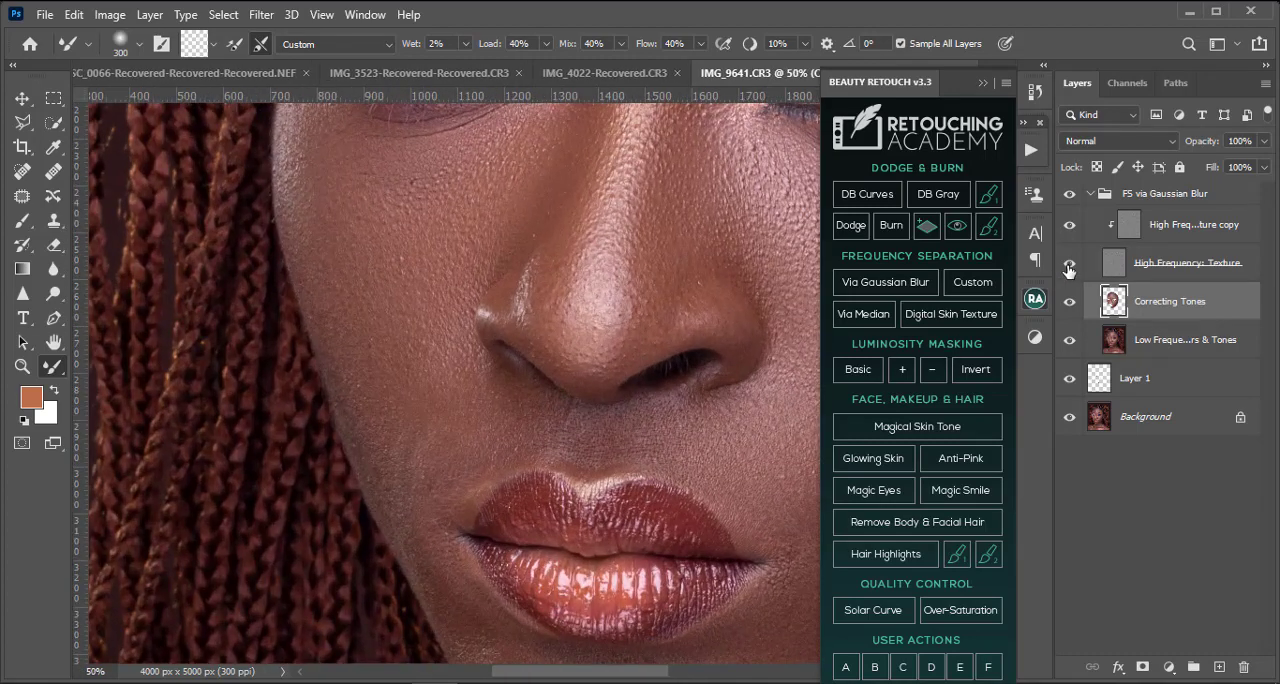
click(1068, 266)
key(bracketleft)
key(bracketleft)
key(bracketleft)
key(bracketleft)
key(bracketleft)
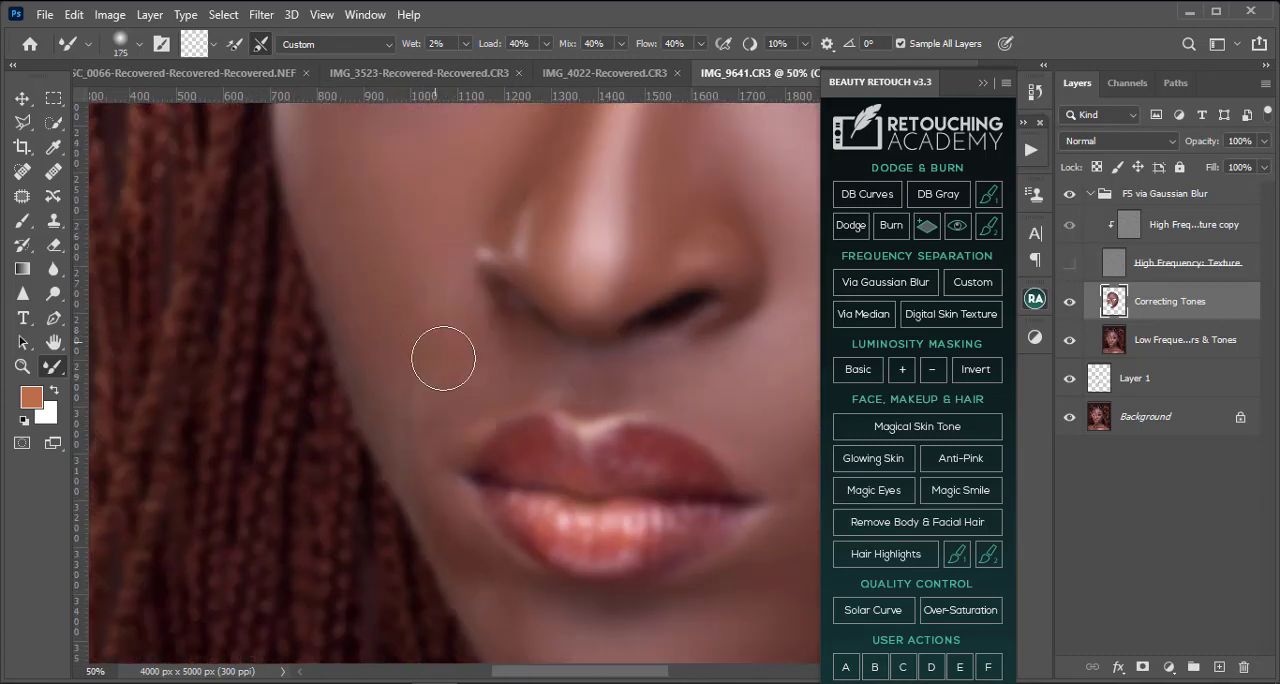
key(bracketleft)
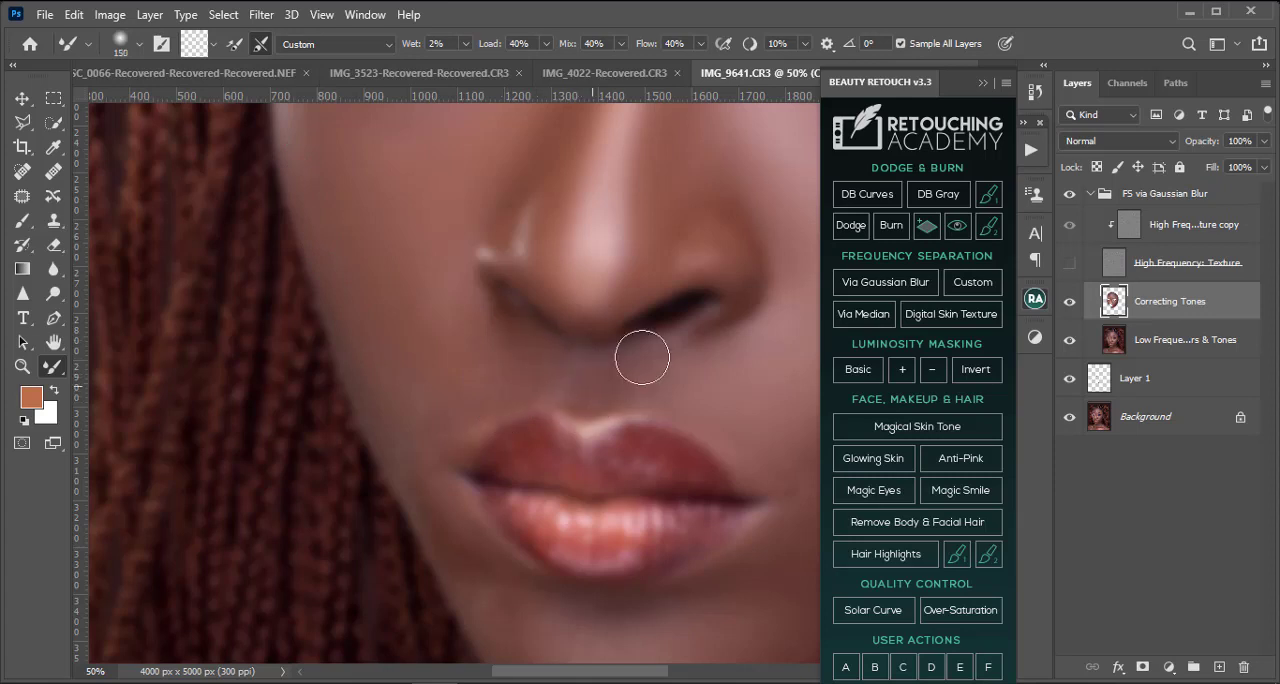
Step: Smooth the skin around the right-hand mouth corner and above it toward the nostril with the Mixer Brush at 150 to 300 pixels
scroll(650, 388, down, 3)
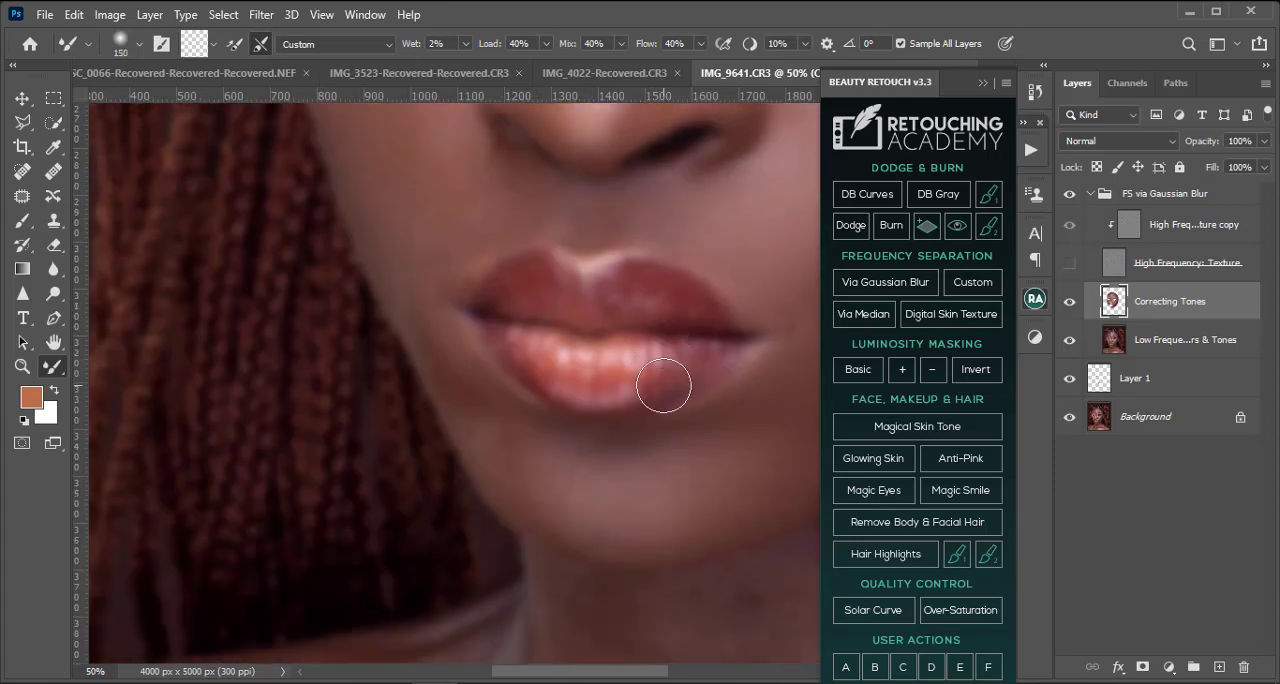
drag(676, 403, 391, 400)
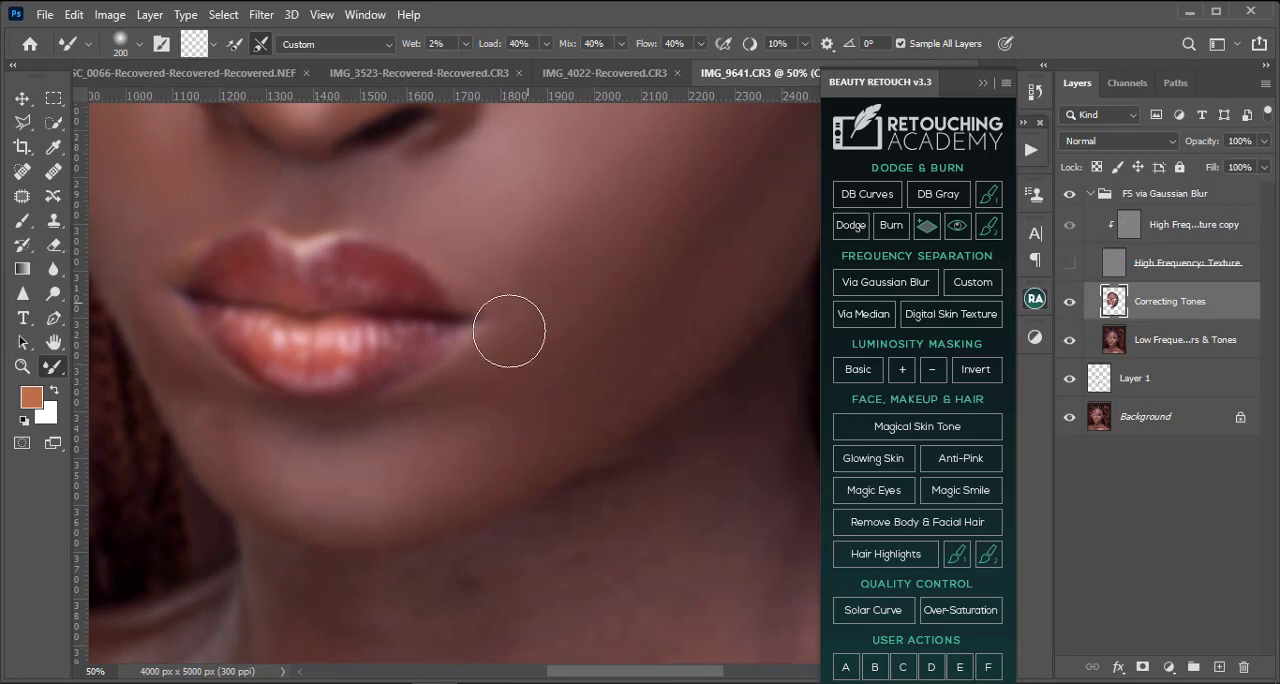
key(bracketright)
key(bracketright)
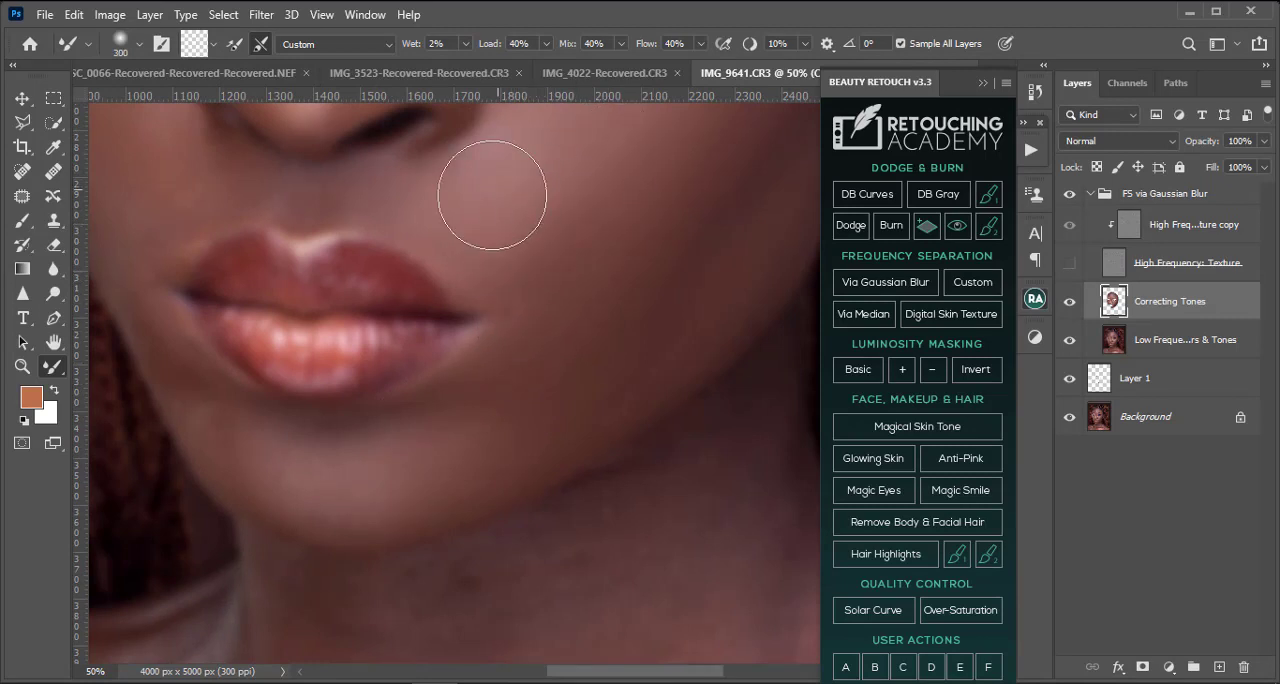
key(bracketleft)
key(bracketleft)
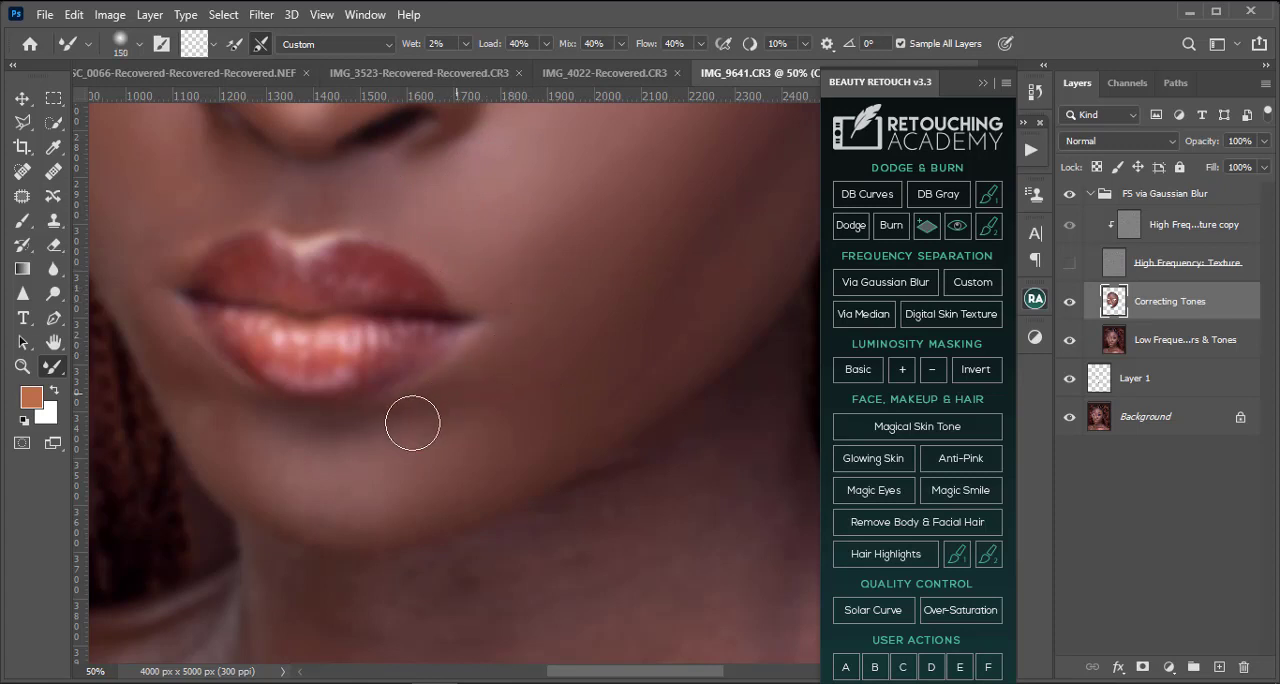
Step: Blend the uneven tones below the lower lip and across the chin with the Mixer Brush at 125 to 250 pixels
key(bracketright)
key(bracketright)
key(bracketright)
key(bracketright)
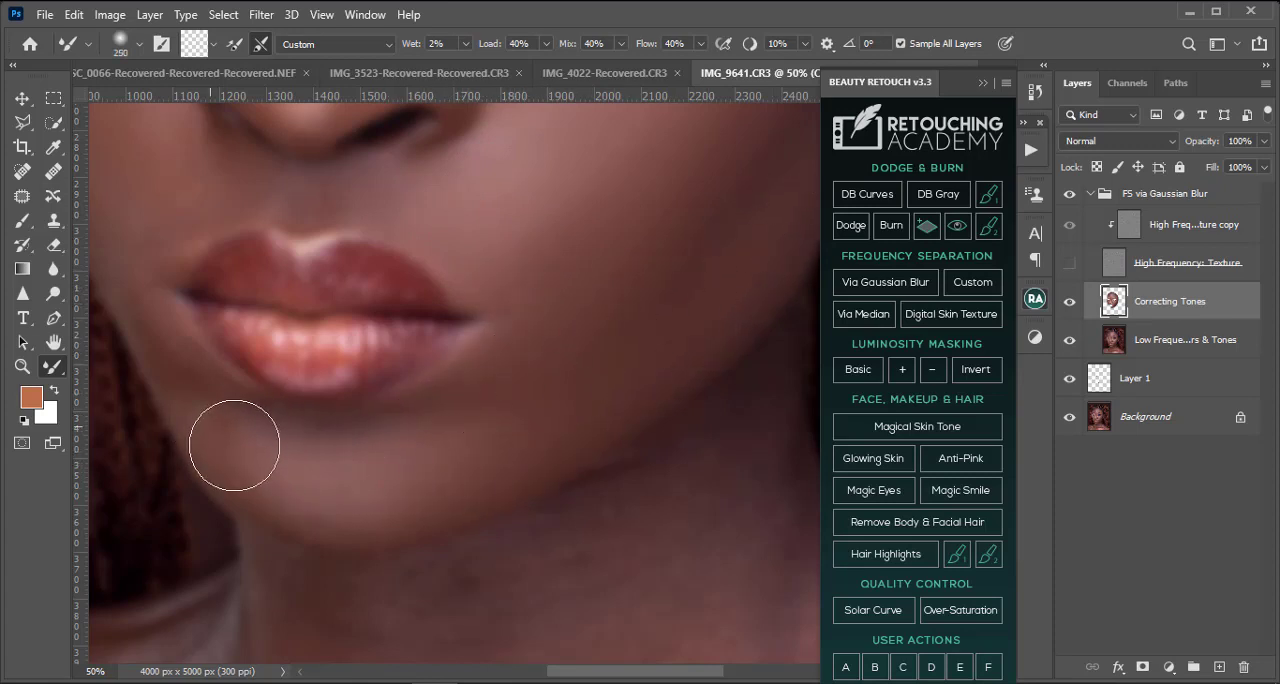
key(bracketleft)
key(bracketleft)
key(bracketleft)
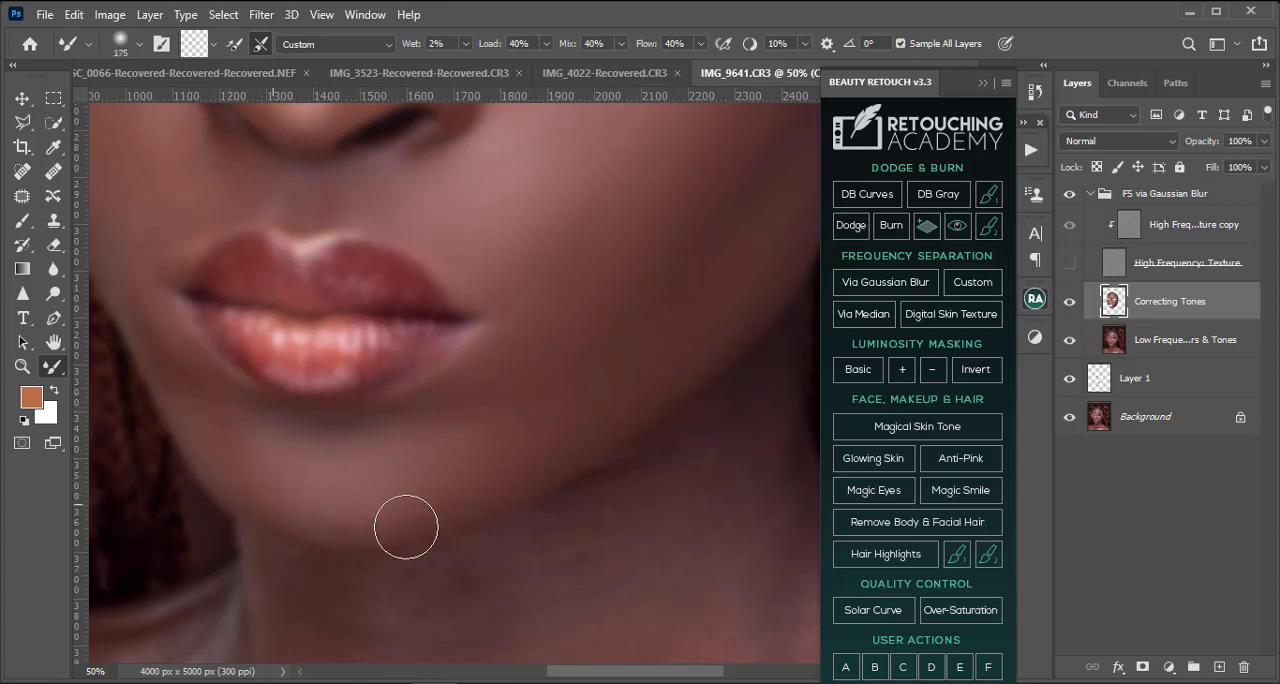
key(bracketleft)
key(bracketleft)
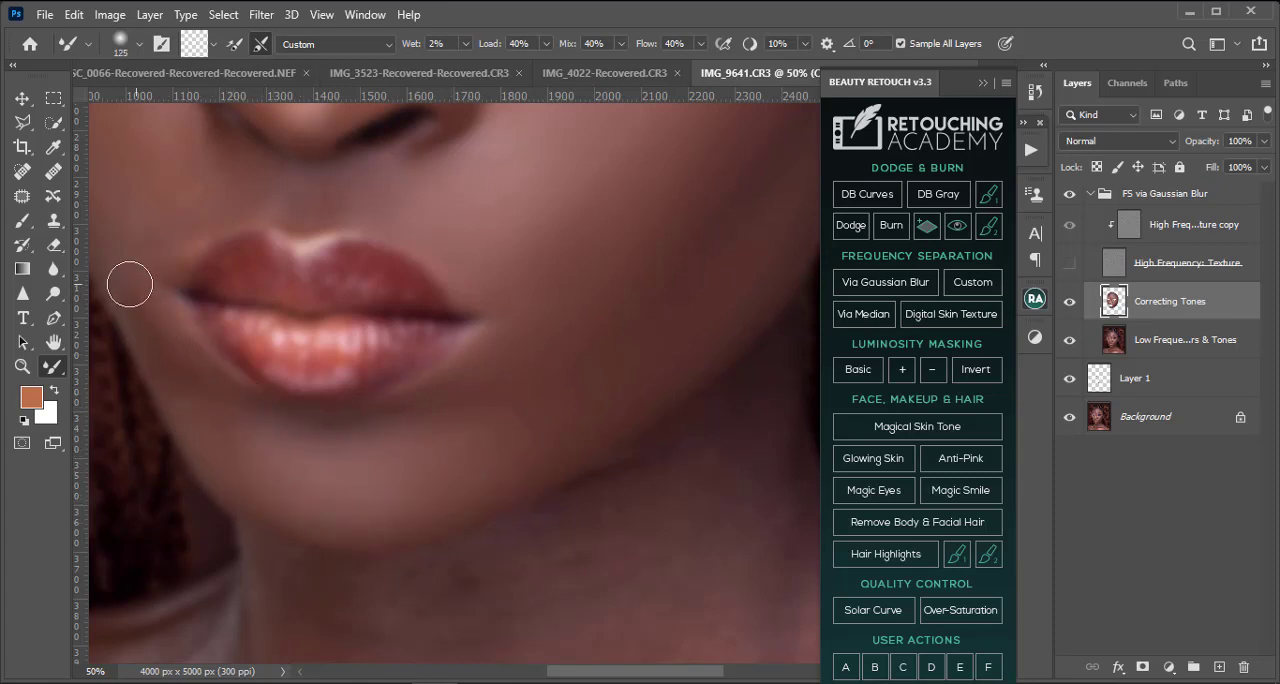
Step: Smooth the left-hand cheek beside the nostril and mouth with the Mixer Brush at 125 to 250 pixels
drag(129, 285, 399, 384)
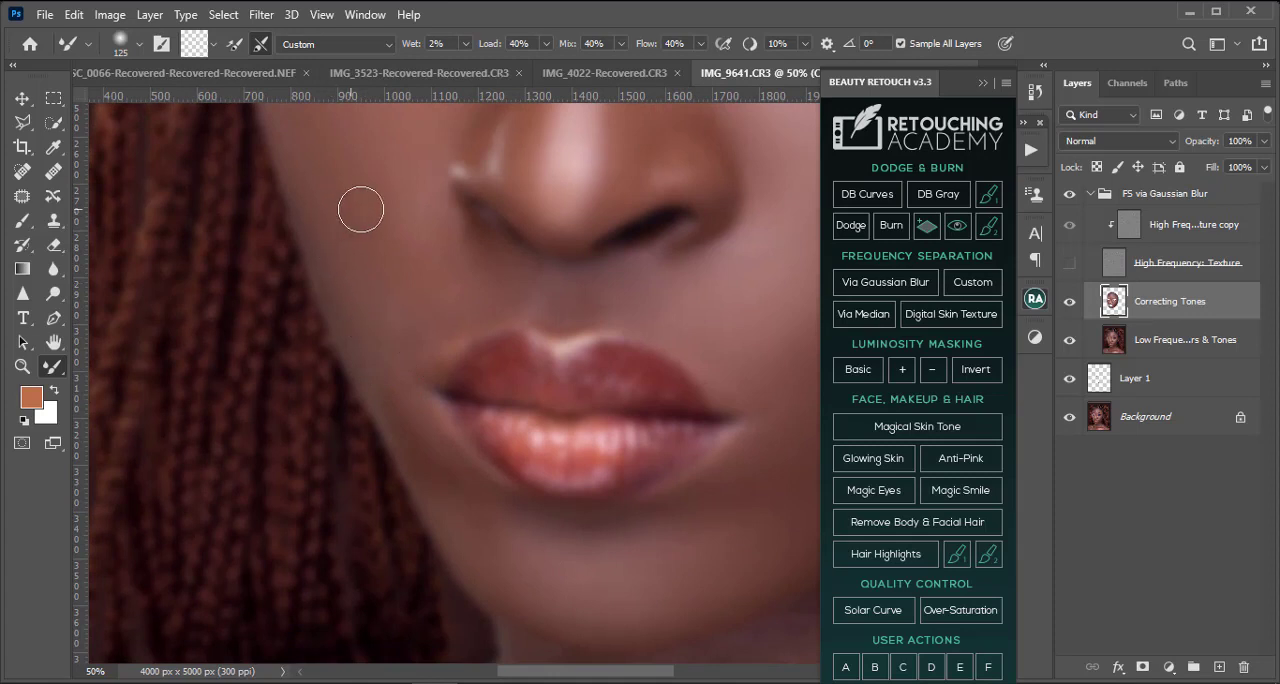
key(bracketright)
key(bracketright)
key(bracketright)
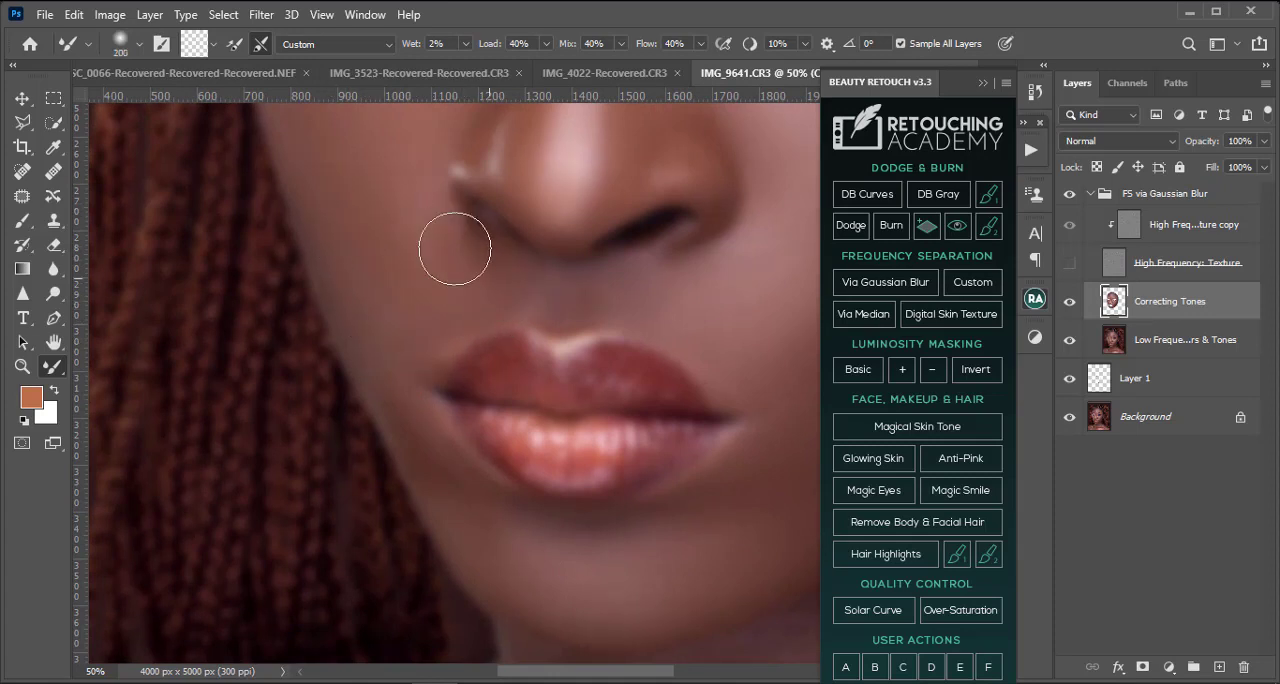
drag(400, 176, 486, 301)
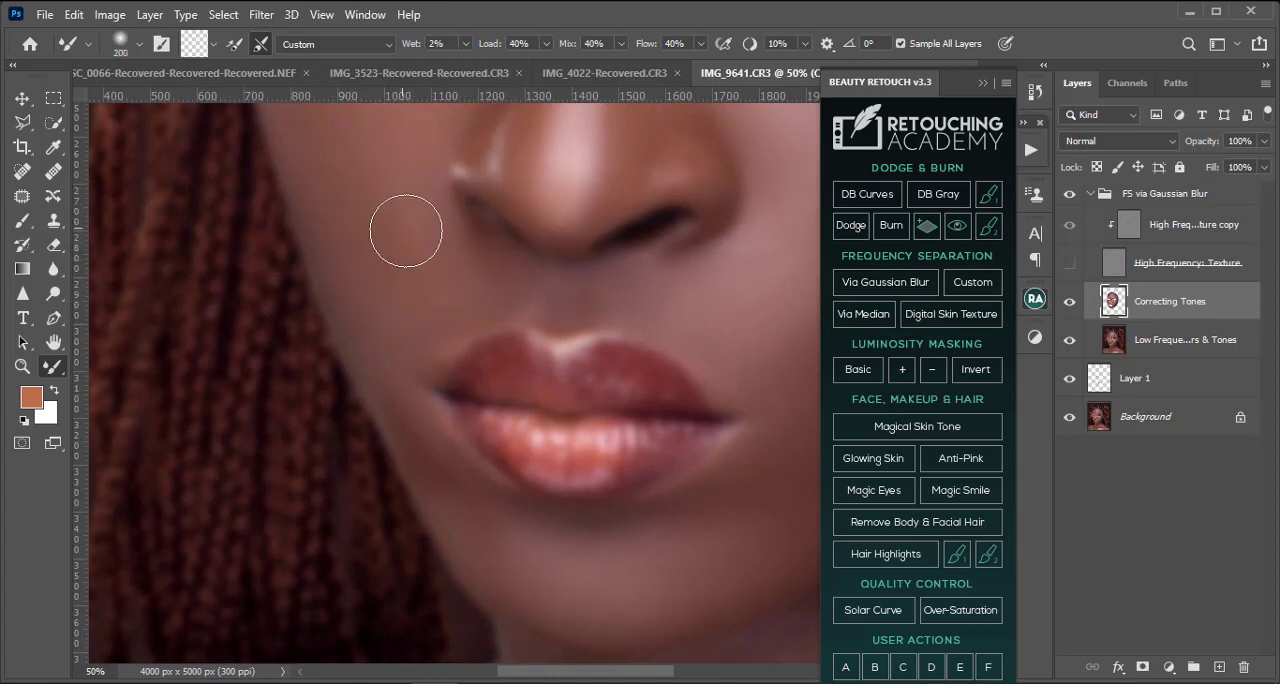
scroll(406, 231, up, 4)
key(bracketright)
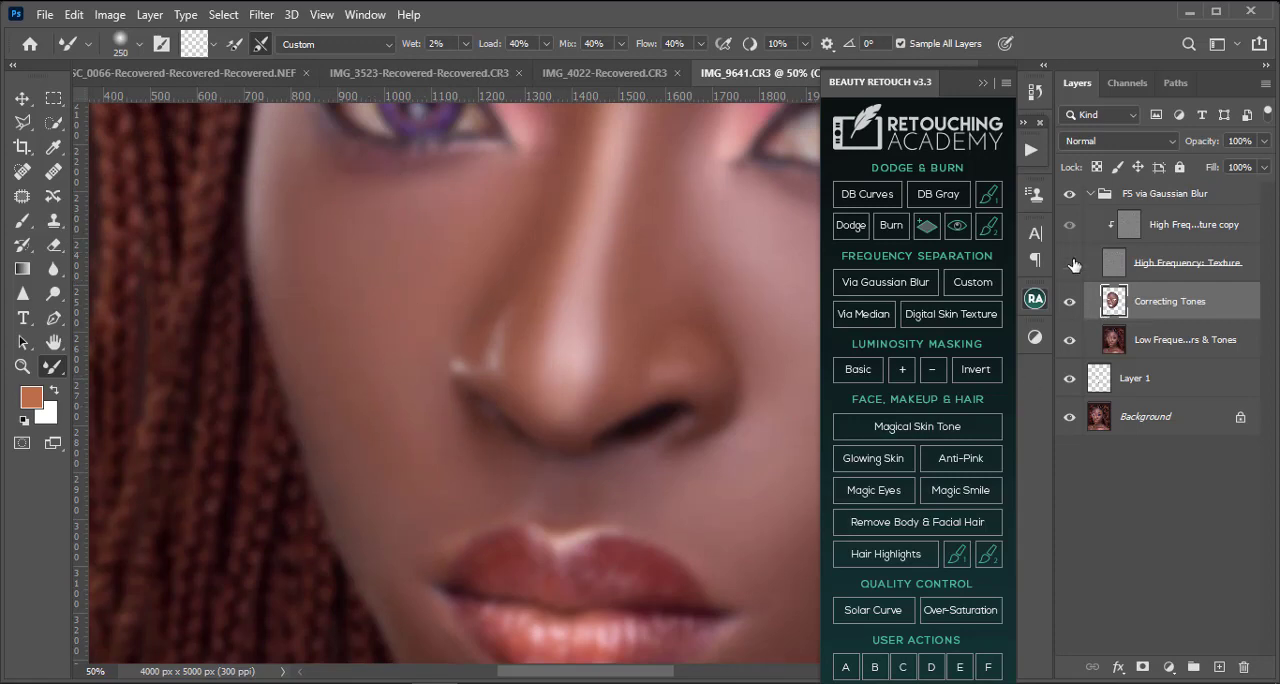
Step: Show the High Frequency: Texture layer and inspect the evened skin tones across the whole portrait at different magnifications
scroll(557, 314, down, 3)
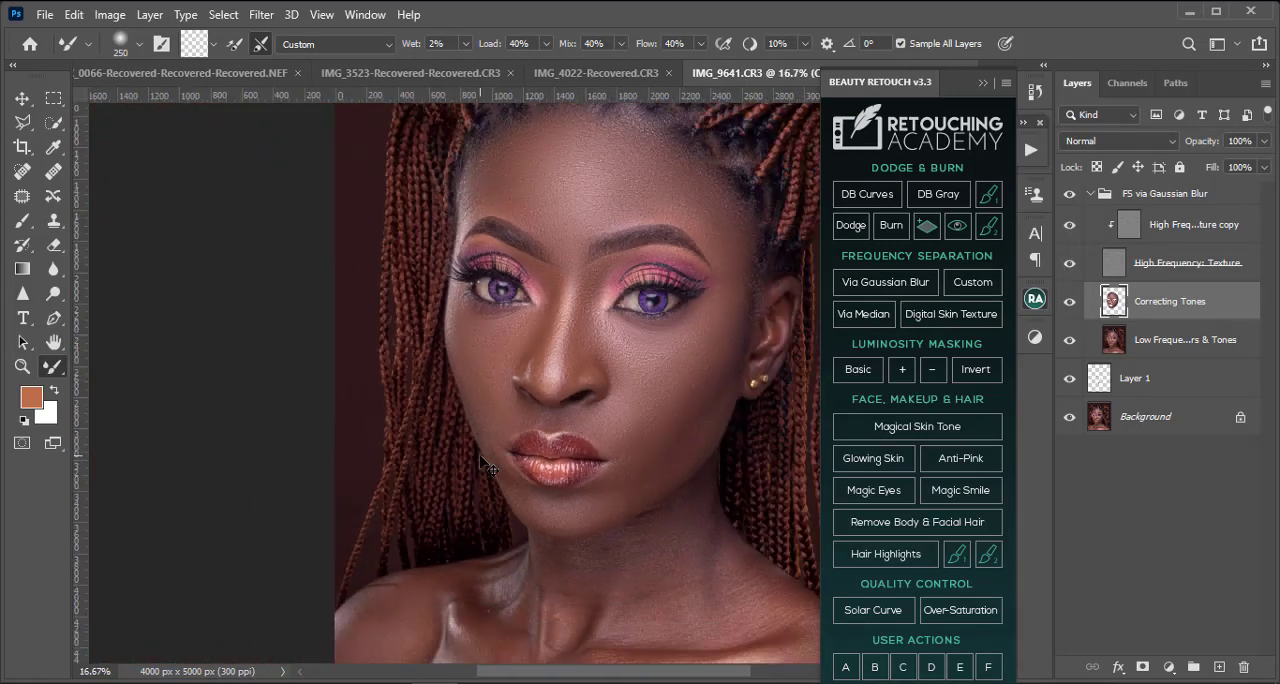
key(ctrl+minus)
key(ctrl+minus)
key(ctrl+plus)
key(ctrl+plus)
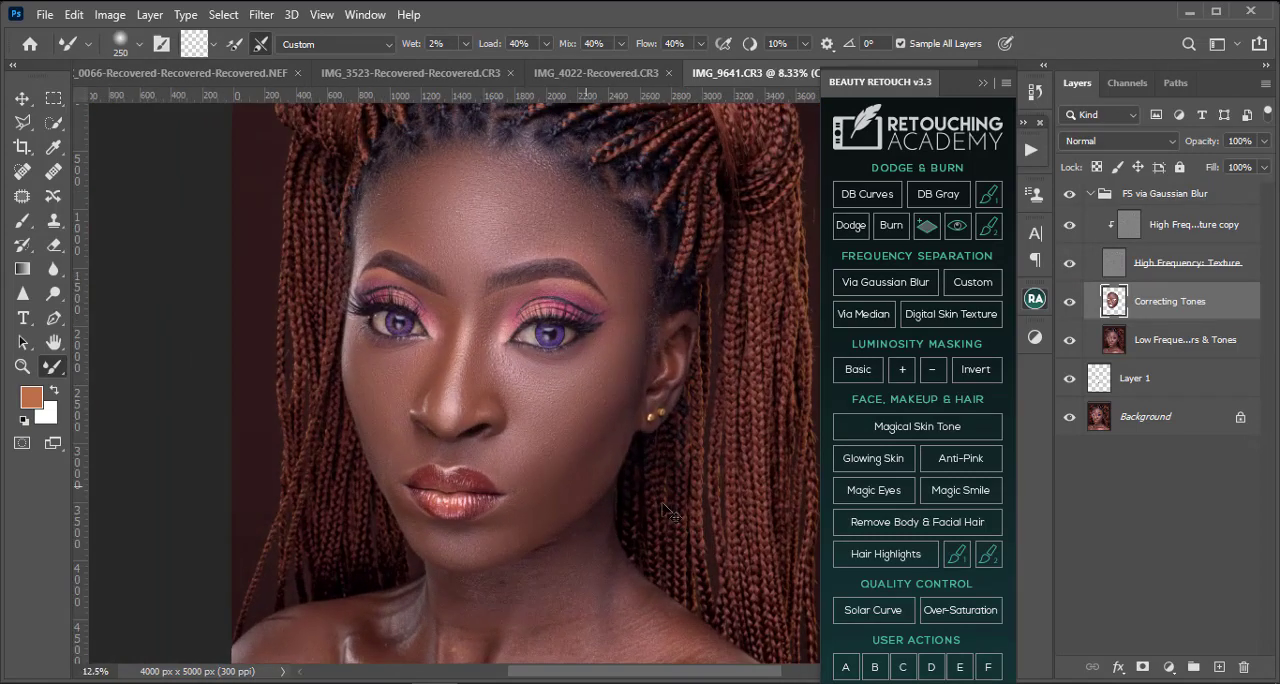
key(ctrl+plus)
key(ctrl+minus)
key(ctrl+minus)
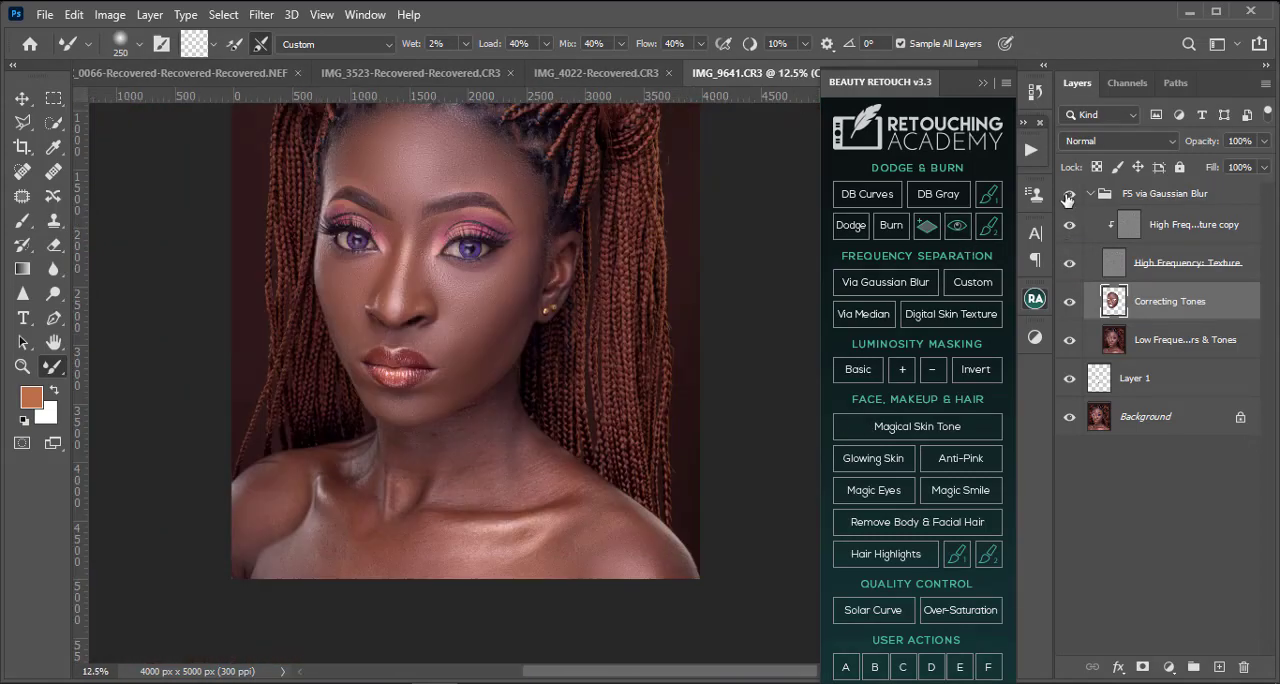
Step: Compare the portrait before and after by toggling the visibility of the FS via Gaussian Blur group
click(1068, 196)
click(1068, 196)
click(1067, 197)
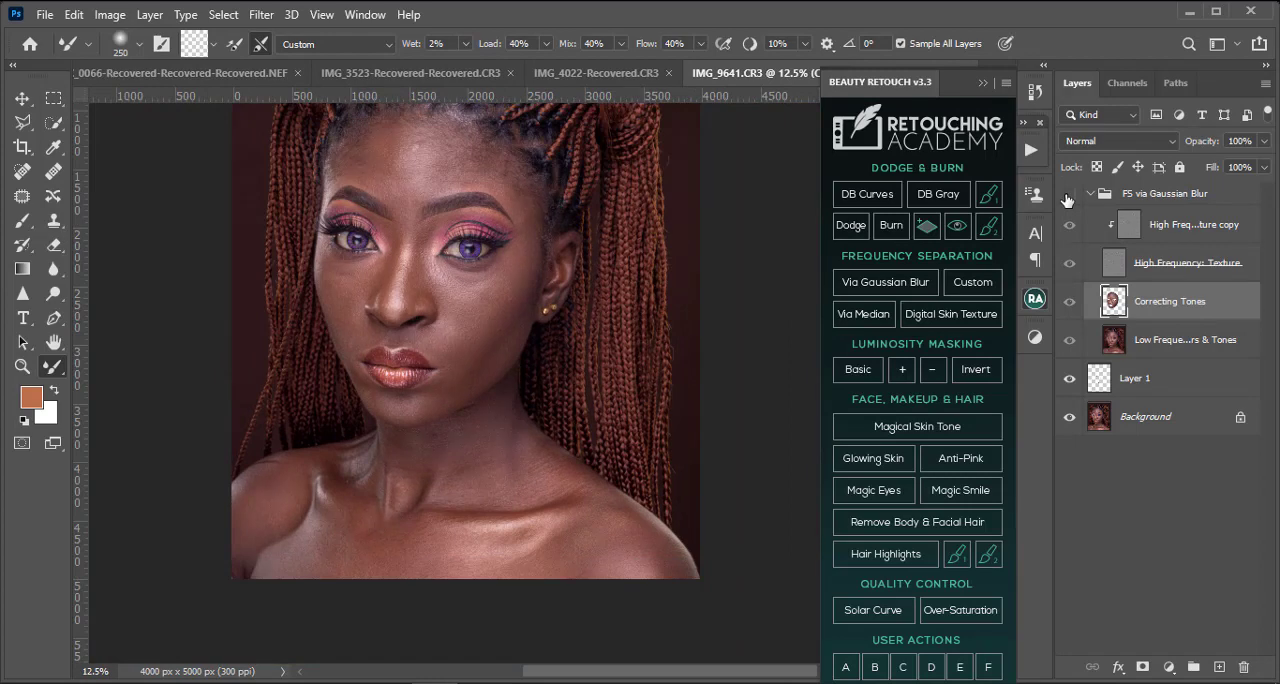
click(1067, 197)
click(1067, 197)
click(1067, 197)
key(ctrl+plus)
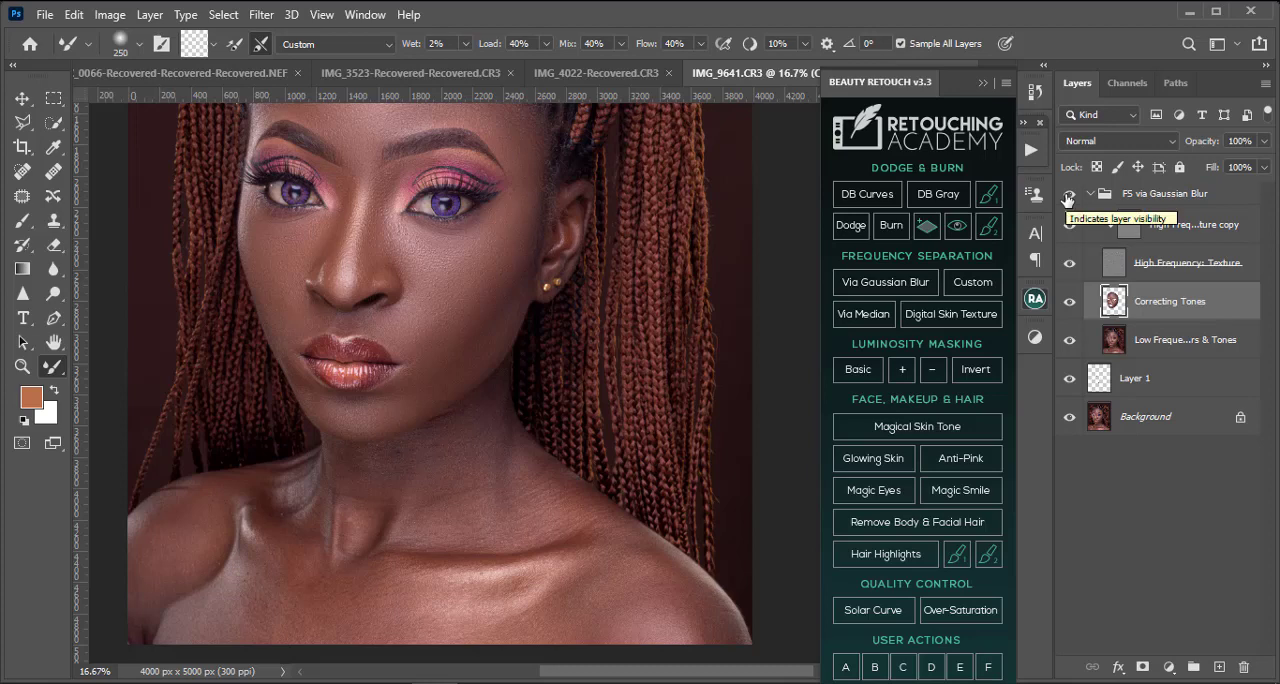
click(1067, 197)
click(1067, 197)
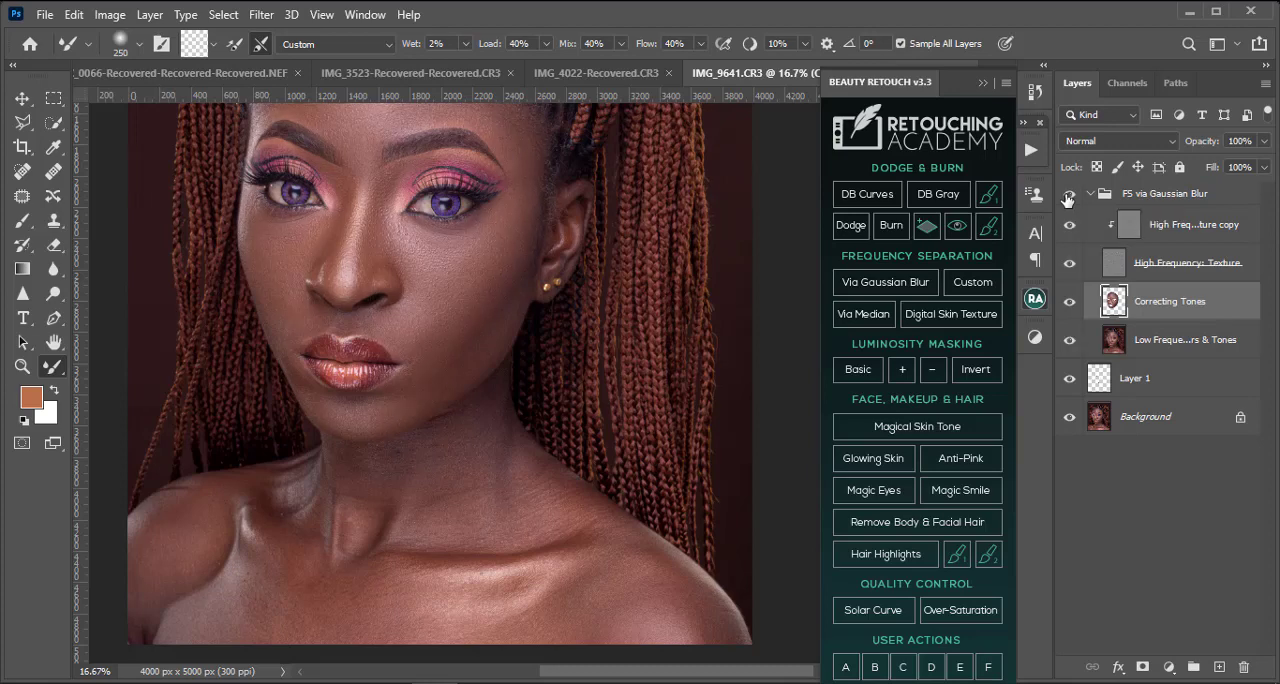
Step: Compare the lower face and neck by toggling the visibility of the FS via Gaussian Blur group and the High Frequency: Texture layer
key(ctrl+plus)
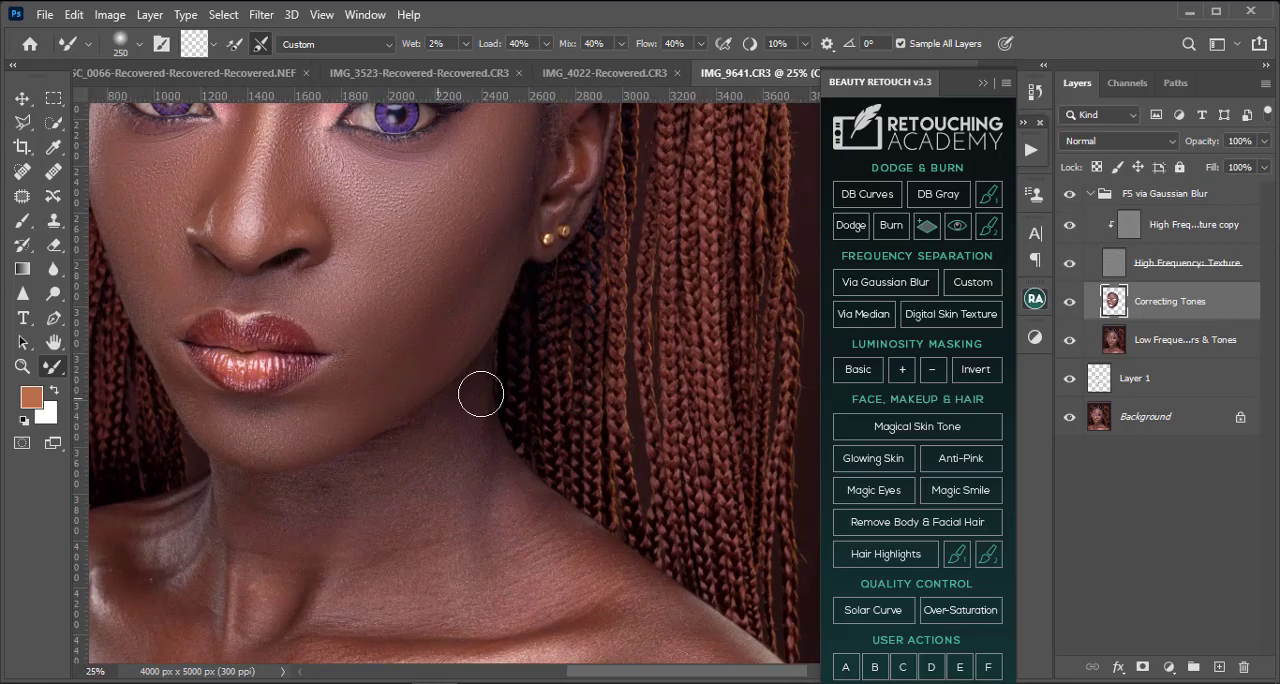
click(1069, 196)
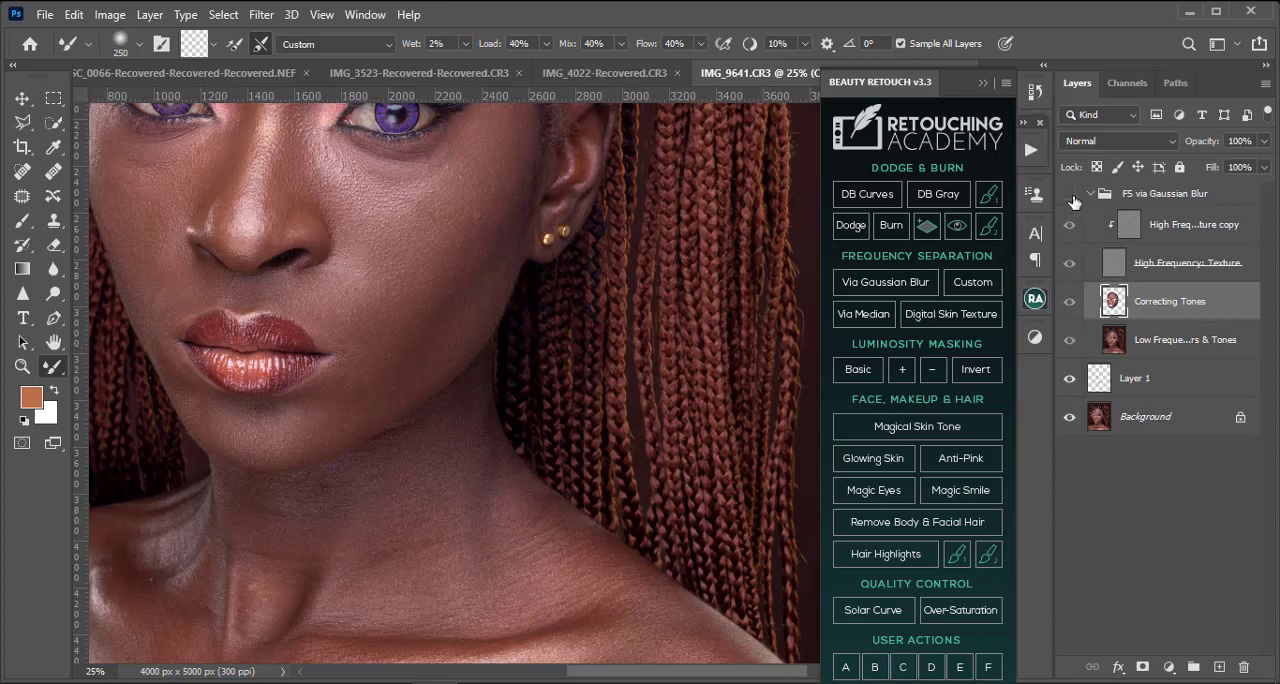
click(1071, 197)
click(1071, 197)
click(1071, 197)
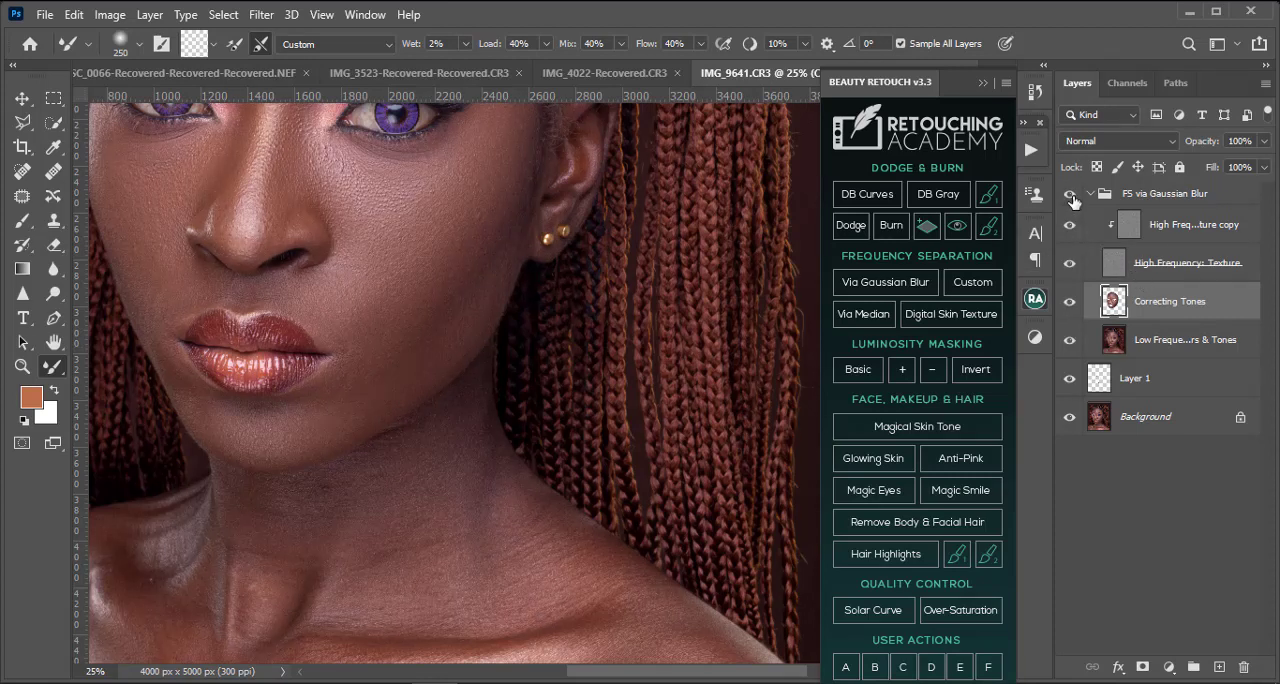
click(1071, 198)
click(1069, 264)
click(1069, 263)
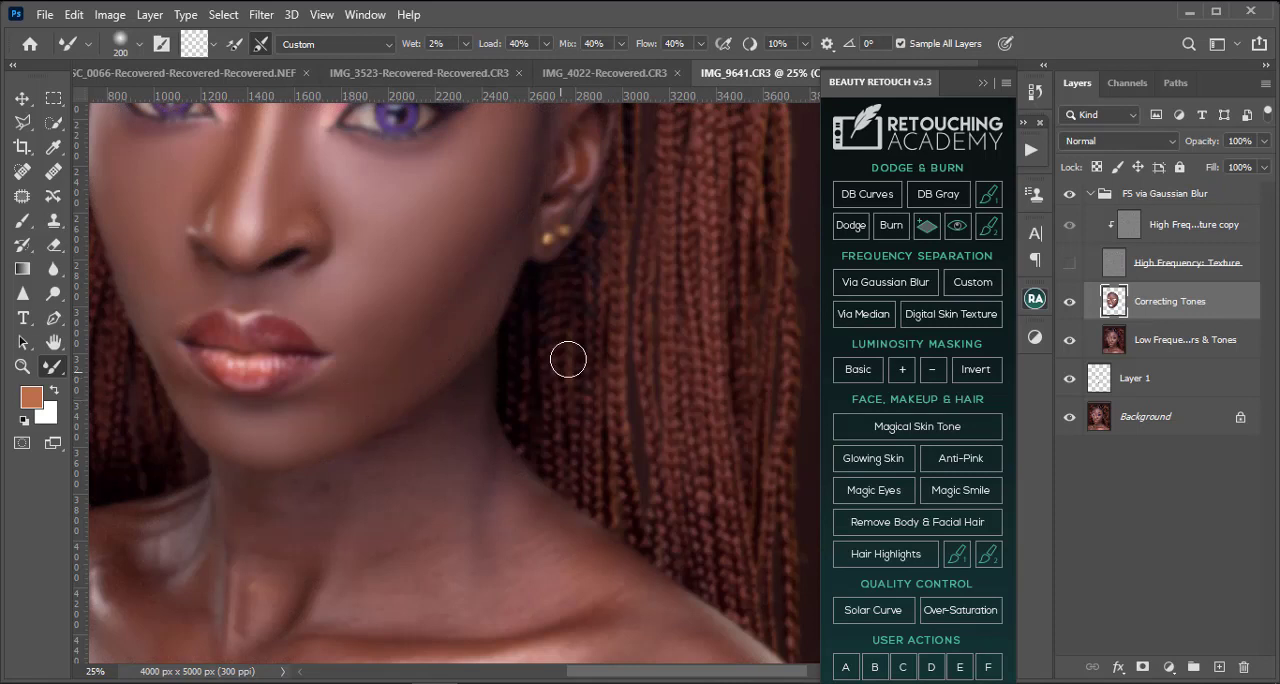
key(ctrl+z)
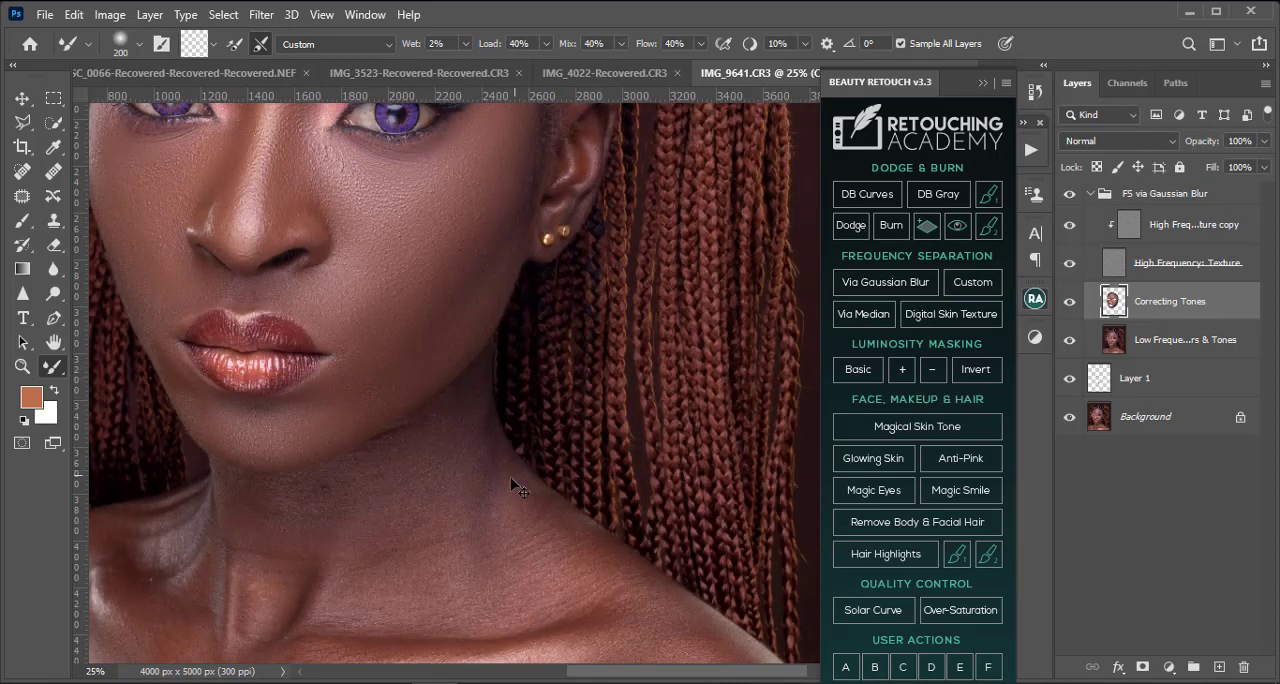
key(ctrl+z)
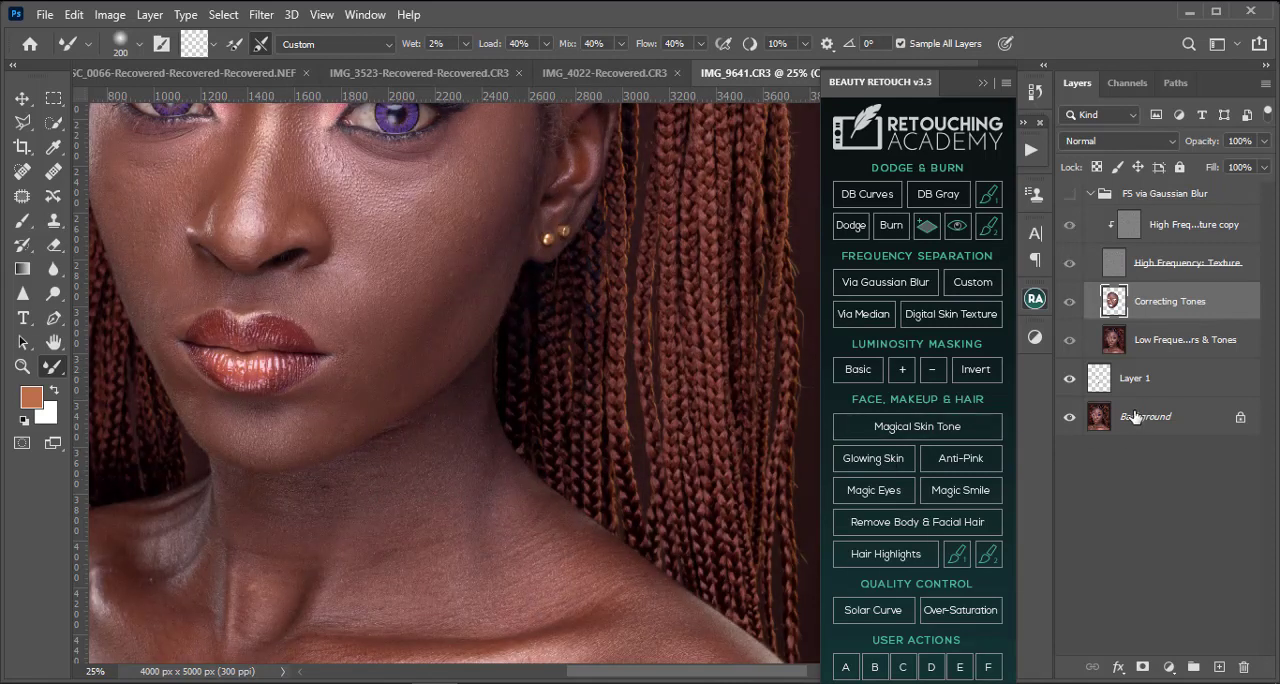
click(1068, 194)
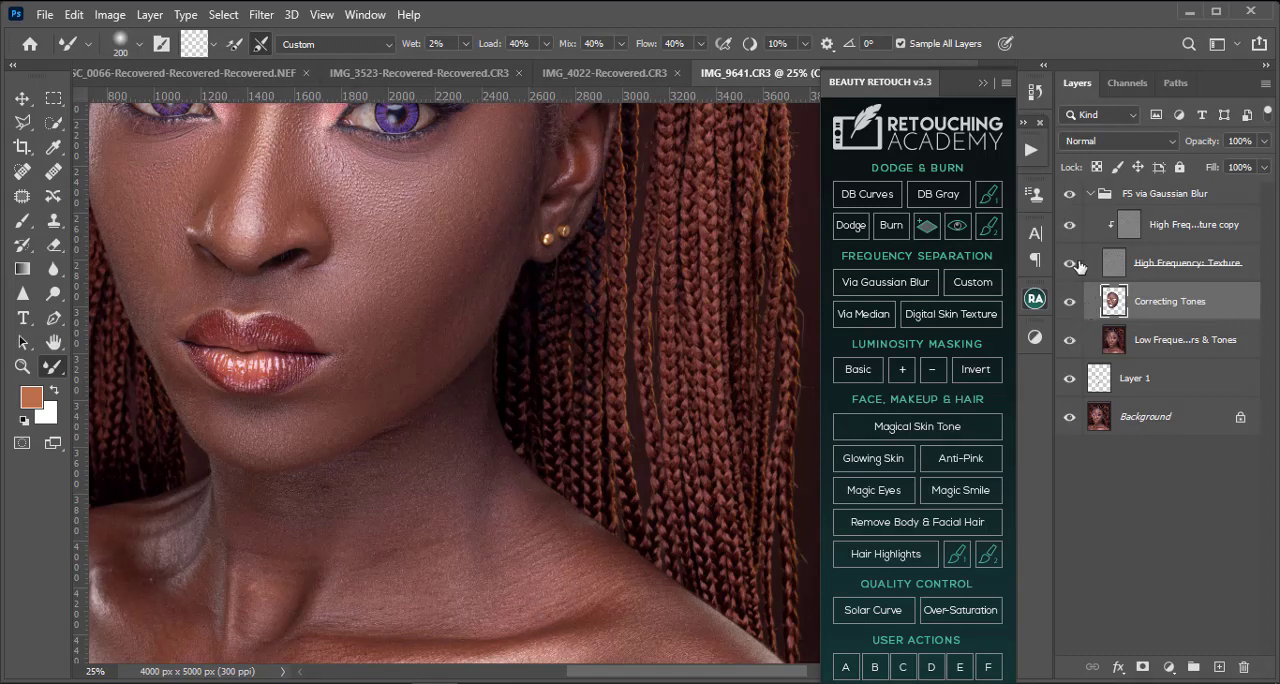
Step: Try blending the right-hand cheek with the Mixer Brush while the High Frequency: Texture layer is visible, and undo the result
click(1071, 263)
key(ctrl+plus)
drag(326, 420, 511, 481)
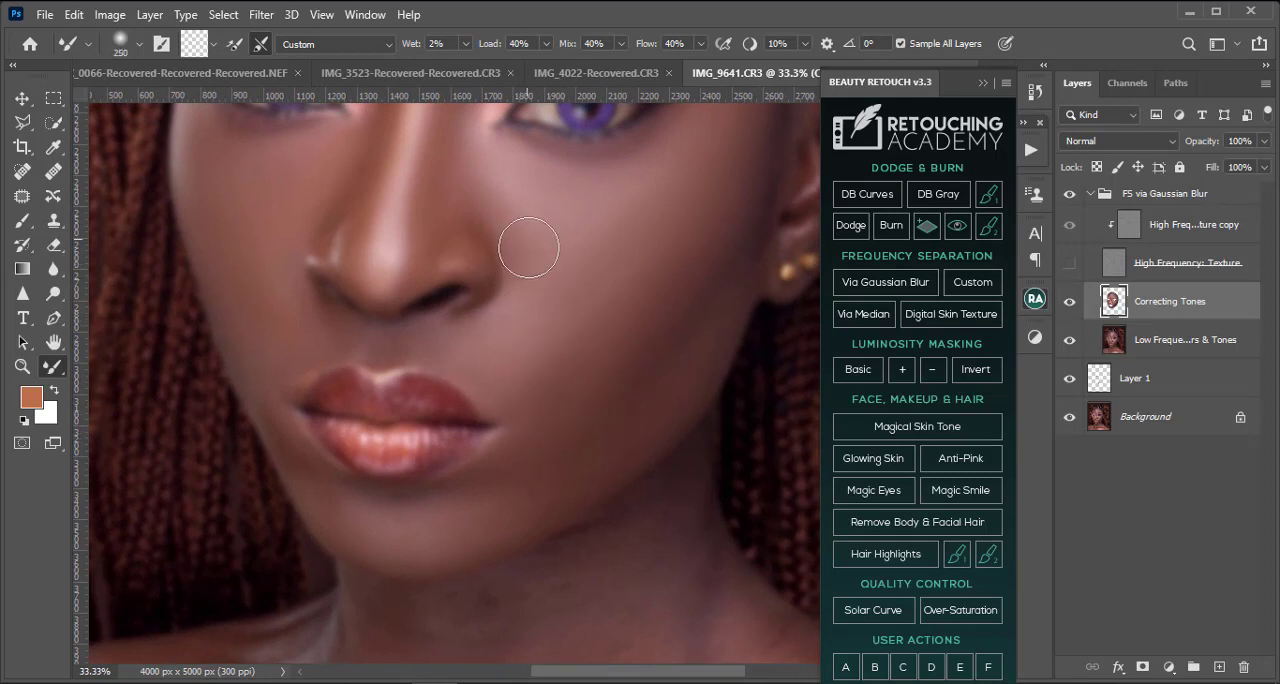
click(1072, 263)
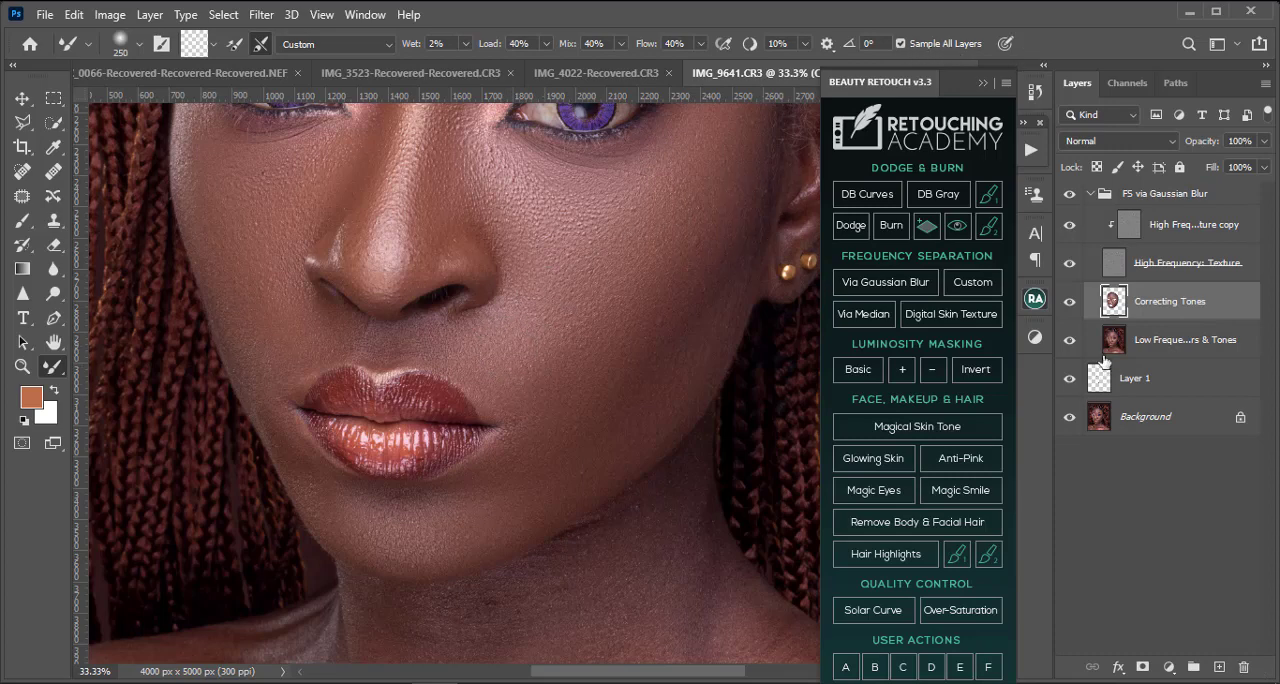
click(1069, 263)
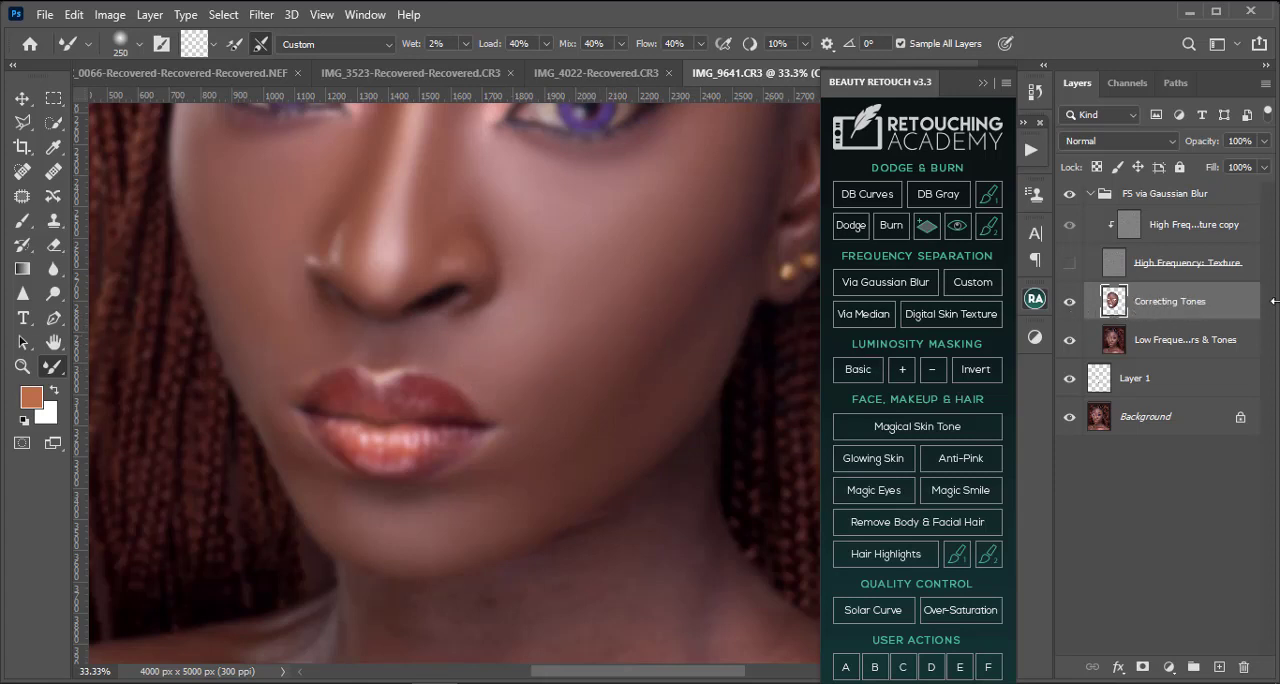
click(1068, 266)
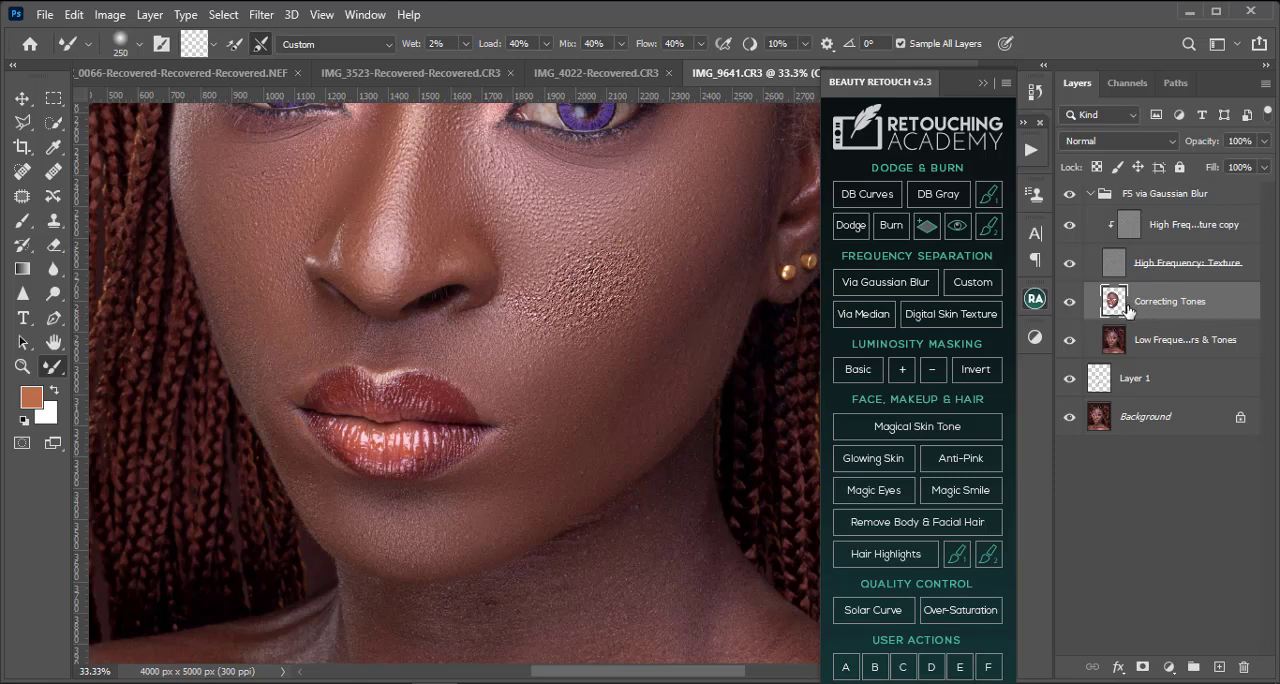
key(ctrl+z)
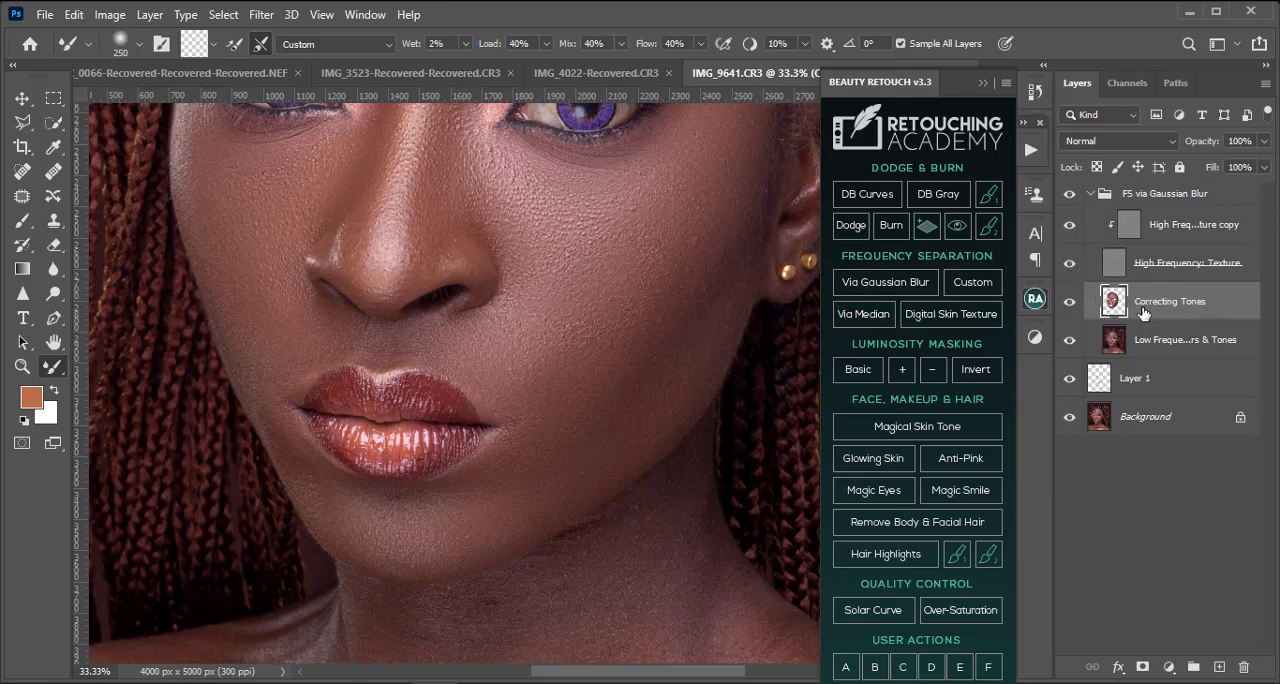
Step: Hide the High Frequency: Texture layer and examine the blended tones on the cheek, jaw, chin and neck
click(1070, 266)
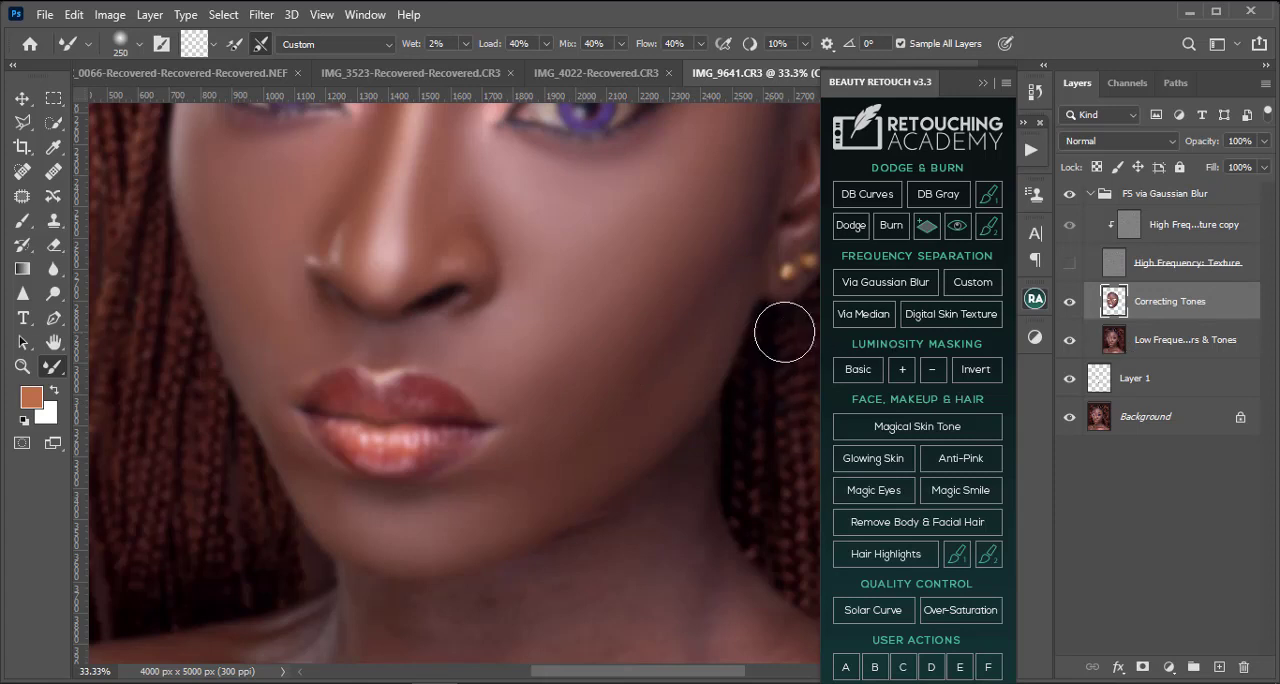
drag(703, 271, 573, 323)
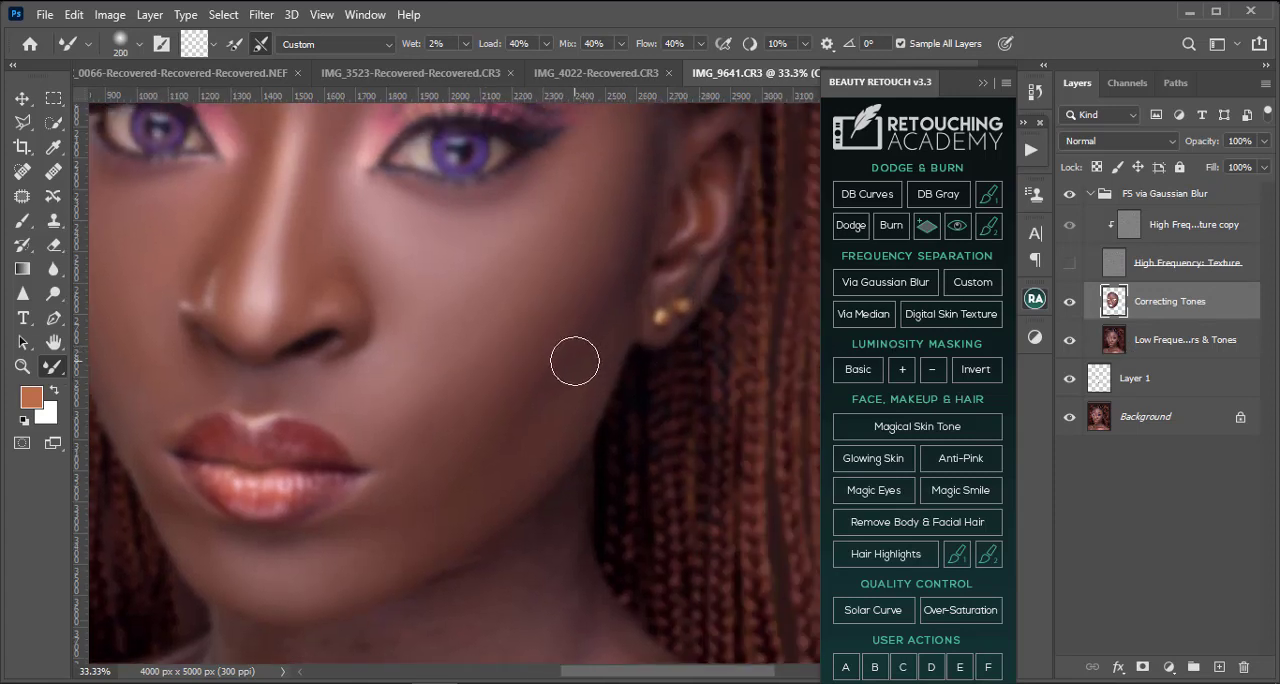
scroll(589, 337, down, 7)
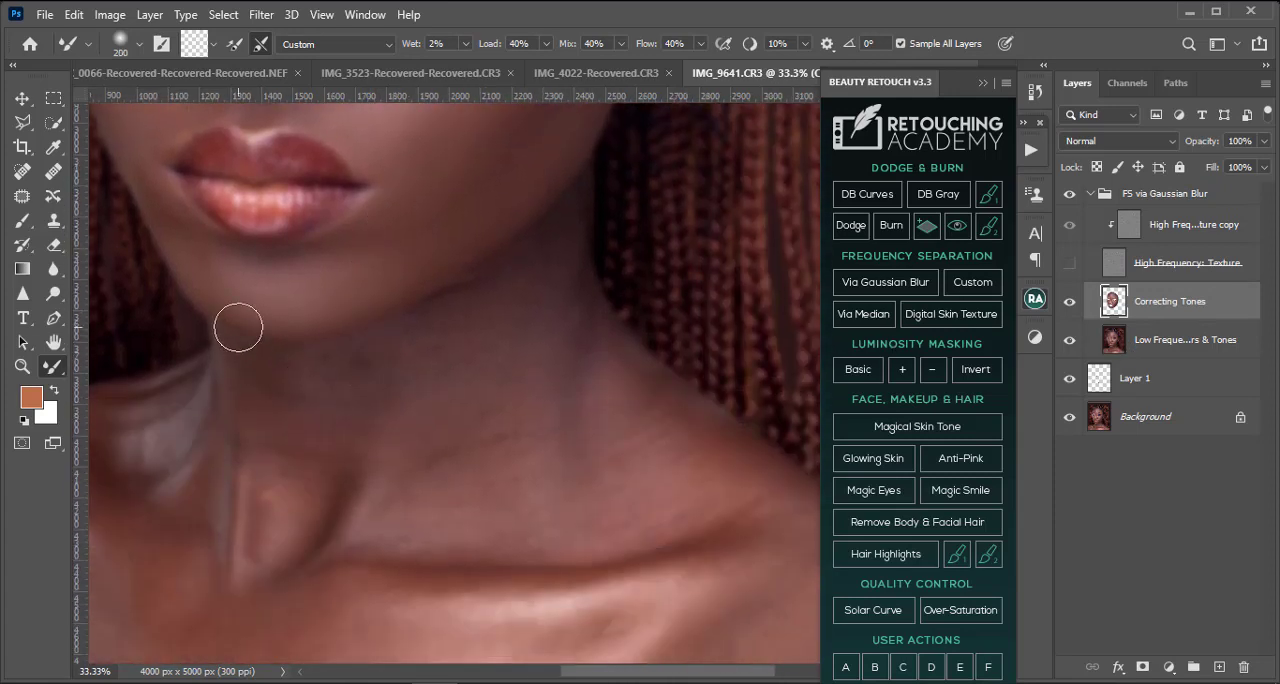
mouse_move(210, 303)
mouse_down()
mouse_move(396, 405)
mouse_move(366, 399)
mouse_up()
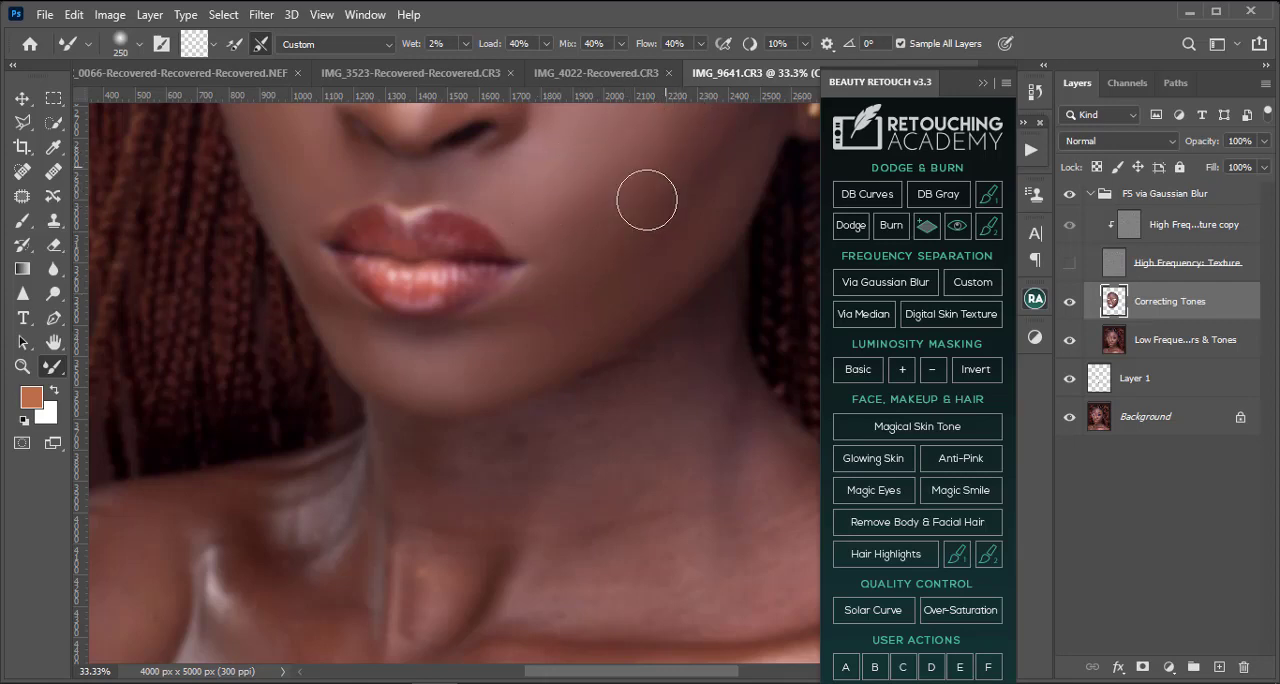
scroll(660, 198, up, 2)
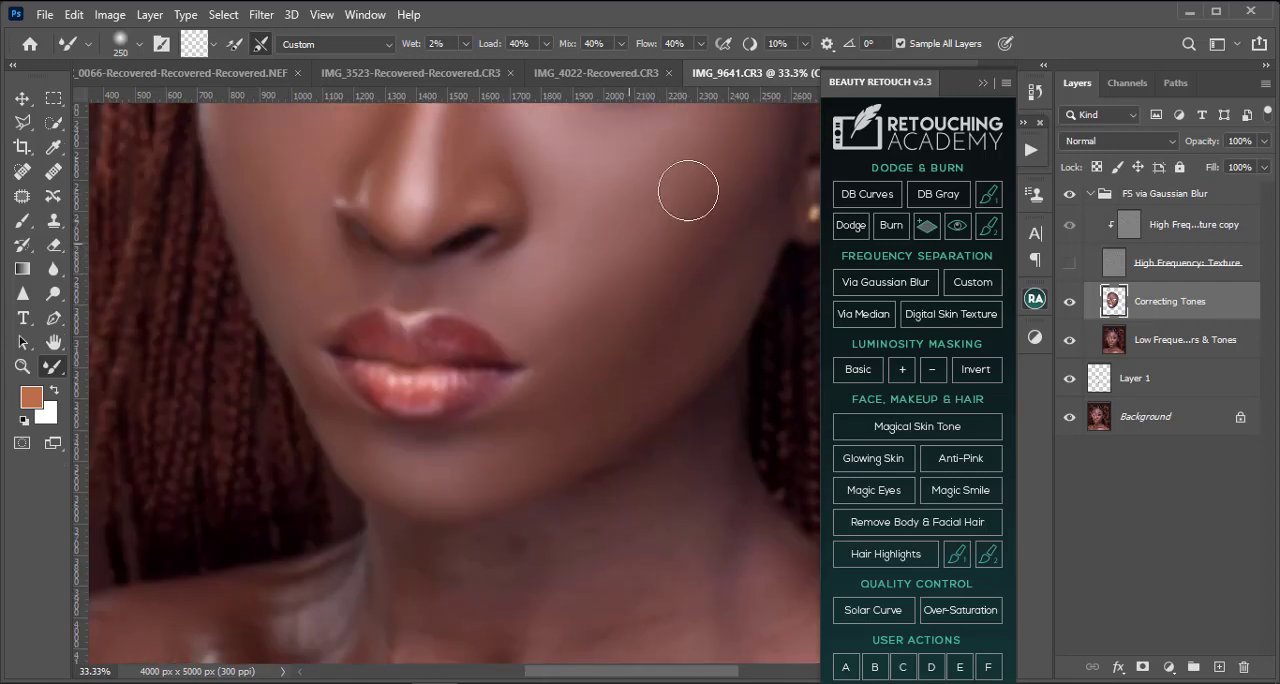
Step: Show the High Frequency: Texture layer and compare the whole portrait with the FS via Gaussian Blur group hidden and shown
click(1069, 263)
scroll(545, 370, down, 2)
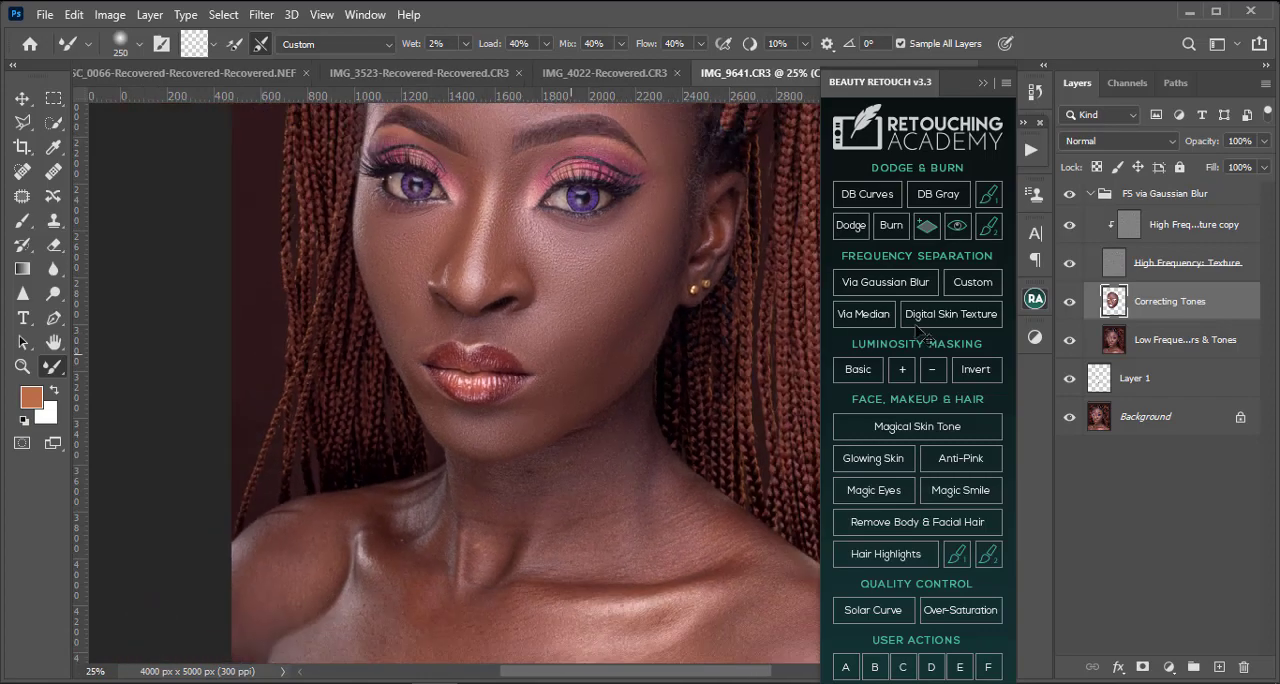
scroll(535, 360, down, 1)
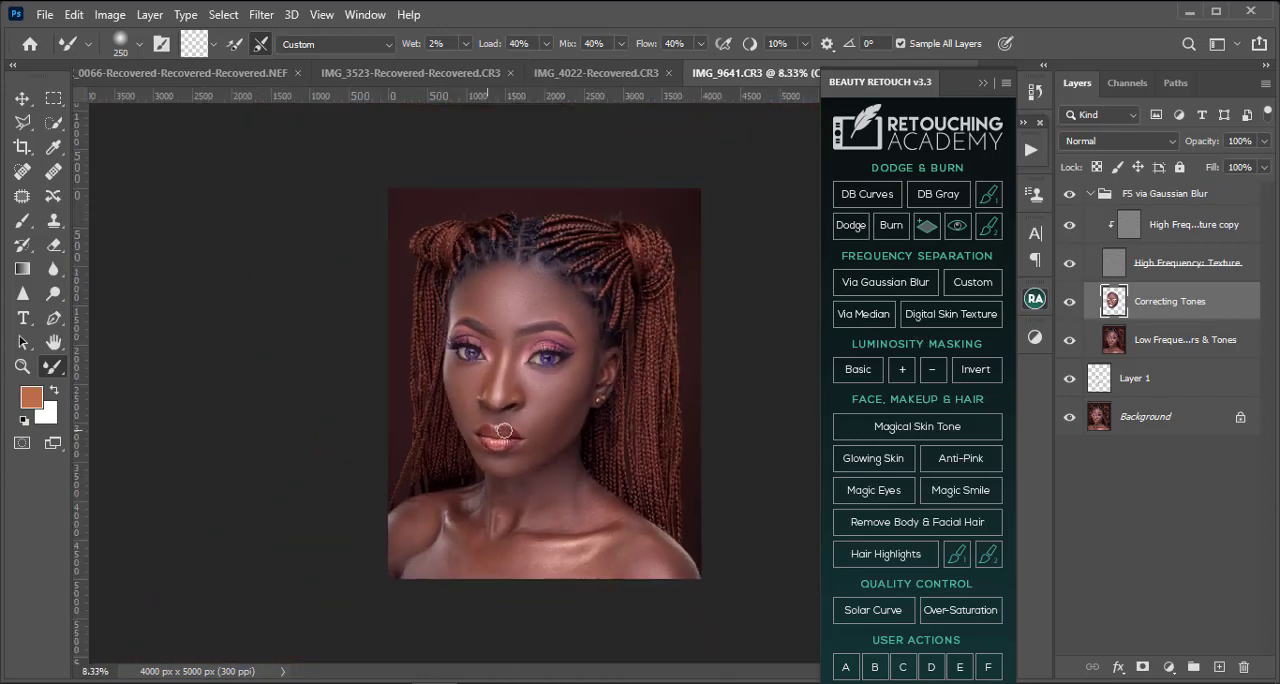
key(ctrl+plus)
key(ctrl+plus)
key(ctrl+minus)
key(ctrl+minus)
click(1070, 196)
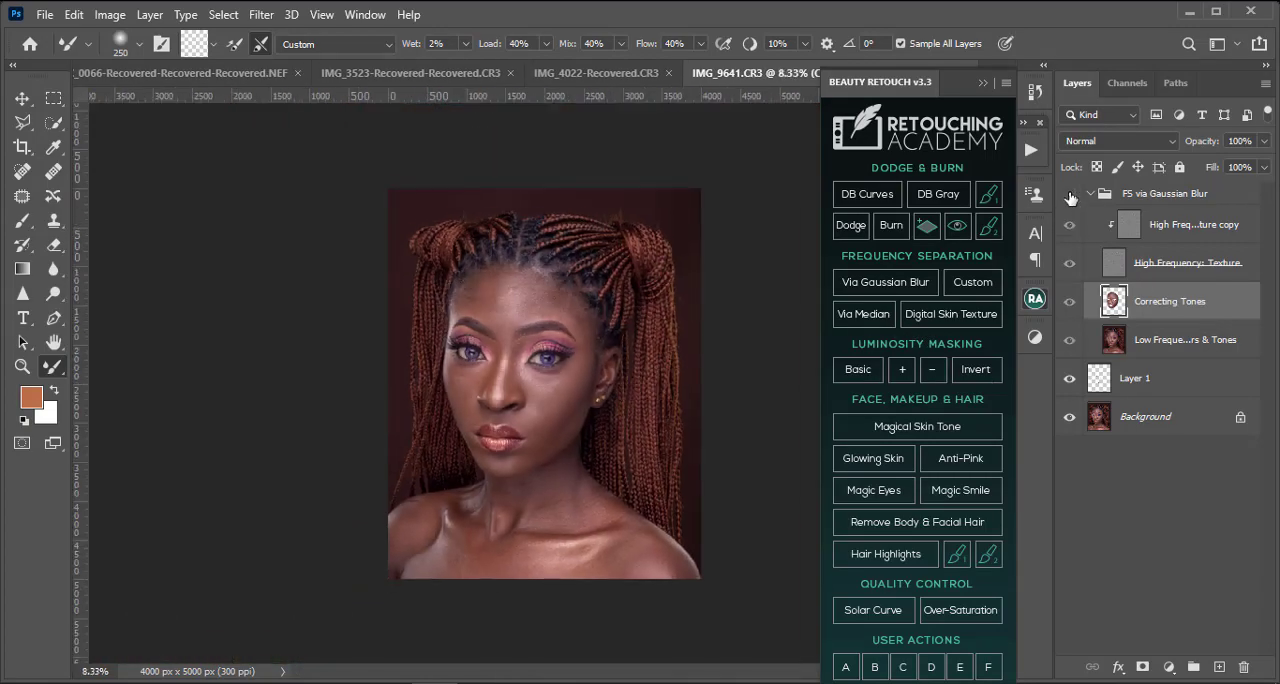
click(1070, 196)
key(ctrl+plus)
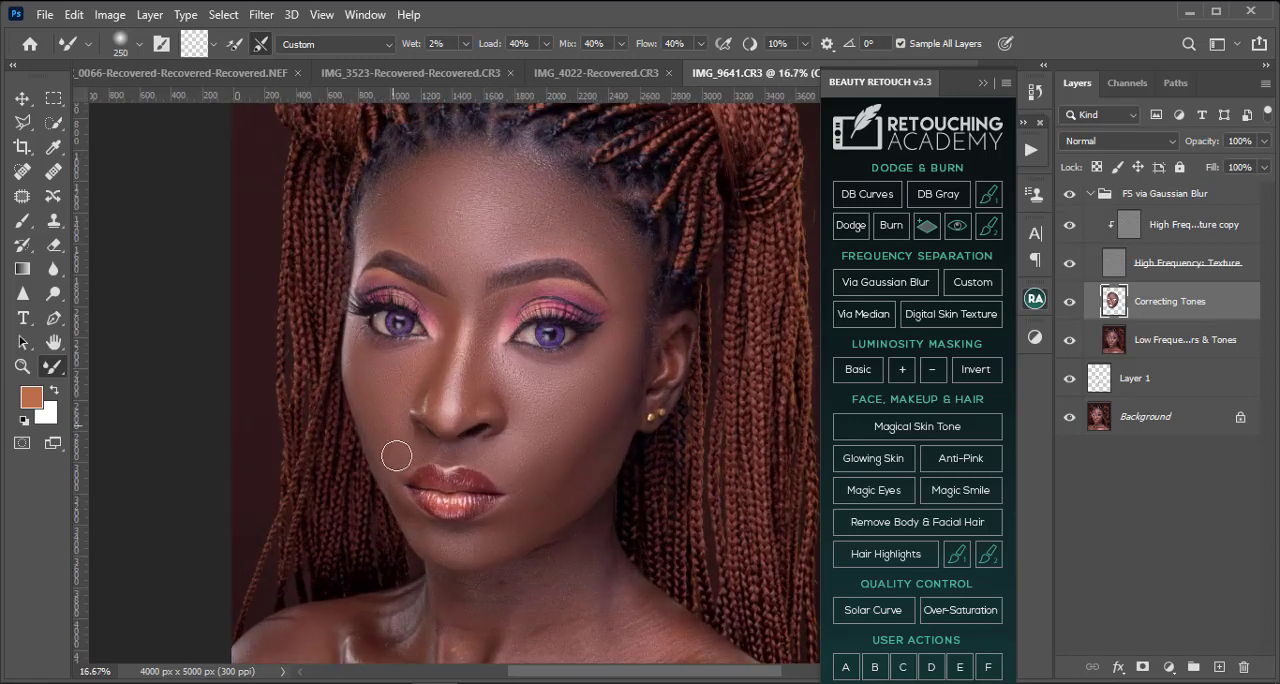
Step: Hide the High Frequency: Texture layer and blend the tones along the jawline and upper neck with the Mixer Brush at about 150 pixels
click(1072, 263)
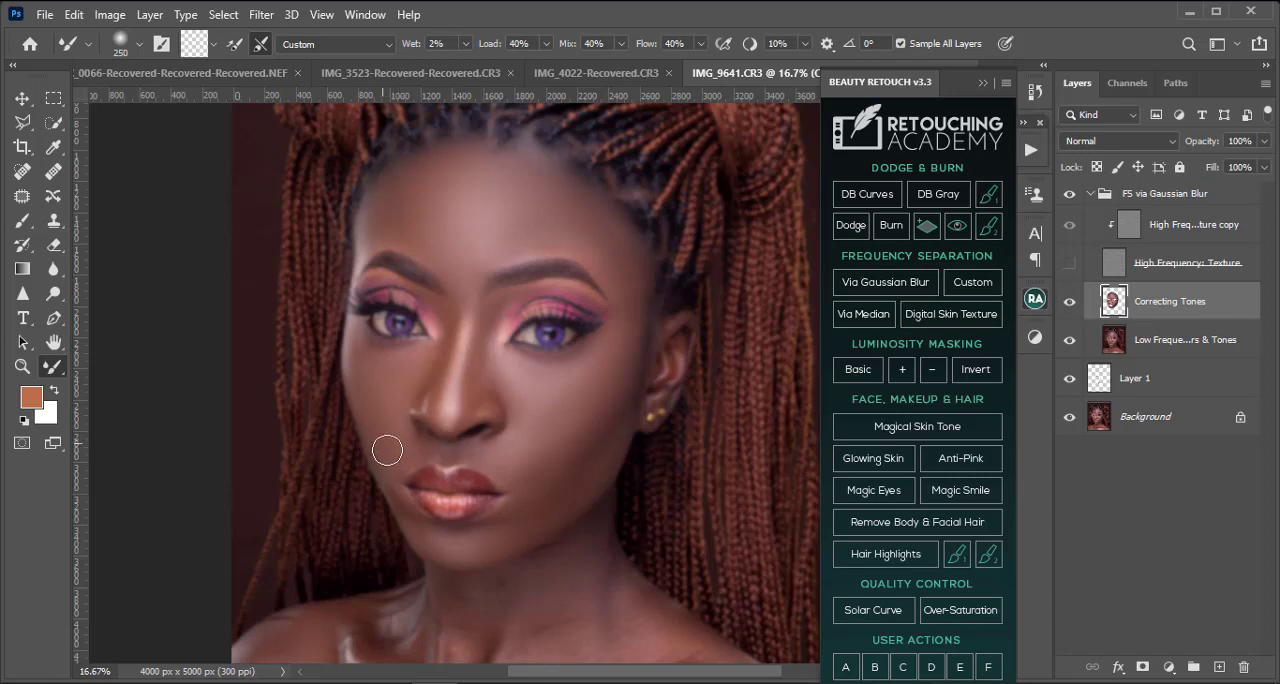
scroll(497, 506, down, 8)
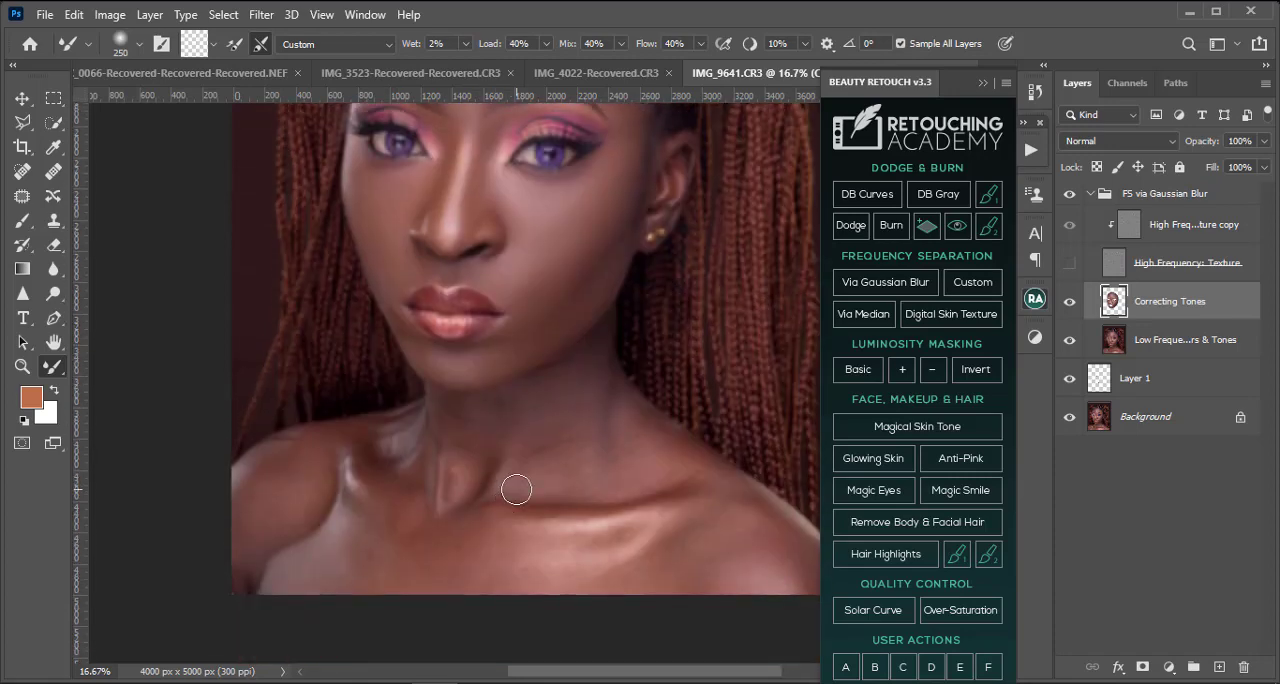
key(ctrl+plus)
key(ctrl+plus)
key(ctrl+plus)
scroll(545, 280, up, 5)
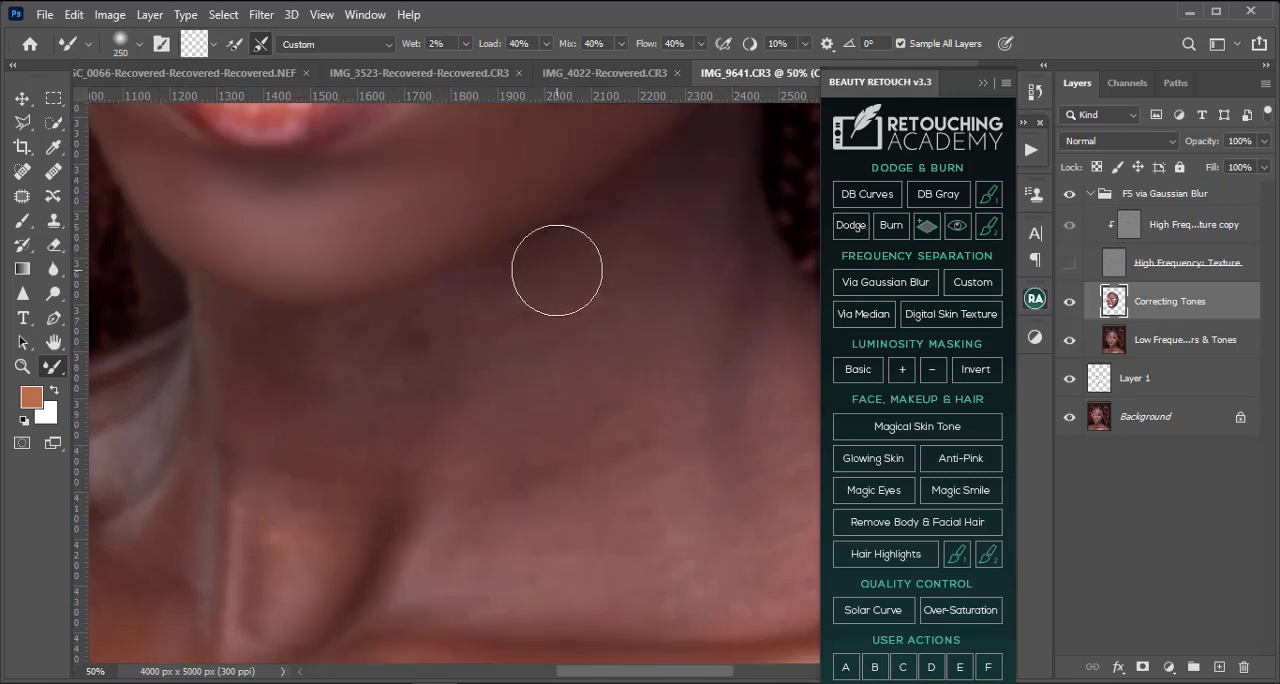
key(bracketleft)
key(bracketleft)
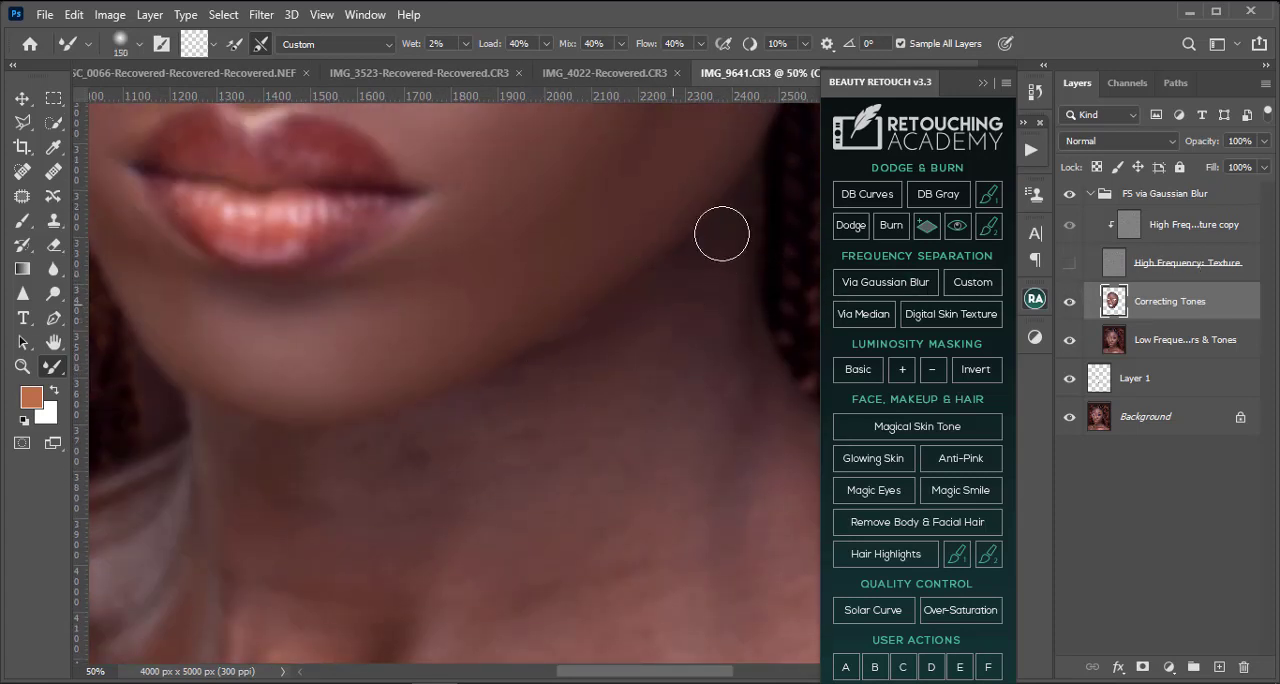
scroll(674, 369, down, 1)
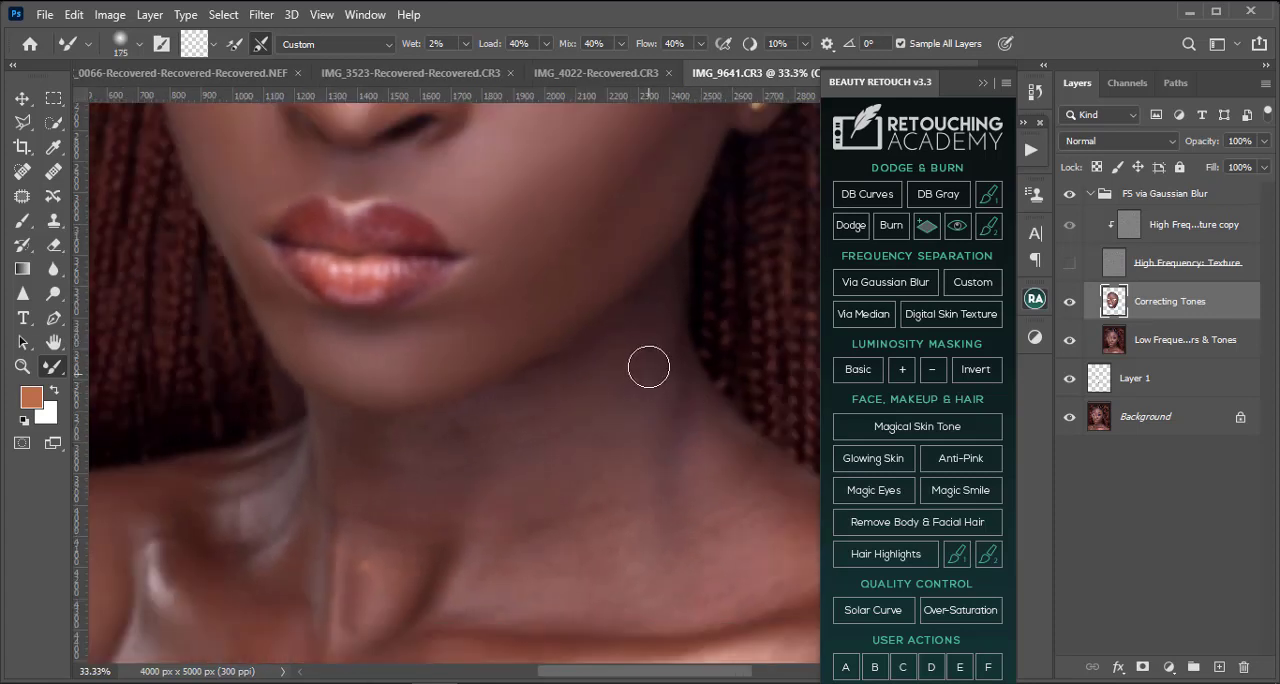
Step: Smooth the uneven tones across the front of the neck and the throat with the Mixer Brush at 250 to 400 pixels
key(bracketright)
key(bracketright)
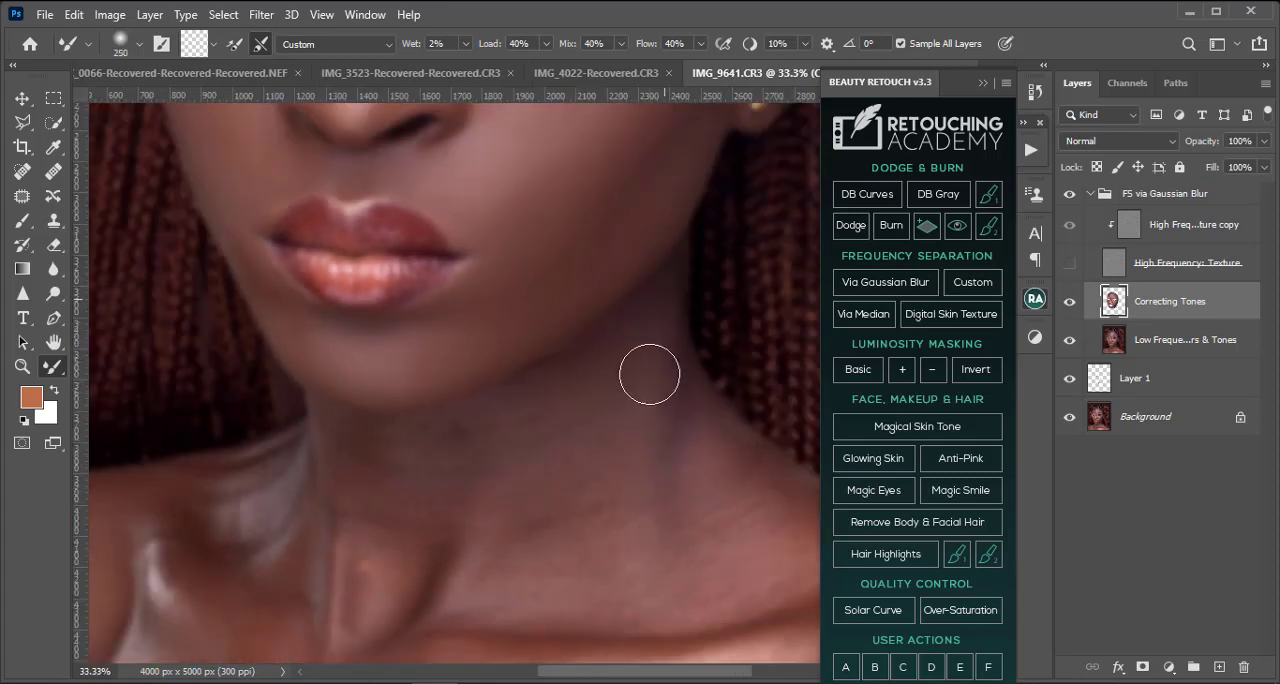
key(bracketright)
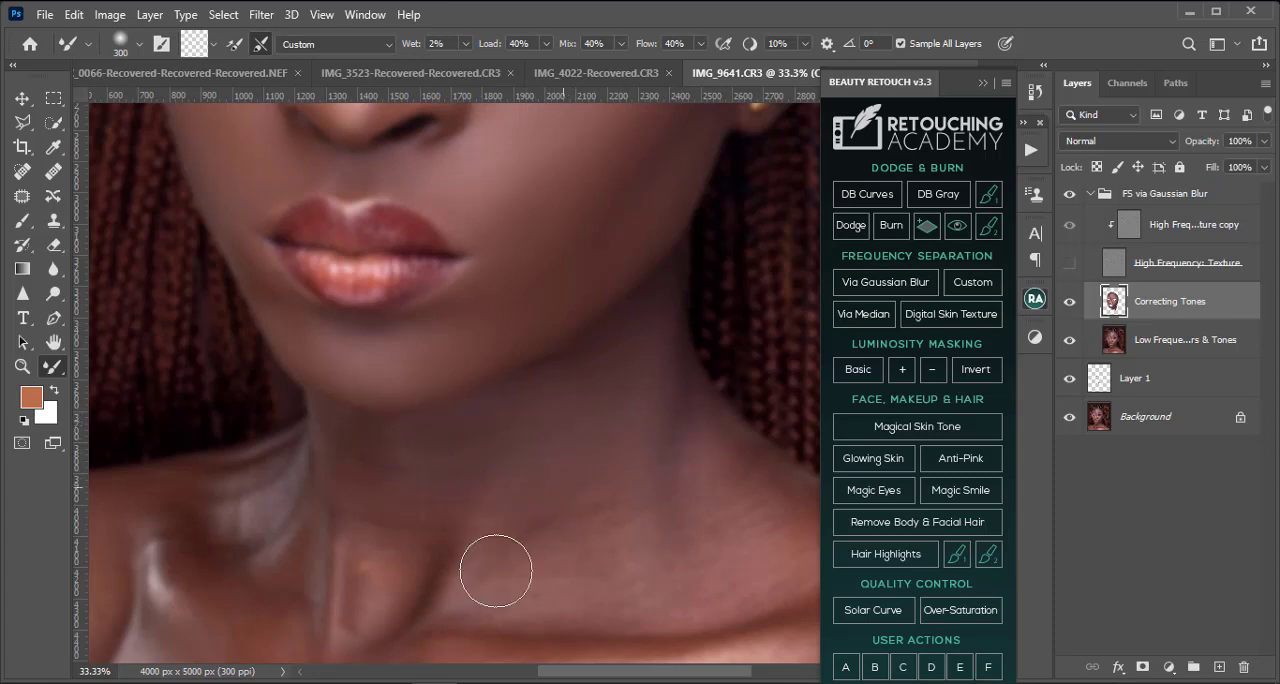
key(bracketright)
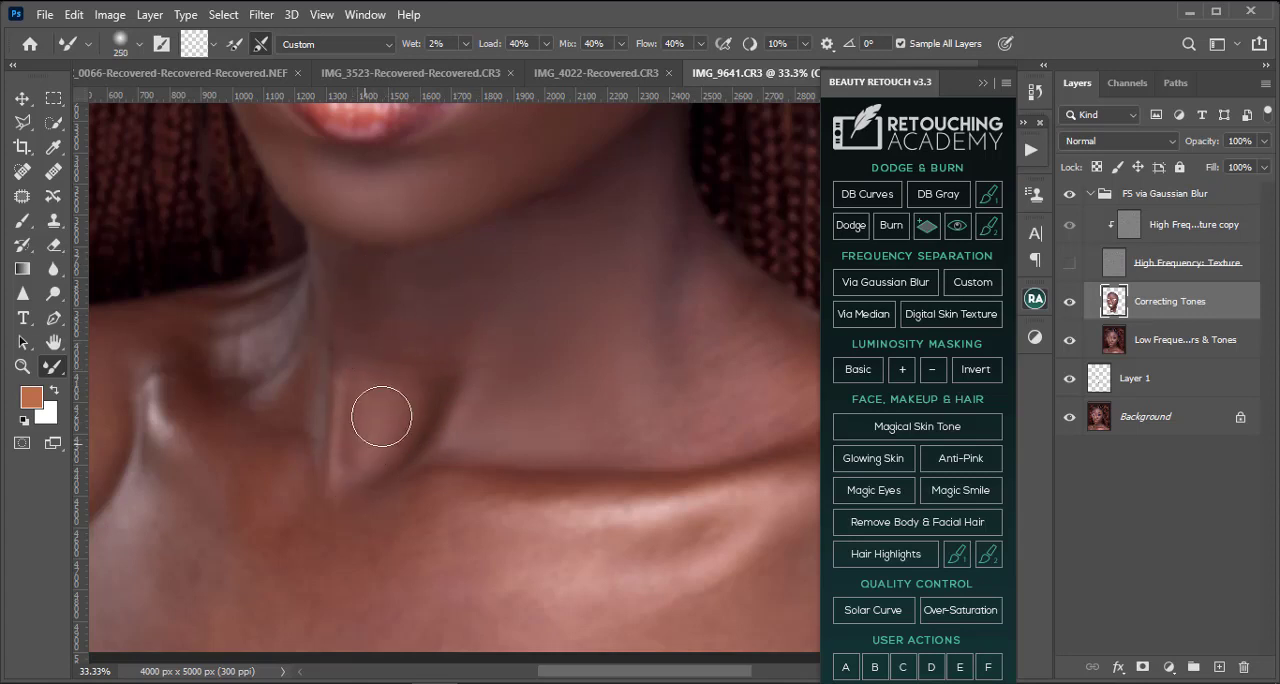
key(bracketright)
key(bracketright)
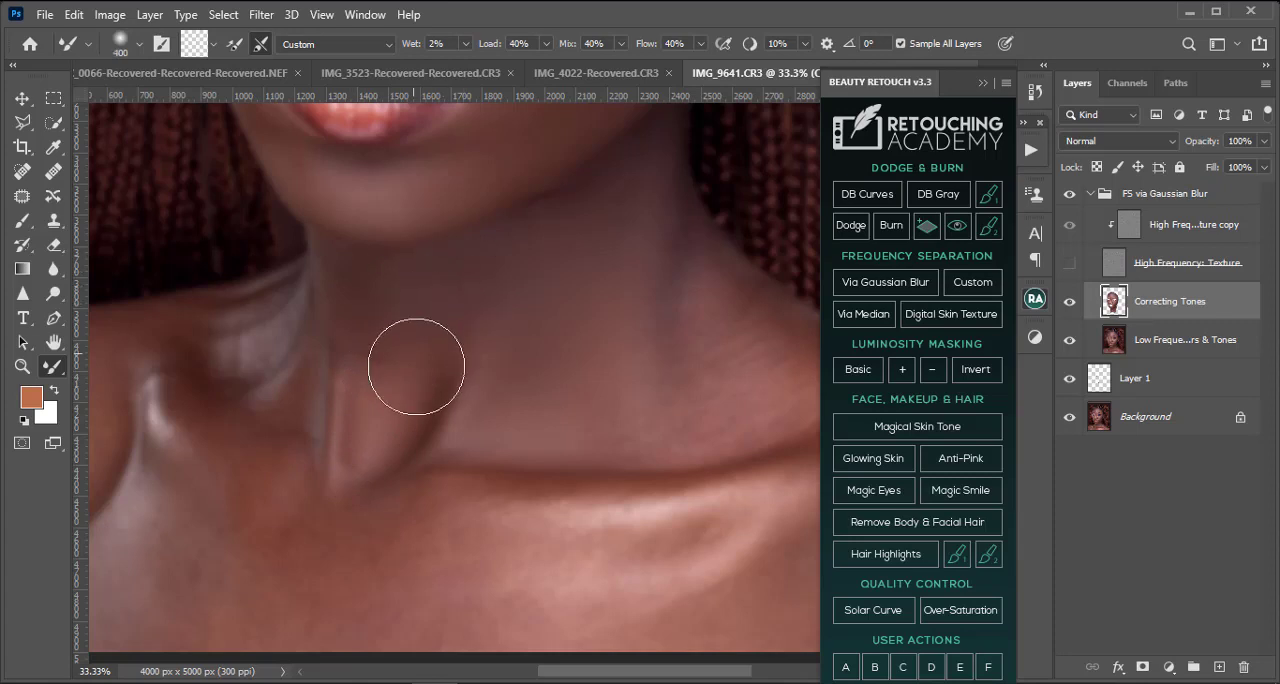
key(bracketleft)
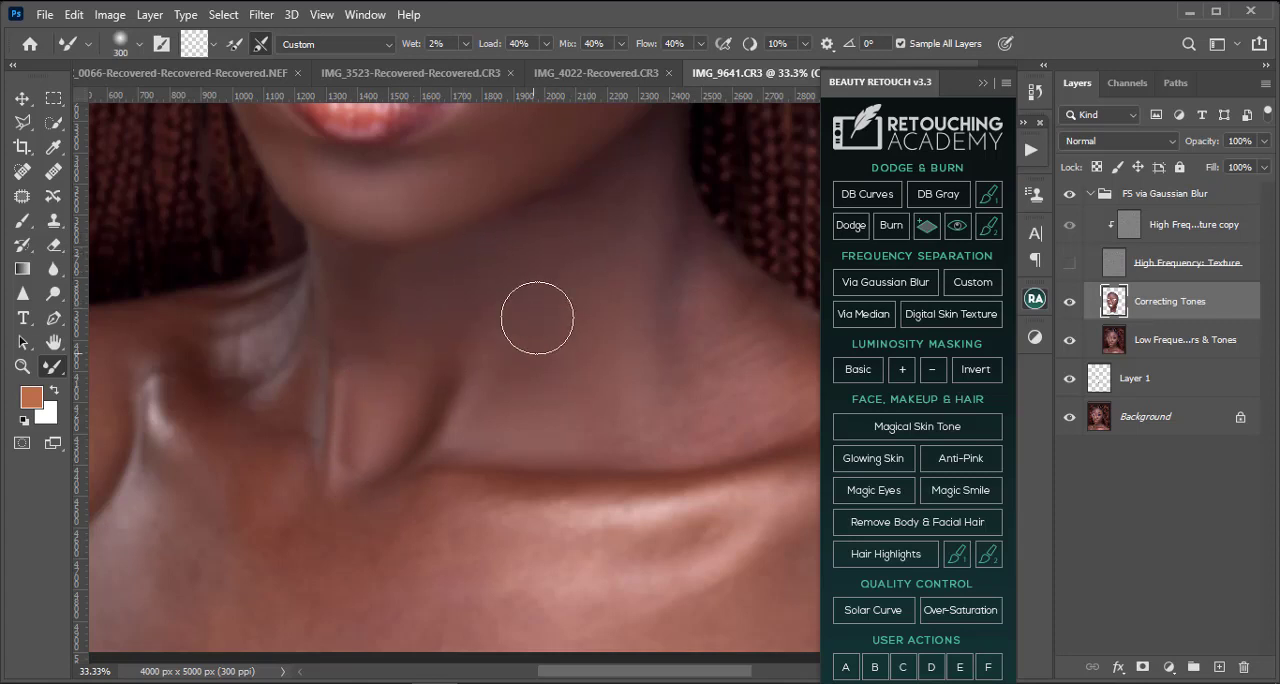
Step: Blend the tones on the right-hand side of the neck down to the collarbone with the Mixer Brush at 250 to 400 pixels
drag(528, 358, 332, 384)
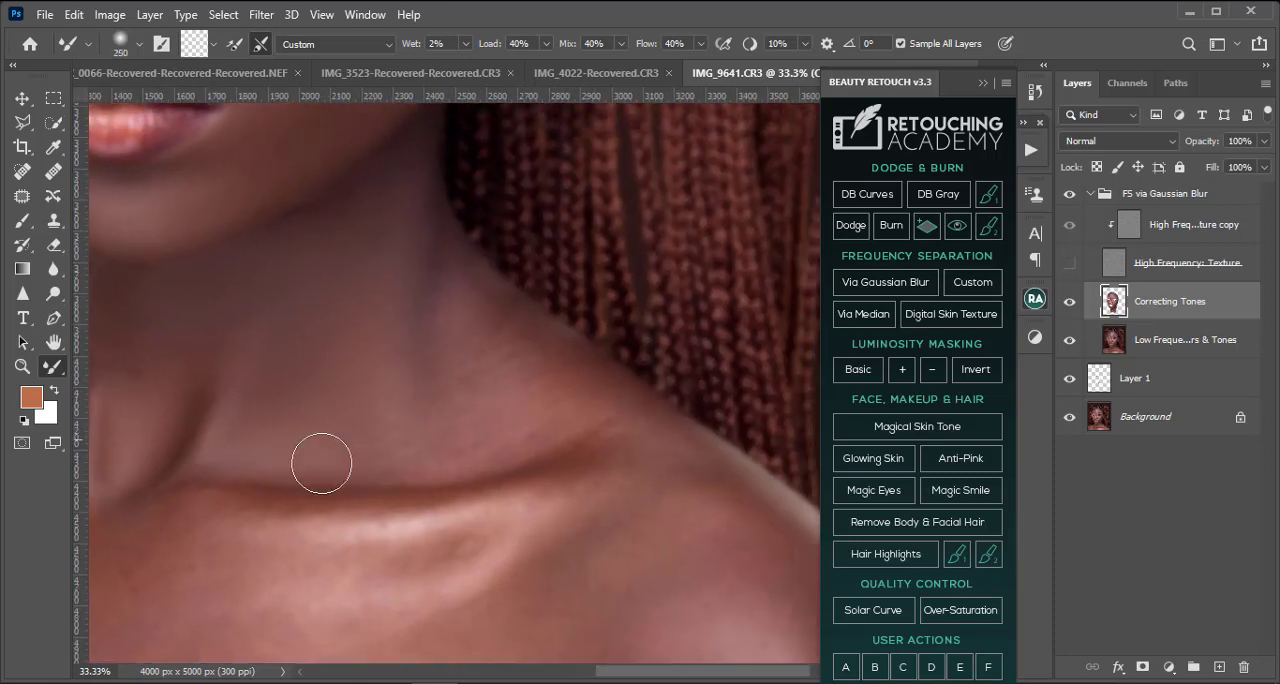
key(bracketright)
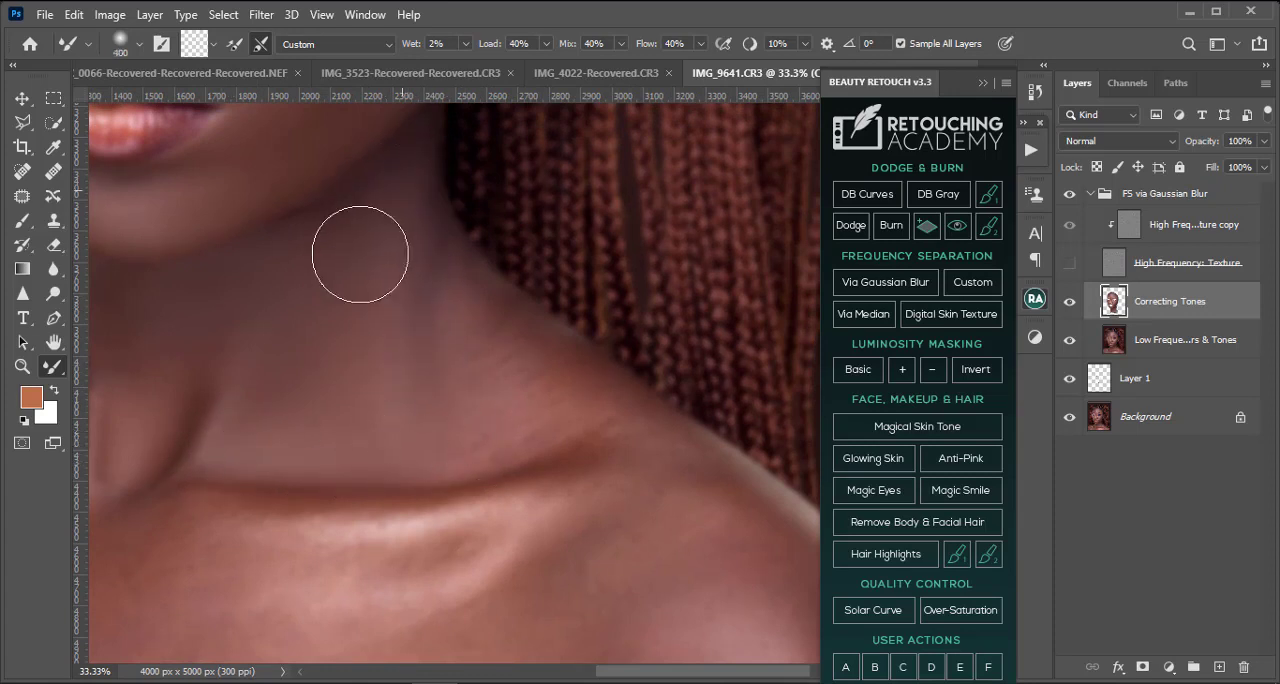
key(bracketright)
key(bracketleft)
key(bracketleft)
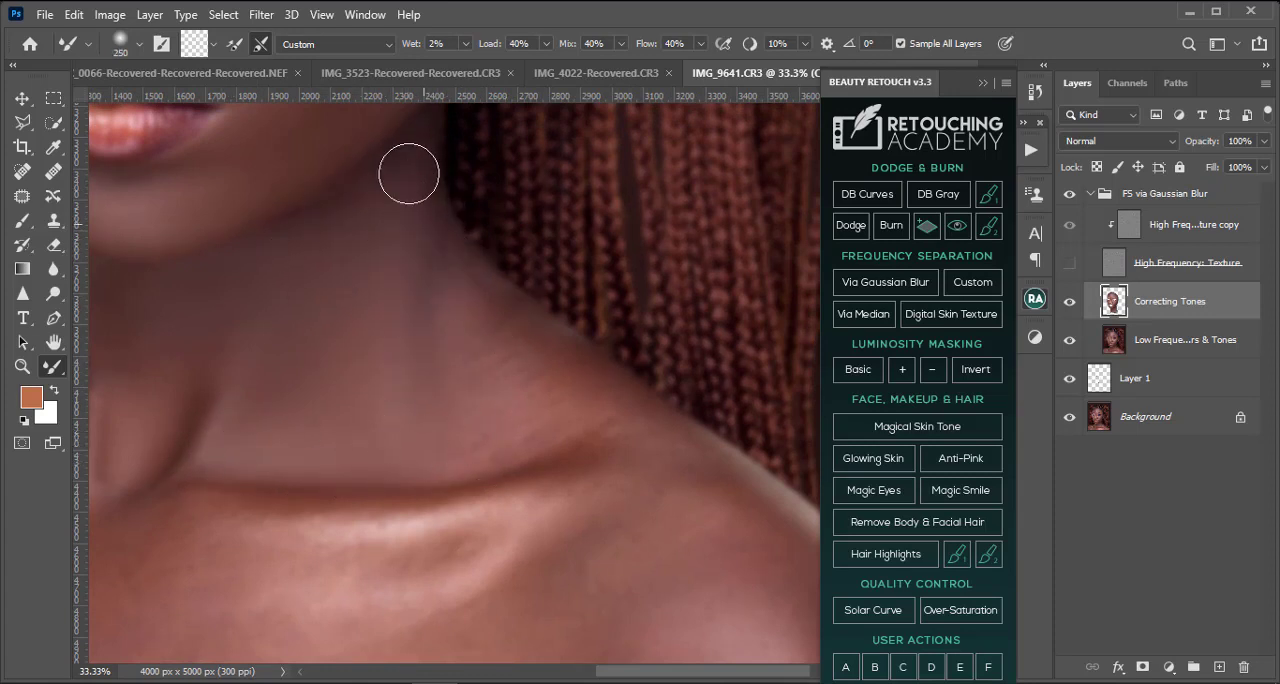
key(bracketright)
key(bracketright)
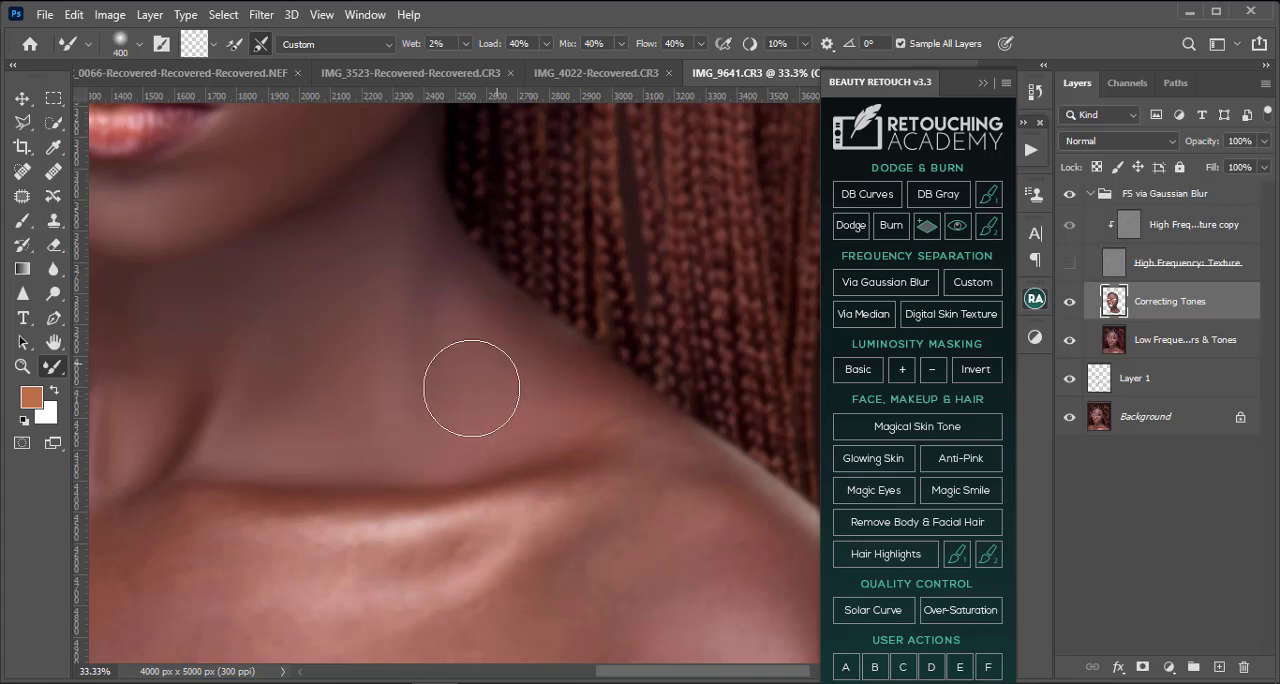
Step: Blend the right-hand side of the neck with the Mixer Brush at 600 pixels and check the whole portrait with the texture layer shown
key(bracketright)
key(bracketright)
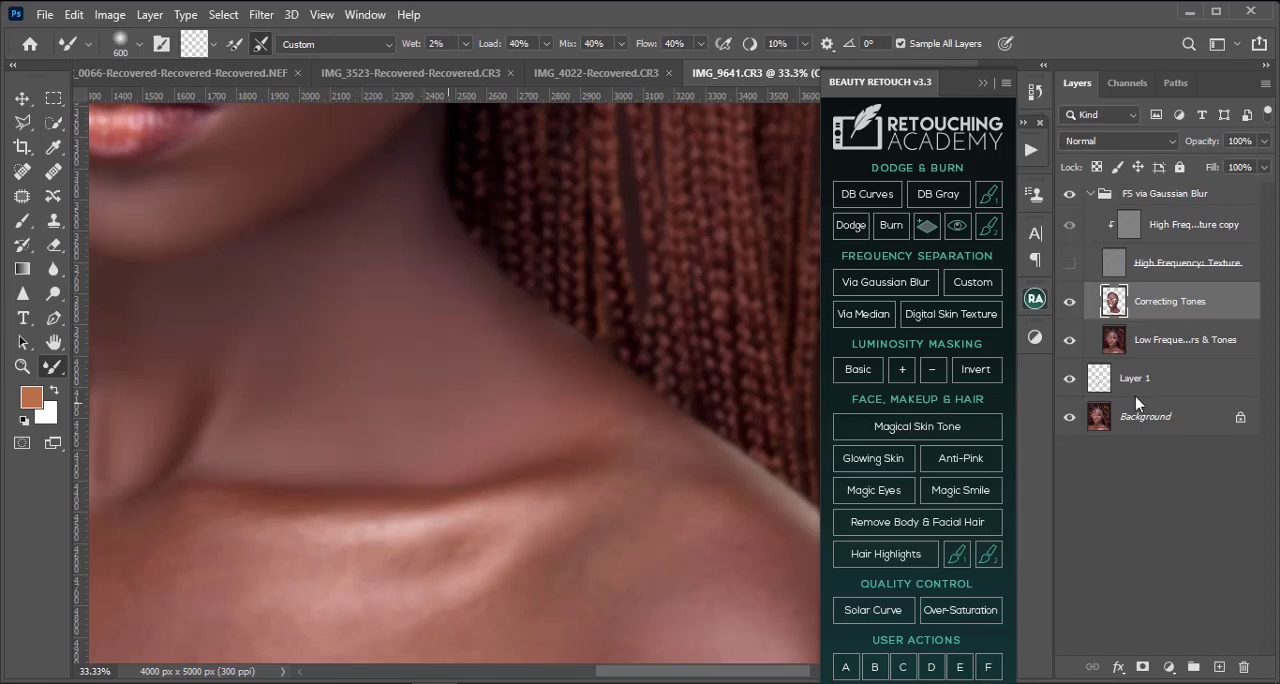
key(ctrl+minus)
key(ctrl+minus)
key(ctrl+minus)
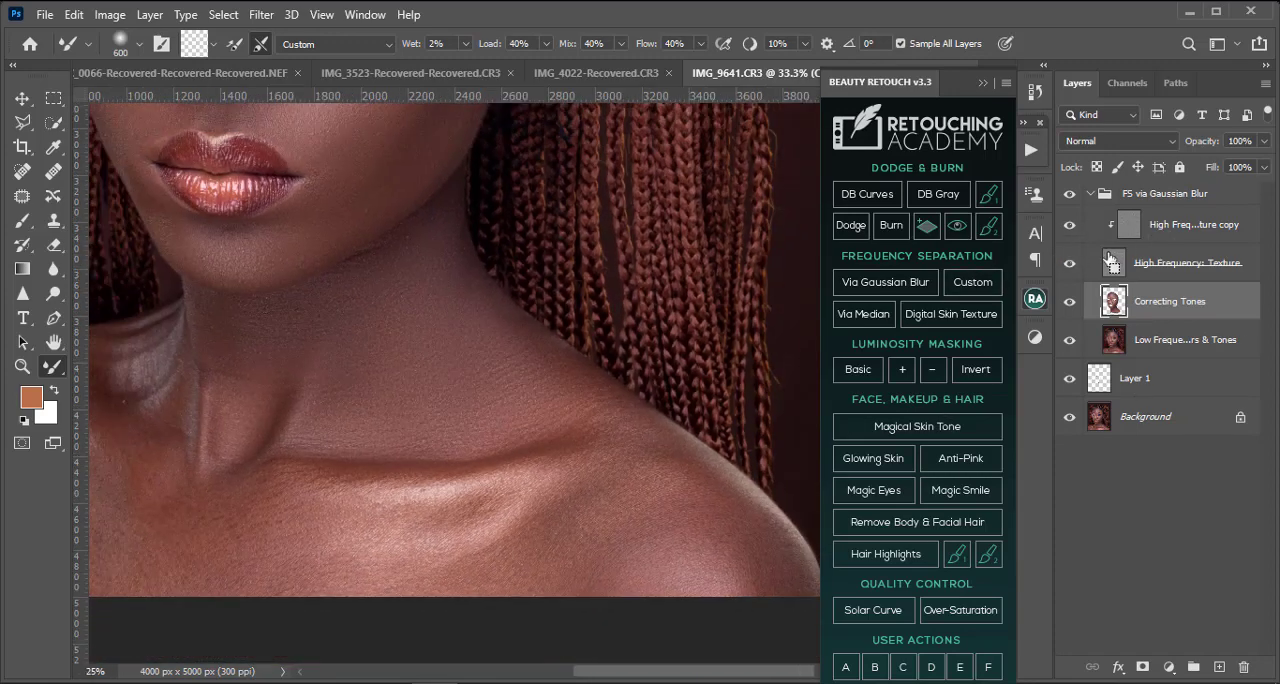
click(1068, 193)
key(ctrl+minus)
key(ctrl+minus)
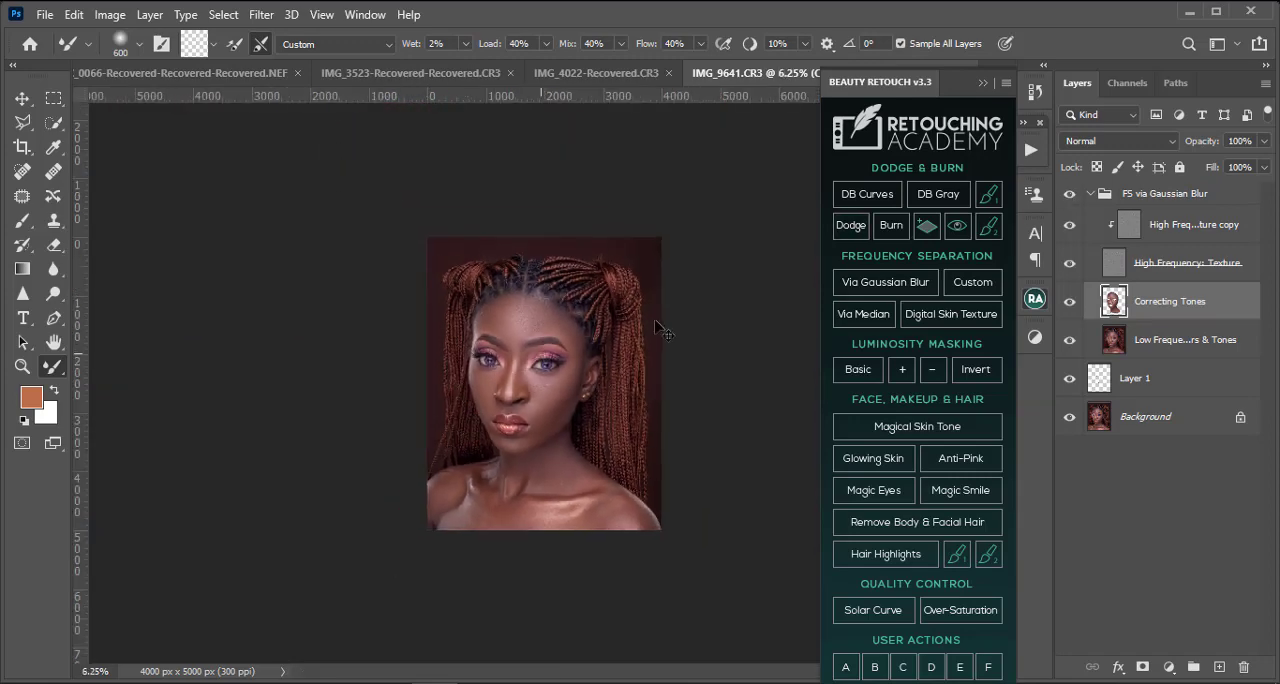
Step: Hide the High Frequency: Texture layer and blend the tones where the neck meets the right-hand shoulder with the Mixer Brush at 250 to 300 pixels
key(ctrl+plus)
key(ctrl+plus)
key(ctrl+plus)
drag(592, 592, 539, 337)
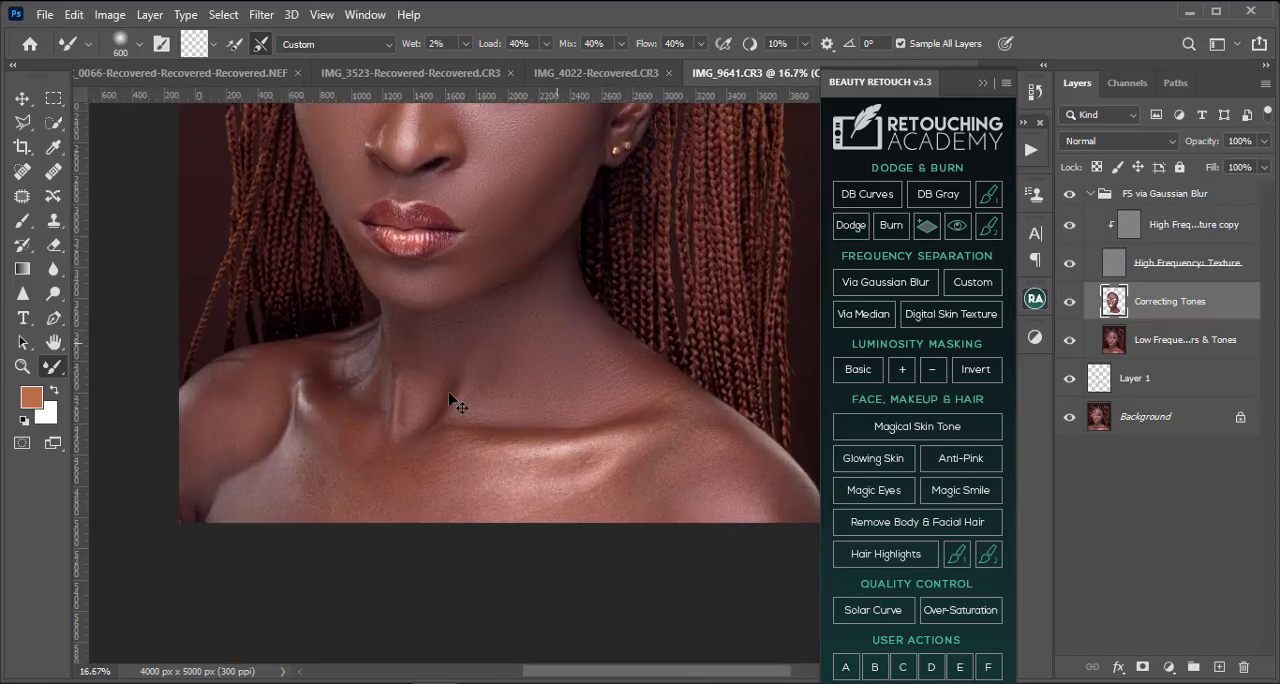
key(ctrl+plus)
key(ctrl+plus)
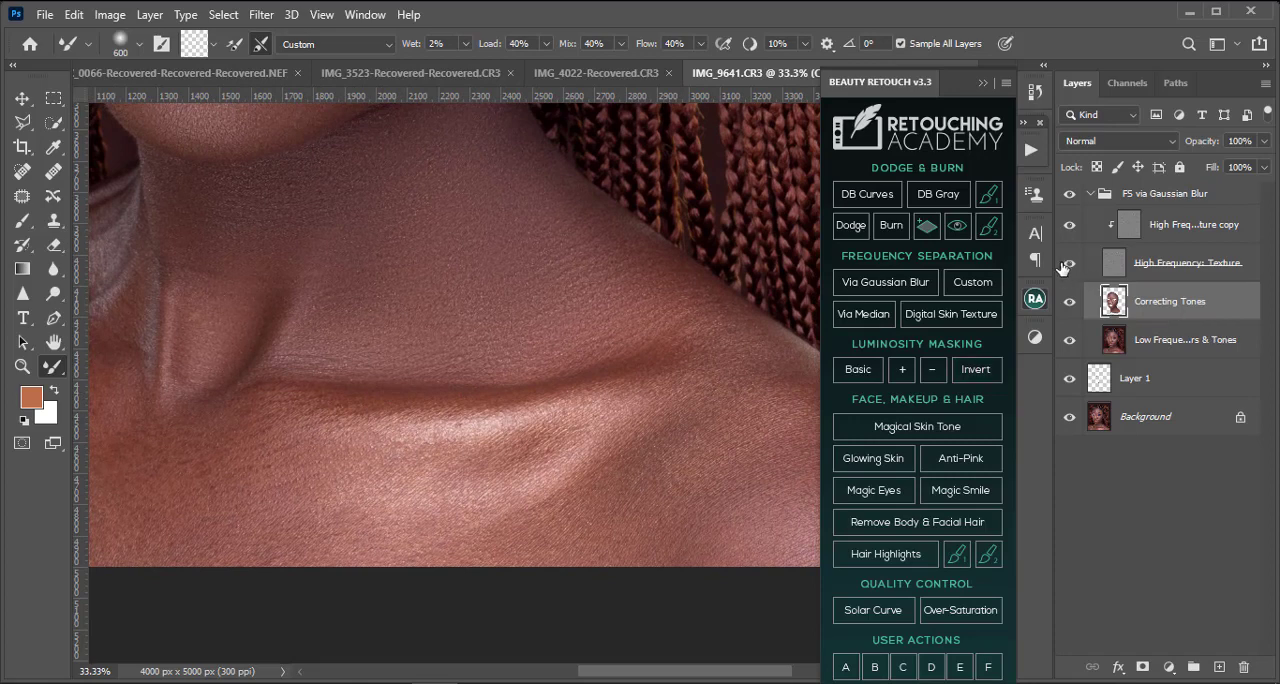
click(1069, 262)
key(bracketleft)
key(bracketleft)
key(bracketleft)
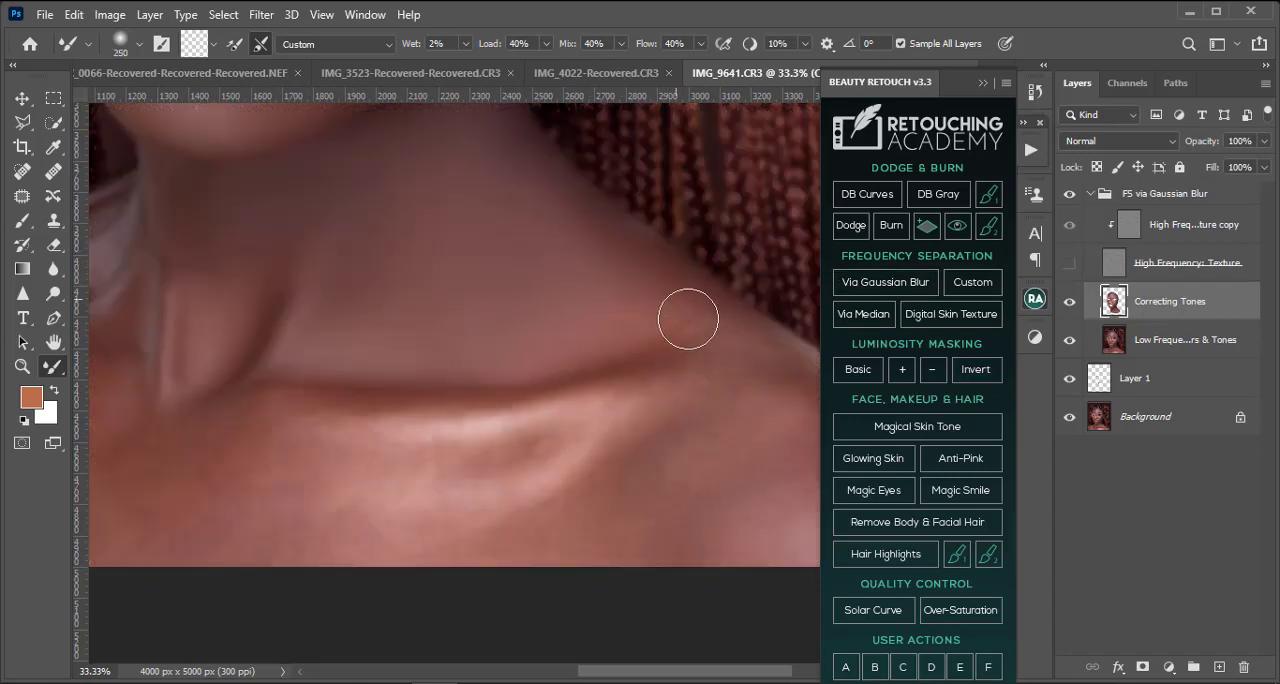
key(bracketright)
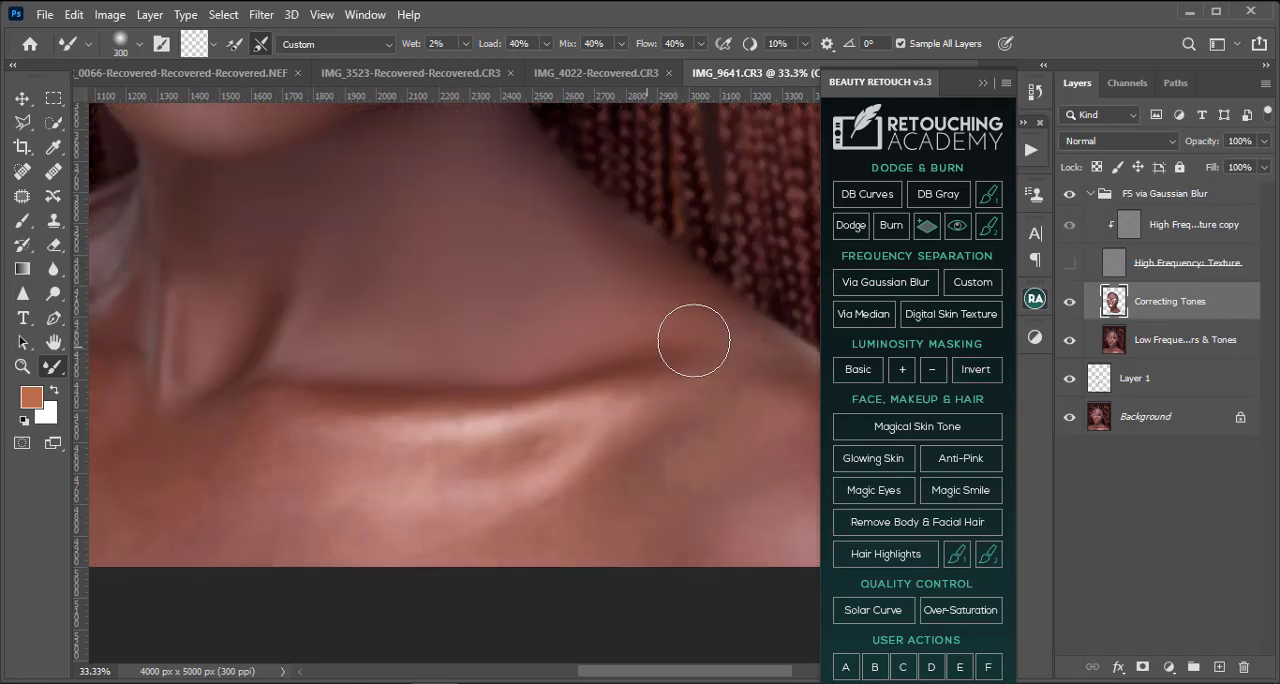
Step: Even out the tones across the right-hand shoulder and the skin beside the collarbone with the Mixer Brush at 300 to 400 pixels
drag(570, 386, 413, 286)
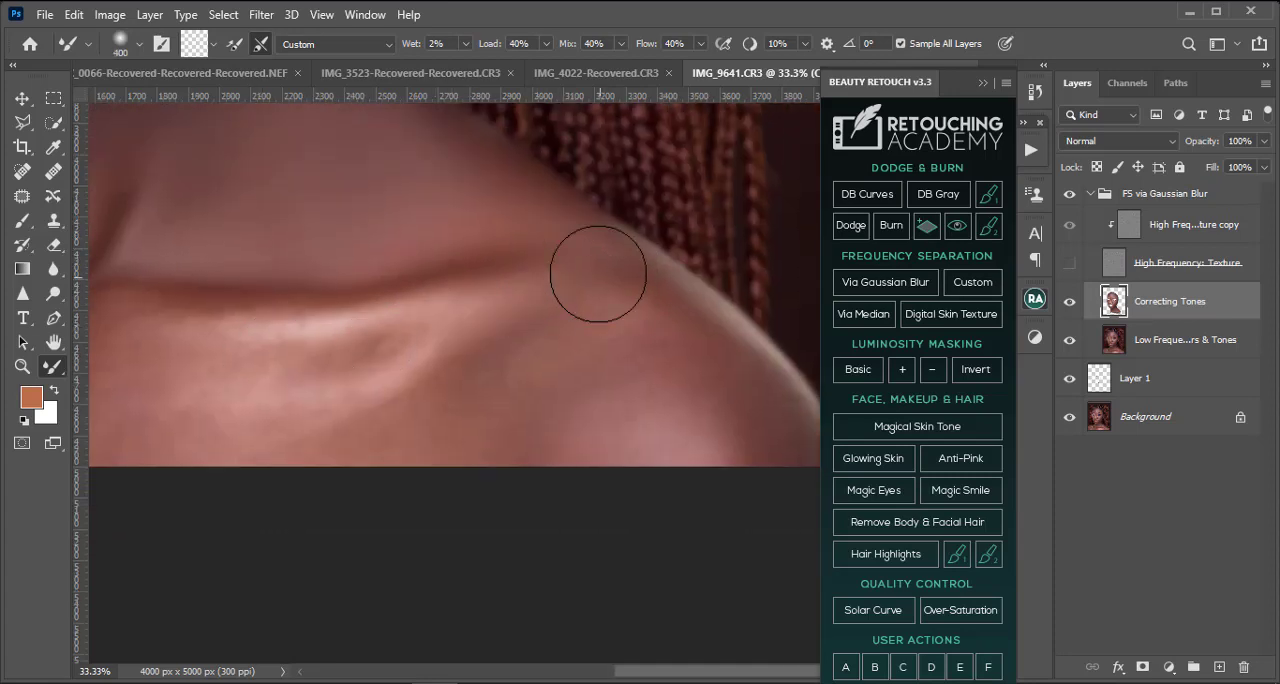
key(bracketright)
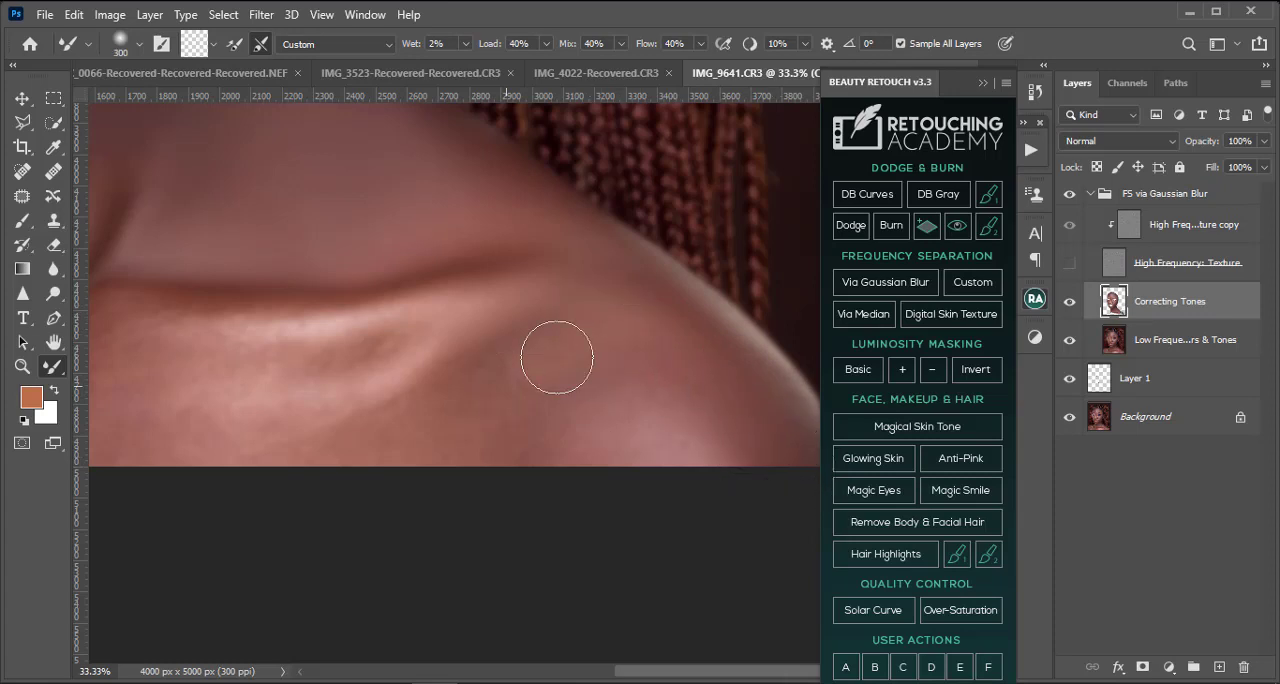
key(bracketleft)
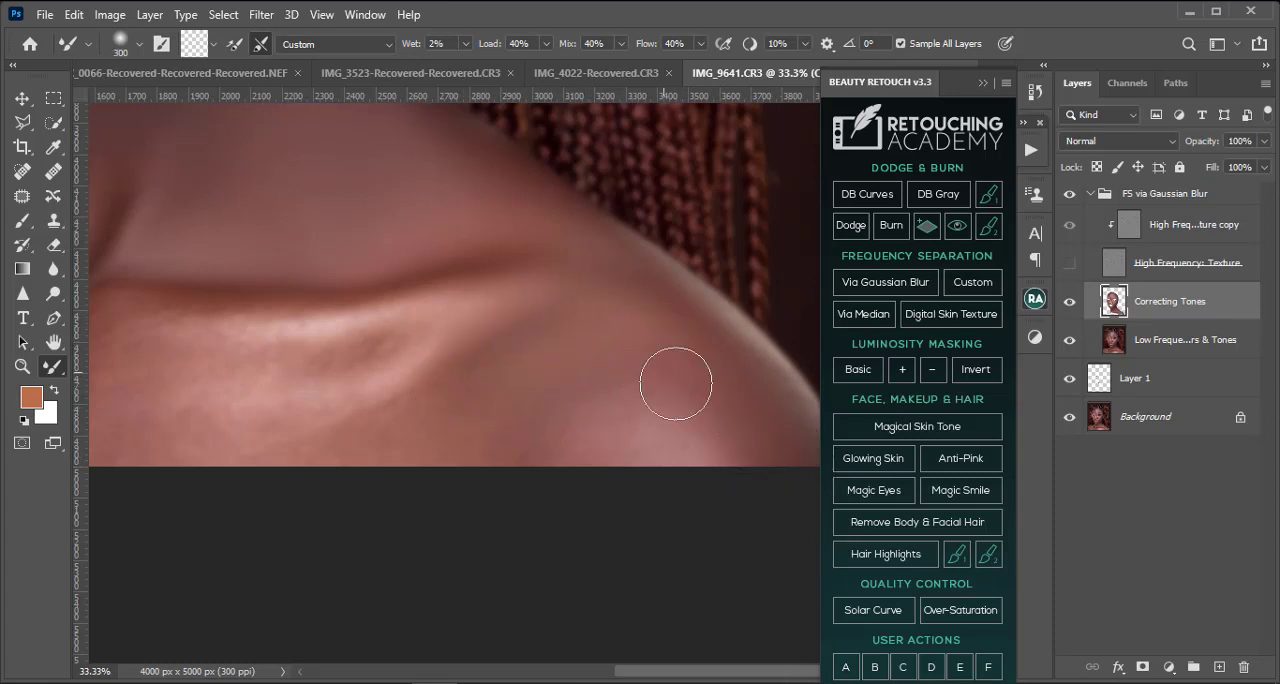
key(bracketright)
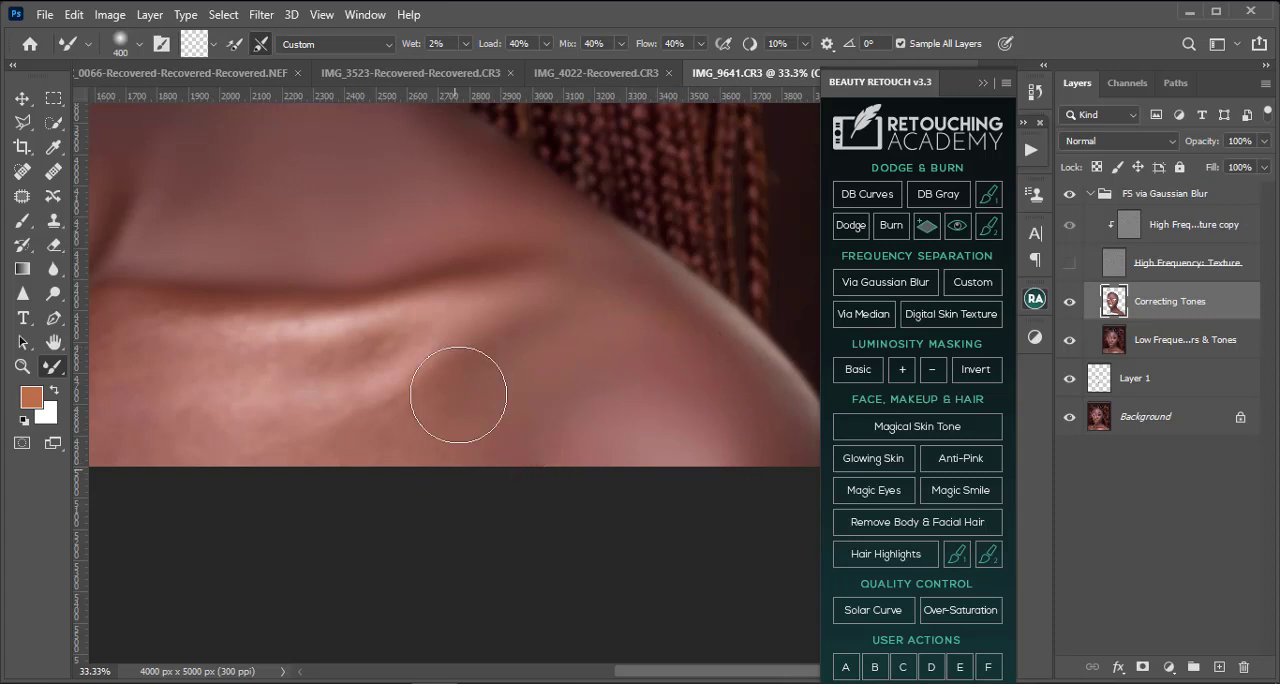
Step: Smooth the highlight and patchy tones below the right-hand collarbone with the Mixer Brush at 250 to 400 pixels
drag(467, 466, 497, 549)
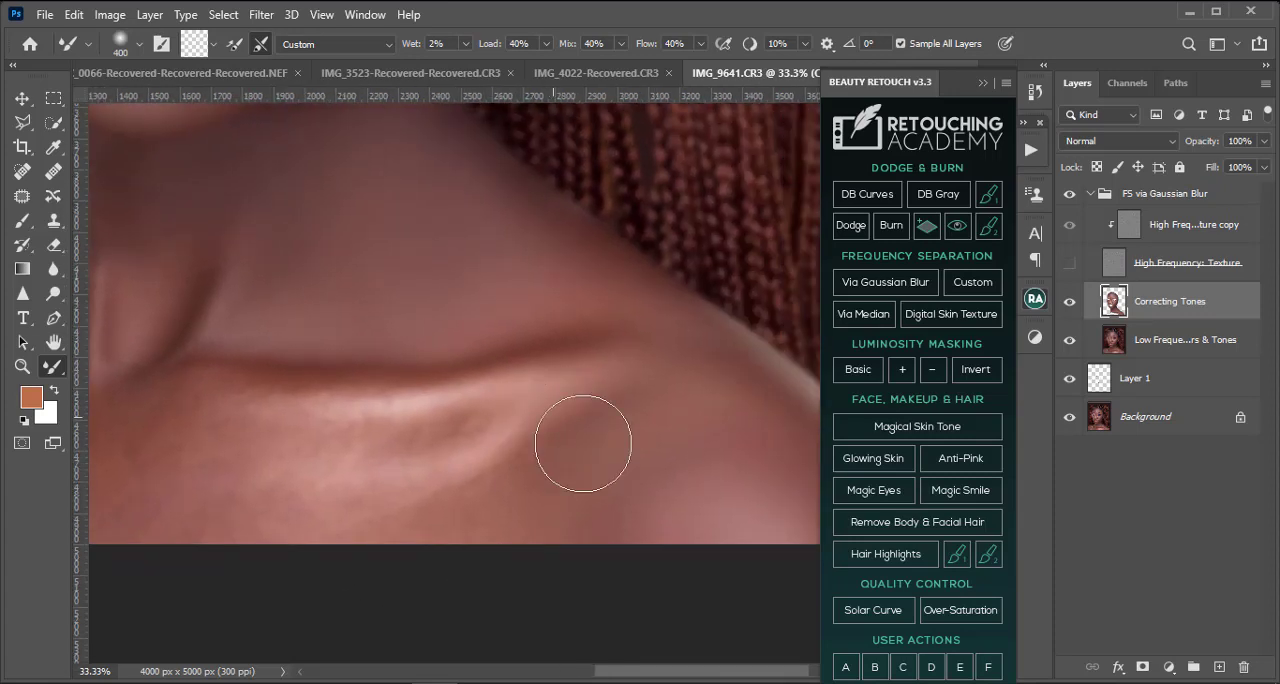
key(bracketleft)
key(bracketleft)
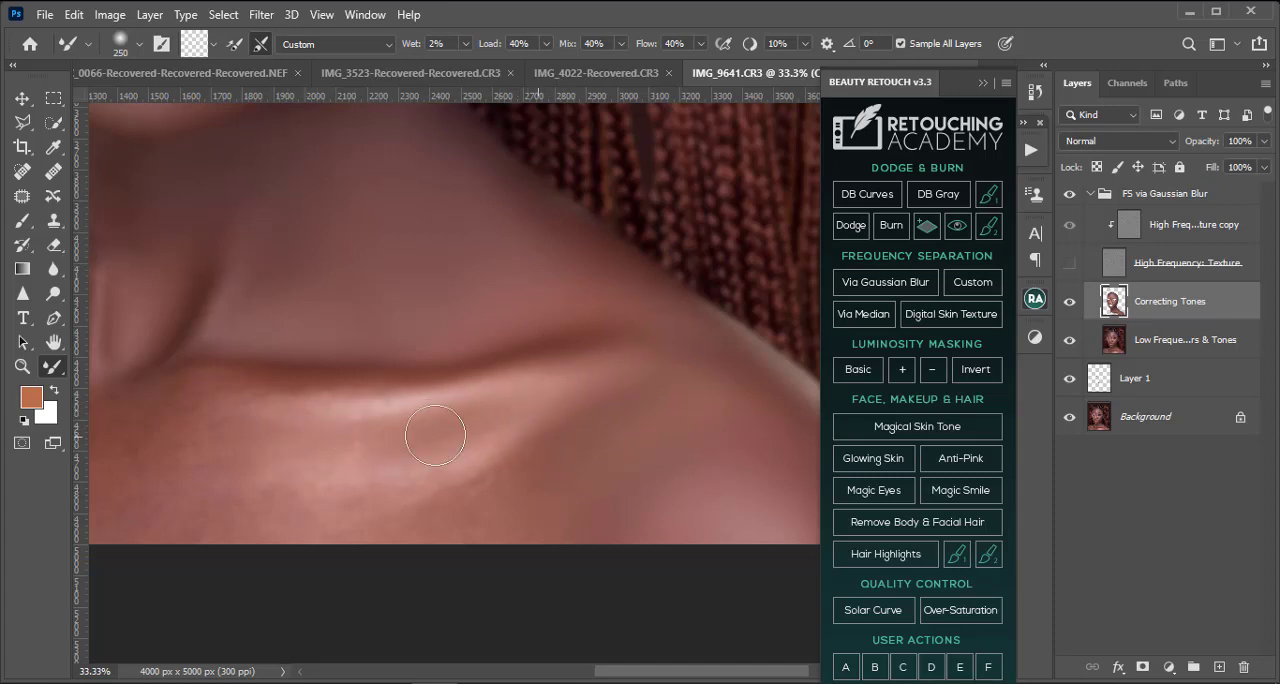
mouse_move(309, 448)
mouse_down()
mouse_move(220, 409)
mouse_move(177, 415)
mouse_up()
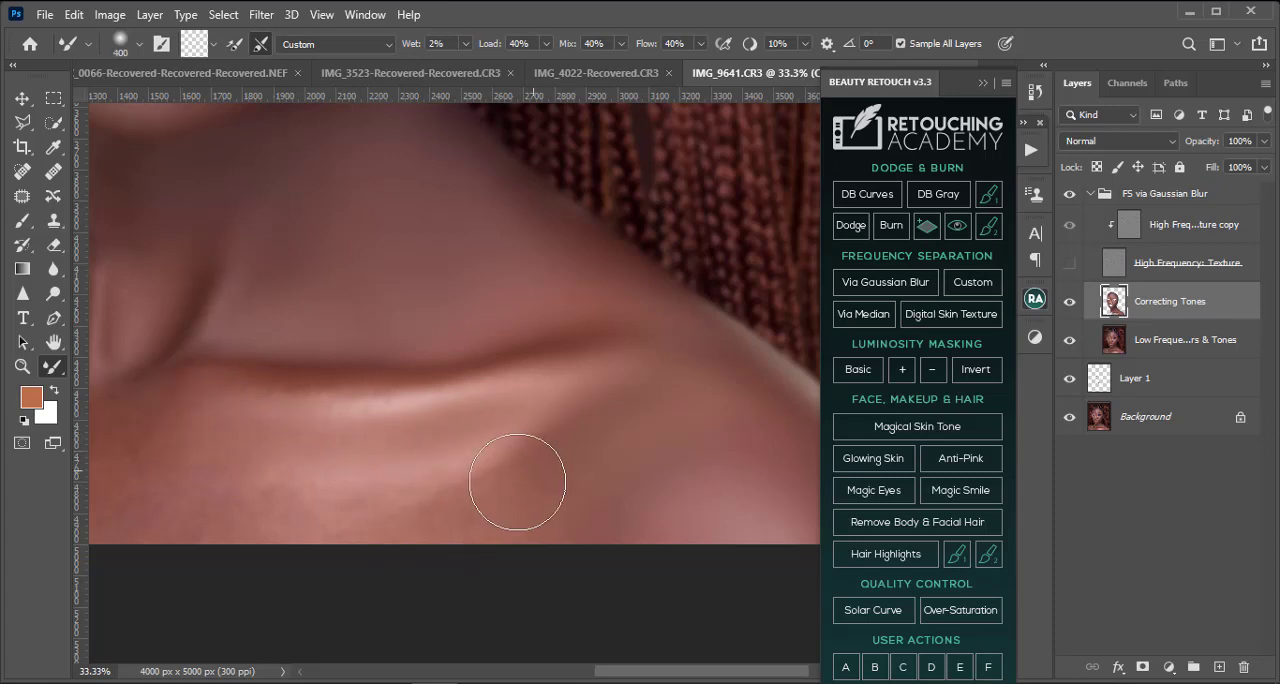
key(bracketright)
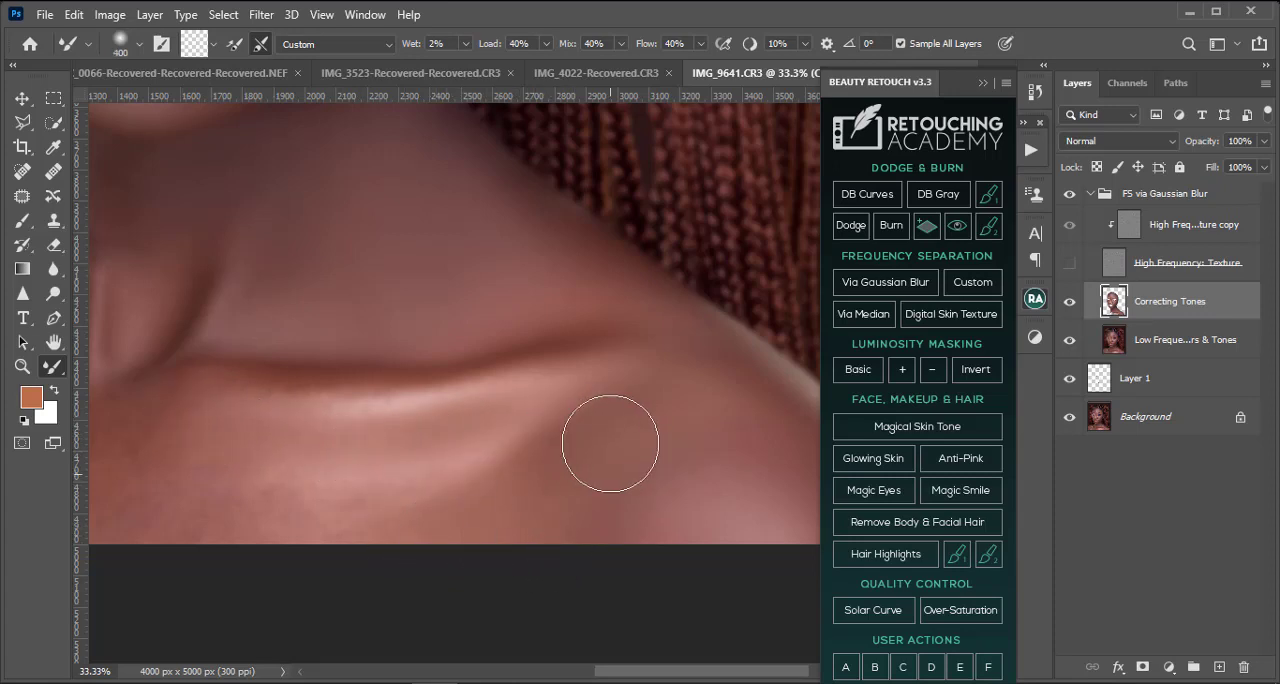
drag(609, 517, 700, 466)
Step: Blend the tones across the centre of the upper chest below the throat with the Mixer Brush at 200 to 400 pixels
key(bracketleft)
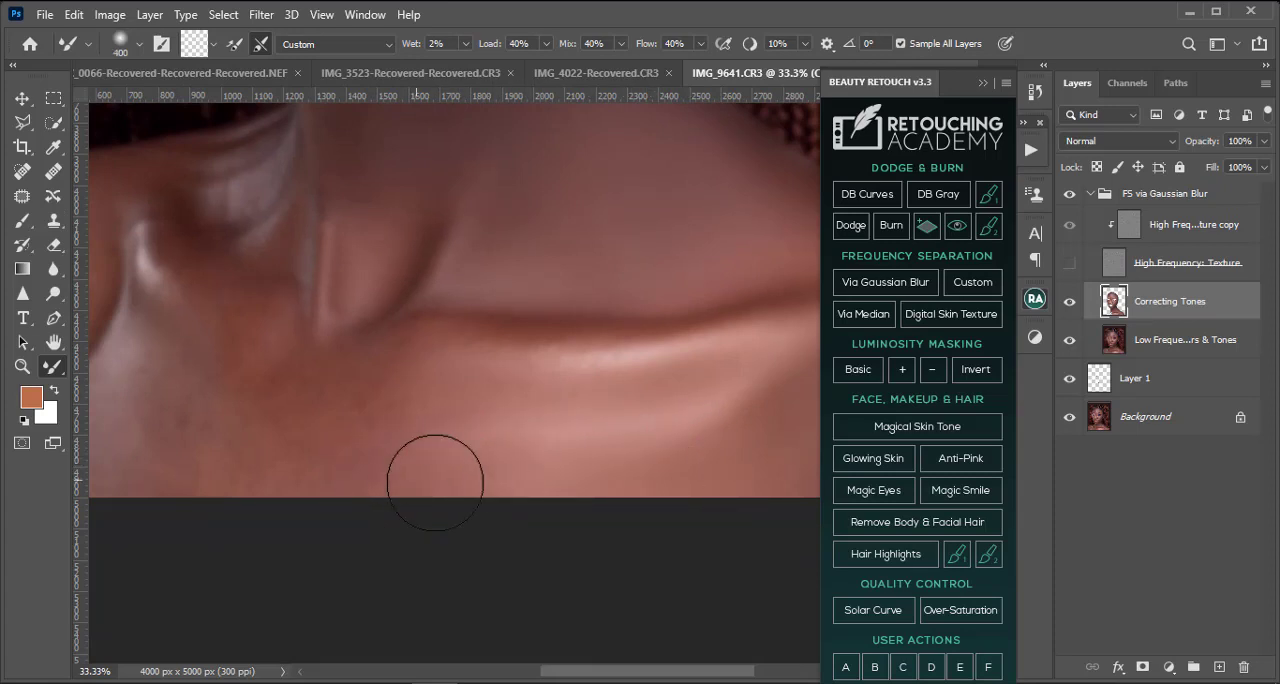
key(bracketright)
key(bracketleft)
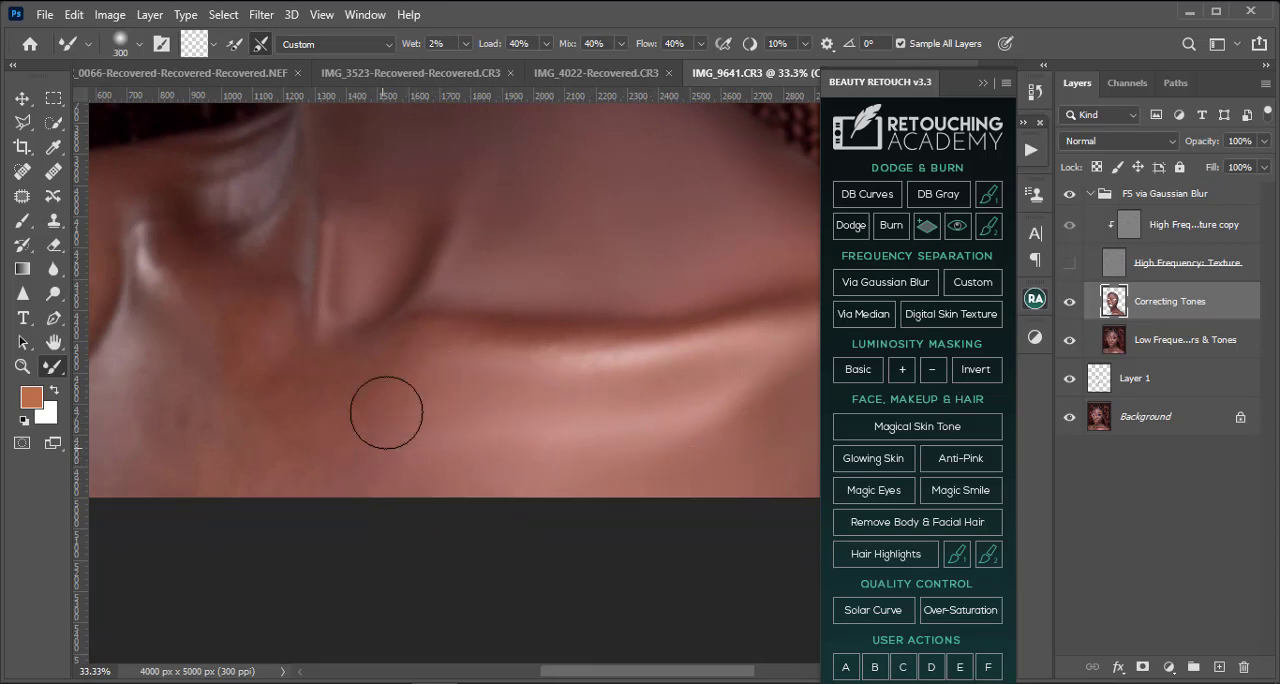
key(bracketleft)
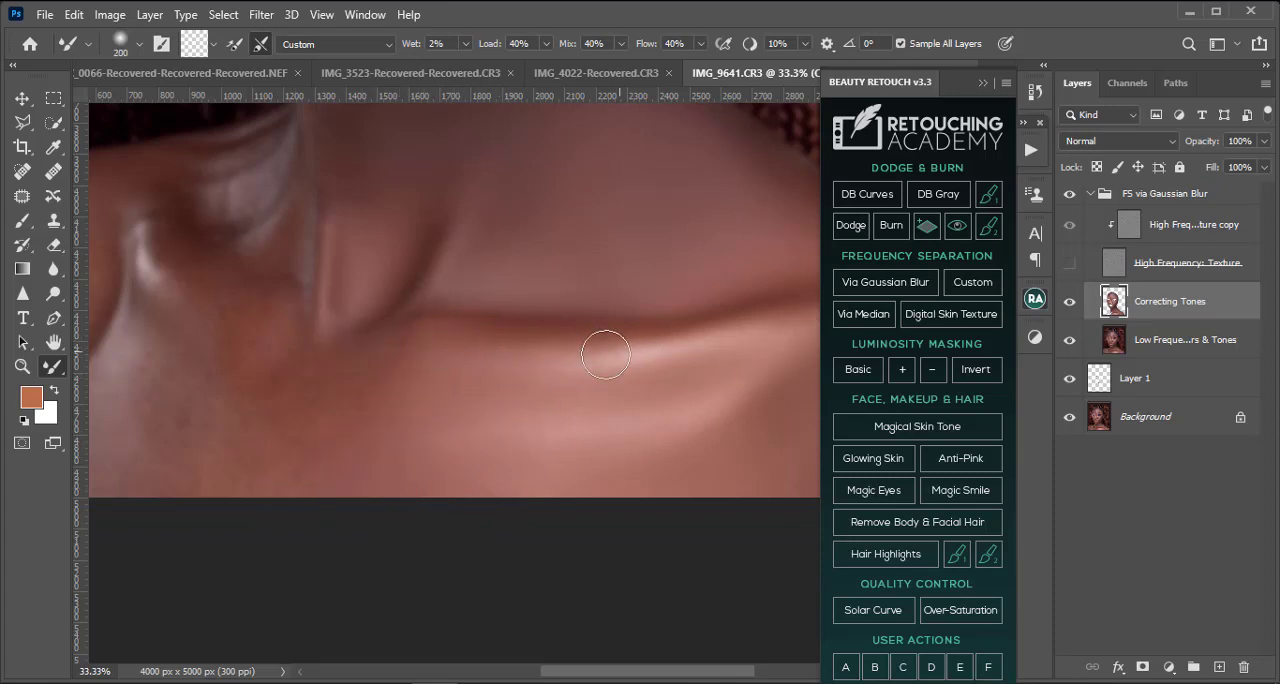
key(bracketright)
key(bracketright)
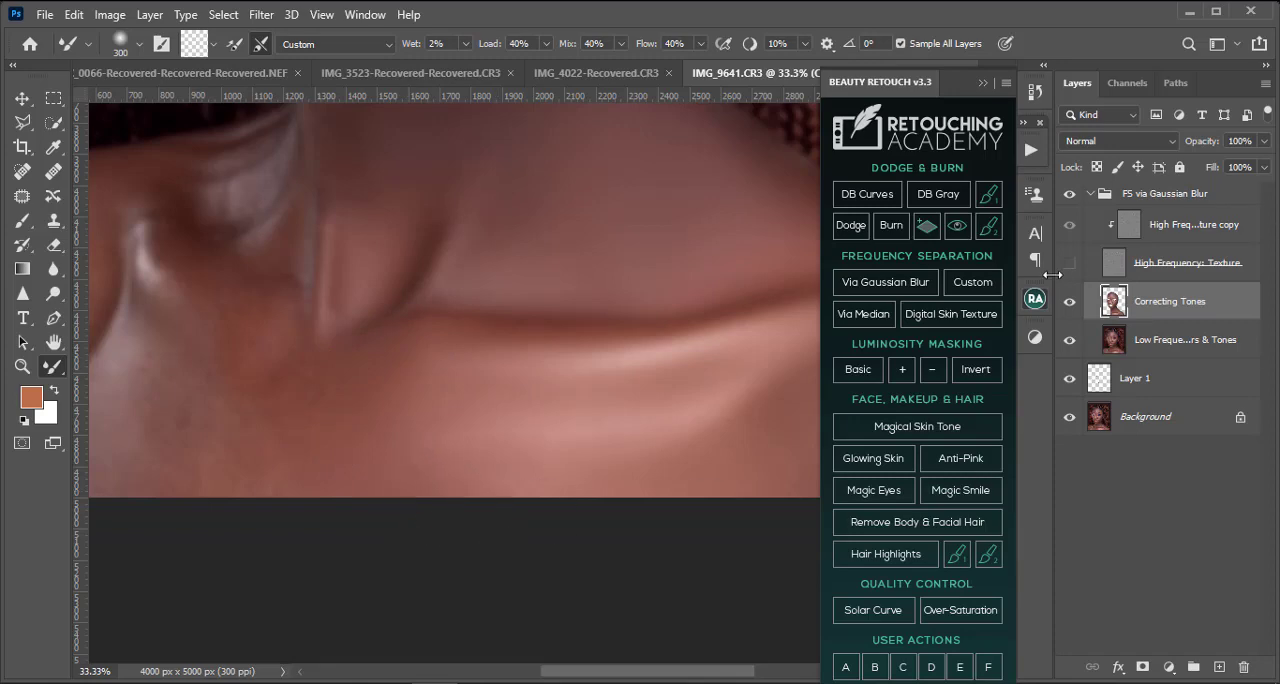
Step: Show the High Frequency: Texture layer and check the retouched tones across the whole portrait
scroll(529, 481, down, 4)
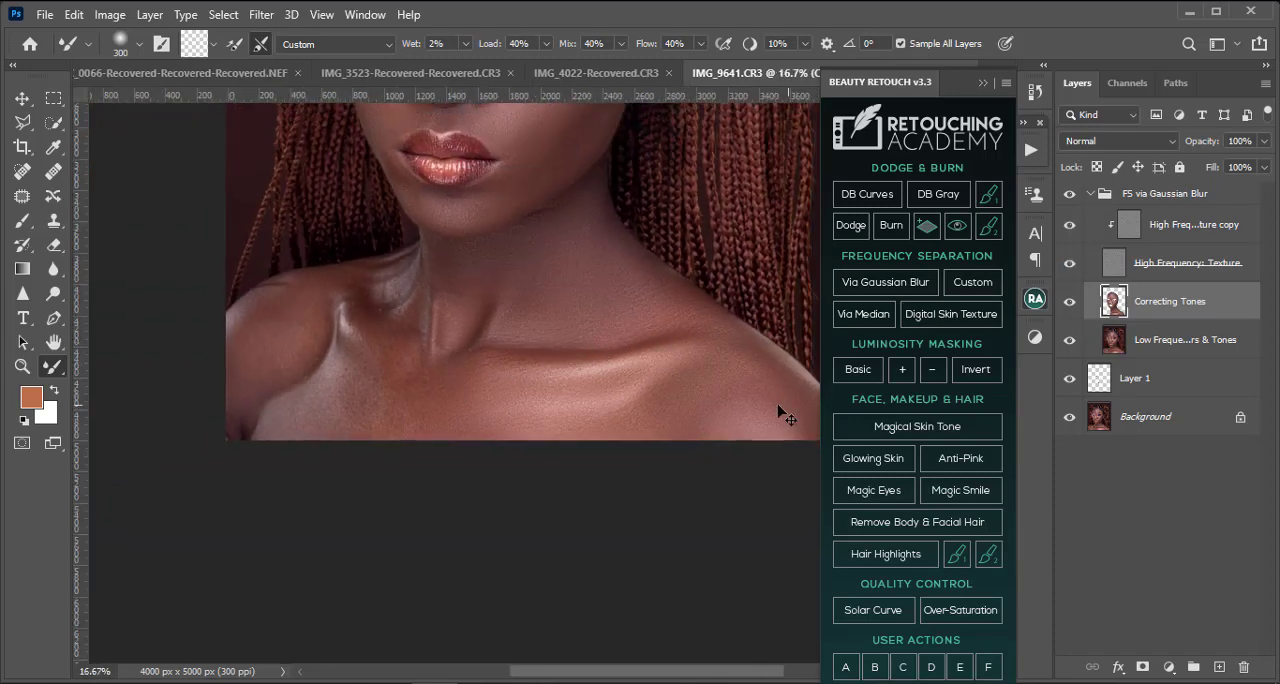
scroll(800, 455, down, 1)
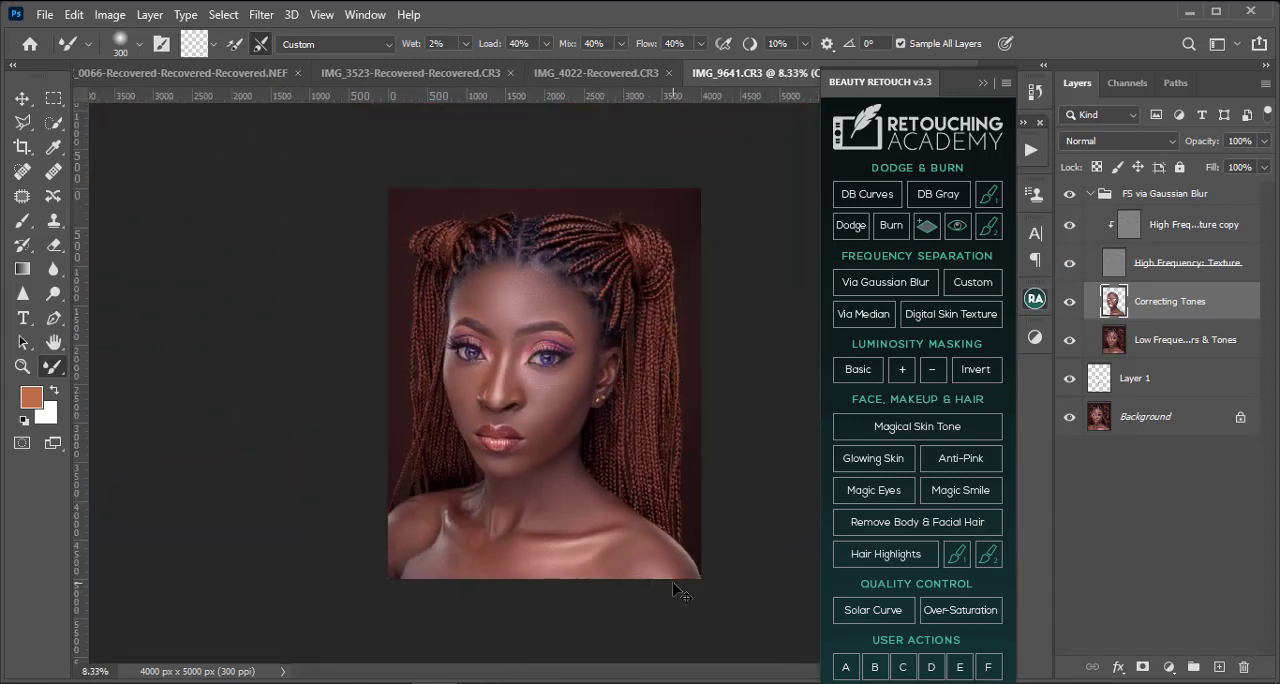
key(ctrl+plus)
key(ctrl+plus)
drag(684, 618, 540, 306)
Step: Hide the High Frequency: Texture layer and blend the right-hand shoulder and lower chest with the Mixer Brush at 500 pixels
key(bracketright)
key(bracketright)
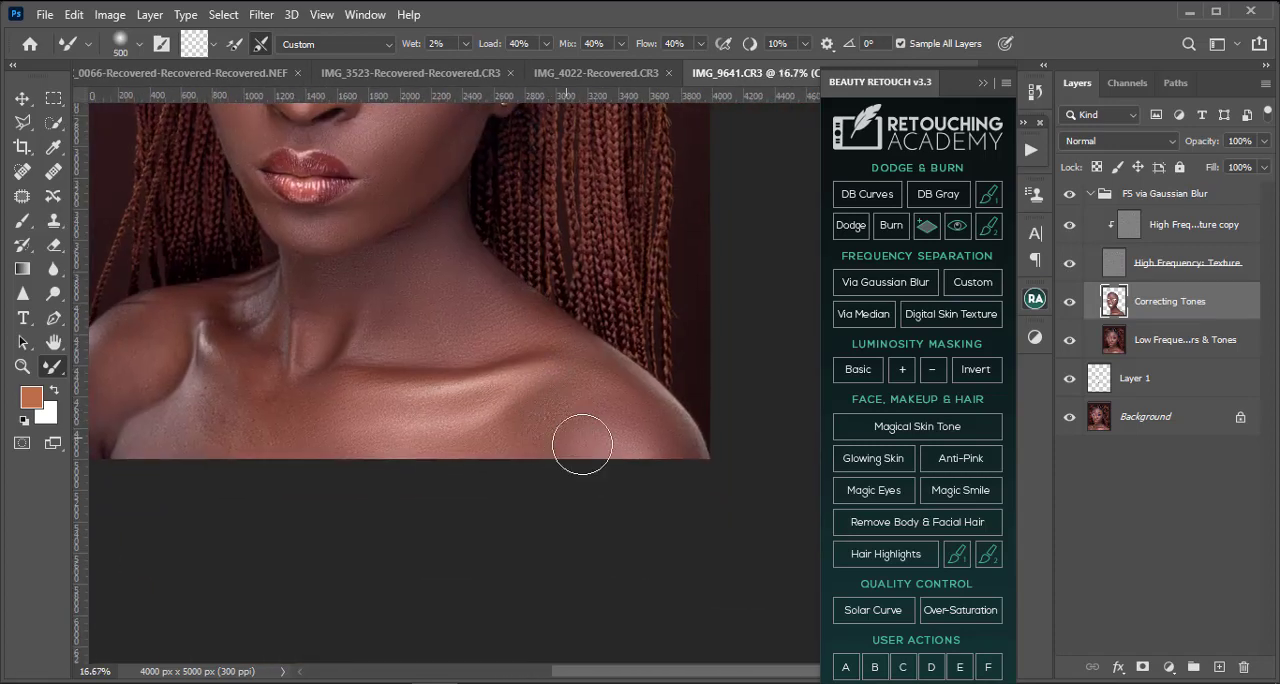
mouse_move(582, 444)
mouse_down()
mouse_move(571, 429)
mouse_move(613, 427)
mouse_up()
click(1071, 264)
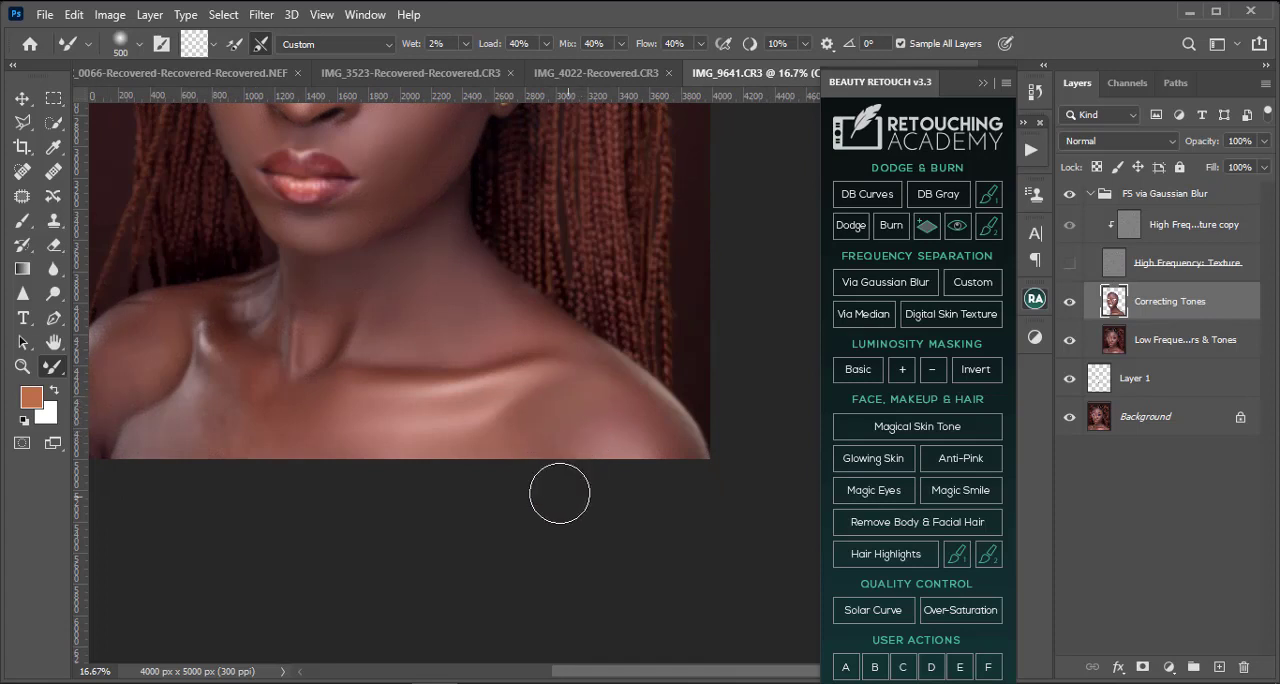
drag(414, 455, 538, 468)
key(ctrl+plus)
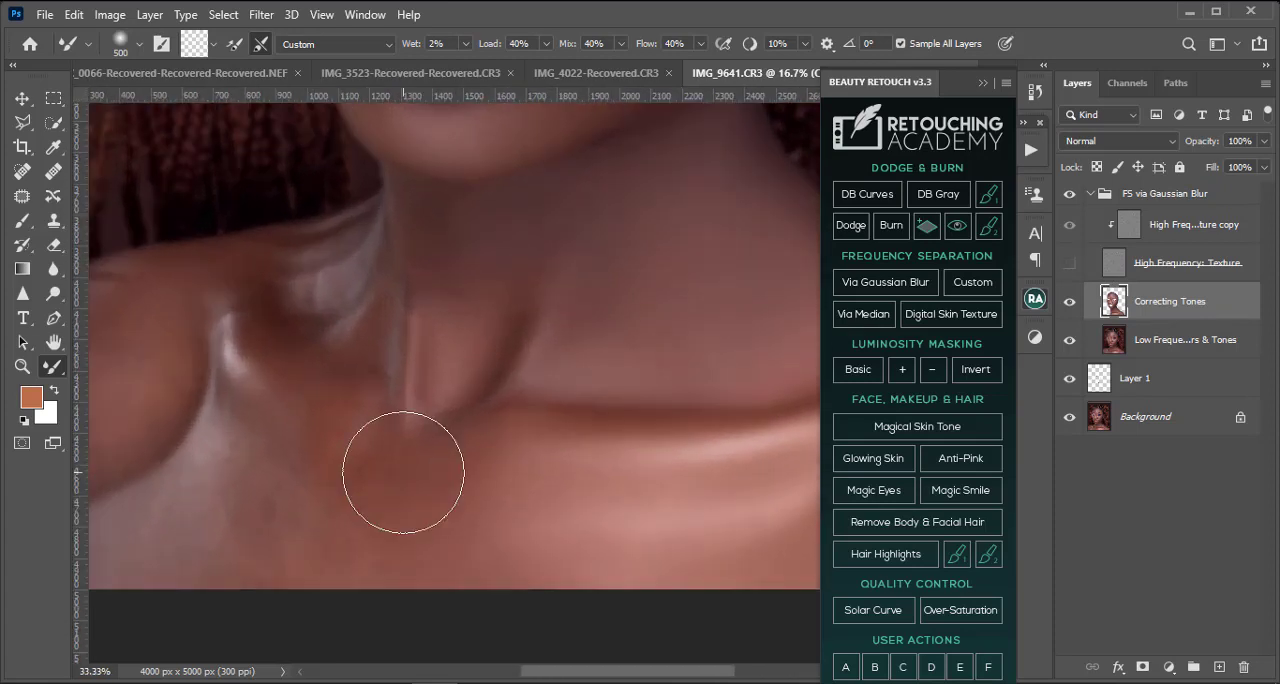
Step: Smooth the tones between the throat and the left-hand collarbone with the Mixer Brush at 150 to 250 pixels
mouse_move(390, 473)
mouse_down()
mouse_move(540, 443)
mouse_move(540, 474)
mouse_up()
key([)
key(bracketleft)
key(bracketleft)
key(bracketleft)
key(bracketleft)
key(bracketleft)
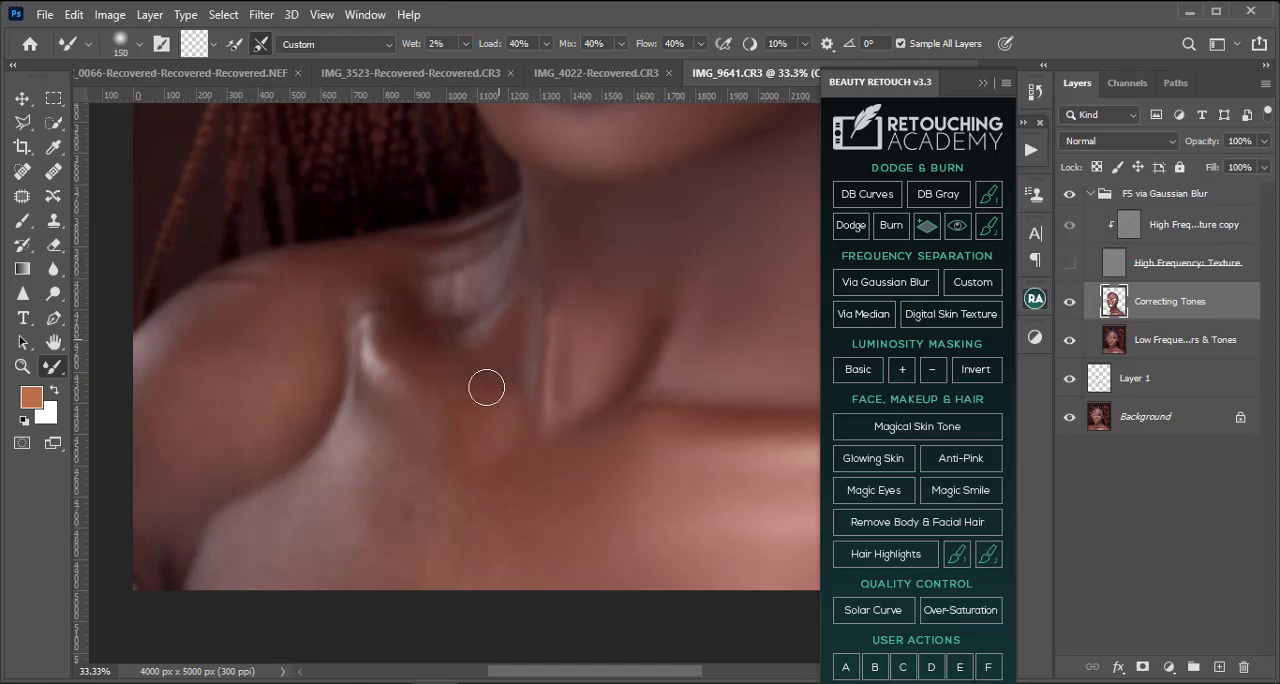
key(bracketright)
key(bracketright)
key(bracketright)
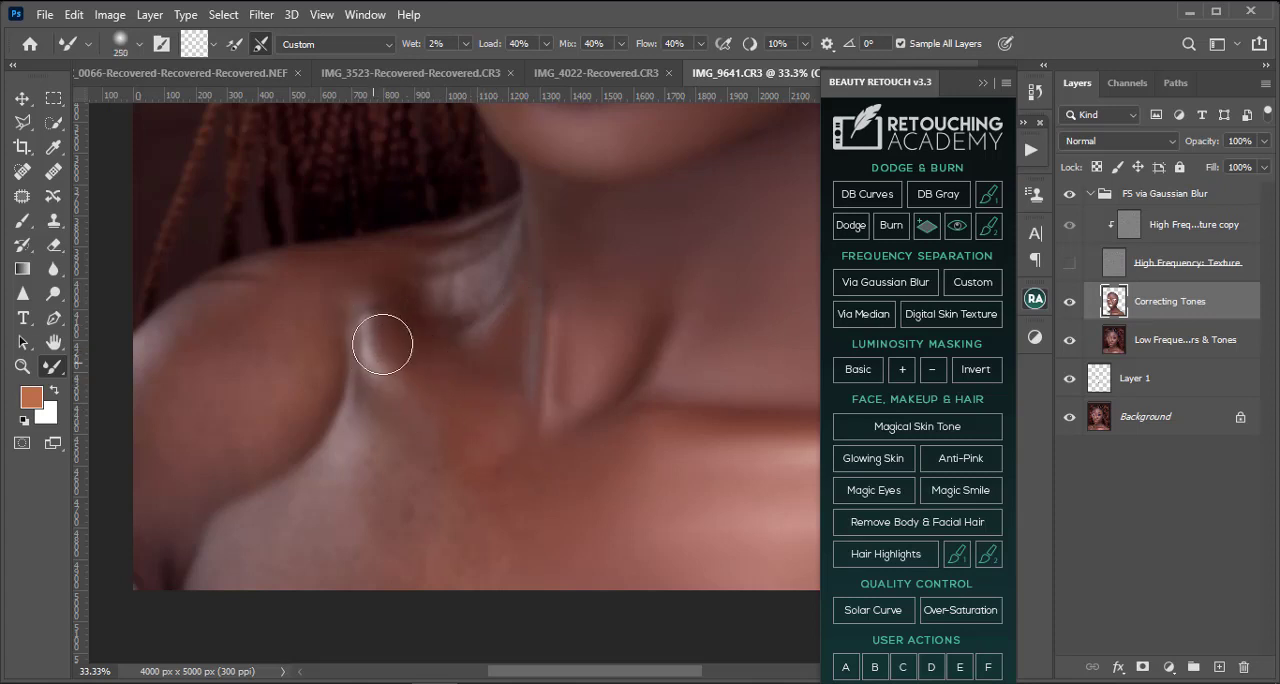
Step: Even out the blotchy tones on the left-hand side of the chest with the Mixer Brush at 300 to 500 pixels
key(bracketright)
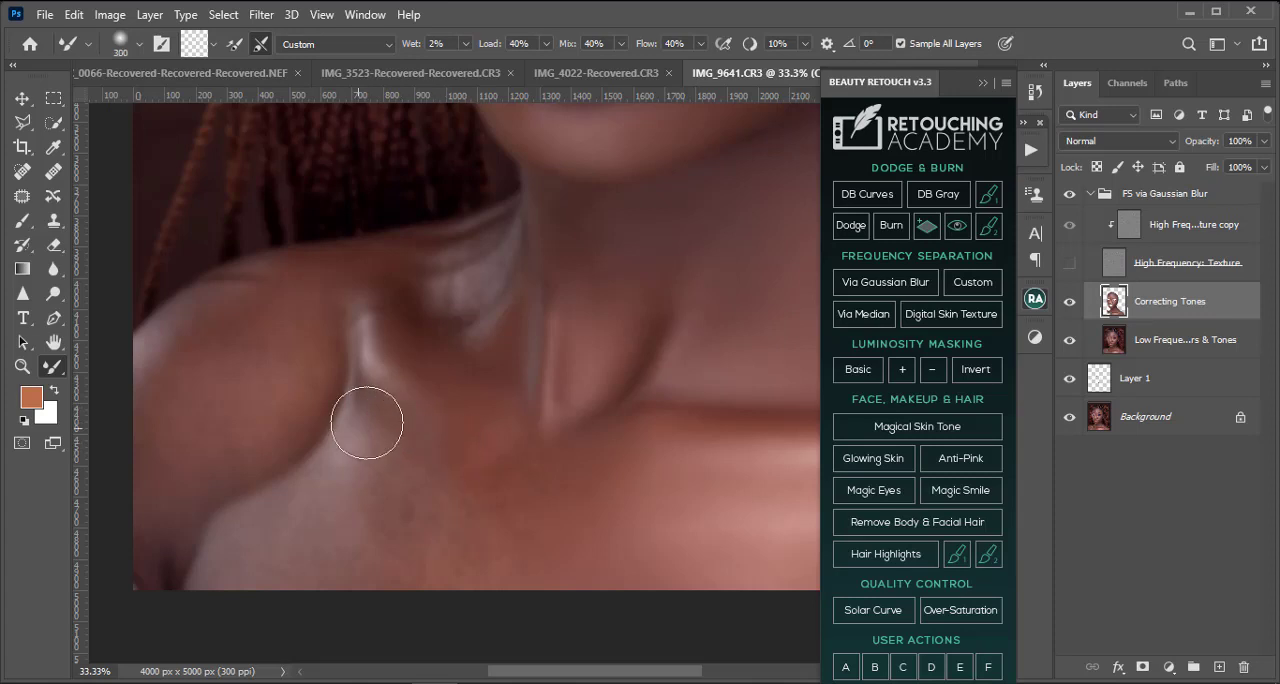
key(bracketright)
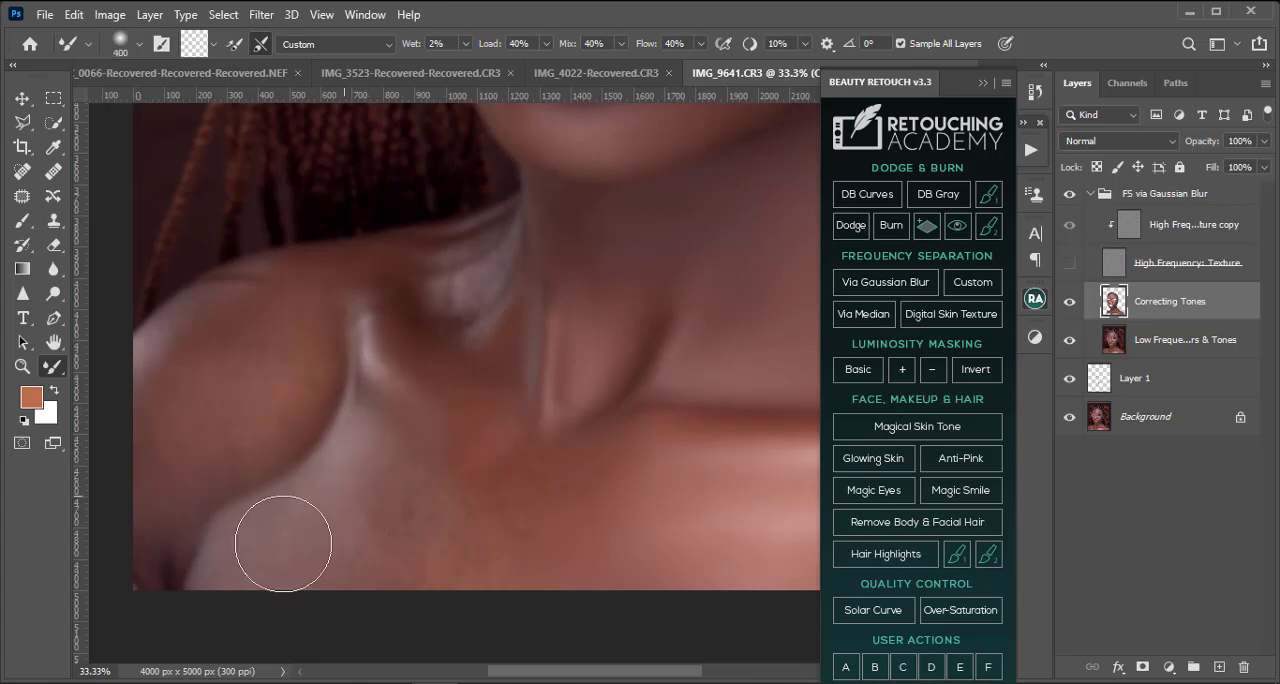
key(bracketright)
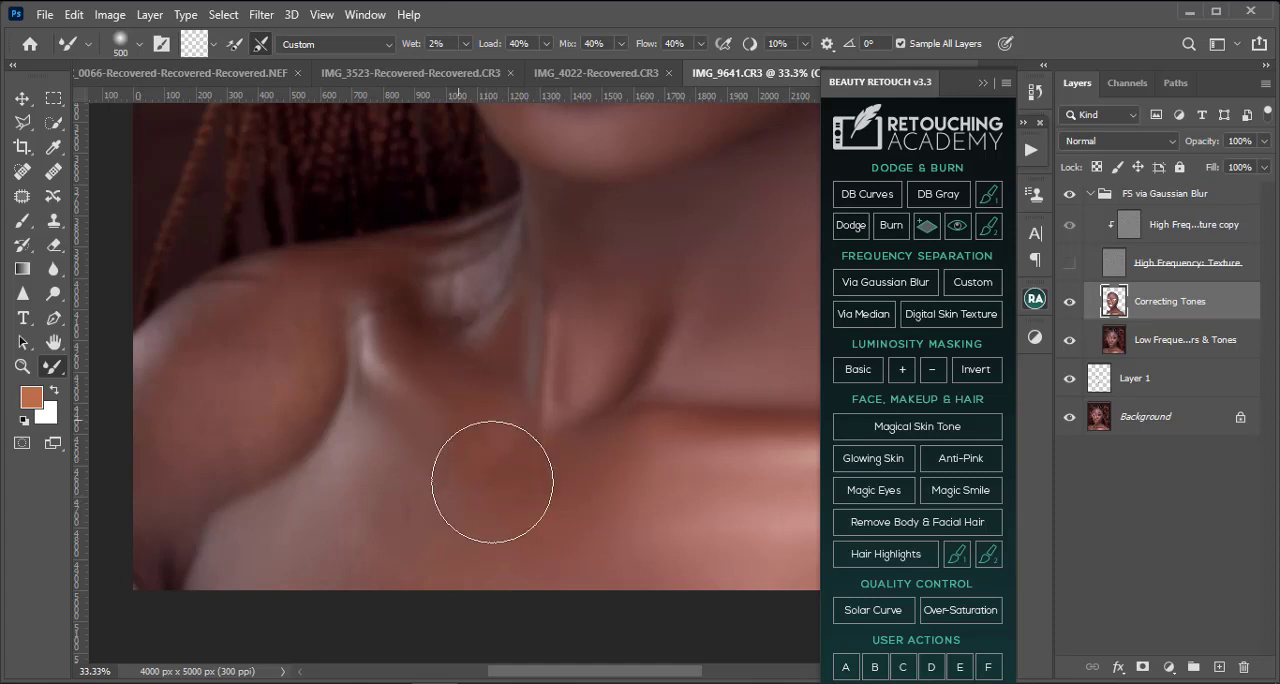
Step: Blend the tones over the left-hand shoulder and upper arm with the Mixer Brush at 250 to 400 pixels
key(bracketleft)
key(bracketleft)
key(bracketleft)
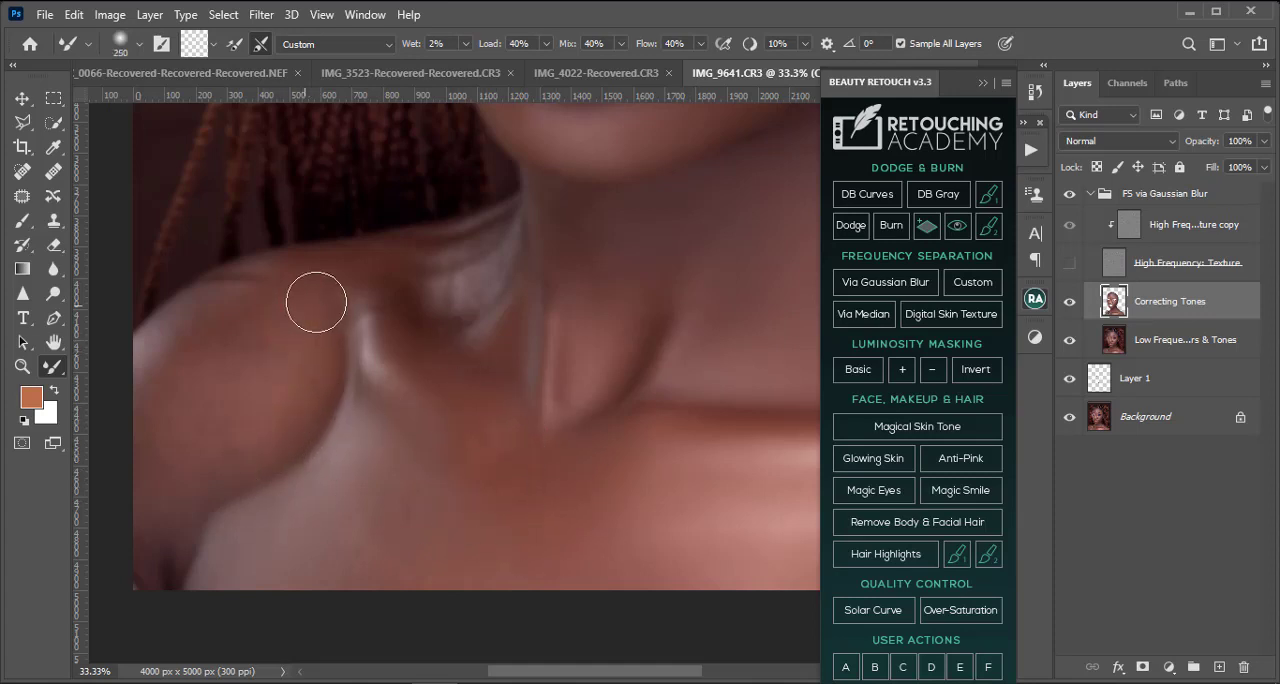
key(bracketright)
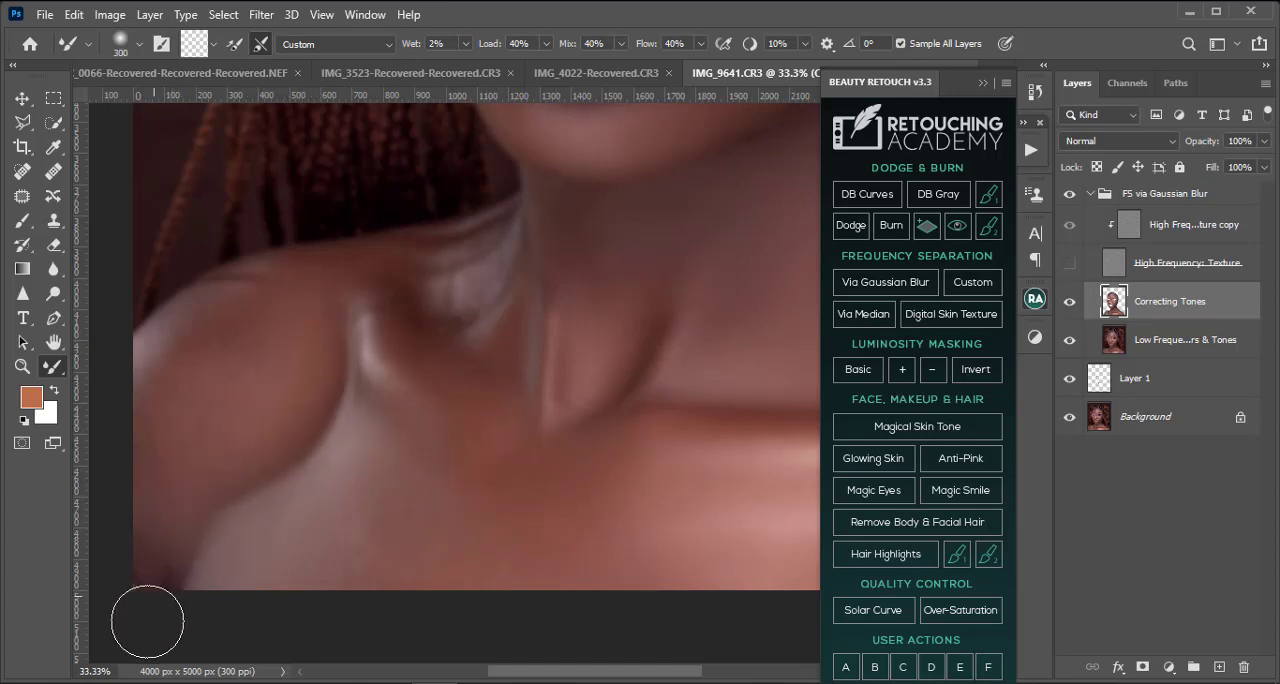
mouse_move(419, 540)
mouse_down()
mouse_move(443, 552)
mouse_move(662, 550)
mouse_up()
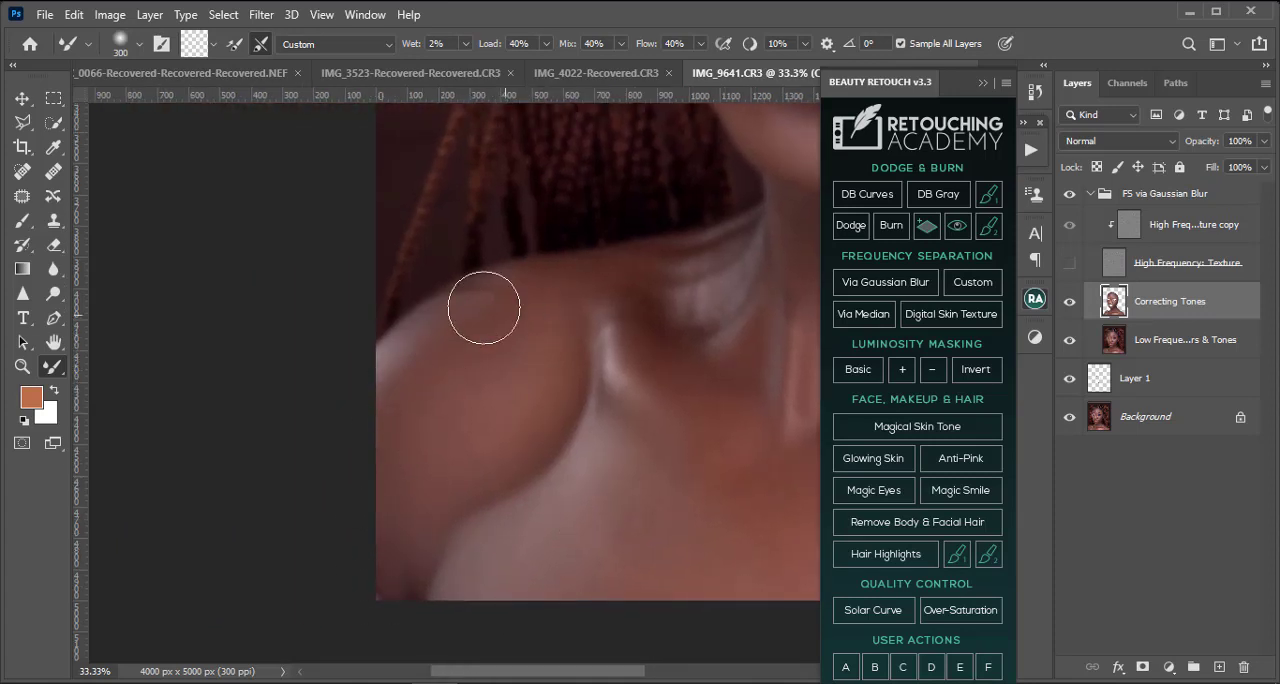
key(bracketright)
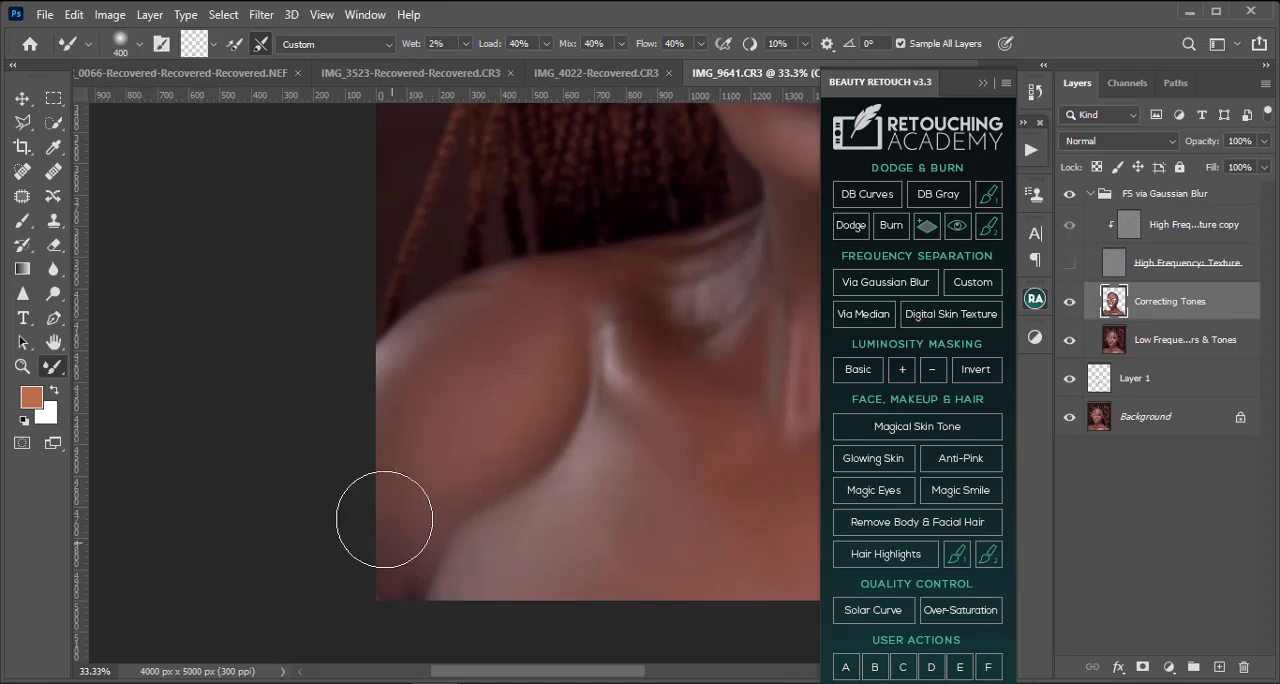
Step: Smooth the streaky tones in the hollow between the neck and the left-hand shoulder with the Mixer Brush at 200 to 300 pixels
drag(541, 499, 425, 604)
key(bracketleft)
key(bracketleft)
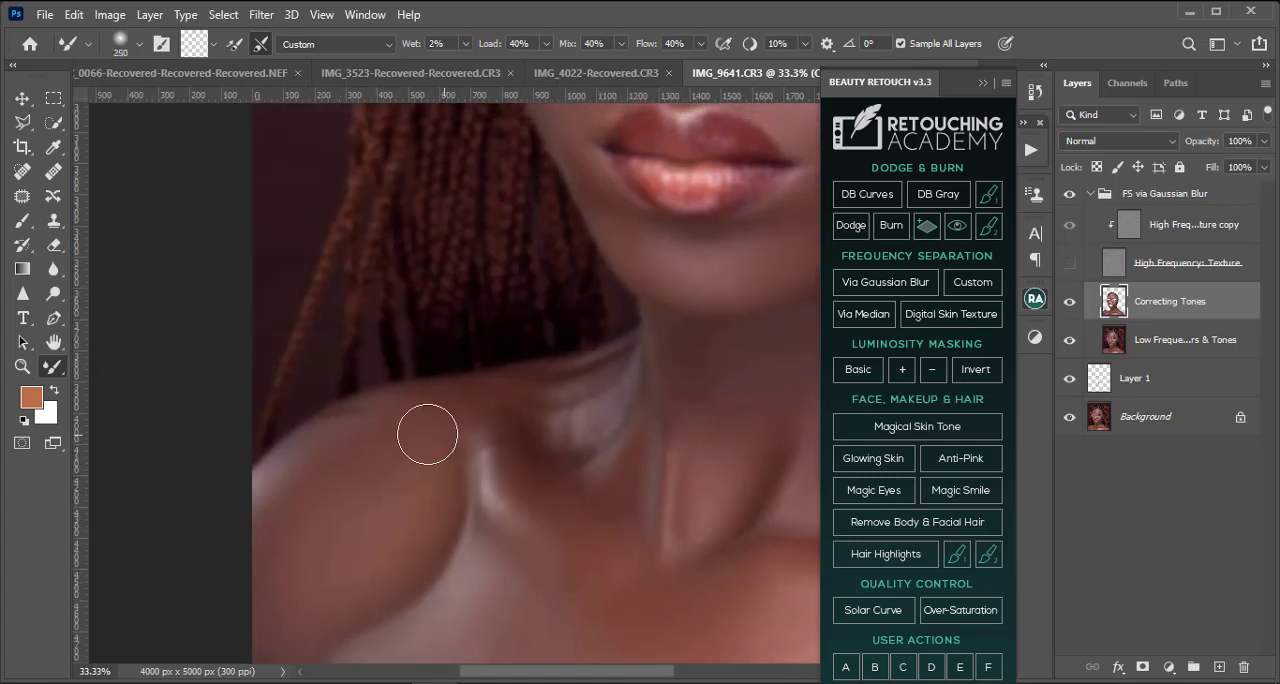
mouse_move(558, 402)
mouse_down()
mouse_move(586, 416)
mouse_move(607, 394)
mouse_move(534, 483)
mouse_move(487, 450)
mouse_move(529, 494)
mouse_move(608, 530)
mouse_move(617, 502)
mouse_move(634, 524)
mouse_move(659, 446)
mouse_move(693, 502)
mouse_move(691, 528)
mouse_move(721, 448)
mouse_move(746, 442)
mouse_move(736, 418)
mouse_move(699, 414)
mouse_move(672, 361)
mouse_move(573, 430)
mouse_move(627, 378)
mouse_move(558, 406)
mouse_move(438, 407)
mouse_move(487, 404)
mouse_move(496, 456)
mouse_move(482, 461)
mouse_move(578, 545)
mouse_move(469, 487)
mouse_move(411, 414)
mouse_up()
key(bracketright)
key(bracketleft)
key(bracketleft)
key(bracketright)
key(bracketleft)
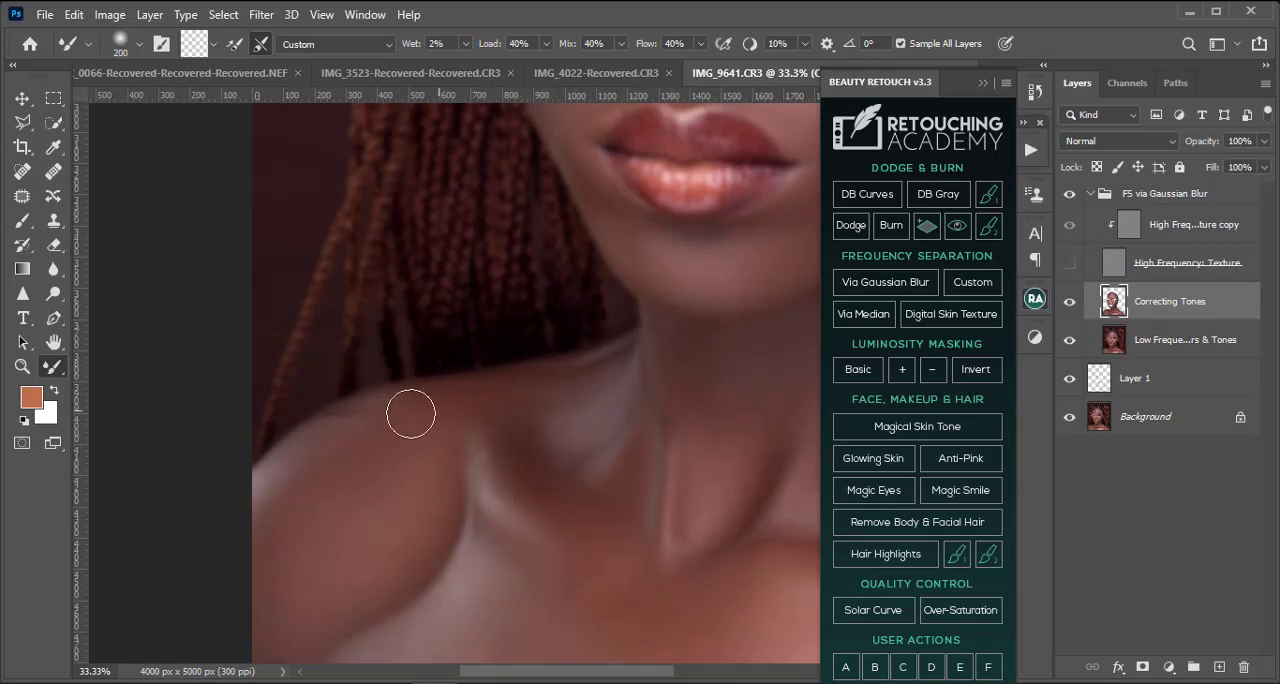
Step: Smooth the remaining uneven tones over the left-hand shoulder and chest with the Mixer Brush at 300 to 400 pixels
scroll(371, 480, down, 5)
key(bracketright)
key(bracketright)
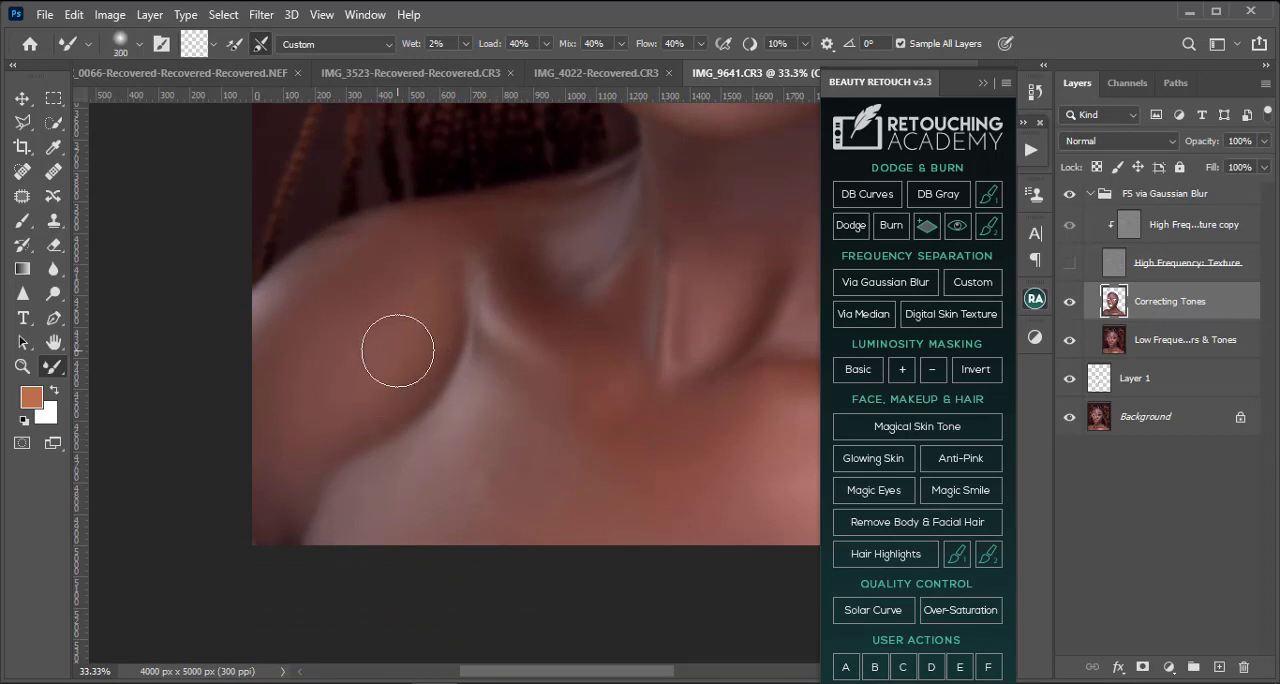
key(bracketright)
key(ctrl+minus)
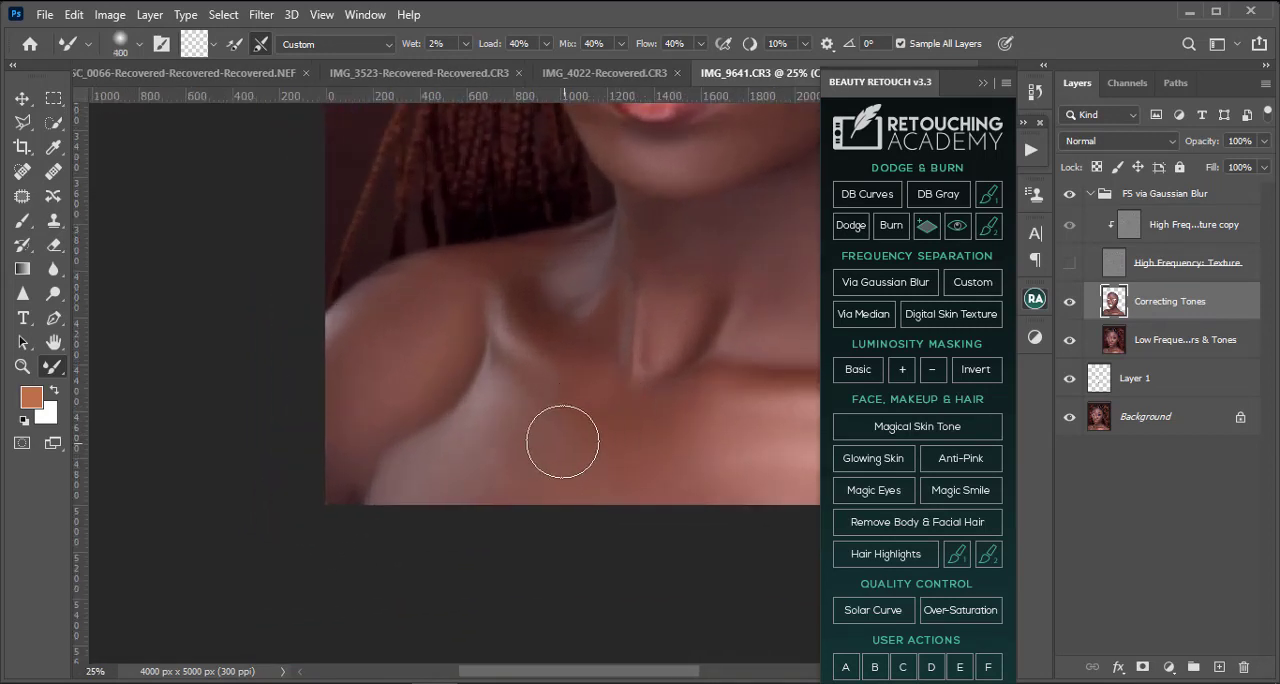
Step: Refine the tones on the left-hand side of the neck with the Mixer Brush at 150 to 300 pixels
key(bracketleft)
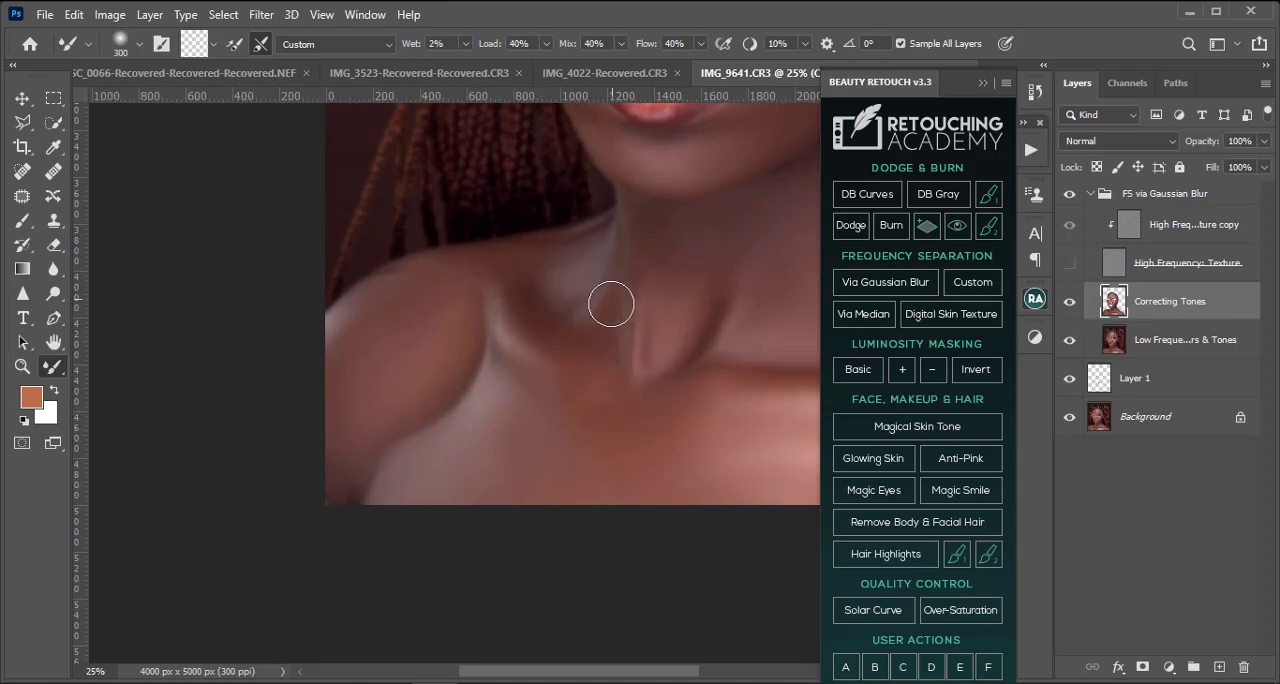
key(bracketleft)
scroll(657, 236, up, 10)
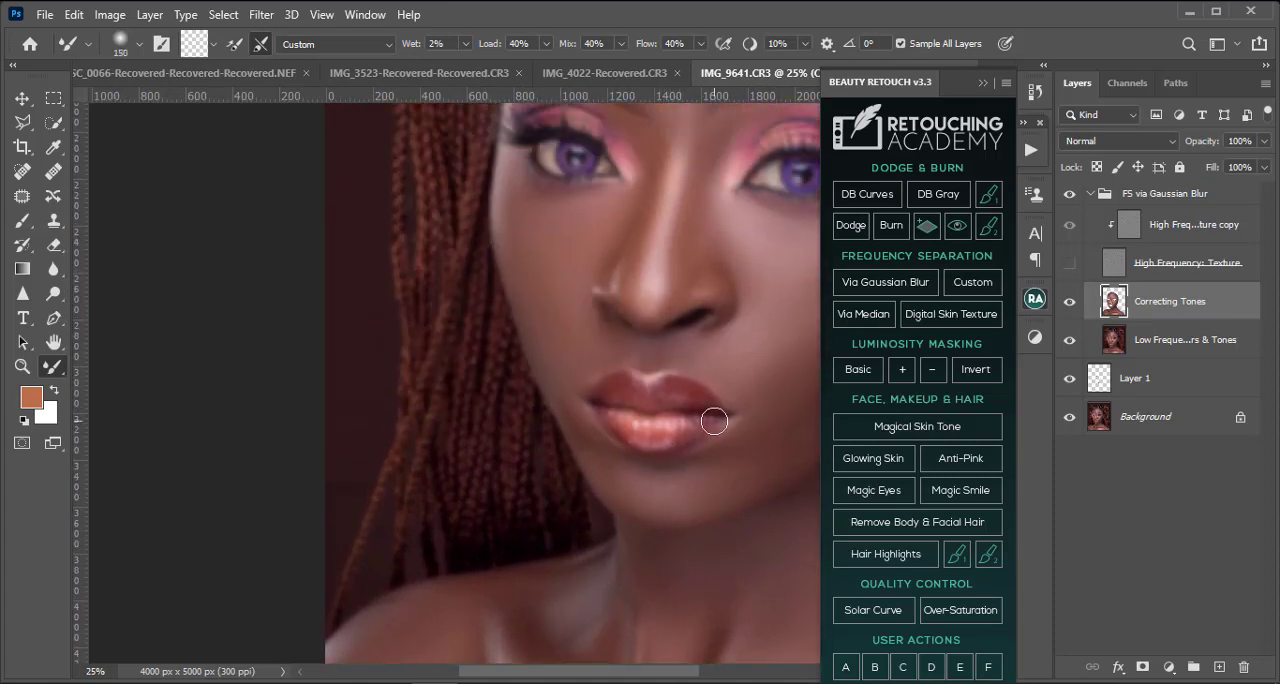
drag(714, 417, 626, 337)
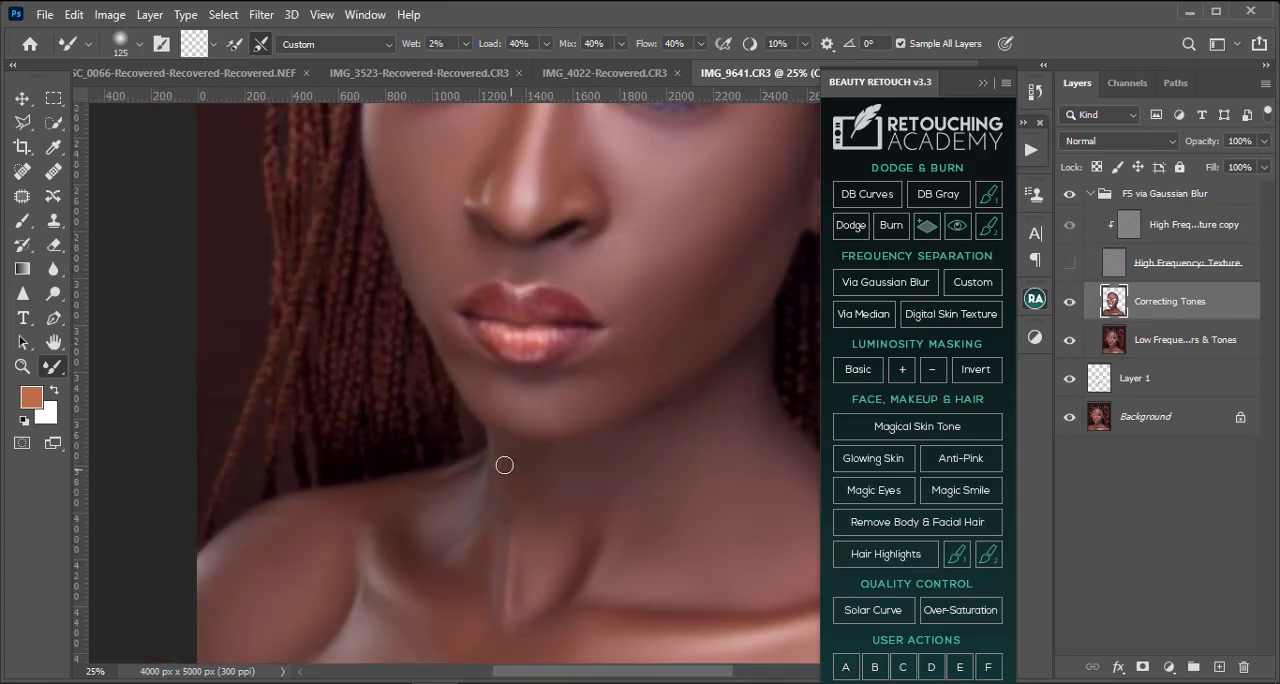
Step: Select the High Frequency: Texture layer and make it visible, bringing the skin texture back over the whole portrait
click(1087, 270)
click(1069, 263)
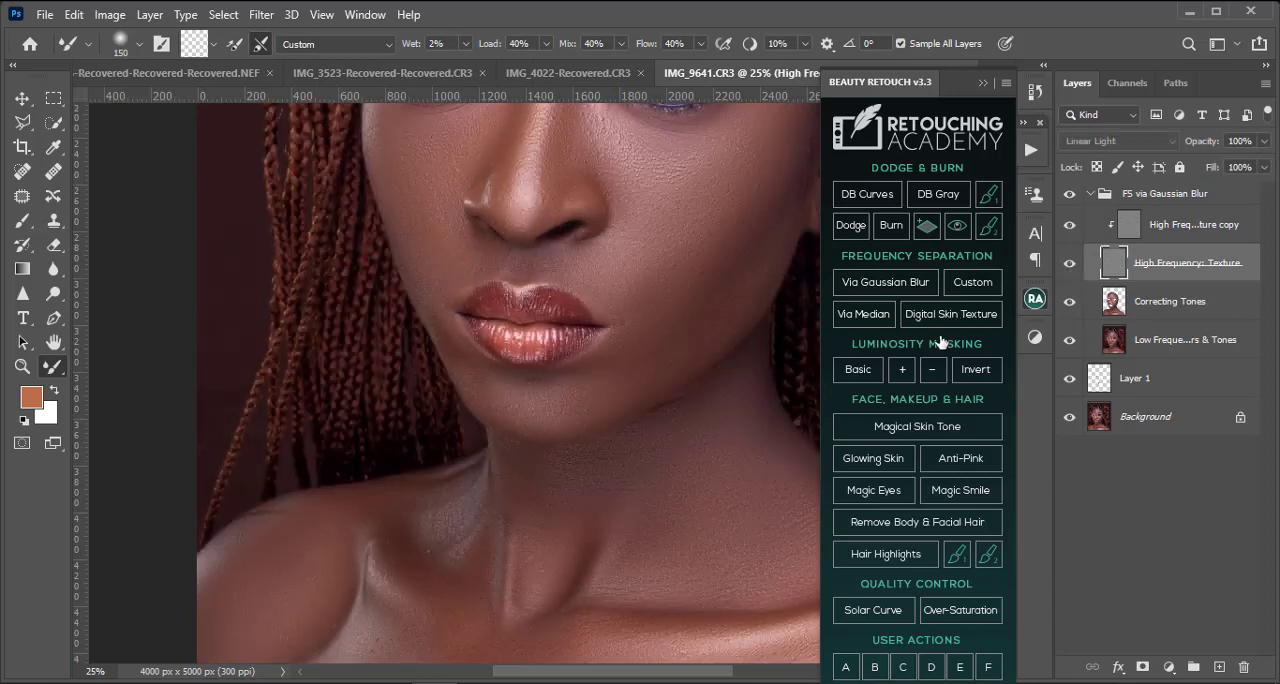
key(ctrl+minus)
scroll(690, 483, down, 5)
key(ctrl+minus)
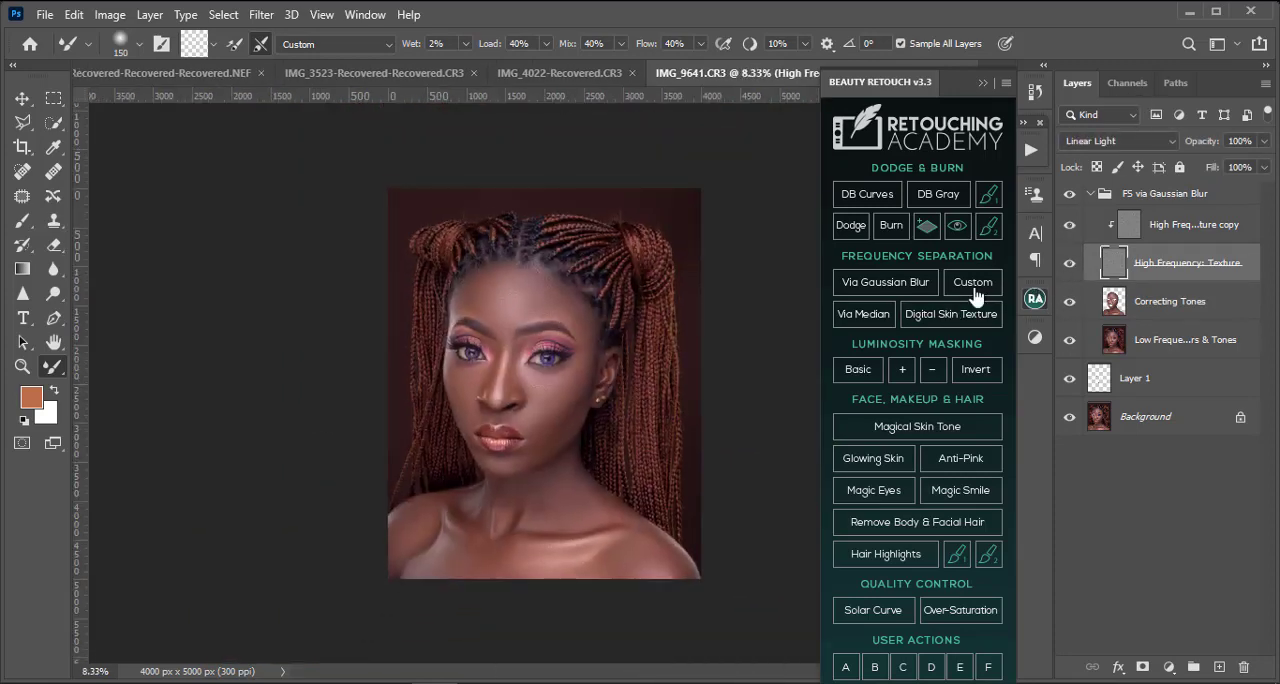
Step: Compare the portrait with and without the FS via Gaussian Blur group and inspect the face, neck and chest
click(1070, 195)
click(1070, 195)
click(1070, 195)
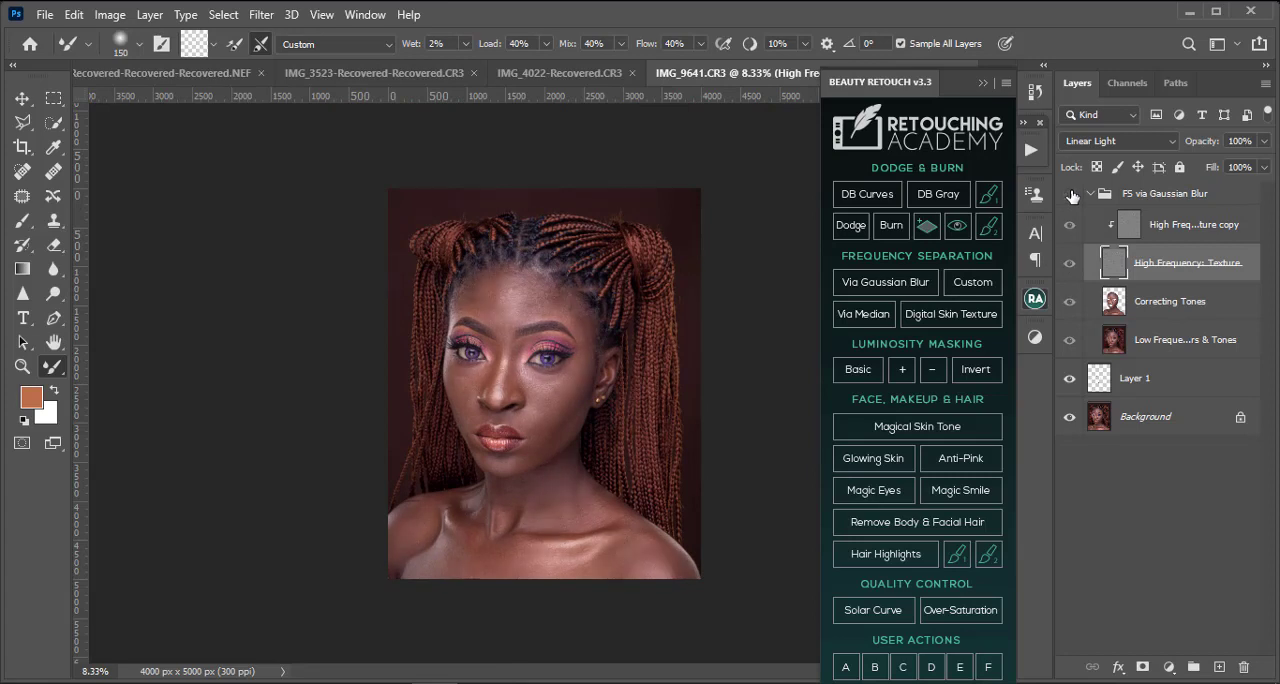
click(1070, 195)
click(1070, 195)
click(1070, 195)
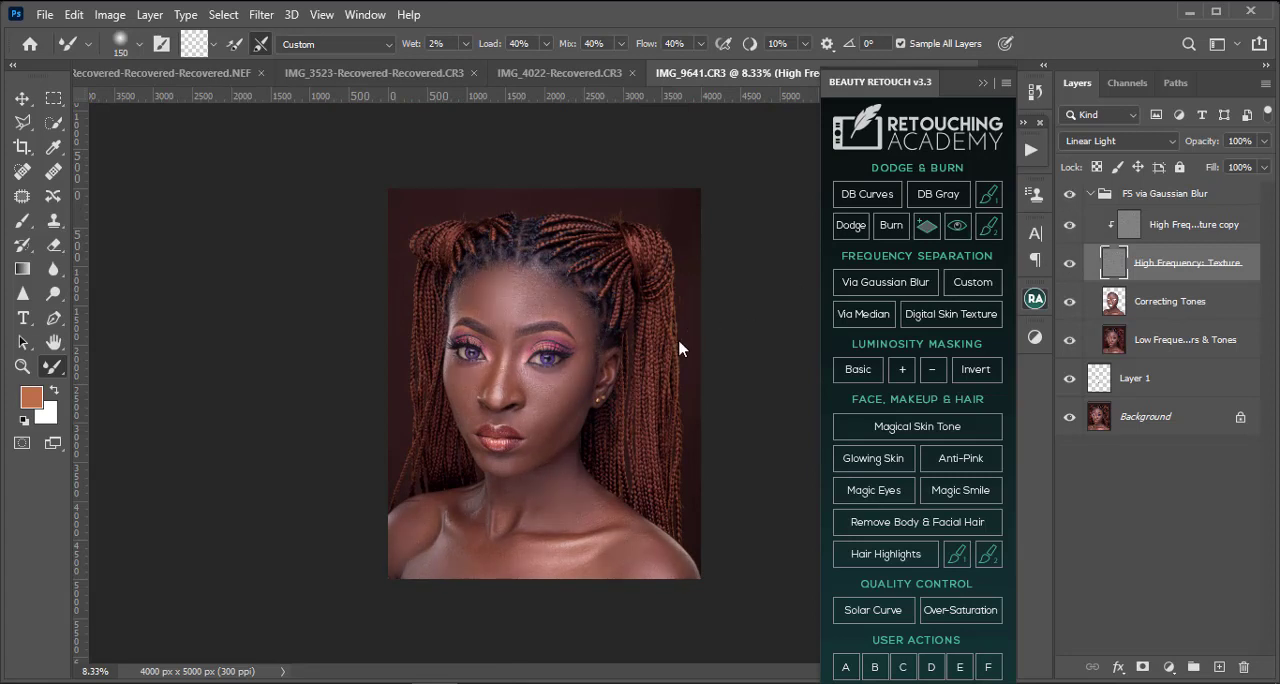
key(ctrl+minus)
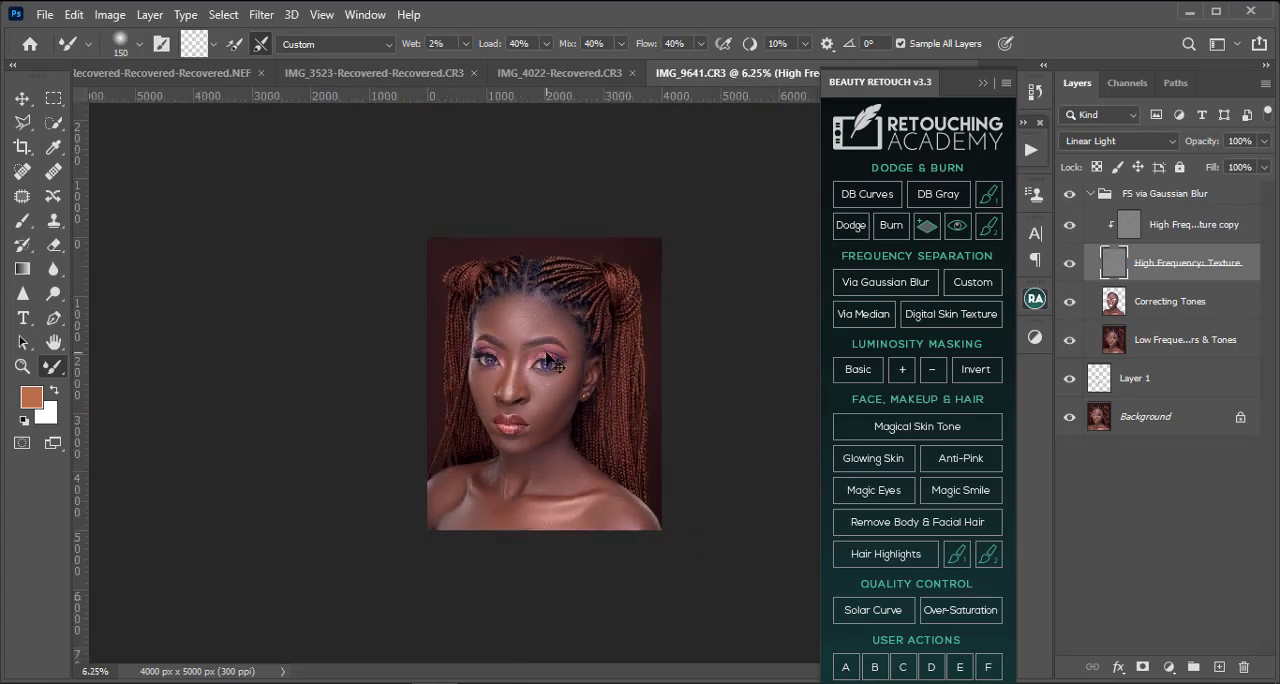
scroll(548, 358, up, 3)
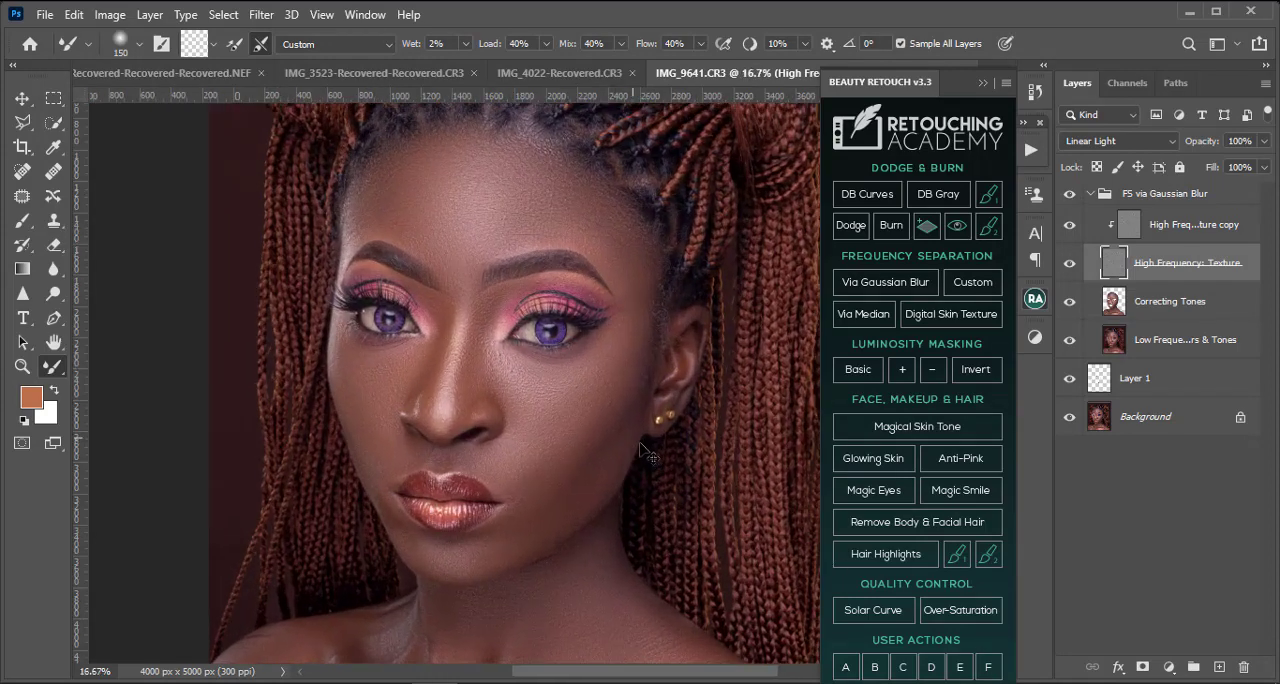
scroll(644, 450, up, 2)
scroll(590, 478, down, 3)
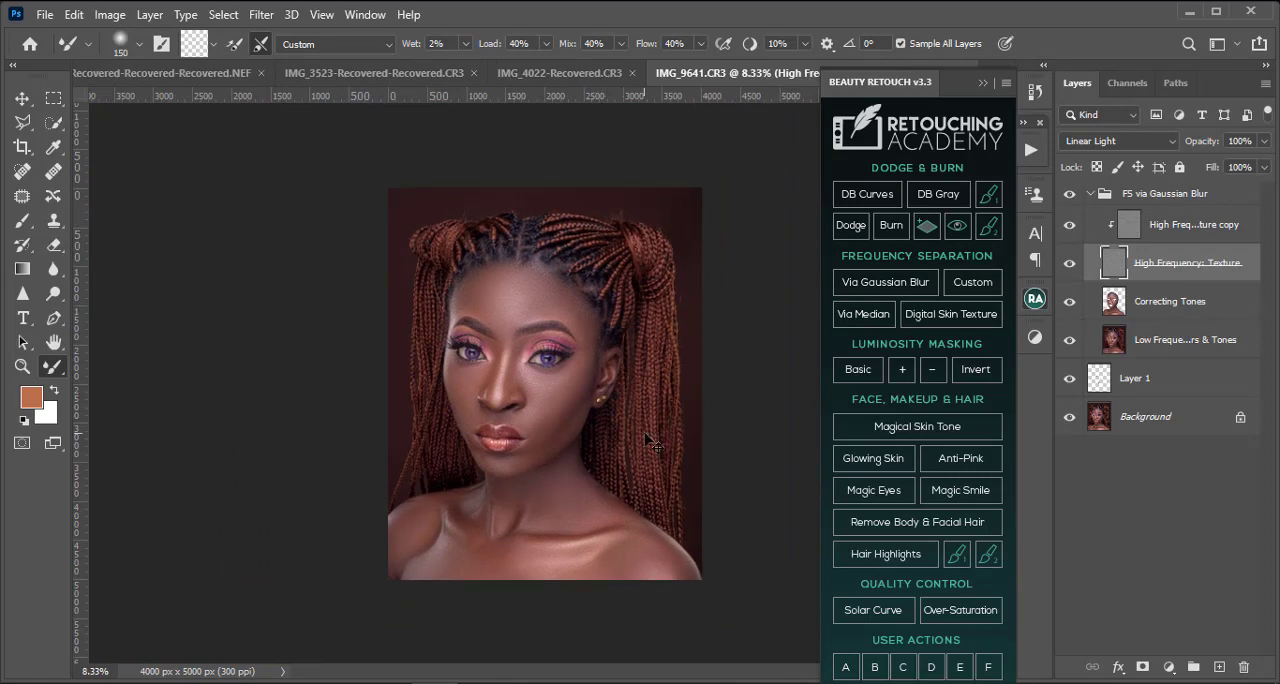
scroll(535, 449, up, 2)
scroll(546, 455, down, 3)
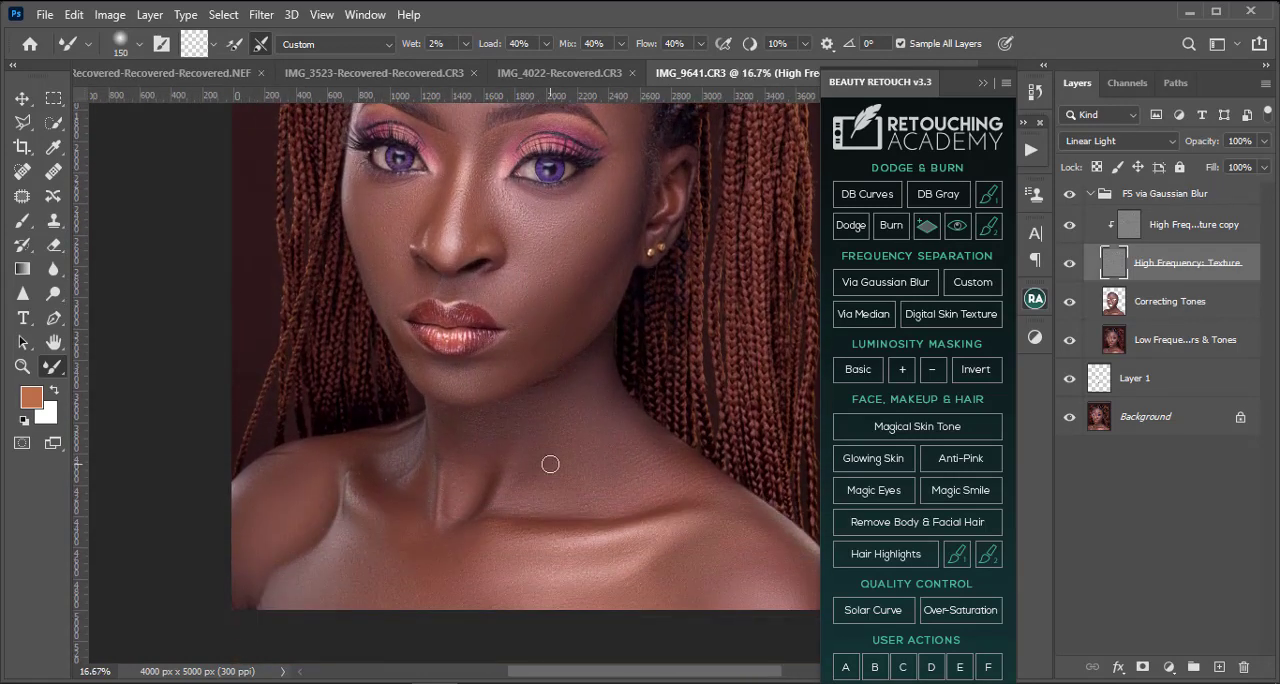
scroll(560, 452, up, 3)
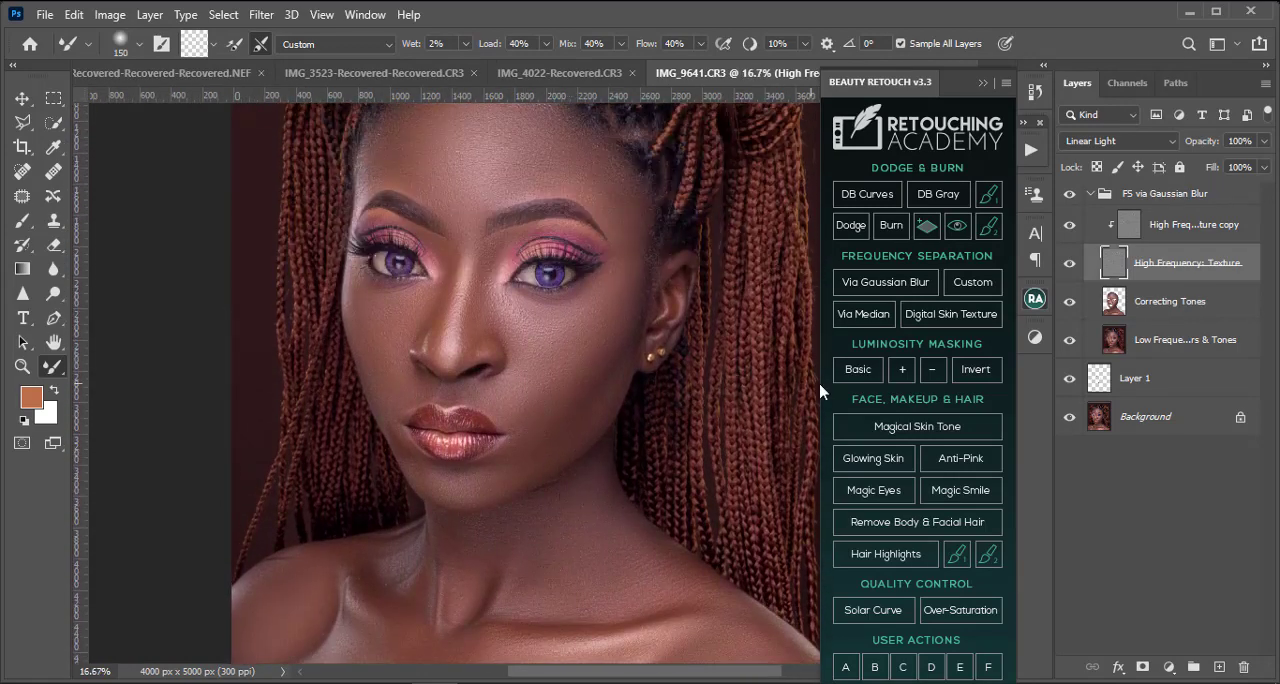
Step: Collapse the FS via Gaussian Blur group and build a curves-based dodge and burn setup above it with DB Curves
click(1100, 196)
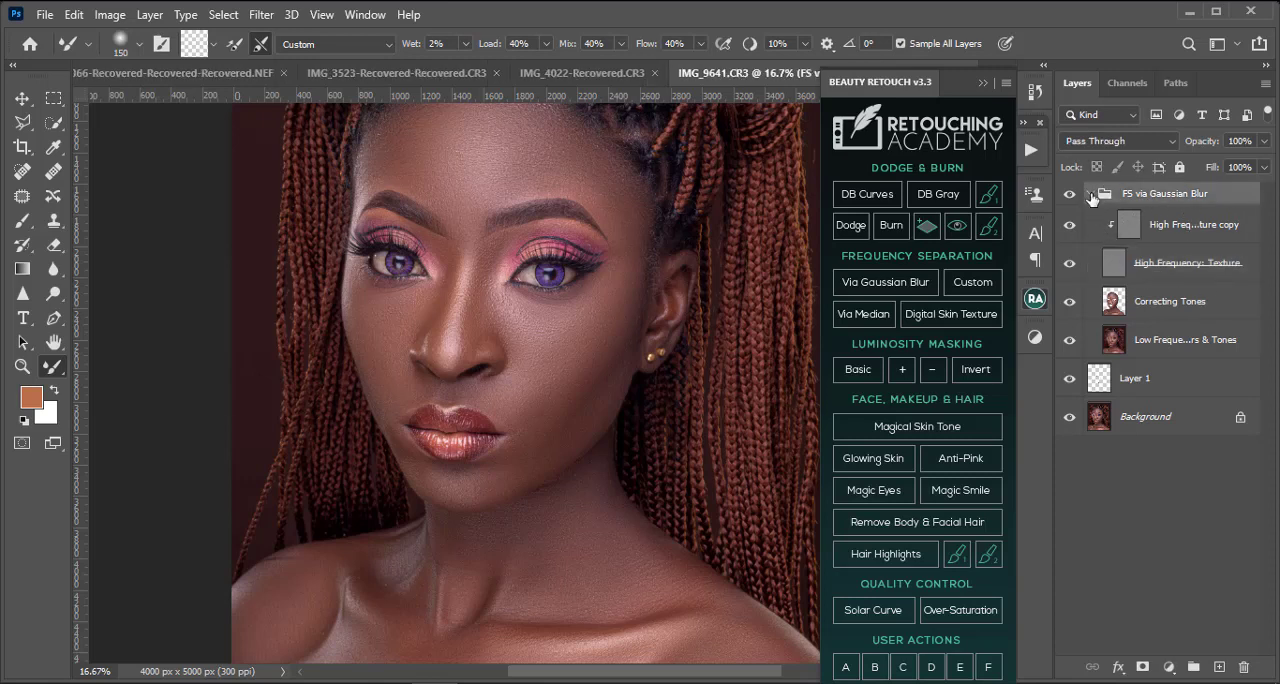
click(1091, 195)
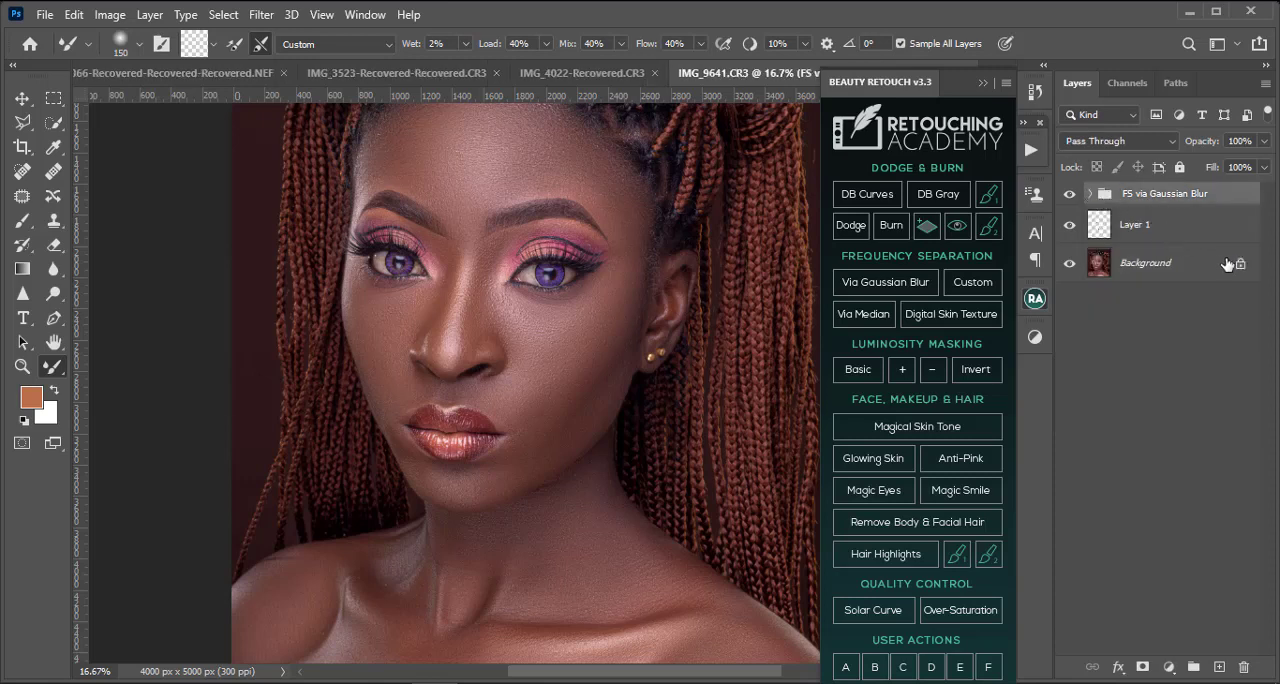
click(871, 200)
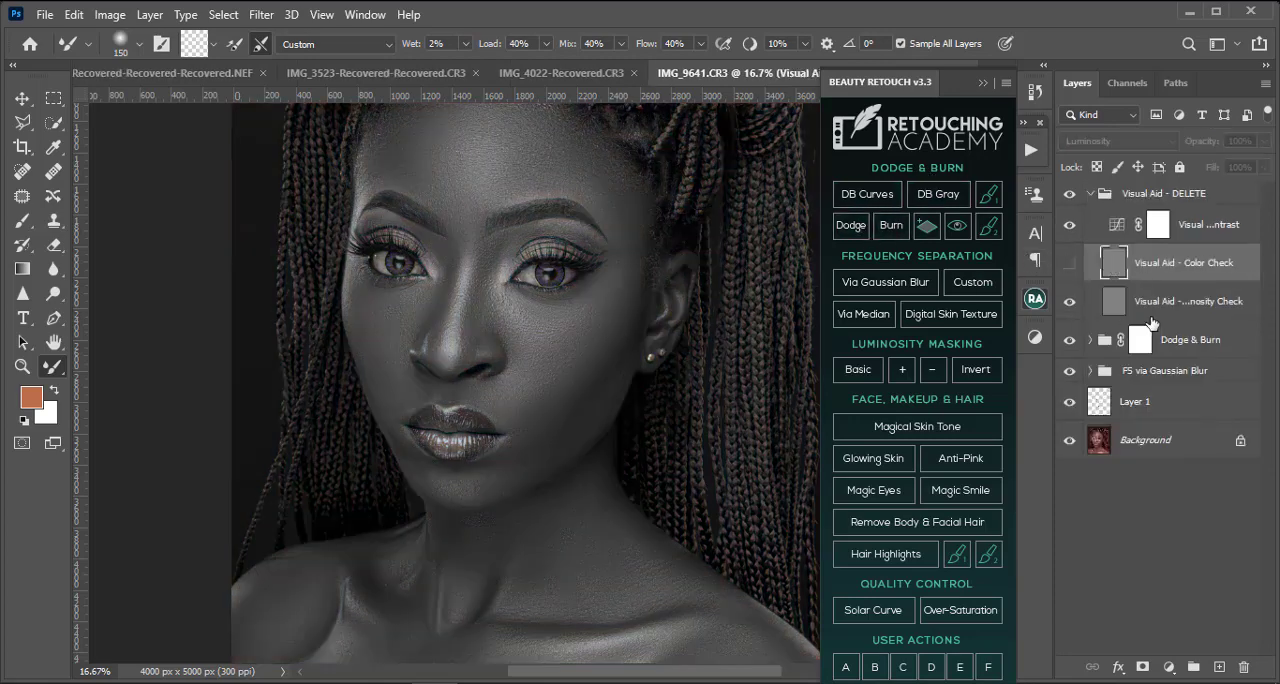
Step: Delete the Visual Aid - DELETE group and expand the Dodge & Burn group
key(ctrl+plus)
key(ctrl+minus)
key(ctrl+minus)
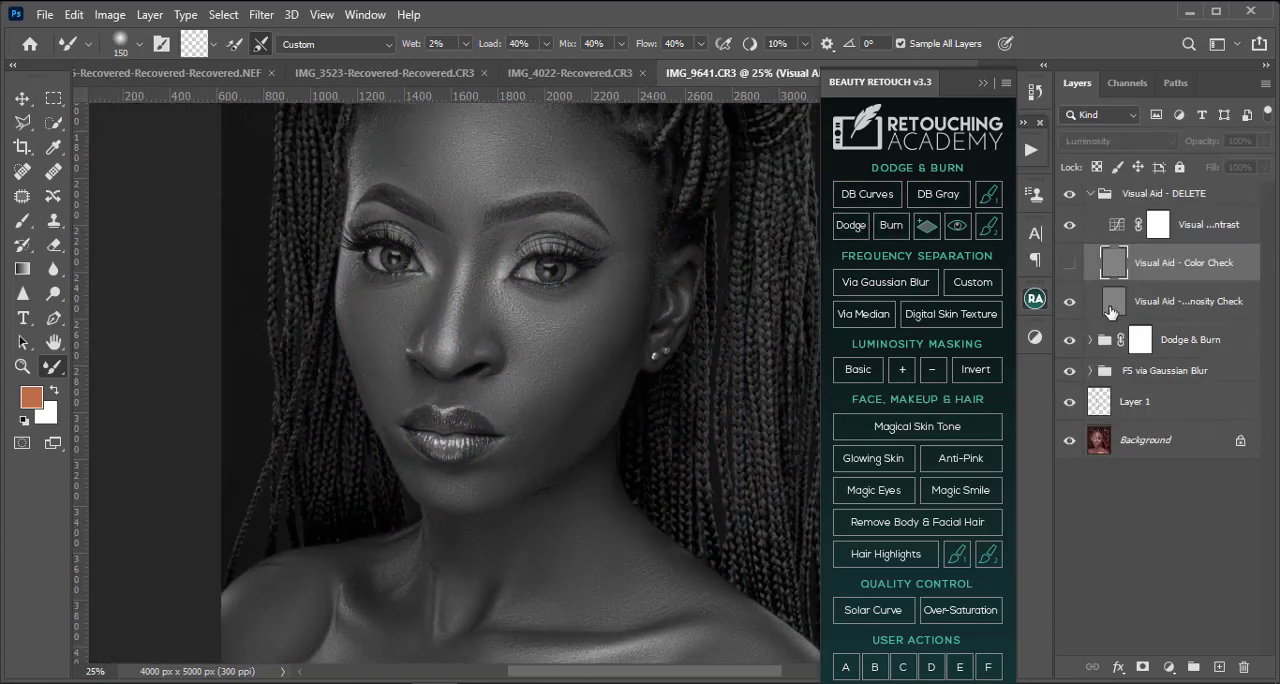
click(1204, 194)
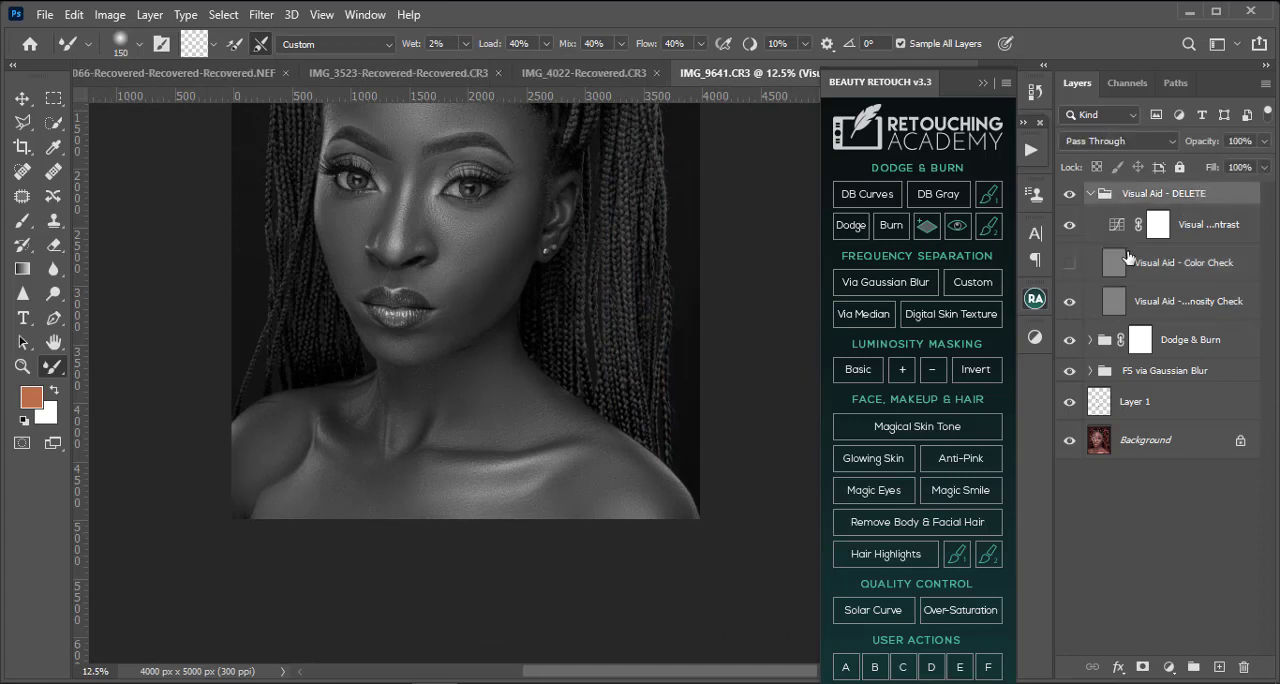
key(Delete)
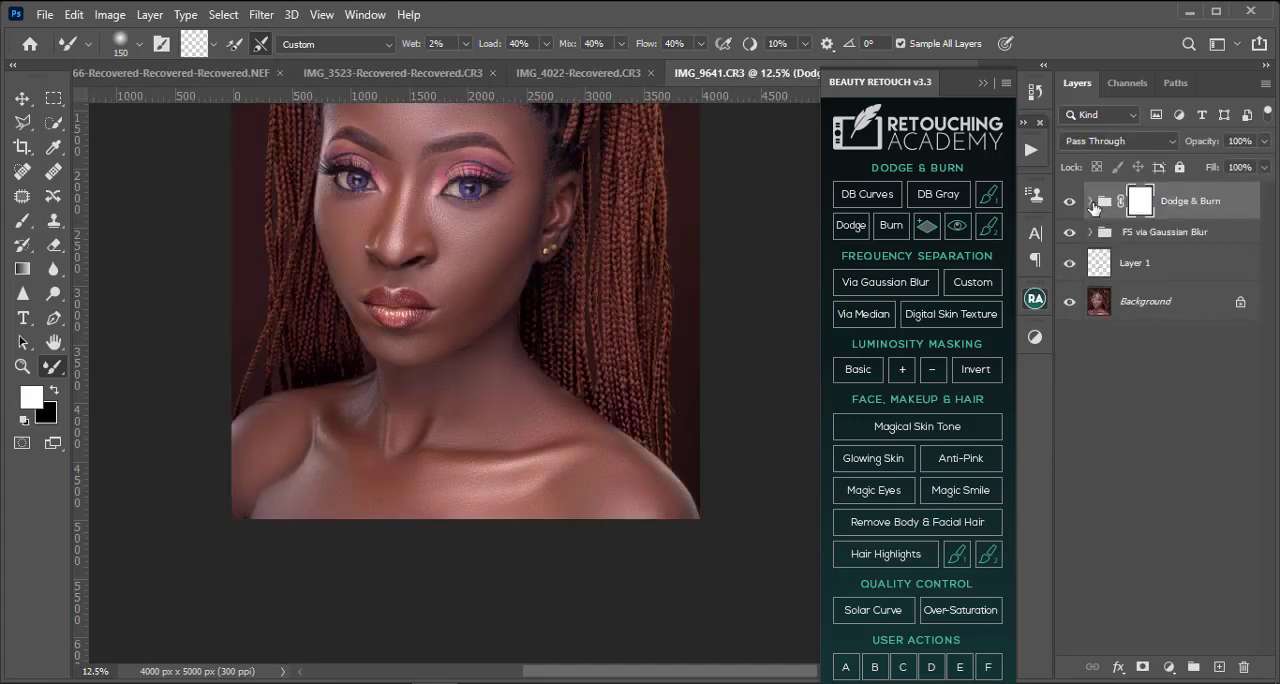
click(1090, 201)
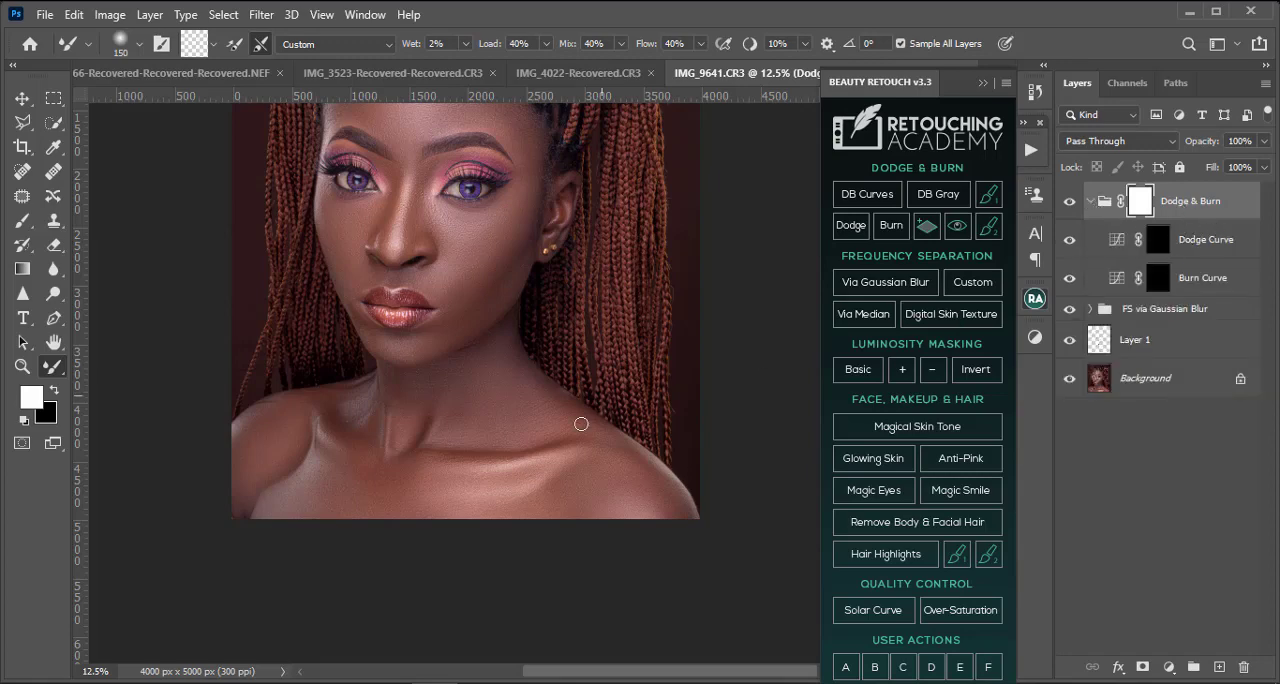
Step: Add a Black & White adjustment layer above the Dodge Curve layer inside the Dodge & Burn group
key(ctrl+minus)
key(ctrl+plus)
key(ctrl+plus)
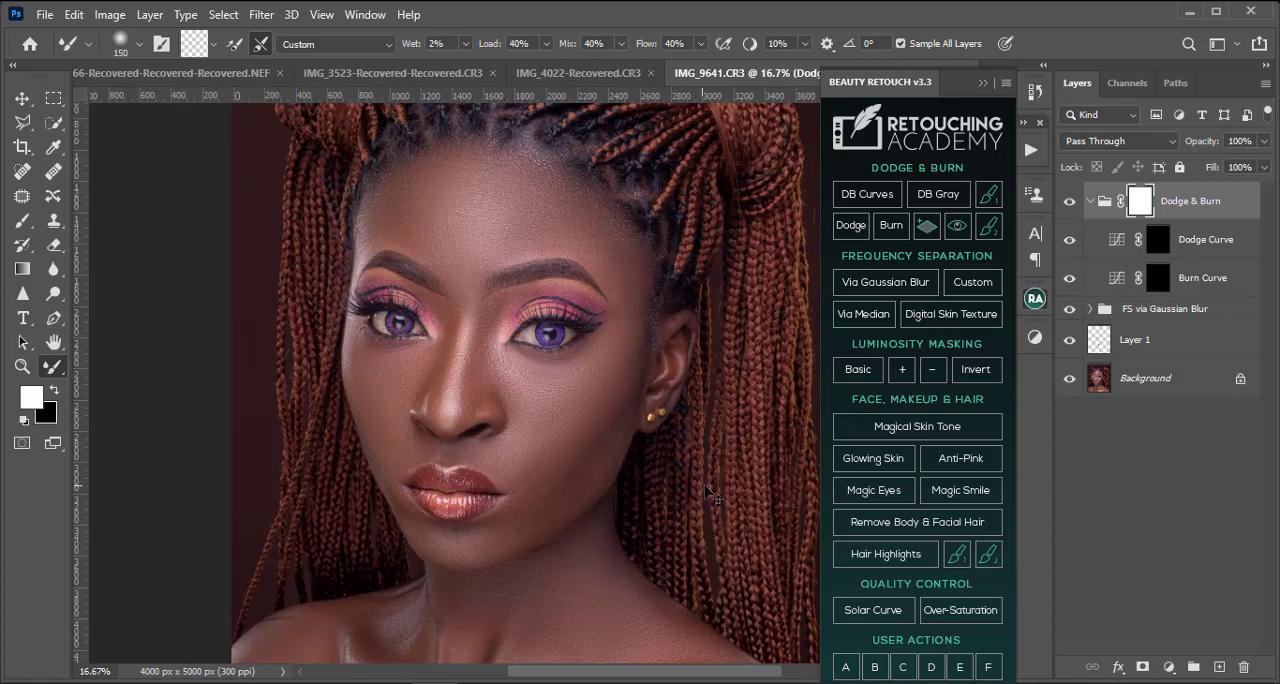
key(ctrl+minus)
key(ctrl+minus)
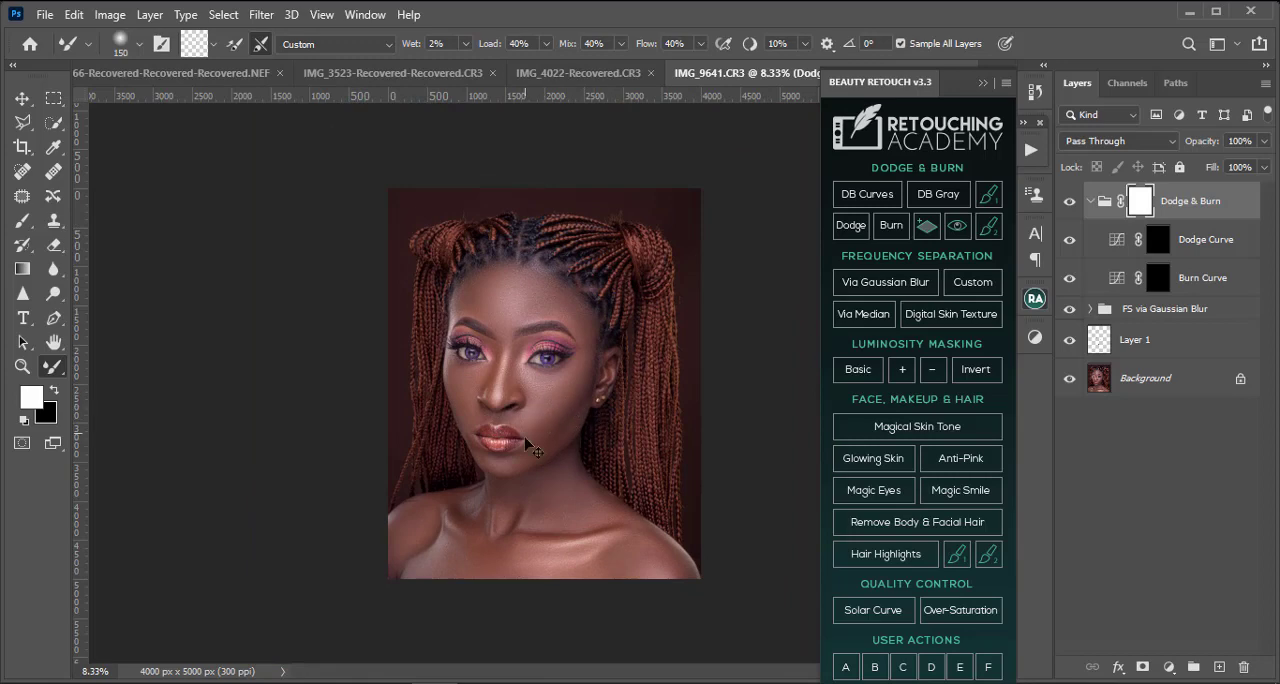
key(ctrl+plus)
key(ctrl+plus)
key(ctrl+minus)
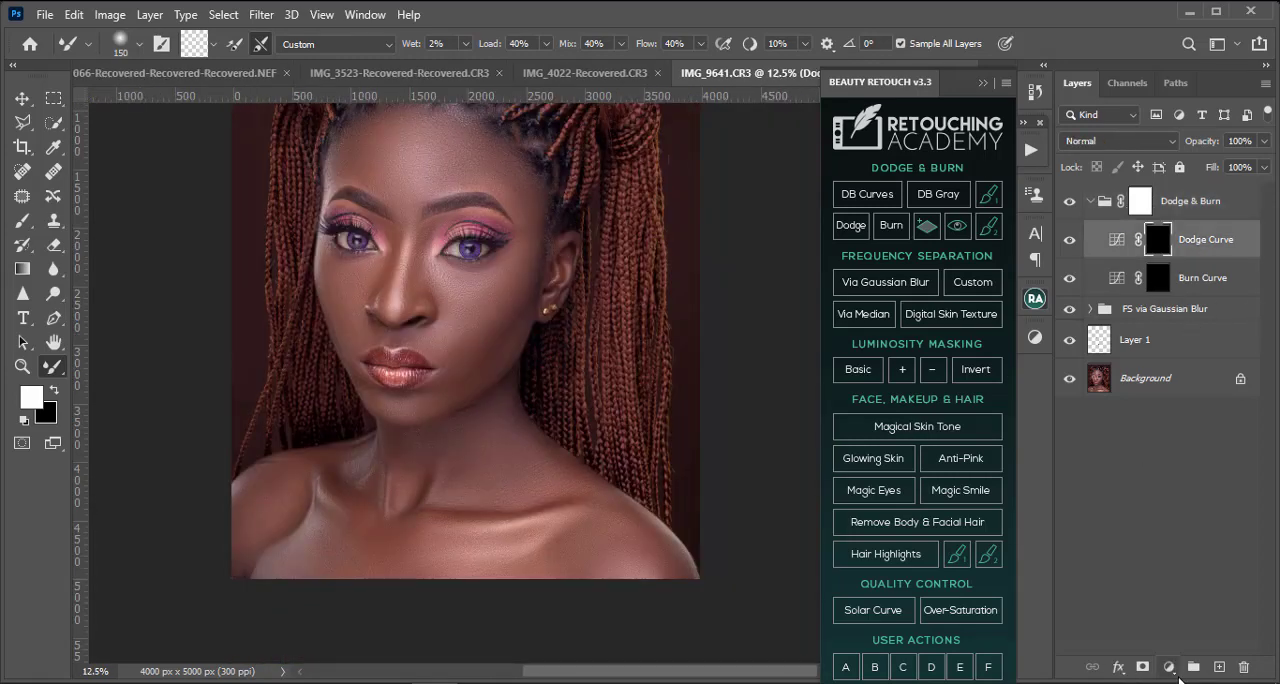
click(1172, 669)
click(1195, 527)
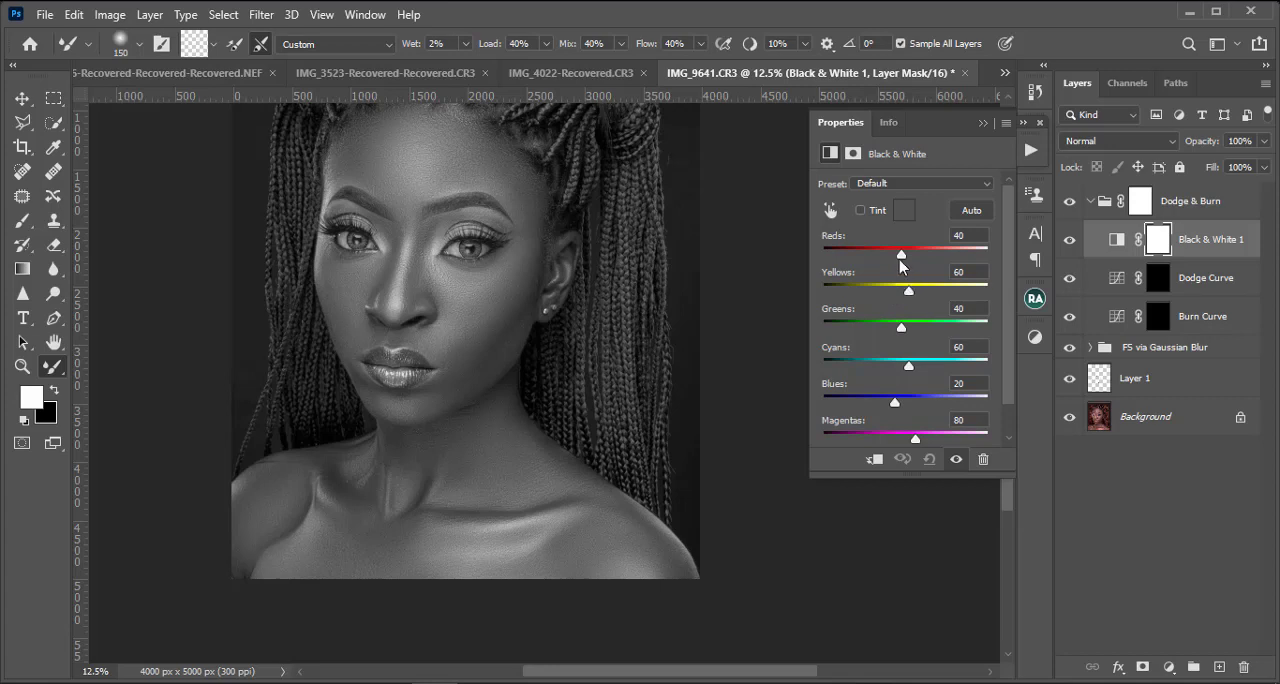
Step: Darken the Black & White conversion by setting Reds to -38 and Yellows to -21
drag(903, 260, 894, 260)
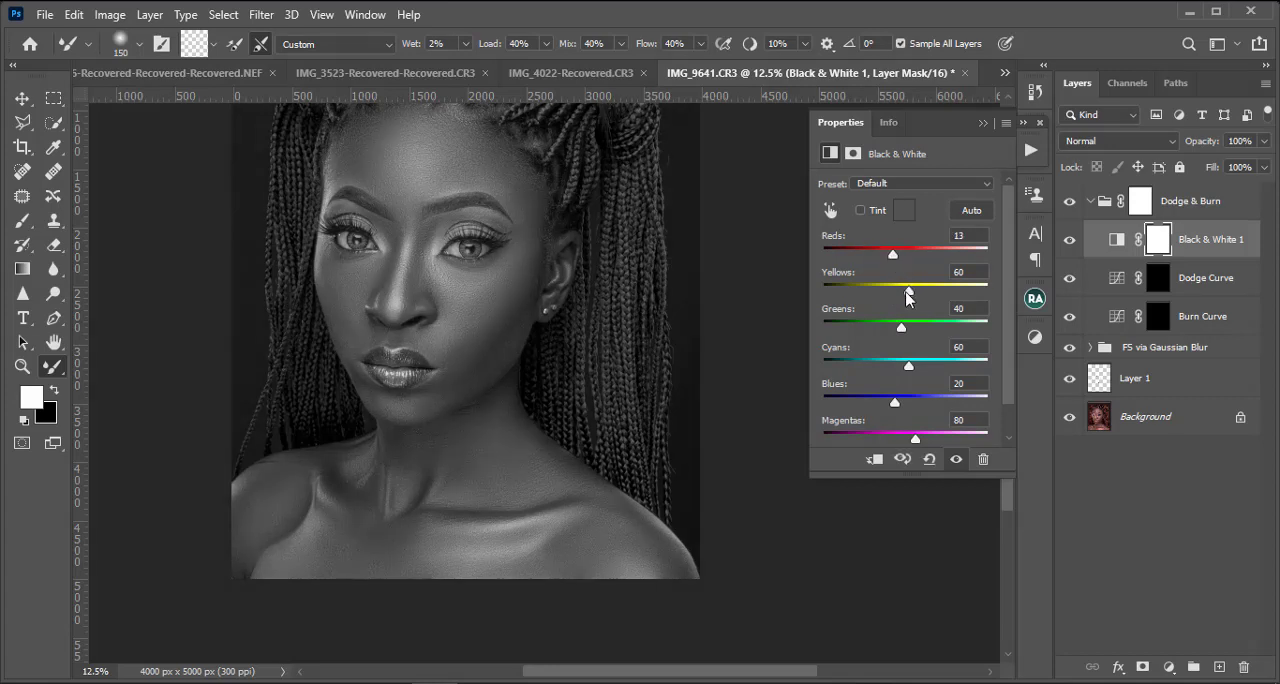
click(879, 291)
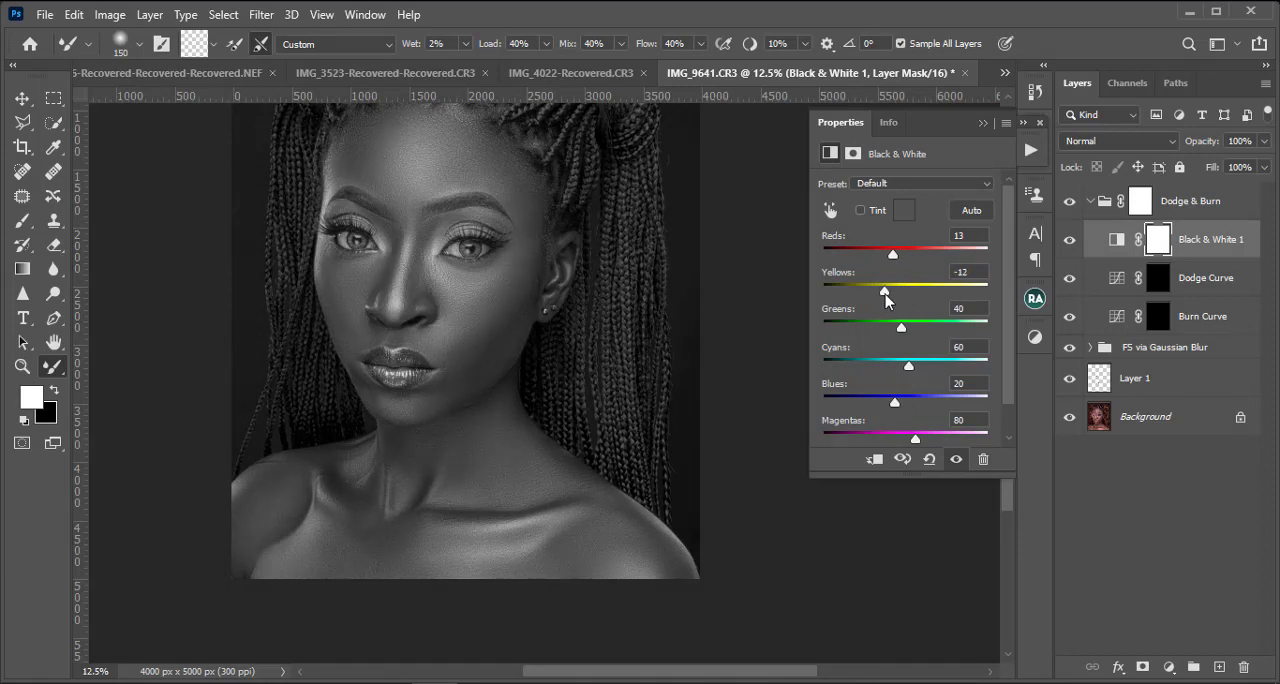
drag(878, 294, 876, 262)
click(866, 255)
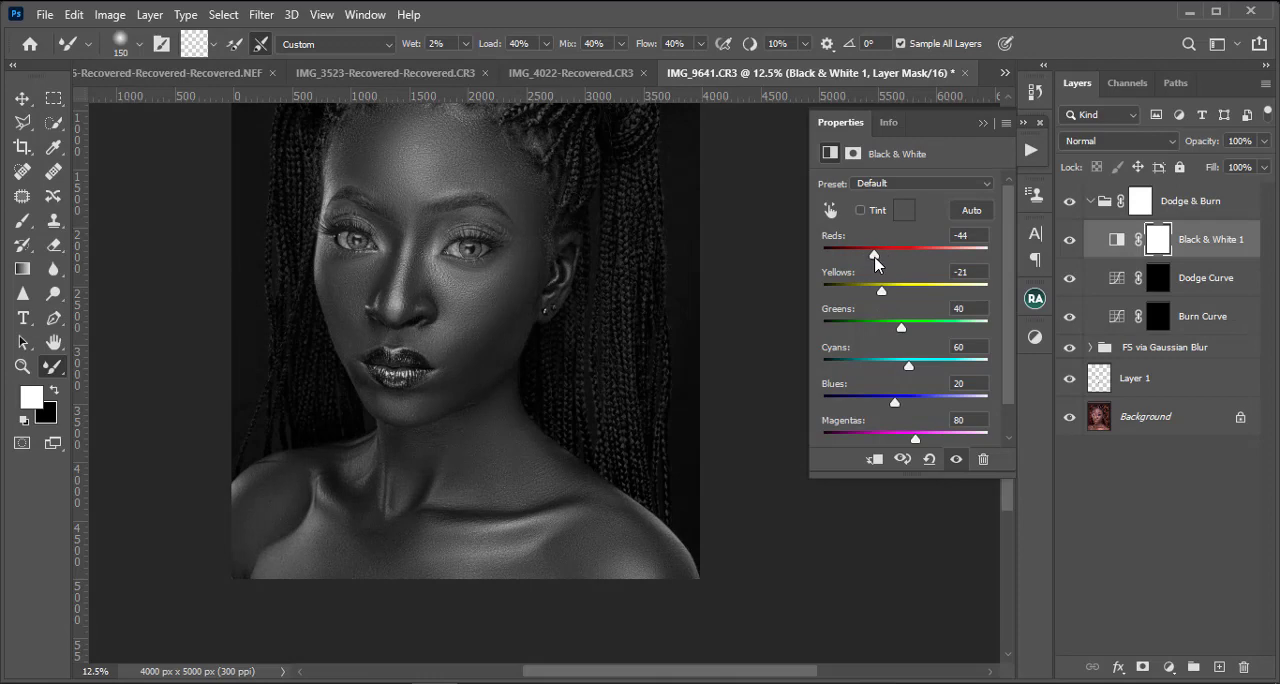
Step: Compare the black-and-white portrait with and without the FS via Gaussian Blur group and examine the skin's light and dark patches
key(ctrl+plus)
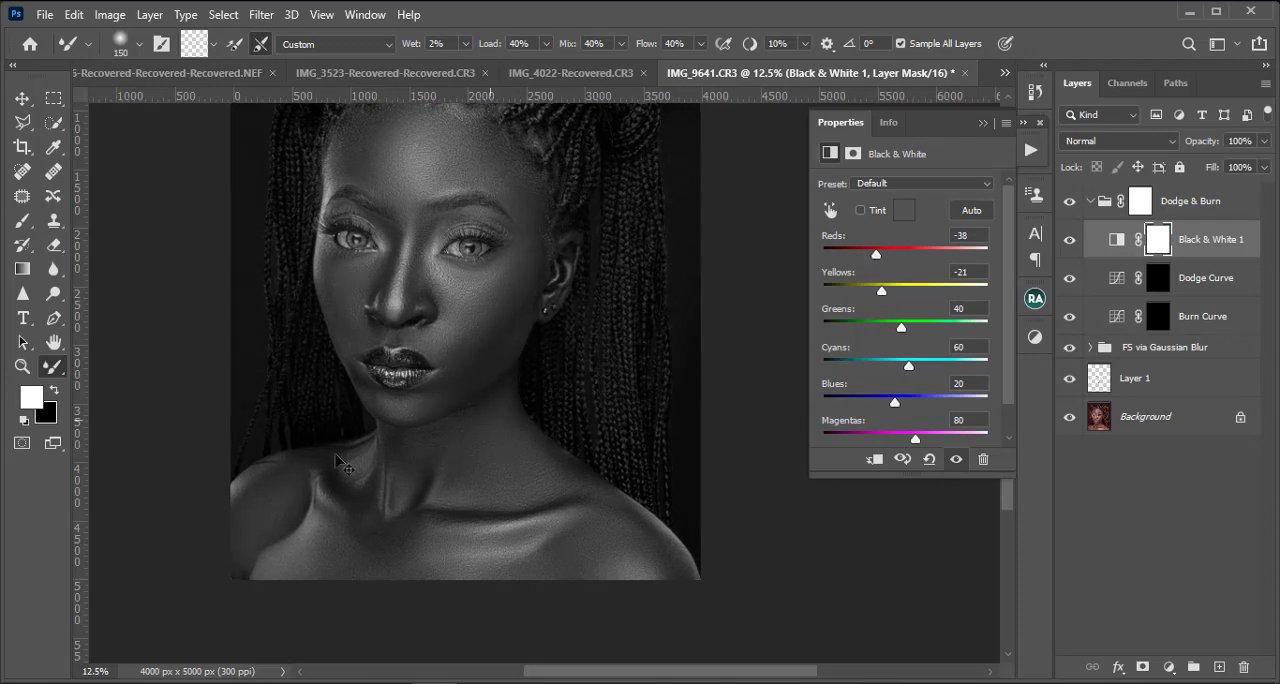
key(ctrl+minus)
key(ctrl+minus)
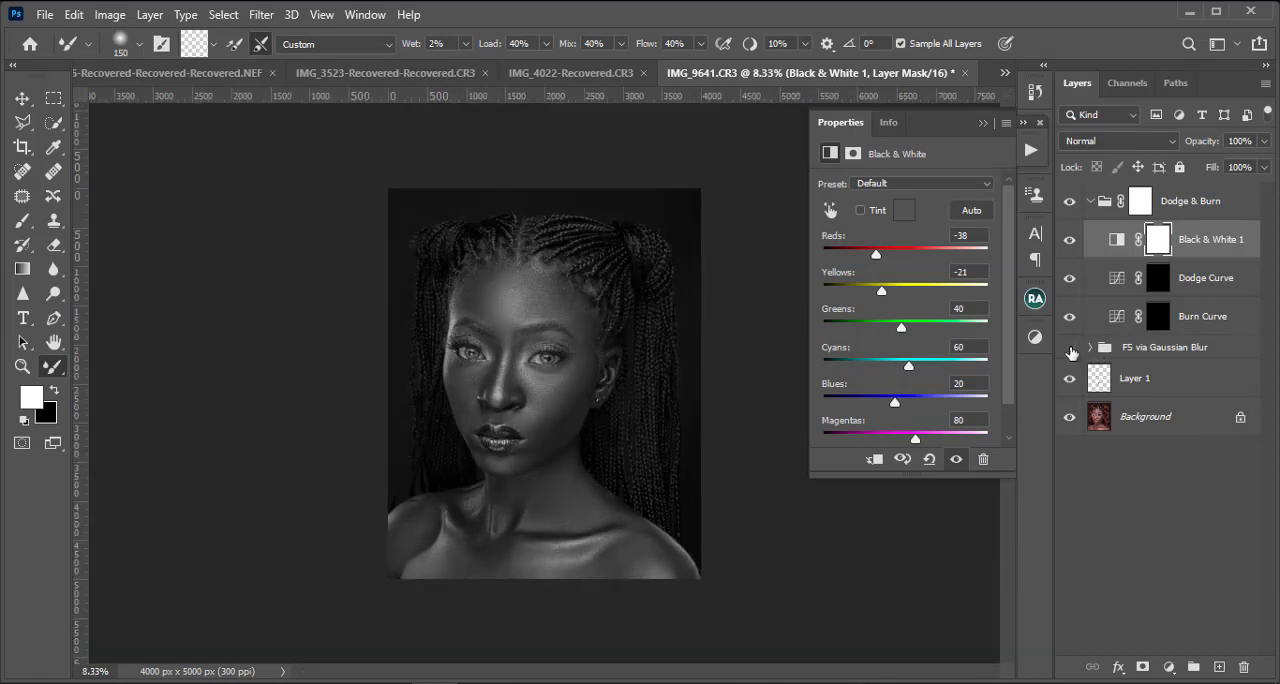
click(1069, 349)
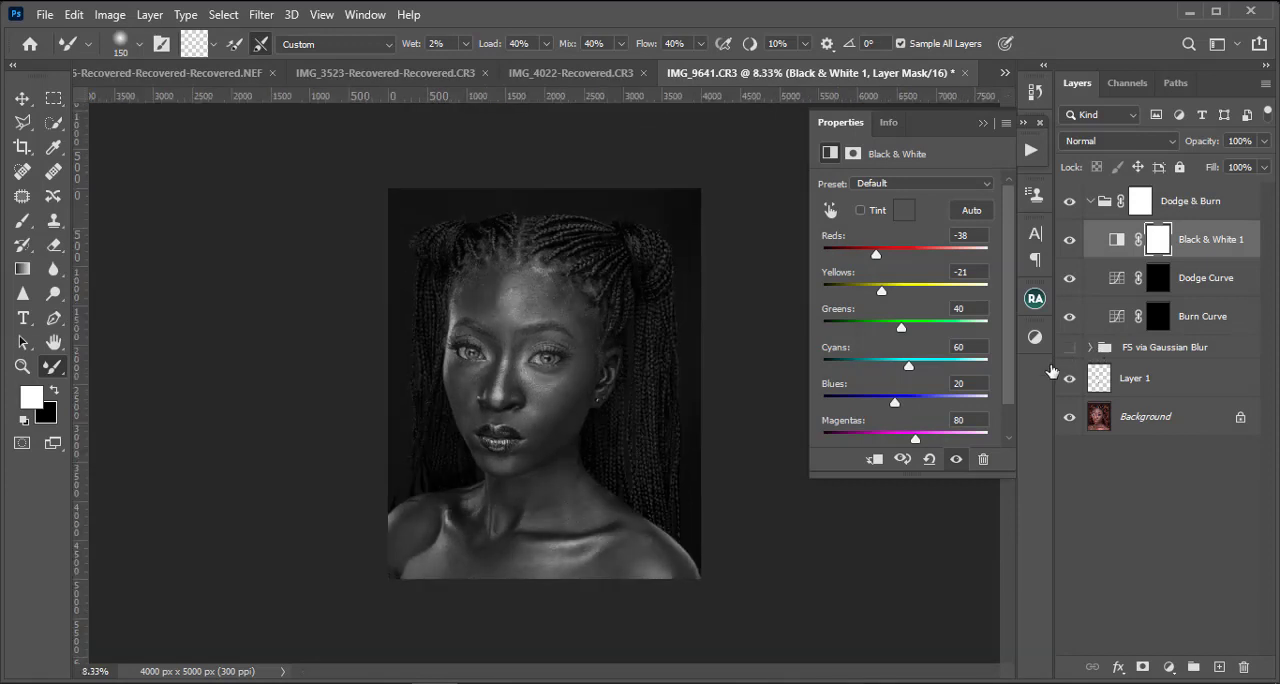
key(ctrl+plus)
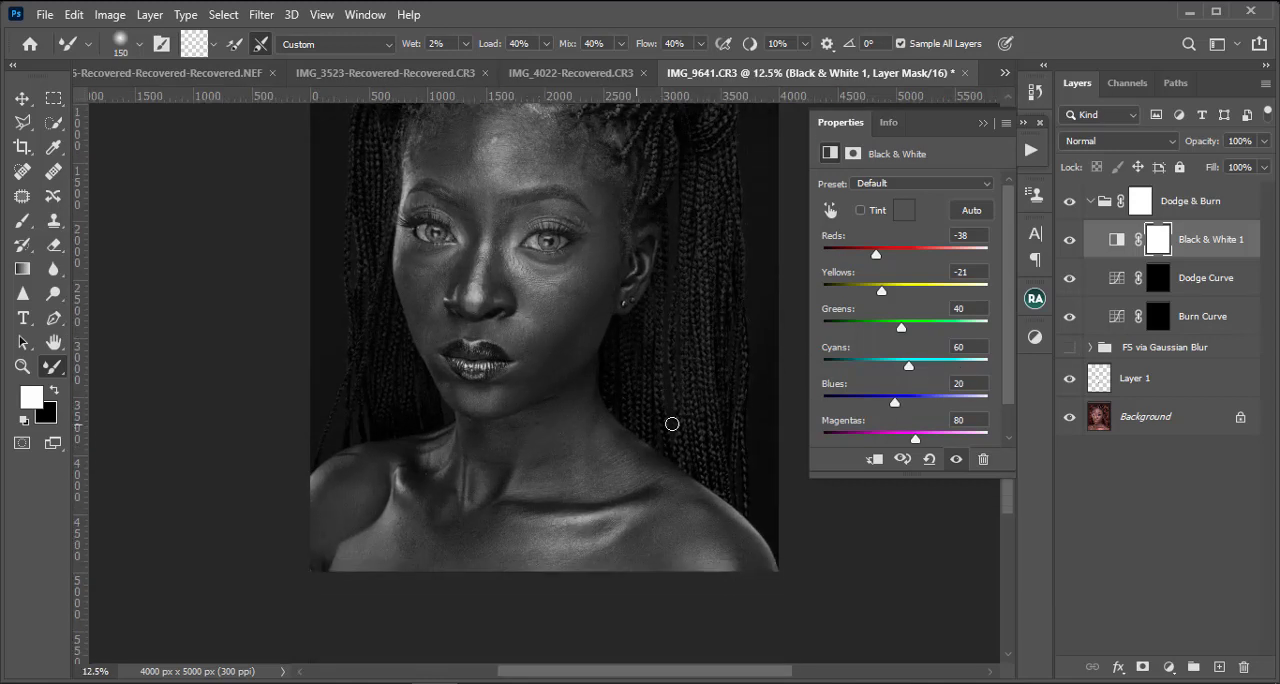
scroll(615, 409, up, 1)
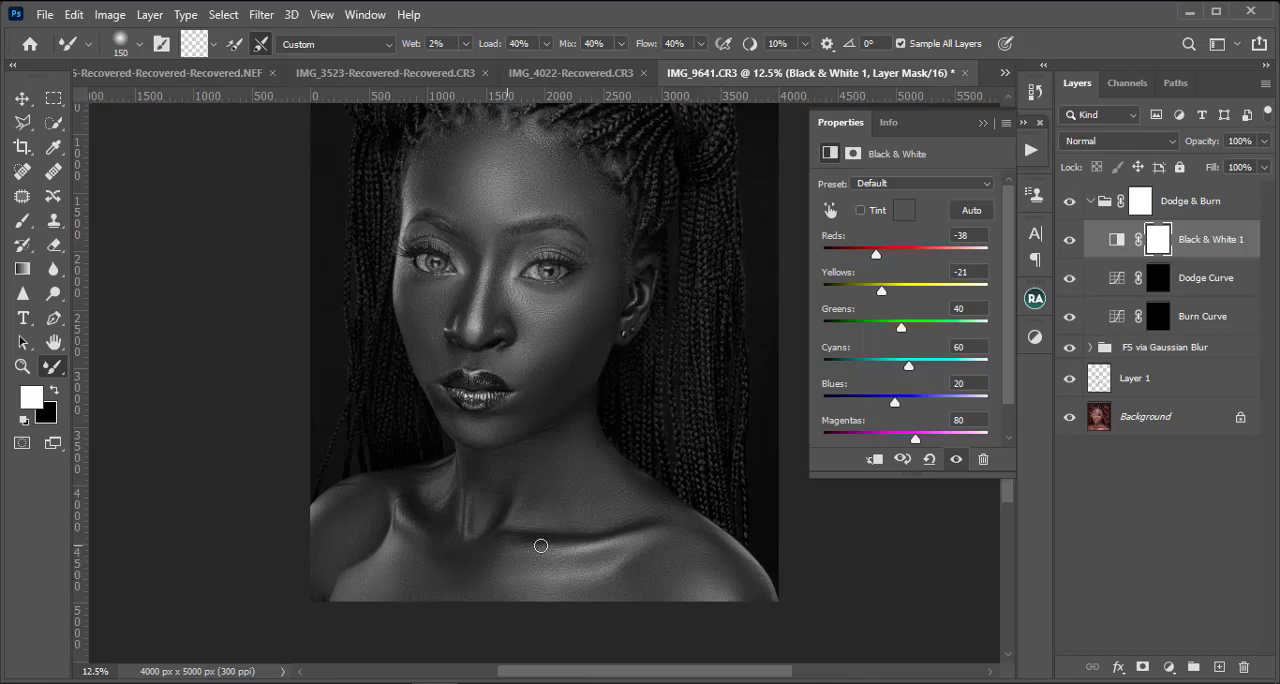
scroll(716, 534, up, 3)
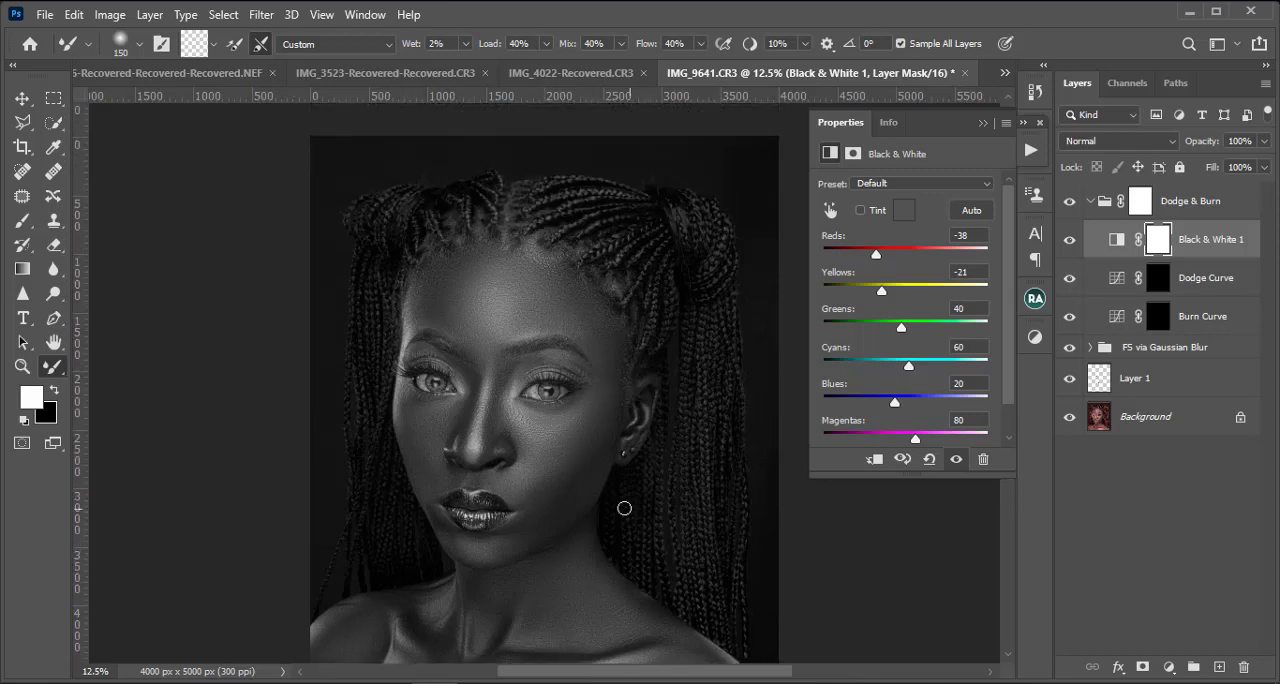
scroll(599, 502, down, 3)
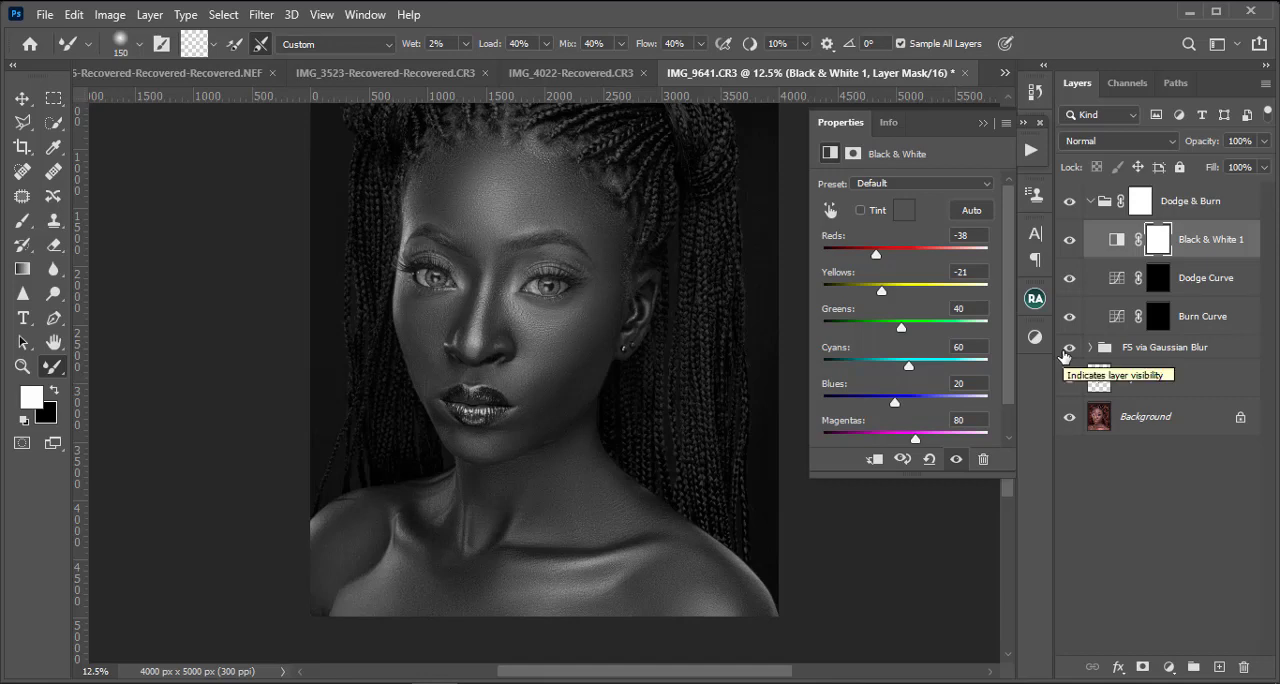
Step: Select the Burn Curve mask and set up the Brush tool with 100% opacity and 5% flow
click(1162, 284)
click(1156, 322)
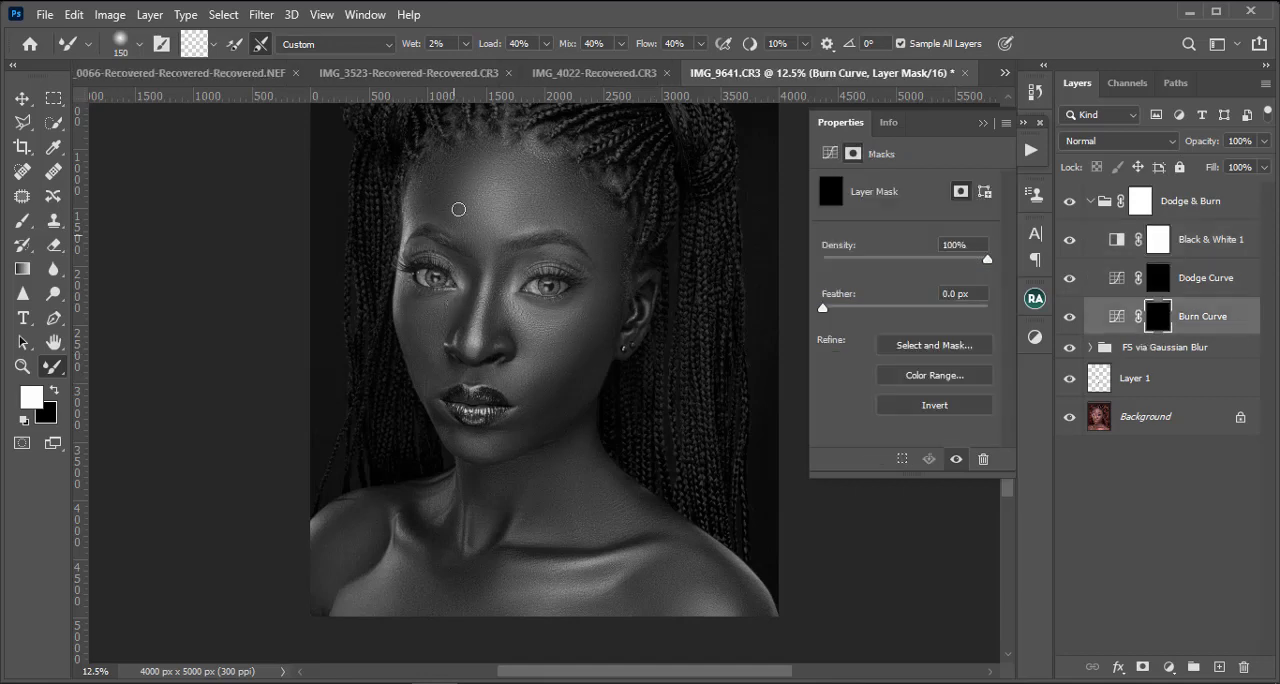
click(28, 228)
right_click(20, 229)
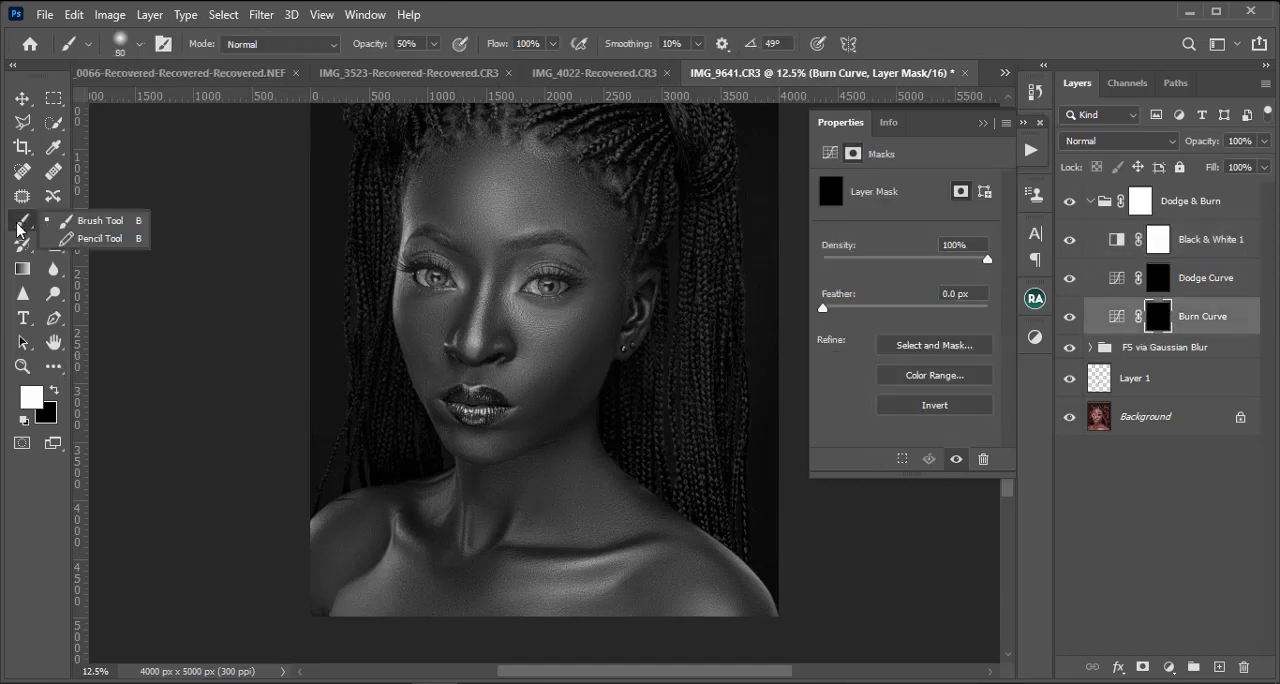
click(86, 221)
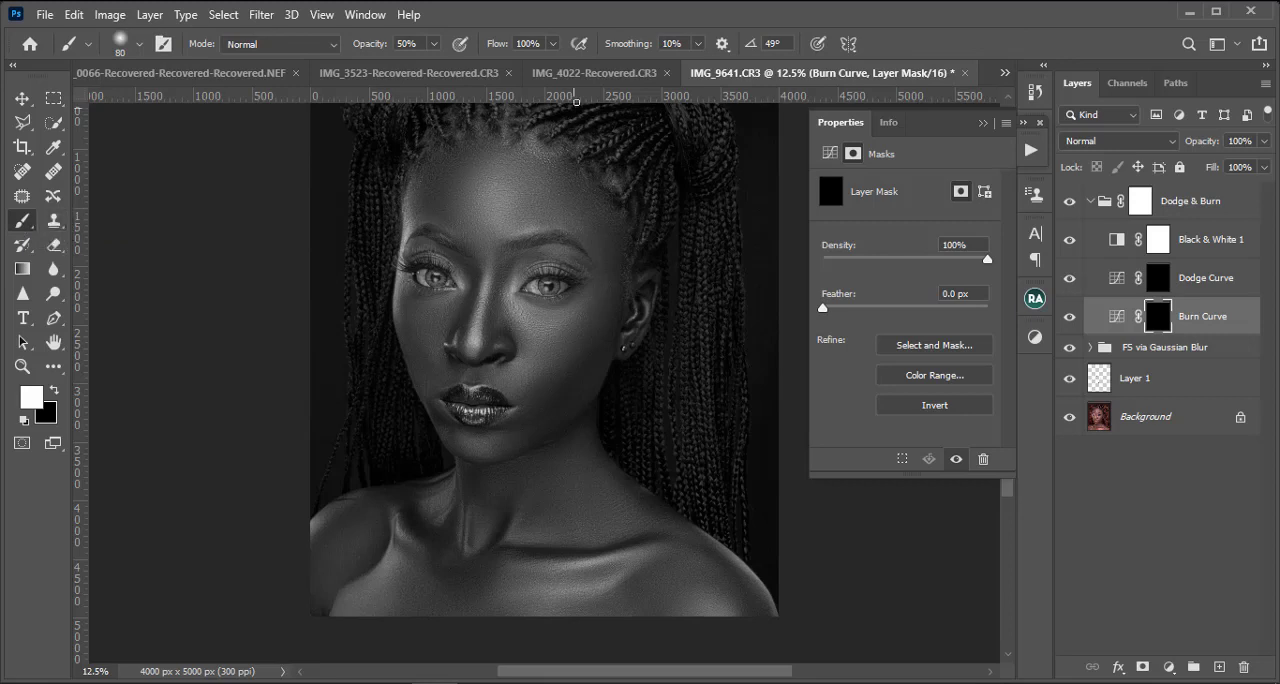
click(432, 44)
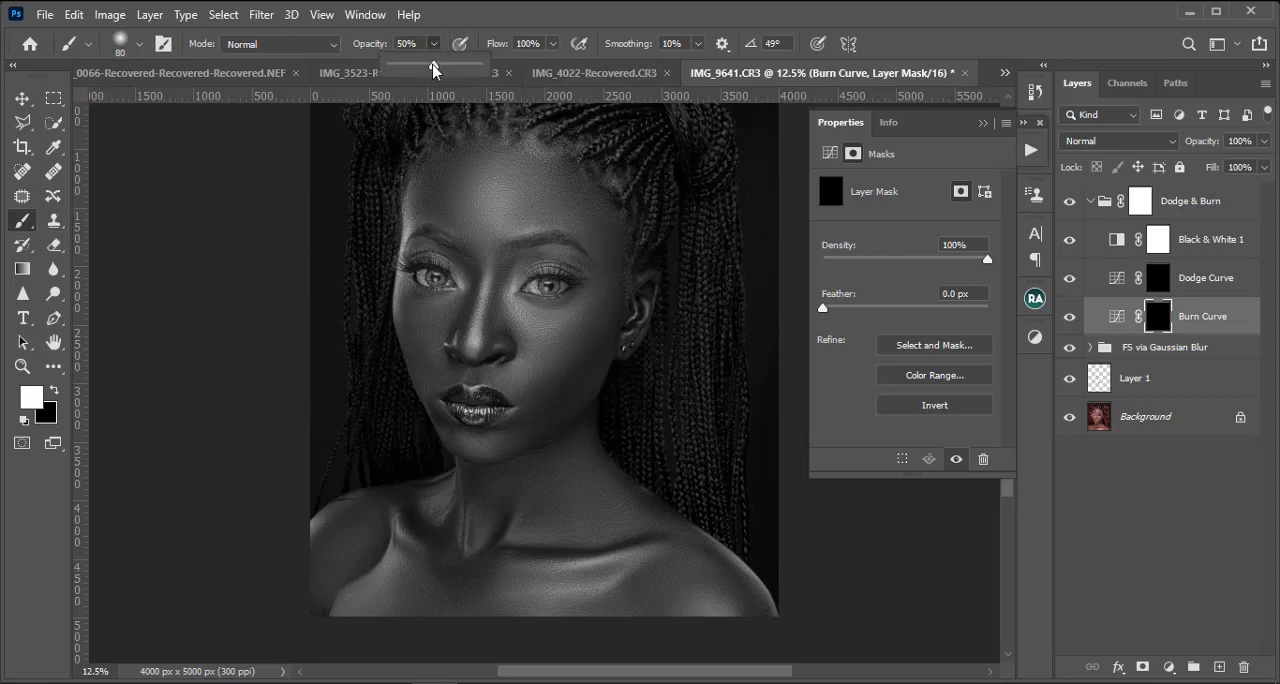
drag(434, 63, 580, 92)
click(552, 44)
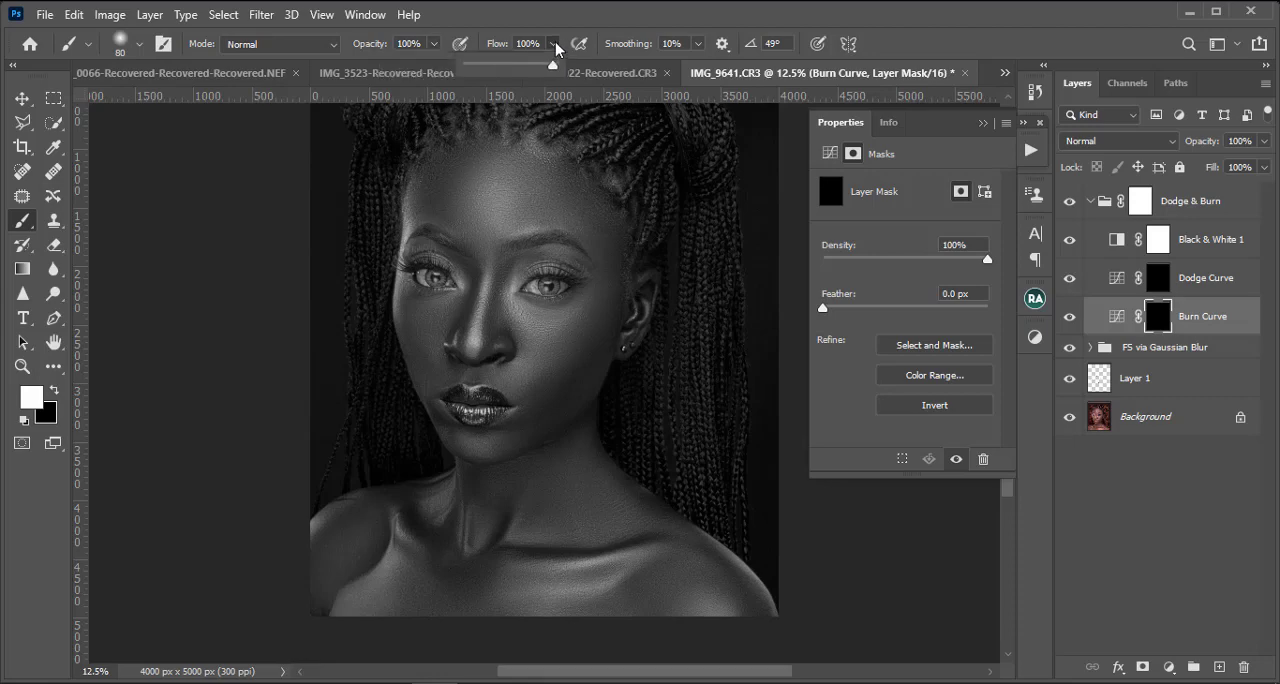
click(473, 63)
Step: Choose the Soft Round preset from the General Brushes for painting on the curve masks
key(ctrl+plus)
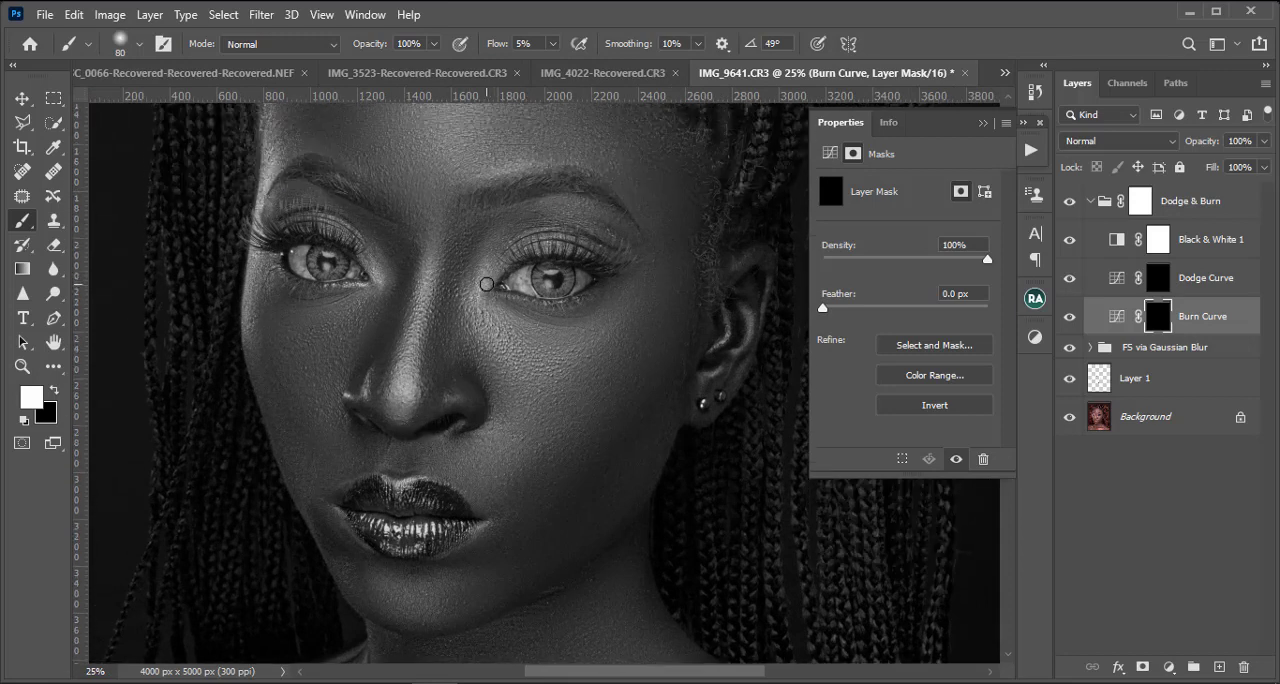
scroll(496, 279, up, 5)
click(140, 45)
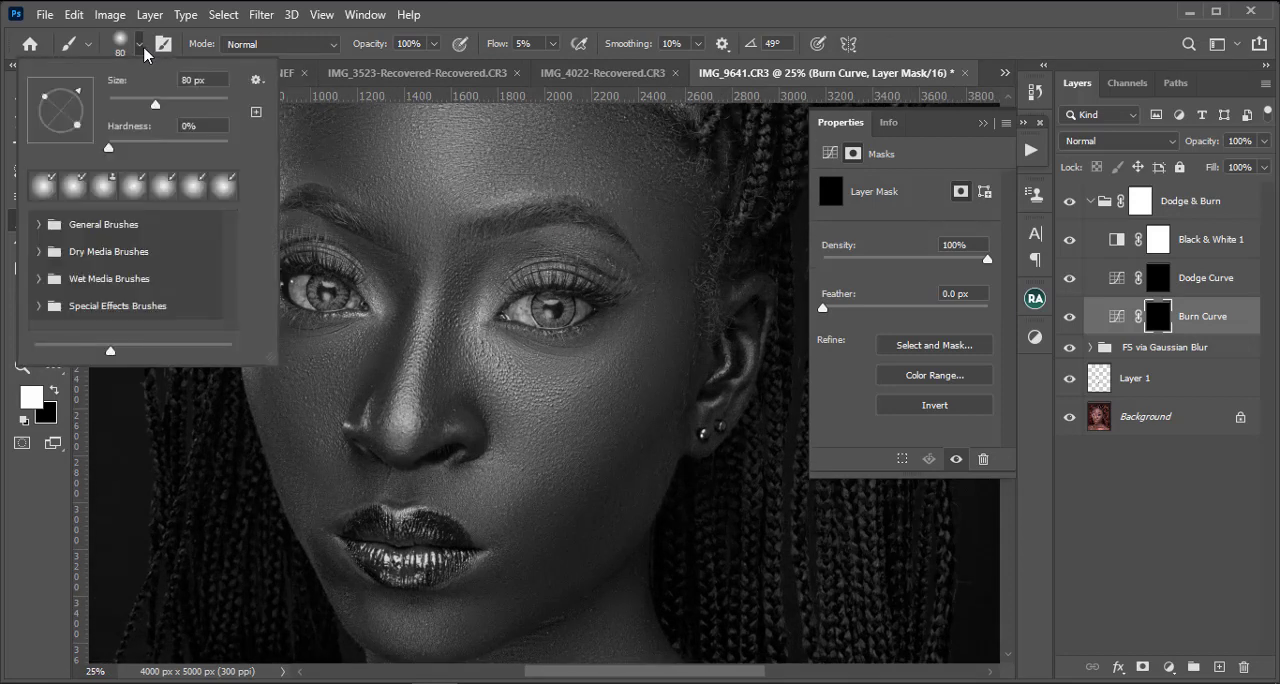
click(38, 225)
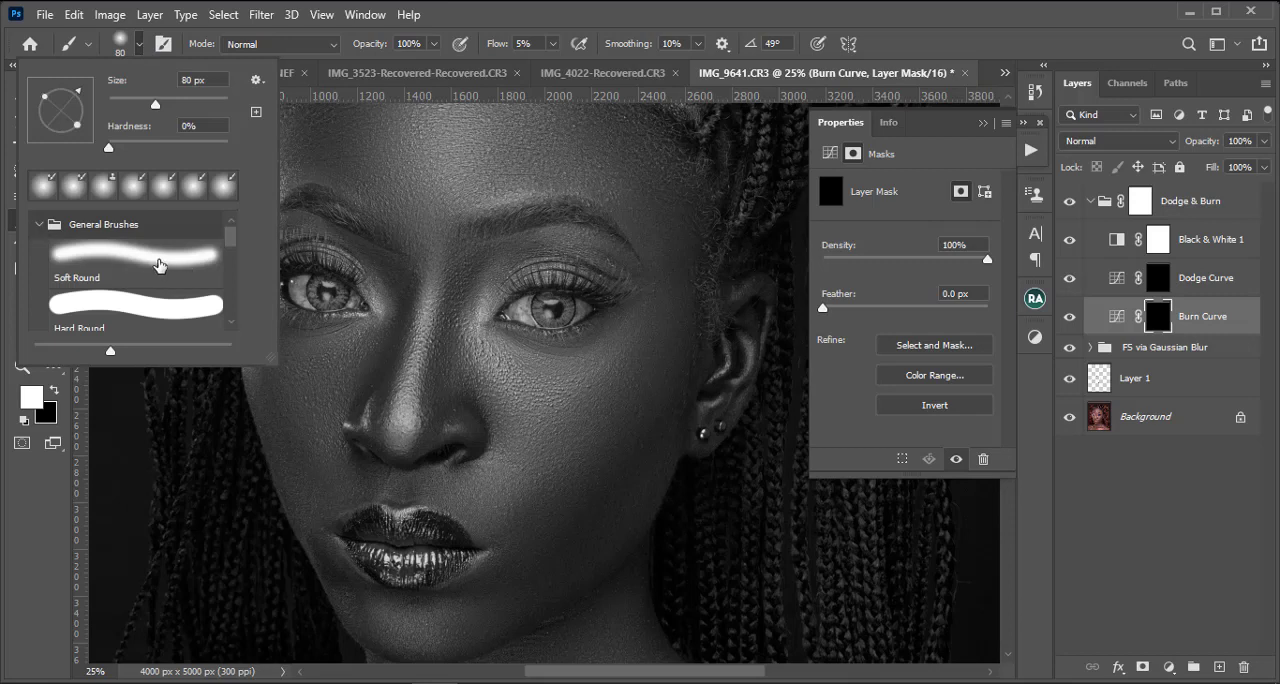
scroll(168, 280, down, 1)
scroll(170, 282, down, 2)
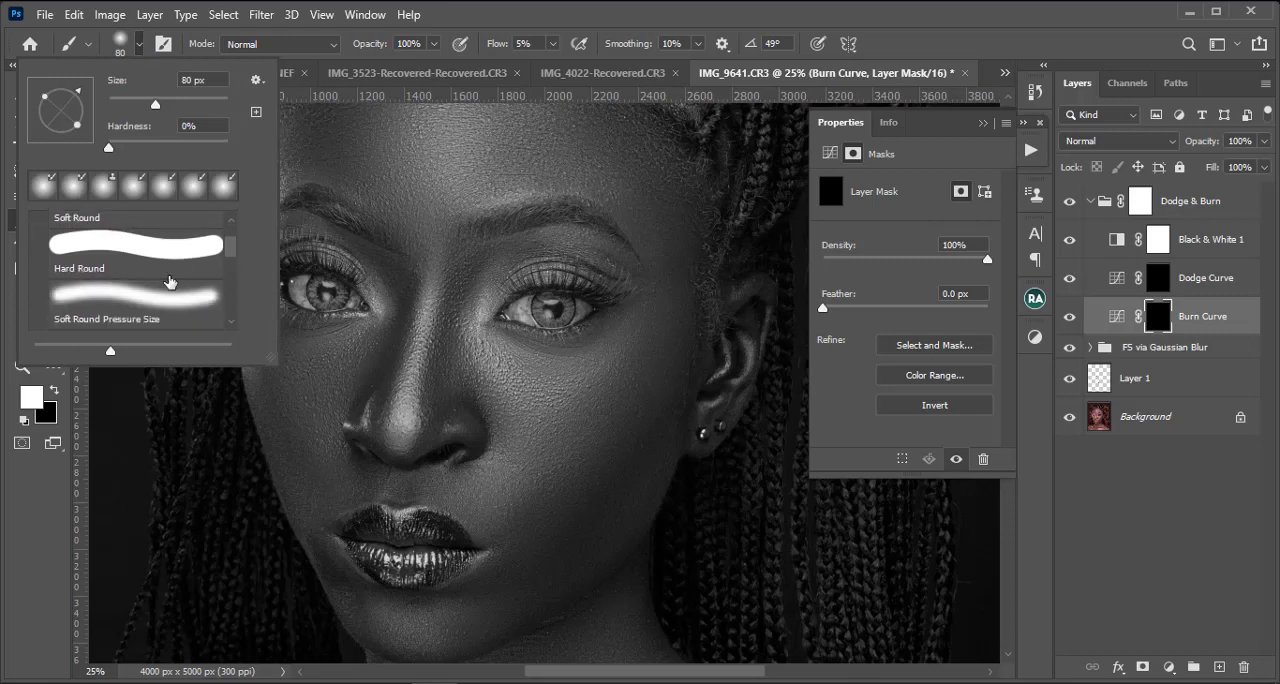
scroll(168, 283, up, 3)
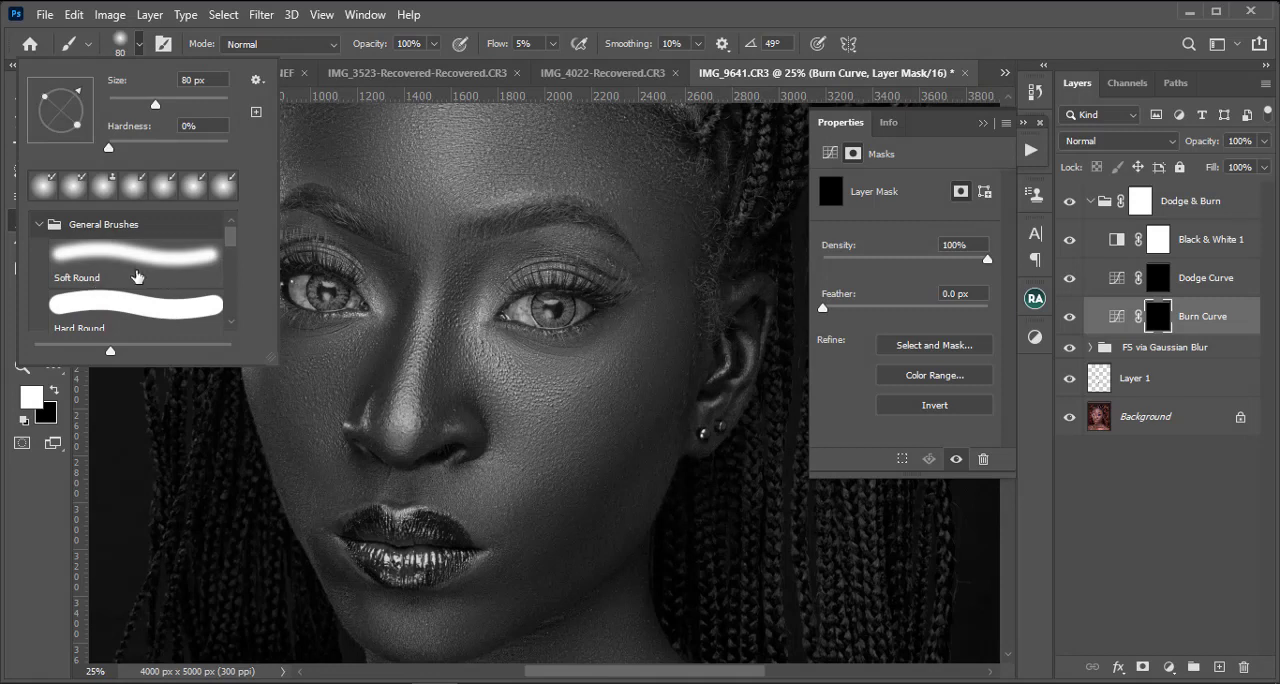
click(160, 264)
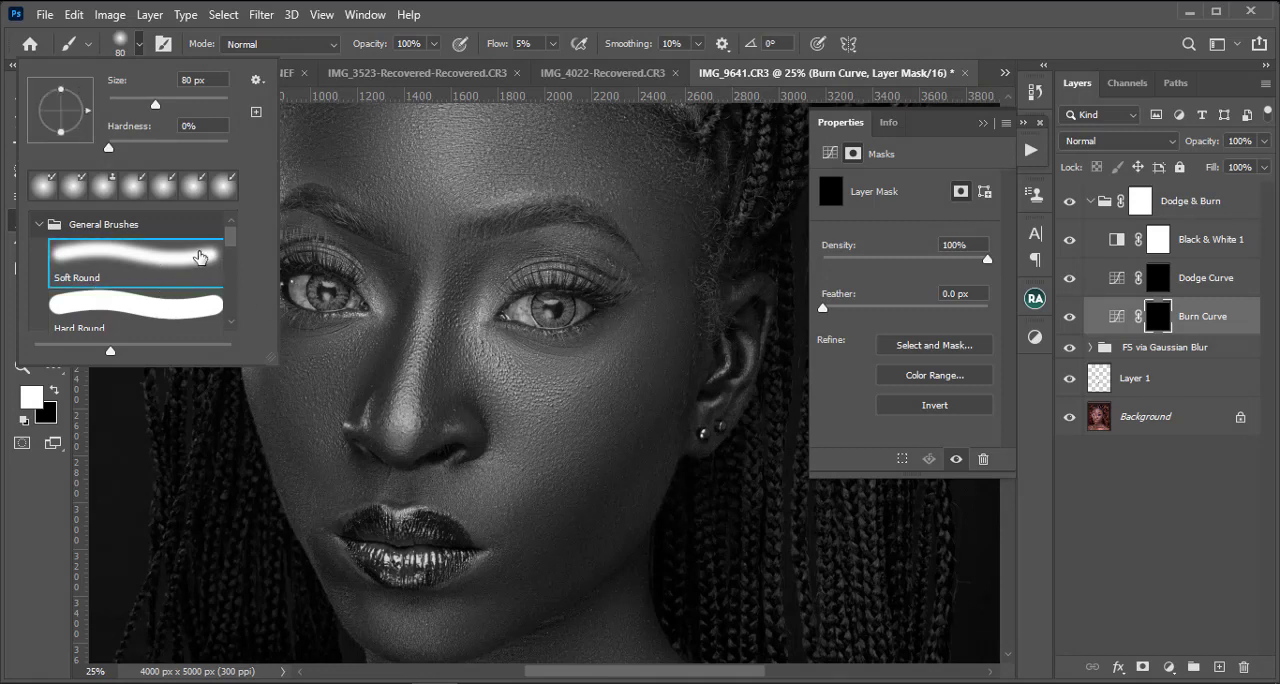
scroll(205, 258, down, 1)
double_click(198, 250)
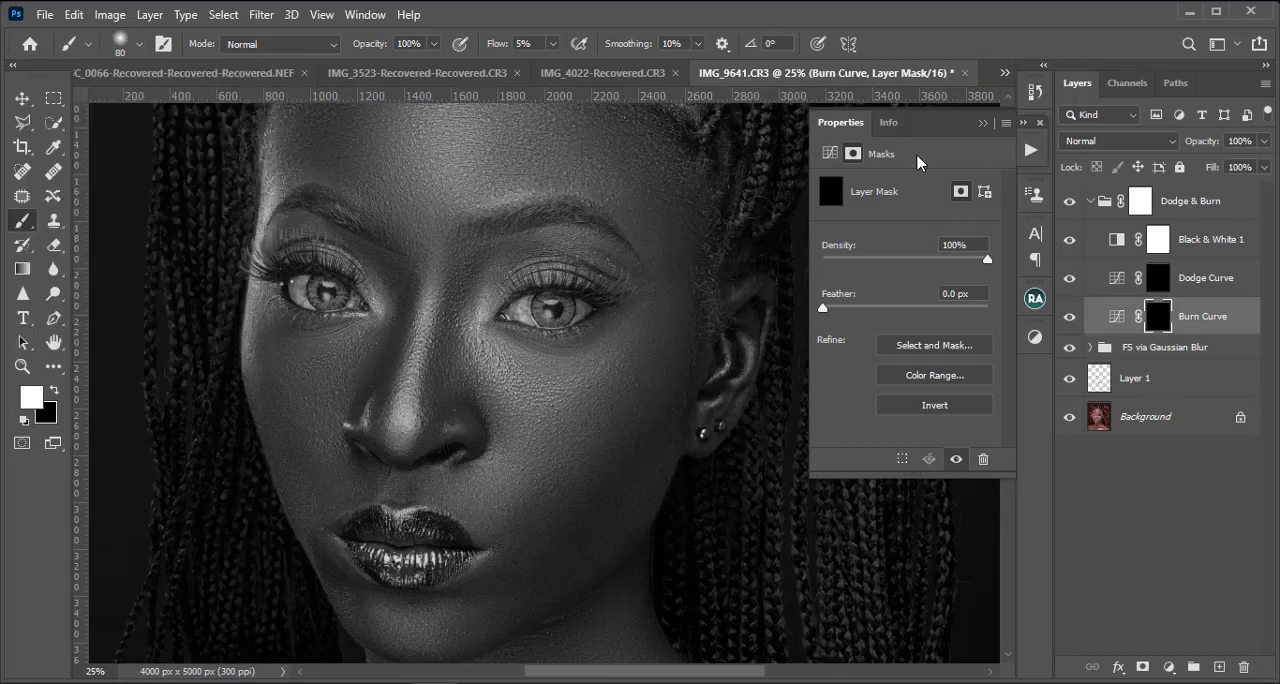
Step: Dodge small dark patches around the nose and under-eye area on the Dodge Curve mask with a 70 px brush, and compare before and after
scroll(519, 351, up, 3)
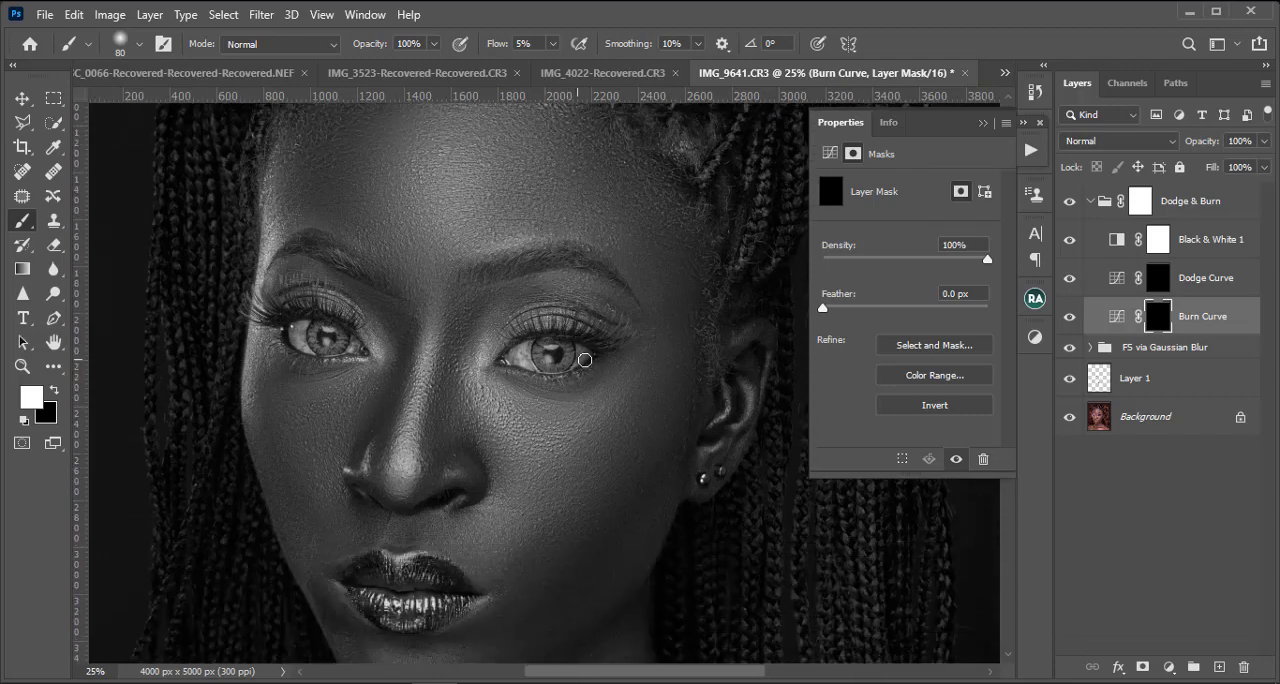
scroll(544, 344, up, 3)
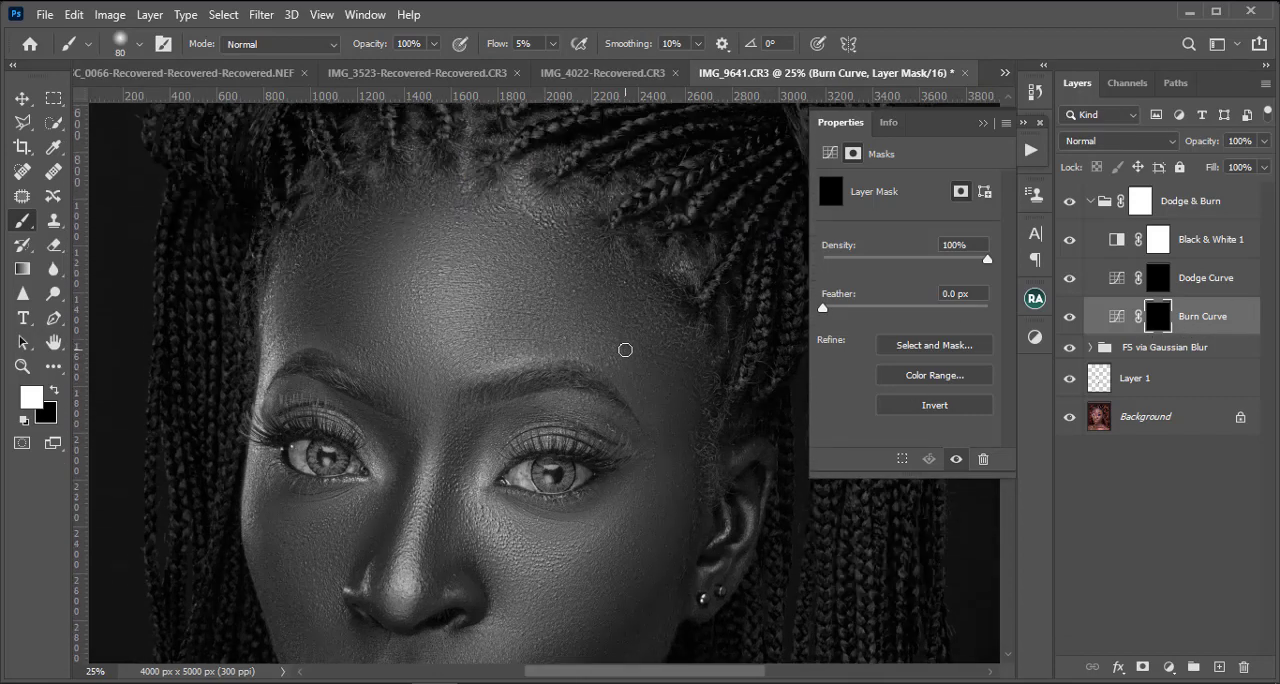
key(ctrl+minus)
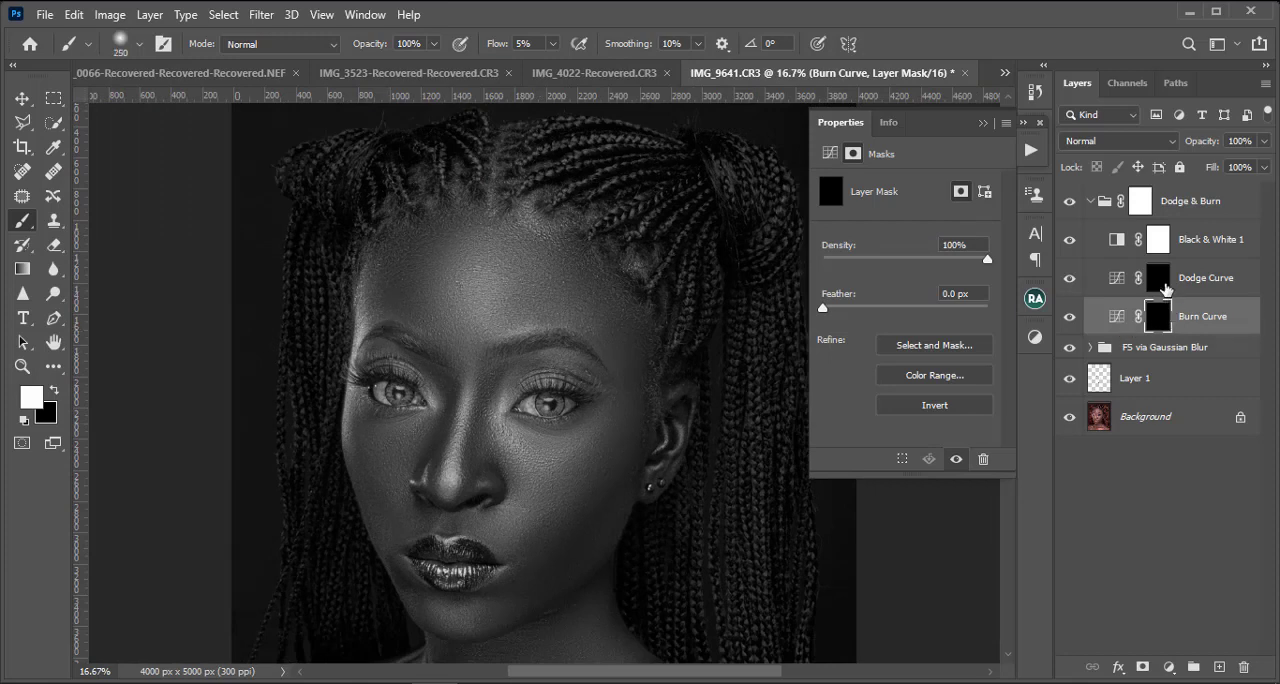
click(1165, 287)
key(bracketleft)
key(bracketleft)
key(bracketleft)
key(bracketleft)
key(bracketleft)
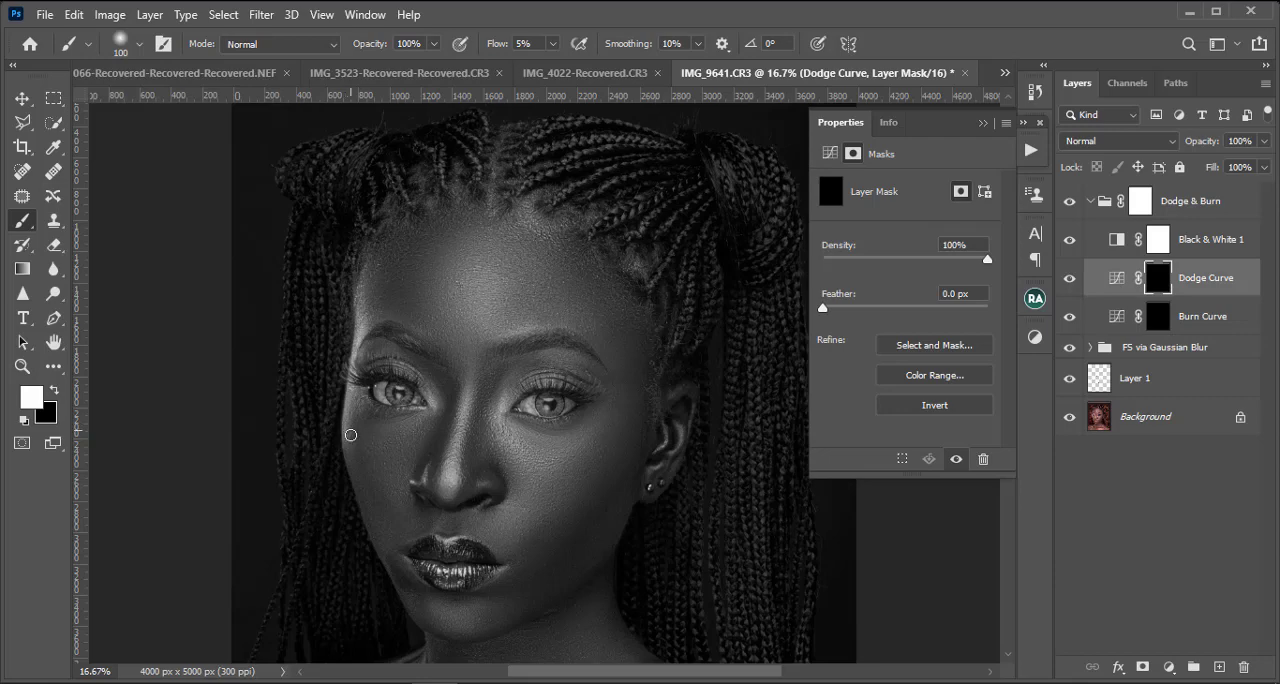
key(ctrl+plus)
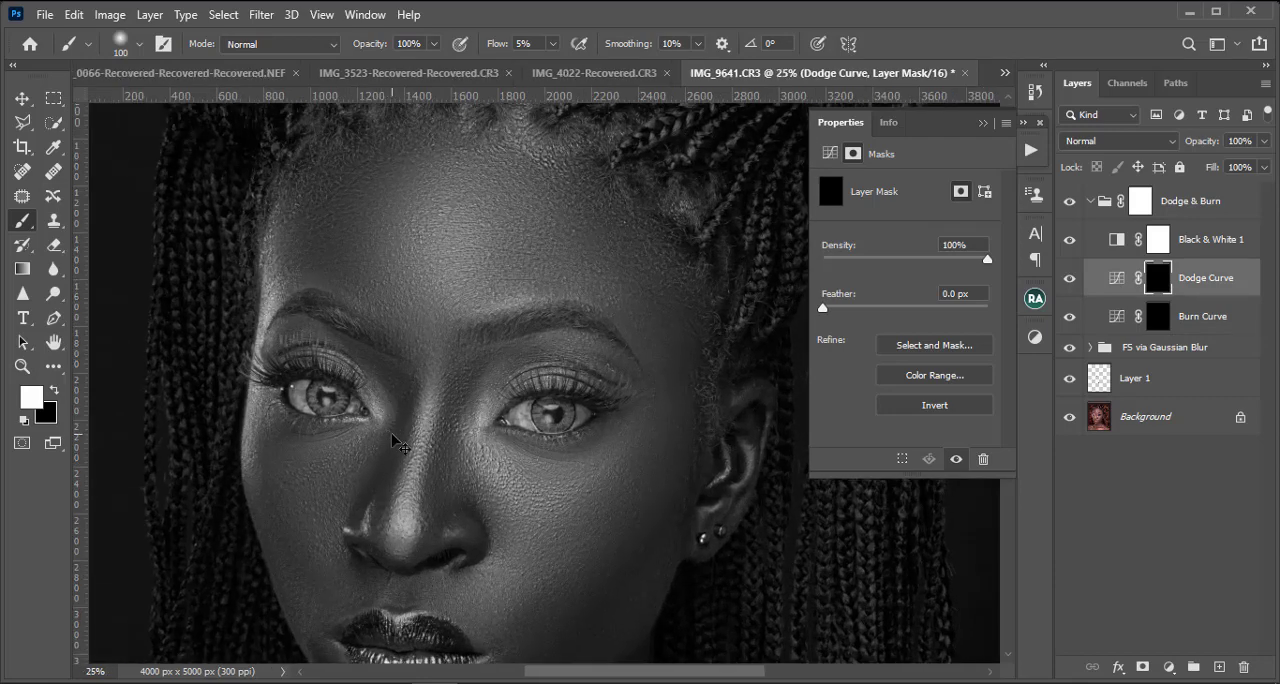
key(bracketleft)
key(bracketleft)
key(bracketleft)
click(1070, 279)
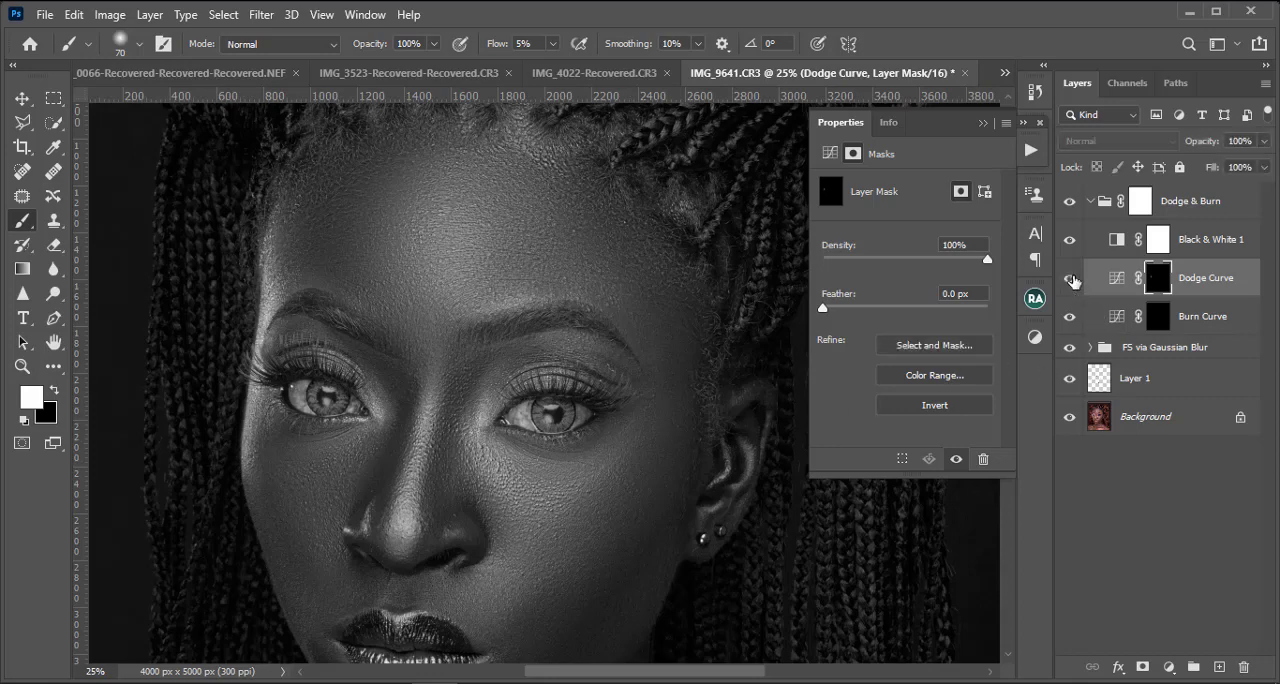
click(1070, 279)
Step: Set the Black & White 1 layer's Reds to -98 and hide the FS via Gaussian Blur group
key(ctrl+minus)
click(1115, 240)
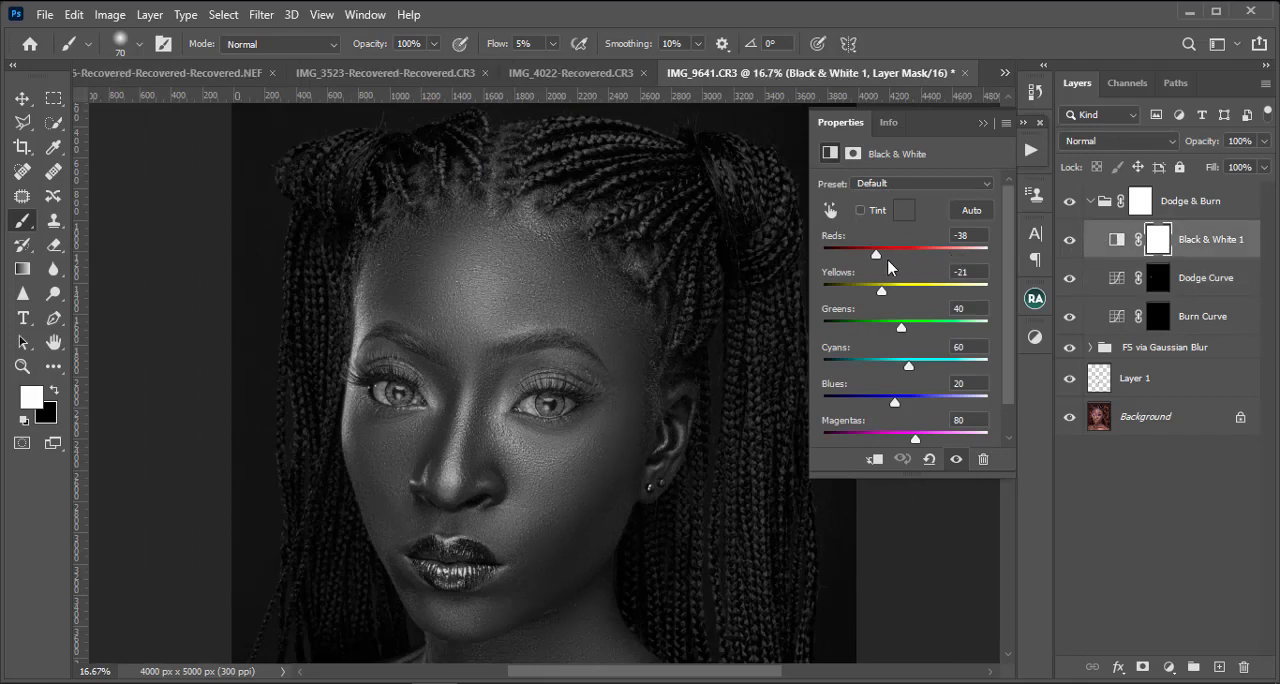
drag(876, 254, 849, 254)
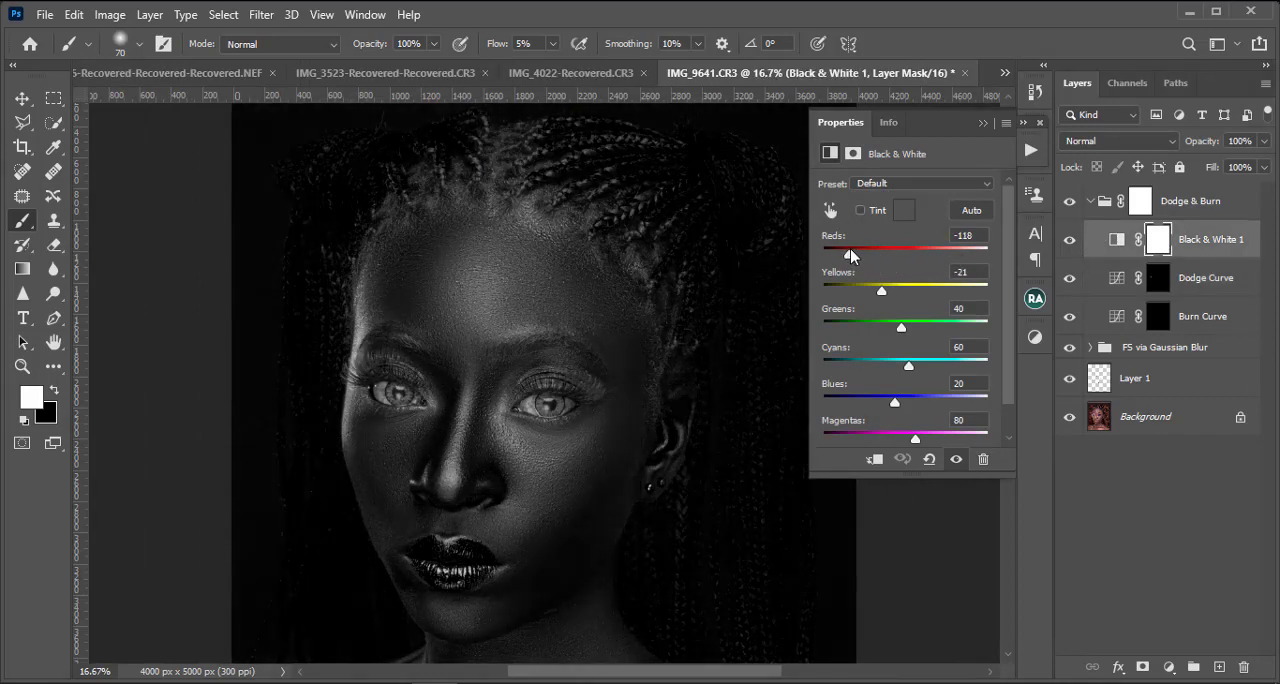
click(1070, 347)
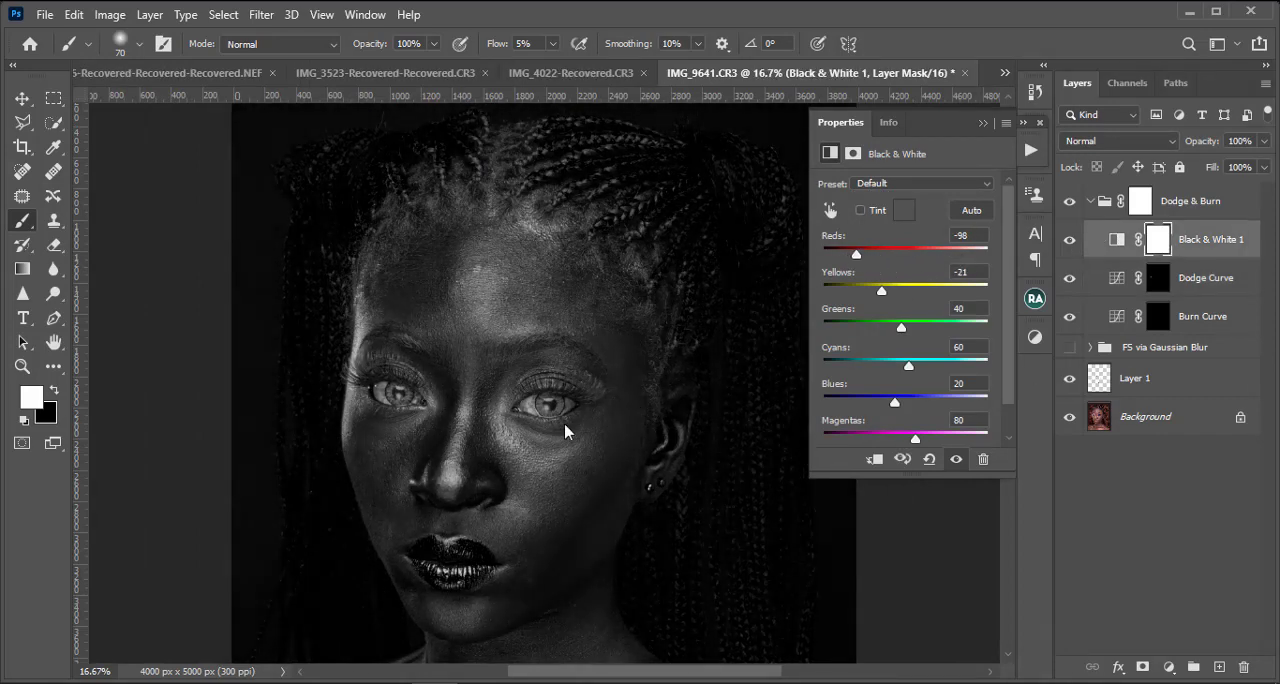
Step: Brighten the highlight in the middle of the forehead on the Dodge Curve mask with a soft brush of about 200 px
scroll(550, 443, down, 4)
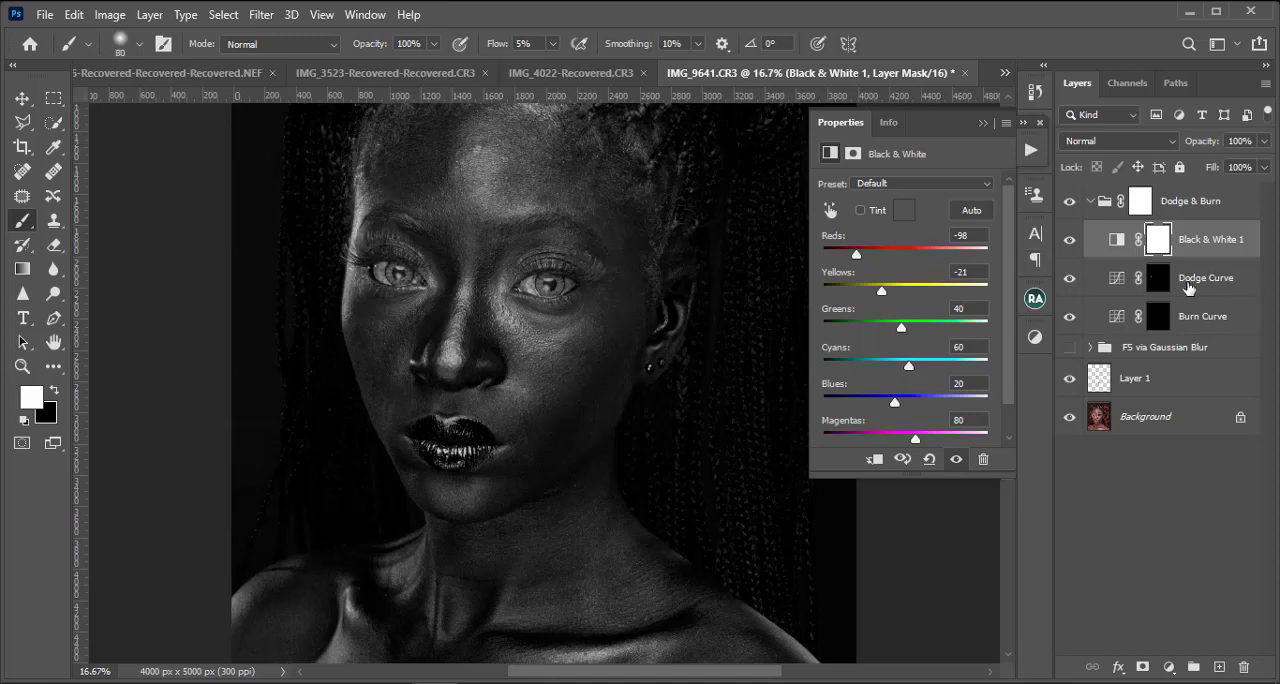
click(1166, 287)
scroll(651, 273, up, 3)
key(bracketright)
key(bracketright)
key(bracketright)
key(bracketright)
key(bracketright)
key(bracketright)
key(bracketright)
key(bracketright)
key(bracketright)
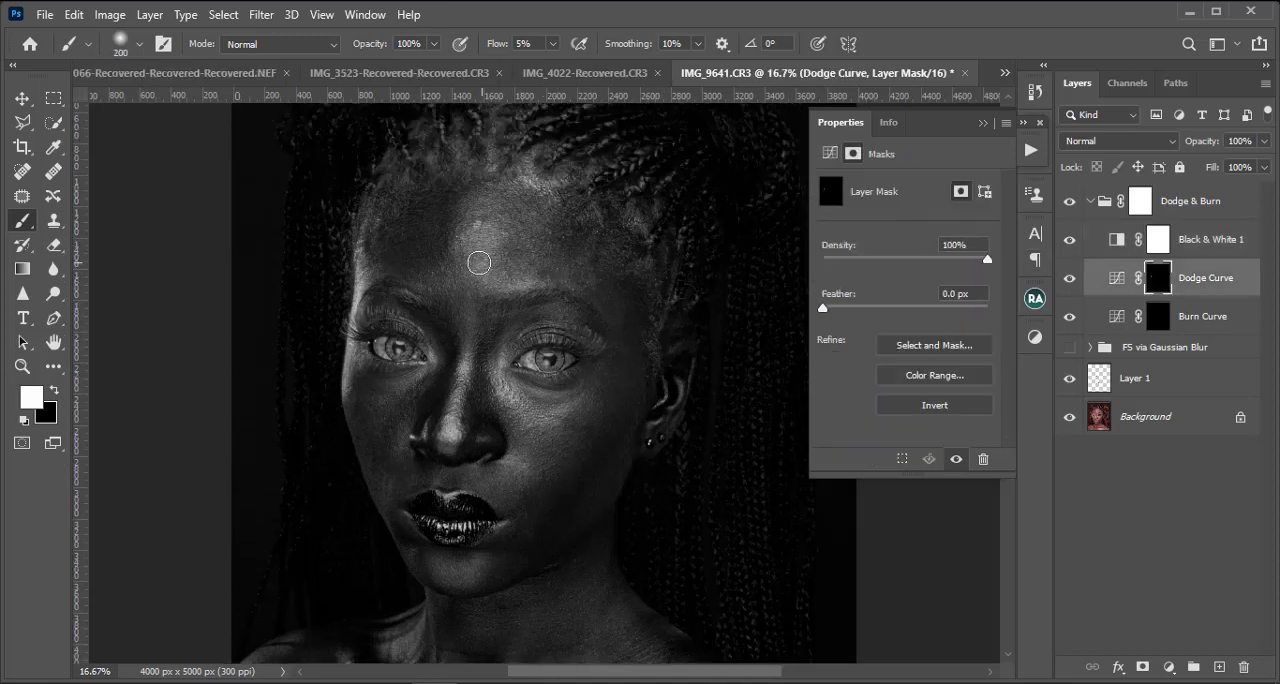
mouse_move(483, 238)
mouse_down()
mouse_move(471, 251)
mouse_move(486, 223)
mouse_move(477, 240)
mouse_move(469, 223)
mouse_up()
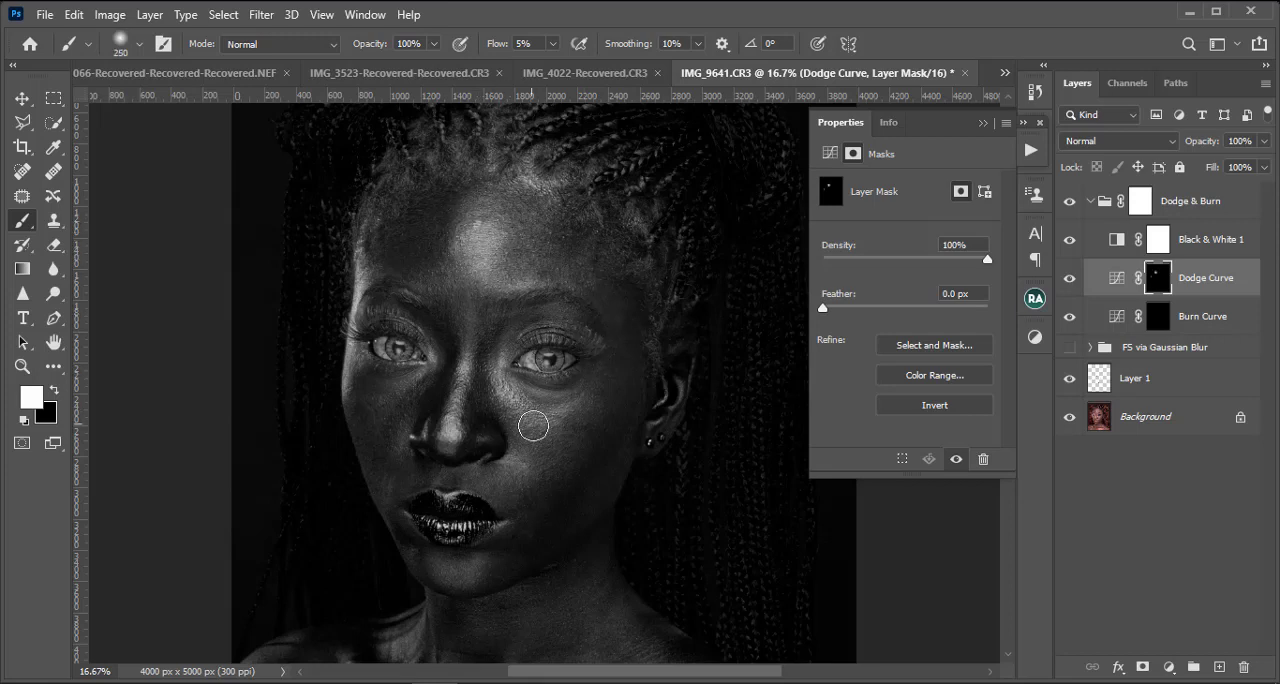
Step: Dodge the fine highlights along the nose and nostril on the Dodge Curve mask with a 45 px brush
key(bracketleft)
key(bracketleft)
key(bracketleft)
key(bracketleft)
key(bracketleft)
key(bracketleft)
key(bracketleft)
key(ctrl+plus)
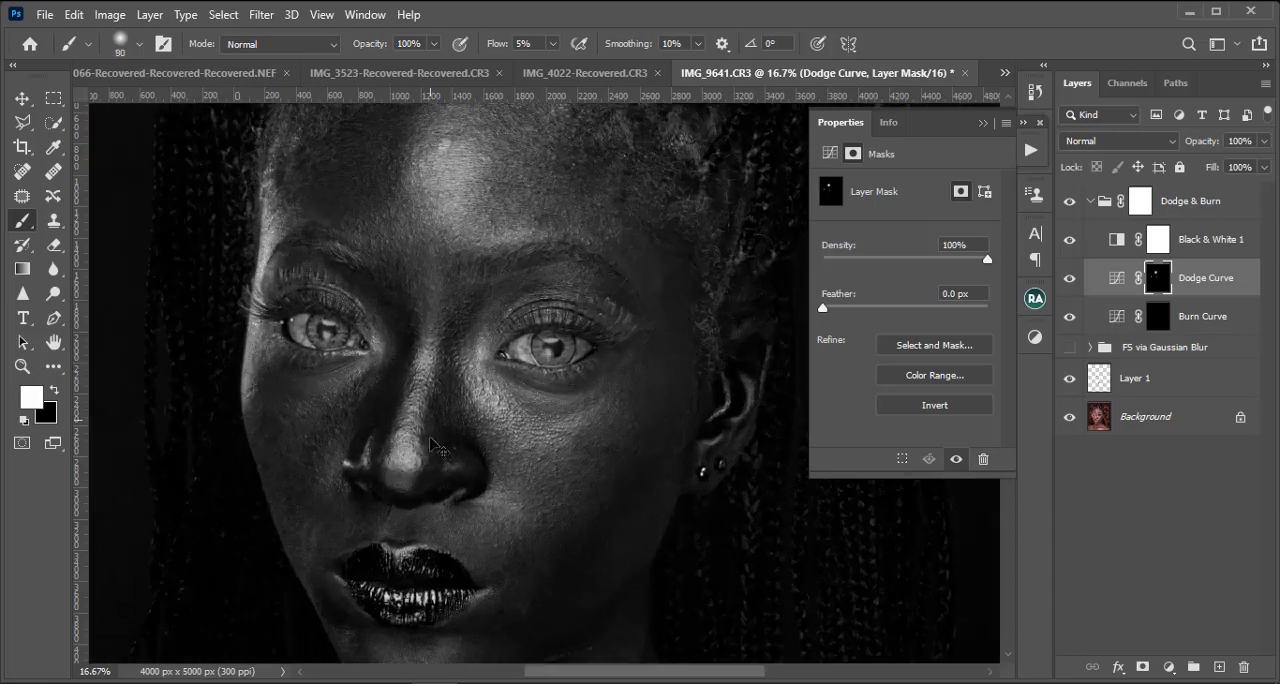
key(bracketleft)
key(bracketleft)
key(bracketleft)
key(bracketleft)
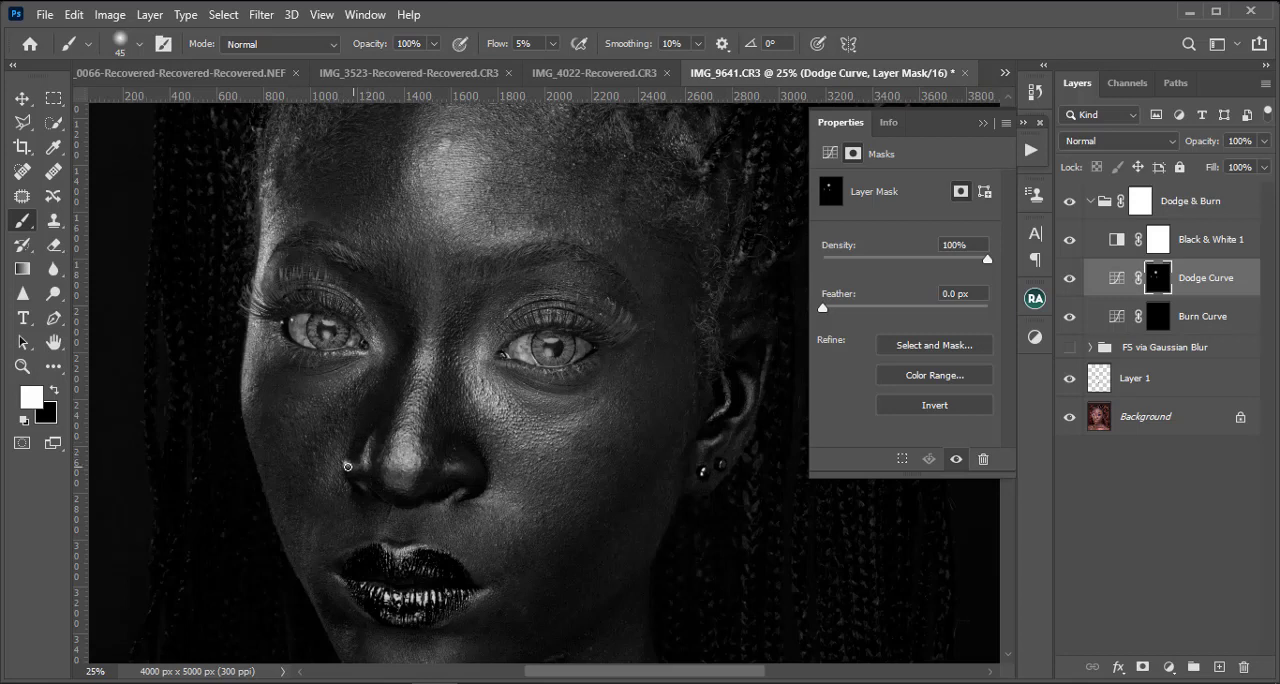
Step: Dodge the highlights around the mouth and along the upper lip edge, reducing the brush to 35 px
key(bracketright)
key(bracketright)
scroll(428, 528, down, 3)
key(bracketleft)
key(bracketleft)
key(bracketleft)
key(bracketleft)
key(bracketleft)
key(bracketleft)
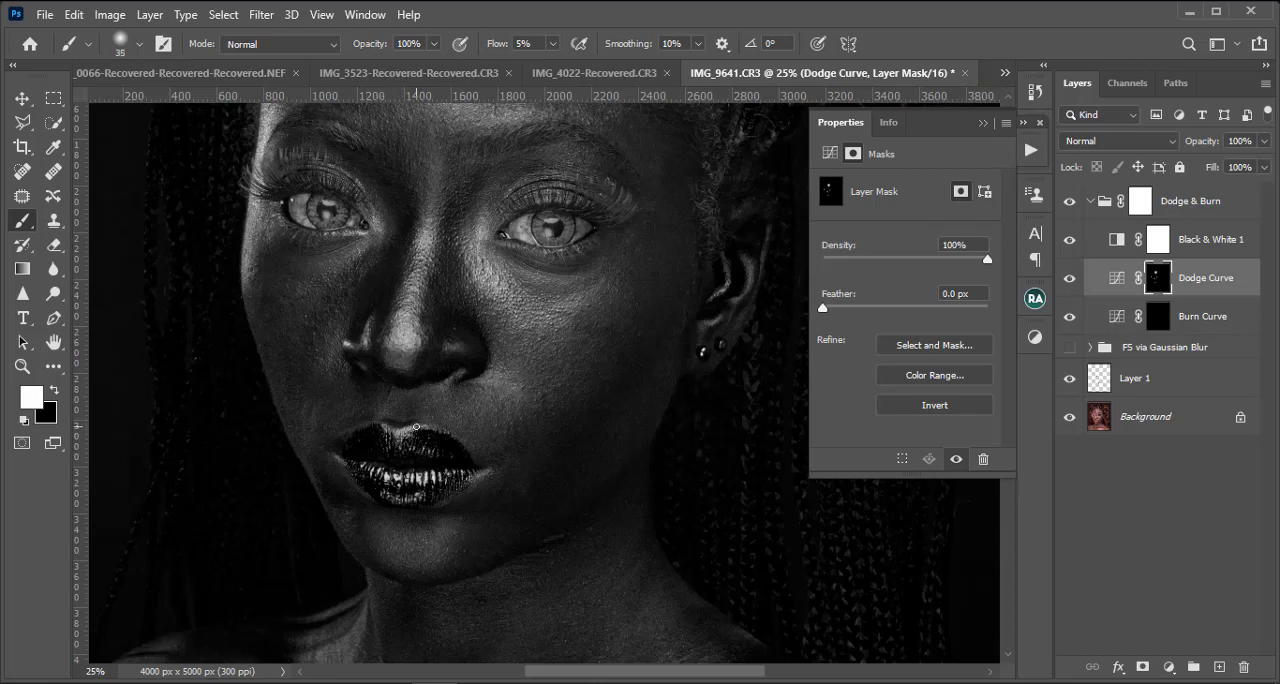
Step: Dodge the neck with a 70 px brush and the broad shoulder highlight with a 500 px brush
alt+scroll(446, 435, down, 1)
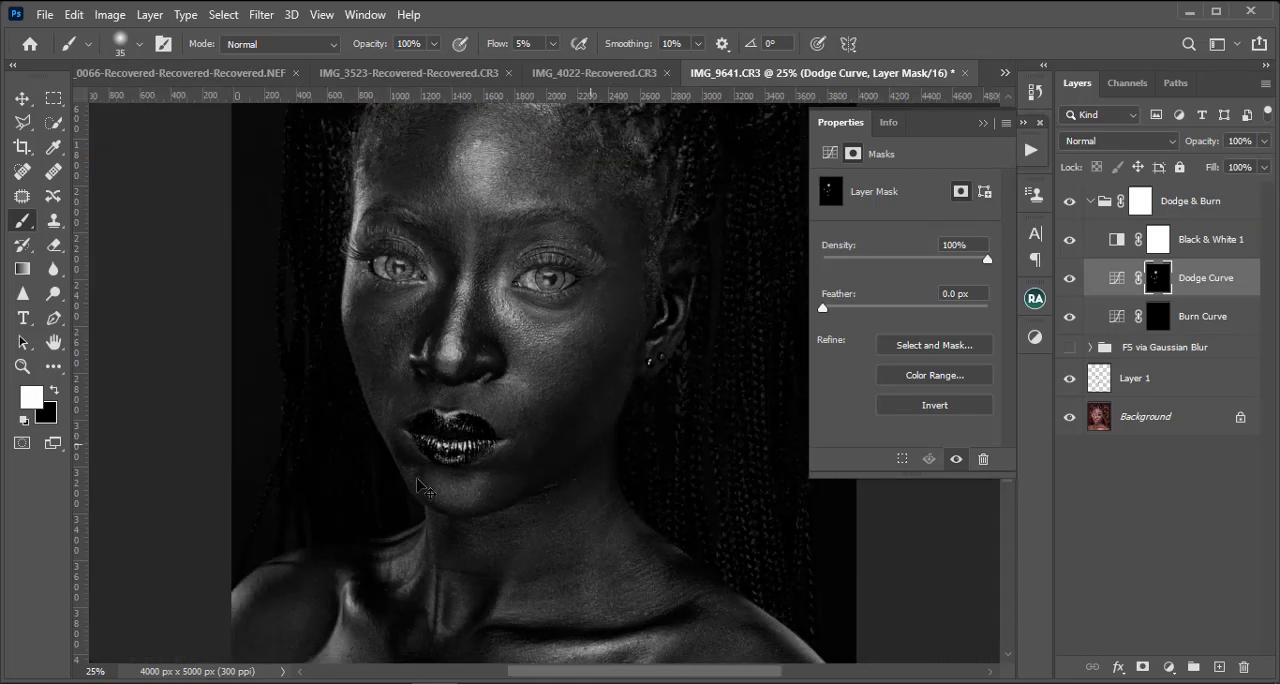
scroll(448, 450, down, 5)
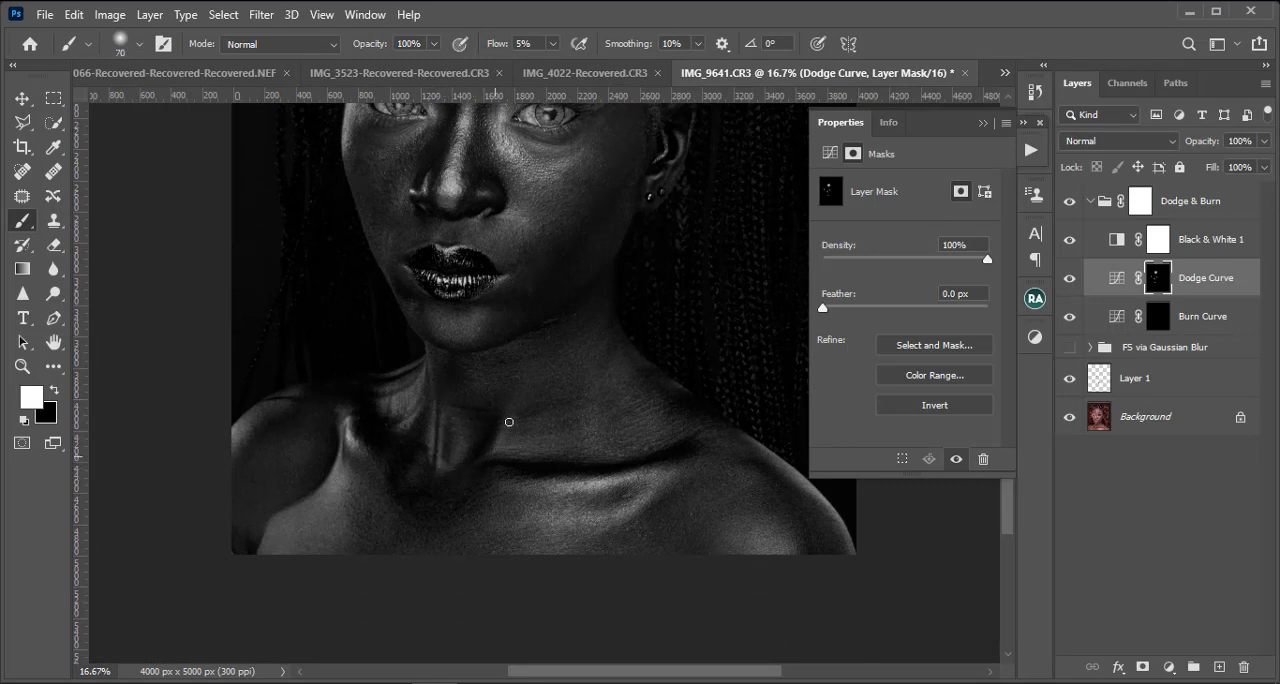
key(bracketright)
key(bracketright)
key(bracketright)
key(bracketright)
key(bracketright)
key(bracketright)
key(bracketright)
key(bracketright)
key(bracketright)
key(bracketright)
key(bracketright)
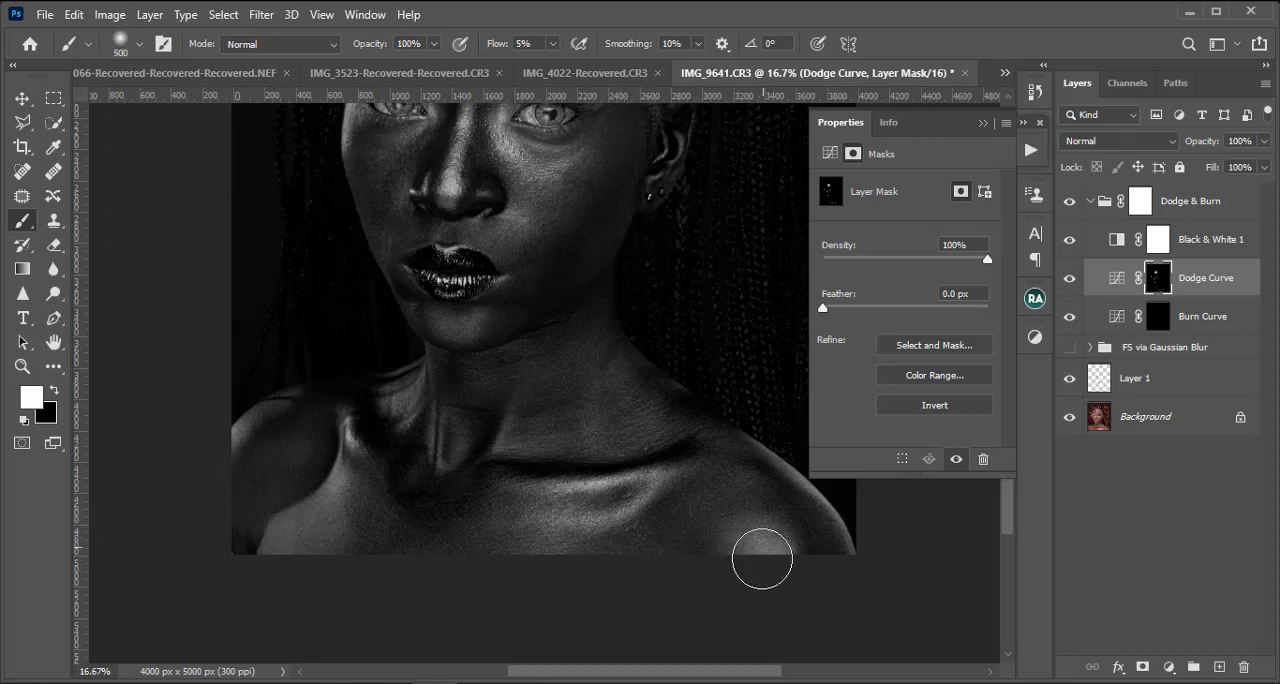
Step: Refine the dodging on the shoulder and upper chest with a soft brush of about 250 px
key(bracketleft)
key(bracketleft)
key(bracketleft)
key(bracketleft)
key(bracketleft)
key(bracketleft)
key(bracketleft)
key(bracketleft)
key(bracketleft)
key(bracketright)
key(bracketright)
key(bracketright)
key(bracketright)
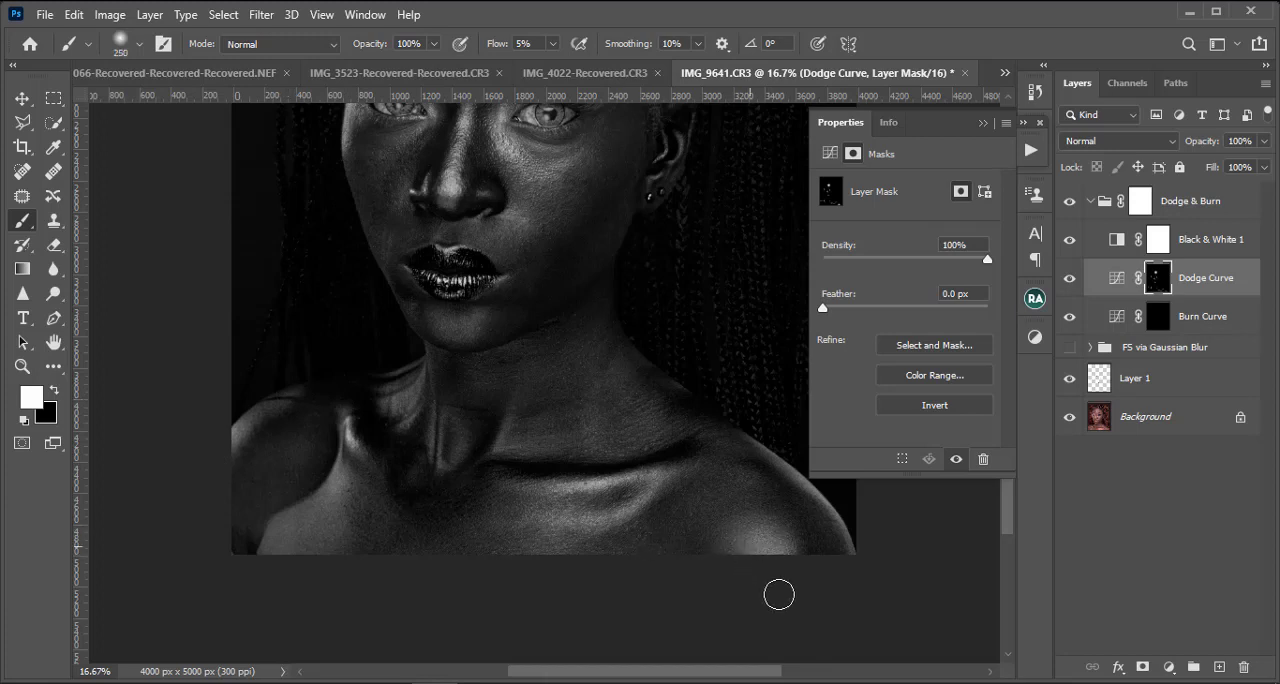
Step: Collapse the Properties panel and dodge the neck and throat hollow with a soft brush of 70 to 100 px
key(bracketleft)
key(bracketleft)
click(981, 122)
scroll(703, 191, up, 3)
key(bracketleft)
scroll(669, 329, down, 3)
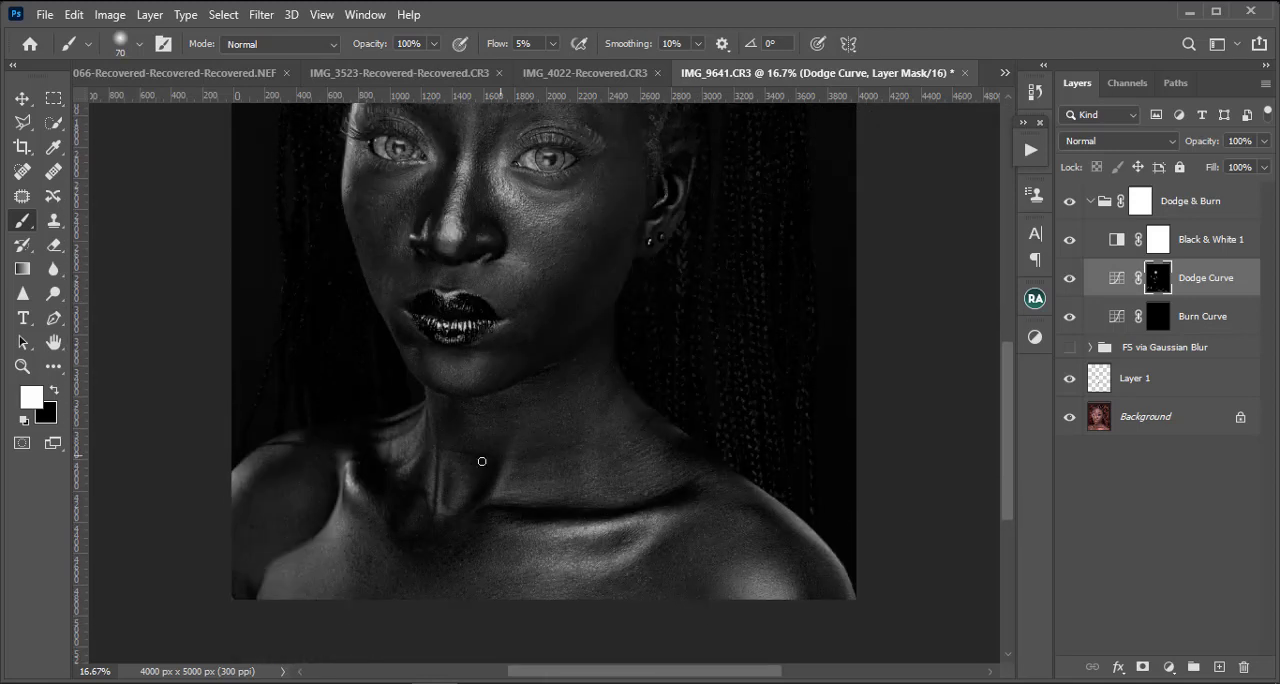
key(bracketright)
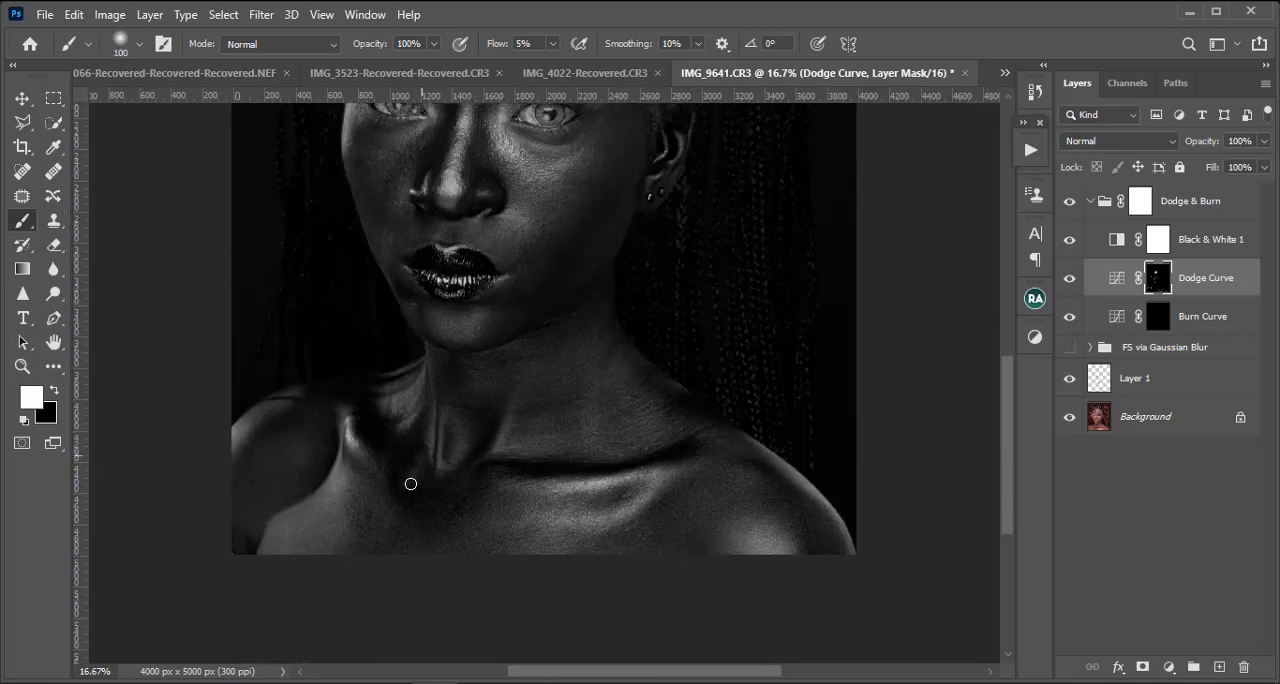
Step: Dodge the collarbone and chest highlights on the Dodge Curve mask, enlarging the brush to 300 px for the chest
key(bracketleft)
key(bracketright)
key(bracketright)
key(bracketleft)
key(bracketleft)
key(bracketleft)
key(bracketright)
key(bracketright)
key(bracketright)
key(bracketright)
key(bracketright)
key(bracketright)
key(bracketright)
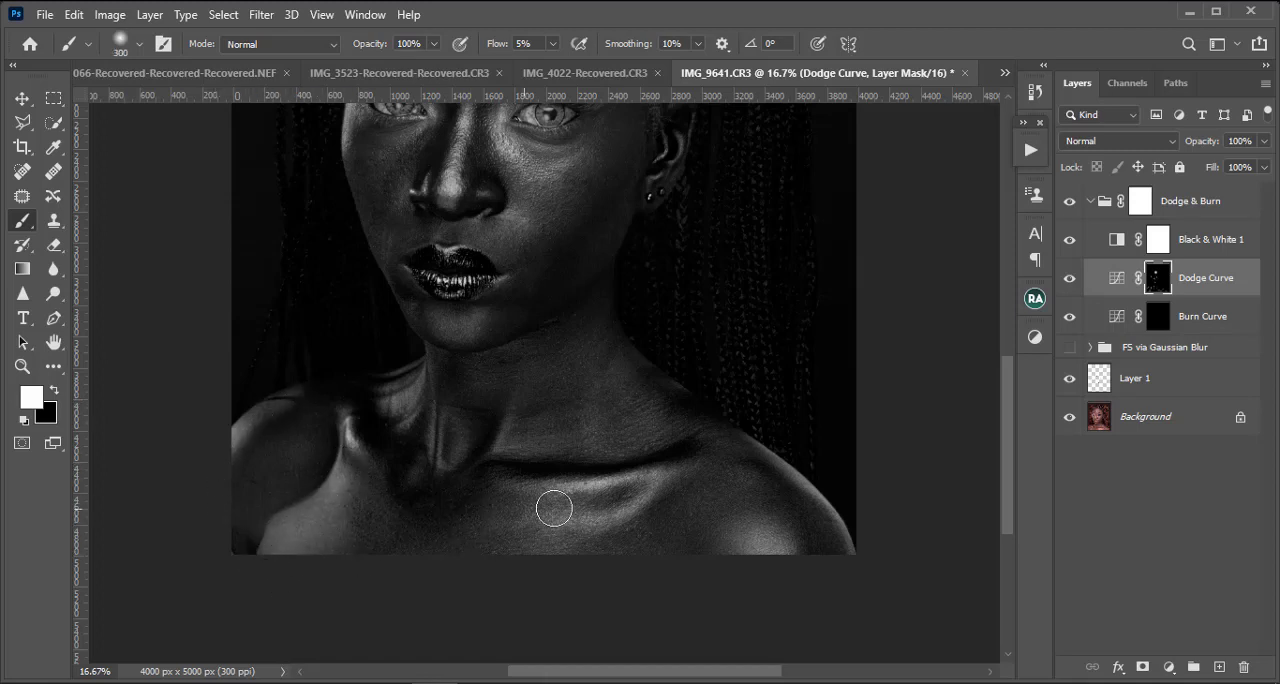
Step: Compare the portrait with and without the Dodge Curve layer to examine the dodged highlights
key(bracketleft)
key(bracketleft)
key(bracketleft)
key(bracketleft)
key(bracketleft)
key(ctrl+minus)
click(1069, 277)
click(1069, 277)
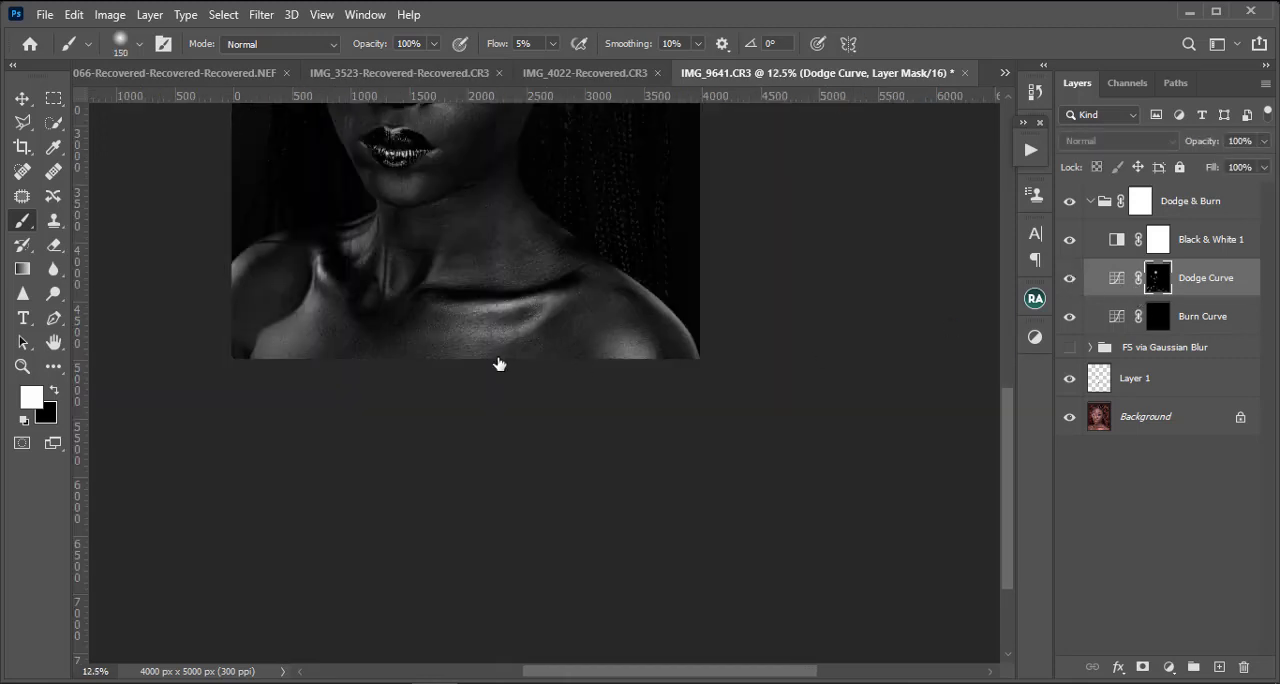
Step: Dodge the edge of the nose and nostril on the Dodge Curve mask with a soft brush of 35 to 40 px
key(ctrl+minus)
key(ctrl+plus)
key(ctrl+plus)
key(ctrl+plus)
key(bracketleft)
key(bracketleft)
key(bracketleft)
key(bracketleft)
key(bracketleft)
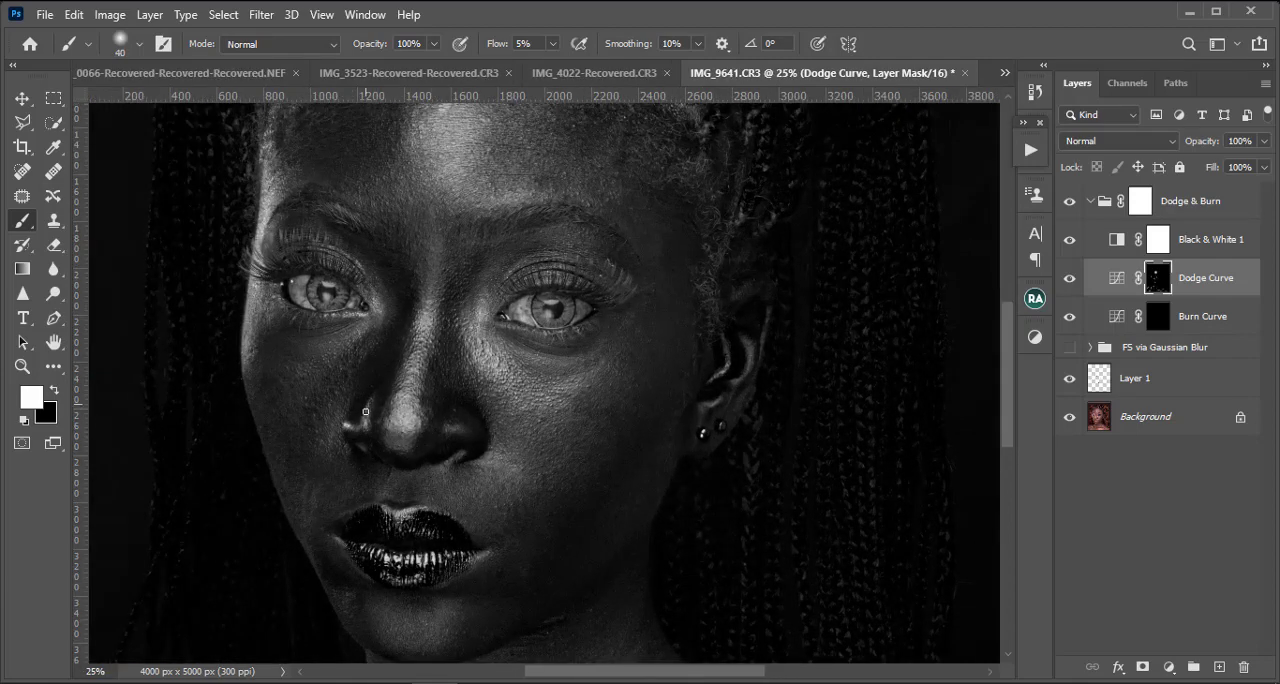
scroll(408, 482, down, 2)
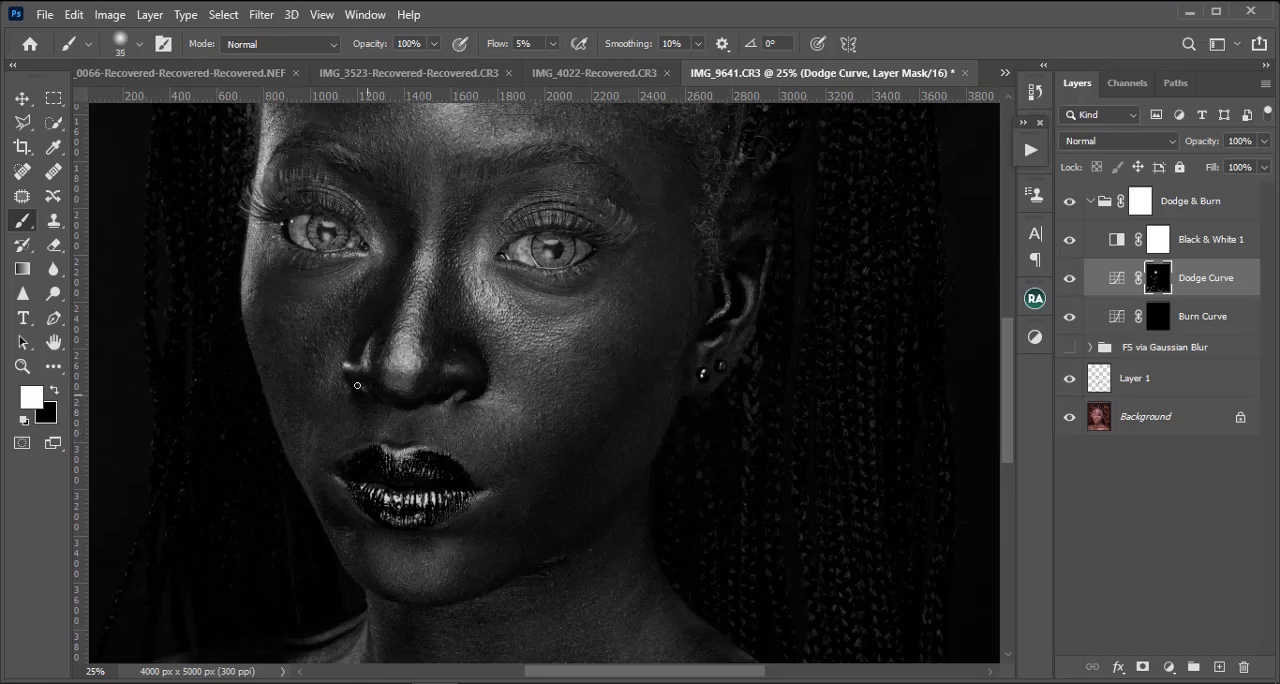
Step: Dodge the highlights around the eye and inner brow on the Dodge Curve mask with a 40 px soft brush
scroll(365, 390, up, 5)
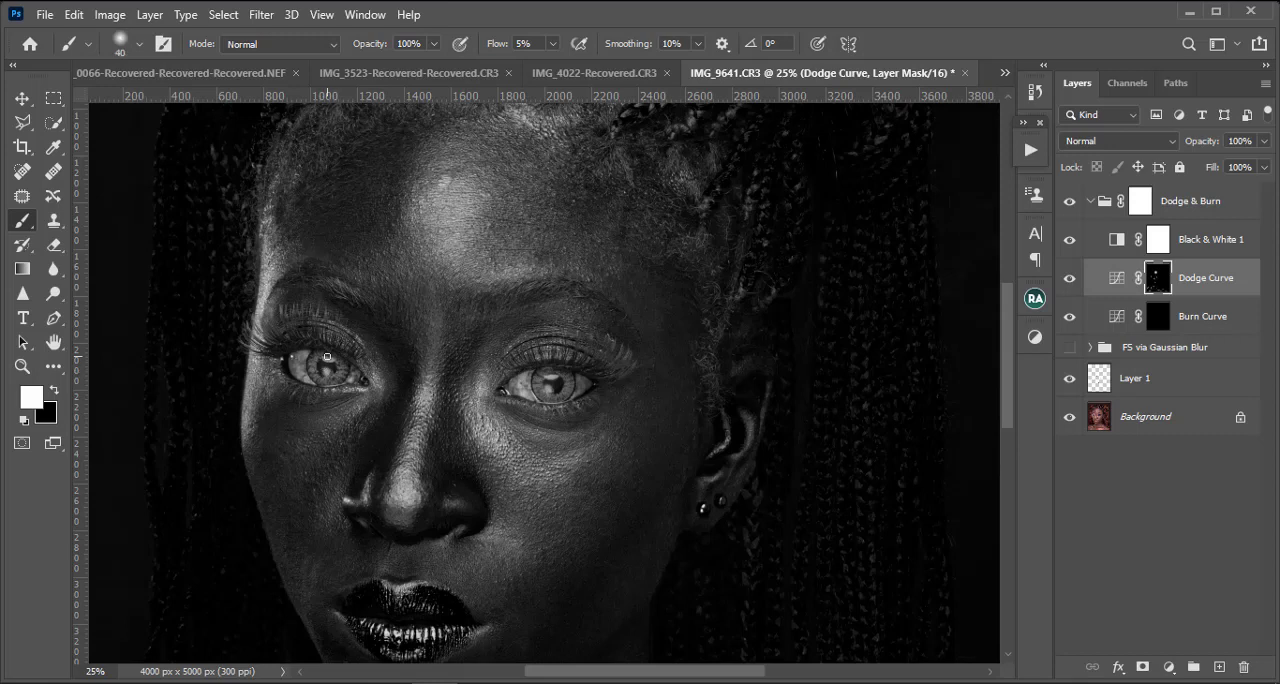
scroll(375, 356, up, 2)
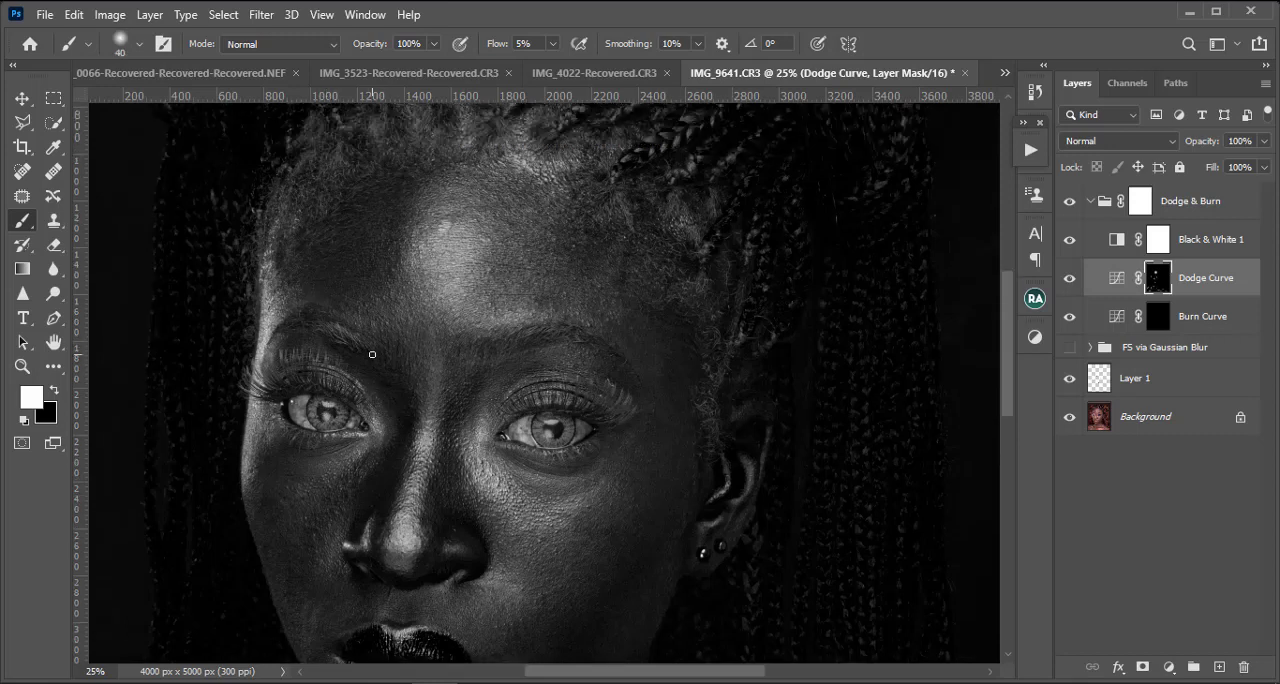
scroll(373, 378, down, 2)
scroll(430, 365, up, 1)
Step: Select the Burn Curve mask and burn across the forehead with a large soft brush of 600 px
key(bracketright)
key(bracketright)
key(bracketright)
key(bracketright)
key(bracketright)
key(bracketright)
key(bracketright)
key(bracketright)
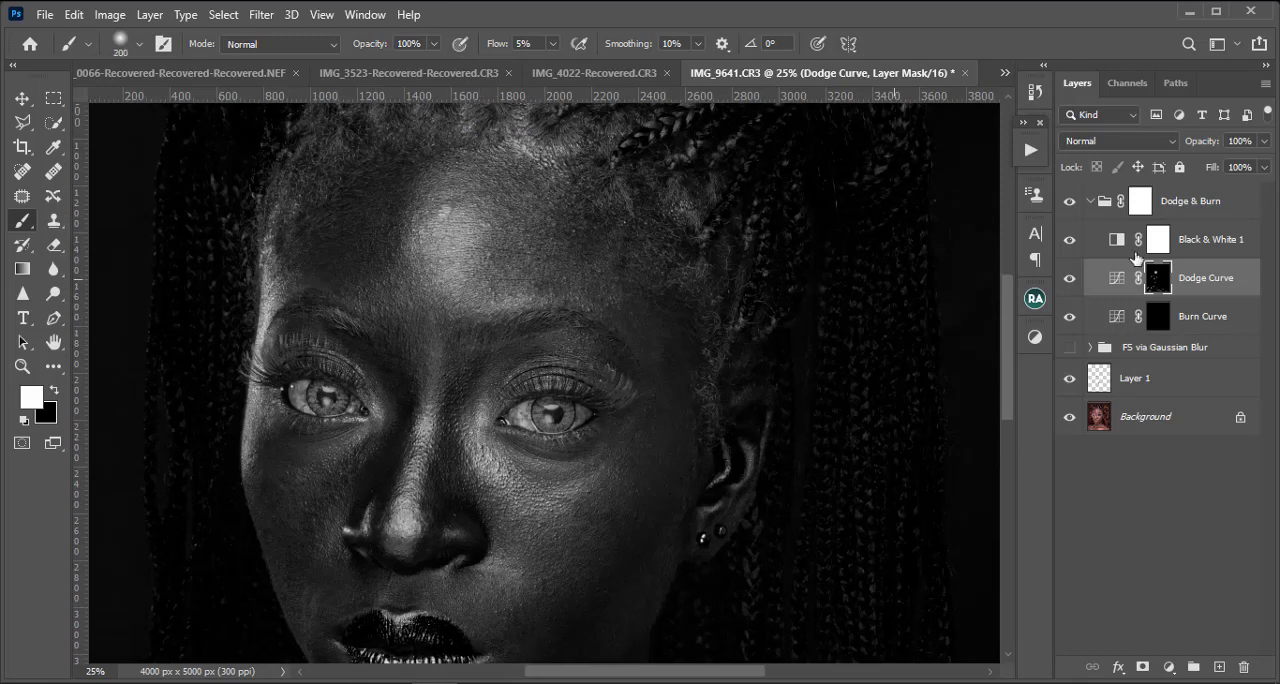
click(1155, 318)
key(bracketright)
key(bracketright)
key(bracketright)
key(bracketright)
key(bracketright)
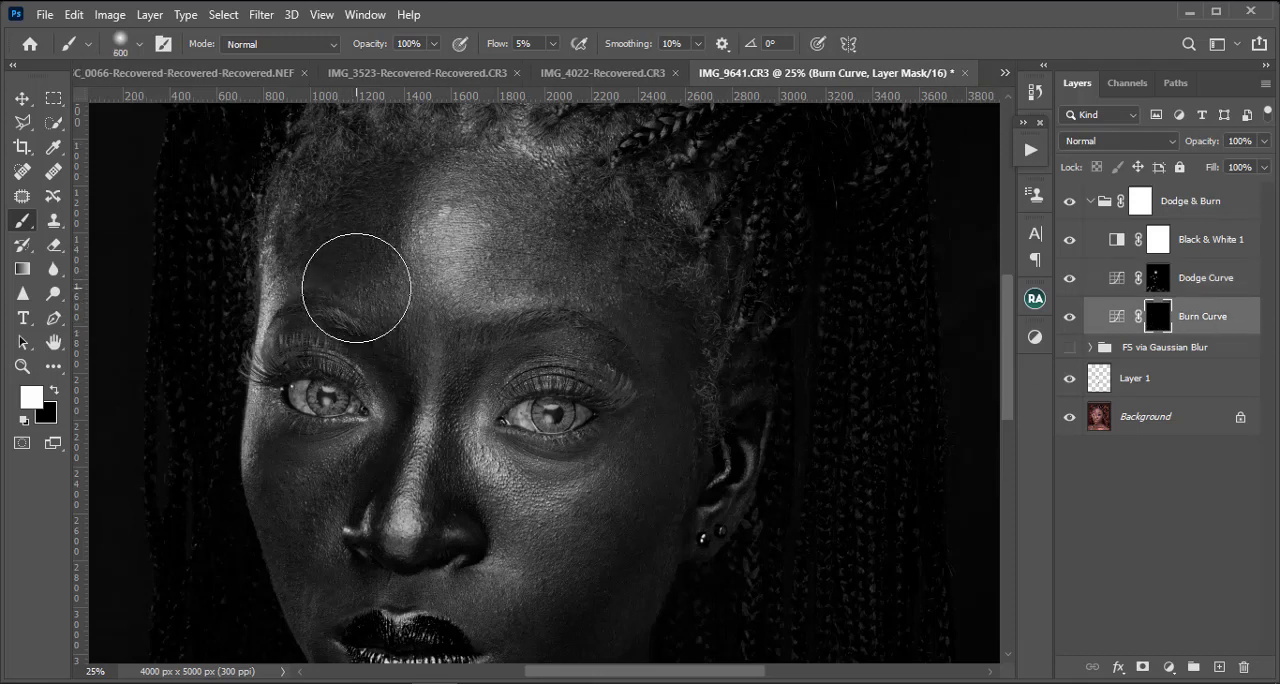
mouse_move(355, 286)
mouse_down()
mouse_move(340, 263)
mouse_move(351, 140)
mouse_move(529, 132)
mouse_move(593, 203)
mouse_move(657, 395)
mouse_move(629, 229)
mouse_move(457, 157)
mouse_move(621, 265)
mouse_up()
Step: Burn the outer contours of the face near the ear and cheeks, reducing the soft brush from about 300 to 125 px
key(ctrl+minus)
key(bracketleft)
key(bracketleft)
key(bracketleft)
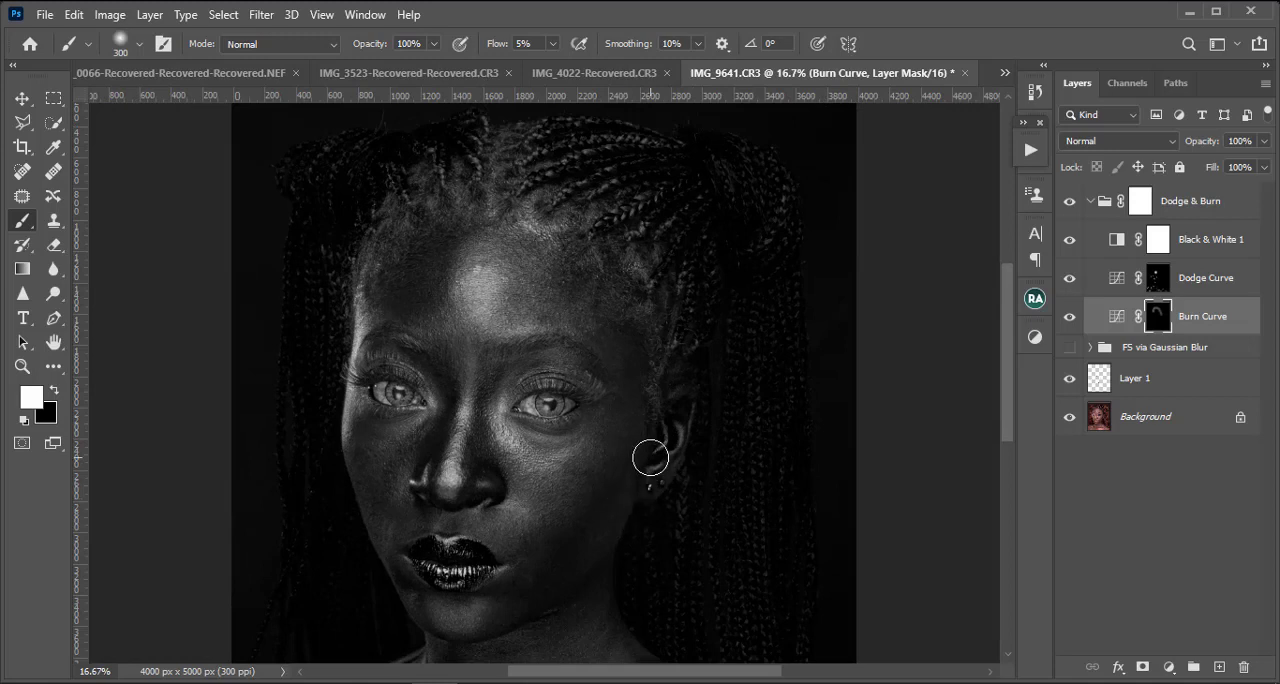
key(bracketright)
key(bracketleft)
key(bracketleft)
key(bracketleft)
key(bracketleft)
key(bracketleft)
Step: Burn the shadows under the jaw, on the neck and around the collarbone with a soft brush of 125 to 175 px
scroll(495, 452, down, 3)
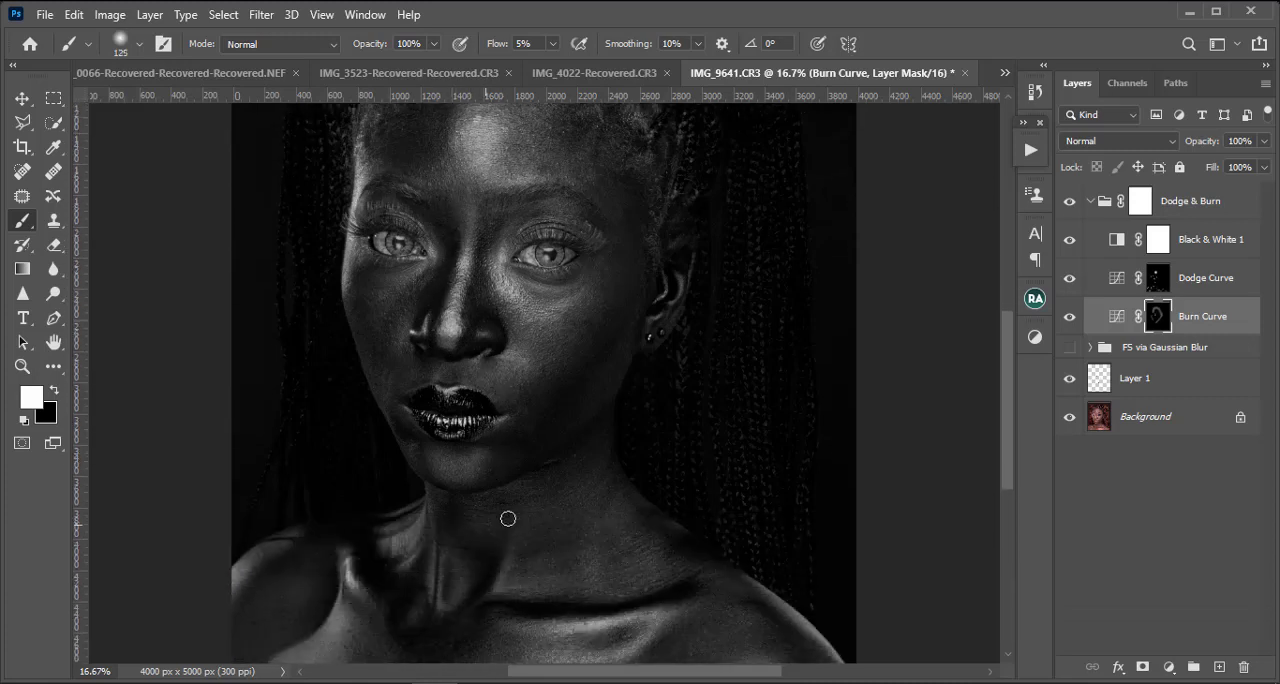
key(bracketright)
key(bracketright)
key(bracketright)
key(bracketright)
key(bracketright)
key(bracketleft)
key(bracketright)
scroll(503, 515, down, 1)
key(bracketleft)
key(bracketleft)
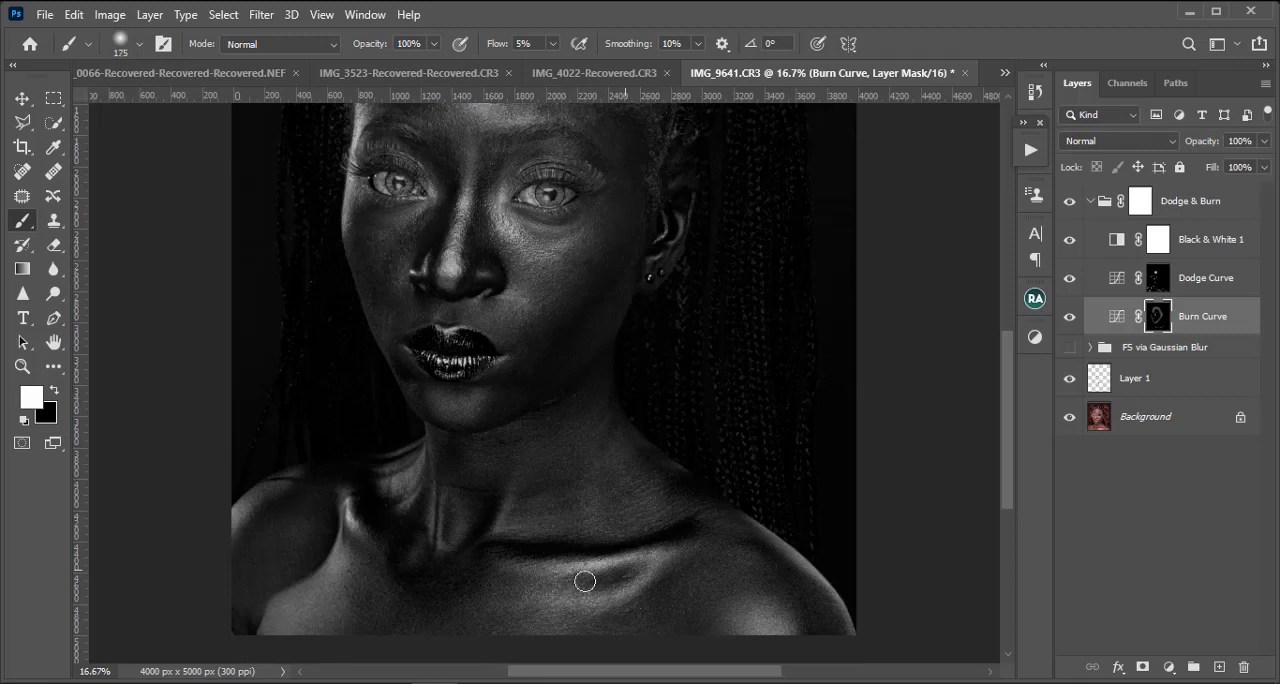
Step: Burn the outer edges of both shoulders on the Burn Curve mask with a soft brush of 250 to 400 px
key(bracketright)
key(bracketright)
key(bracketright)
key(bracketright)
key(bracketright)
key(bracketright)
key(bracketright)
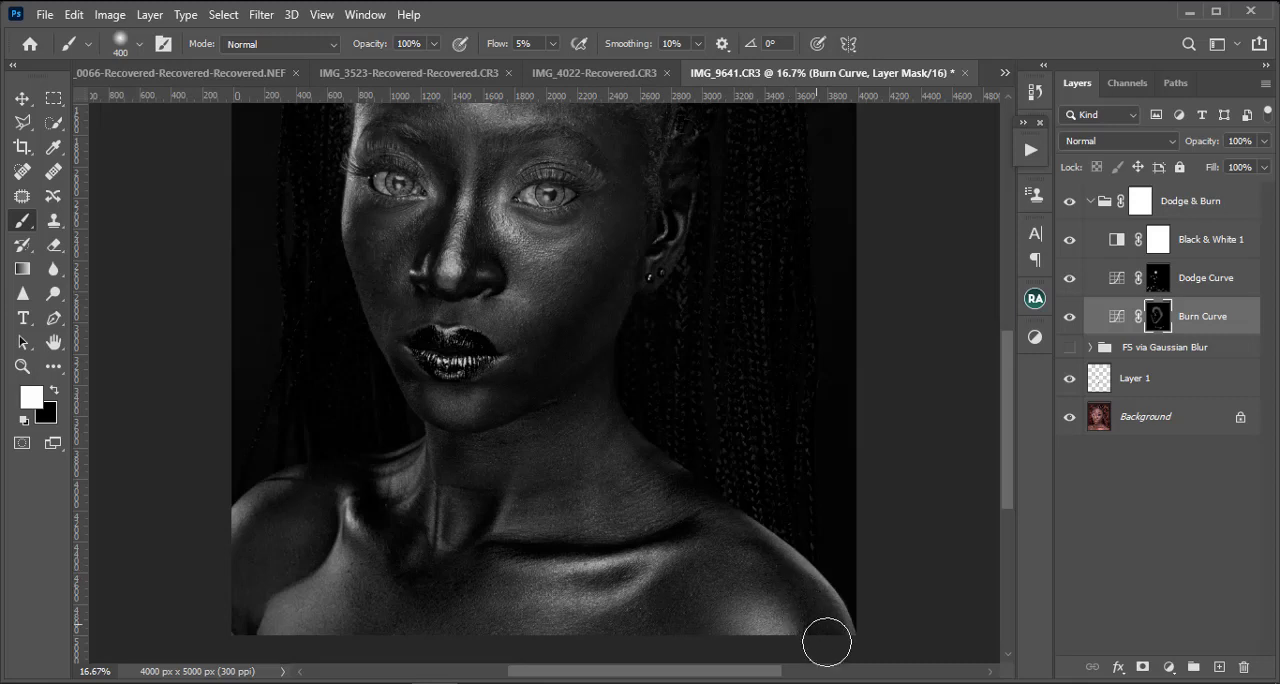
key(bracketleft)
key(bracketleft)
key(bracketleft)
key(bracketleft)
key(bracketleft)
key(bracketleft)
key(bracketleft)
key(bracketright)
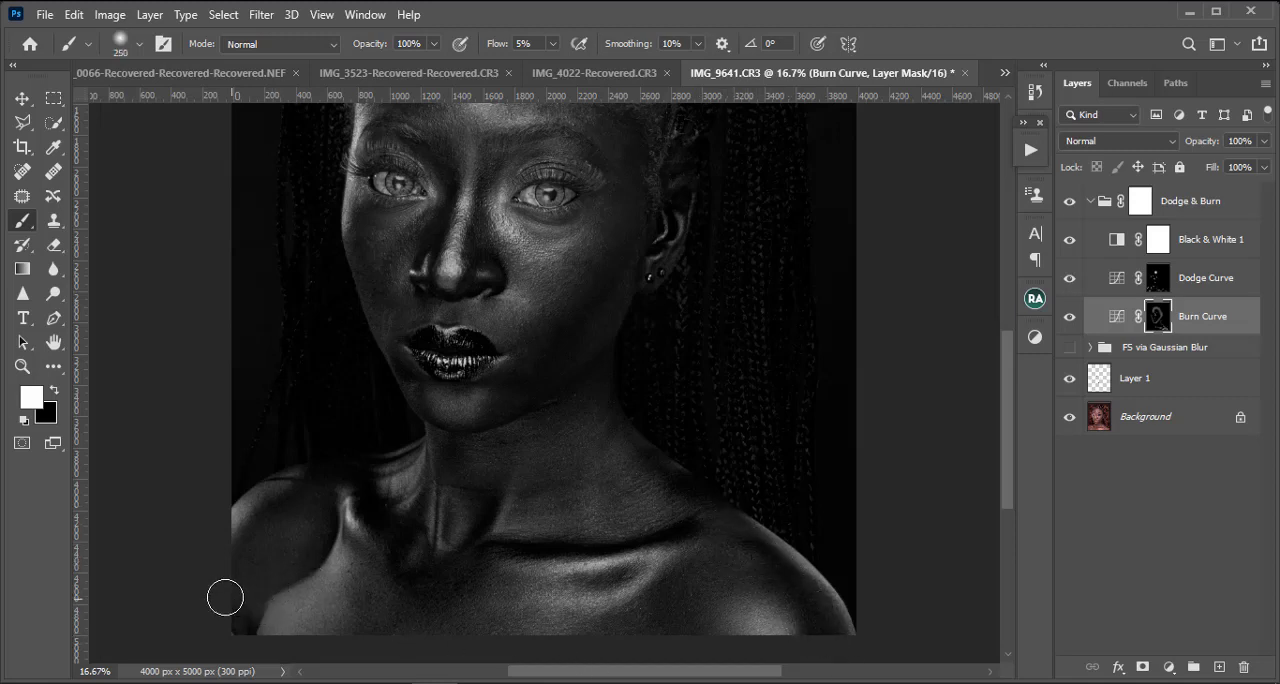
Step: Refine the burned shadows on the shoulder and neck with a soft brush reduced to about 150 px
key(bracketright)
key(bracketleft)
key(bracketleft)
key(bracketleft)
key(bracketleft)
key(bracketright)
key(bracketleft)
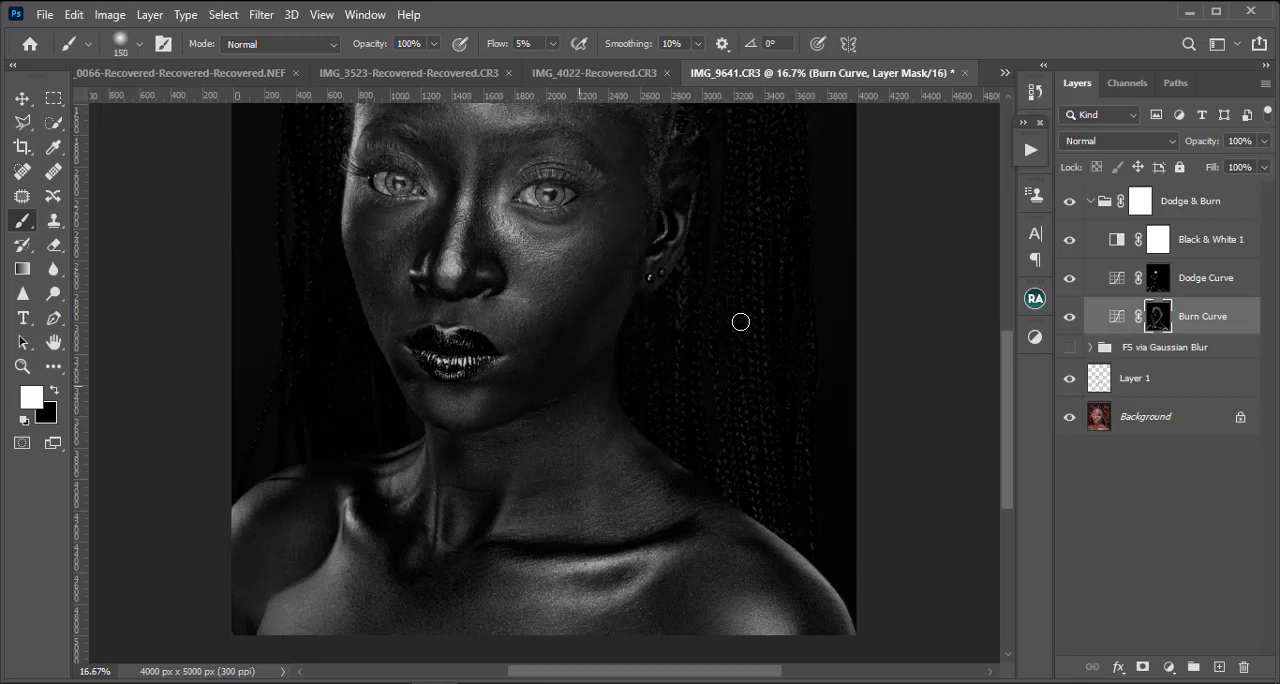
Step: Hide the Black & White 1 layer and view the whole portrait in colour
key(ctrl+minus)
key(ctrl+minus)
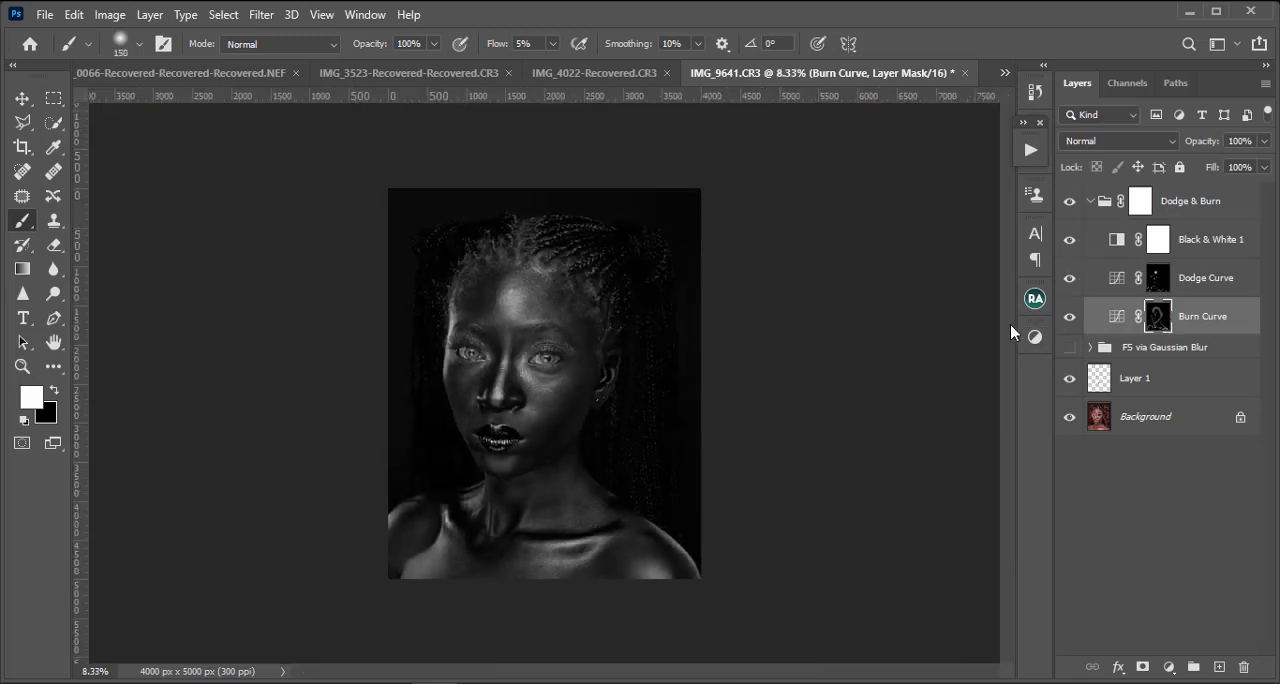
click(1069, 239)
key(ctrl+minus)
key(ctrl+plus)
key(ctrl+plus)
key(ctrl+plus)
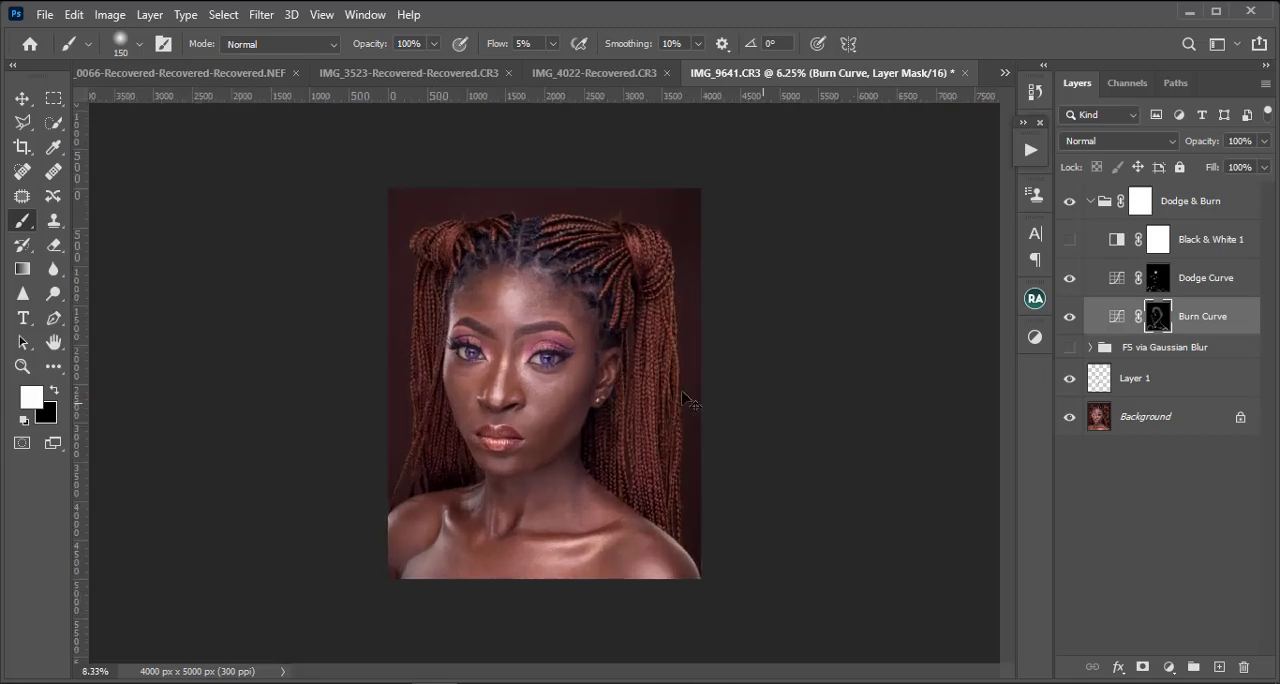
Step: Refine the burning on the lower face and neck in colour with a smaller soft brush on the Burn Curve mask
key(ctrl+plus)
scroll(457, 451, down, 3)
key(bracketleft)
key(bracketleft)
key(bracketleft)
key(bracketleft)
key(bracketleft)
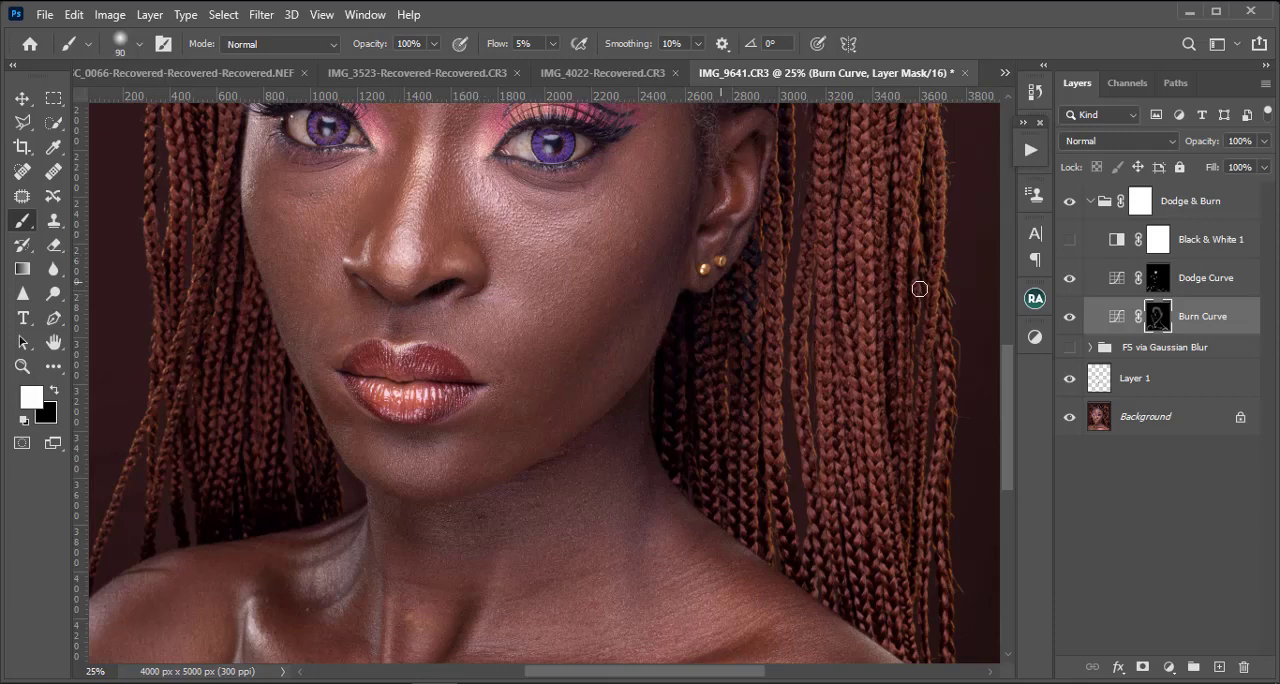
Step: Show the Black & White 1 layer and set its Reds value to -30
click(1069, 239)
double_click(1117, 239)
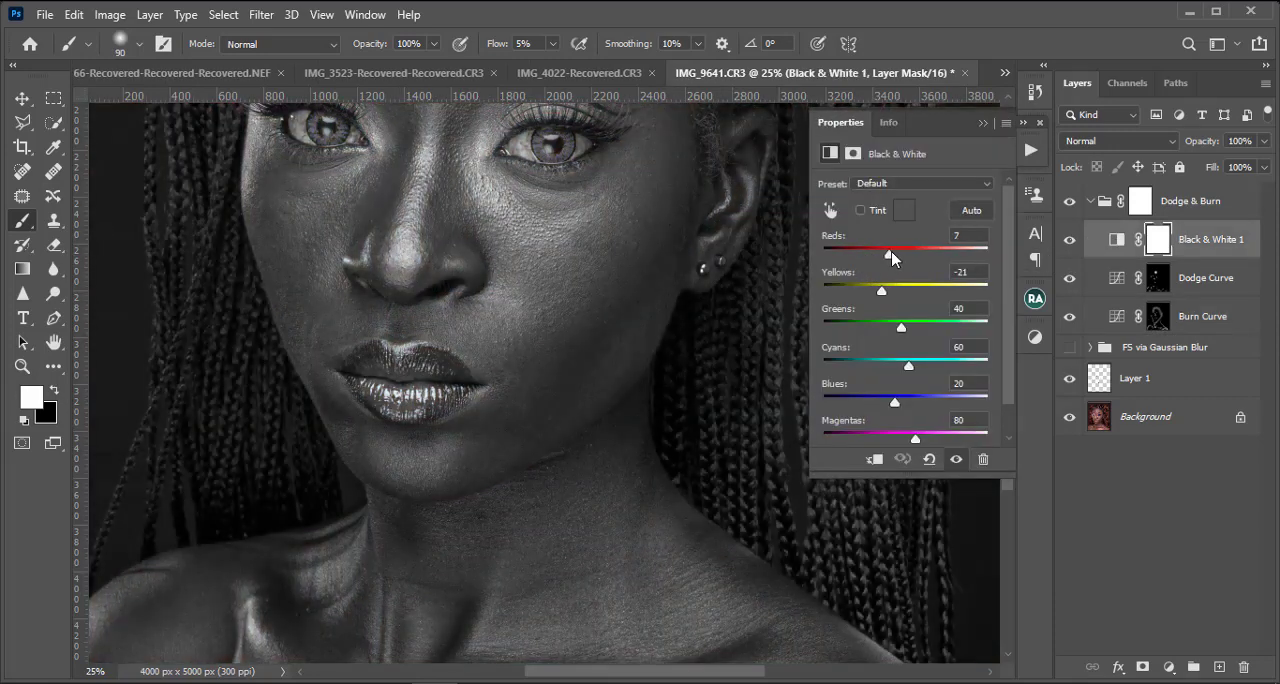
drag(886, 252, 879, 254)
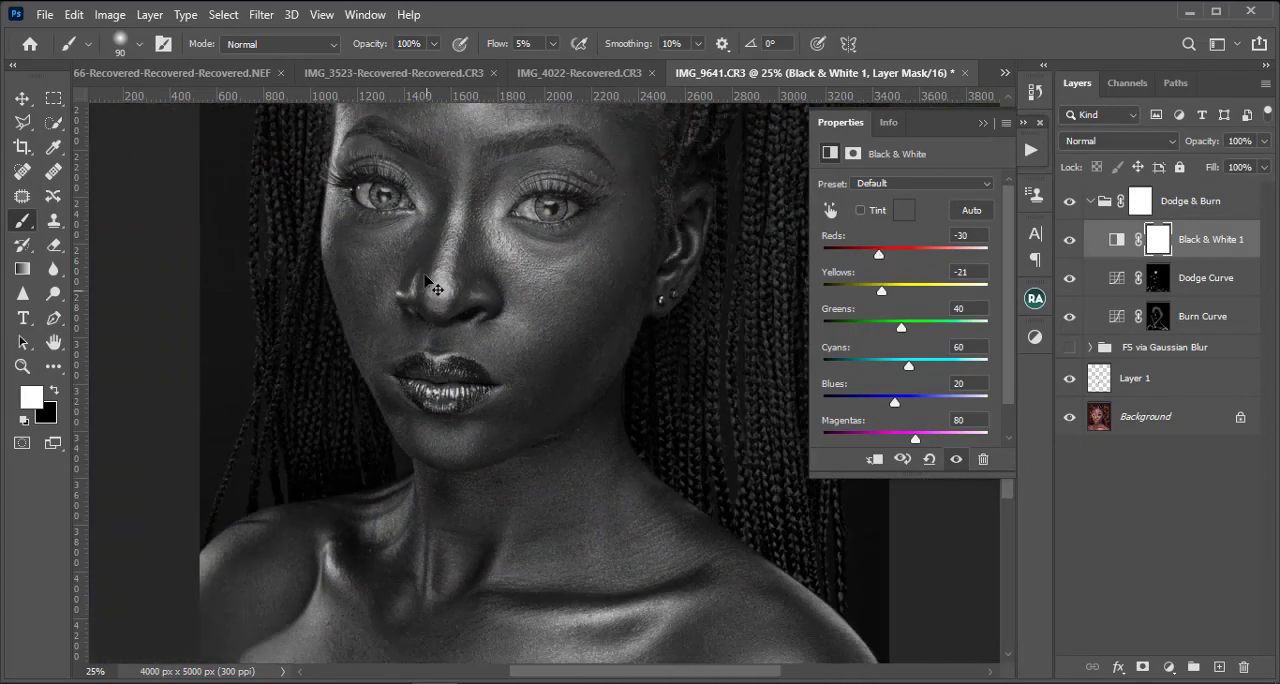
key(ctrl+minus)
scroll(790, 316, up, 1)
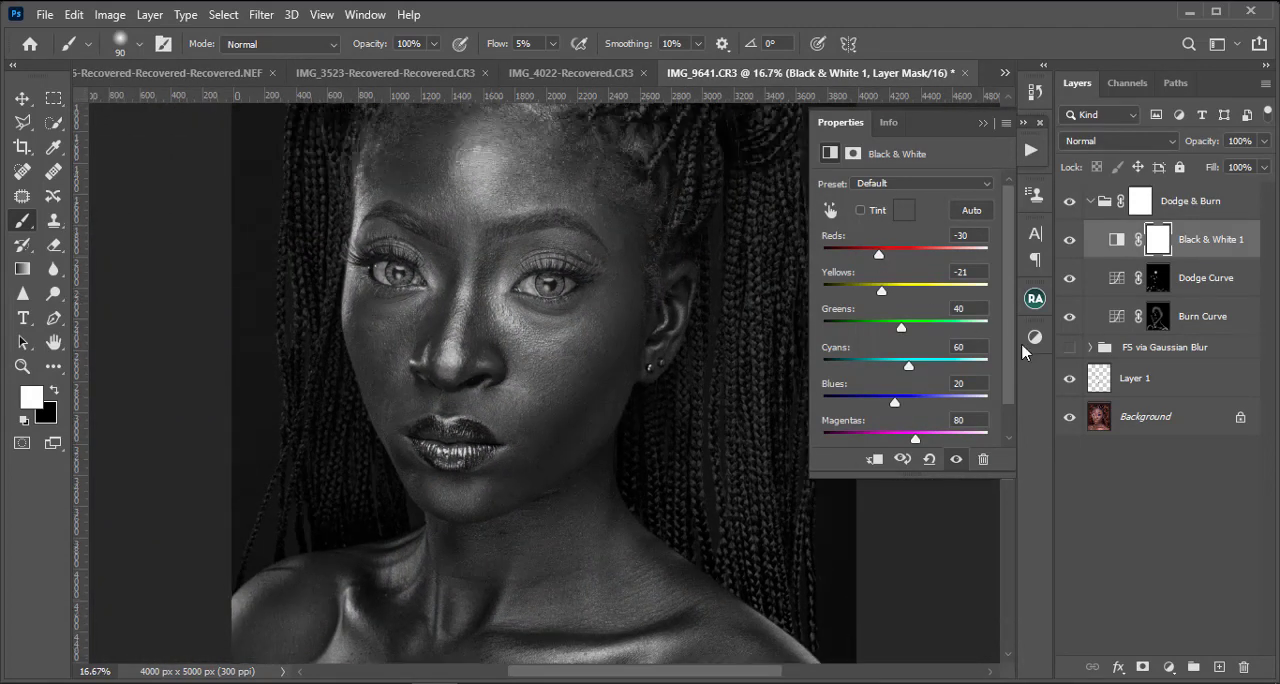
Step: Refine the burning on the face on the Burn Curve mask with a soft brush reduced to about 45 px
click(1155, 279)
click(1157, 316)
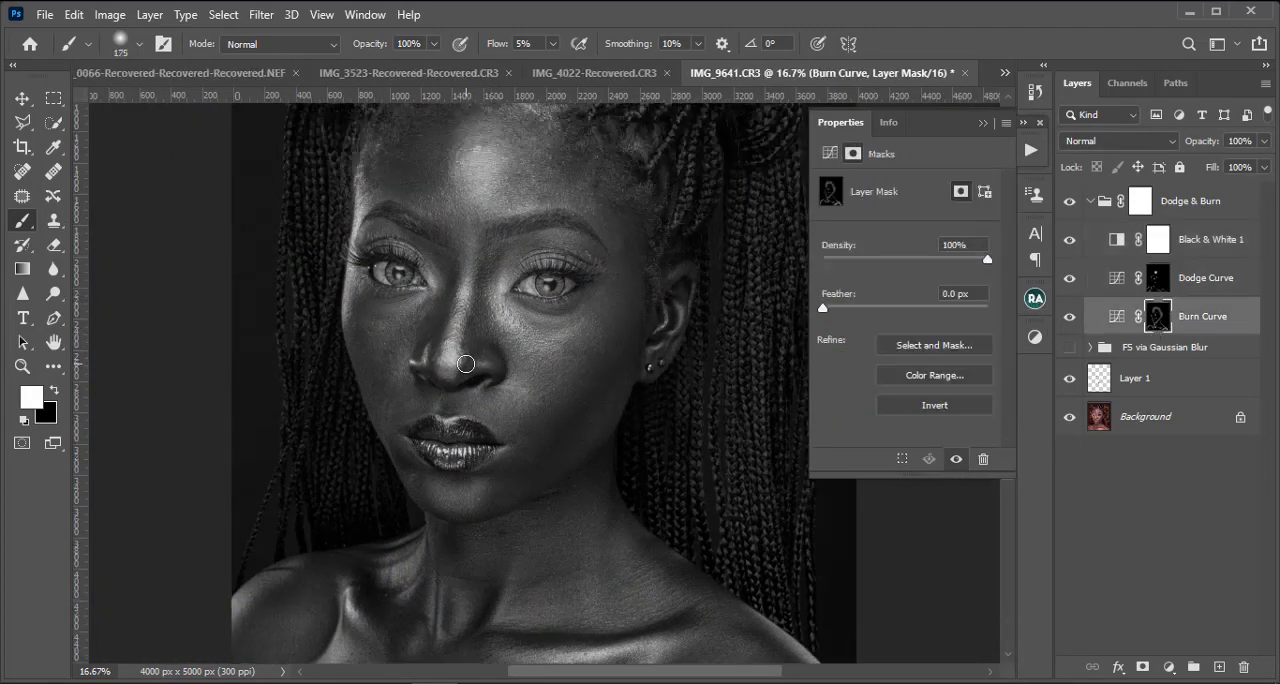
key(bracketleft)
key(bracketleft)
key(bracketleft)
key(bracketleft)
scroll(550, 367, up, 2)
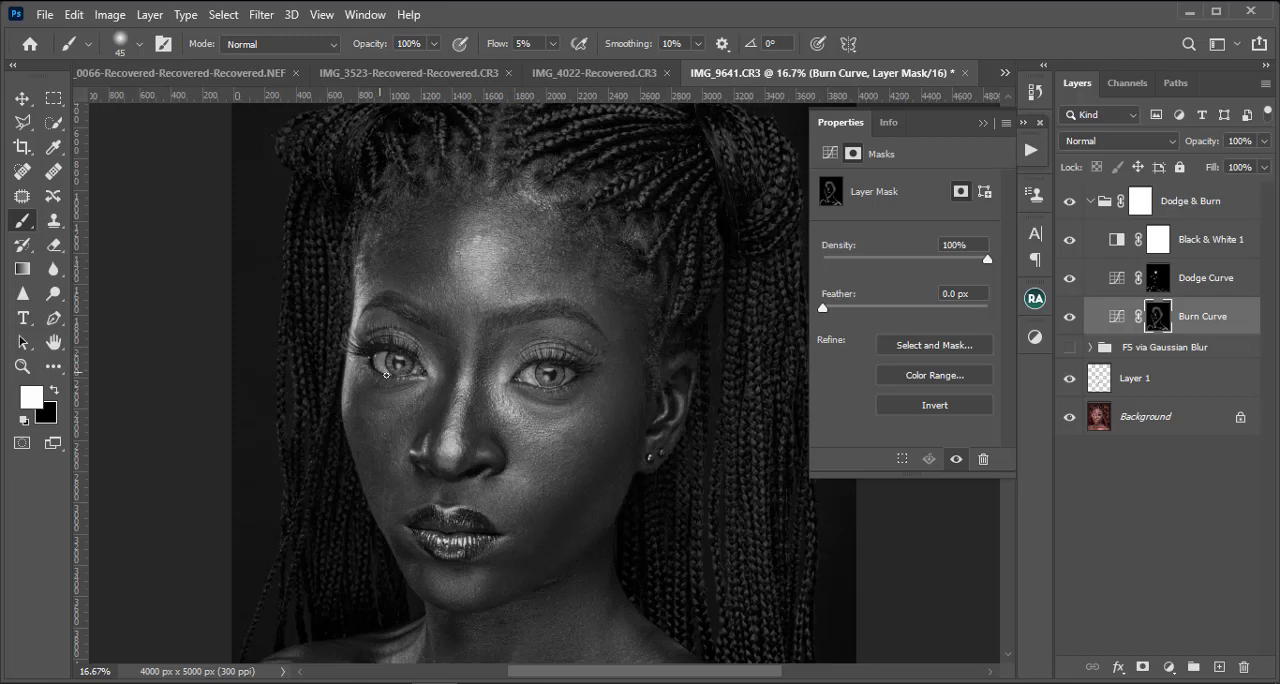
Step: Compare the black-and-white portrait with and without the Burn Curve layer
key(ctrl+minus)
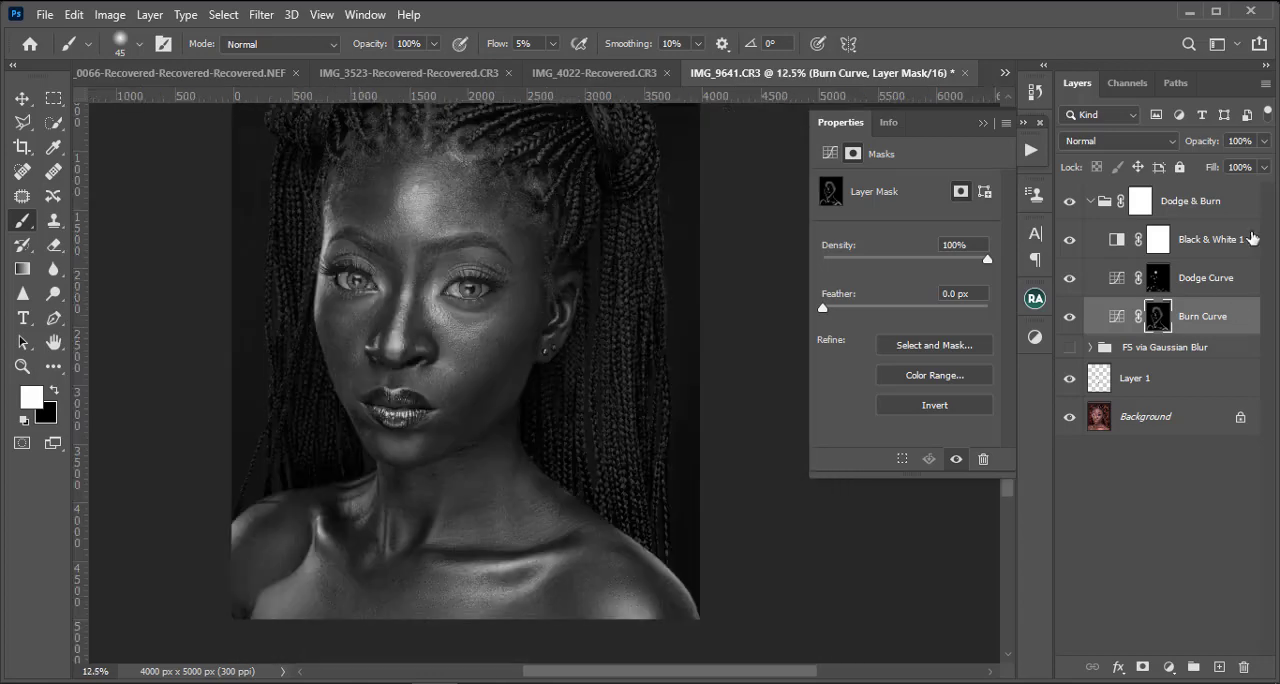
click(1070, 316)
click(1070, 316)
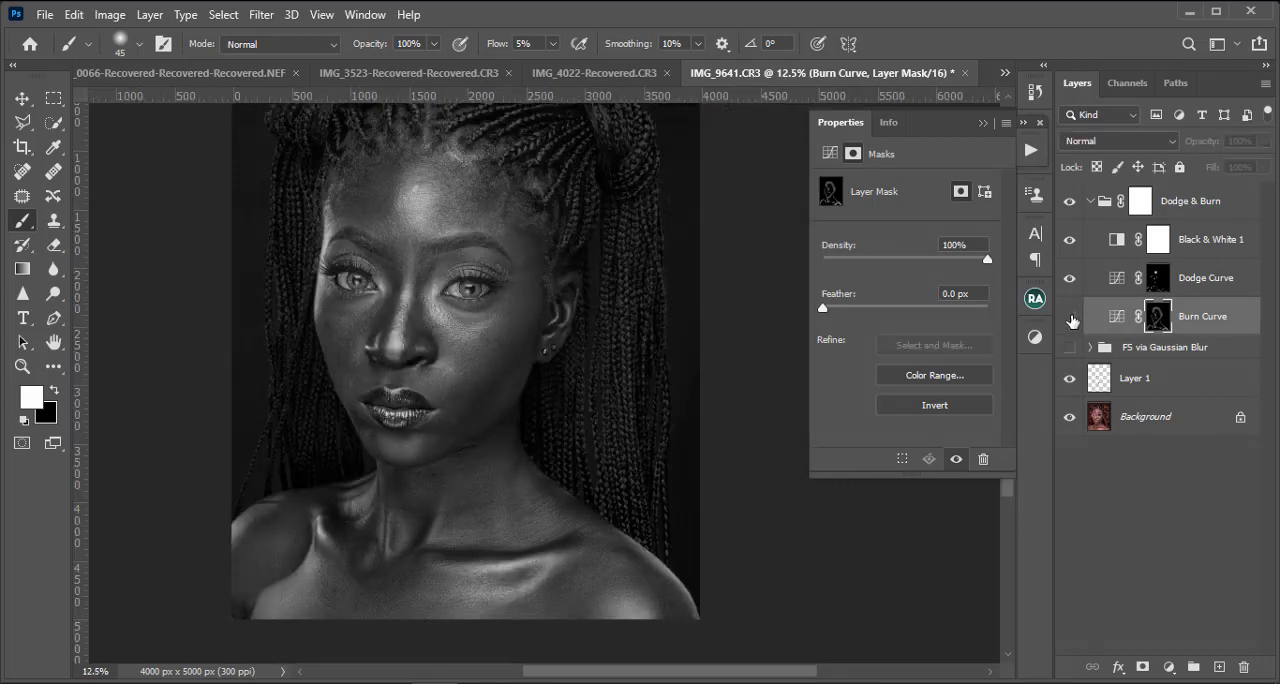
key(ctrl+minus)
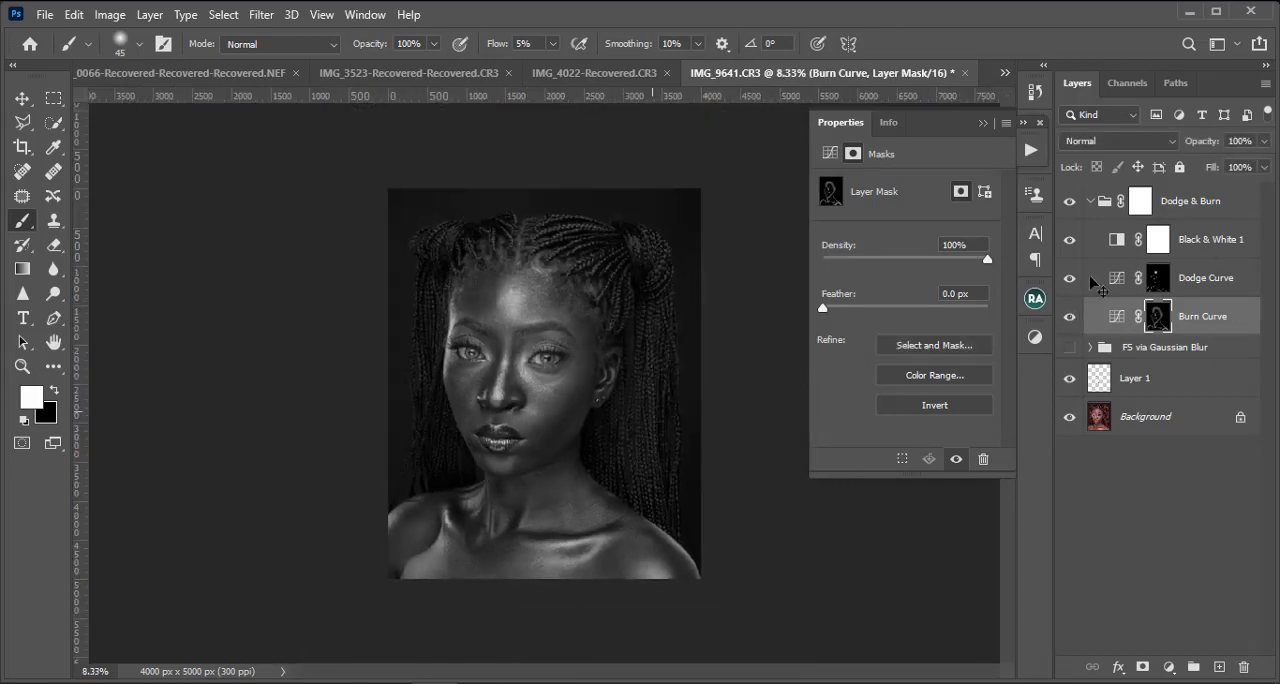
Step: Show the FS via Gaussian Blur group and hide the Black & White 1 layer
key(ctrl+minus)
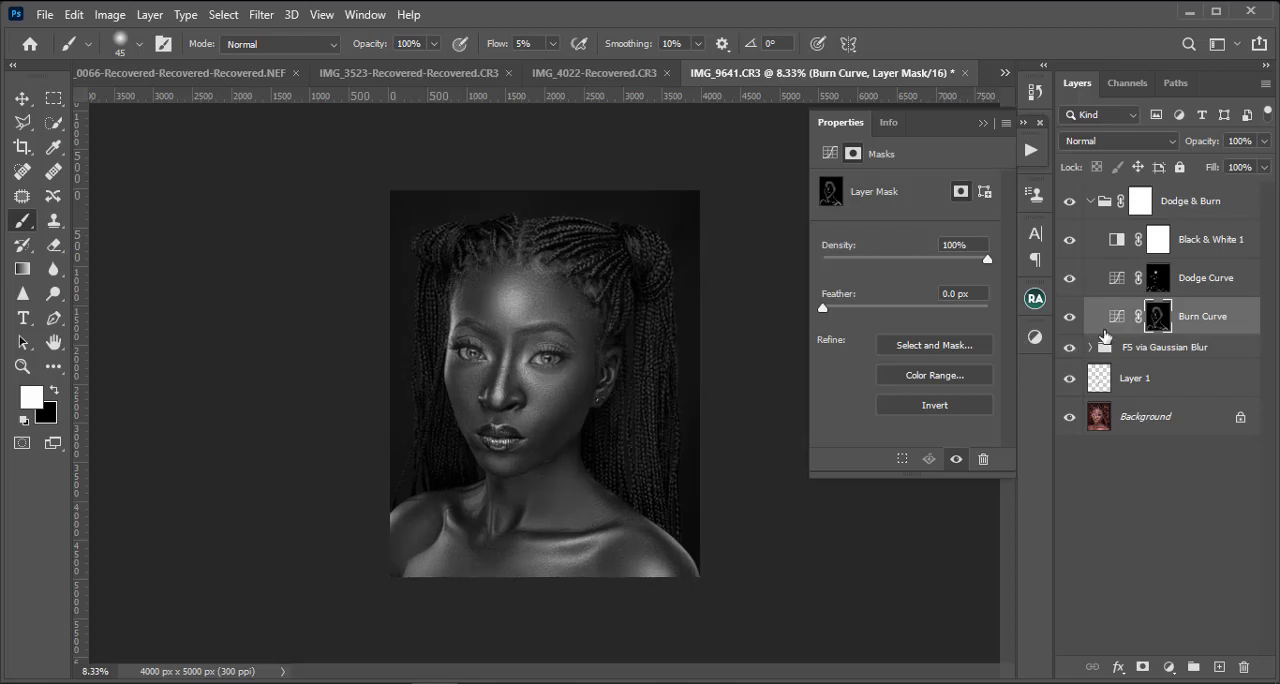
key(ctrl+plus)
key(ctrl+plus)
key(ctrl+minus)
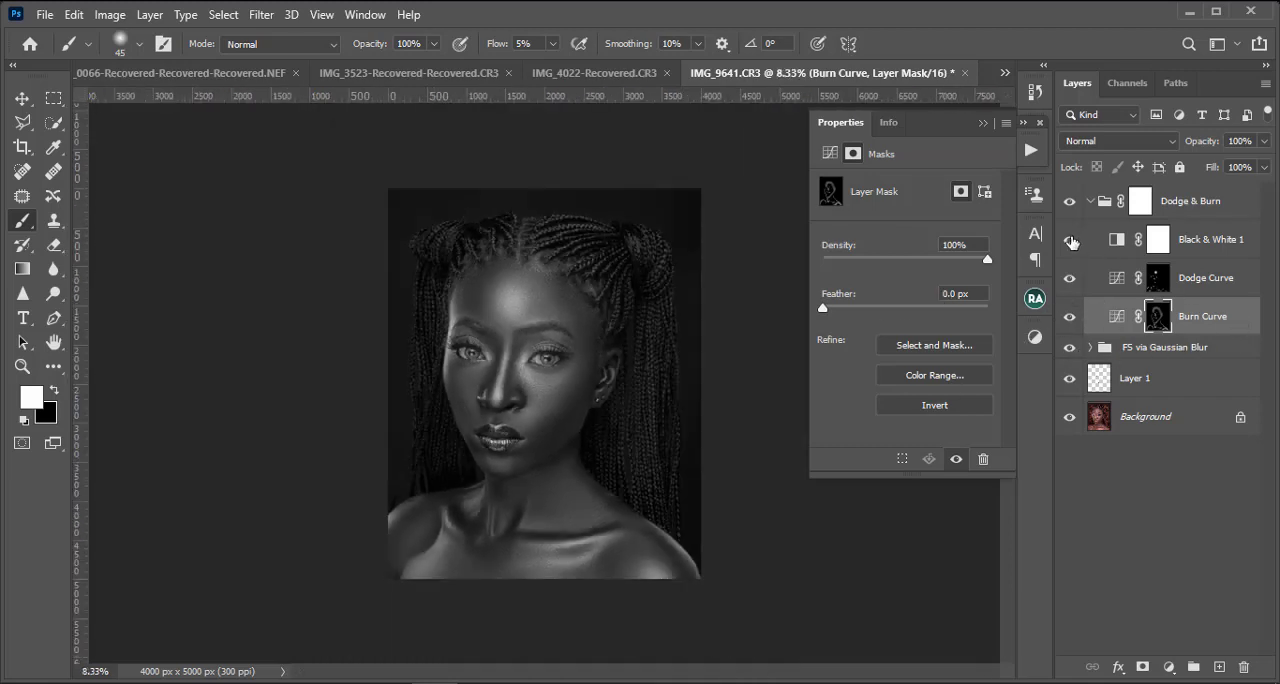
click(1069, 240)
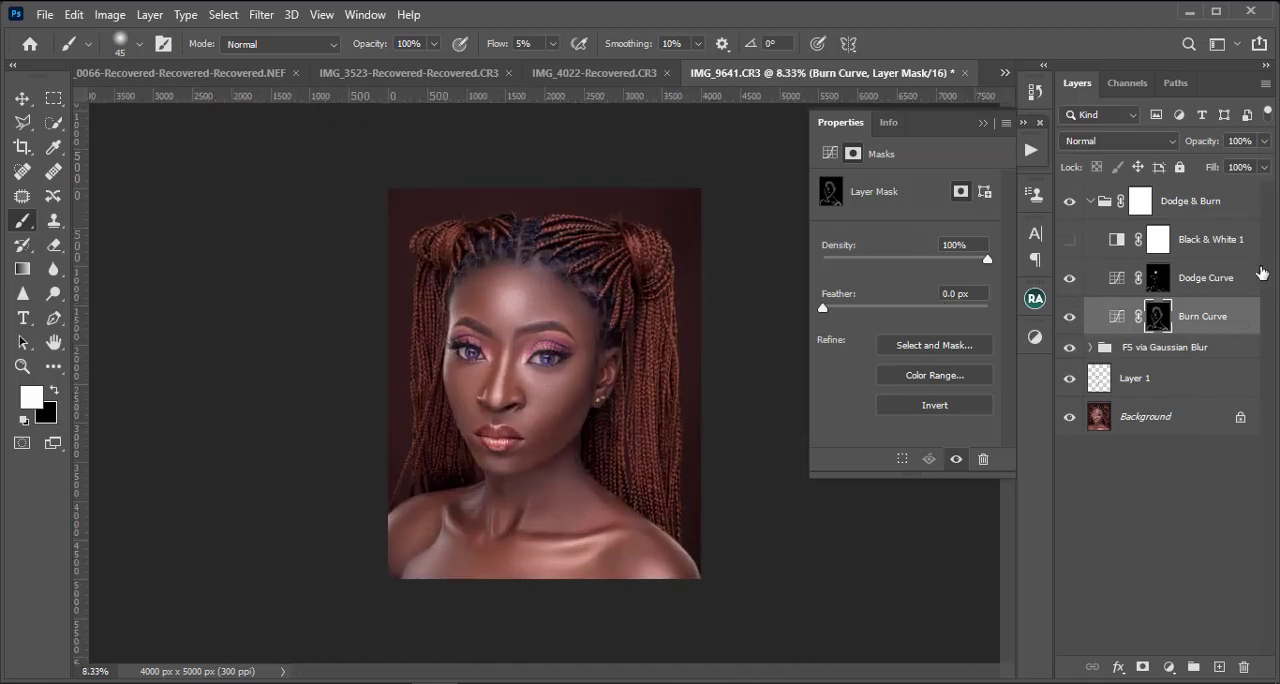
Step: Examine the colour portrait with and without the Dodge & Burn group
key(ctrl+plus)
key(ctrl+plus)
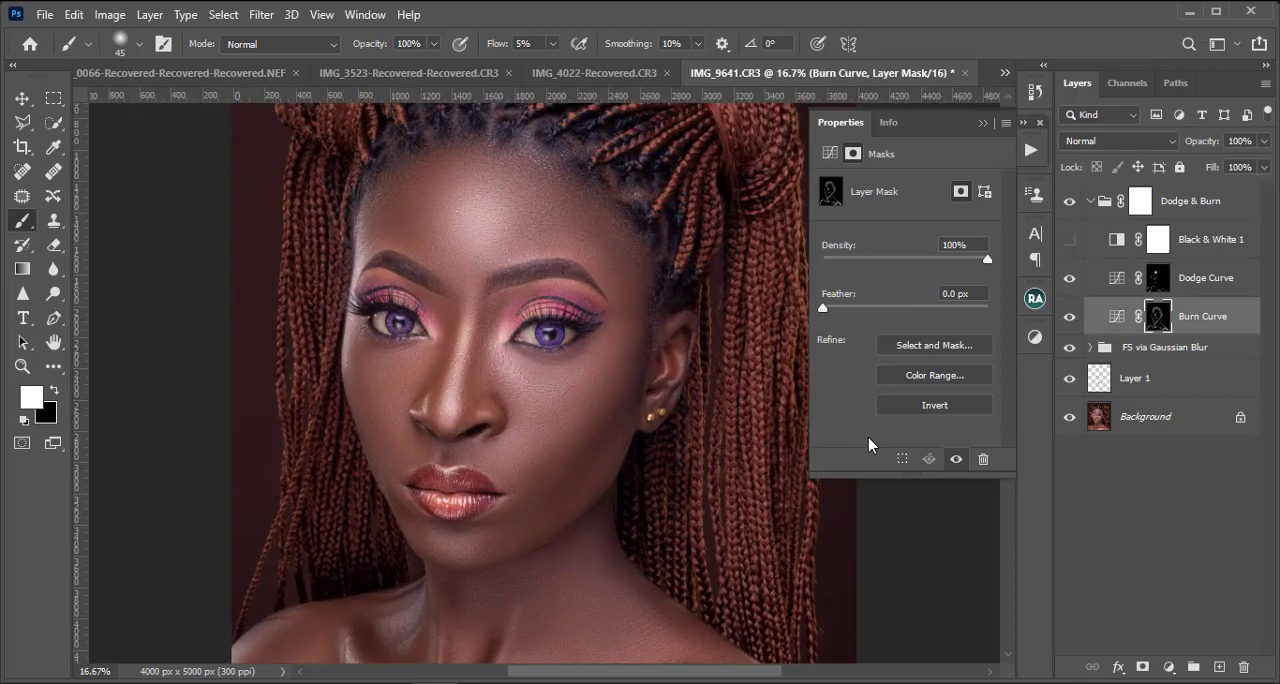
key(ctrl+minus)
key(ctrl+minus)
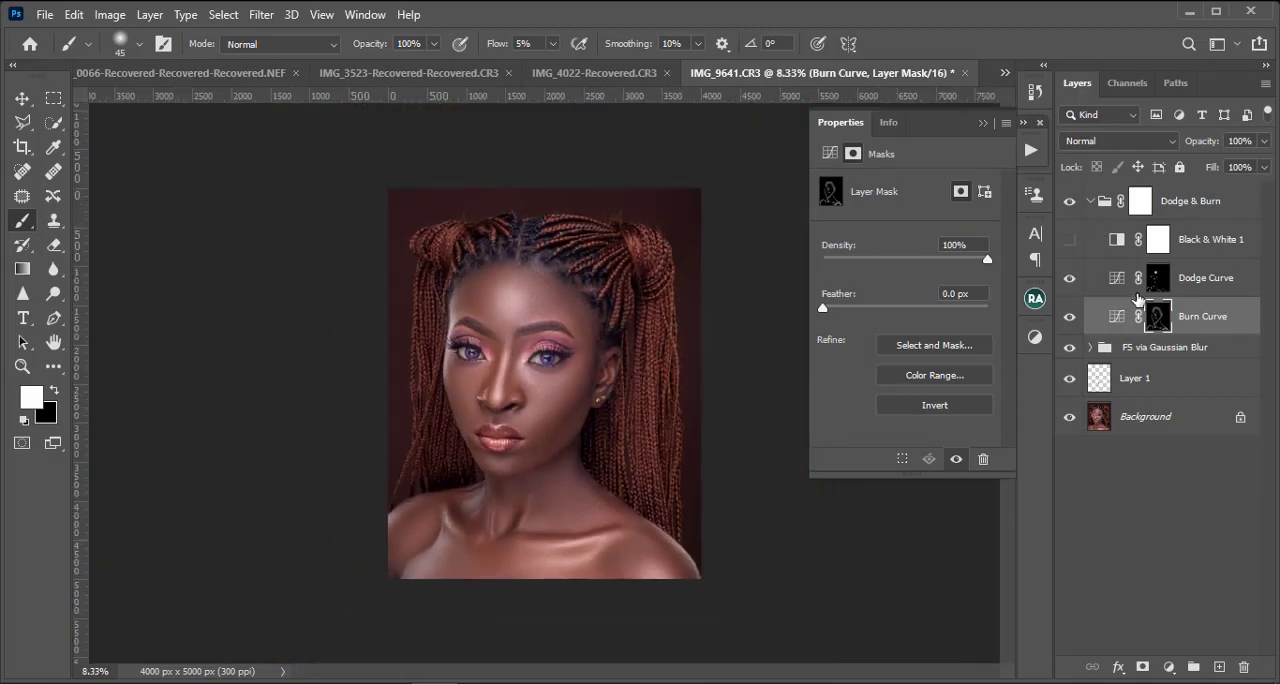
click(1069, 201)
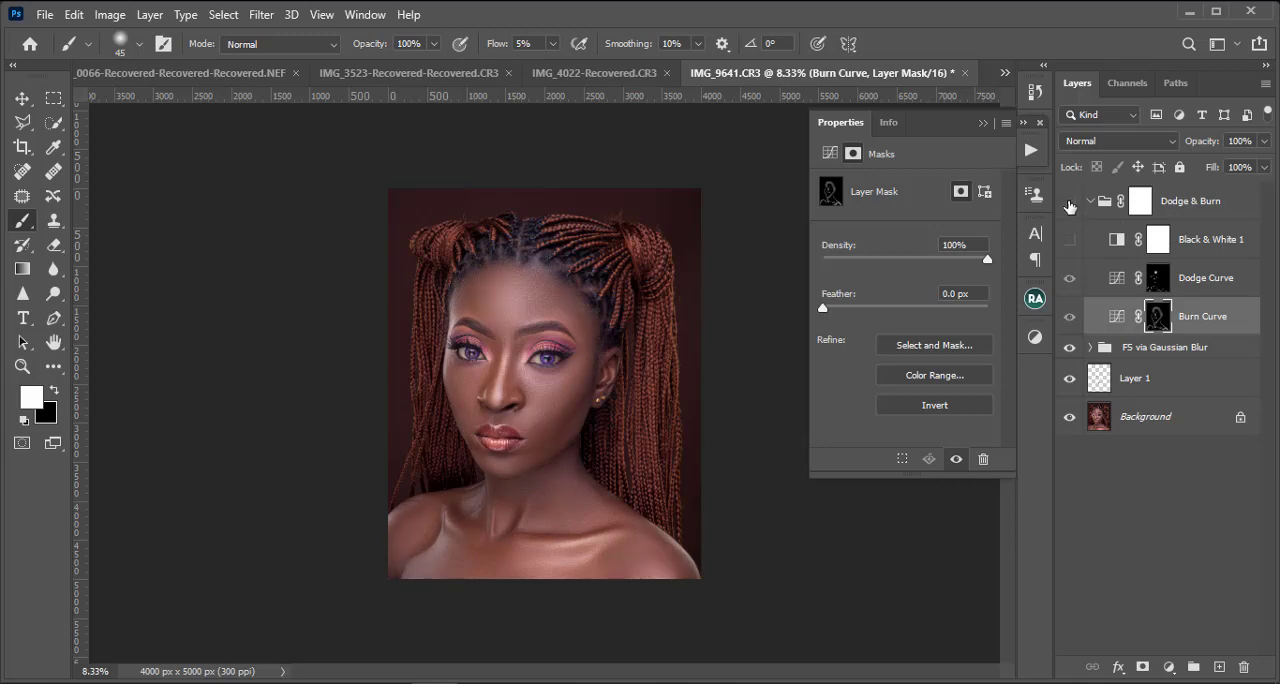
click(1069, 201)
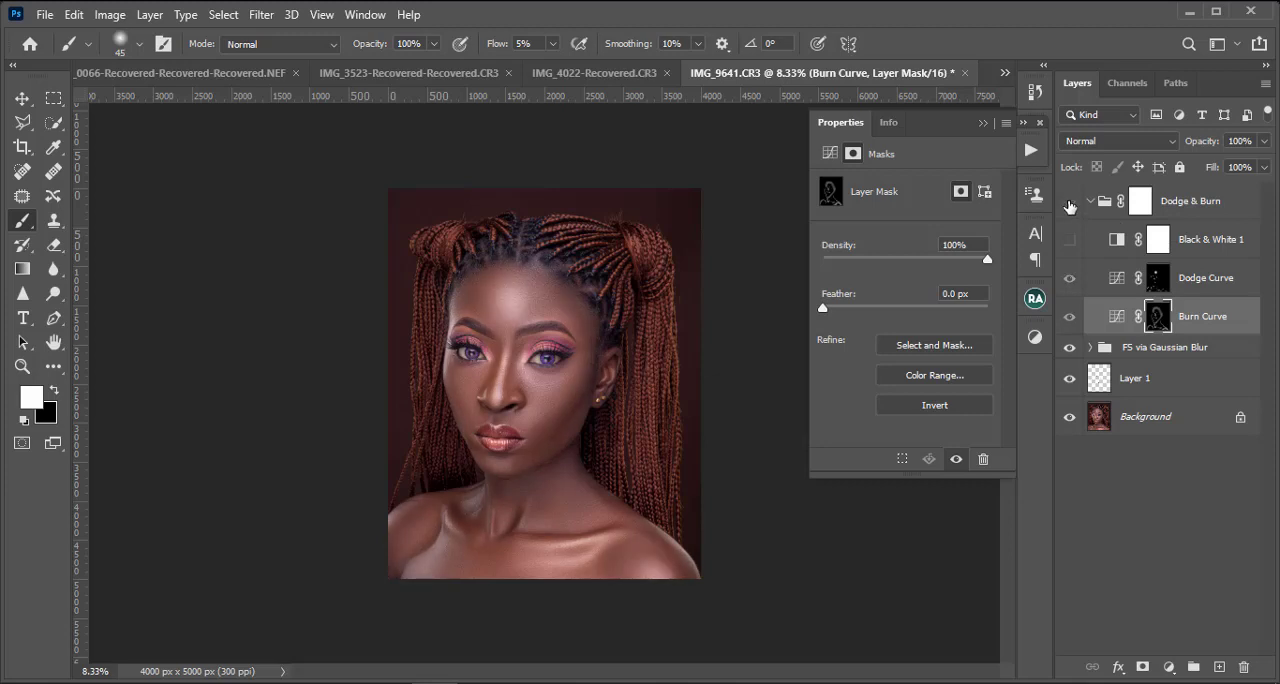
Step: Burn the areas around the hairline and braids on the Burn Curve mask with a soft brush enlarged to 1000 px
click(1151, 285)
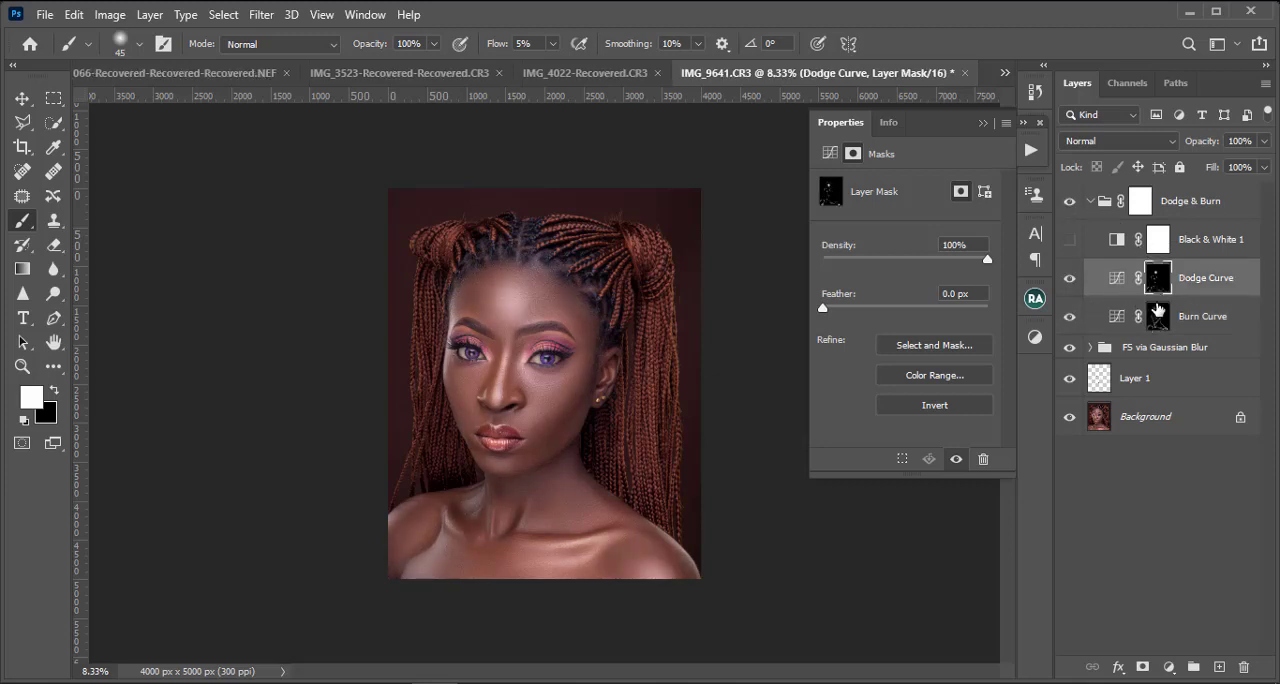
click(1107, 319)
key(bracketright)
key(bracketright)
key(bracketright)
key(bracketright)
key(bracketright)
key(bracketright)
key(bracketright)
key(bracketright)
key(bracketright)
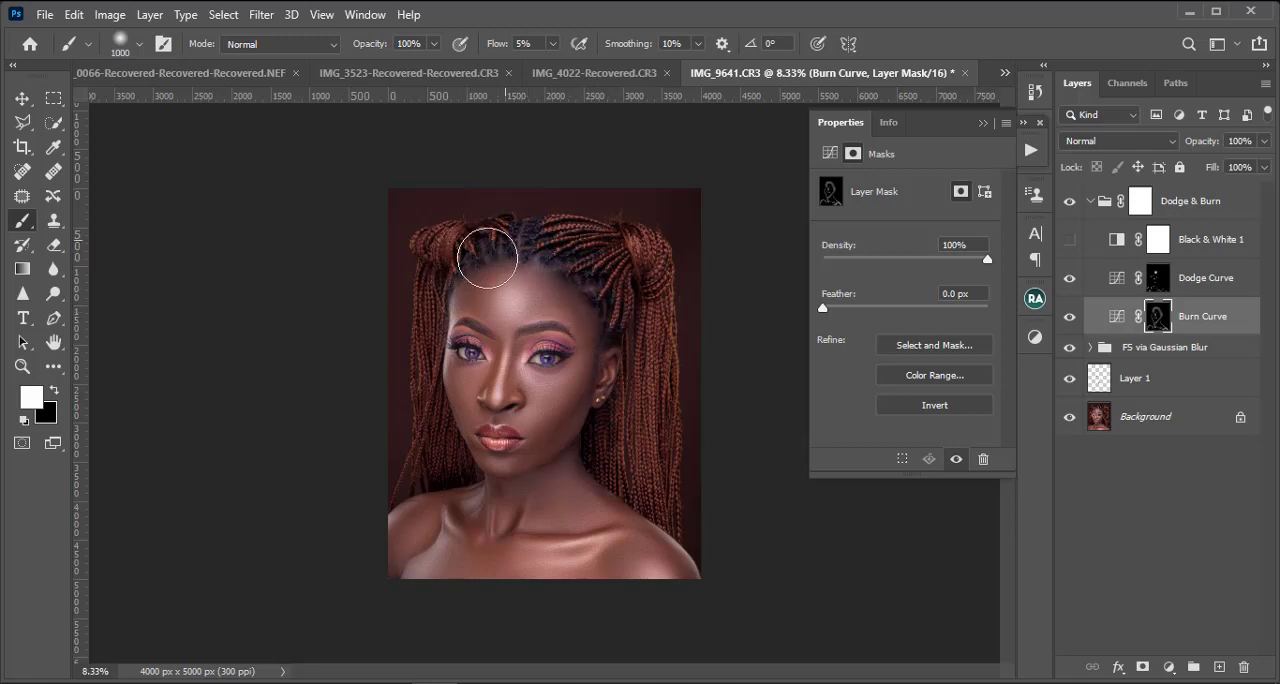
Step: Compare the colour portrait with and without the Burn Curve layer
click(1070, 317)
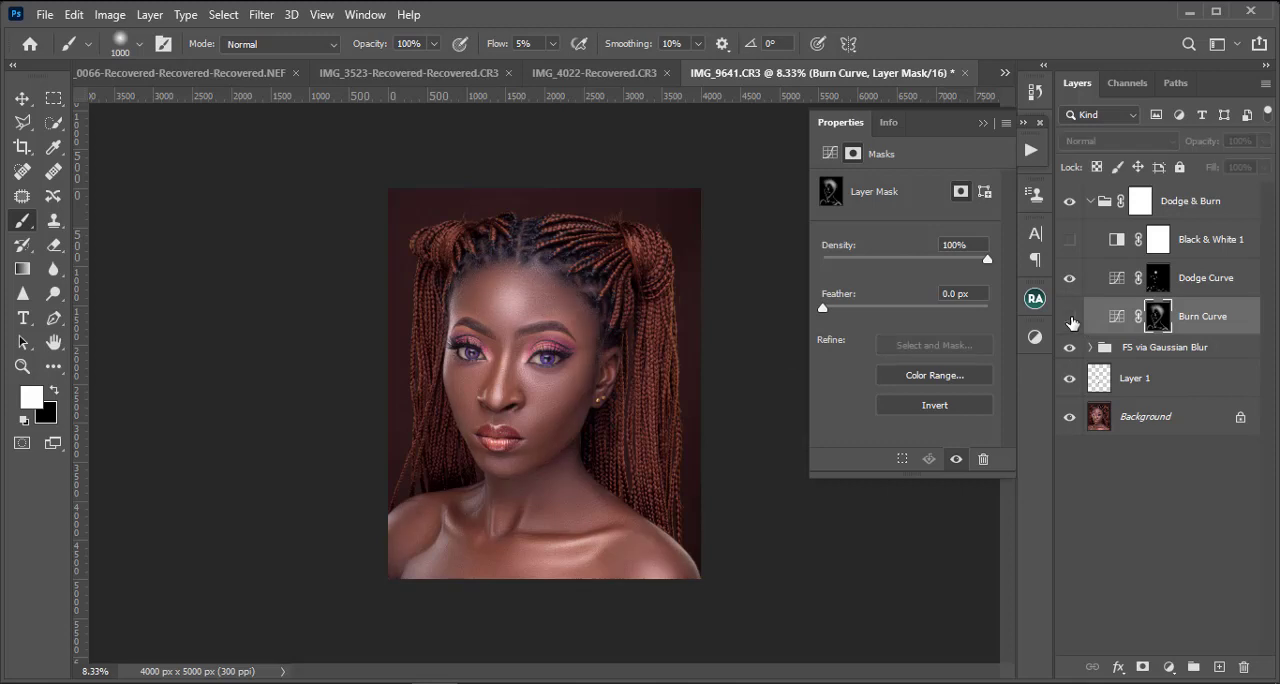
click(1070, 317)
click(1070, 317)
click(1070, 317)
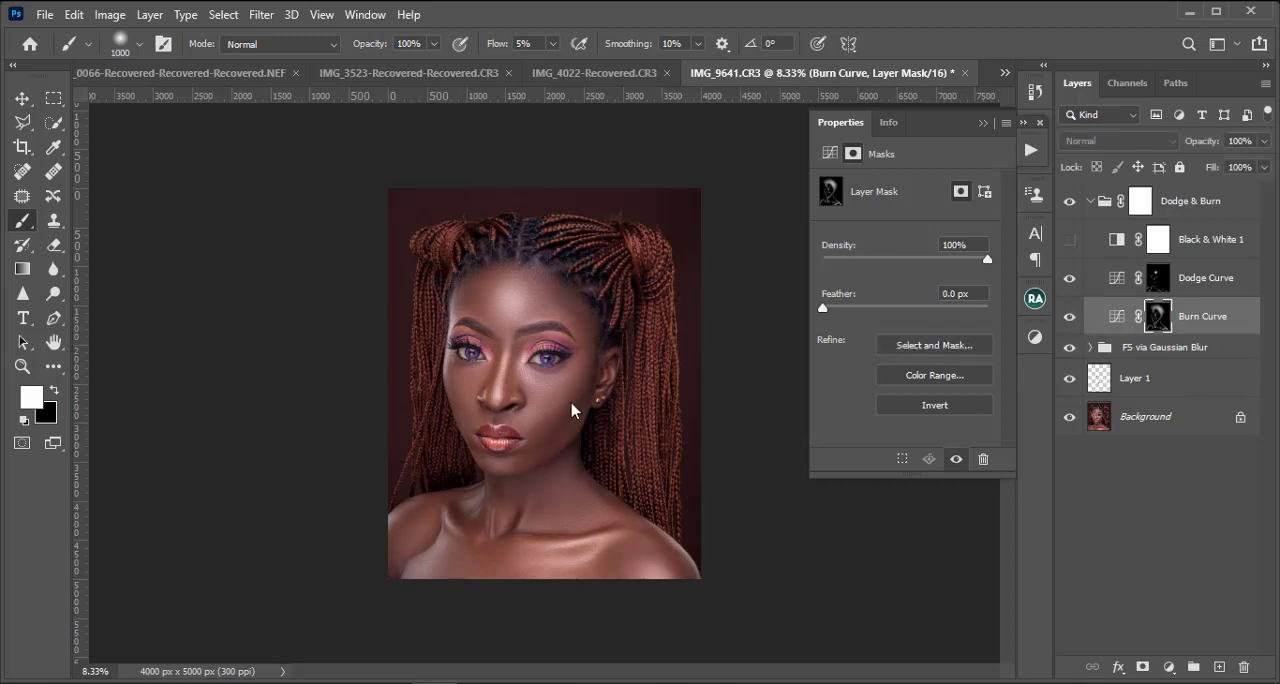
Step: Refine the large-scale burning on the Burn Curve mask with a soft brush reduced from 900 to 500 px
key(ctrl+minus)
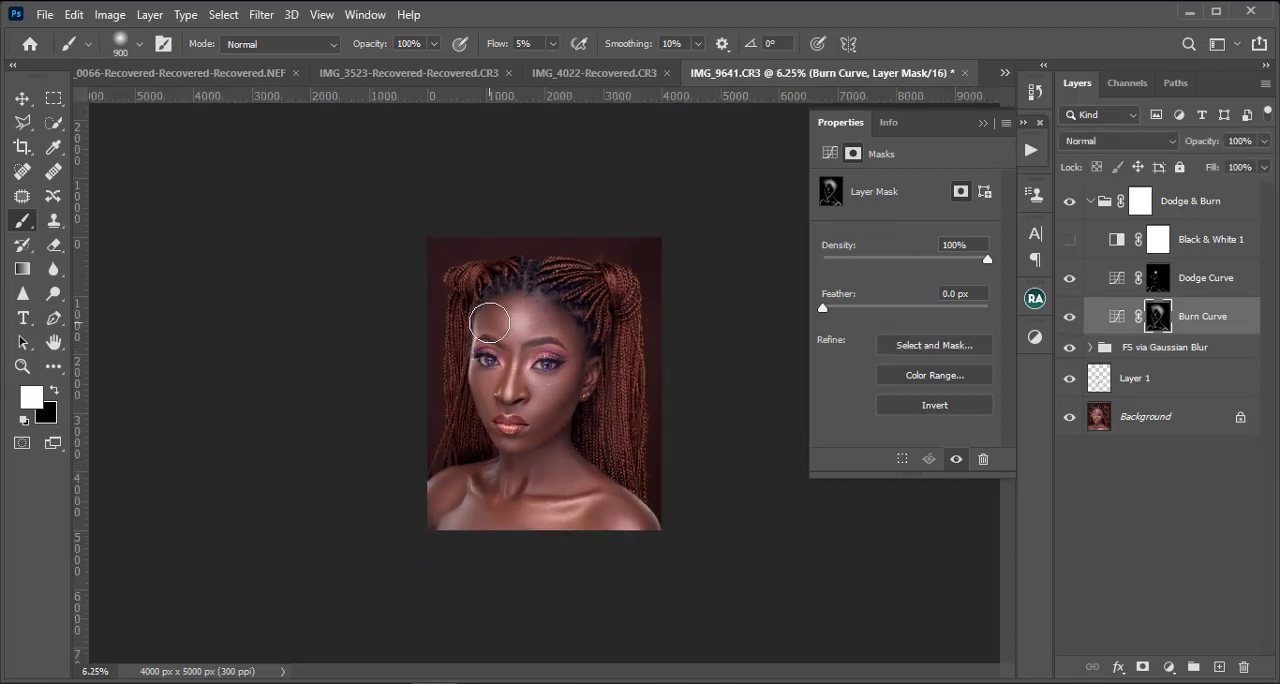
key(bracketleft)
key(bracketleft)
key(bracketleft)
key(bracketleft)
key(bracketleft)
key(ctrl+plus)
key(ctrl+minus)
key(ctrl+minus)
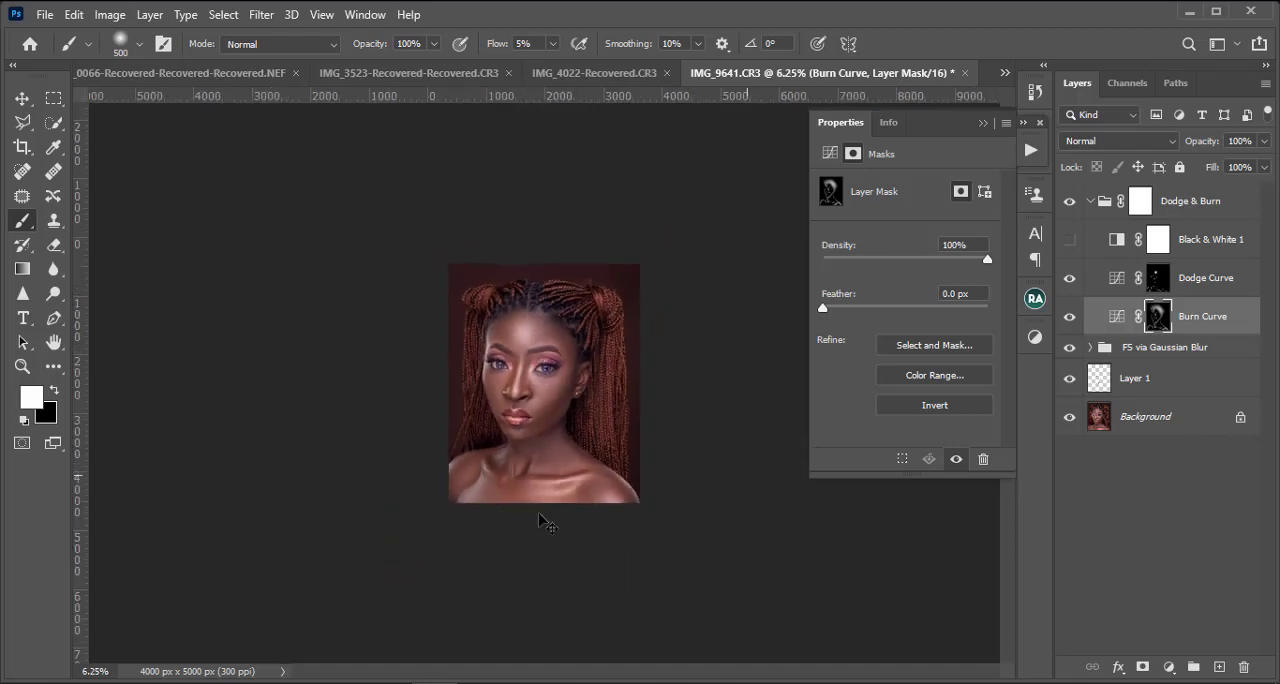
Step: Refine the burned shadows beside the jaw and neck on the Burn Curve mask with a soft 175 px brush
key(ctrl+plus)
key(ctrl+plus)
key(ctrl+plus)
key(bracketleft)
key(bracketleft)
key(bracketleft)
key(bracketleft)
key(bracketleft)
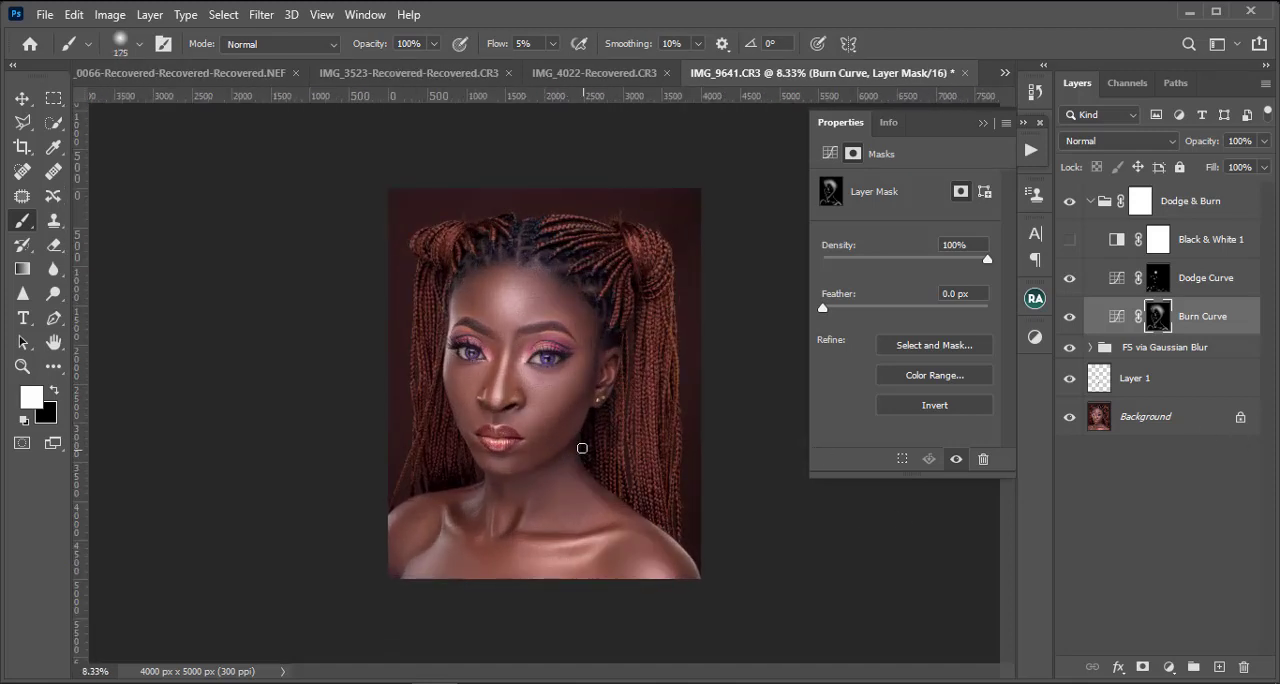
Step: Review the whole portrait at several magnifications and compare it with and without the Dodge & Burn group
key(ctrl+minus)
key(ctrl+minus)
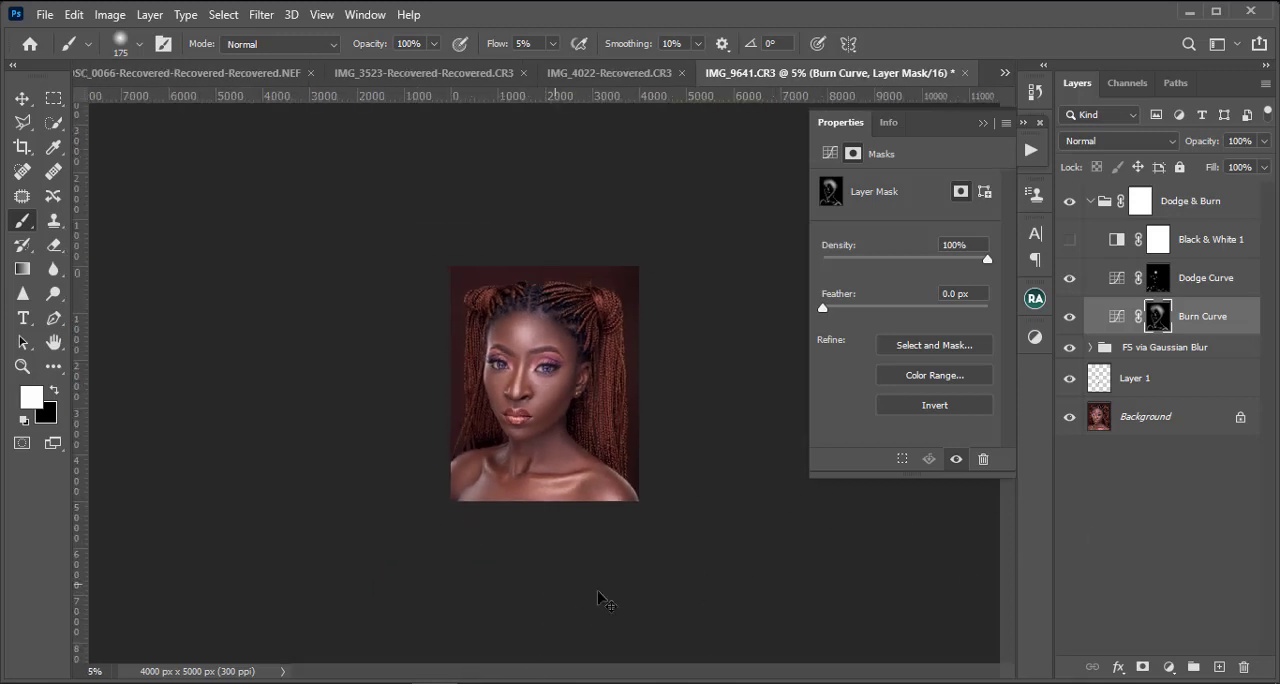
key(ctrl+plus)
key(ctrl+plus)
key(ctrl+plus)
key(ctrl+minus)
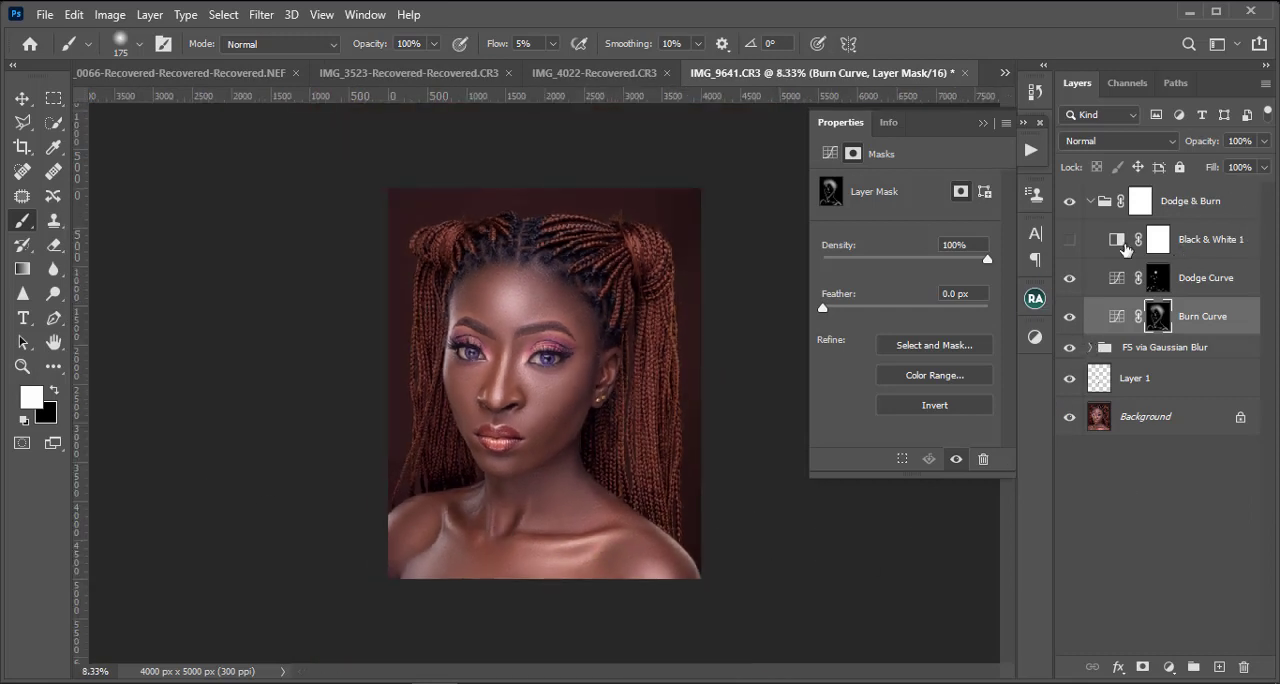
click(1069, 203)
click(1069, 203)
click(1069, 203)
click(1069, 203)
key(ctrl+plus)
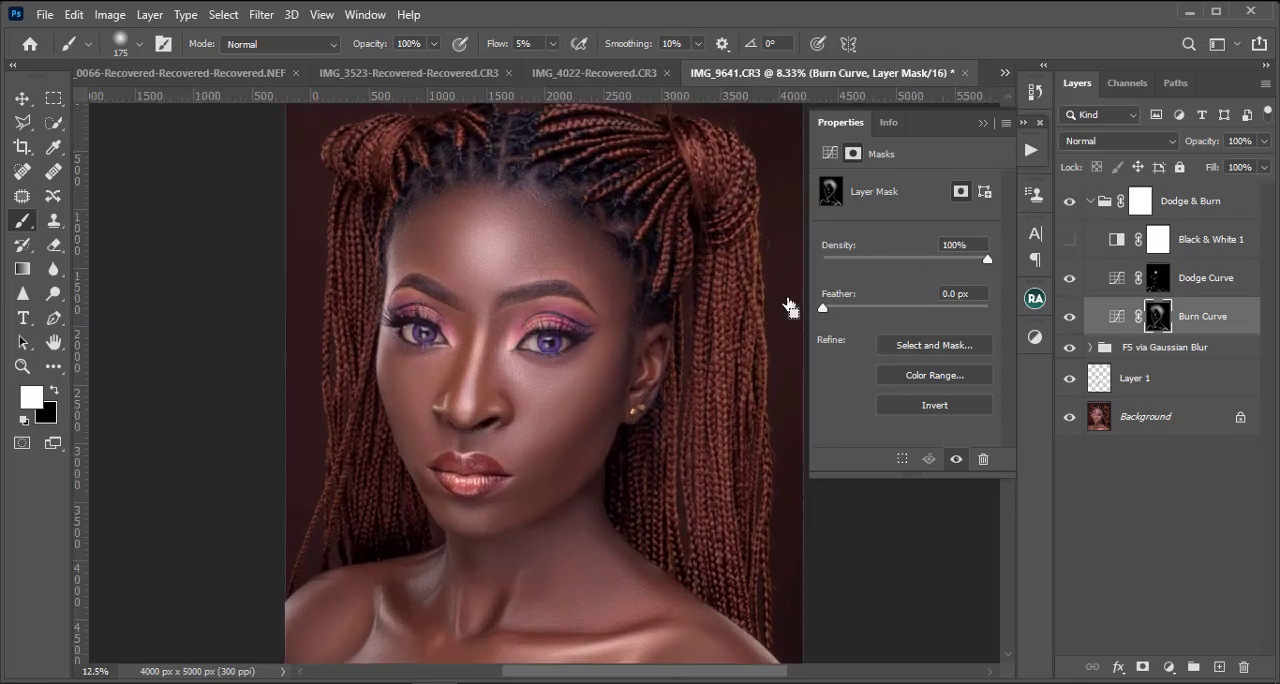
key(ctrl+minus)
Step: Set the Dodge & Burn group's opacity to 73% and collapse the group
click(1198, 201)
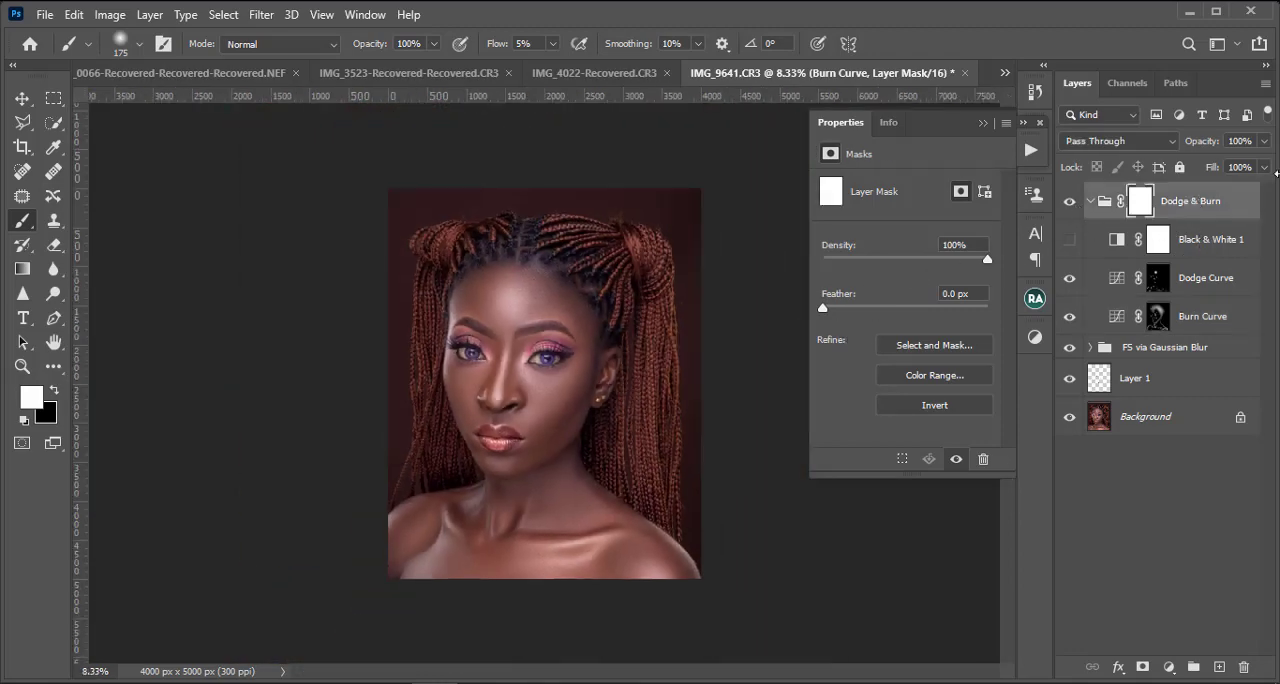
click(1264, 141)
drag(1264, 166, 1238, 168)
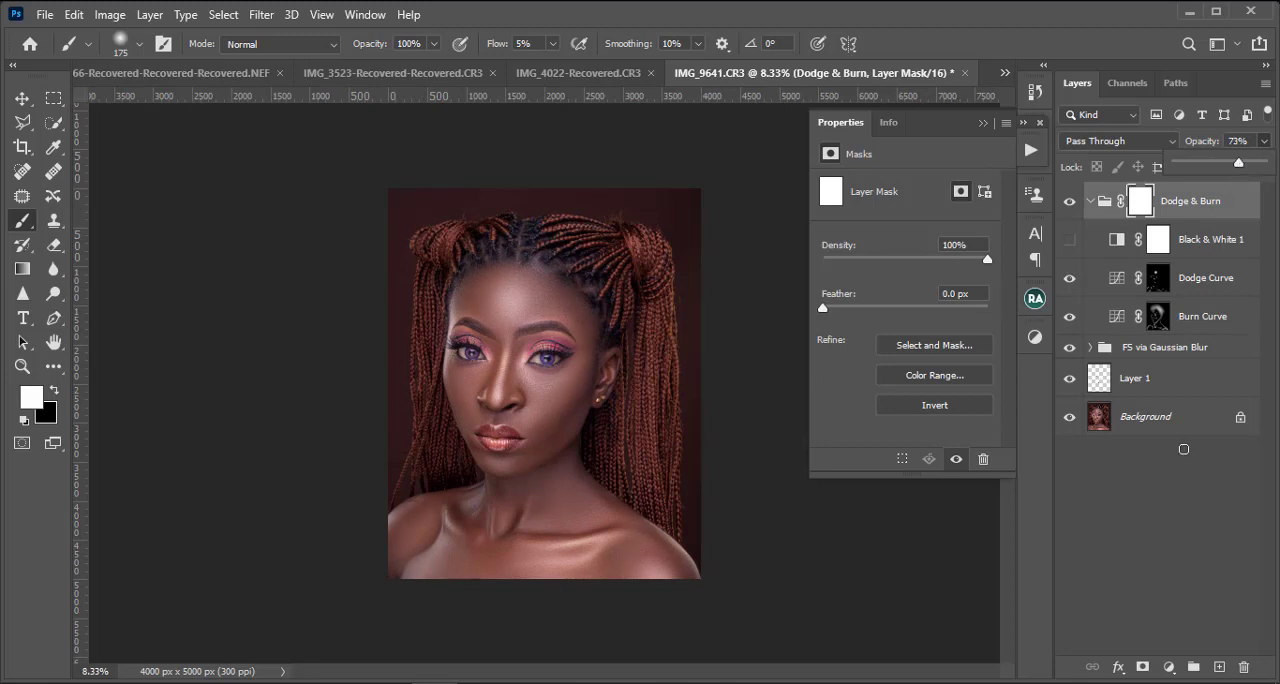
click(1070, 206)
click(1069, 205)
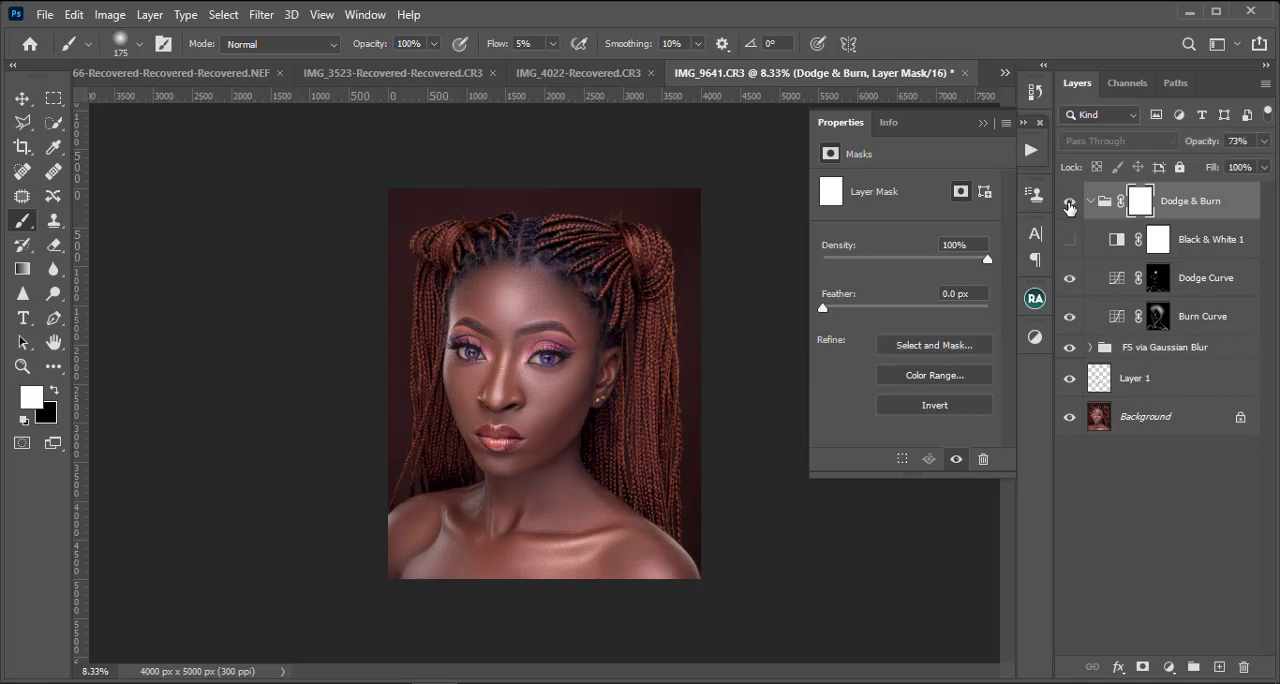
click(1090, 201)
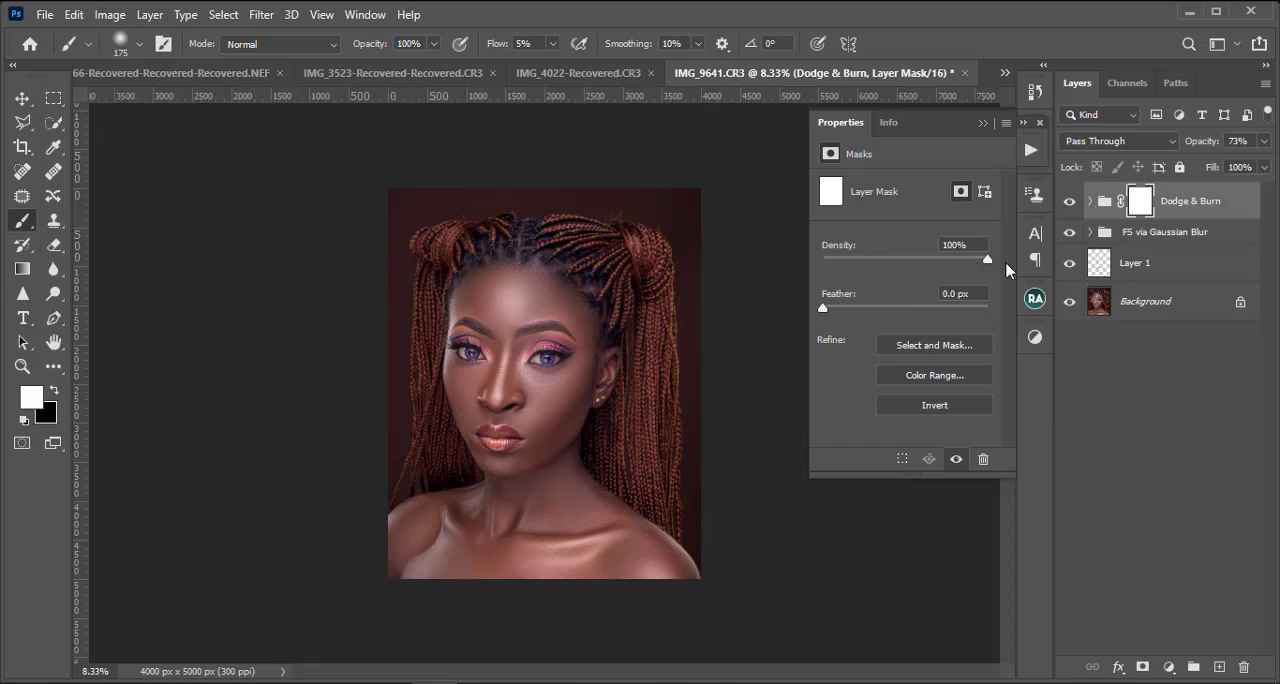
Step: Examine the softened dodge and burn across the whole portrait and put away the mask properties
key(ctrl+plus)
key(ctrl+plus)
key(ctrl+minus)
key(ctrl+minus)
key(ctrl+plus)
key(ctrl+plus)
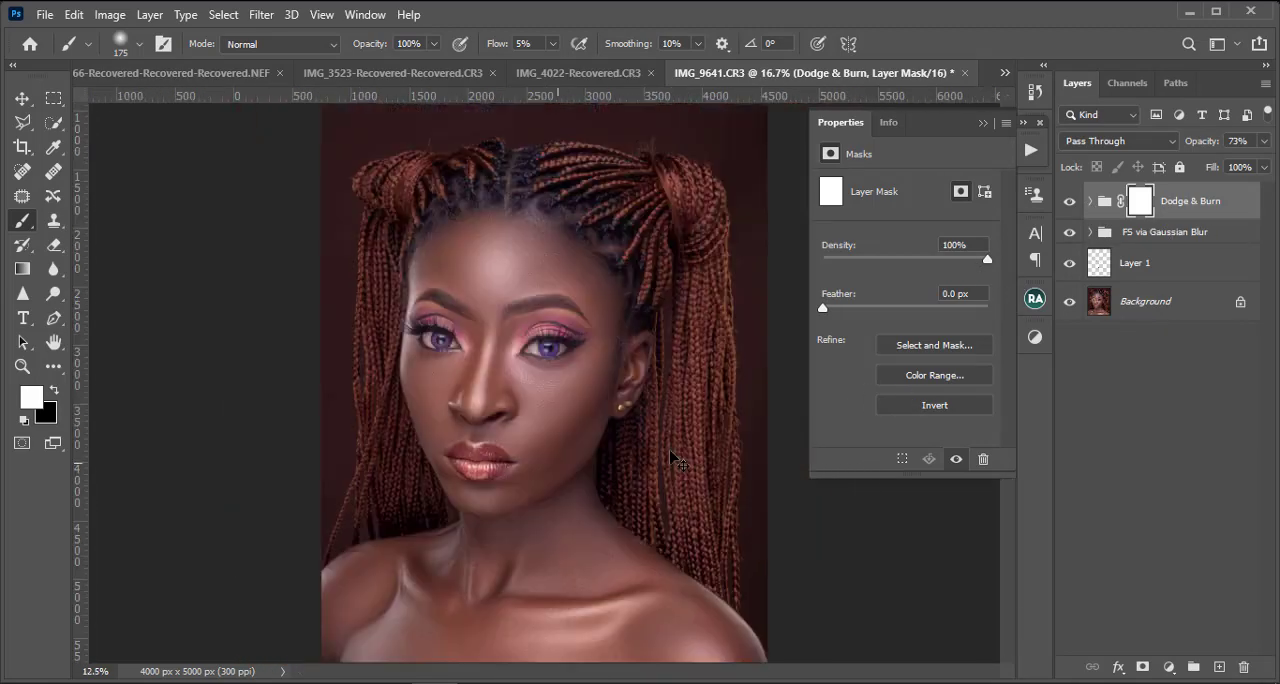
key(ctrl+minus)
click(983, 122)
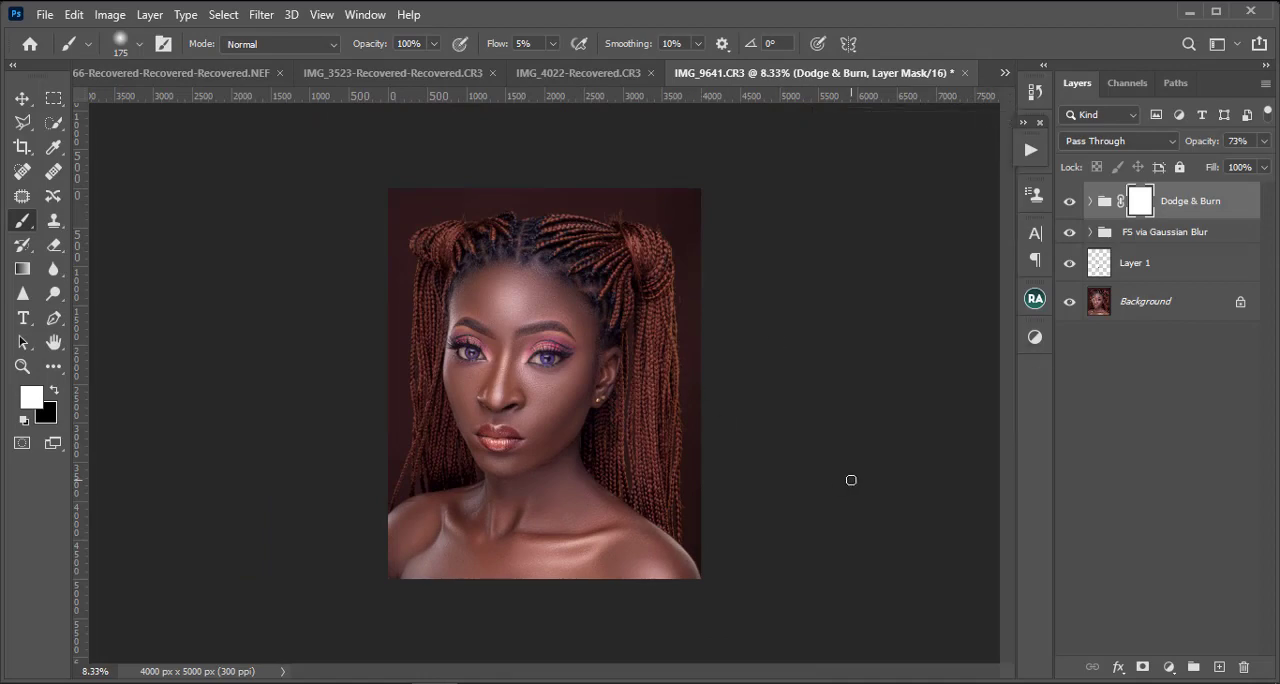
Step: Examine the skin detail on the face up close and against the full portrait
key(ctrl+plus)
key(ctrl+plus)
key(ctrl+plus)
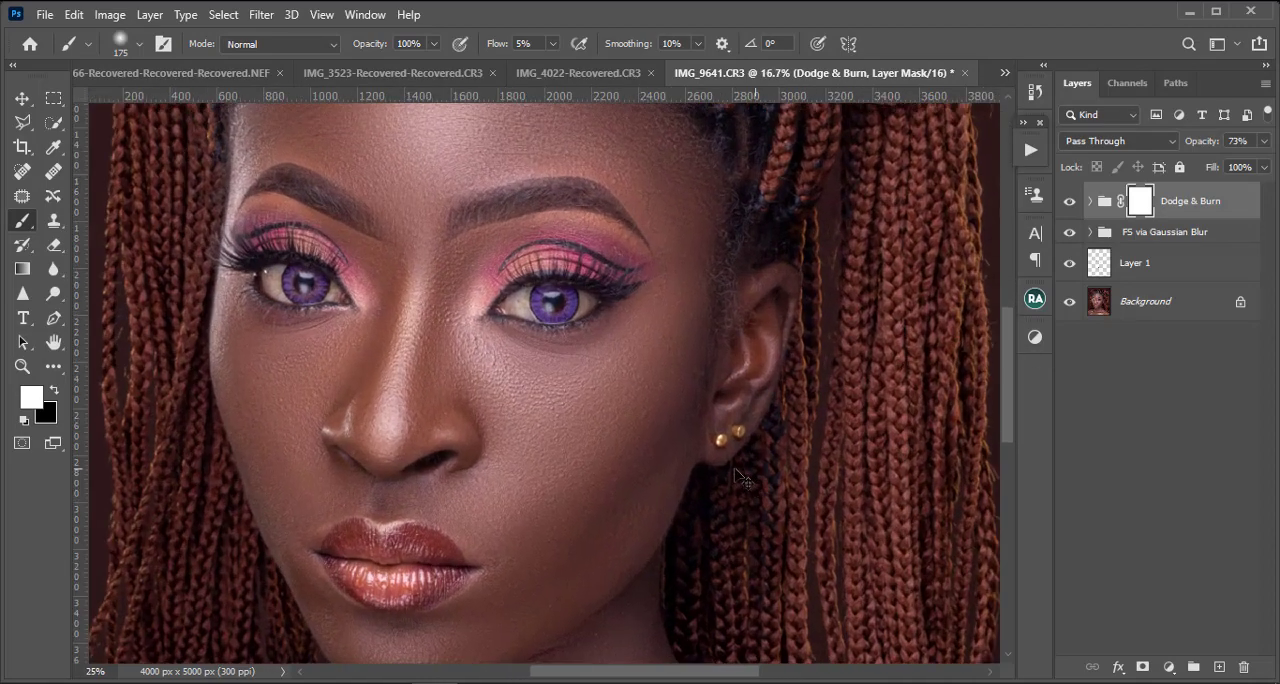
key(ctrl+minus)
key(ctrl+minus)
key(ctrl+minus)
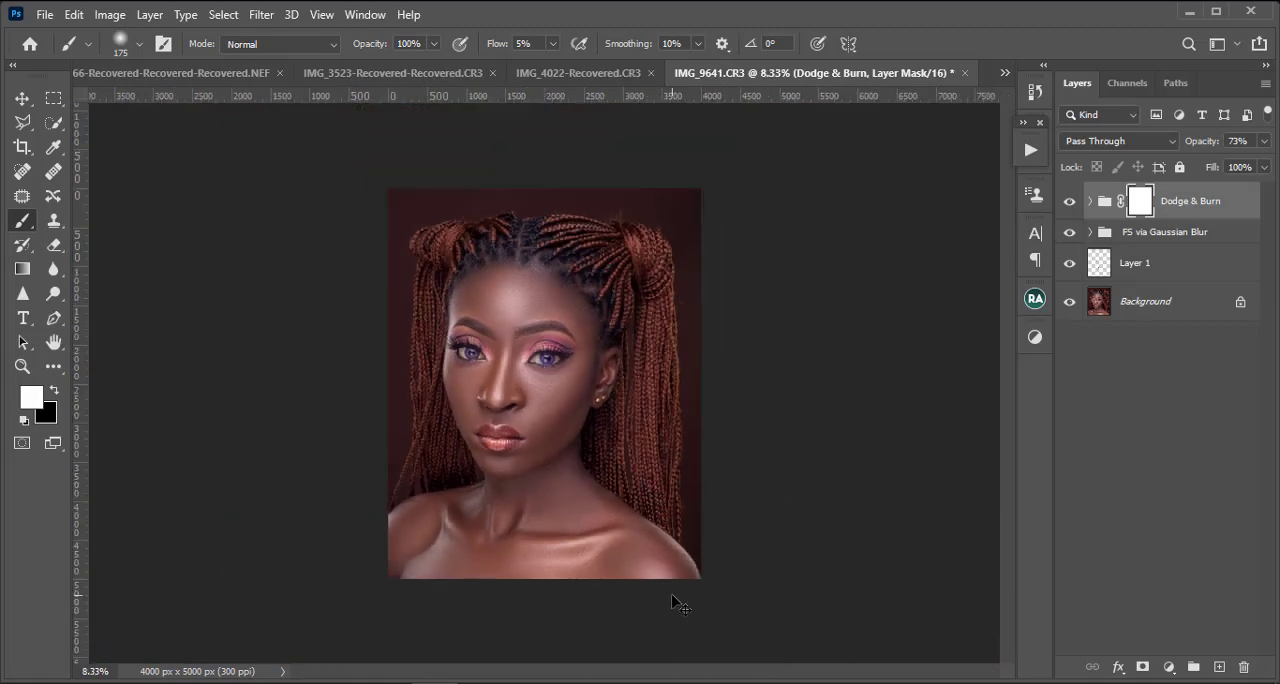
key(ctrl+plus)
key(ctrl+plus)
key(ctrl+plus)
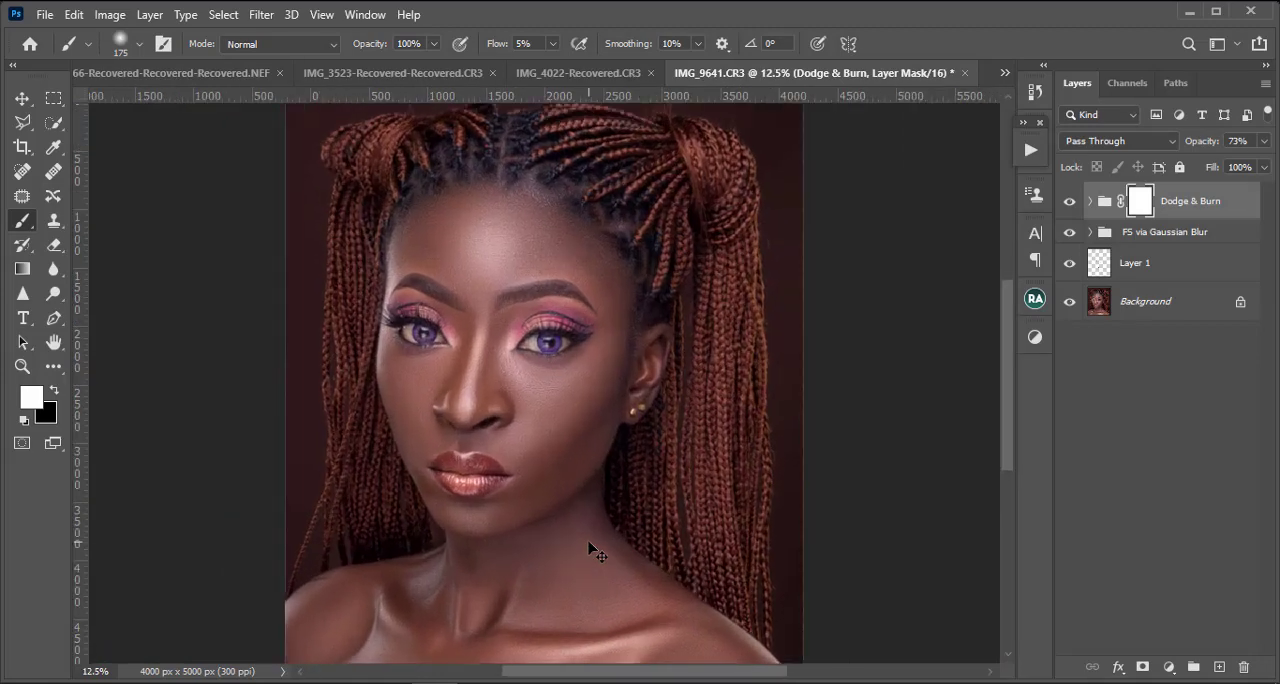
key(ctrl+minus)
key(ctrl+minus)
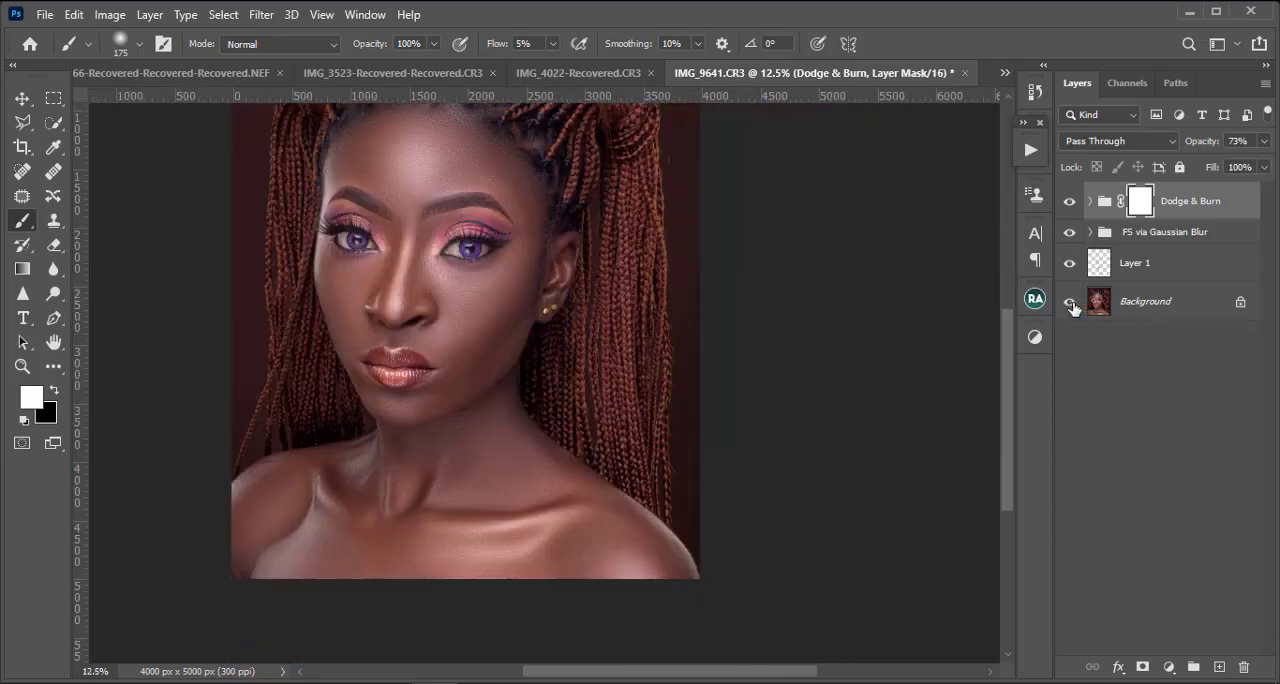
Step: Compare the whole retouched portrait with the original Background layer alone and examine it at several magnifications
key(ctrl+minus)
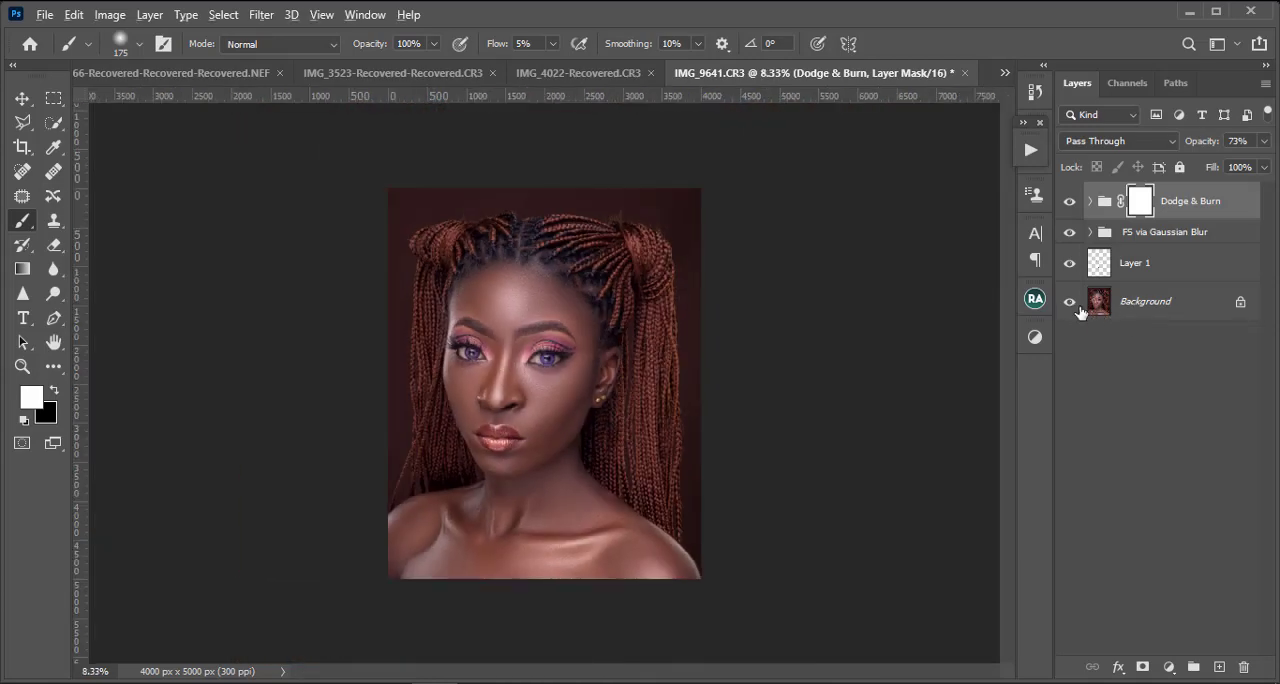
alt+click(1071, 305)
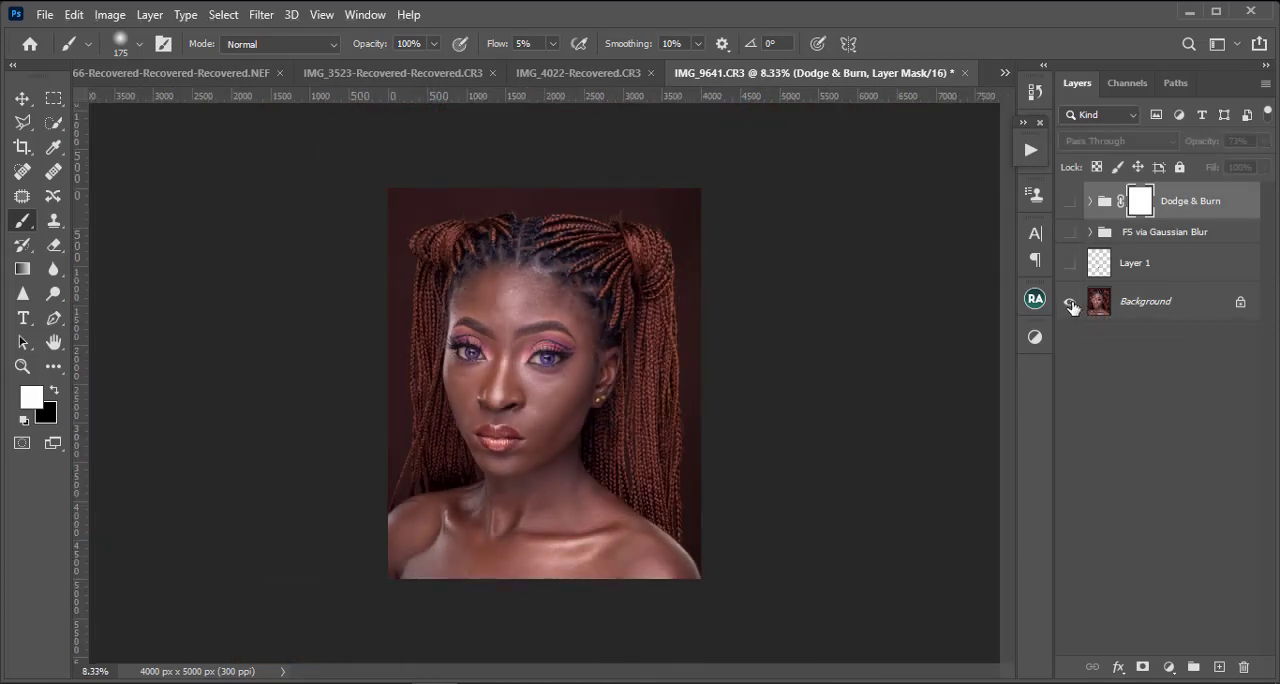
alt+click(1071, 305)
alt+click(1071, 305)
alt+click(1071, 305)
alt+click(1071, 305)
alt+click(1071, 305)
alt+click(1071, 305)
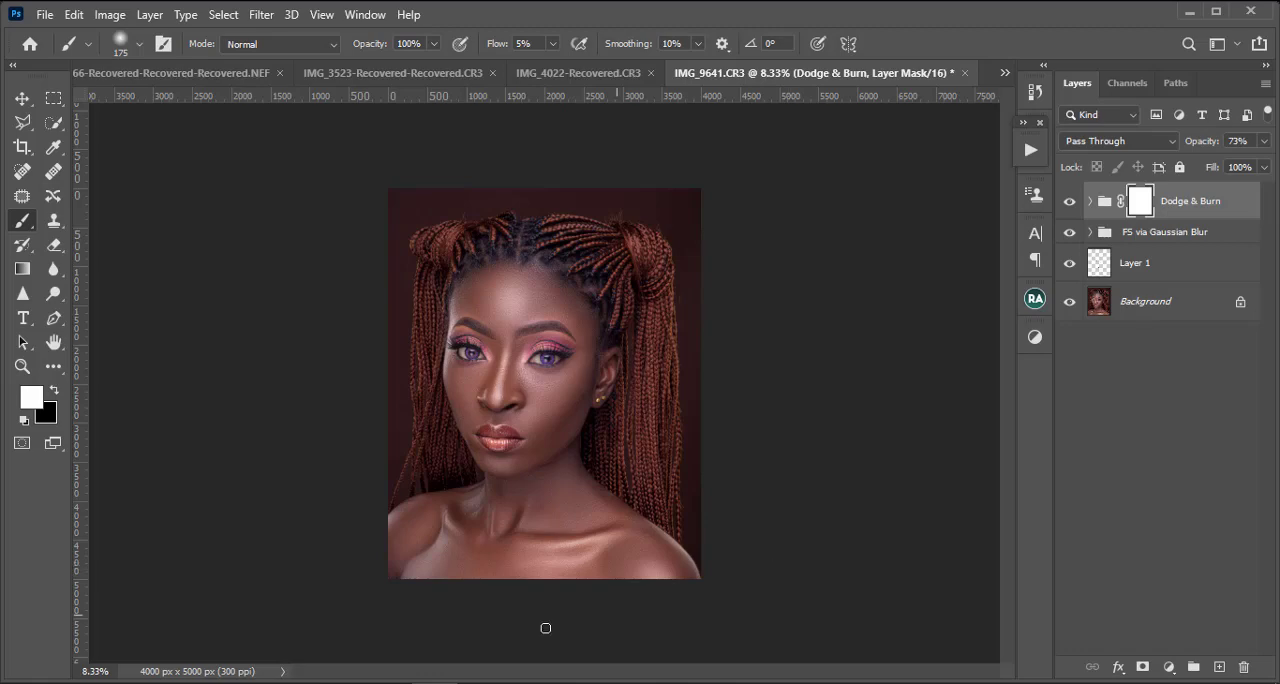
key(ctrl+minus)
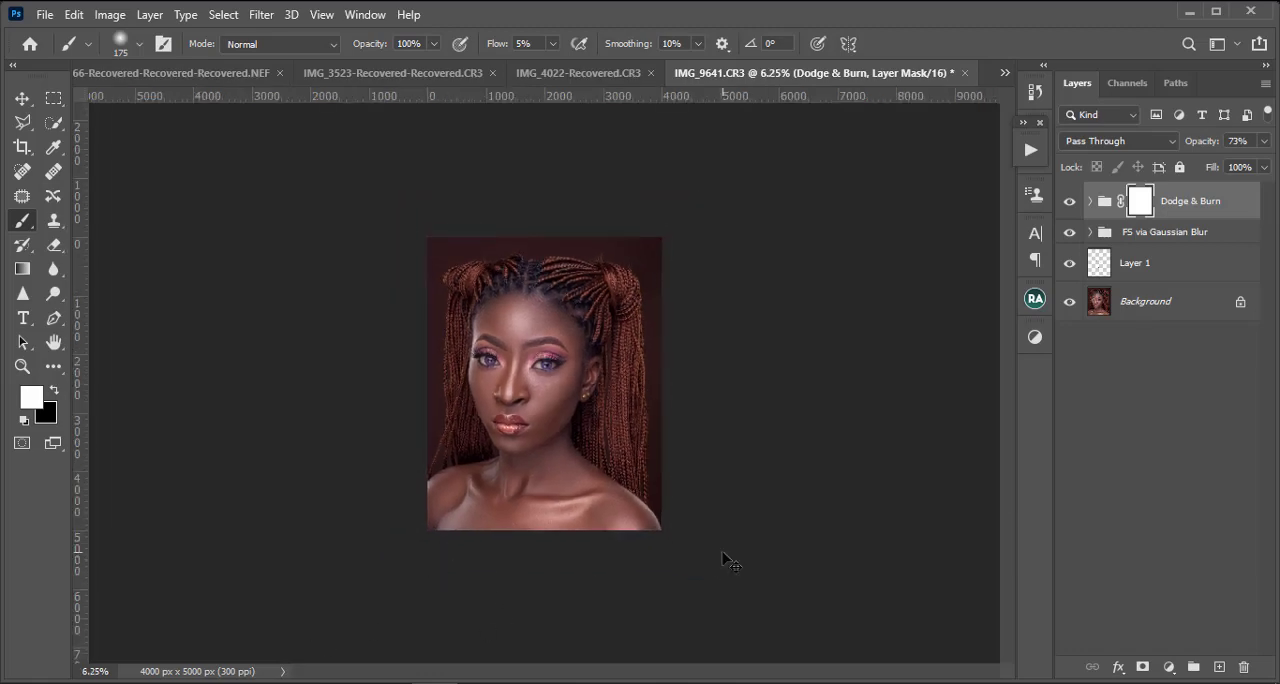
key(ctrl+plus)
key(ctrl+plus)
key(ctrl+plus)
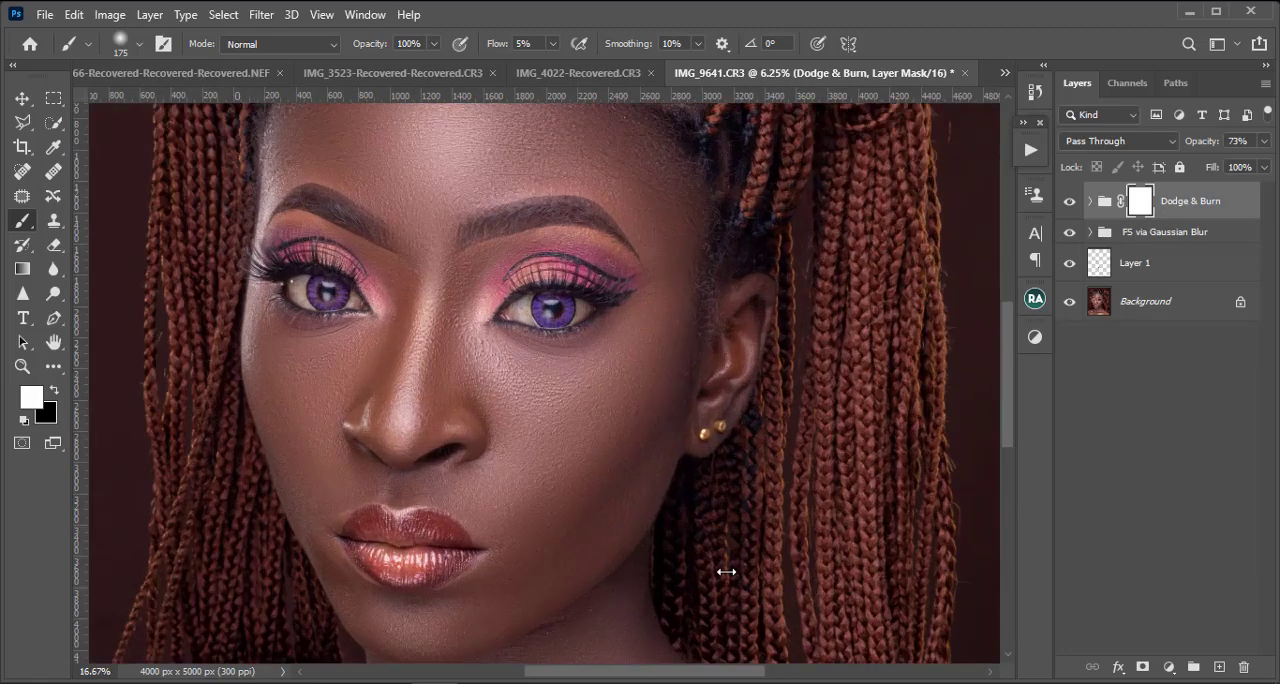
key(ctrl+minus)
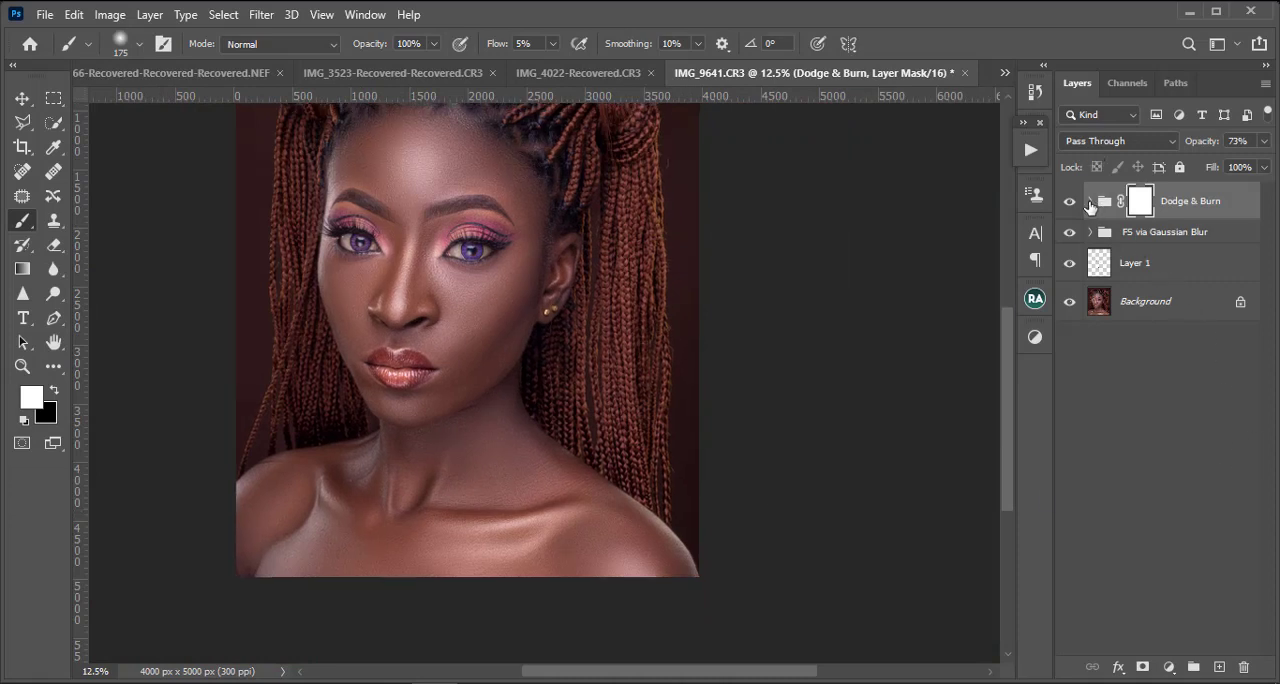
key(ctrl+minus)
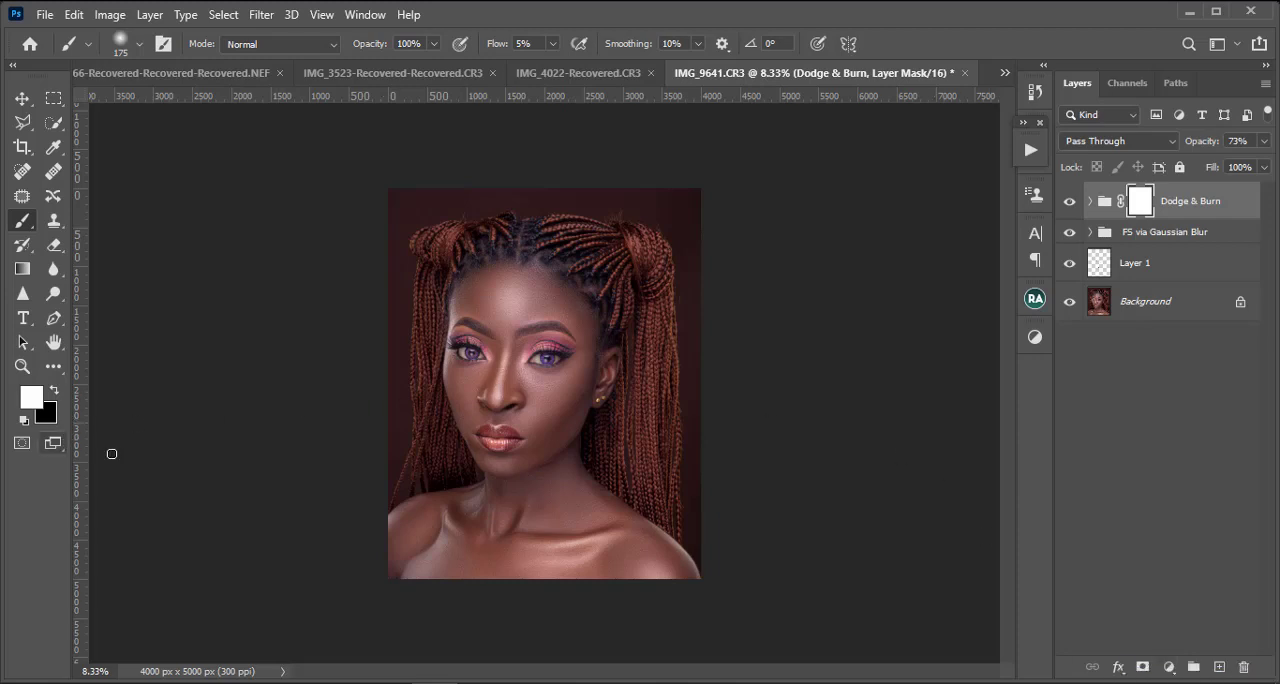
Step: Select the Background layer and sample a light pinkish skin tone from the face as the foreground color
key(ctrl+plus)
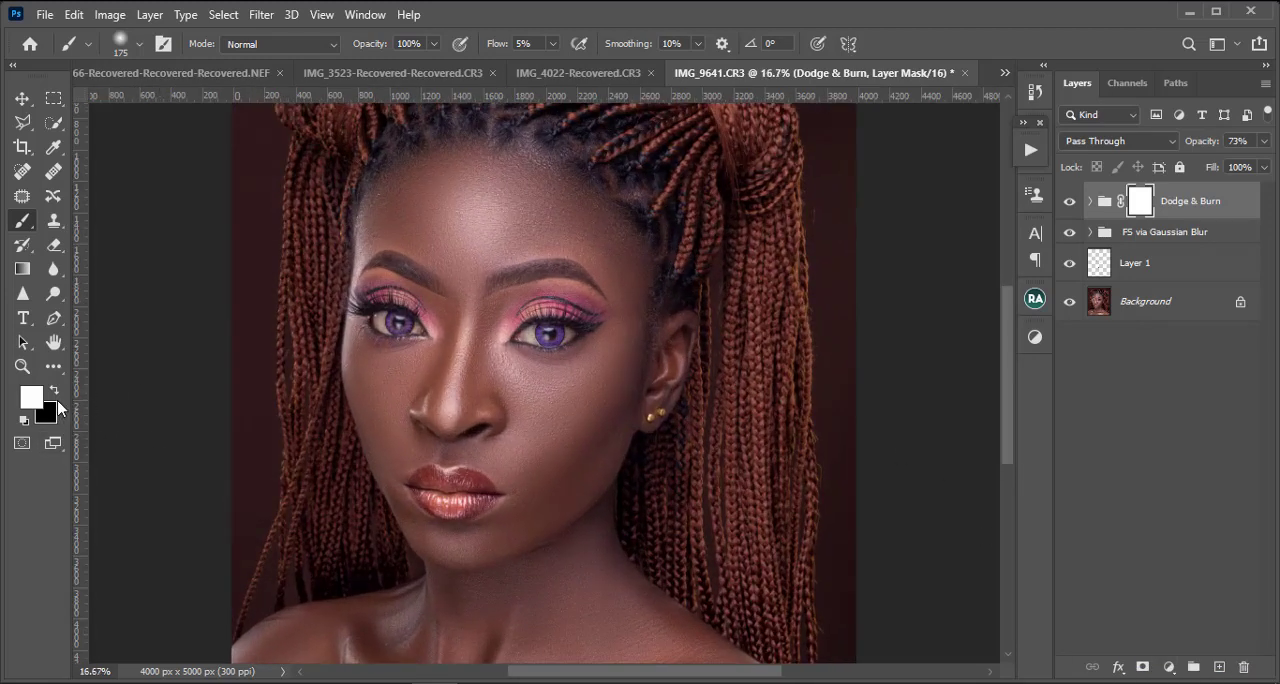
click(1160, 305)
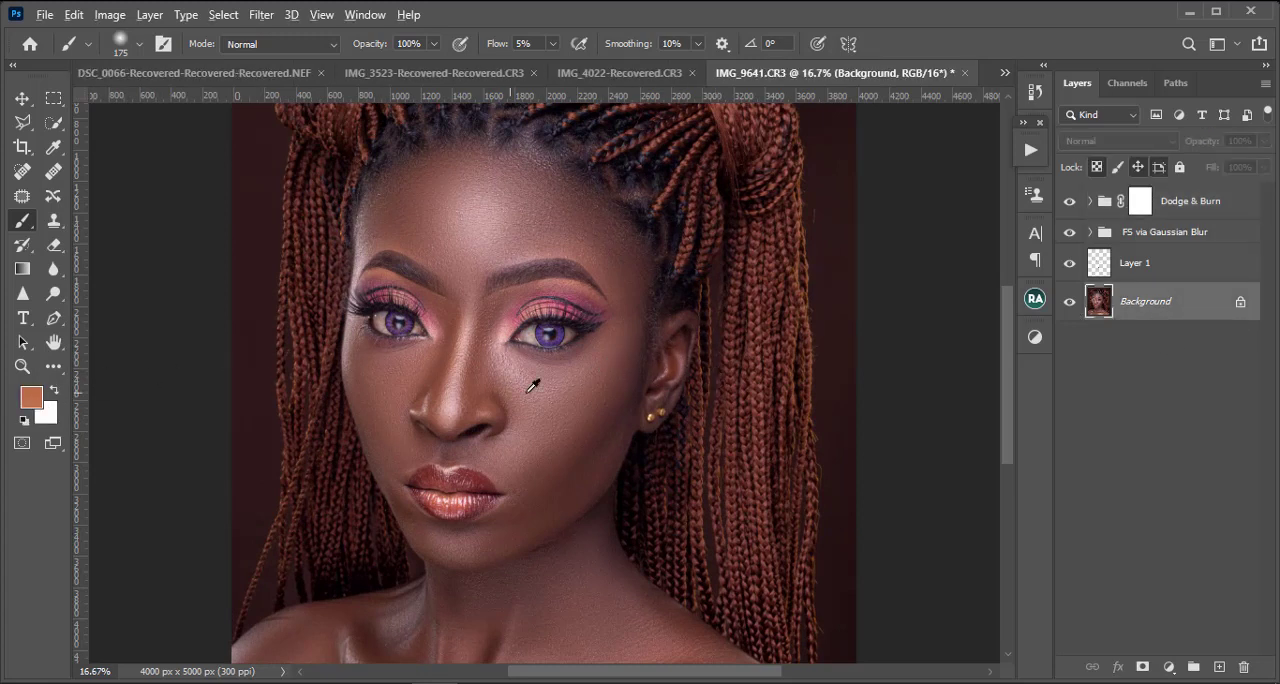
alt+click(410, 372)
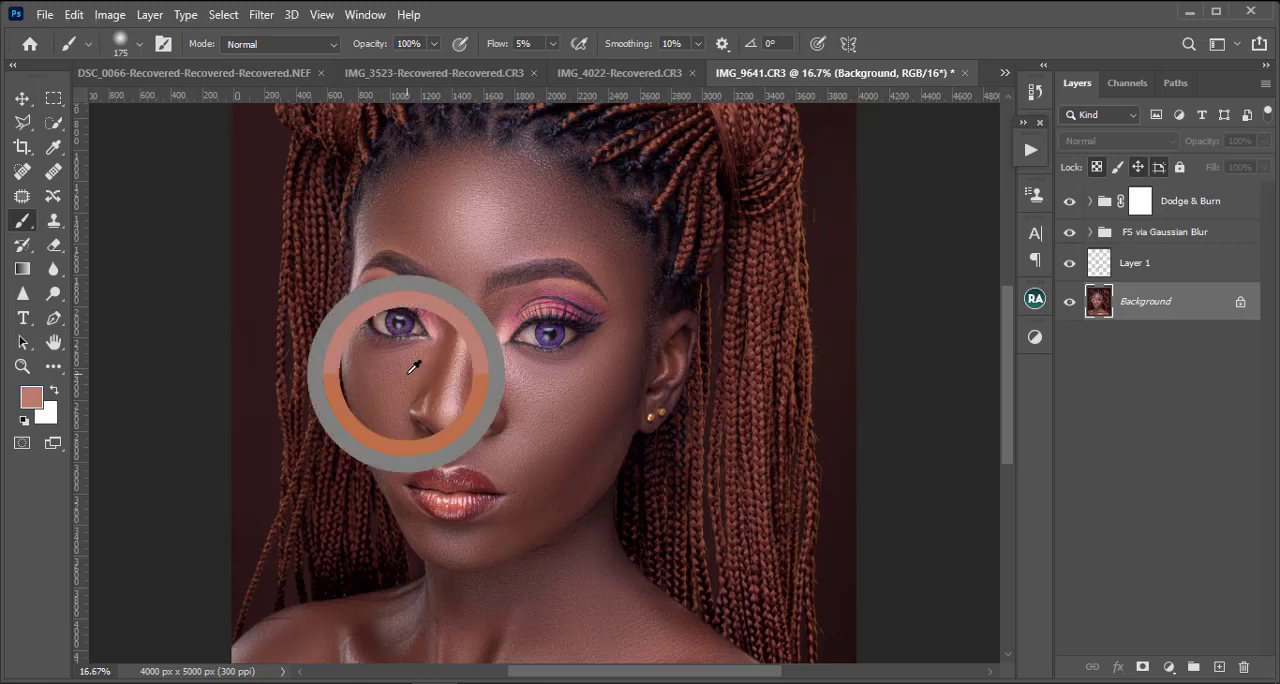
mouse_move(412, 368)
mouse_down()
mouse_move(460, 251)
mouse_move(449, 241)
mouse_up()
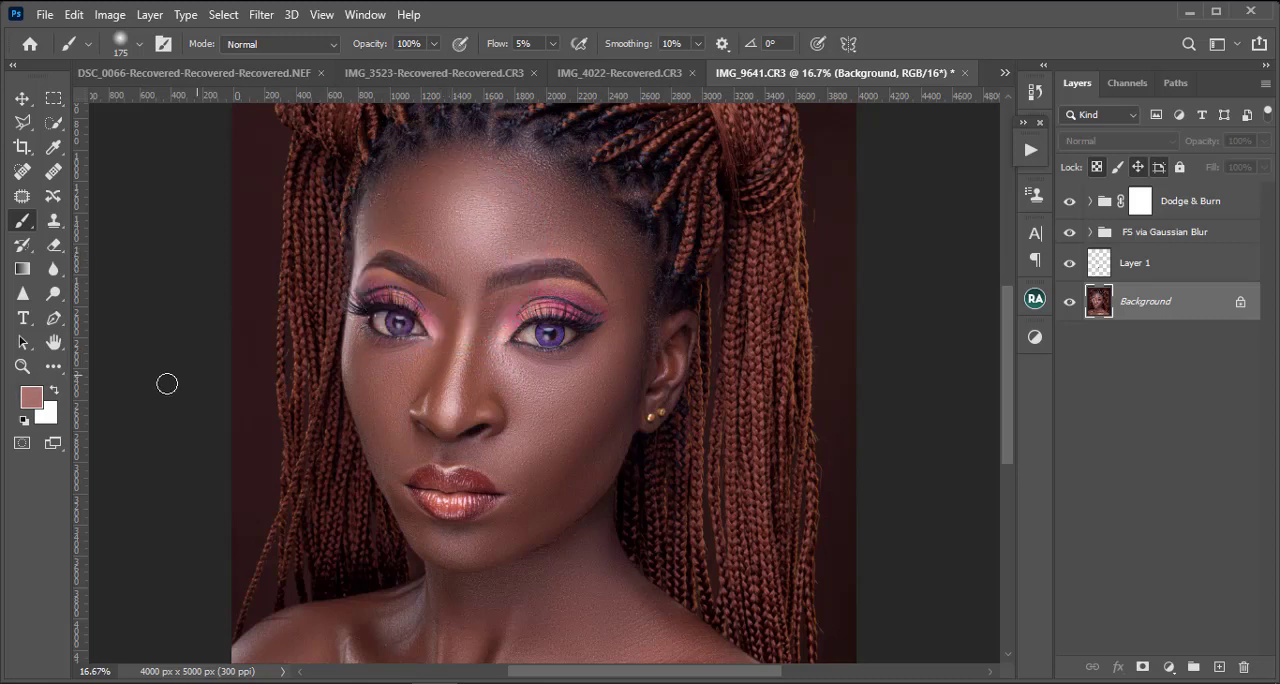
Step: Set the background color to the darker skin tone 7c5147, sampled between the nose bridge and the eye
click(53, 416)
click(508, 320)
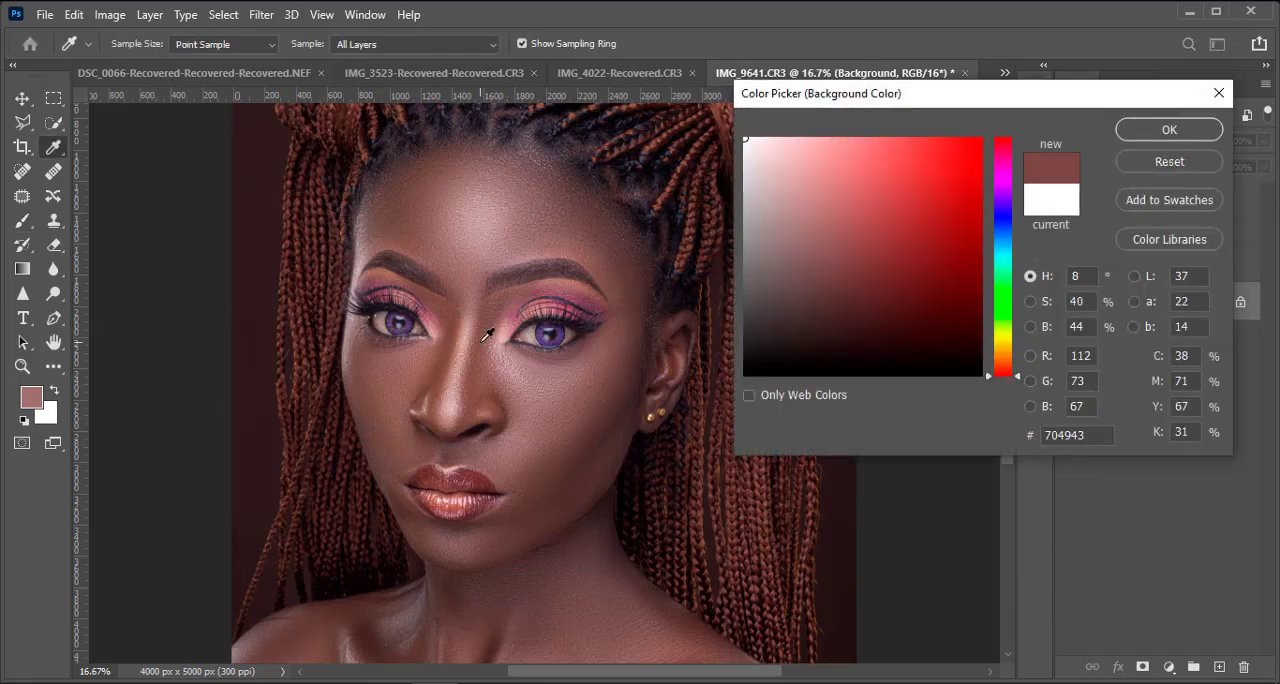
click(486, 336)
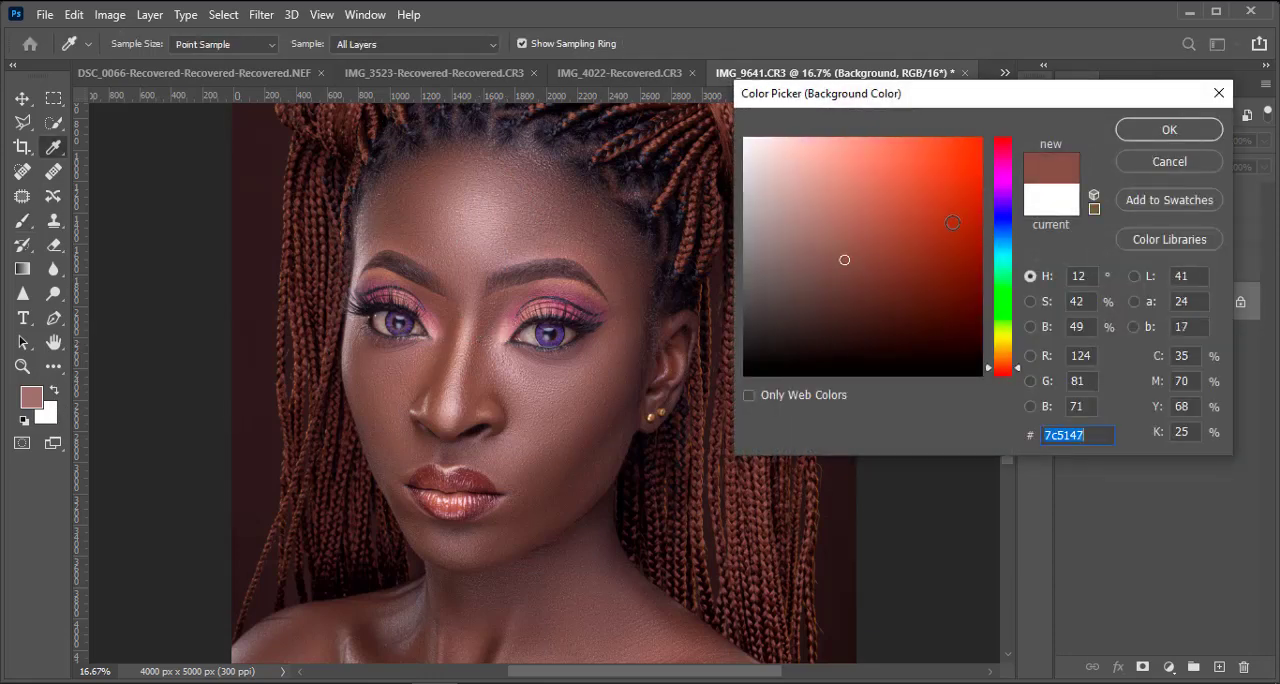
click(1165, 132)
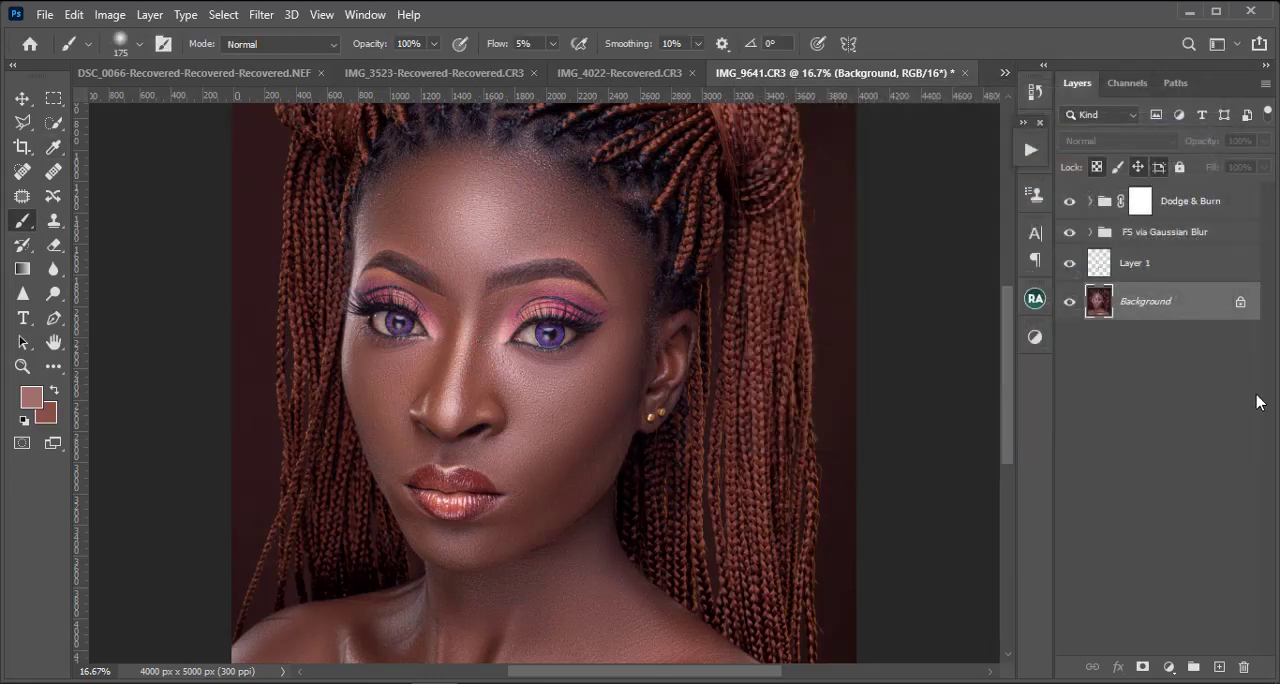
Step: Add a Gradient Map adjustment layer from the two sampled skin tones and place it above the Dodge & Burn group
click(1168, 667)
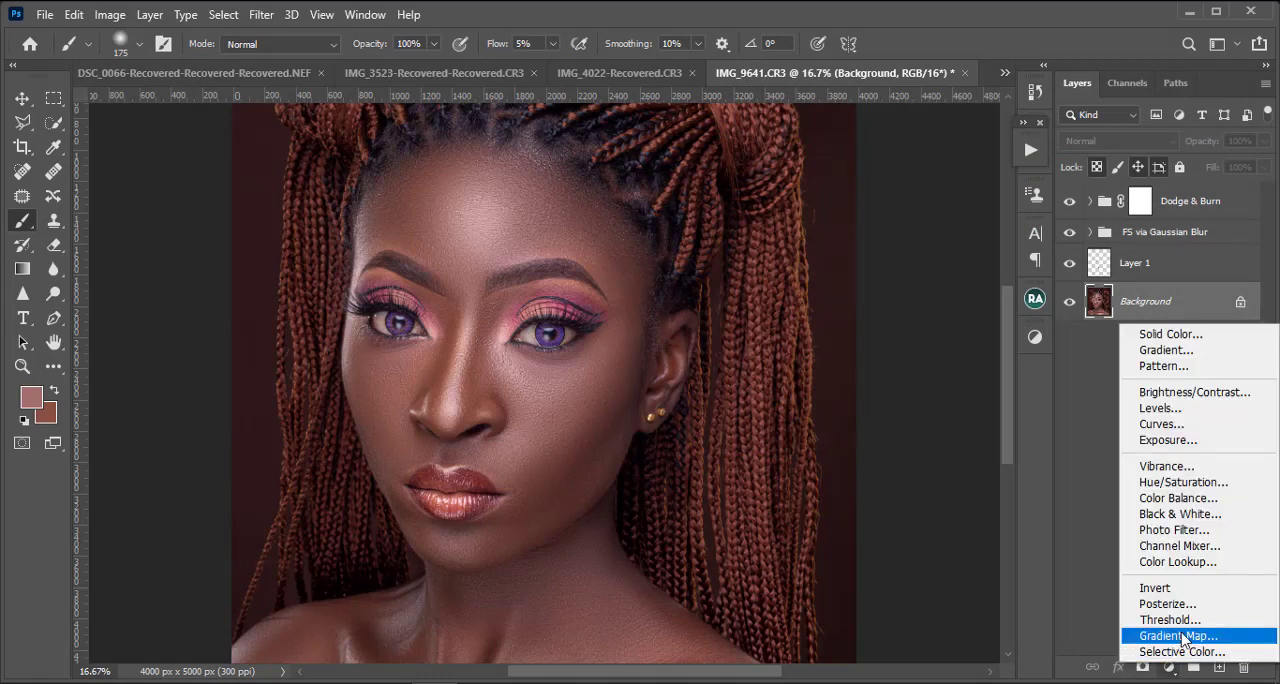
click(1178, 636)
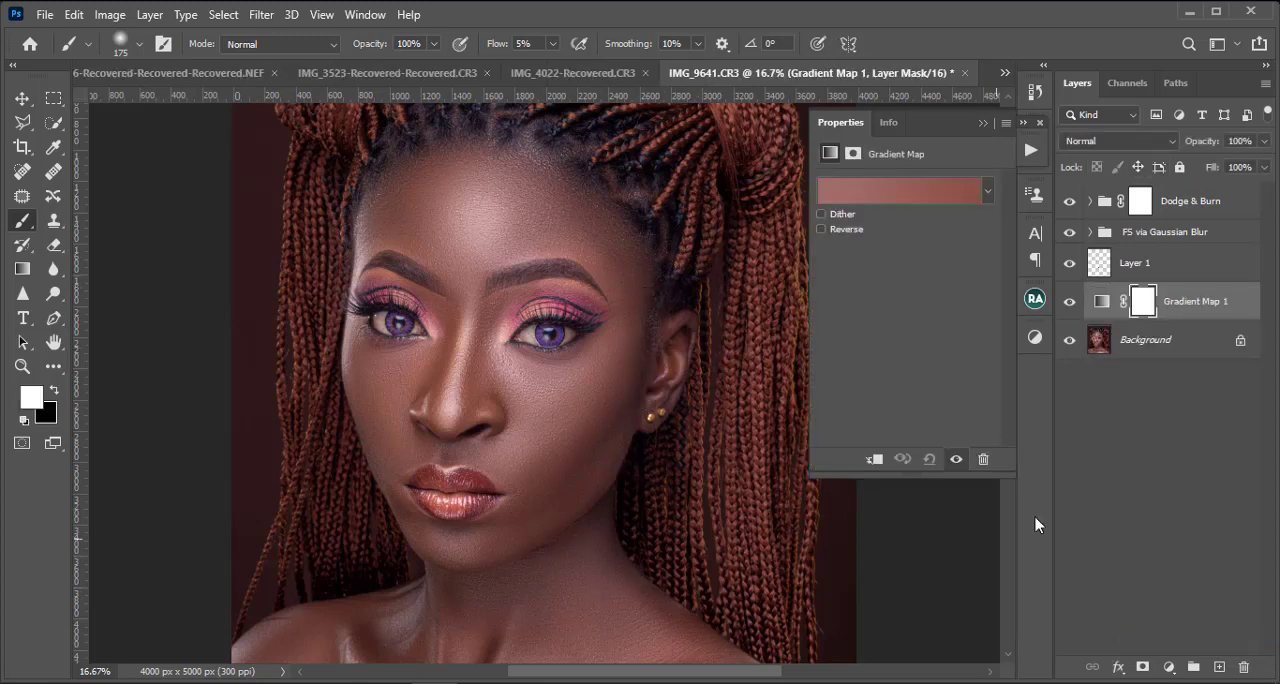
mouse_move(1216, 314)
mouse_down()
mouse_move(1216, 176)
mouse_move(1213, 210)
mouse_up()
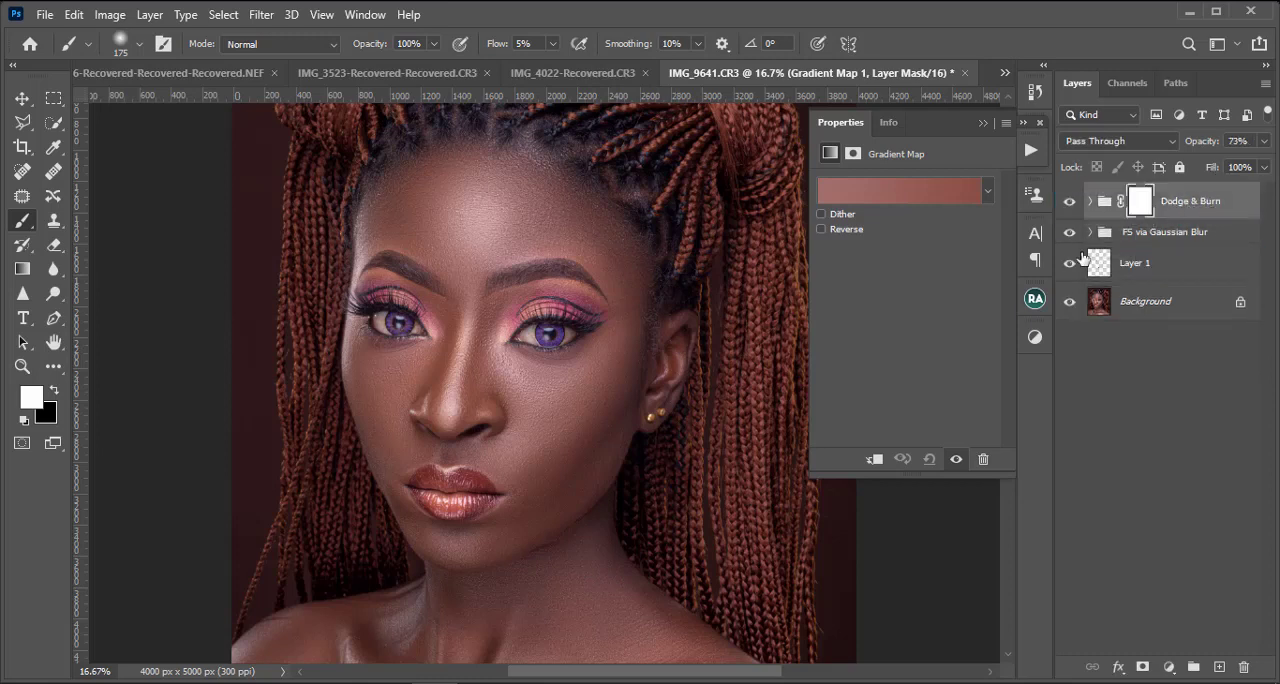
key(ctrl+minus)
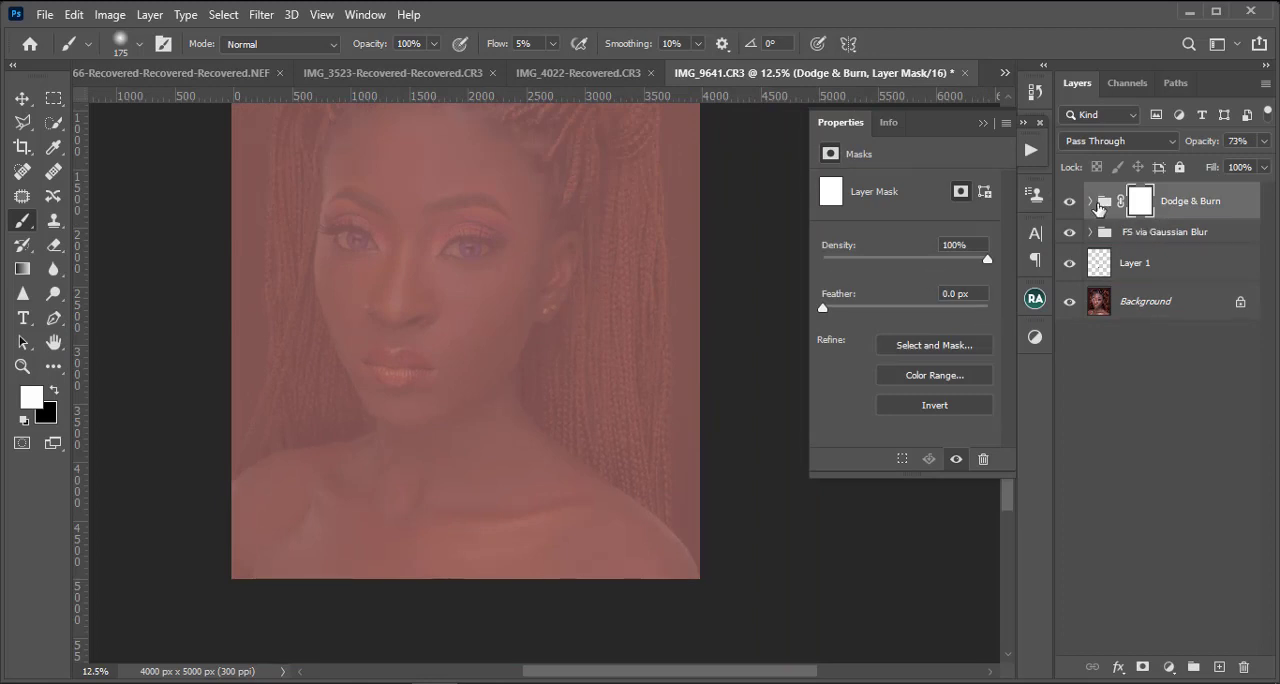
click(1090, 201)
drag(1252, 252, 1229, 186)
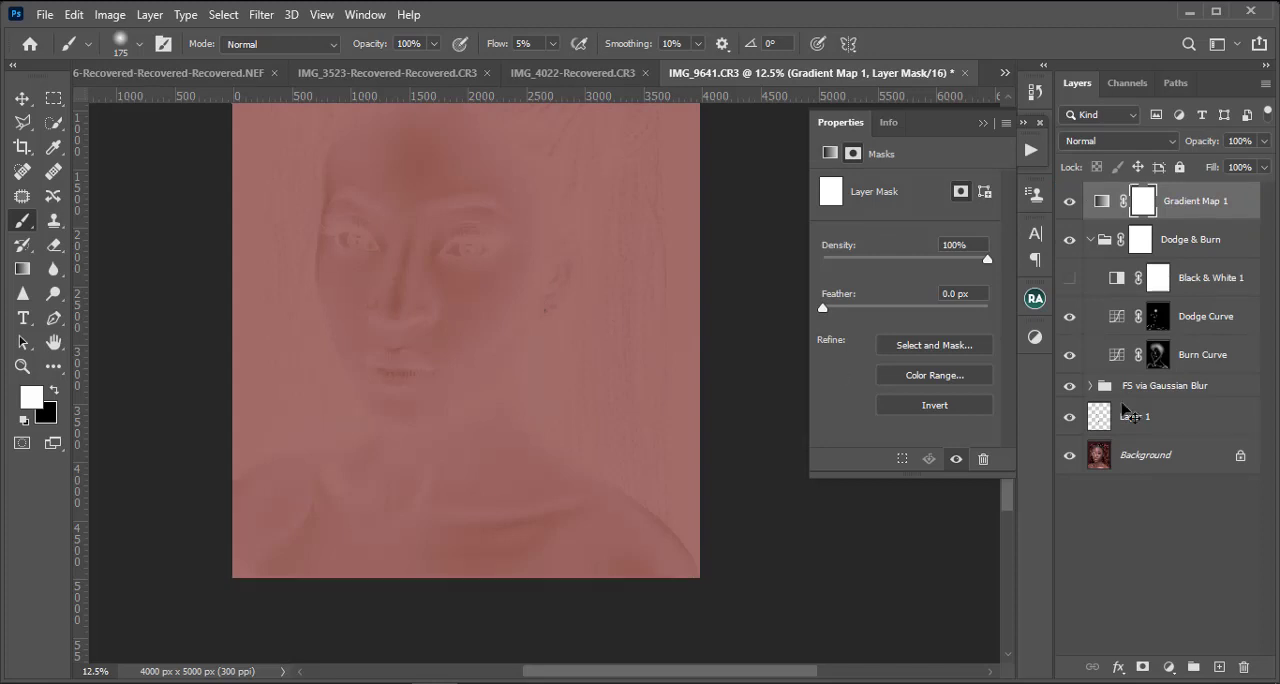
Step: Reverse the gradient map's colors and set the layer's blend mode to Soft Light
key(ctrl+minus)
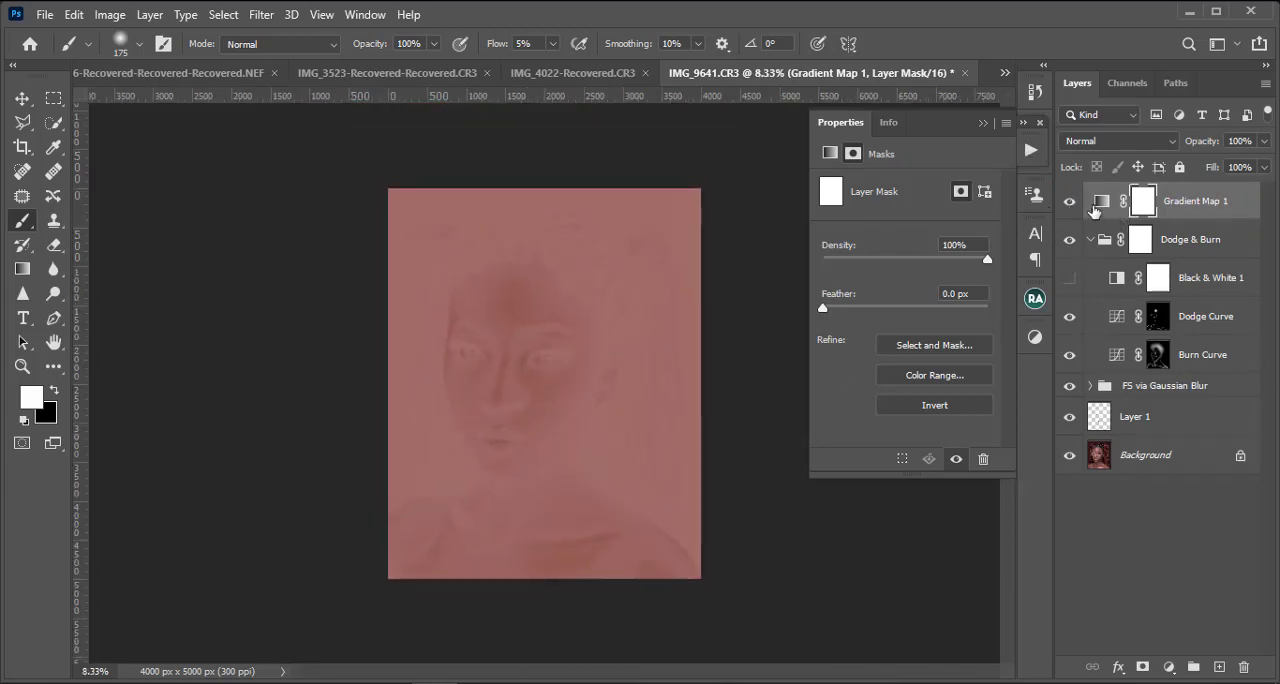
click(1099, 202)
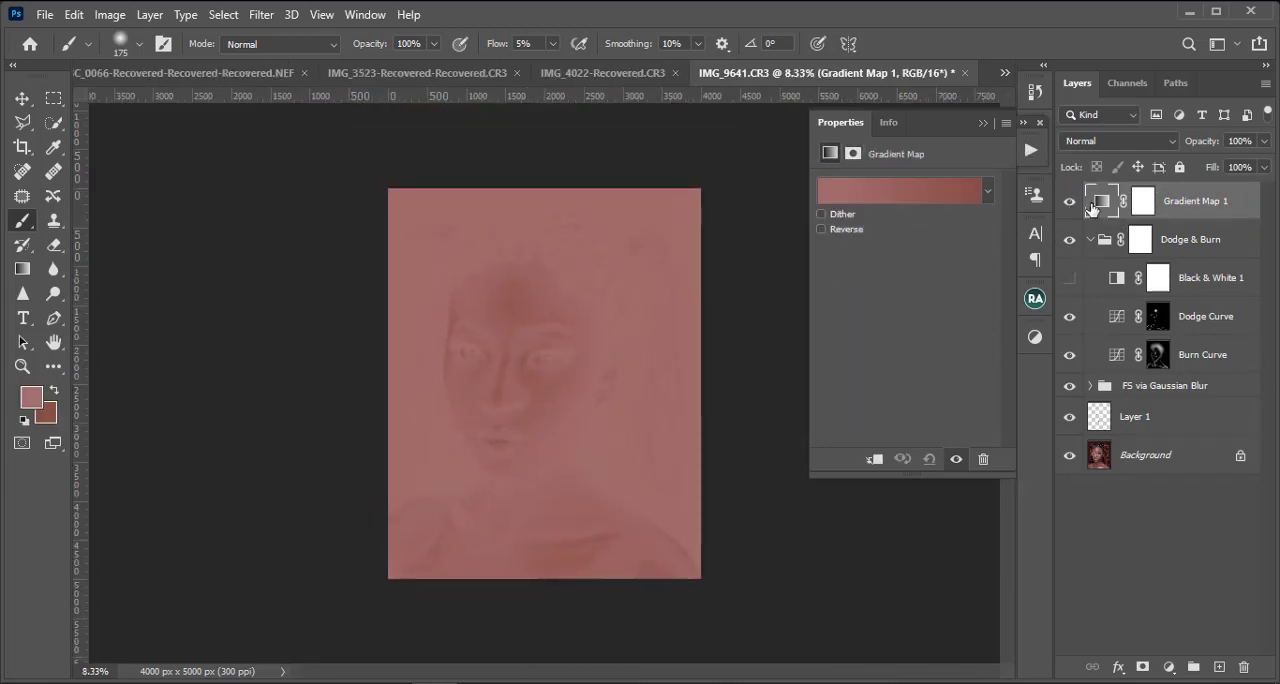
click(836, 216)
click(837, 230)
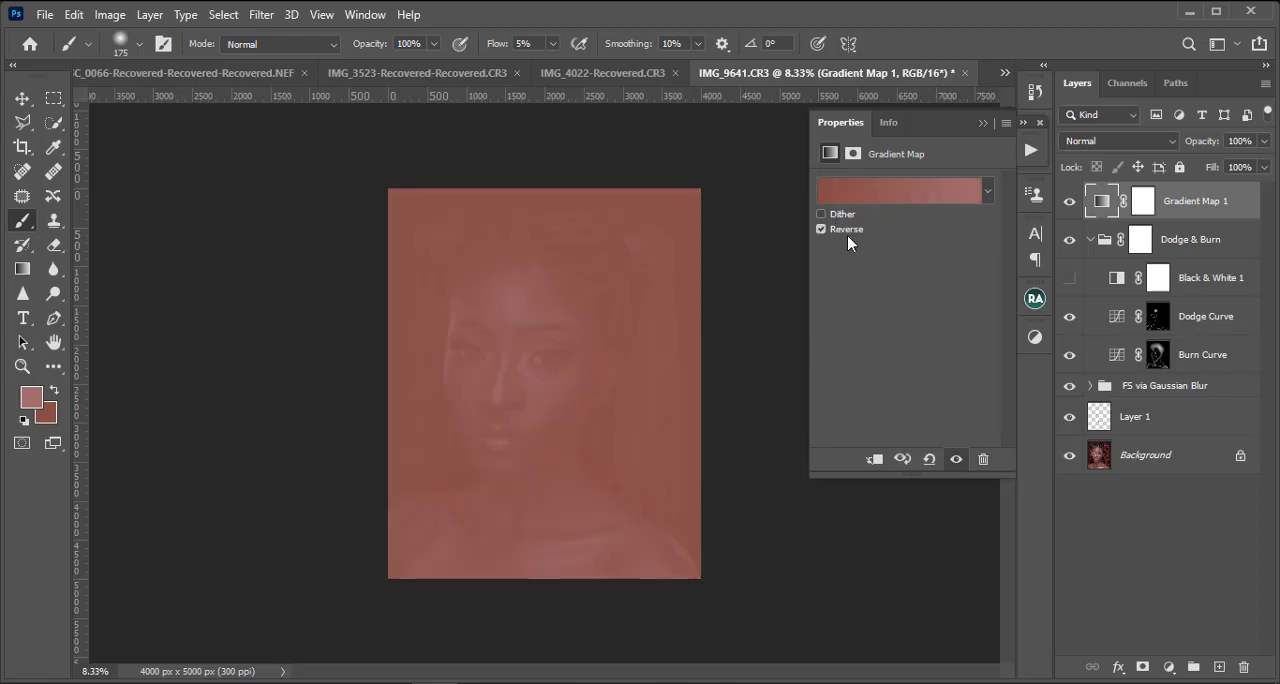
click(847, 234)
click(847, 234)
click(1109, 145)
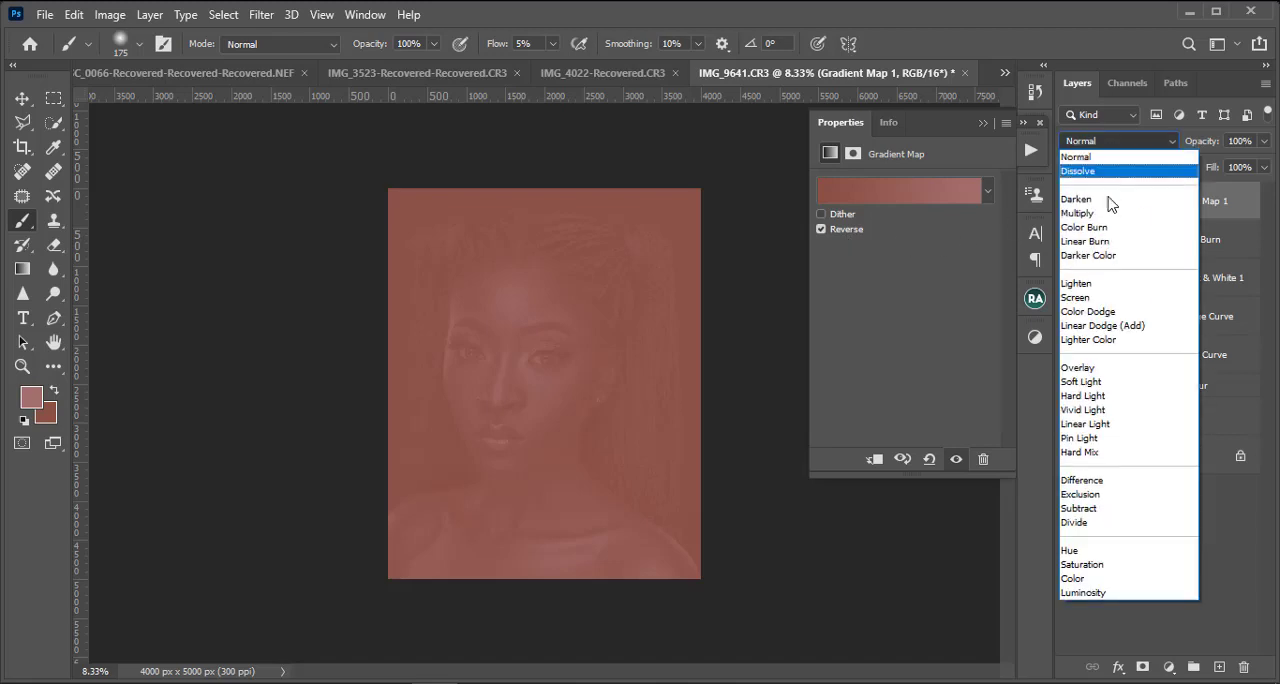
click(1091, 383)
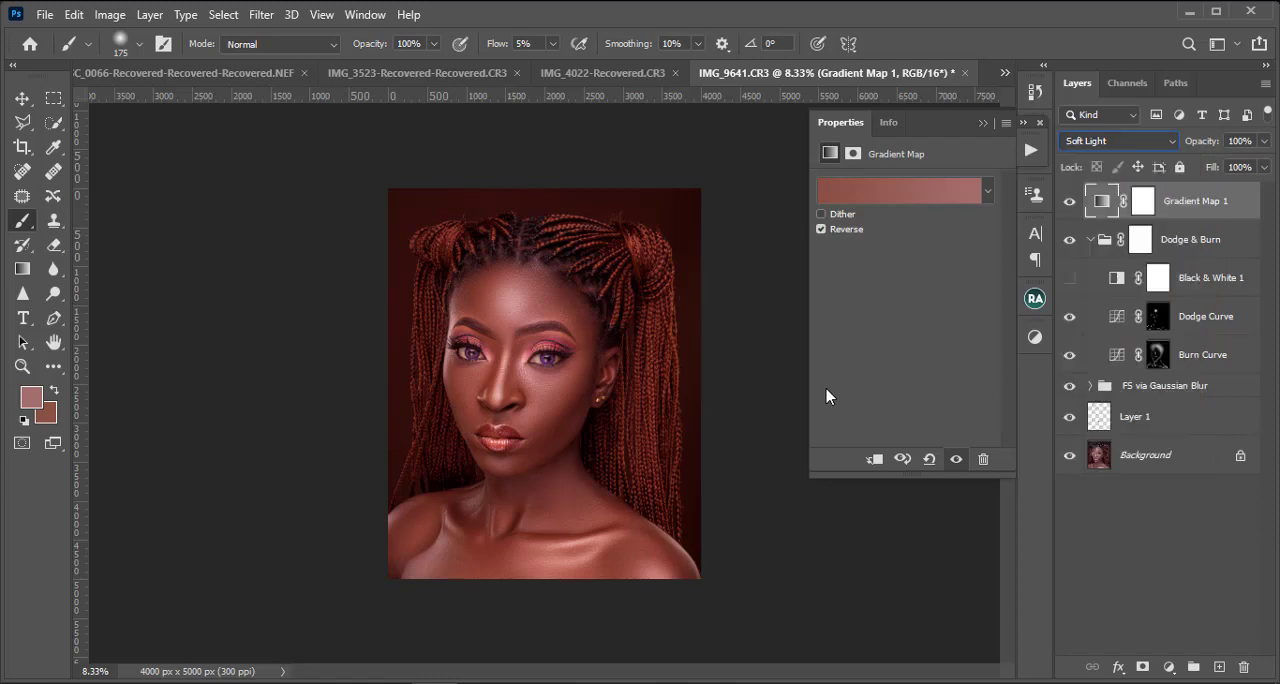
Step: Examine the skin toning at different magnifications and set the gradient map layer's opacity to 45%
key(ctrl+plus)
key(ctrl+minus)
key(ctrl+plus)
key(ctrl+plus)
key(ctrl+minus)
key(ctrl+minus)
click(1262, 142)
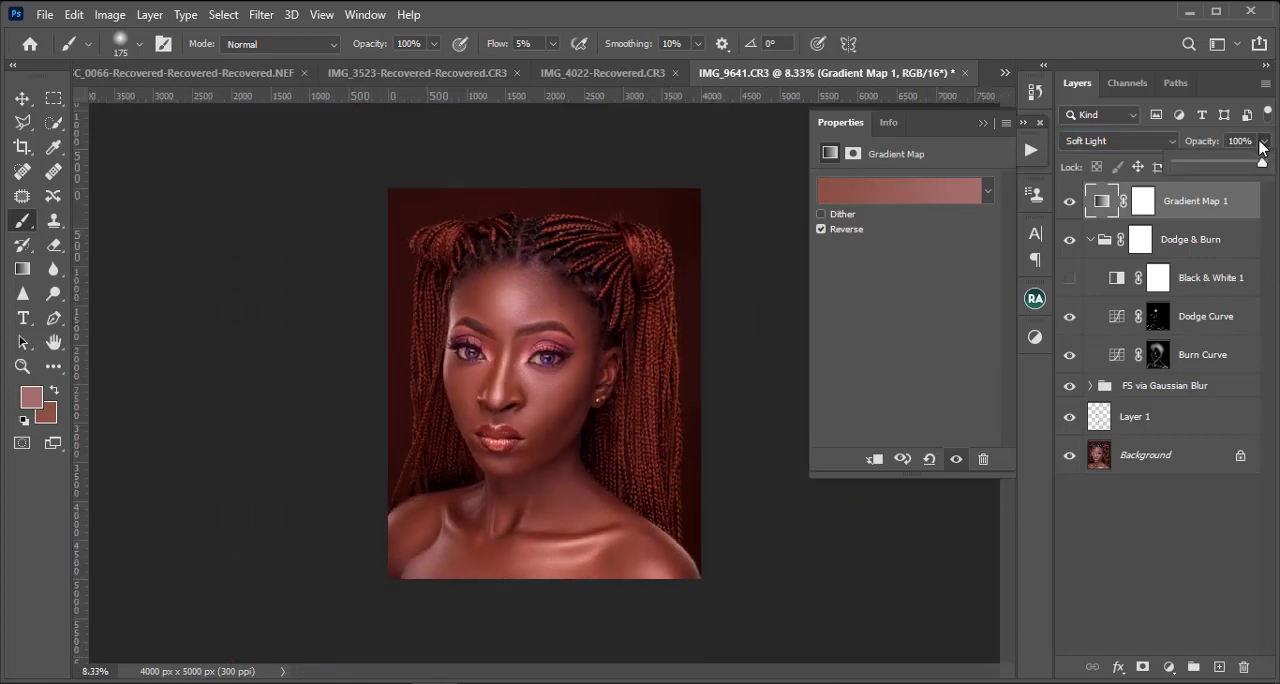
drag(1261, 170, 1218, 174)
click(1058, 204)
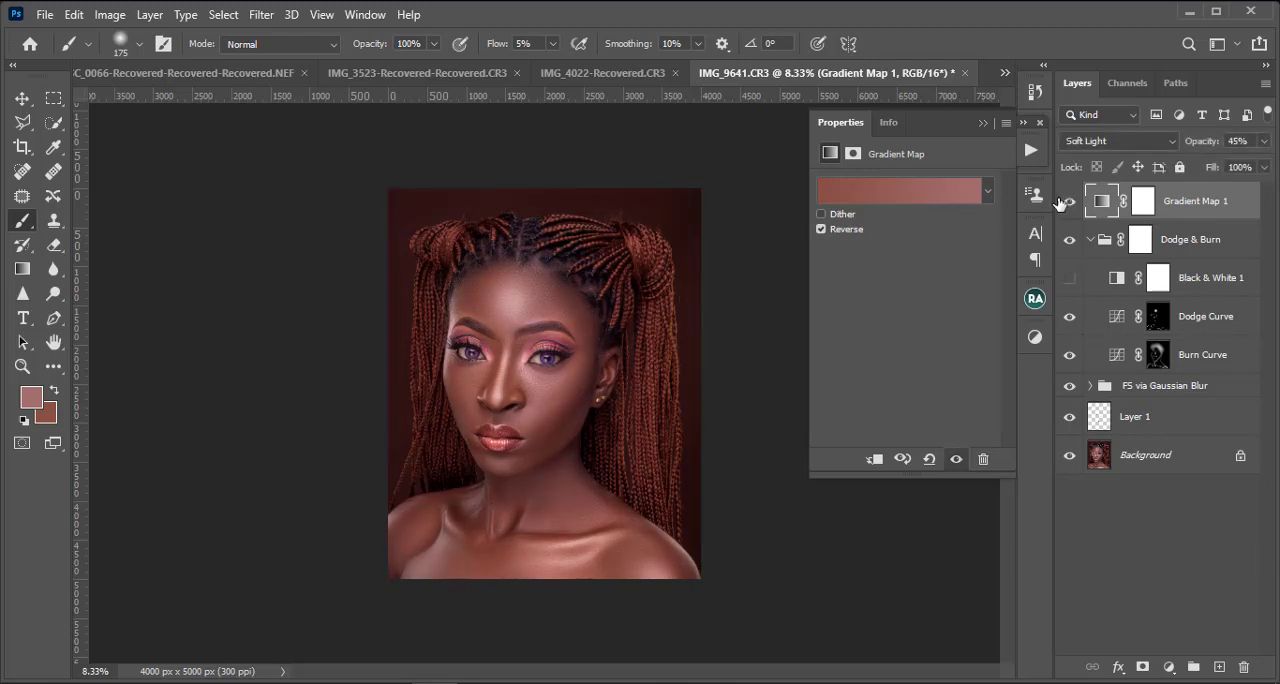
Step: Invert the Gradient Map 1 mask to black and lightly brush white on the face with a size 400 brush at 5% flow
click(1143, 204)
key(ctrl+i)
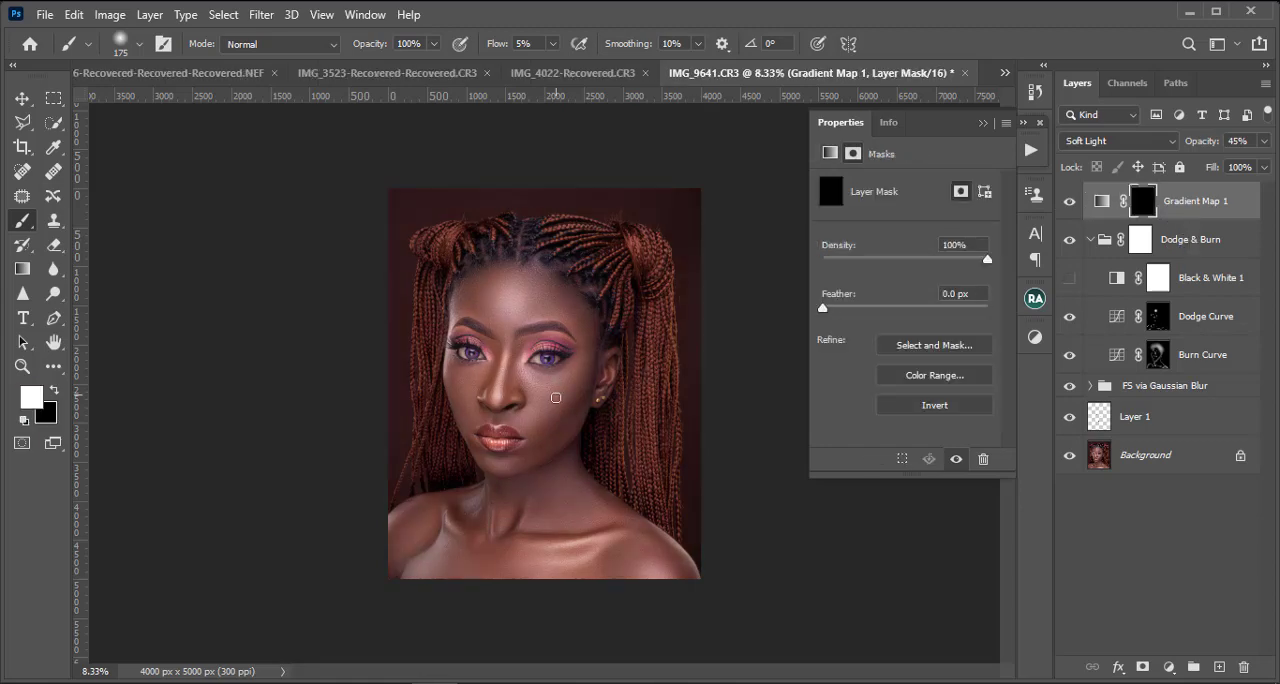
key(ctrl+plus)
key(ctrl+plus)
key(ctrl+minus)
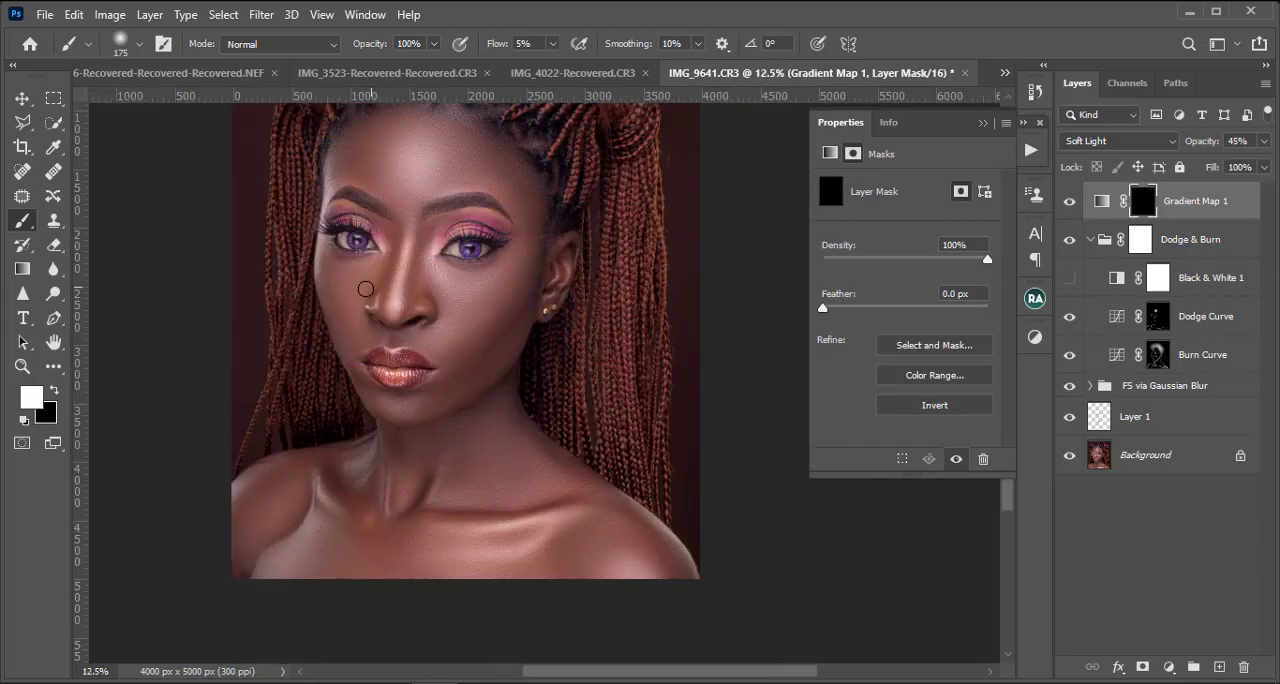
key(bracketright)
key(bracketright)
key(bracketright)
scroll(370, 230, up, 2)
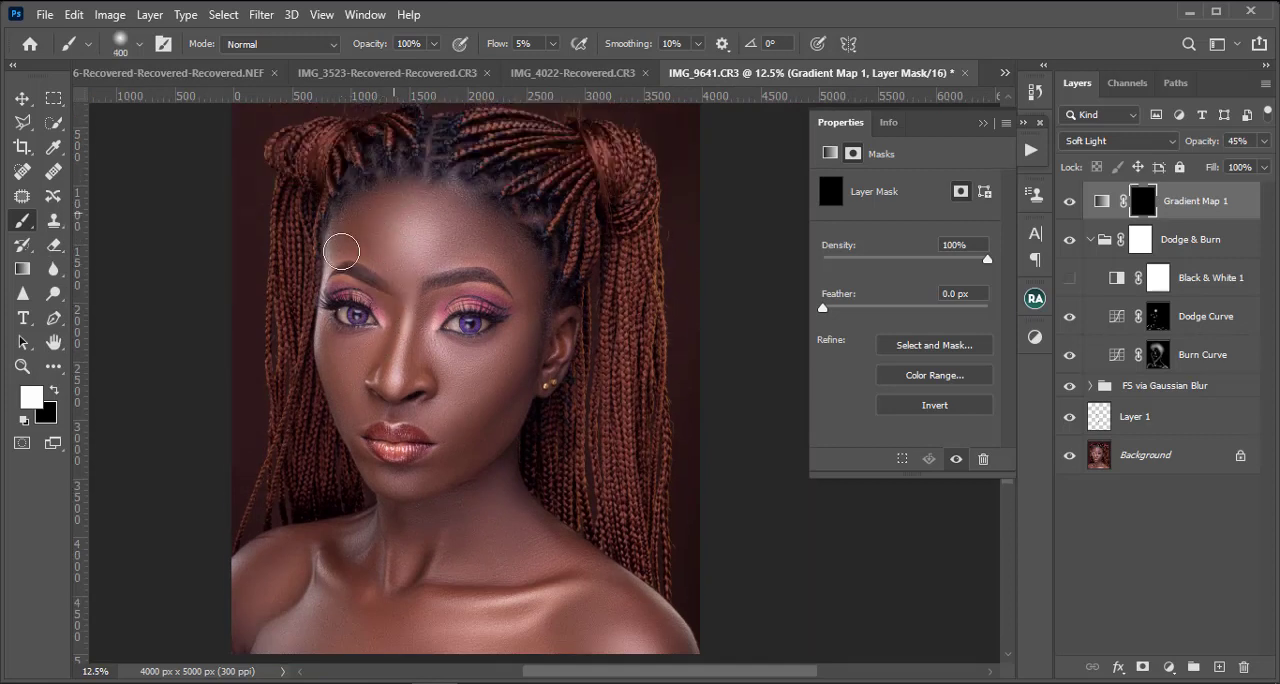
Step: Set the brush flow to 100% and paint the gradient map mask white over the face skin with a size 500 brush
click(552, 46)
drag(562, 67, 753, 68)
key(bracketright)
mouse_move(367, 259)
mouse_down()
mouse_move(360, 244)
mouse_move(412, 253)
mouse_up()
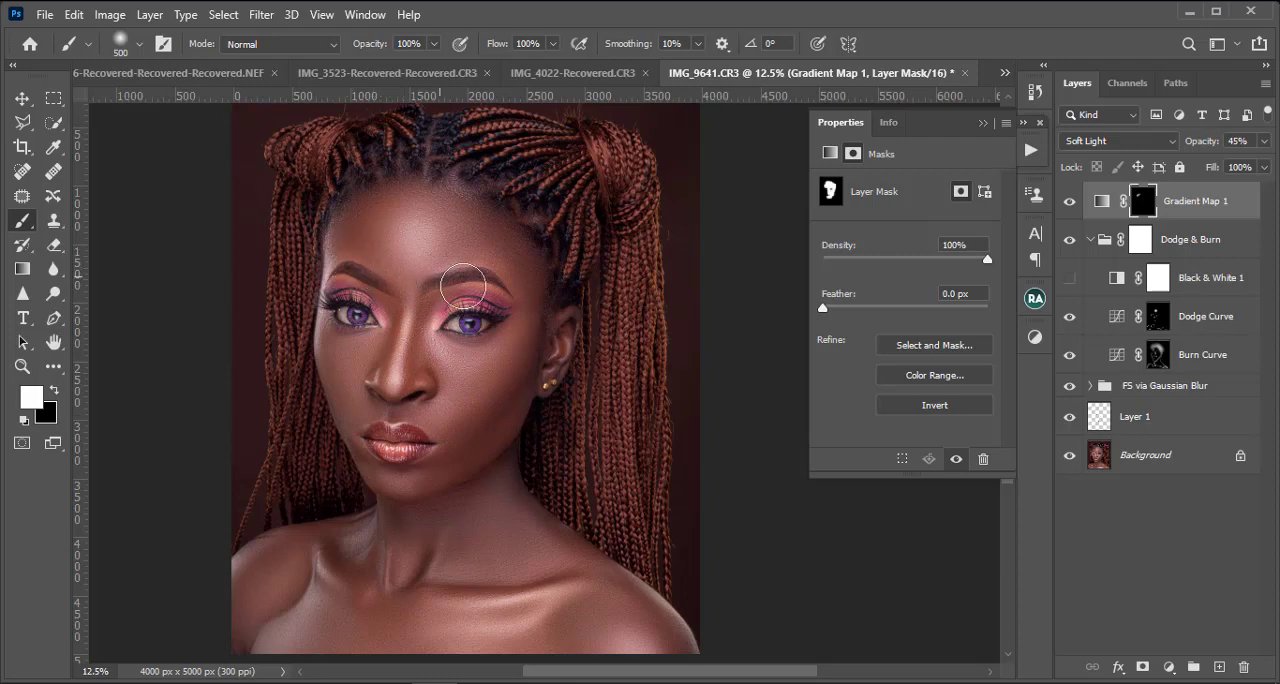
Step: Paint the toning into the skin beneath both eyes and across the nose bridge with a size 250 brush
key(ctrl+plus)
key(ctrl+plus)
key(bracketleft)
key(bracketleft)
key(bracketleft)
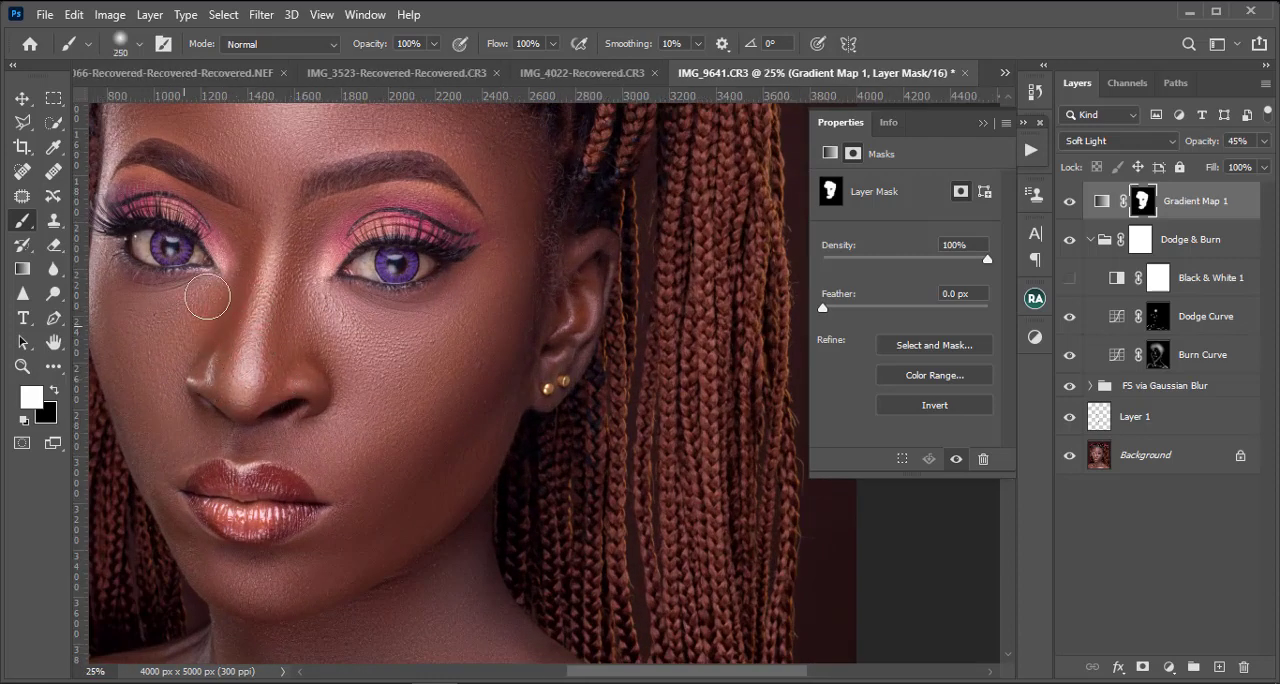
drag(169, 311, 340, 285)
key(bracketleft)
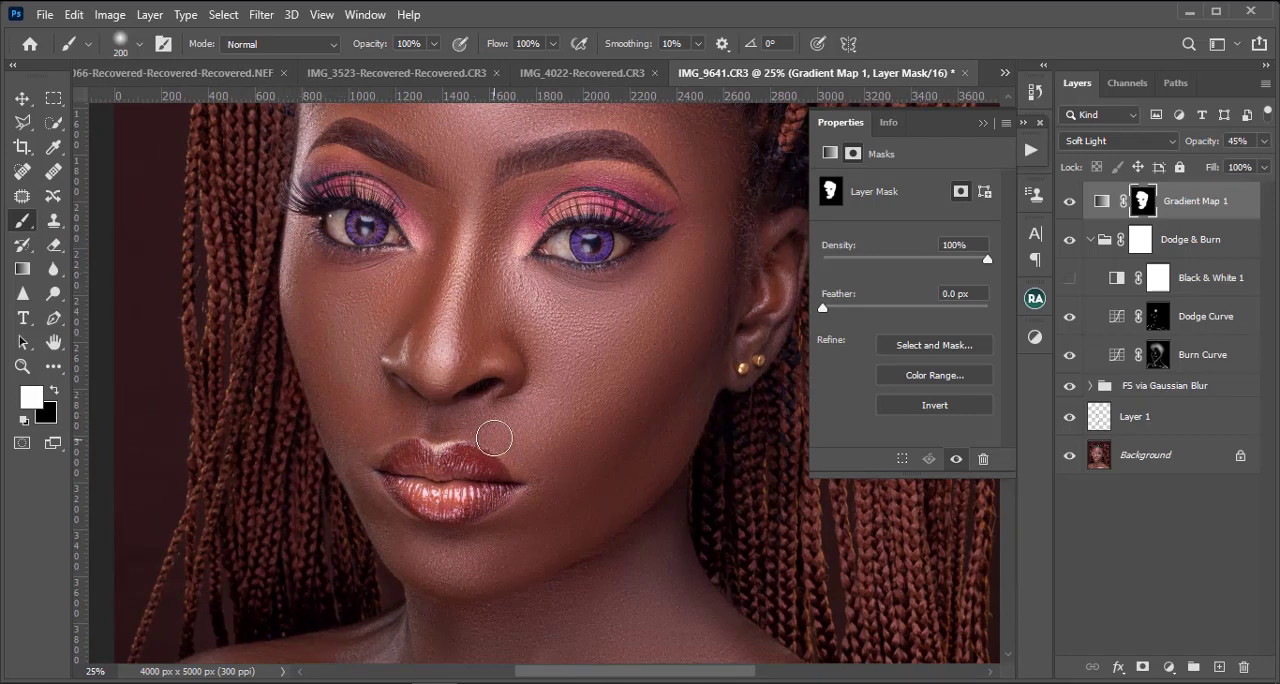
Step: Extend the white mask over the skin around the lips, cheeks and chin, varying the brush size between 200 and 300
key(bracketright)
key(bracketright)
key(bracketleft)
key(bracketleft)
scroll(500, 528, down, 1)
key(bracketright)
key(bracketright)
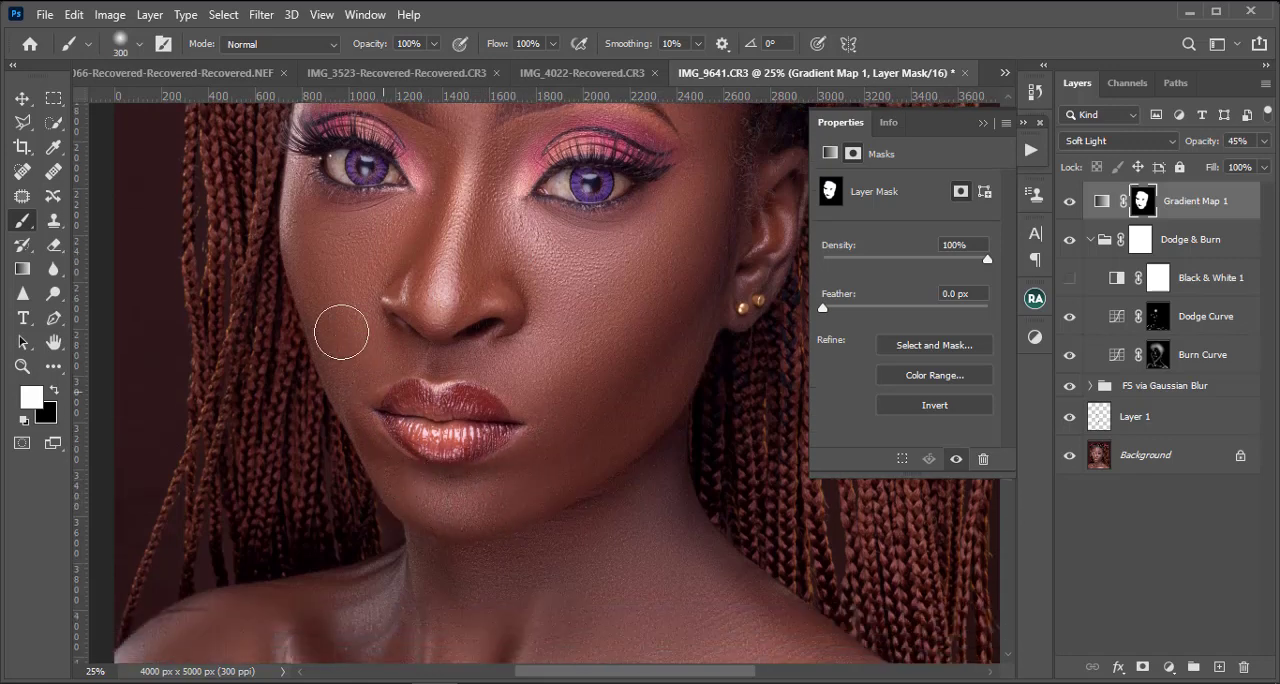
Step: Refine the gradient map mask around the outer eye and face edge with the brush reduced from 200 to 175
scroll(338, 200, up, 2)
scroll(338, 200, up, 2)
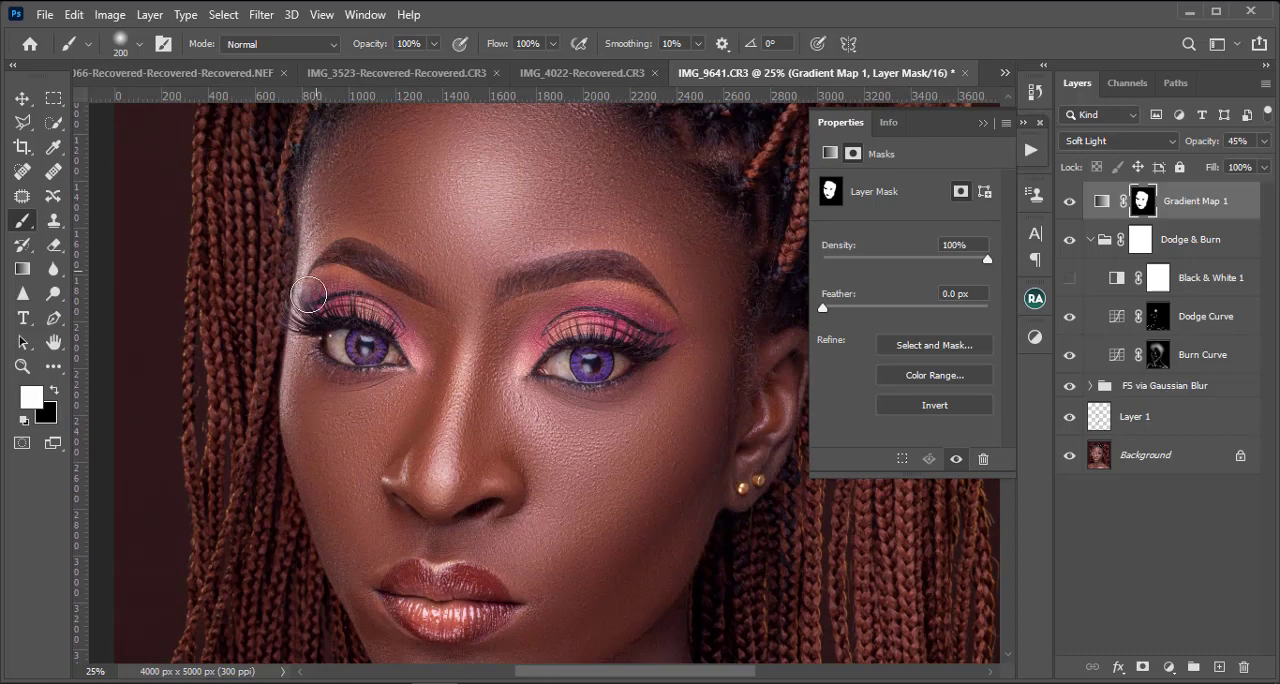
key(bracketleft)
key(bracketleft)
key(bracketleft)
key(bracketleft)
scroll(716, 373, down, 2)
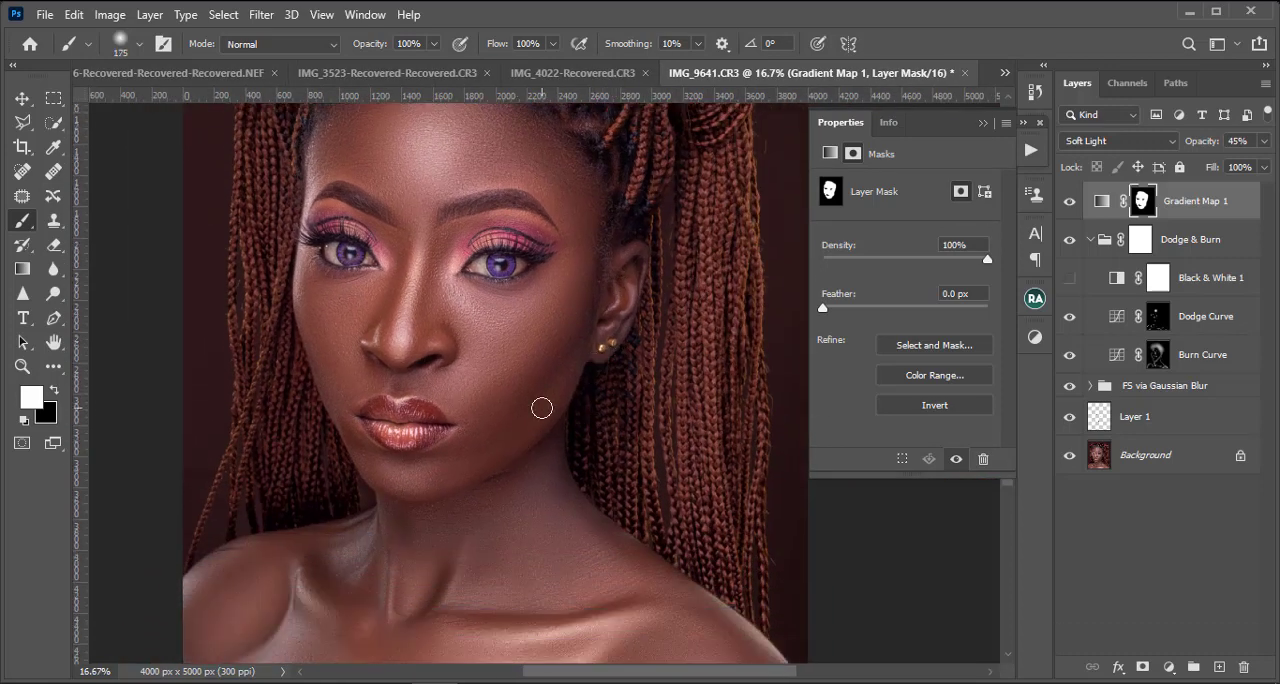
Step: Extend the white gradient map mask over the neck, shoulders and chest with a size 600 brush
key(bracketright)
key(bracketright)
key(bracketright)
scroll(524, 429, down, 3)
key(bracketright)
key(bracketright)
key(bracketright)
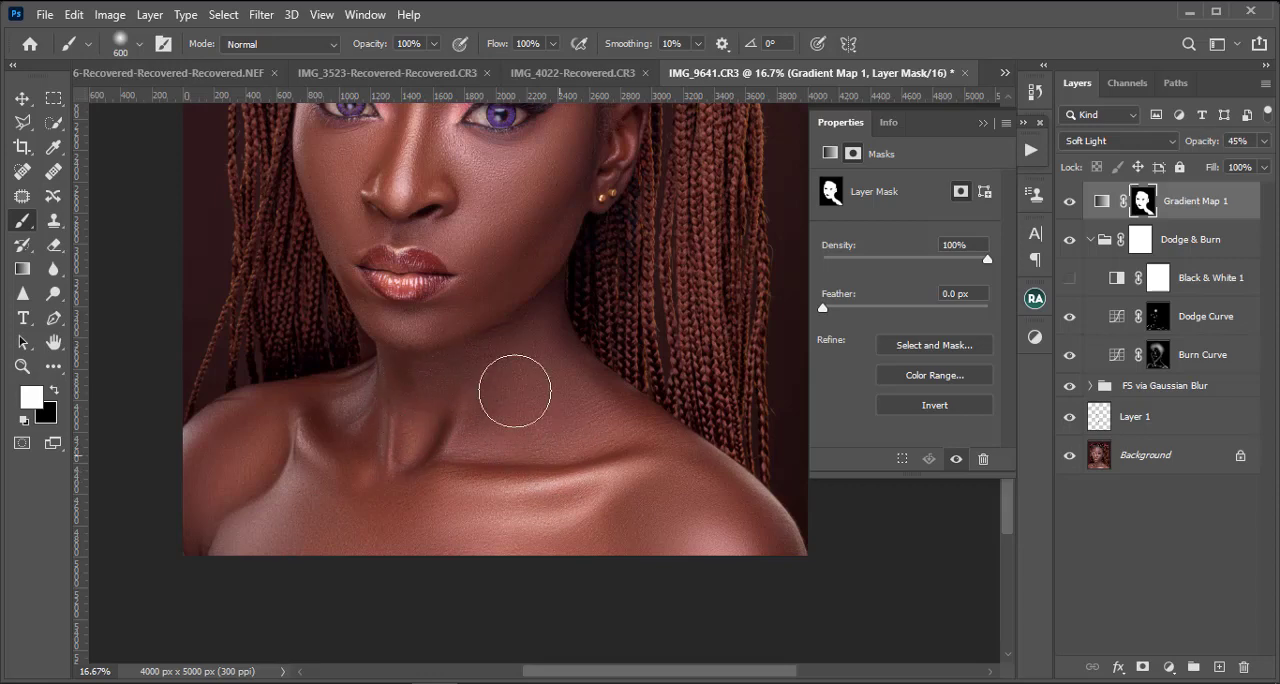
mouse_move(607, 488)
mouse_down()
mouse_move(623, 521)
mouse_move(661, 540)
mouse_move(735, 539)
mouse_up()
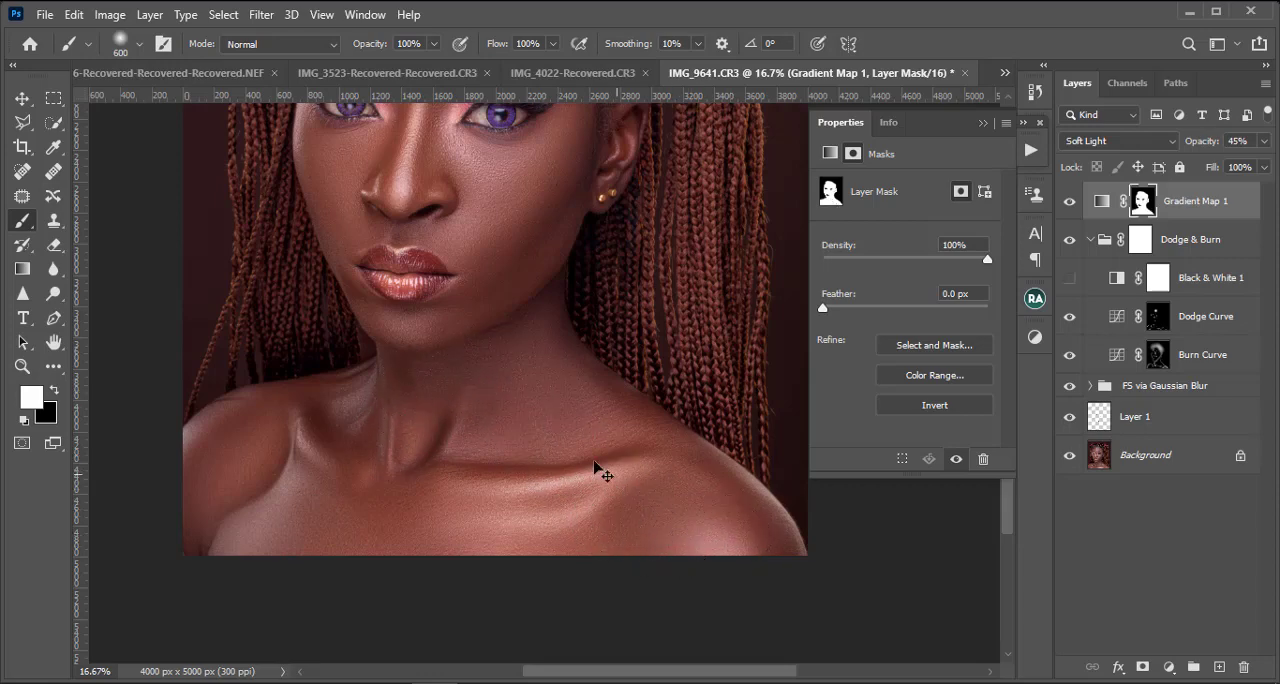
Step: Examine the portrait at several zoom levels and compare it with and without the gradient map
key(ctrl+minus)
key(ctrl+minus)
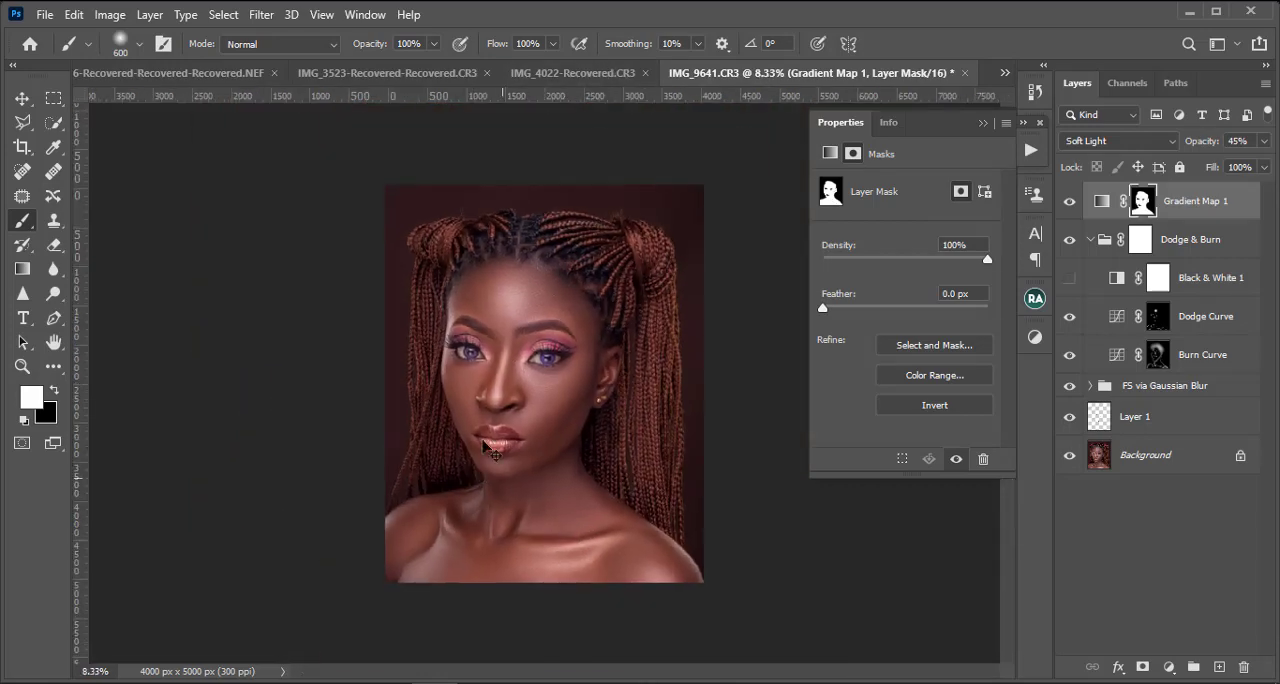
key(ctrl+plus)
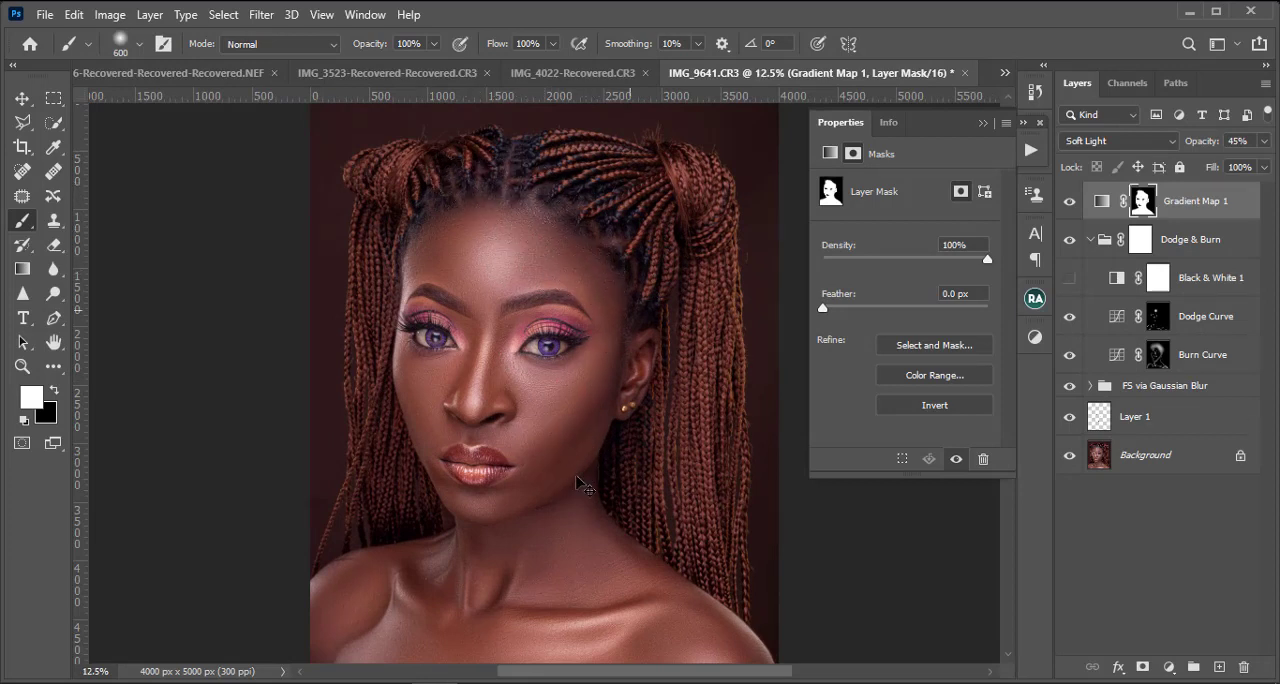
key(ctrl+minus)
key(ctrl+plus)
key(ctrl+plus)
key(ctrl+plus)
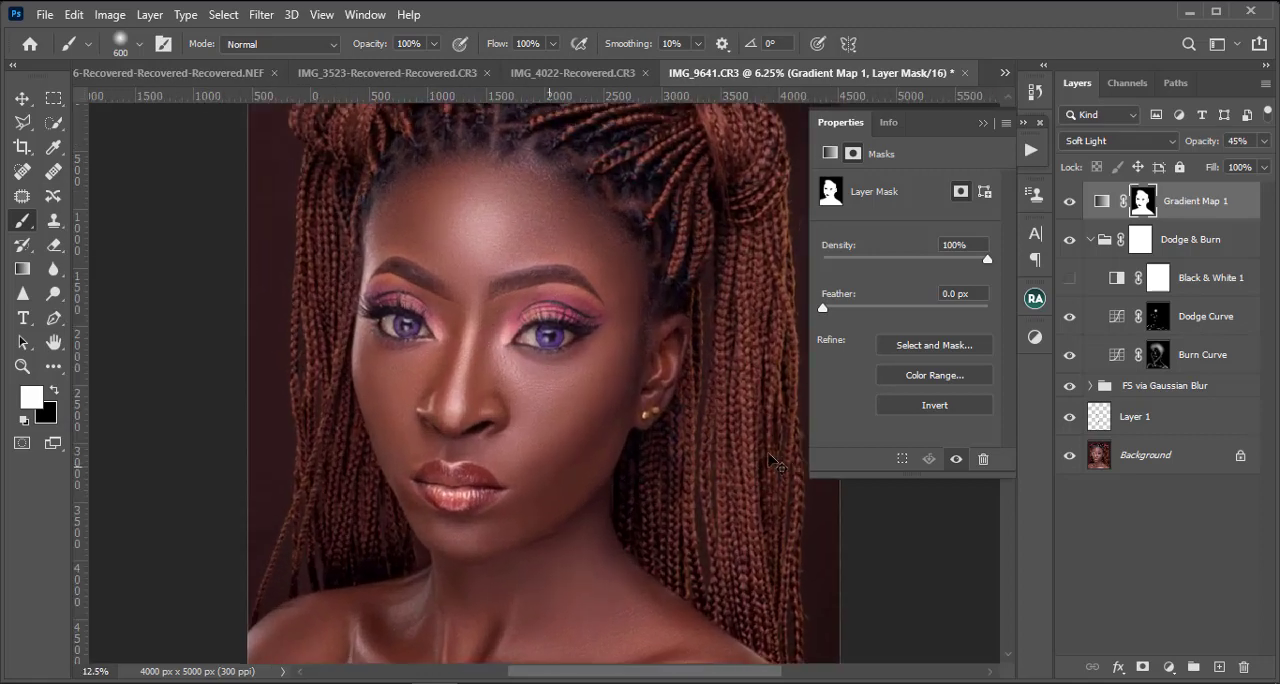
key(ctrl+minus)
key(ctrl+minus)
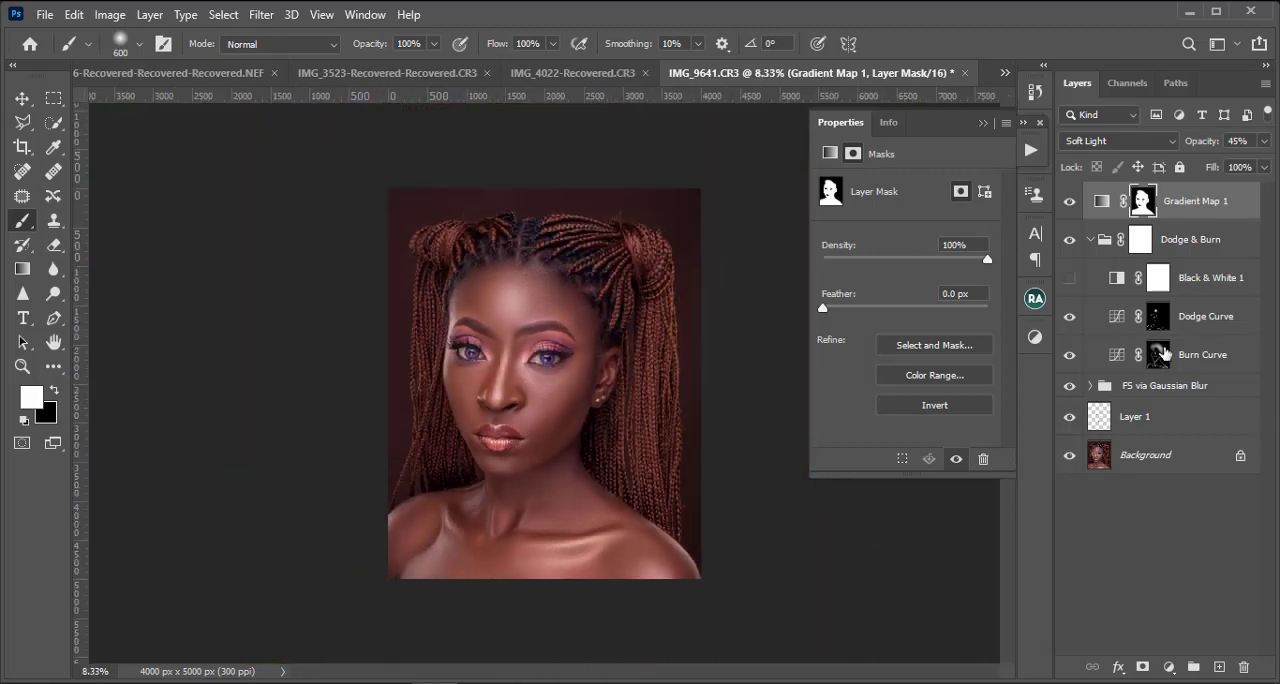
click(1069, 203)
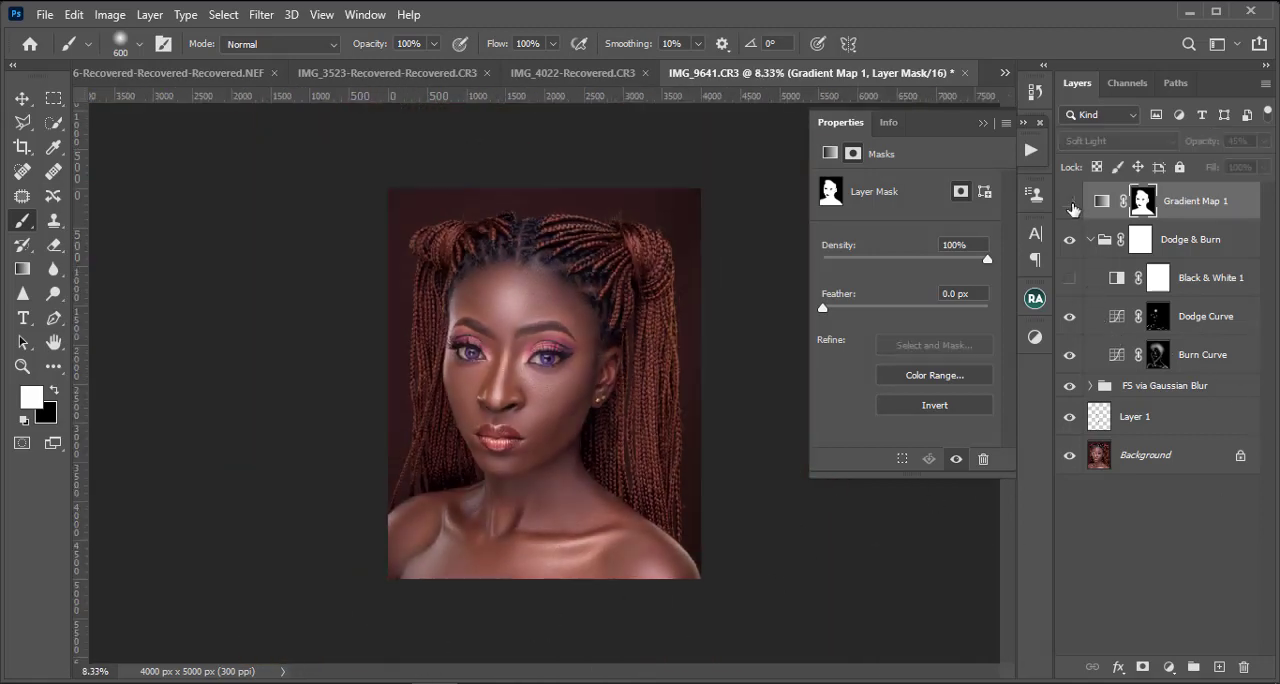
click(1069, 203)
click(1070, 204)
click(1070, 204)
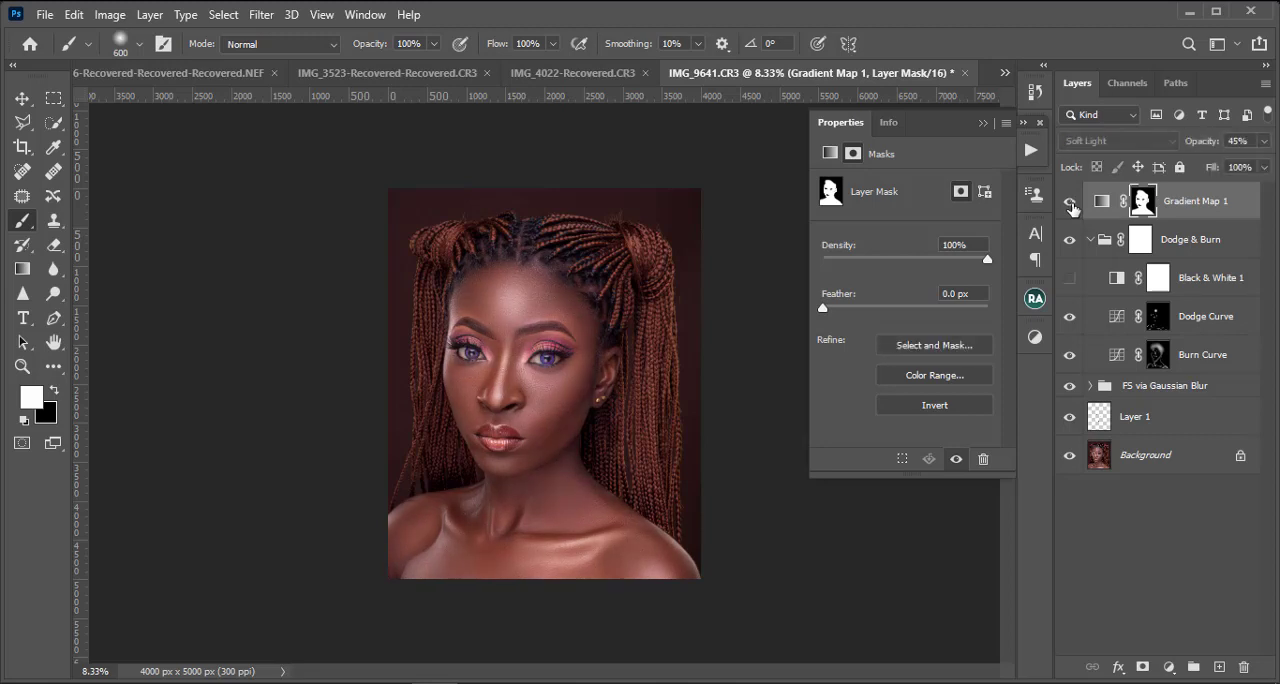
Step: Reduce the opacity of the Gradient Map 1 layer to 30%
key(ctrl+minus)
key(ctrl+plus)
click(1264, 141)
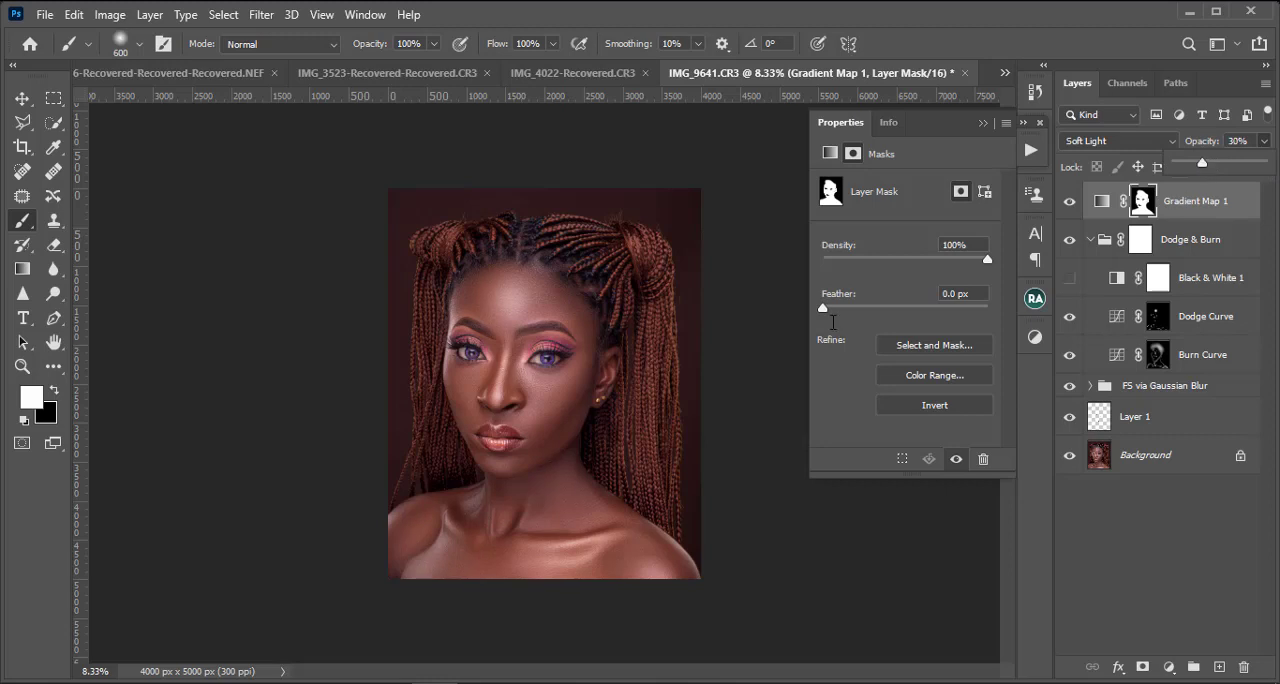
Step: Compare the image with and without the softened gradient map and inspect the skin in full view and close up
click(1069, 204)
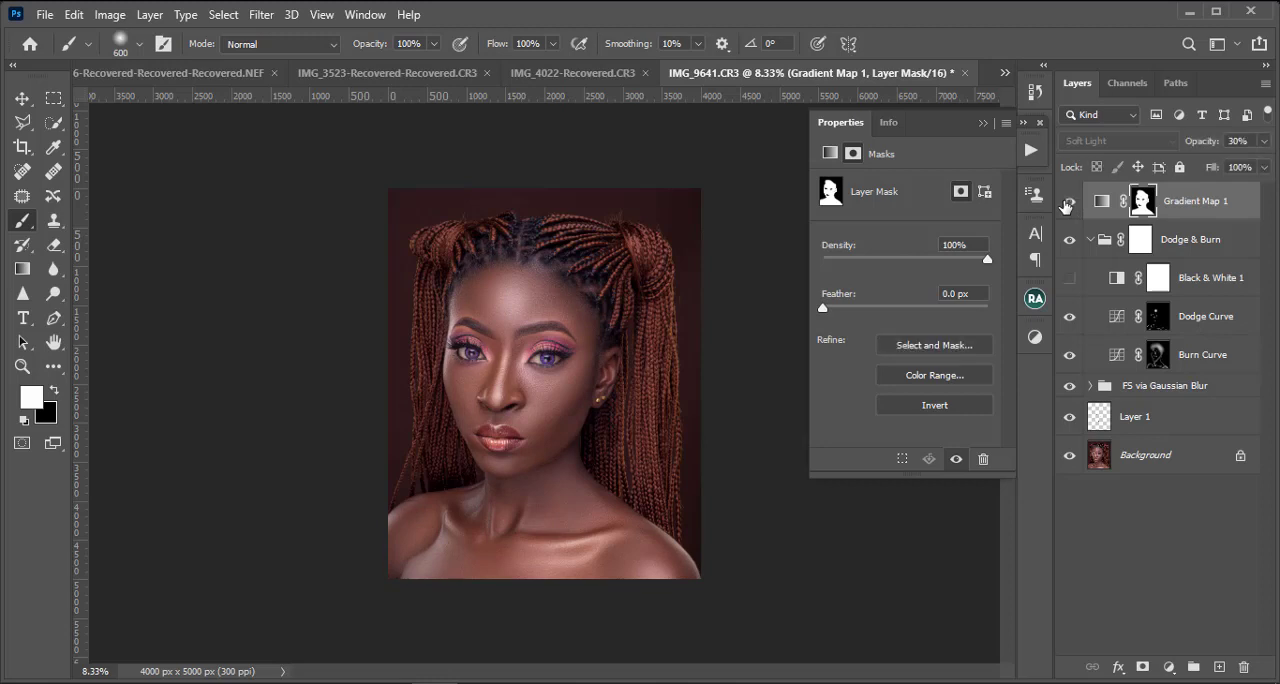
click(1068, 204)
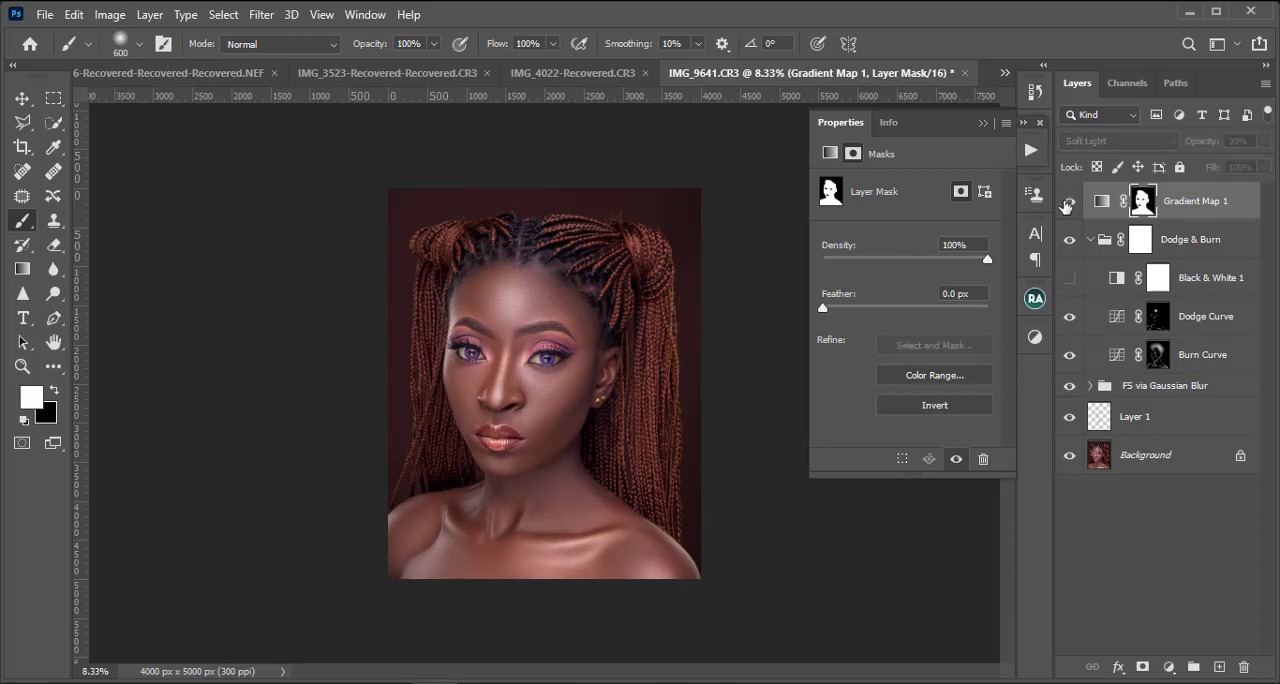
click(1068, 204)
key(ctrl+minus)
key(ctrl+minus)
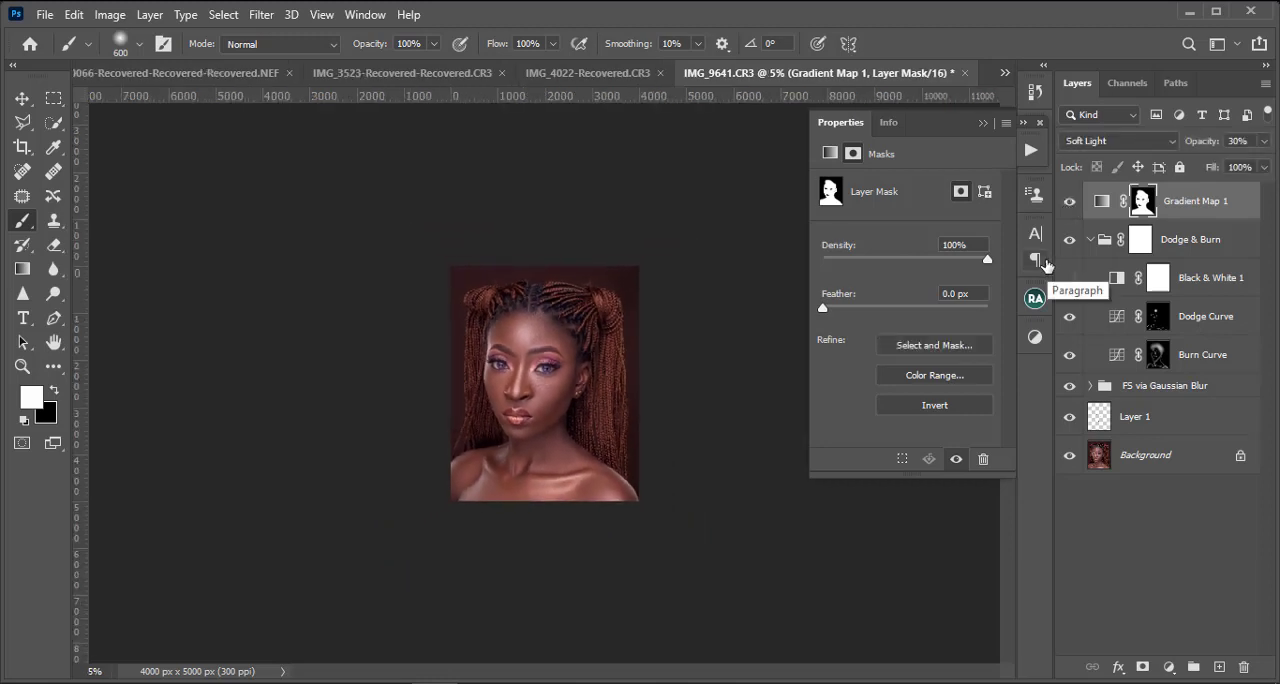
key(ctrl+plus)
key(ctrl+plus)
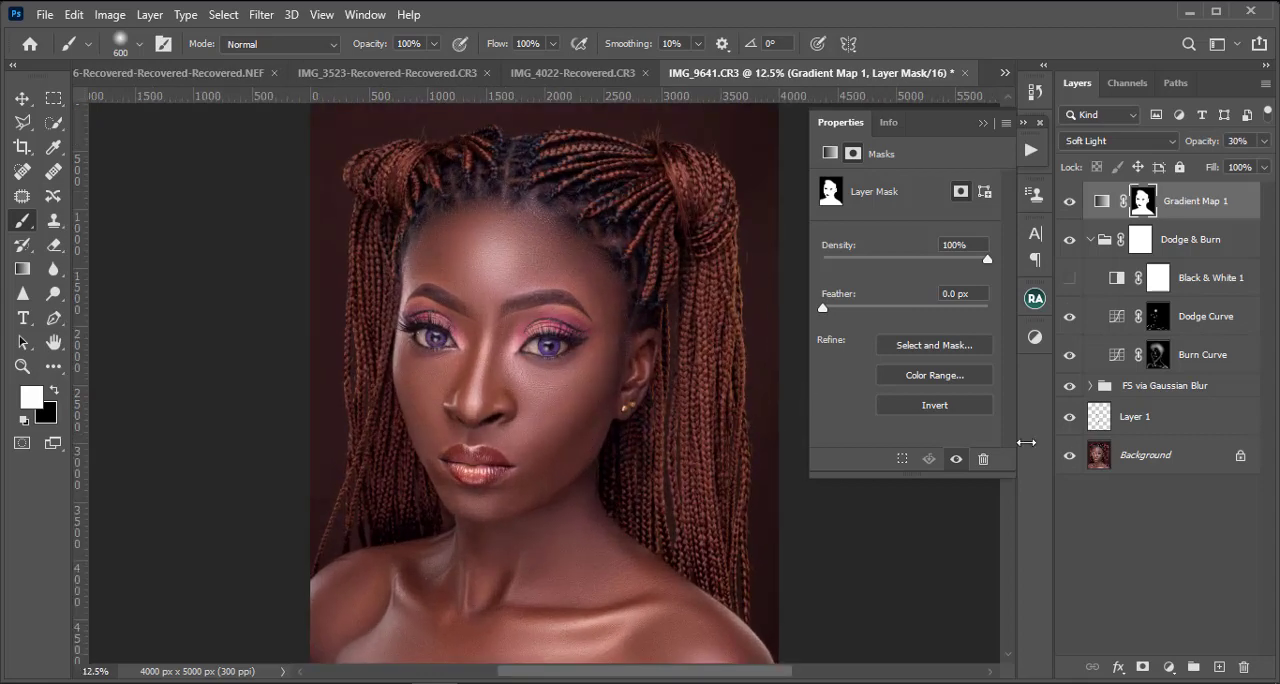
key(ctrl+minus)
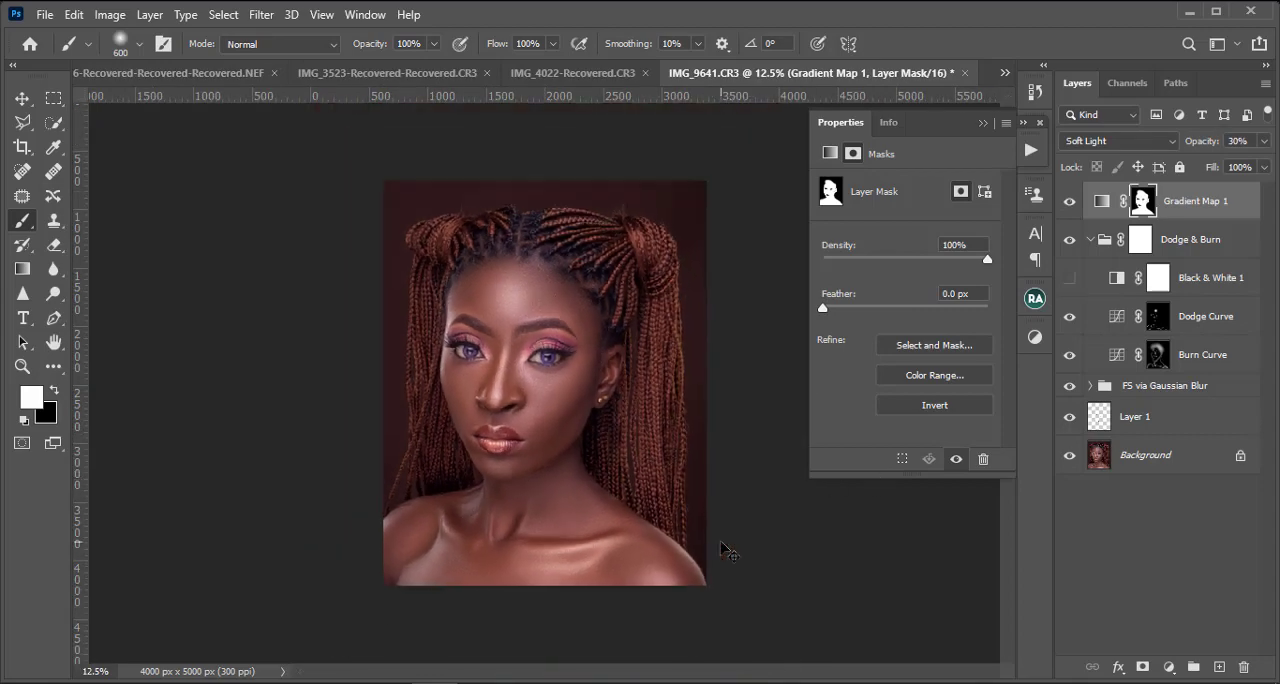
key(ctrl+plus)
key(ctrl+plus)
key(ctrl+plus)
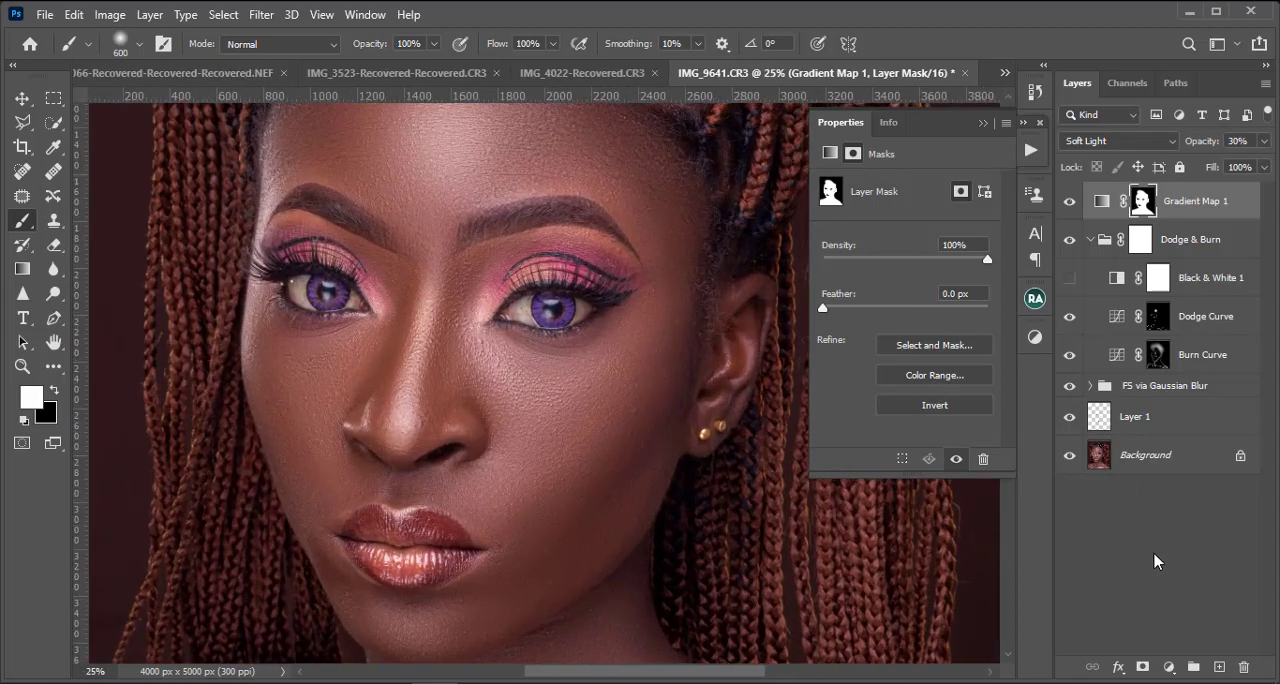
Step: Add a Hue/Saturation adjustment layer with Saturation at -100 and invert its mask to black
click(1168, 667)
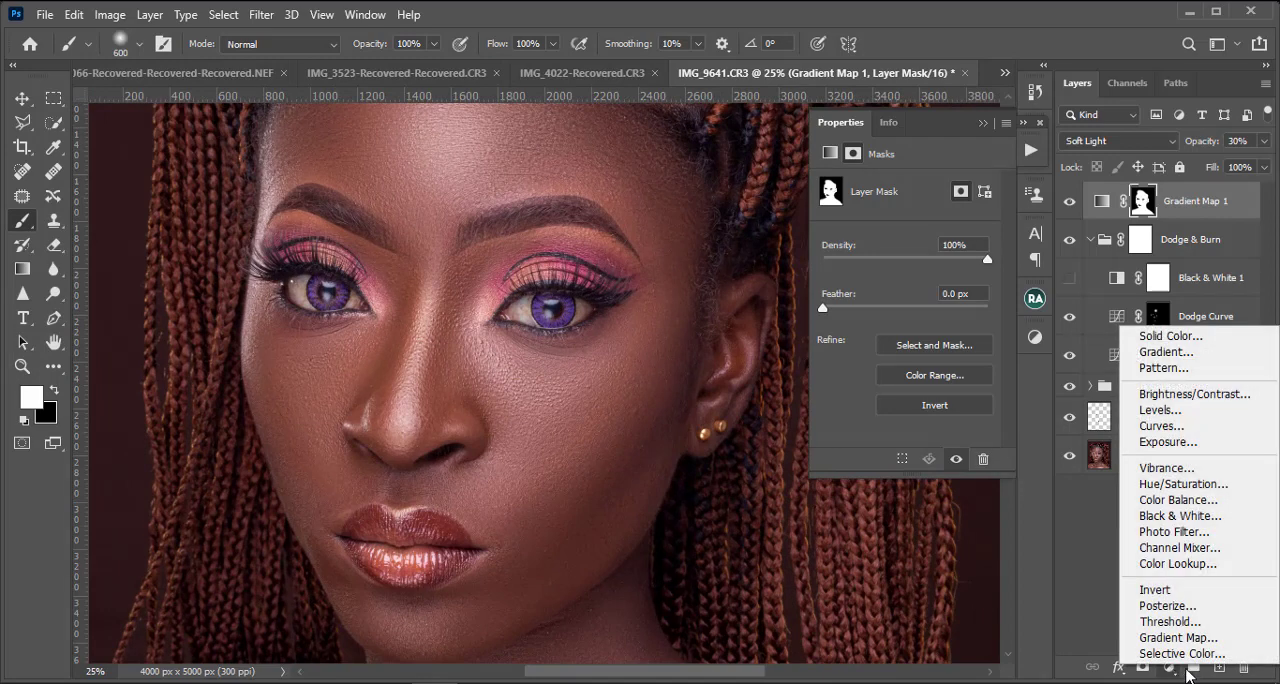
click(1196, 486)
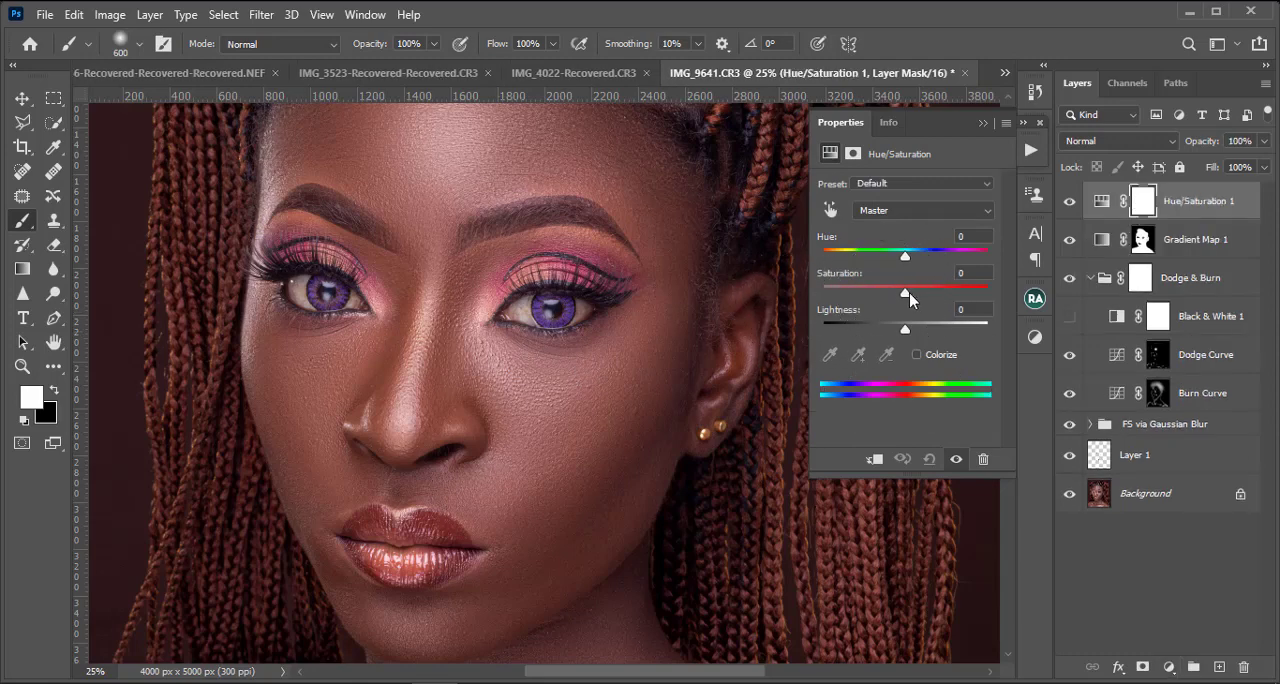
drag(909, 292, 492, 322)
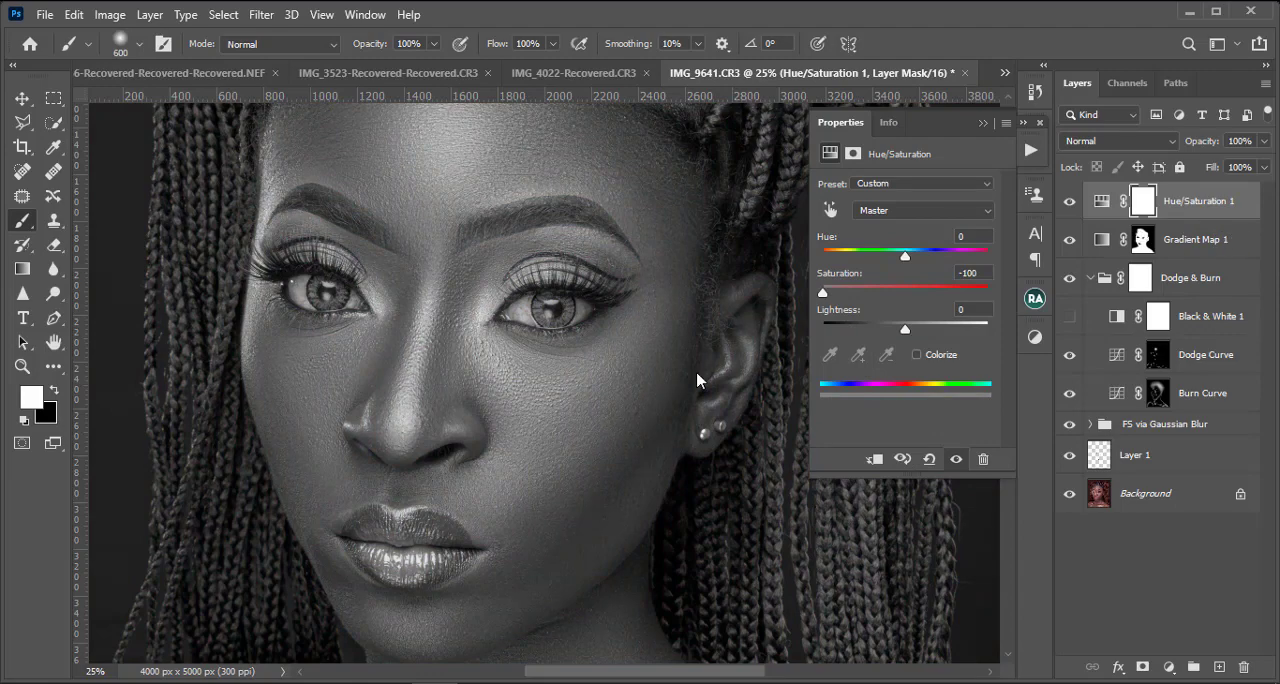
key(ctrl+i)
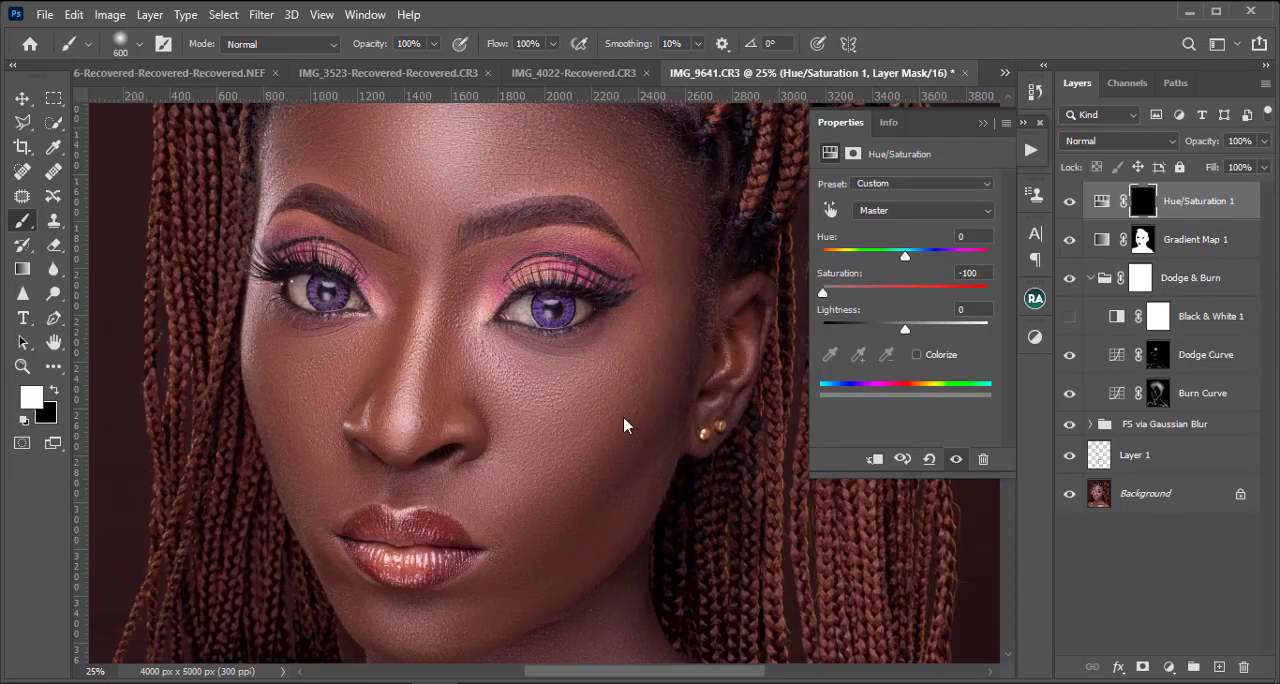
Step: Paint the desaturation into the white of the eye nearer the visible ear, starting with a size 40 brush
scroll(694, 334, up, 3)
scroll(527, 250, up, 1)
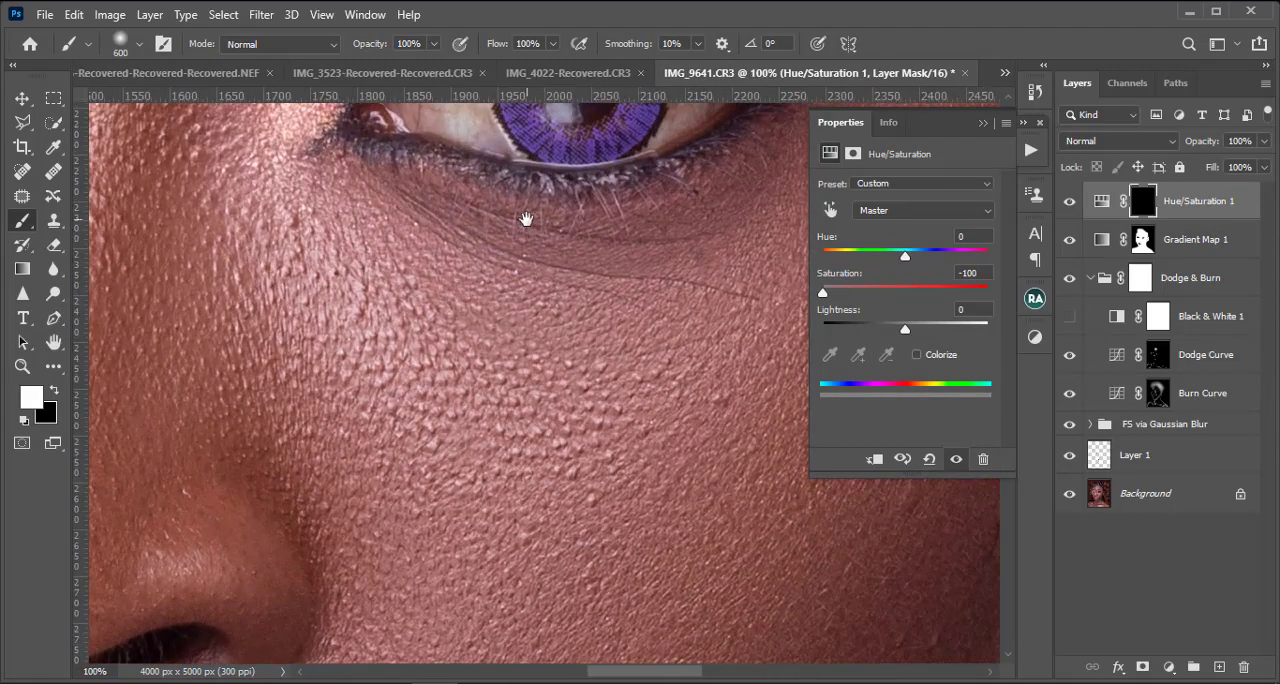
scroll(523, 214, up, 3)
key(bracketleft)
key(bracketleft)
key(bracketleft)
key(bracketleft)
key(bracketleft)
key(bracketleft)
key(bracketleft)
key(bracketleft)
key(bracketleft)
key(bracketleft)
key(bracketleft)
key(bracketleft)
key(bracketleft)
key(bracketleft)
key(bracketleft)
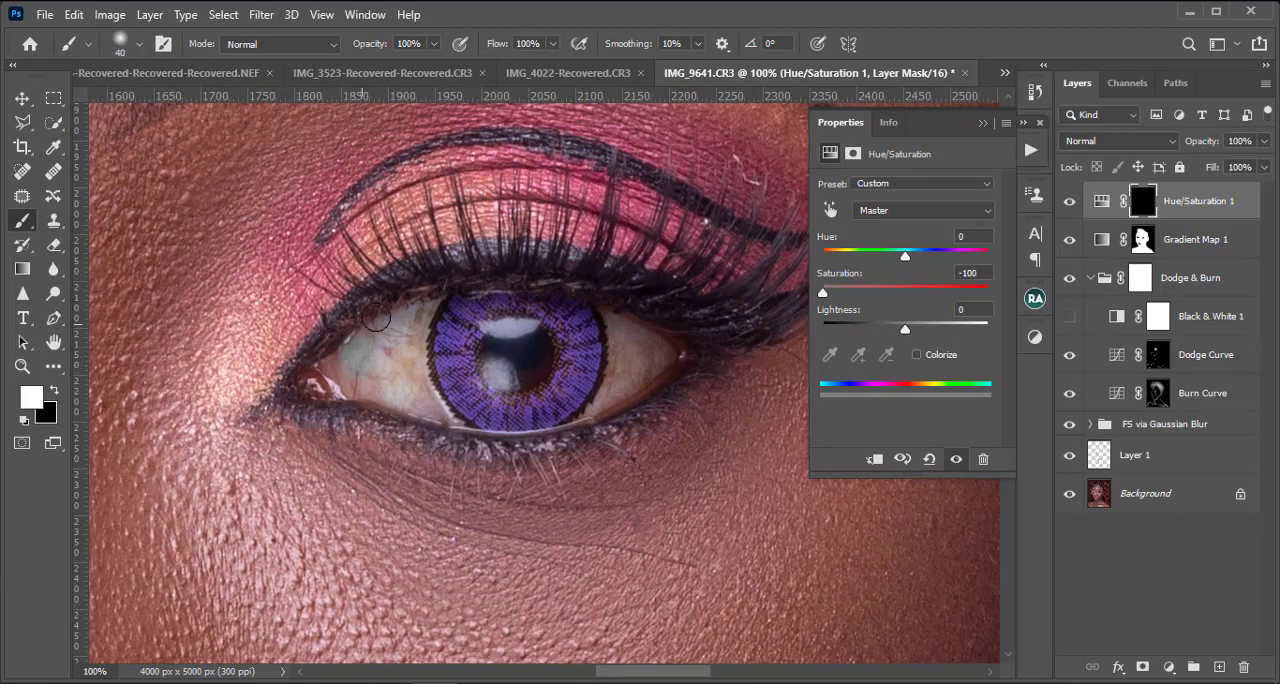
mouse_move(366, 371)
mouse_down()
mouse_move(432, 295)
mouse_move(343, 360)
mouse_move(360, 378)
mouse_move(342, 377)
mouse_move(372, 386)
mouse_move(350, 383)
mouse_move(390, 388)
mouse_move(383, 378)
mouse_move(448, 415)
mouse_up()
key(bracketleft)
key(bracketleft)
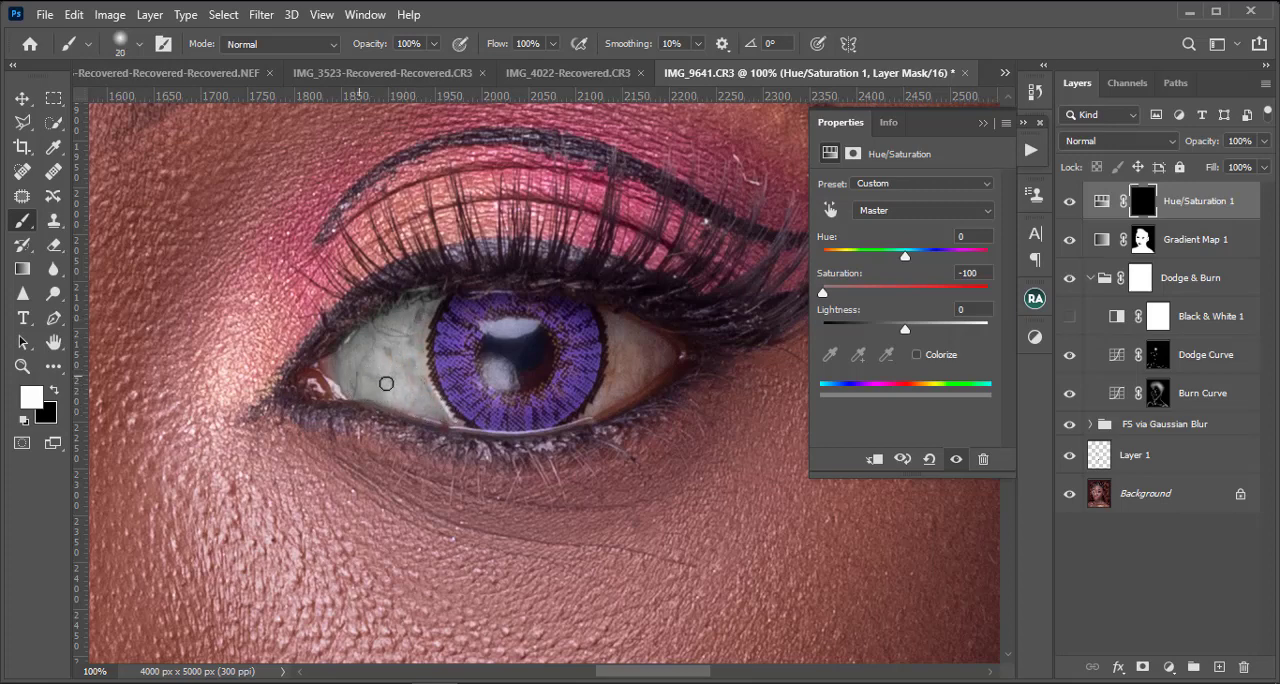
key(bracketright)
key(bracketright)
mouse_move(666, 352)
mouse_down()
mouse_move(602, 400)
mouse_move(614, 386)
mouse_up()
Step: Paint the desaturation into the white of the other eye with a brush of size 20 to 30
mouse_move(336, 414)
mouse_down()
mouse_move(466, 335)
mouse_move(1048, 417)
mouse_up()
drag(671, 276, 657, 420)
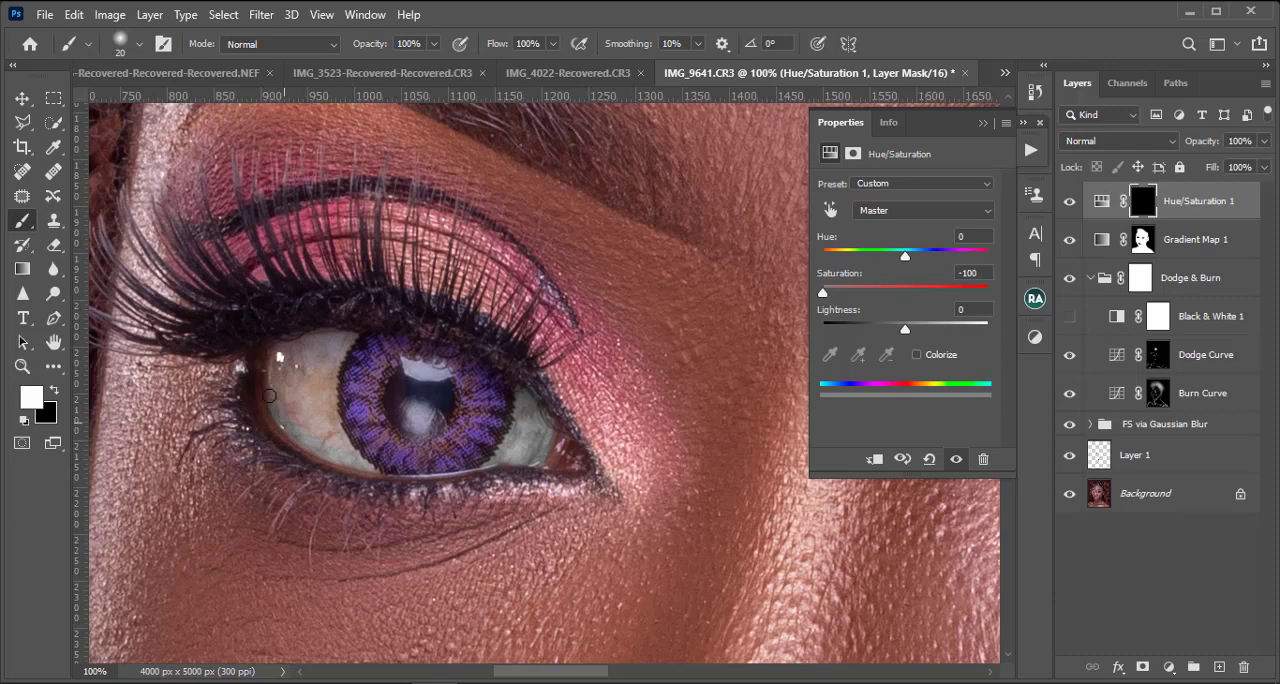
key(bracketright)
mouse_move(288, 351)
mouse_down()
mouse_move(341, 339)
mouse_move(322, 387)
mouse_move(325, 373)
mouse_move(332, 437)
mouse_move(347, 450)
mouse_move(288, 384)
mouse_move(325, 371)
mouse_move(290, 350)
mouse_move(284, 382)
mouse_move(272, 374)
mouse_move(303, 419)
mouse_up()
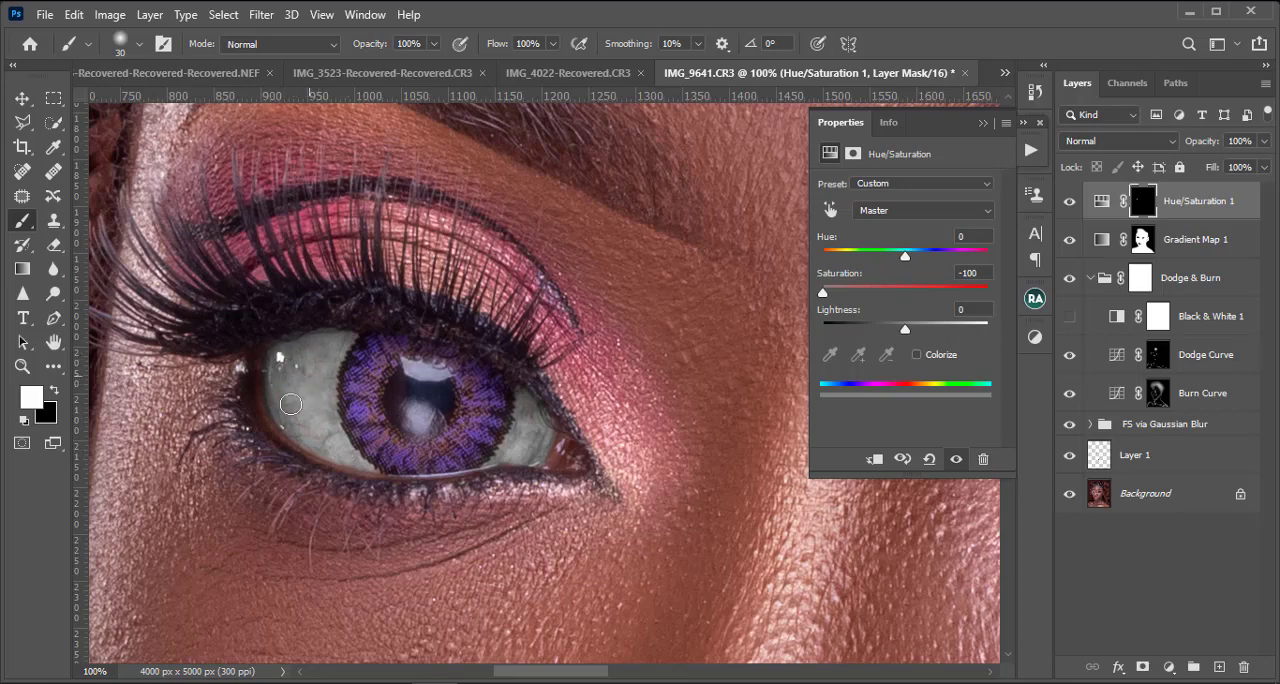
key(ctrl+minus)
key(ctrl+minus)
key(ctrl+minus)
key(ctrl+minus)
key(ctrl+minus)
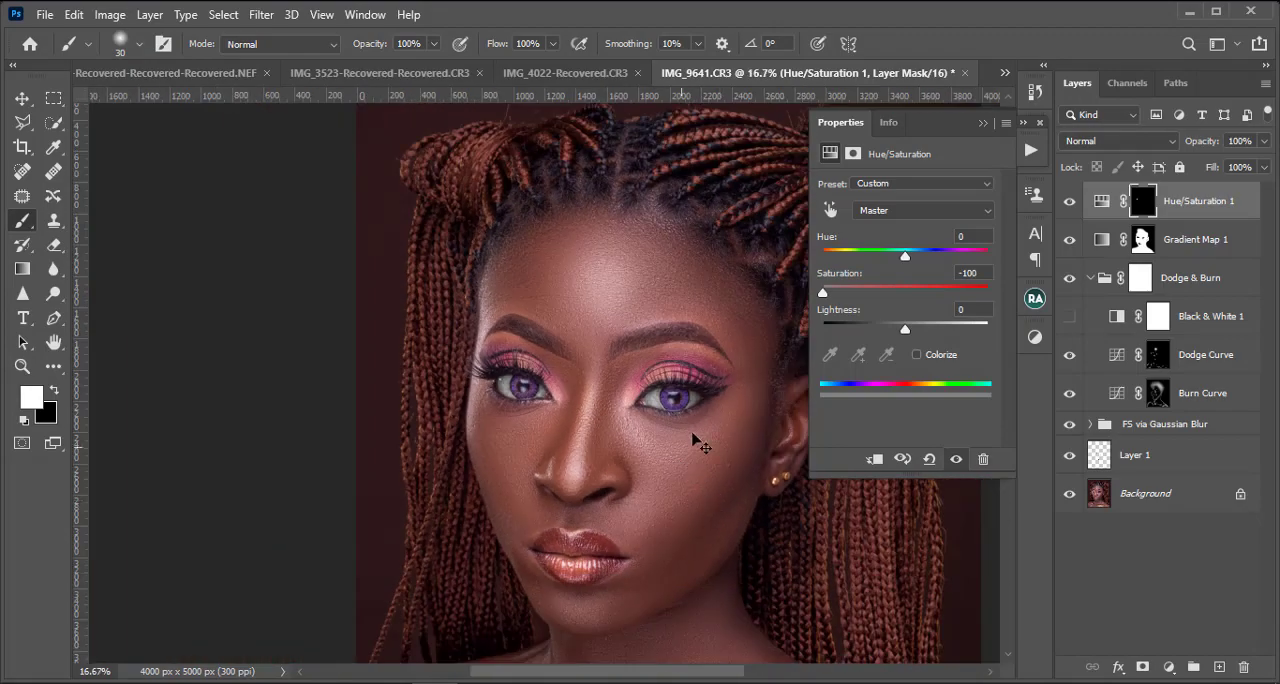
Step: Touch up the desaturation mask around the eye whites with a size 25 brush
key(ctrl+plus)
drag(688, 392, 511, 400)
key(ctrl+plus)
key(ctrl+plus)
drag(240, 431, 394, 325)
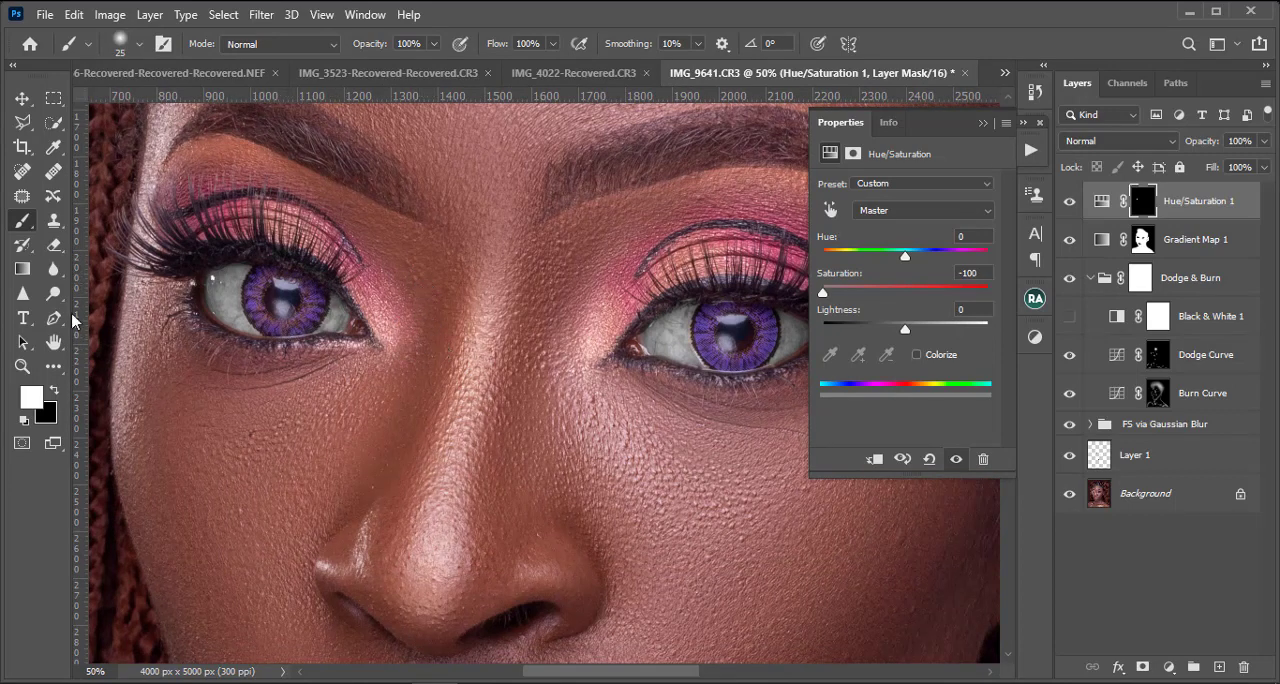
Step: Check the desaturated eye whites against the rest of the face at several zoom levels
key(ctrl+minus)
key(ctrl+plus)
key(ctrl+minus)
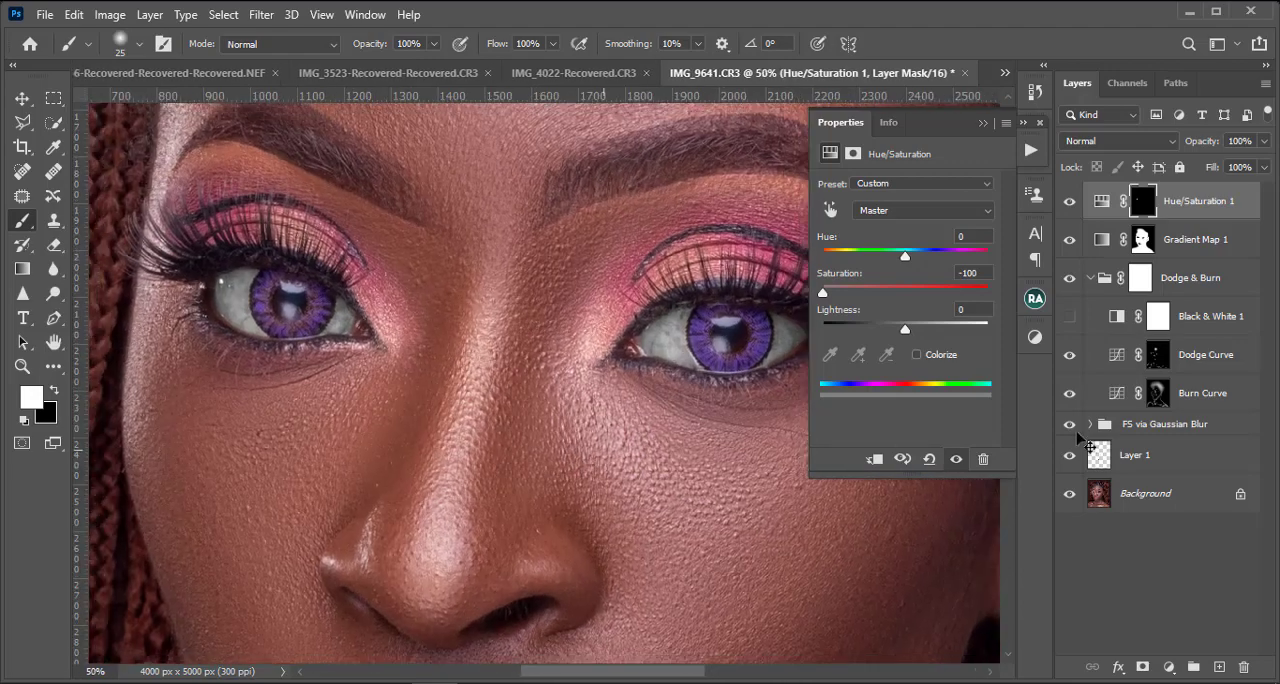
key(ctrl+minus)
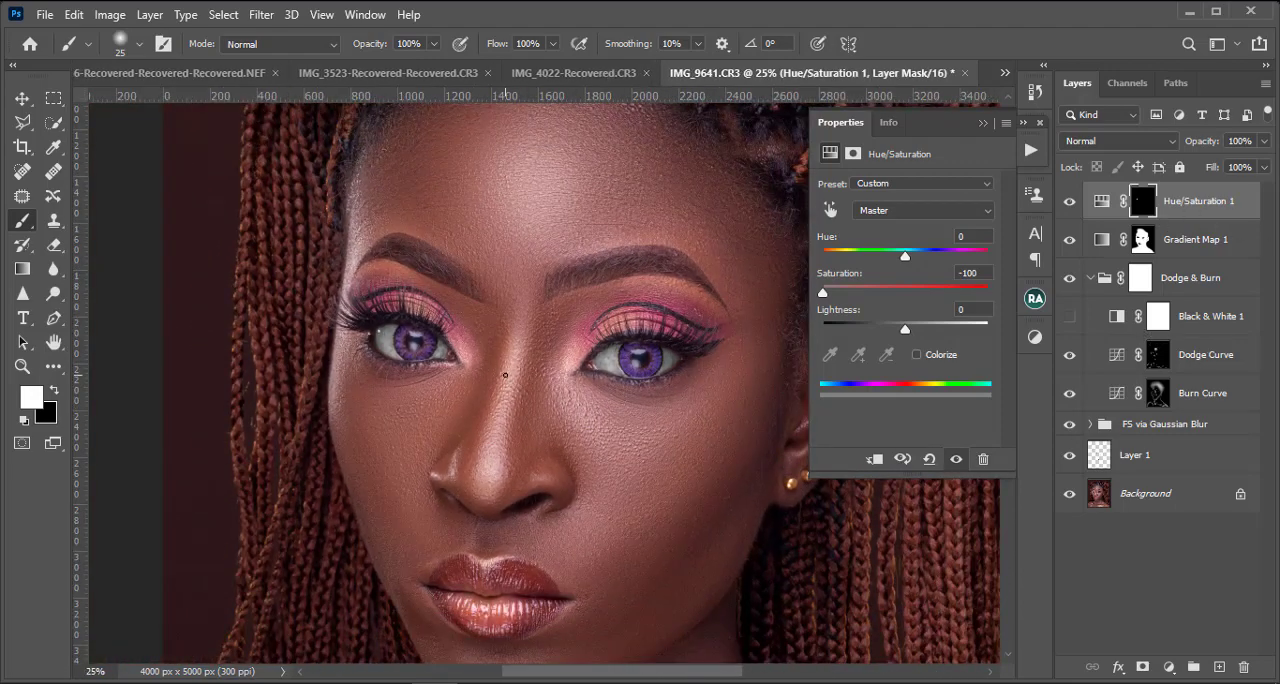
key(ctrl+minus)
key(ctrl+minus)
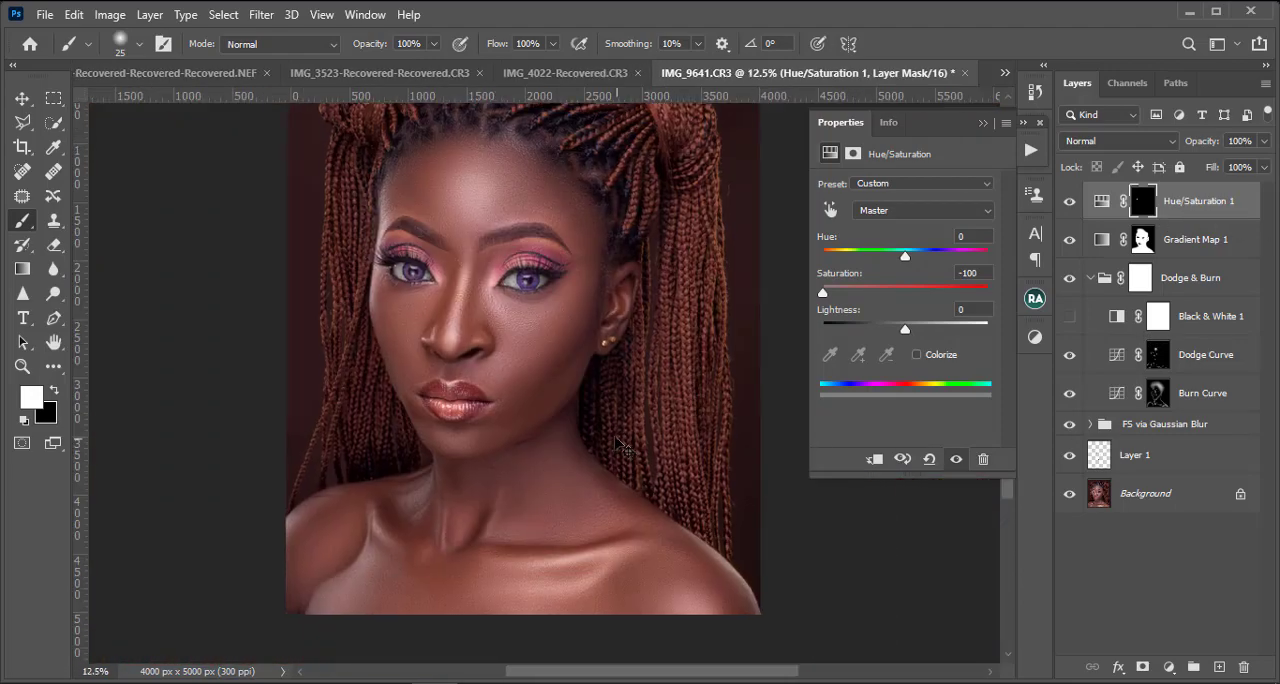
key(ctrl+plus)
scroll(540, 340, up, 4)
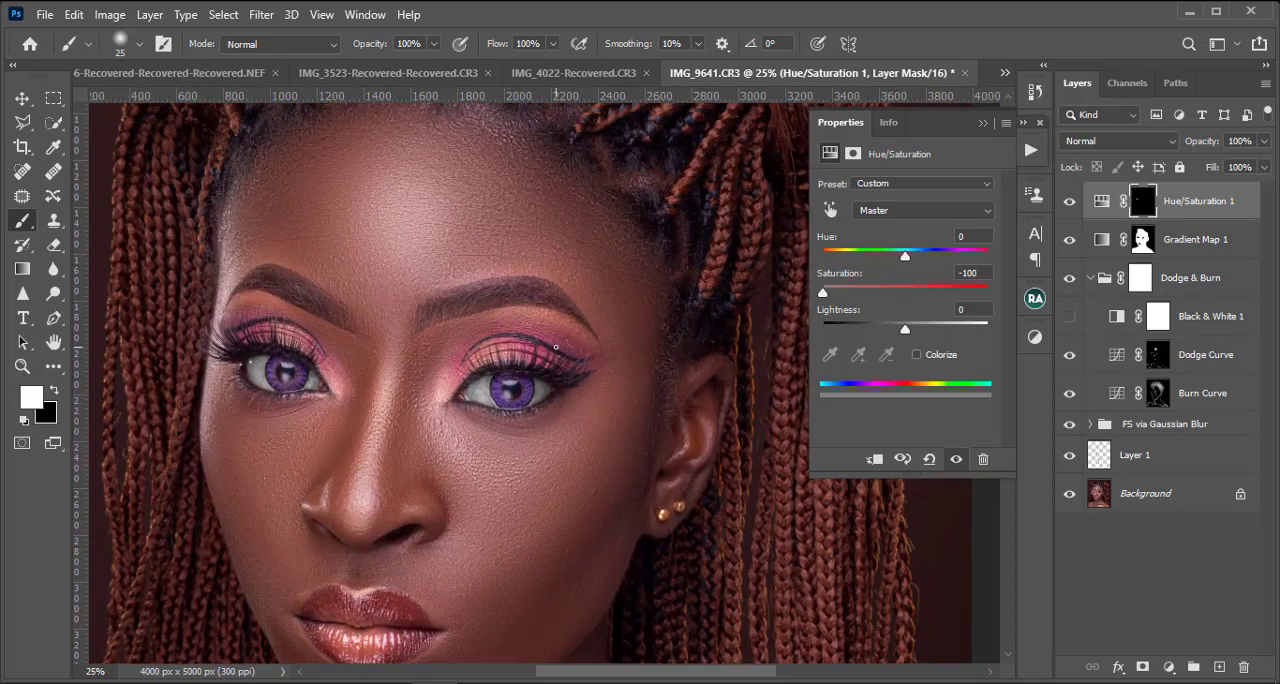
key(ctrl+plus)
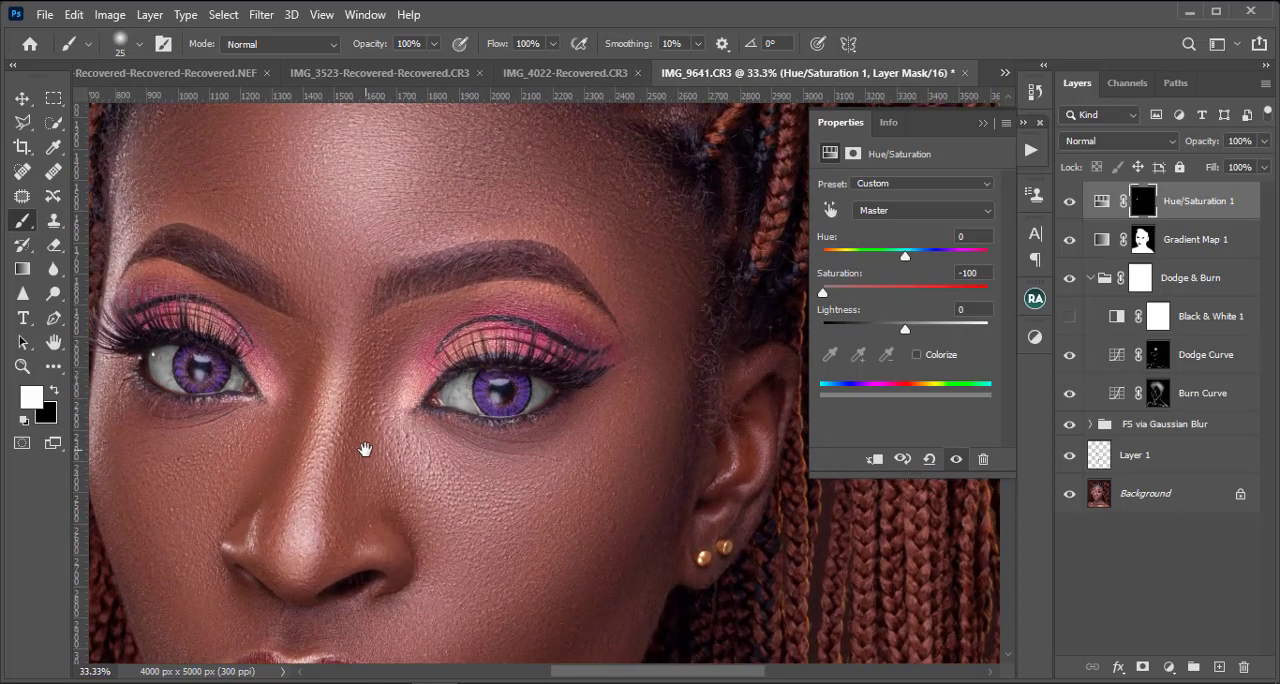
drag(365, 449, 477, 462)
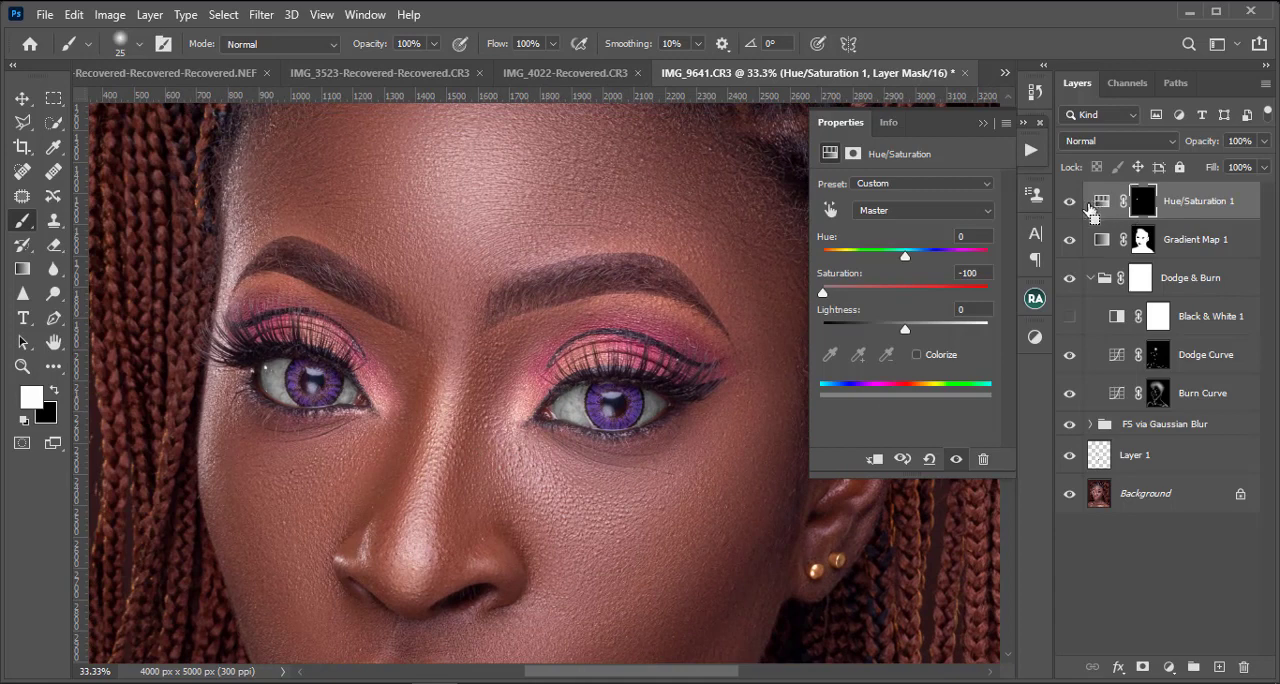
Step: Add a Curves adjustment layer above Hue/Saturation 1 and raise the RGB midtones at input 115
click(1169, 666)
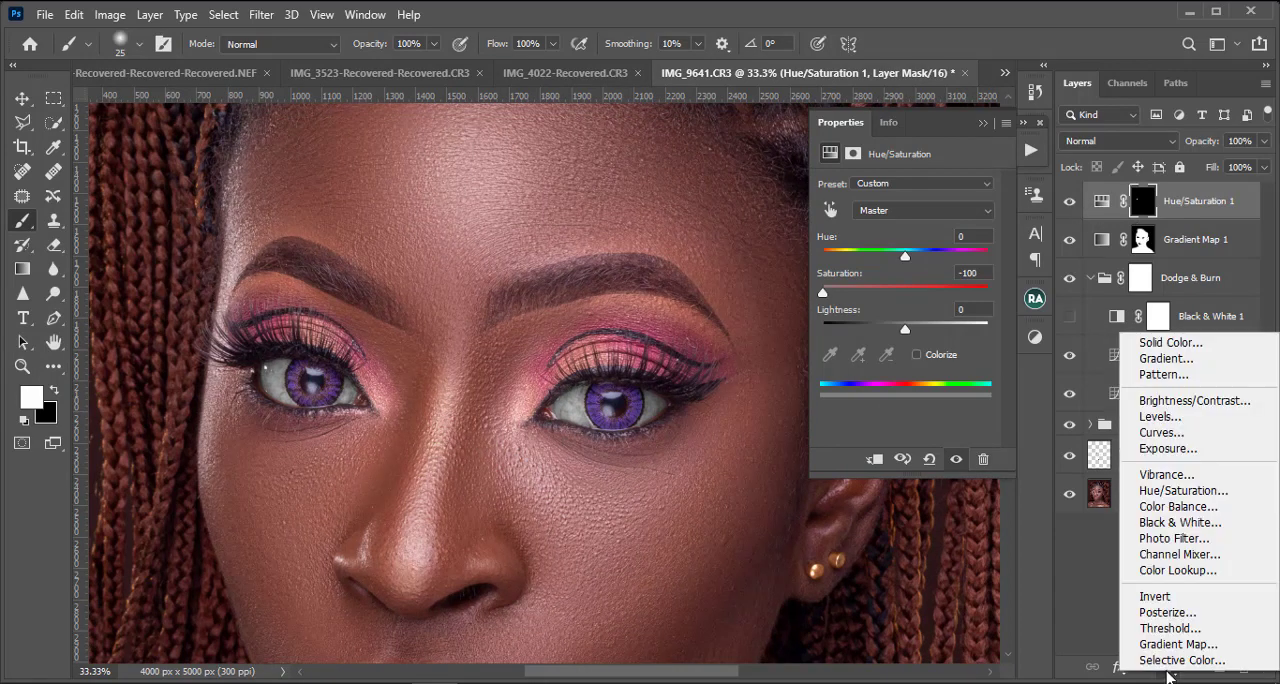
click(1186, 434)
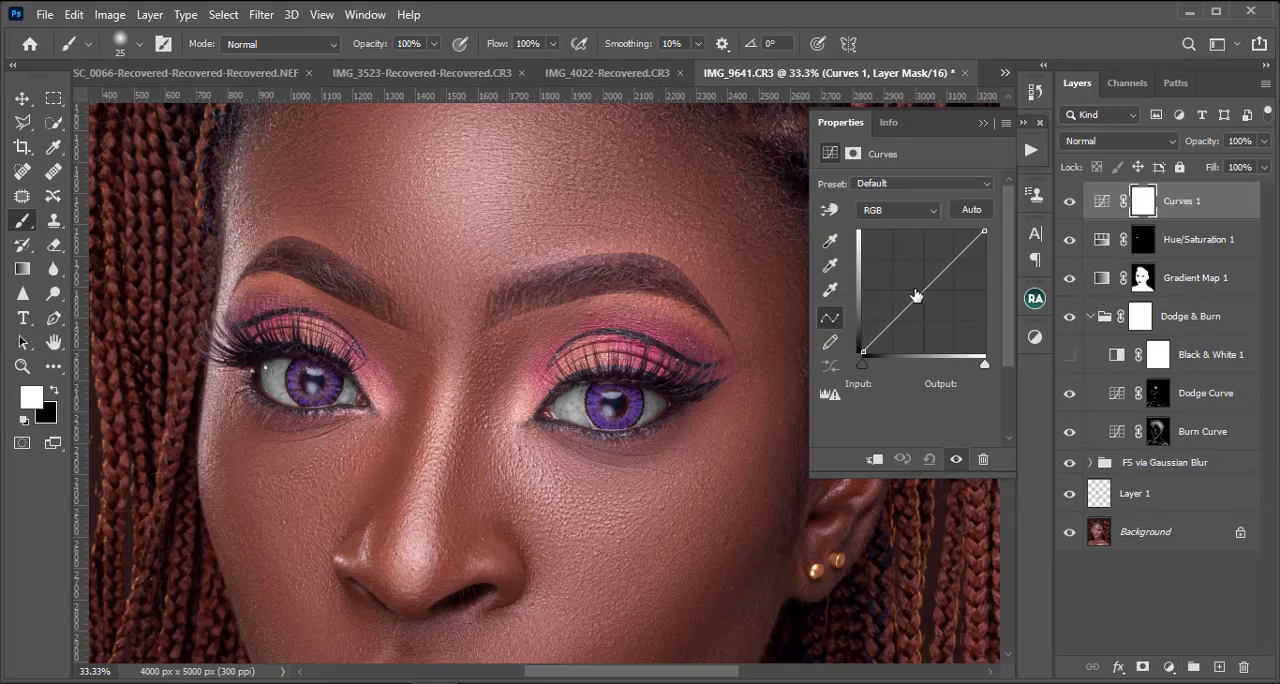
drag(918, 296, 917, 286)
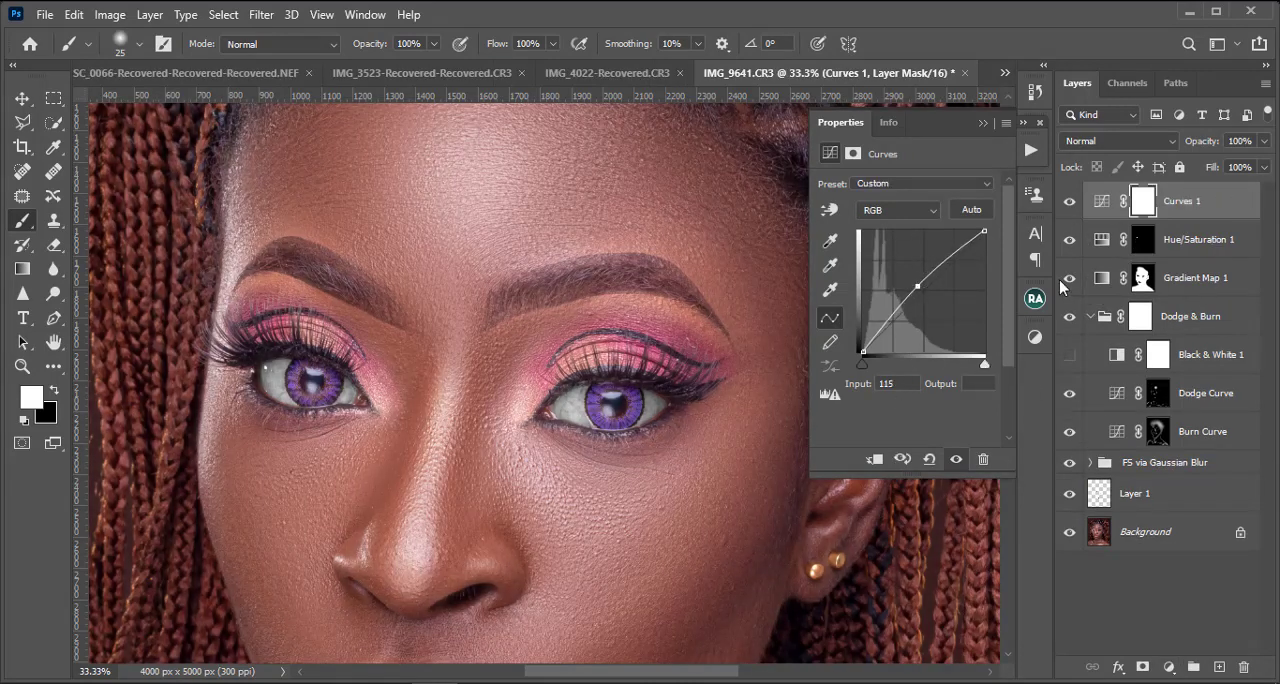
Step: Clip the Curves layer to Hue/Saturation 1 and move the curve's black point to input 16
click(874, 459)
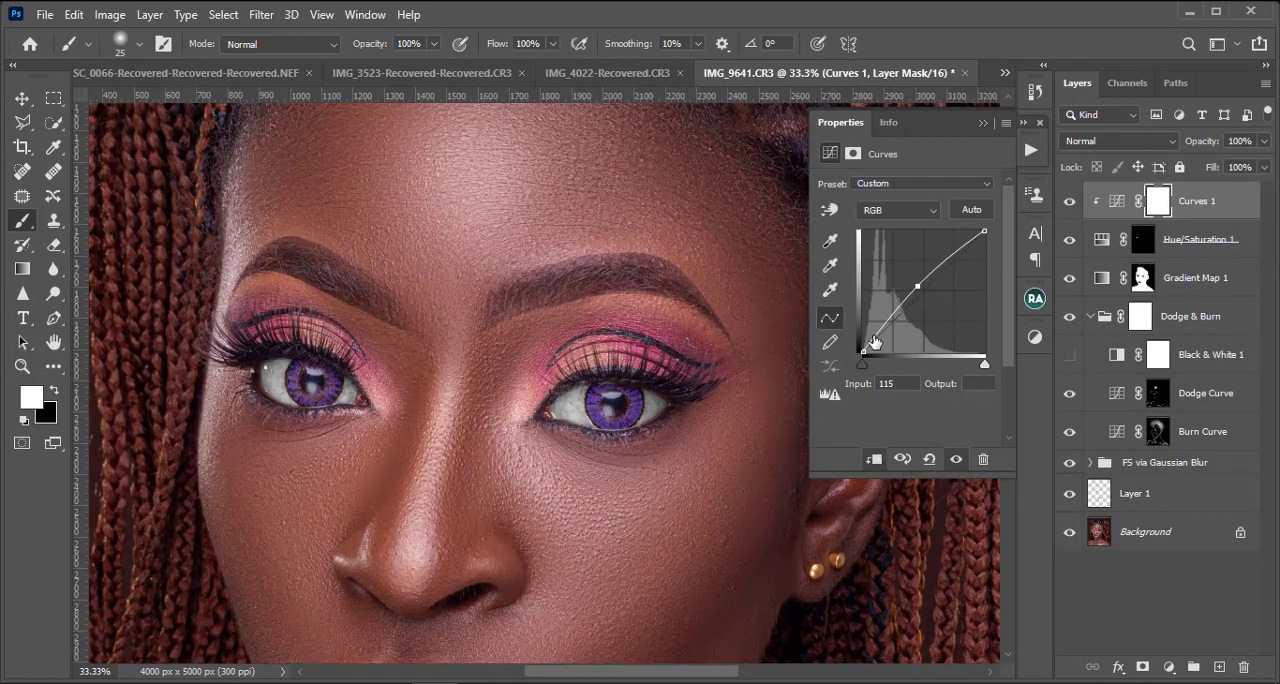
drag(862, 352, 870, 356)
key(ctrl+minus)
Step: Check the brightened eye whites up close and against the whole portrait
key(ctrl+minus)
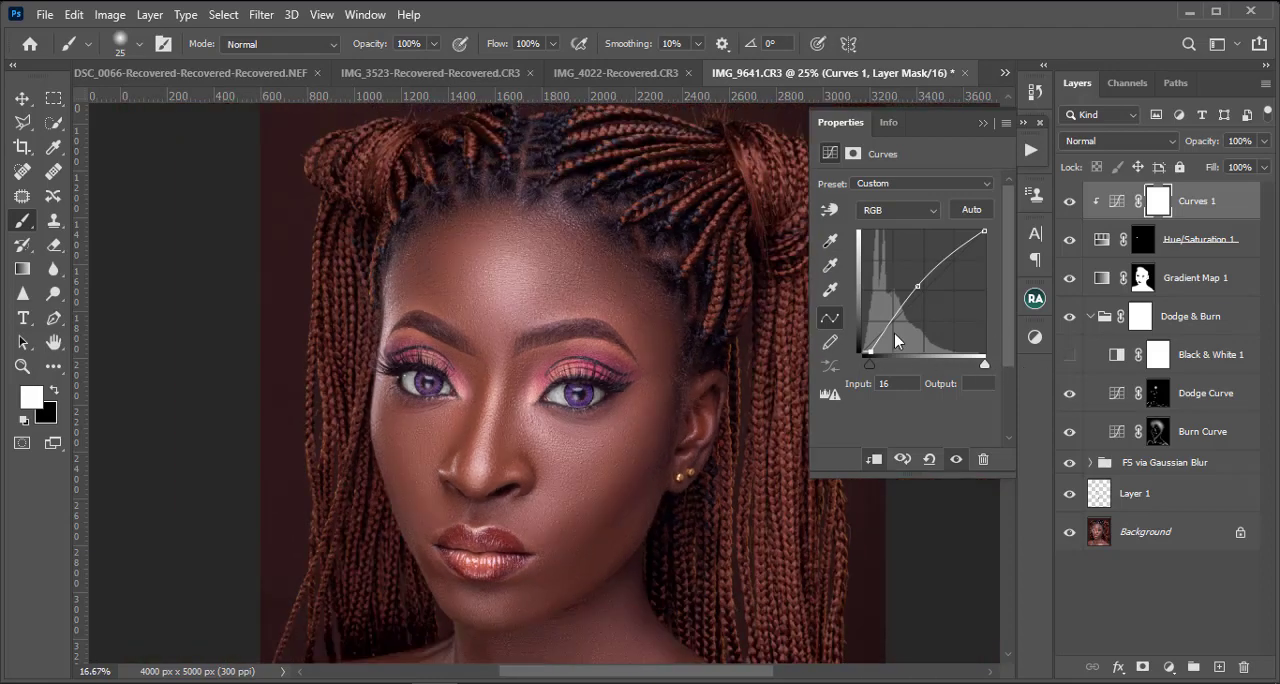
key(ctrl+plus)
key(ctrl+plus)
key(ctrl+plus)
key(ctrl+minus)
key(ctrl+minus)
key(ctrl+minus)
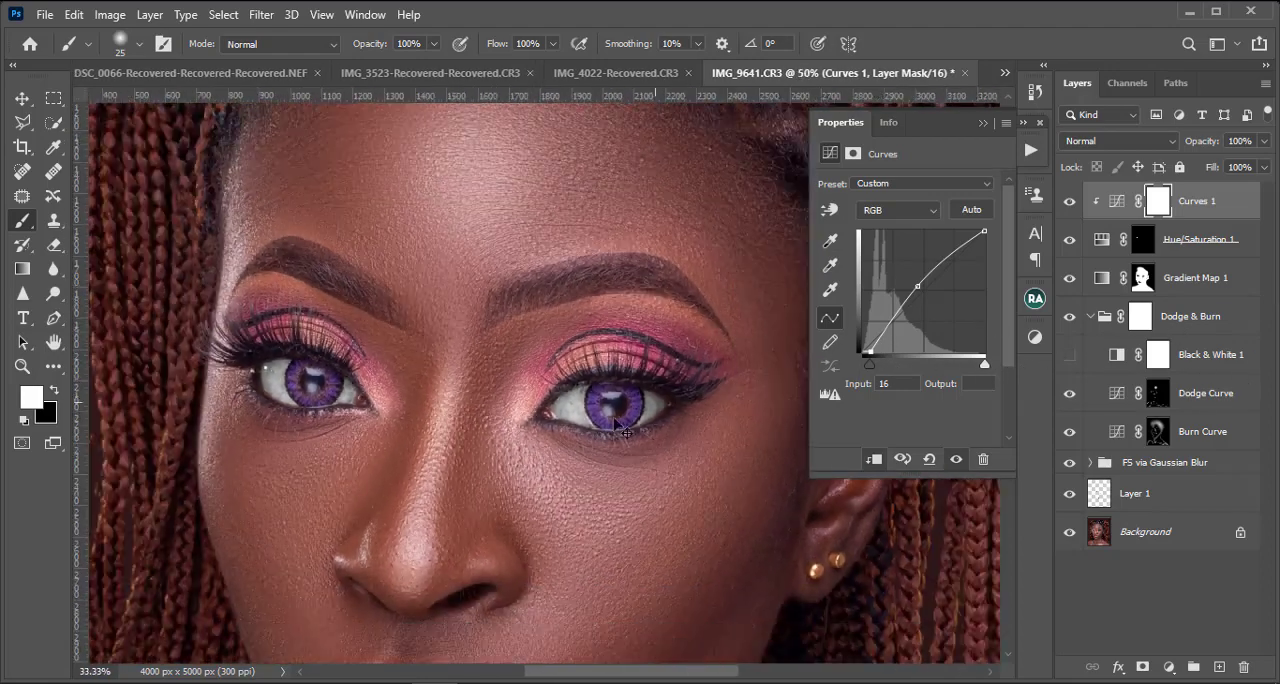
key(ctrl+minus)
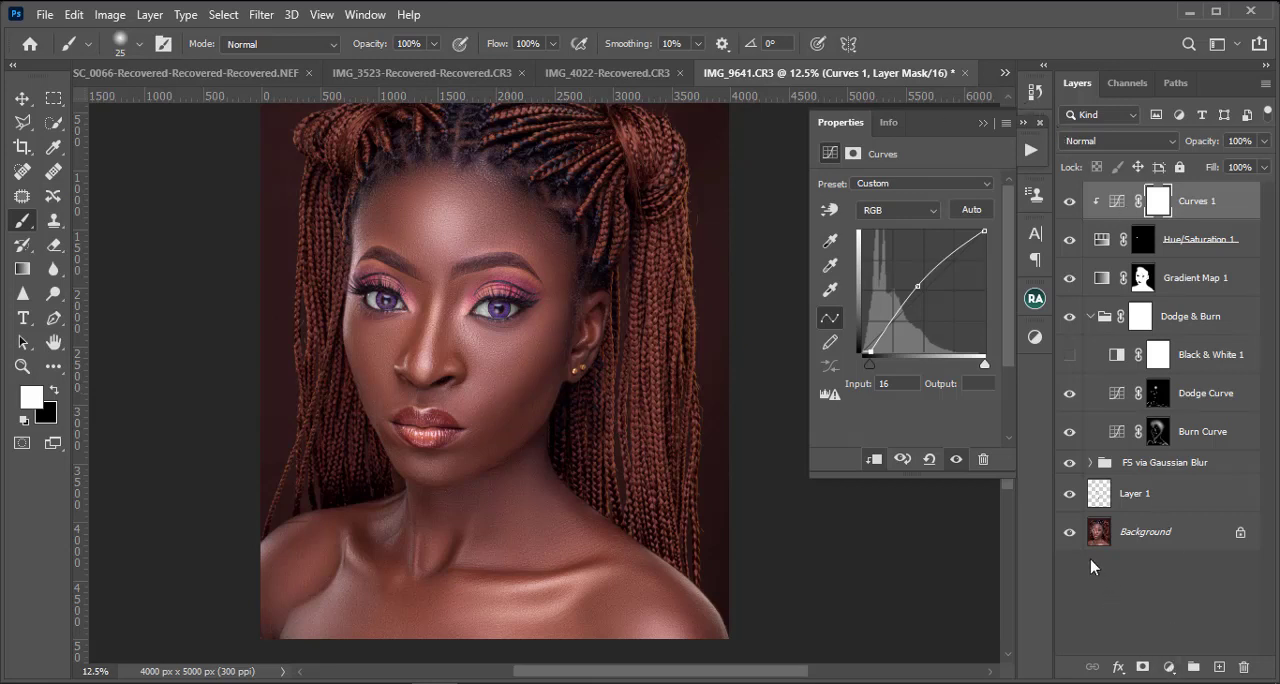
Step: Add a Photo Filter adjustment layer with the Blue filter and clip it to the layers below
click(1170, 665)
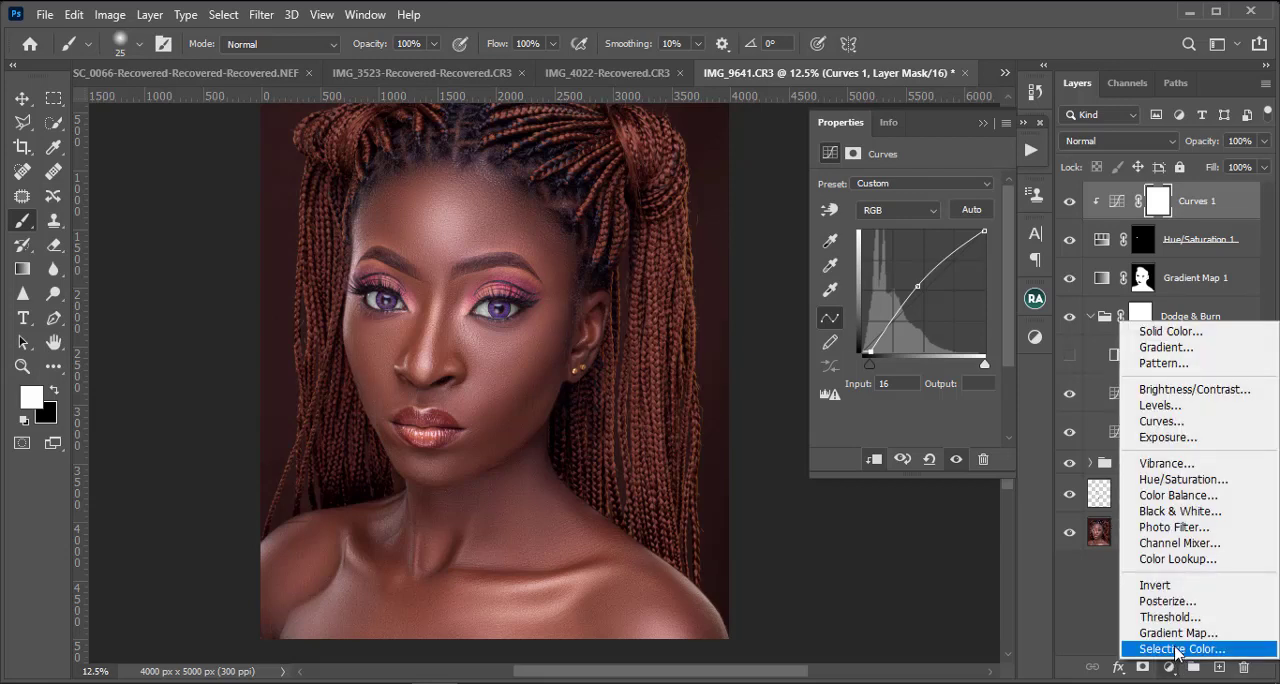
click(1185, 530)
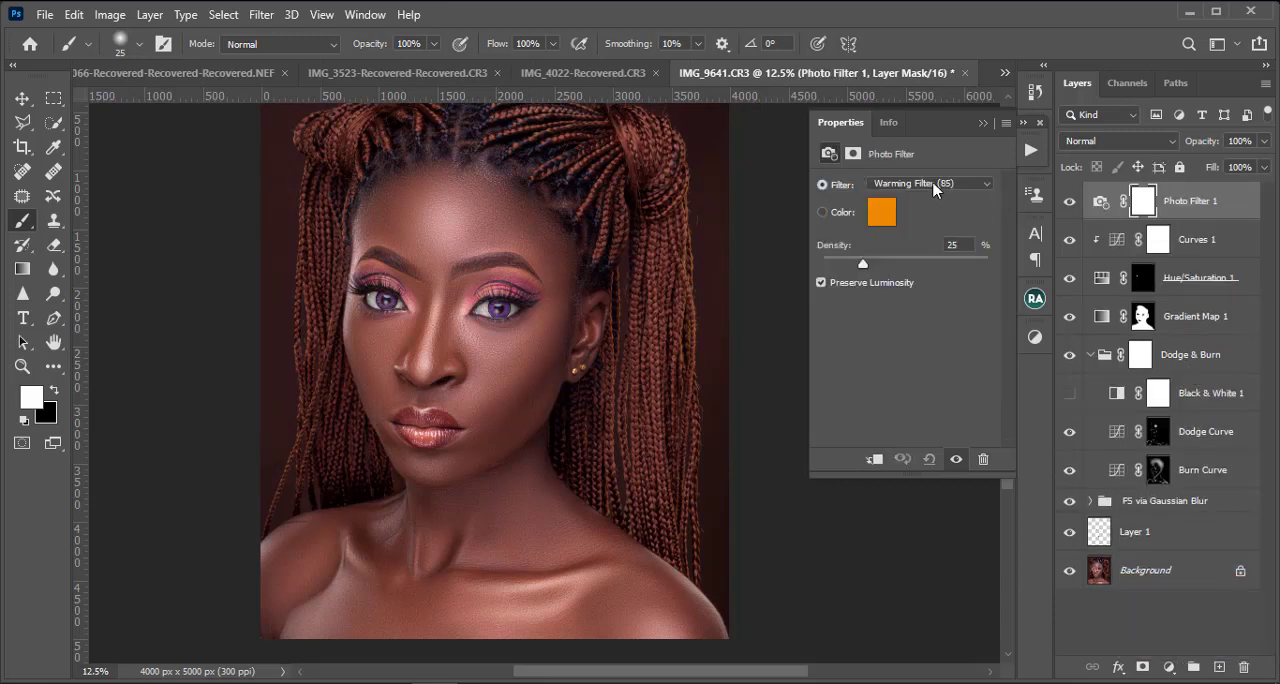
click(935, 186)
click(908, 375)
click(875, 459)
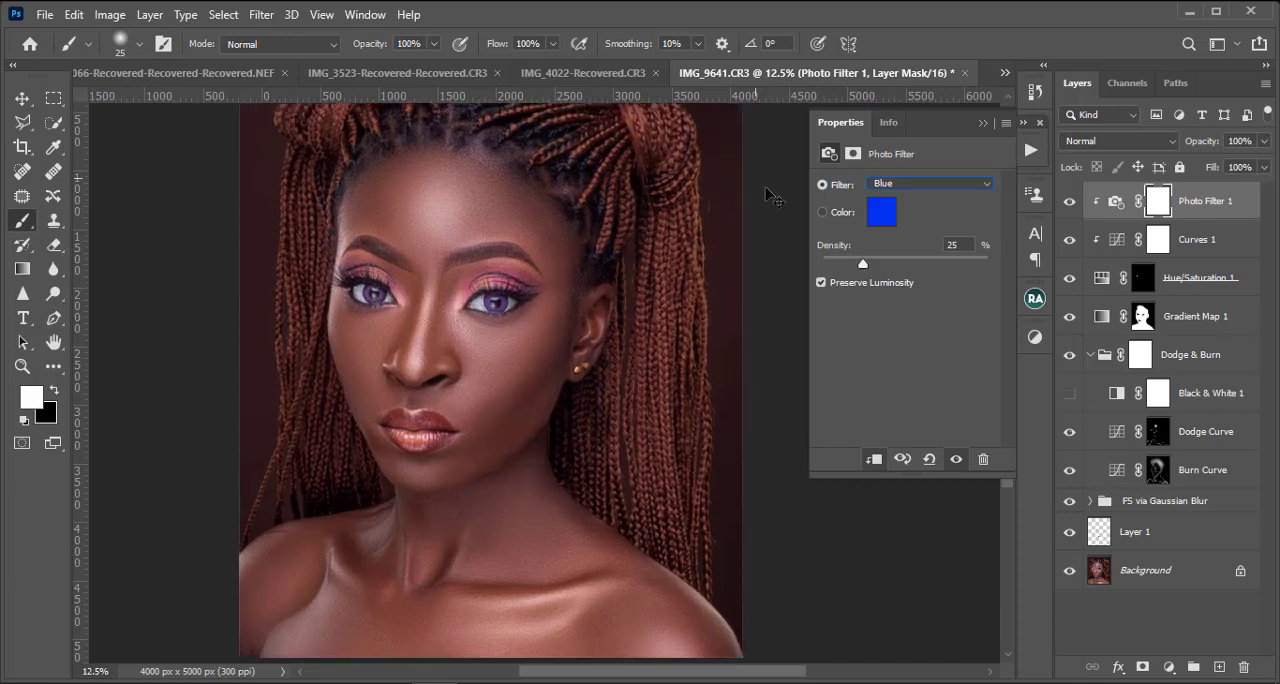
Step: Examine the eyes at several zoom levels and compare them with the Hue/Saturation 1 correction hidden and shown
key(ctrl+plus)
key(ctrl+plus)
key(ctrl+plus)
key(ctrl+minus)
key(ctrl+minus)
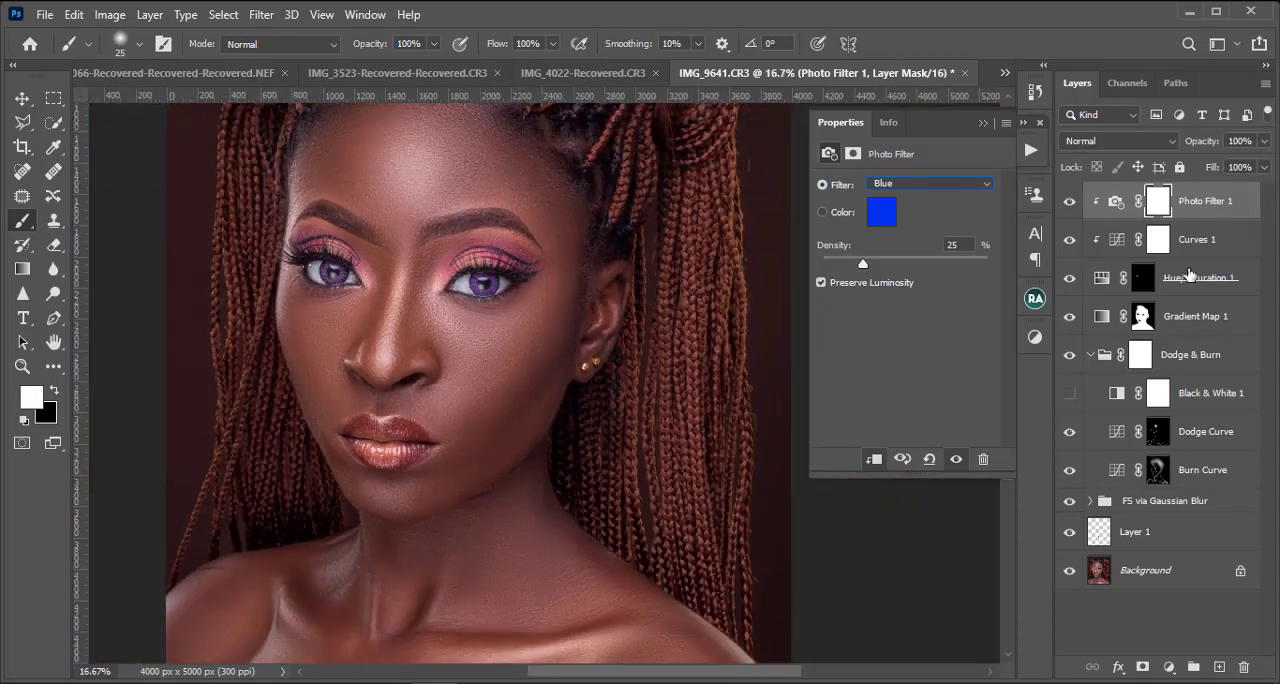
key(ctrl+plus)
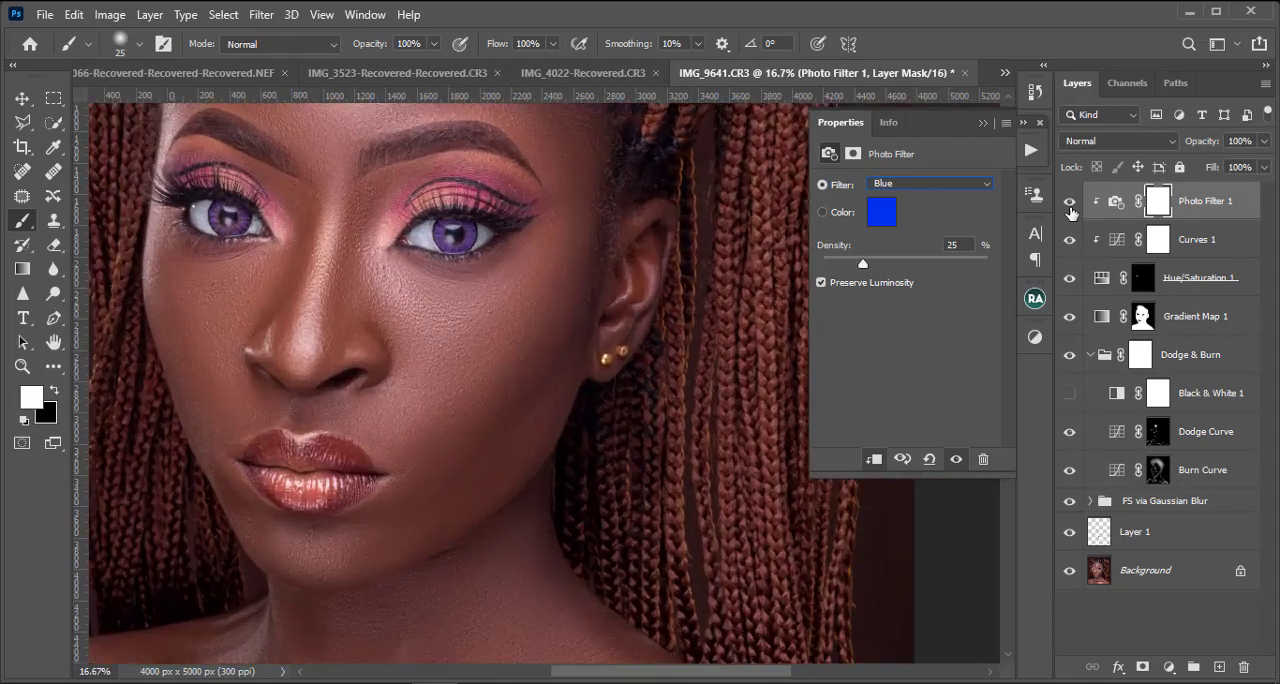
key(ctrl+plus)
key(ctrl+plus)
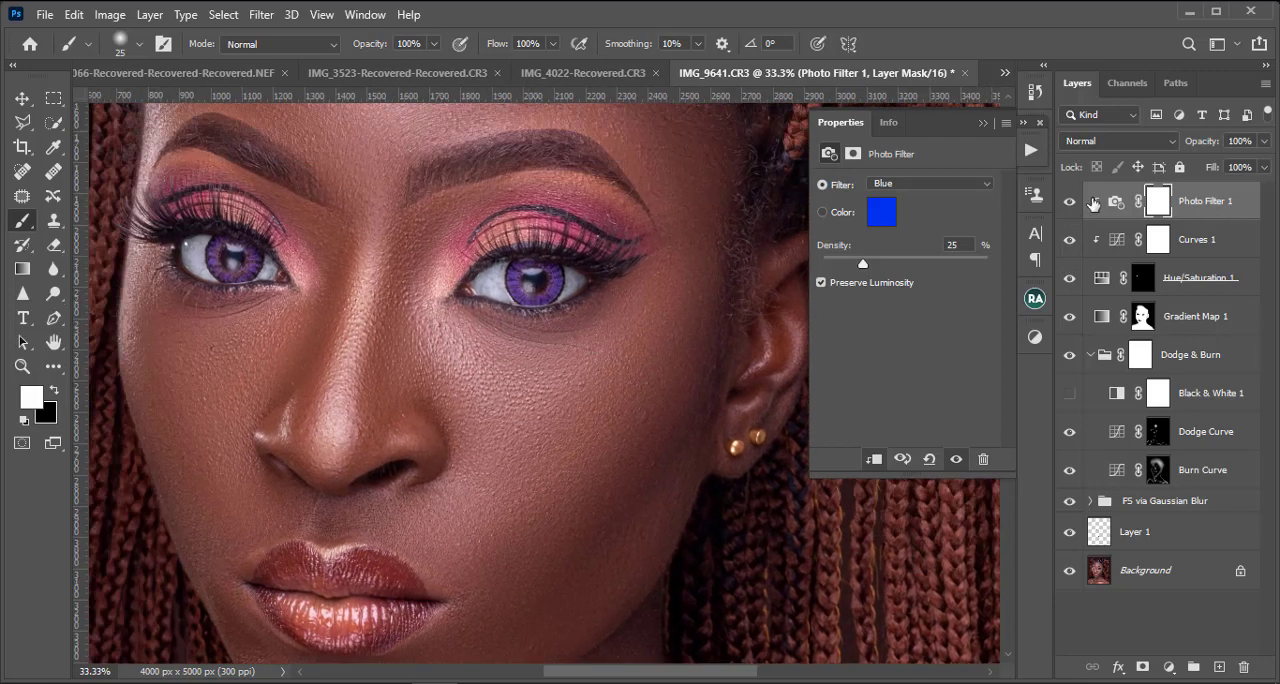
key(ctrl+alt+g)
click(1069, 279)
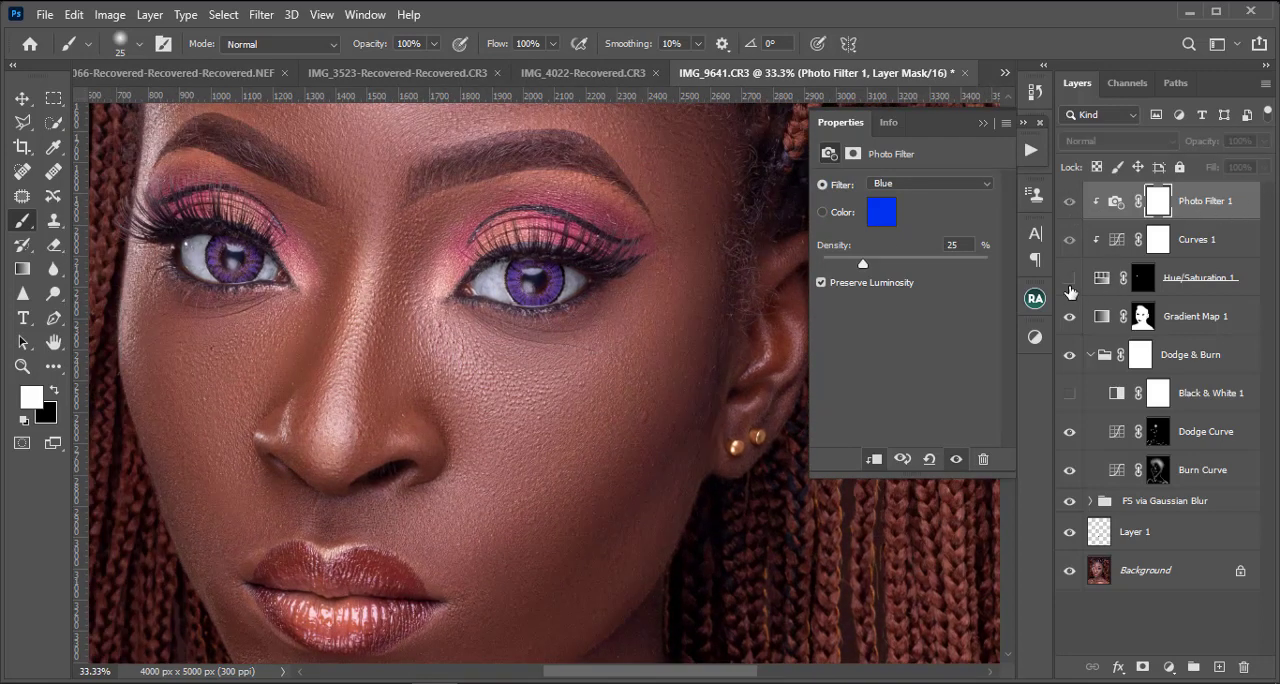
click(1069, 279)
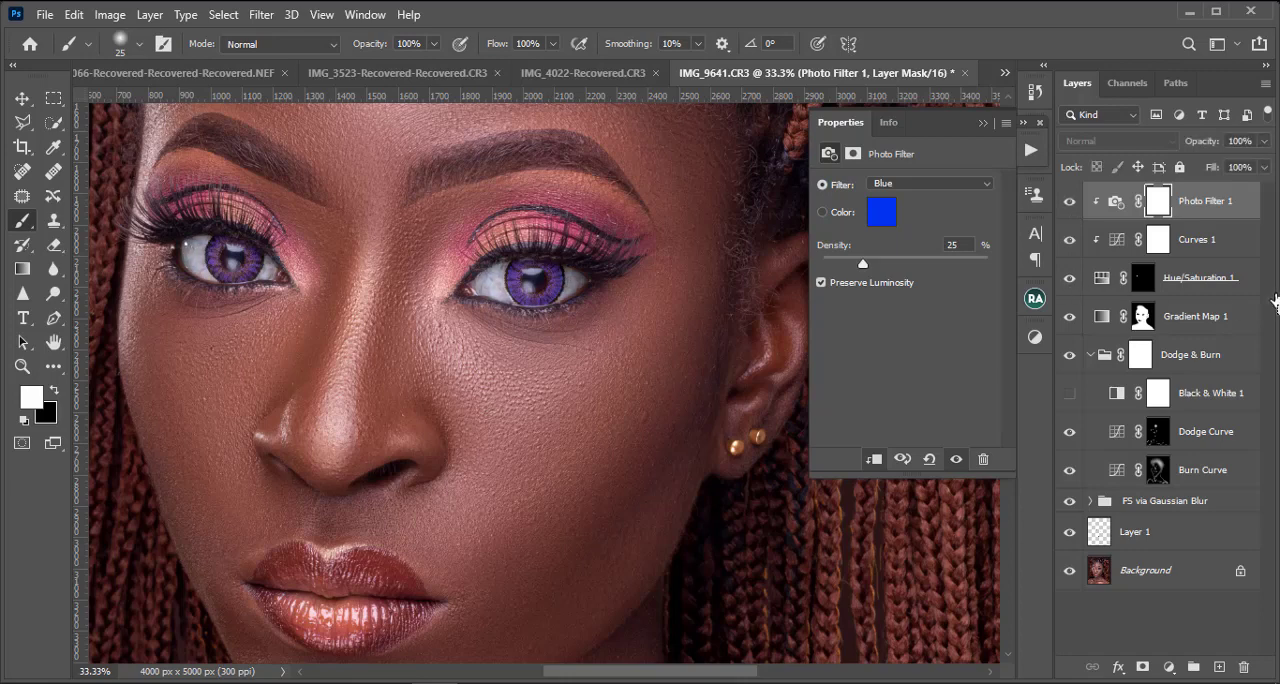
Step: Group the Photo Filter 1, Curves 1 and Hue/Saturation 1 layers
key(ctrl+minus)
key(ctrl+minus)
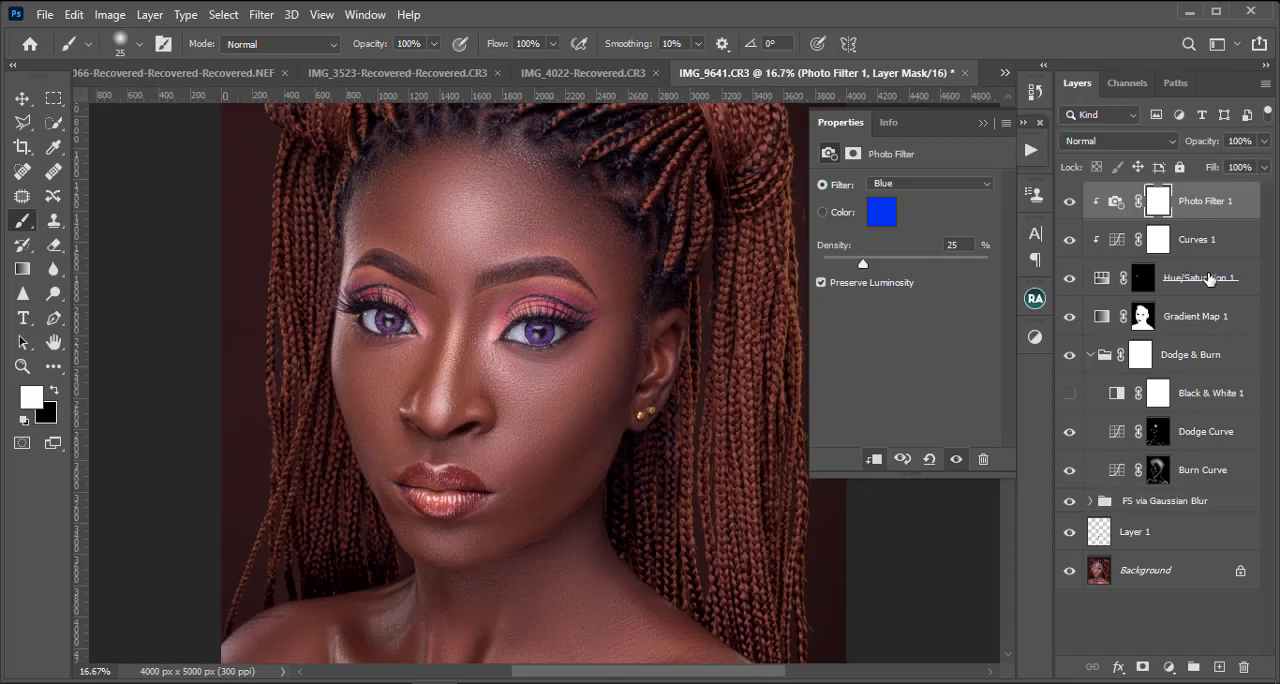
shift+click(1208, 279)
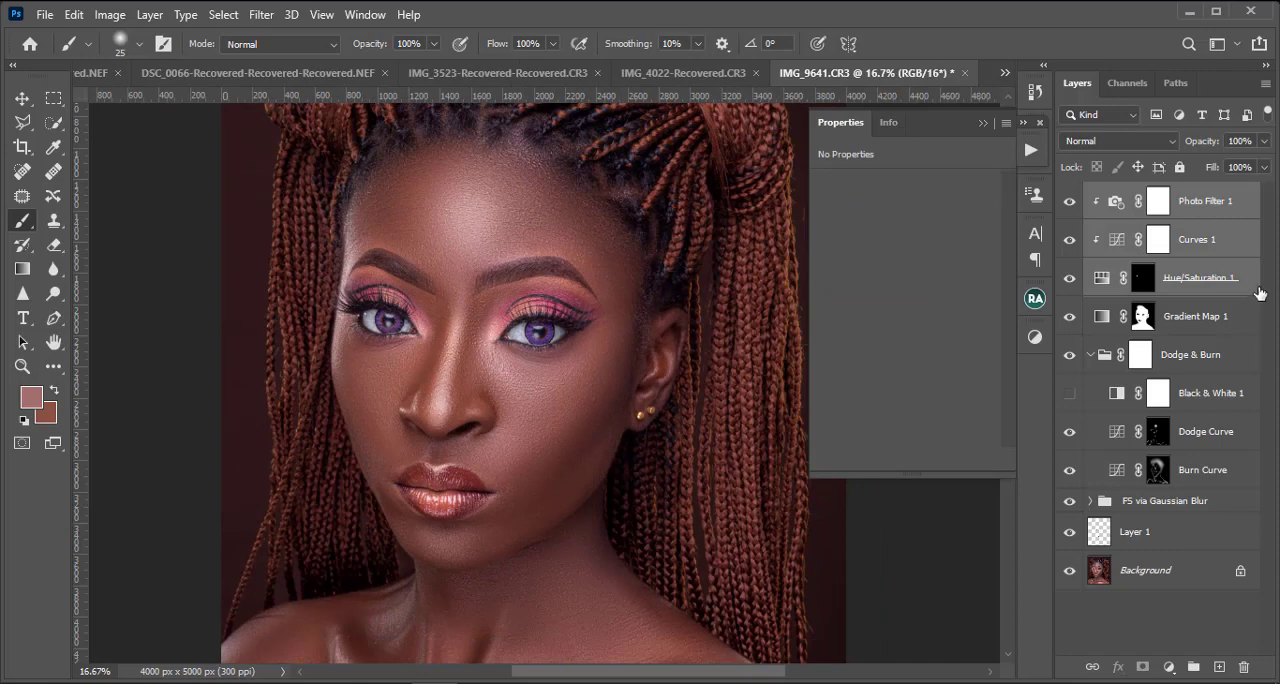
key(ctrl+g)
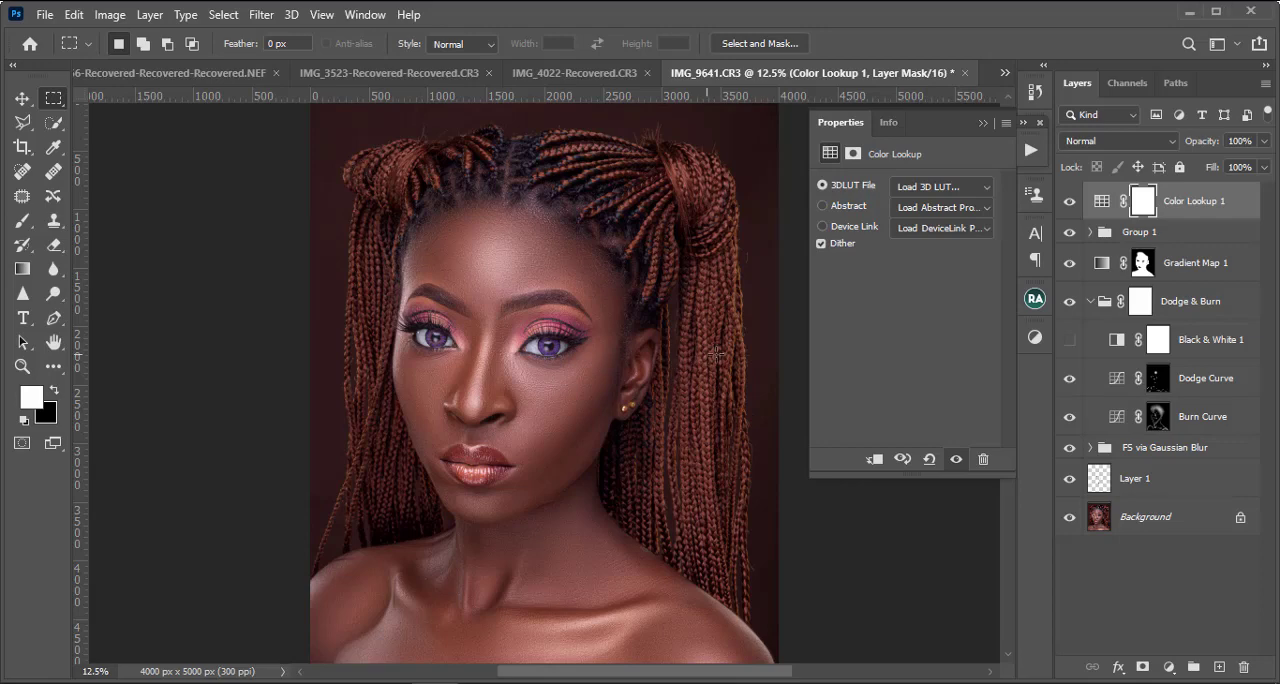
Step: Add a Selective Color adjustment layer and, for the Reds, lower Cyan and slightly raise Magenta and Yellow
scroll(740, 362, down, 3)
scroll(675, 430, right, 2)
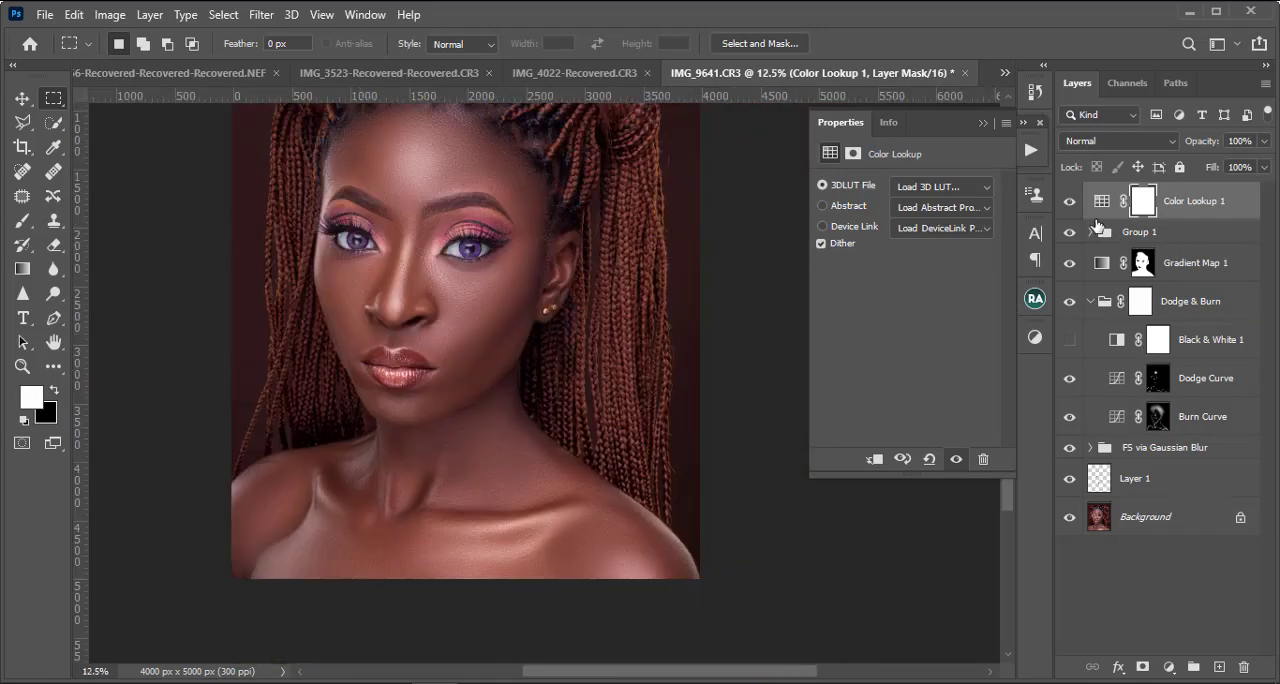
click(1169, 667)
click(1179, 665)
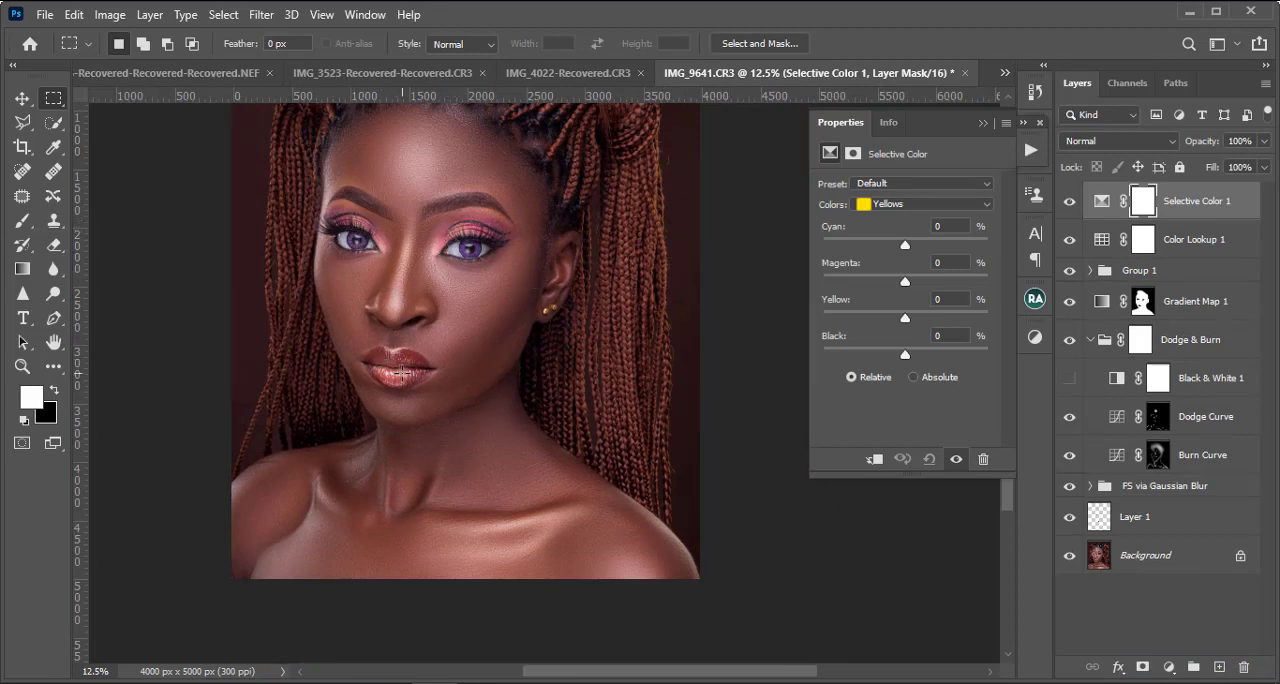
click(910, 205)
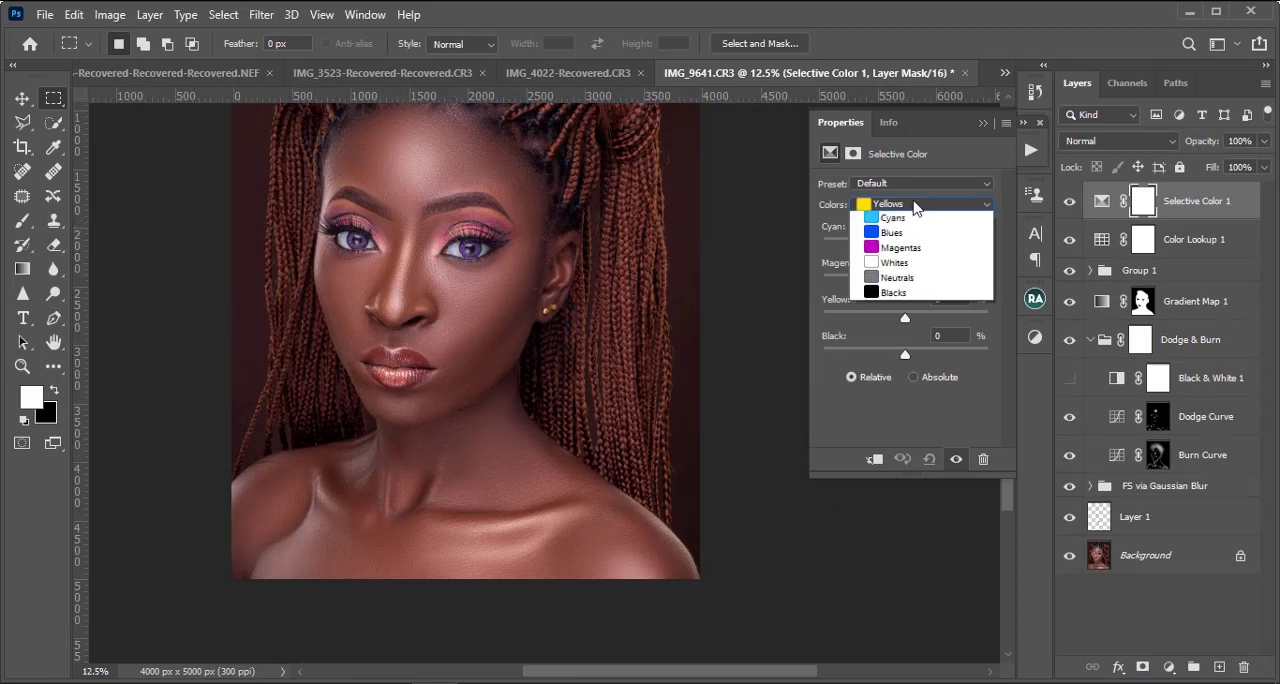
click(907, 215)
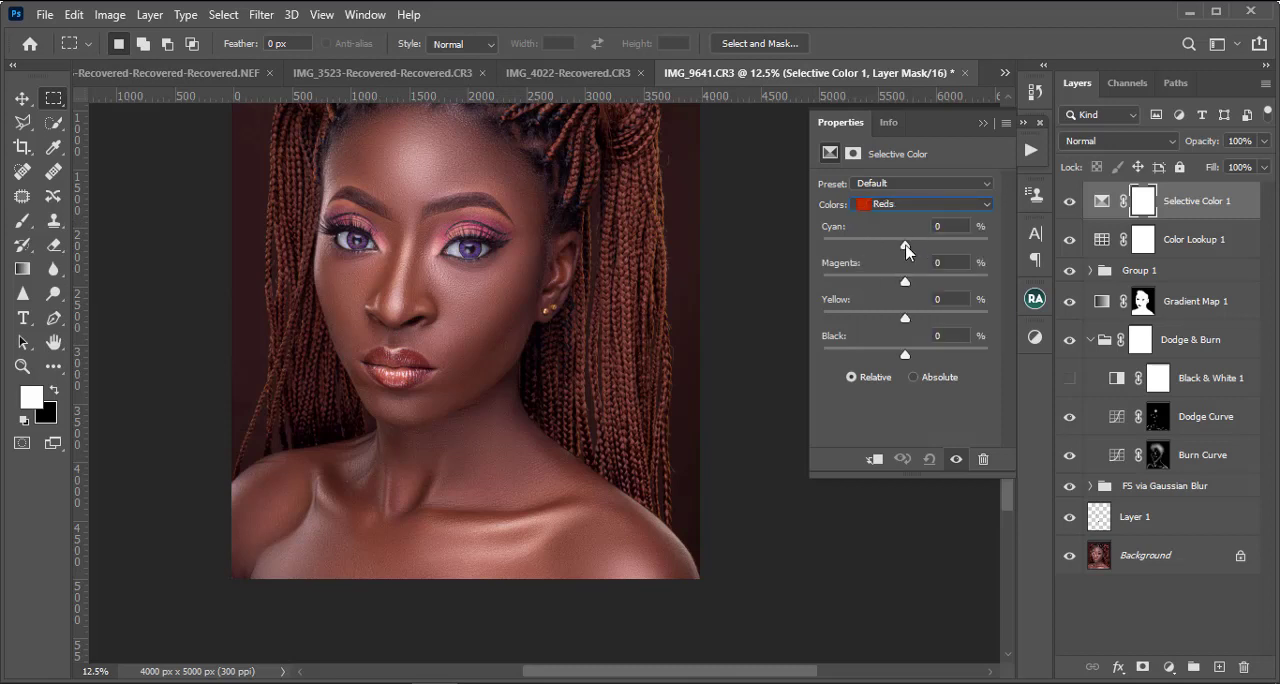
drag(905, 245, 858, 246)
drag(905, 318, 922, 340)
mouse_move(905, 287)
mouse_down()
mouse_move(942, 293)
mouse_move(920, 292)
mouse_up()
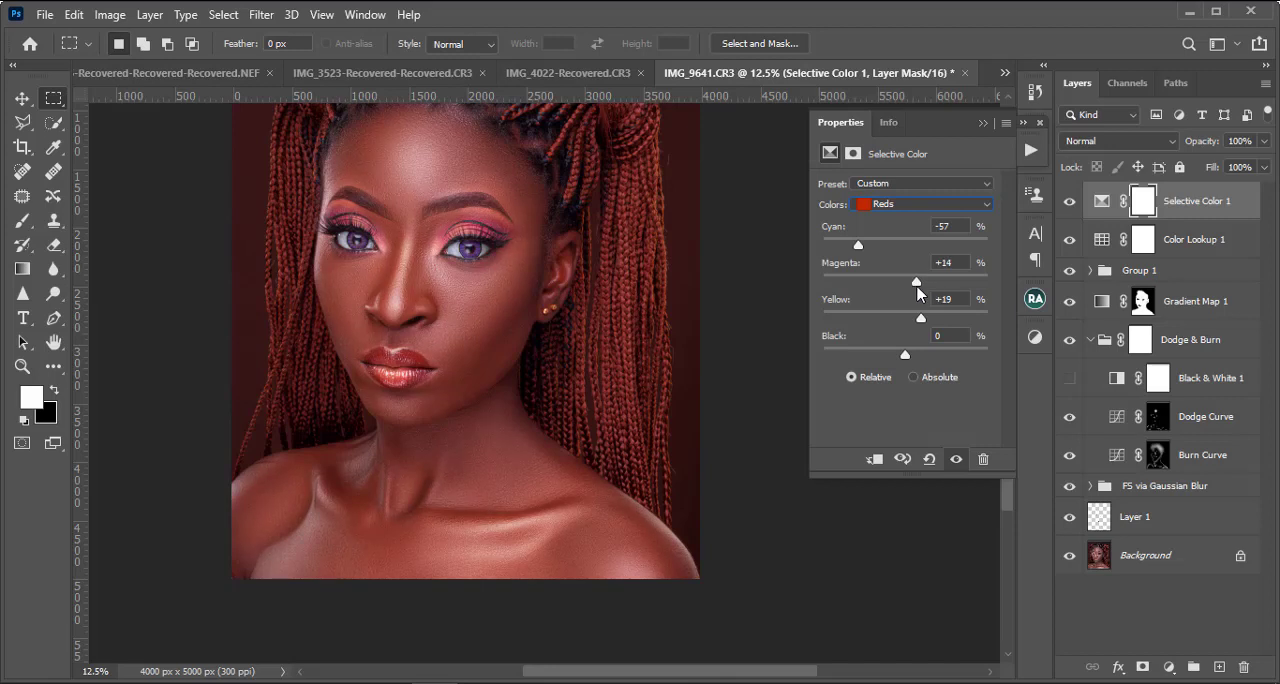
Step: Set the Selective Color Magentas to Cyan -100, Magenta +100 and Yellow -100
click(873, 205)
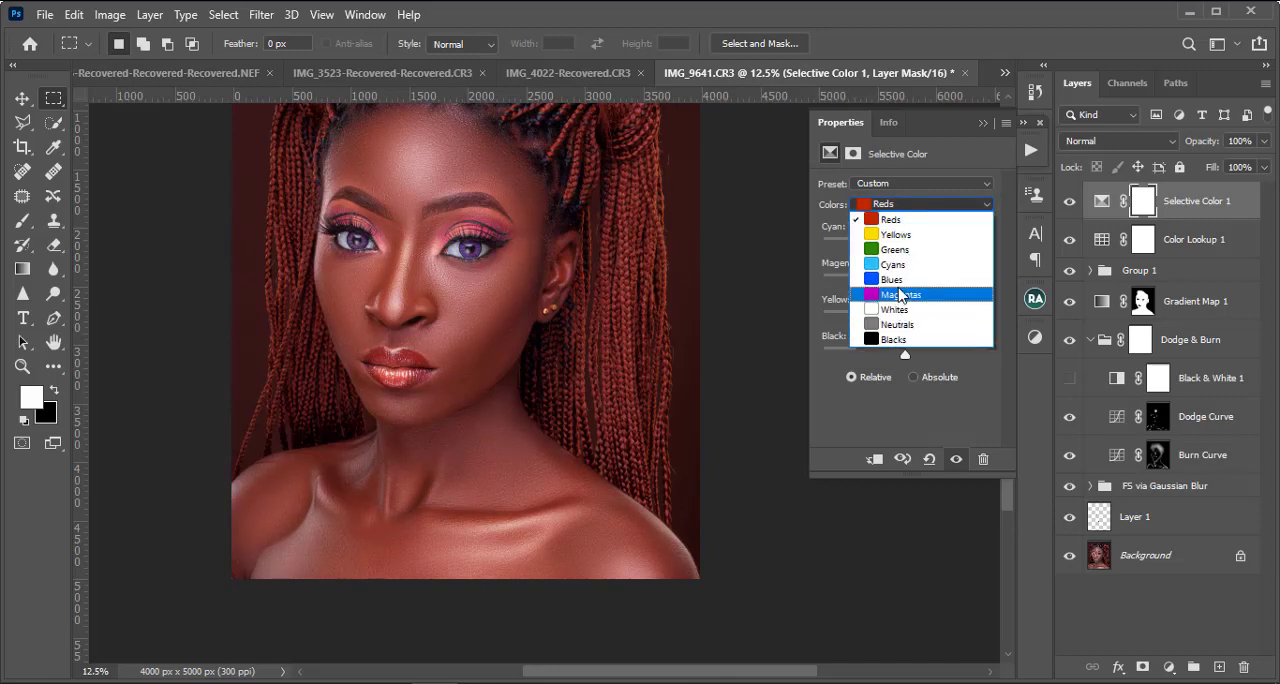
click(900, 295)
drag(905, 248, 823, 246)
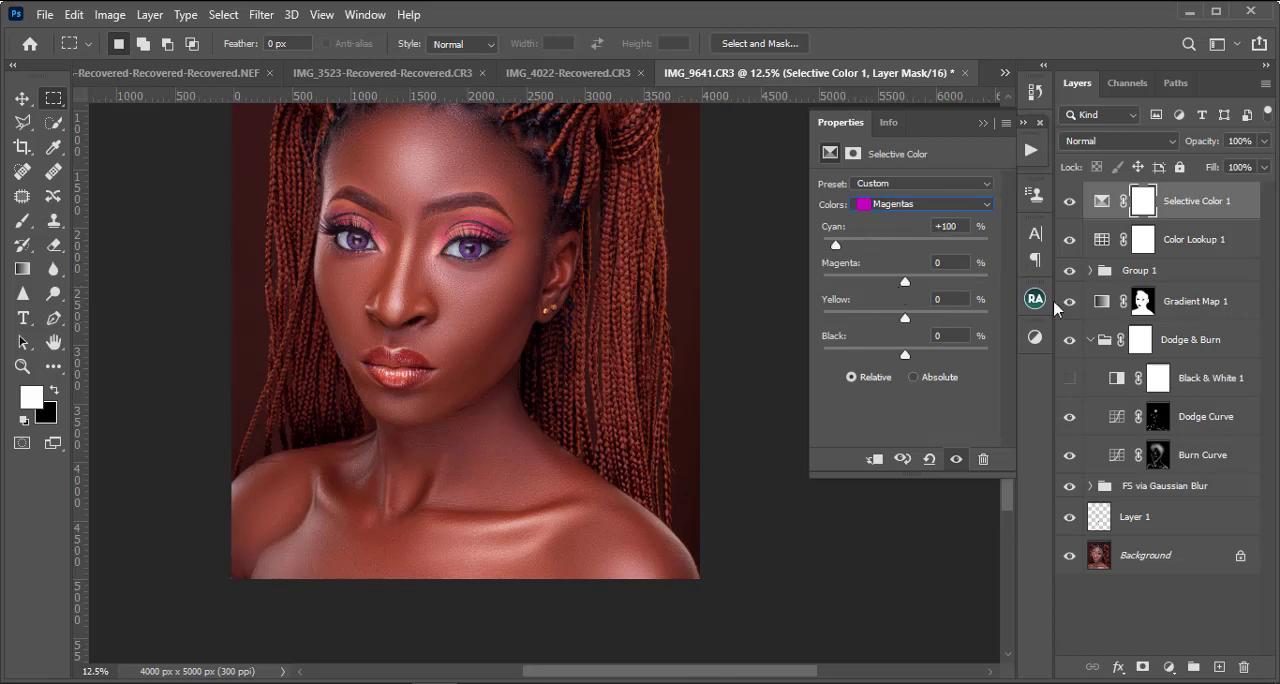
drag(905, 281, 823, 281)
drag(905, 318, 771, 316)
drag(1030, 318, 725, 324)
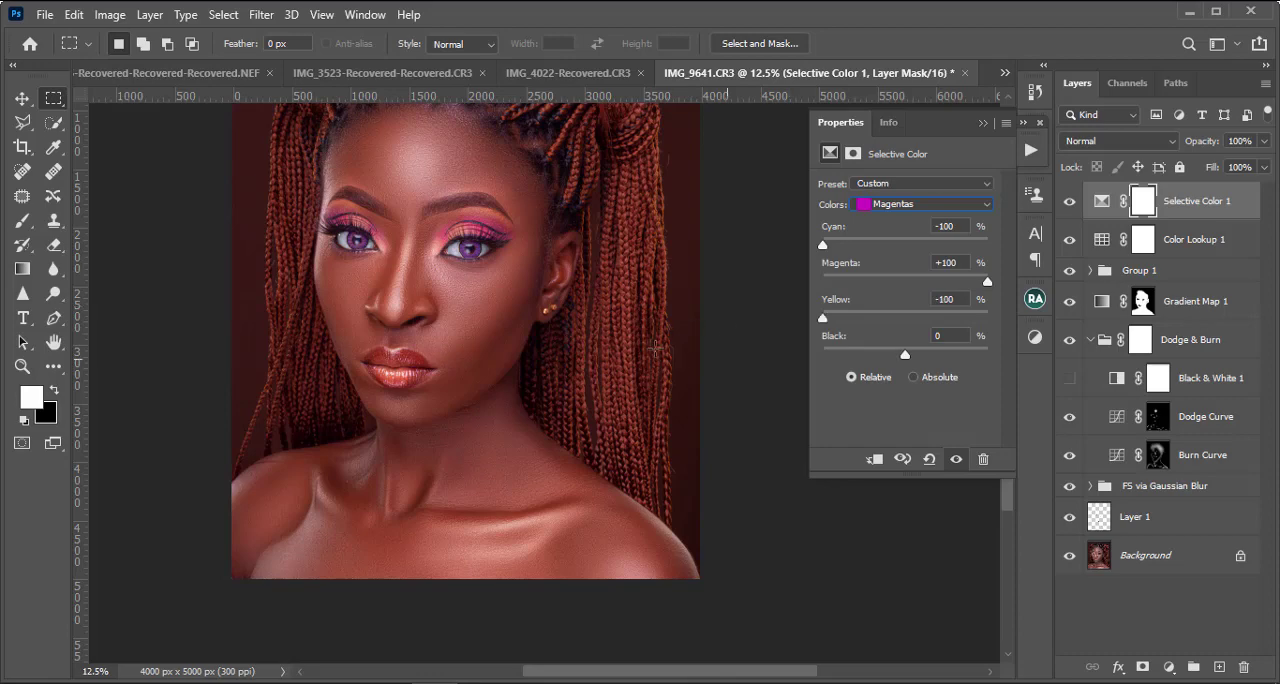
Step: Compare the face with the Selective Color 1 layer hidden and shown
key(ctrl+plus)
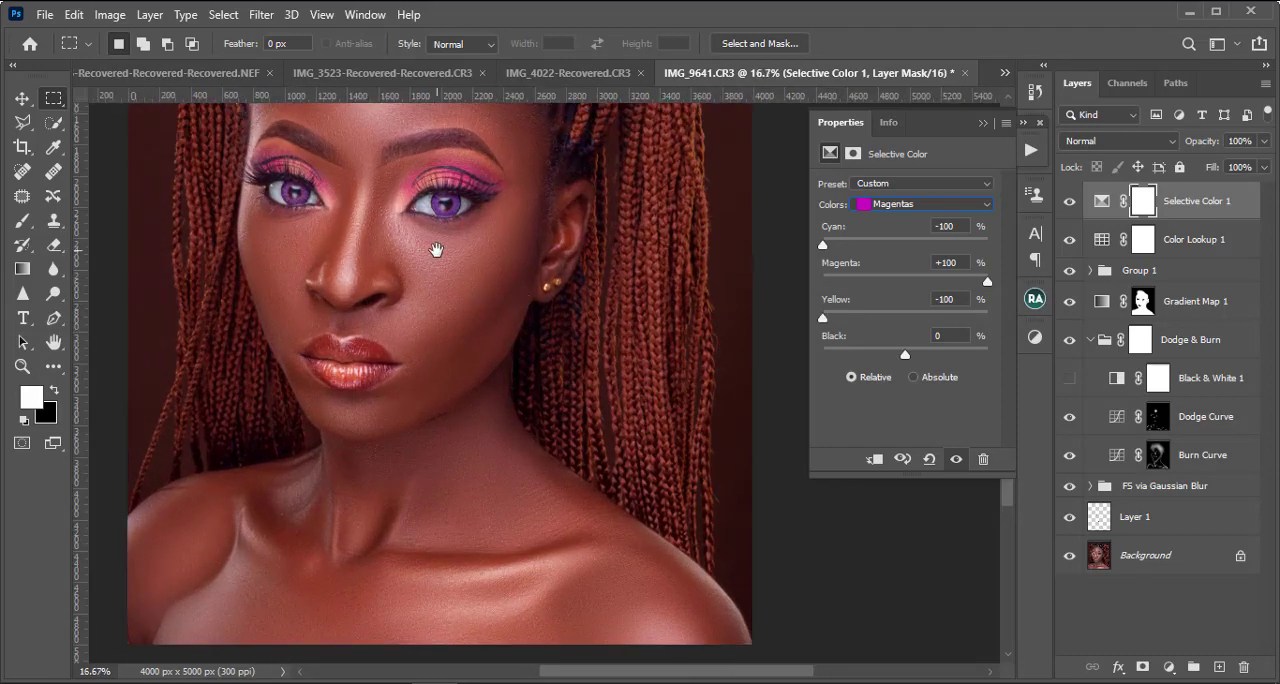
drag(435, 252, 507, 366)
click(1068, 202)
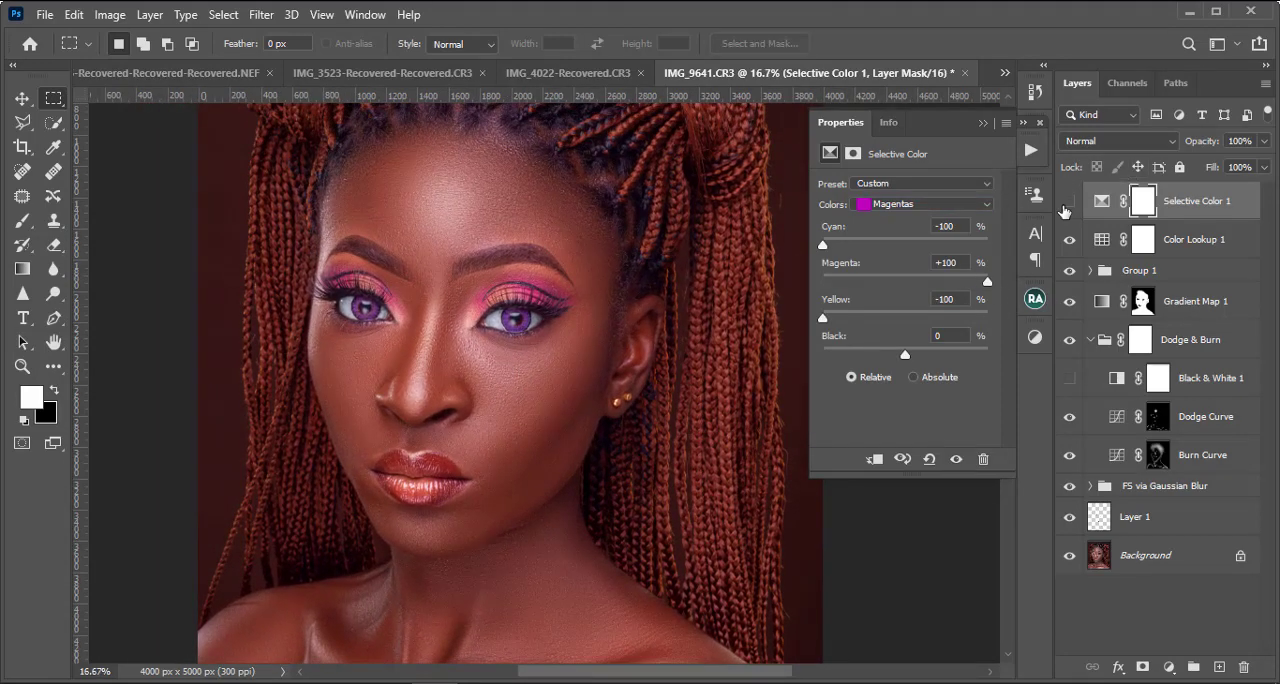
click(1067, 203)
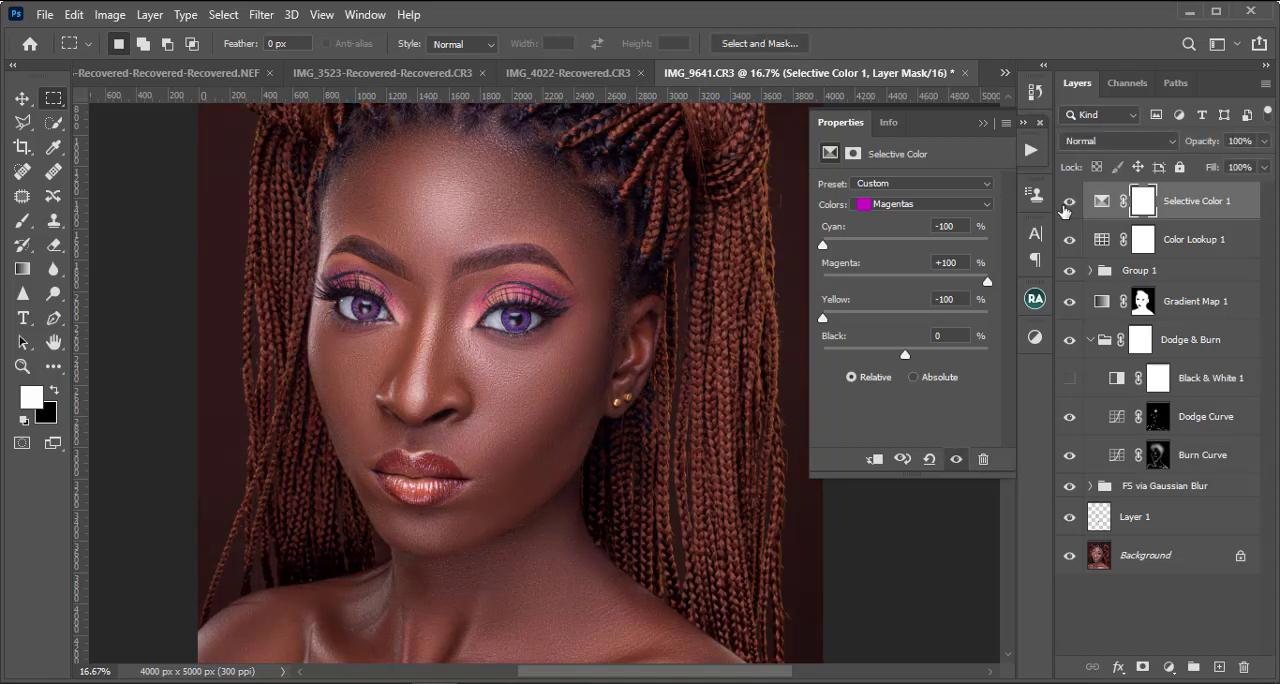
Step: Set the Selective Color Yellows to Cyan -100, Magenta -10 and Yellow +40
click(910, 205)
click(908, 235)
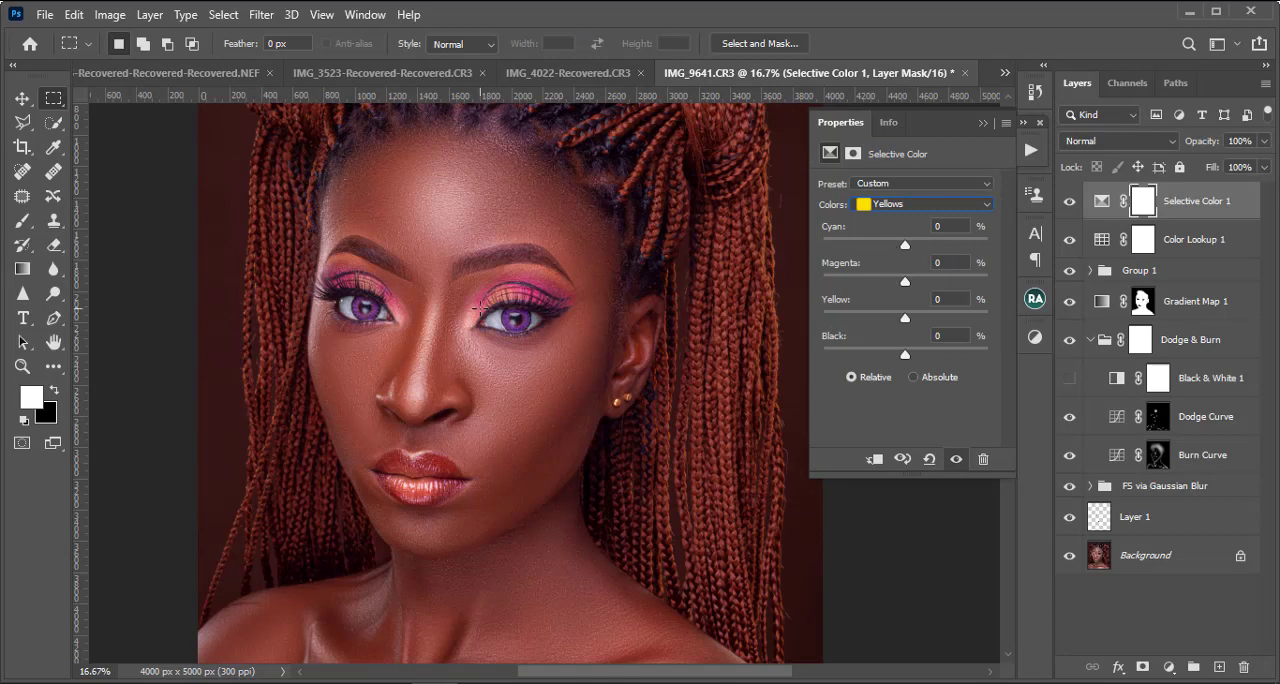
drag(905, 245, 822, 245)
drag(905, 284, 822, 281)
drag(898, 290, 940, 320)
Step: Invert the Selective Color 1 layer mask to black
key(ctrl+minus)
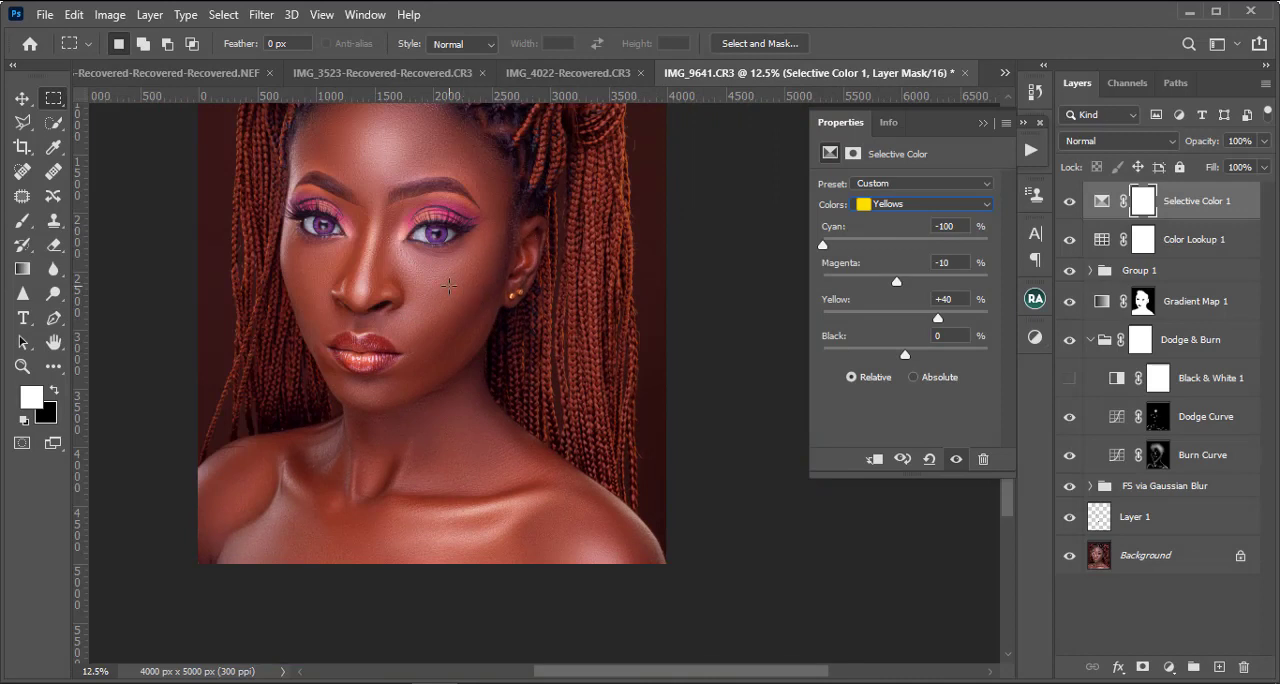
drag(362, 290, 416, 384)
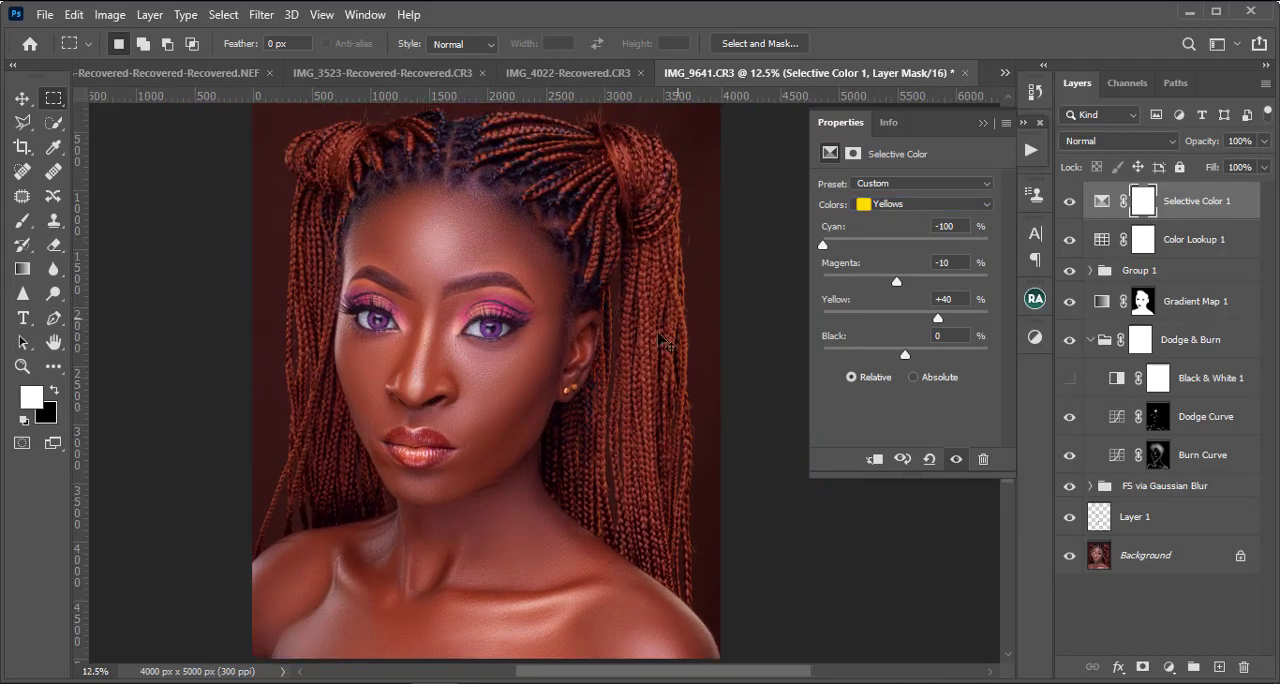
key(ctrl+i)
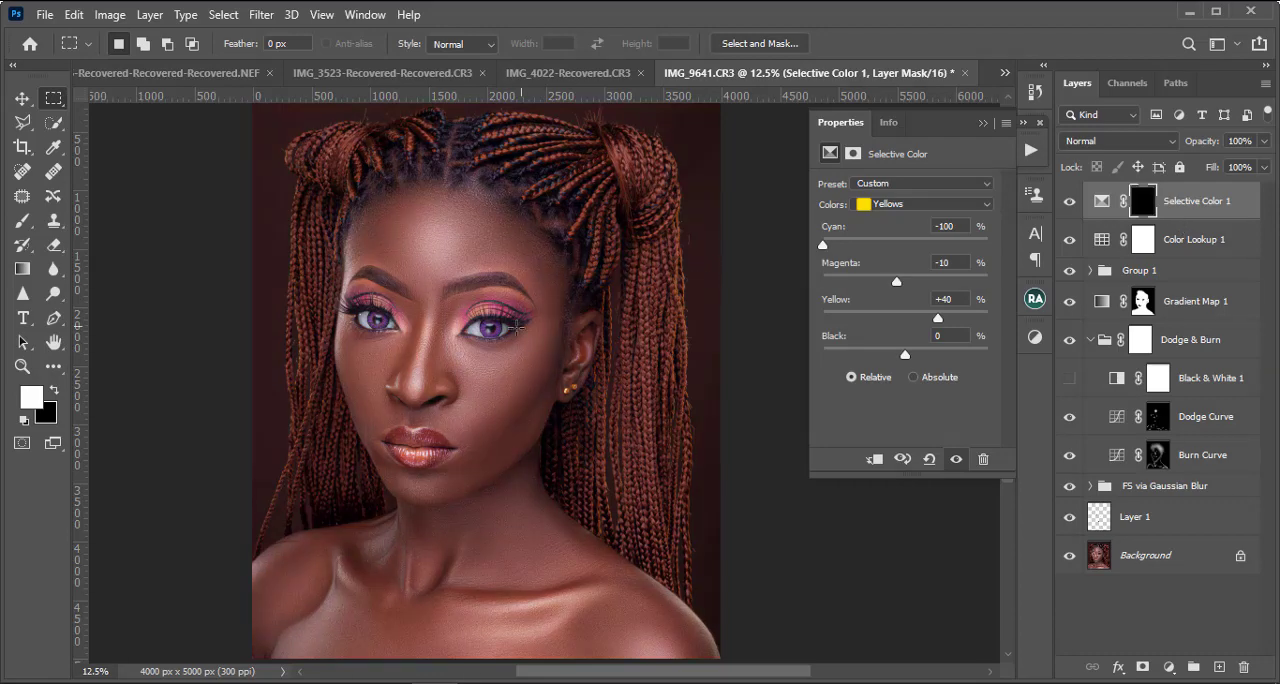
Step: Paint white on the Selective Color 1 mask over the eyeshadow of both eyes, adapting the brush size
key(ctrl+plus)
drag(315, 296, 452, 294)
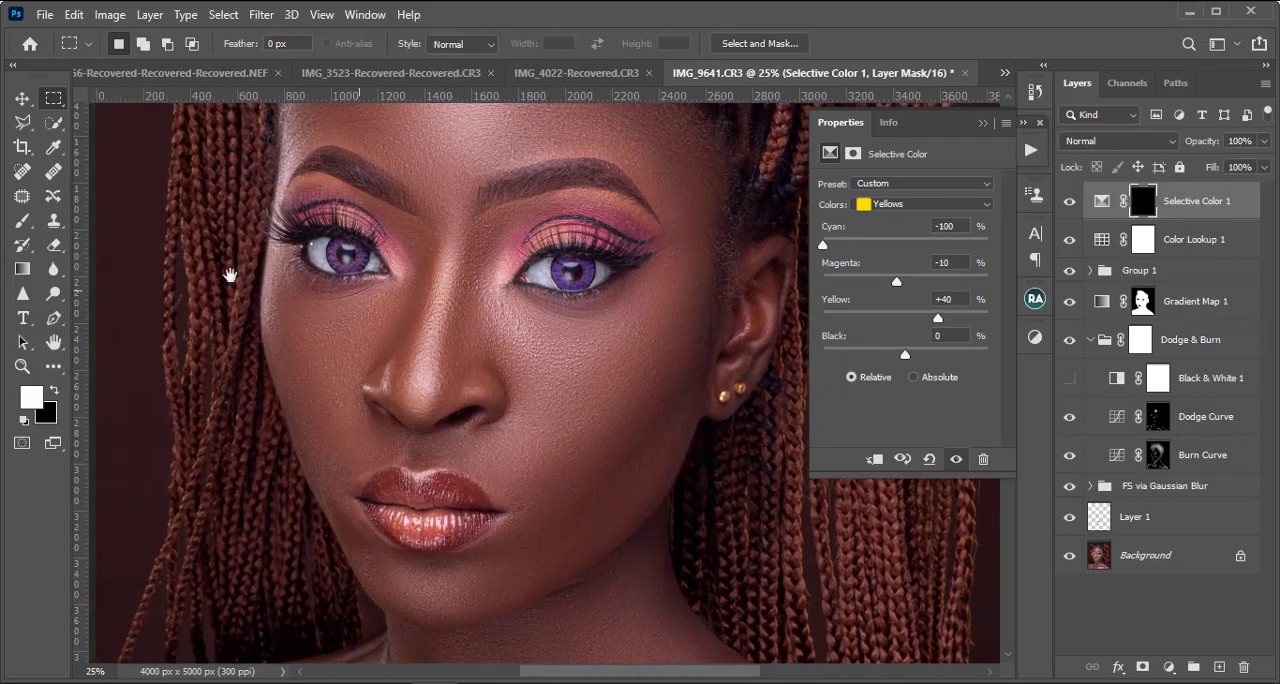
click(20, 221)
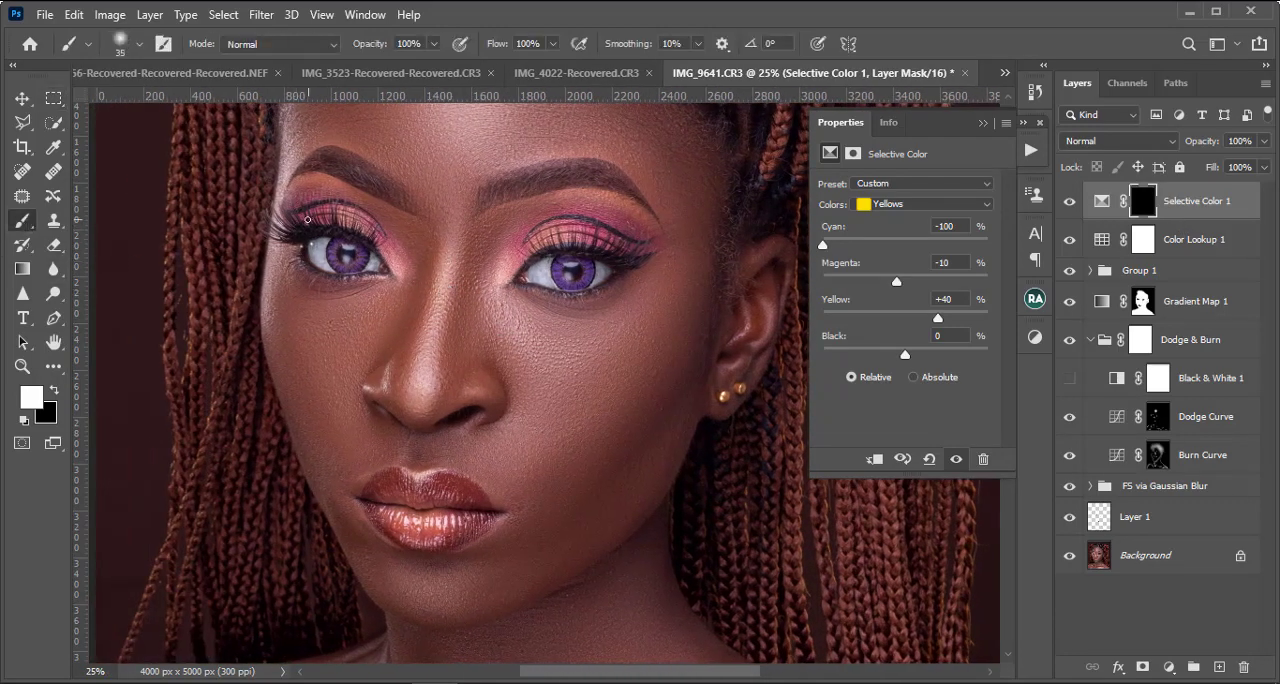
key(bracketright)
key(bracketright)
Step: Paint white on the Selective Color 1 mask over the lips, adapting the brush size to their shape
key(bracketright)
key(bracketright)
mouse_move(300, 234)
mouse_down()
mouse_move(309, 205)
mouse_move(297, 211)
mouse_move(369, 232)
mouse_up()
key(bracketleft)
key(bracketleft)
mouse_move(509, 268)
mouse_down()
mouse_move(568, 223)
mouse_move(653, 242)
mouse_move(638, 251)
mouse_move(547, 228)
mouse_up()
key(])
mouse_move(391, 487)
mouse_down()
mouse_move(426, 535)
mouse_move(409, 536)
mouse_move(467, 522)
mouse_up()
key([)
key([)
key(])
key(])
key(bracketright)
key(bracketleft)
key(bracketleft)
key(bracketleft)
key(bracketleft)
key(bracketright)
Step: Add a second Selective Color layer and set its Blues to Cyan +100, Magenta -9, Yellow -100 and Black +49
click(1169, 666)
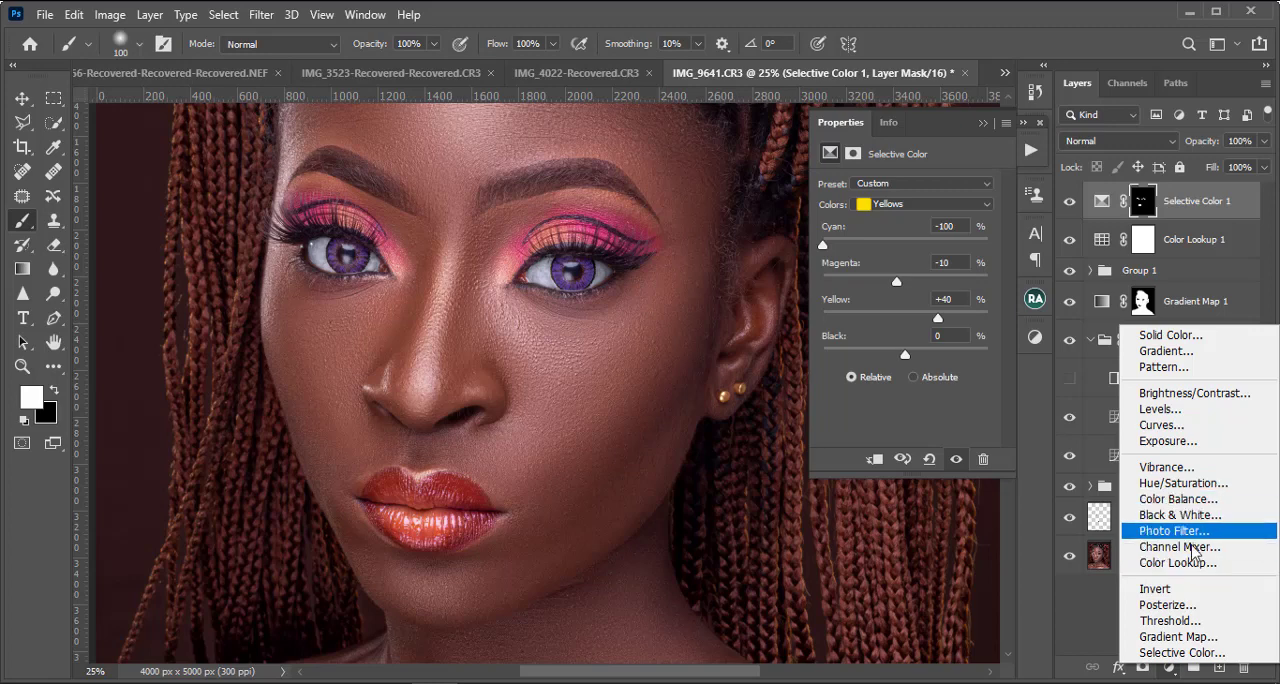
click(1191, 661)
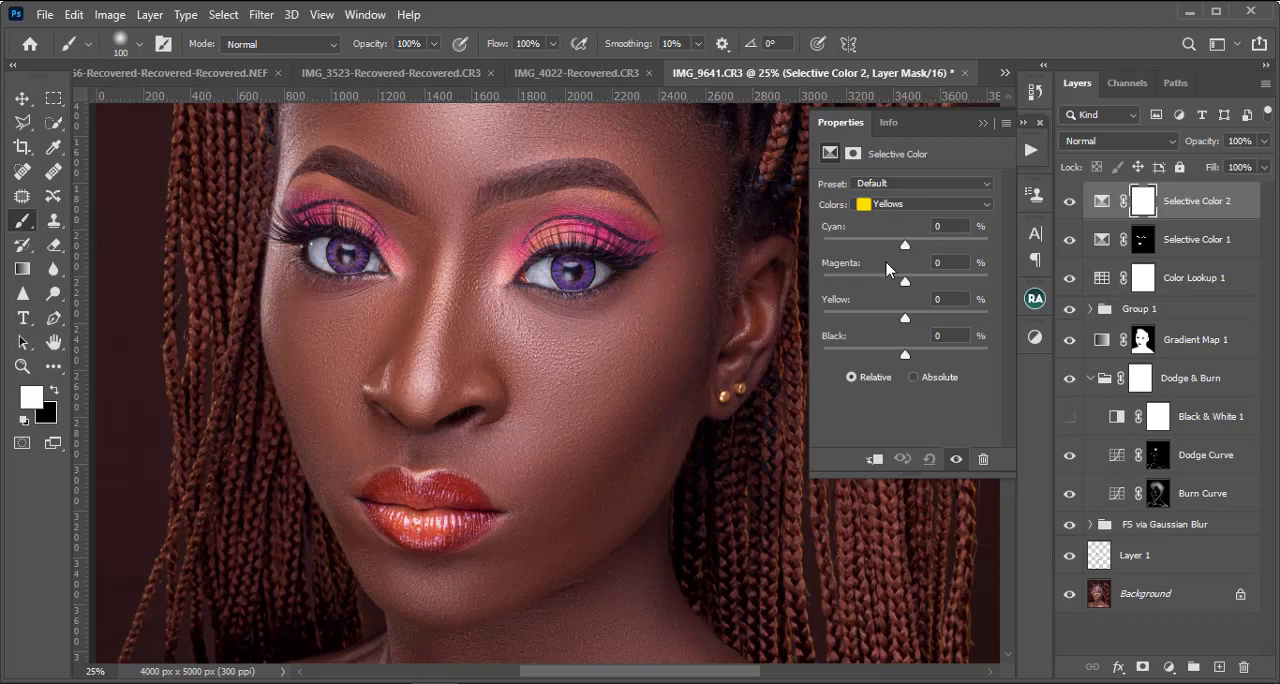
click(901, 207)
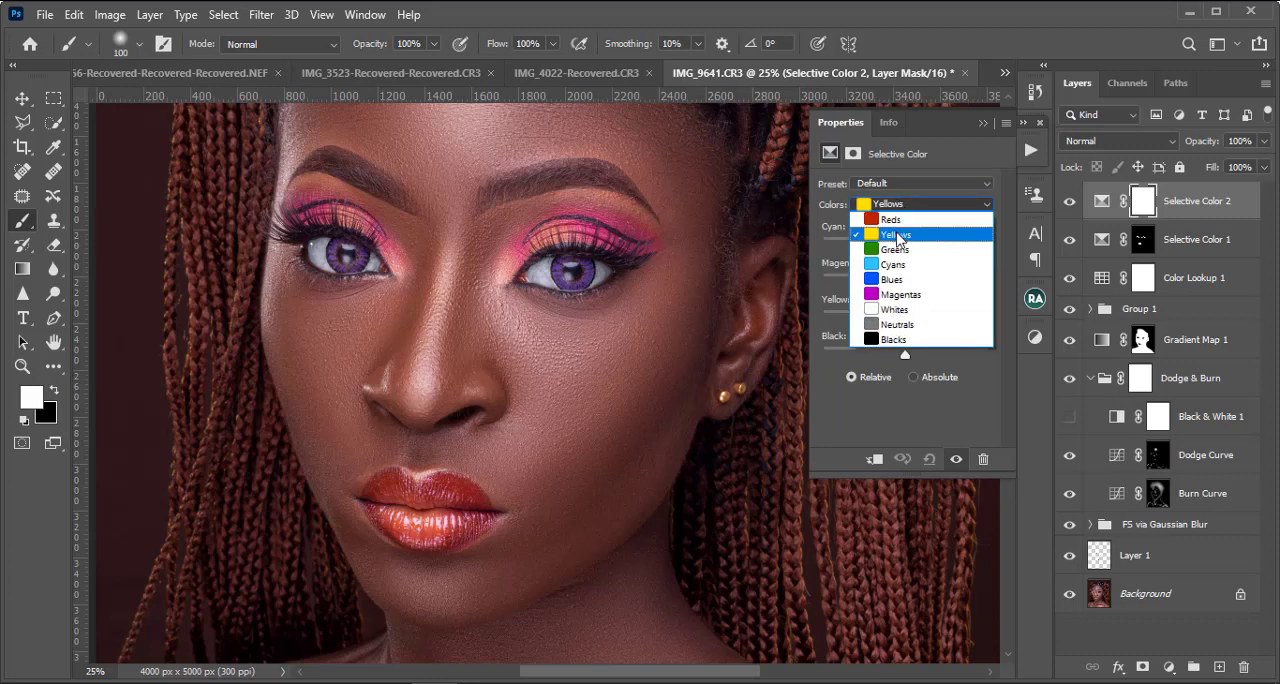
click(895, 280)
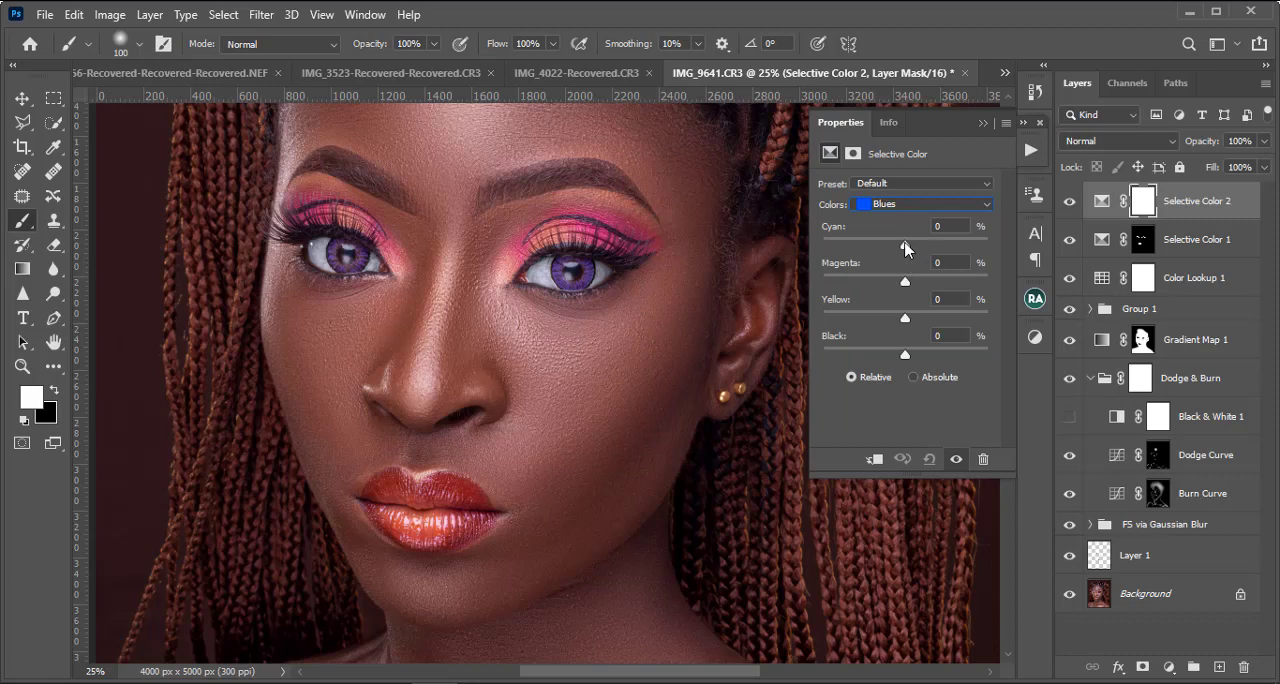
drag(905, 244, 1118, 299)
drag(905, 280, 713, 345)
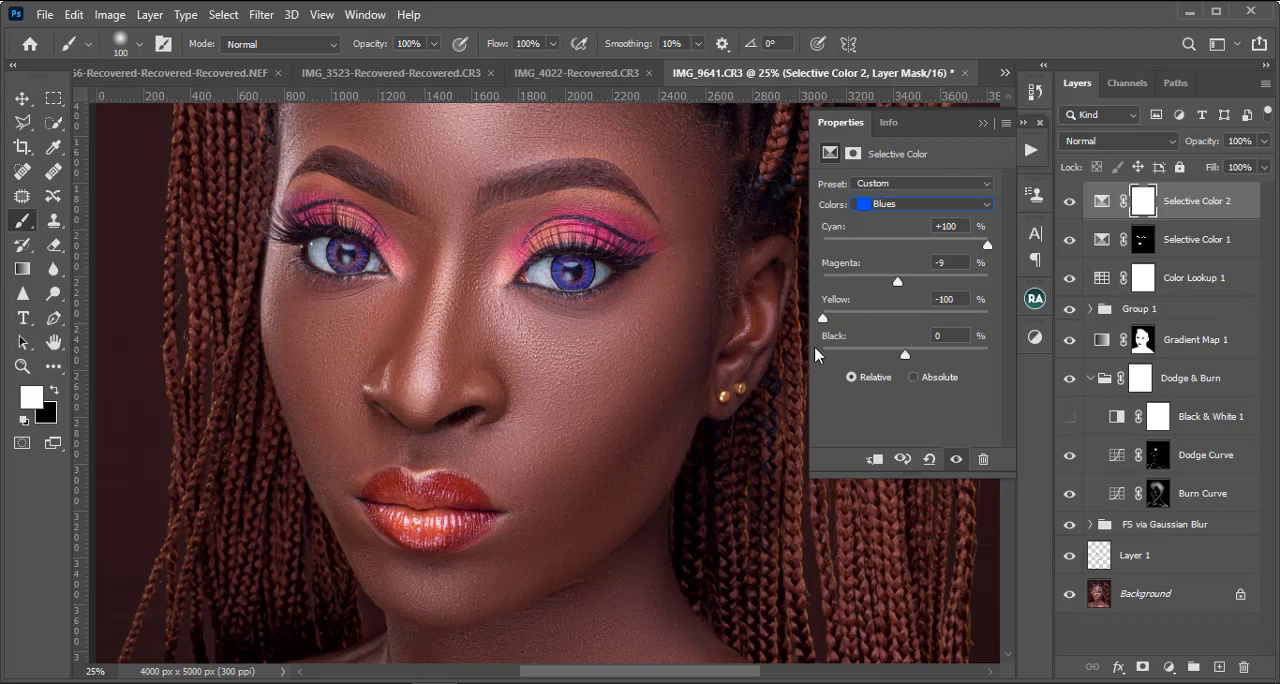
drag(906, 355, 946, 366)
Step: Invert the Selective Color 2 layer mask to black
key(ctrl+minus)
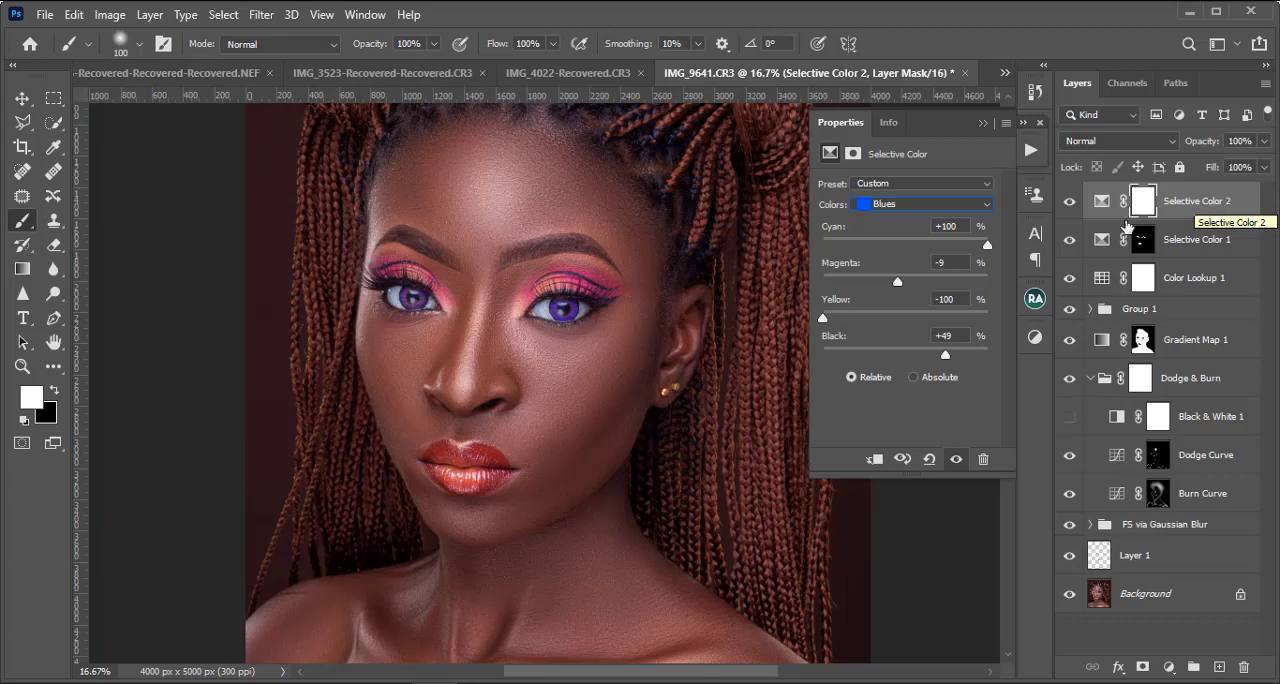
key(ctrl+i)
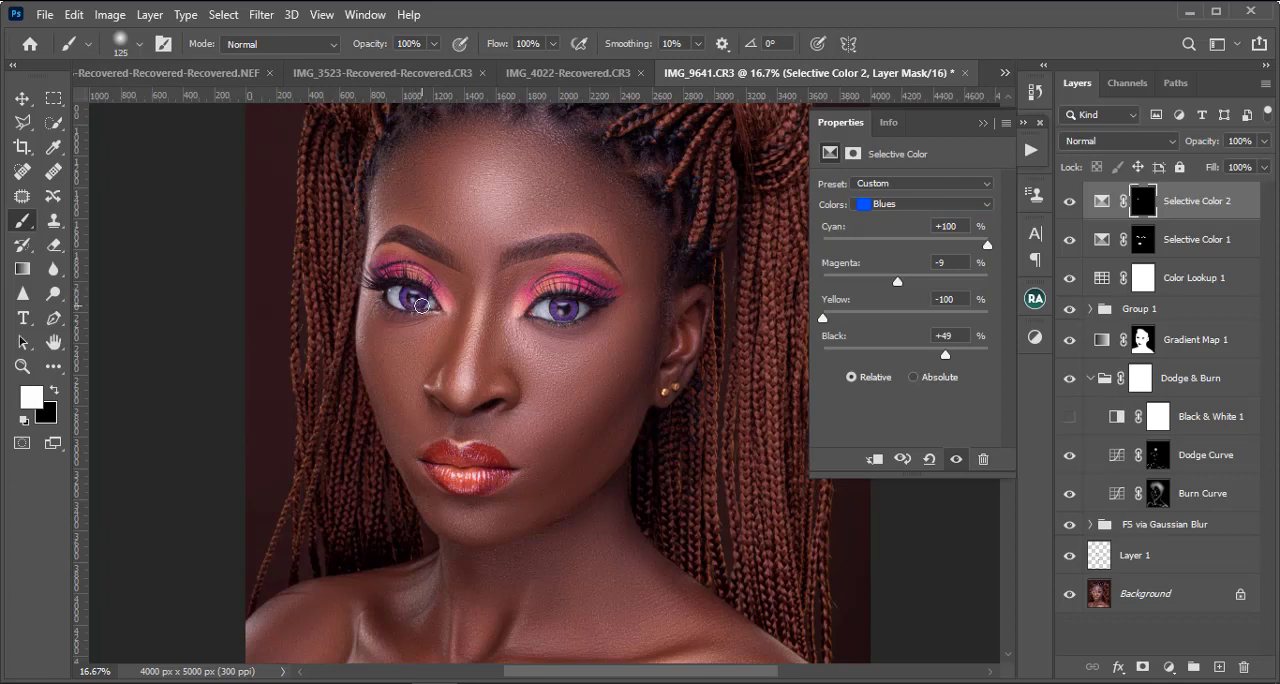
Step: Paint white over both irises on the Selective Color 2 mask and set its Magentas to Cyan +100 and Yellow -10
key(bracketright)
mouse_move(556, 308)
mouse_down()
mouse_move(576, 306)
mouse_move(555, 293)
mouse_move(558, 306)
mouse_up()
click(944, 203)
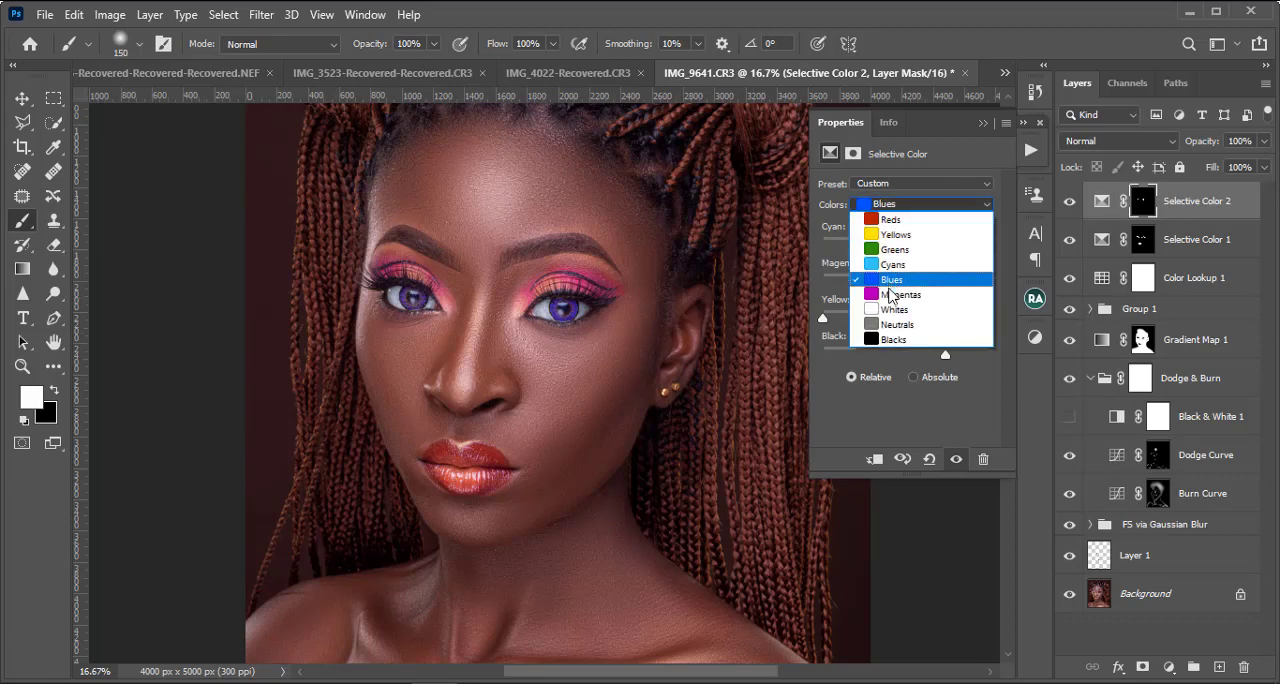
click(912, 294)
drag(906, 318, 900, 352)
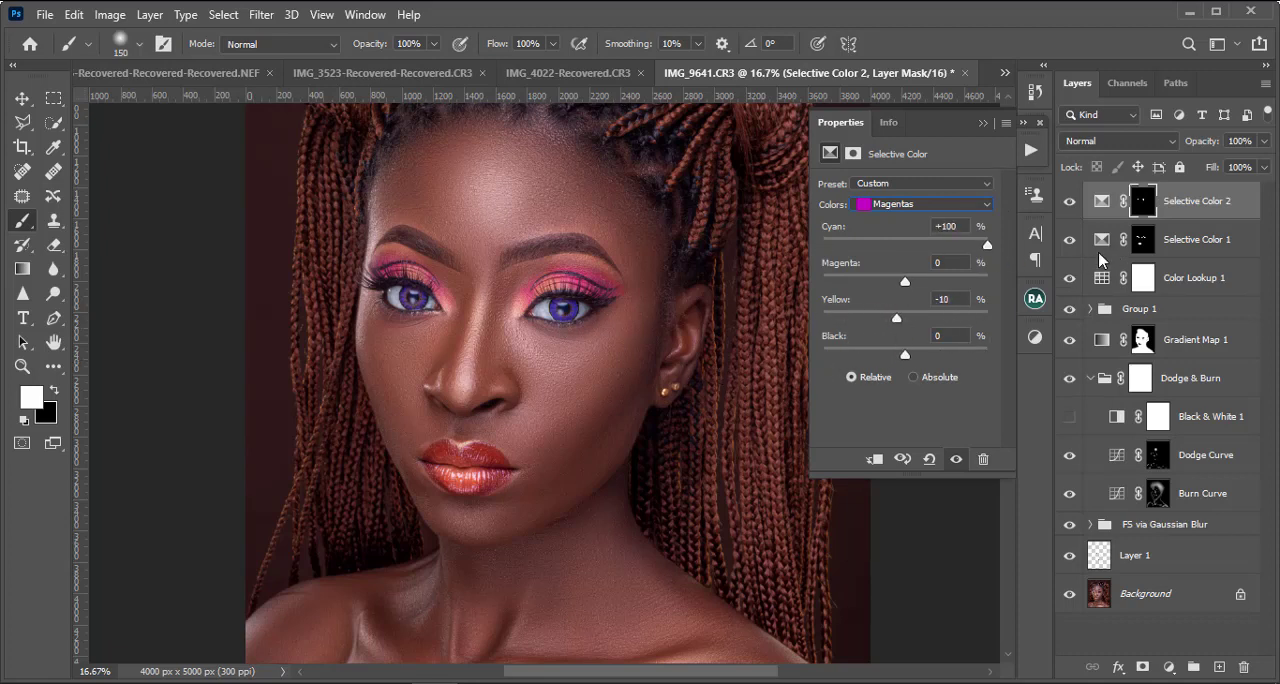
Step: Compare the portrait with and without Selective Color 2, and set Magenta to -10 in its Magentas range
key(ctrl+minus)
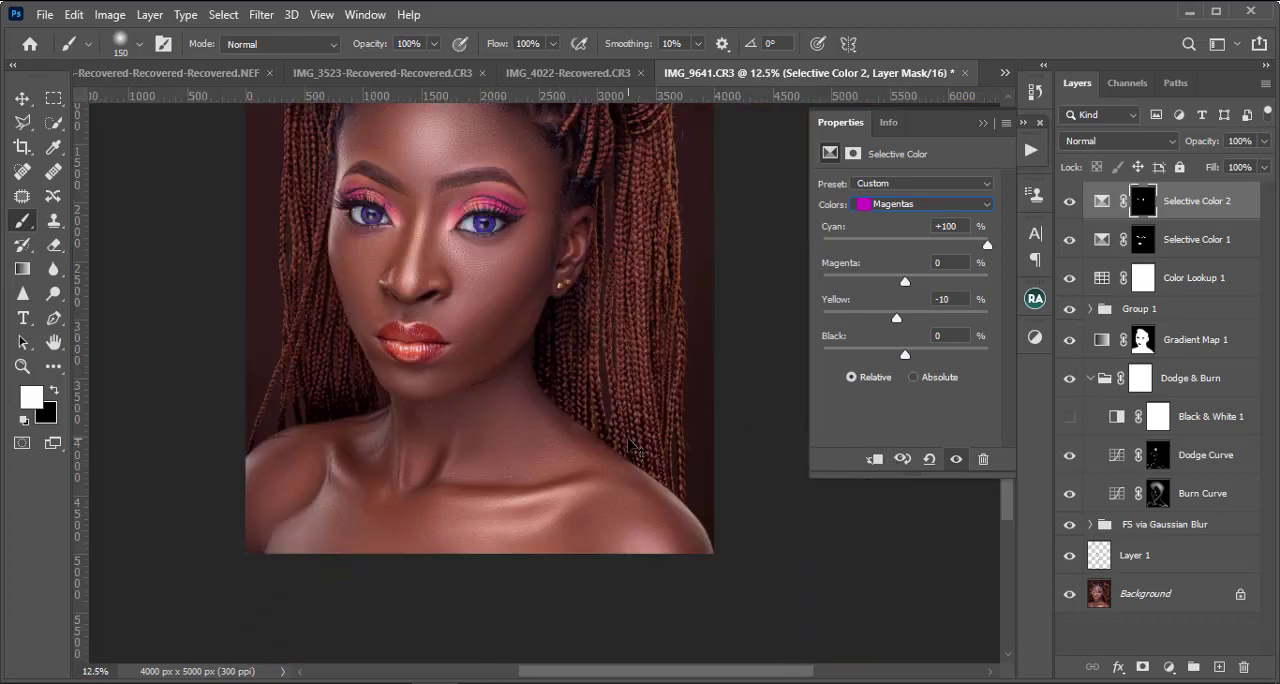
key(ctrl+minus)
key(ctrl+plus)
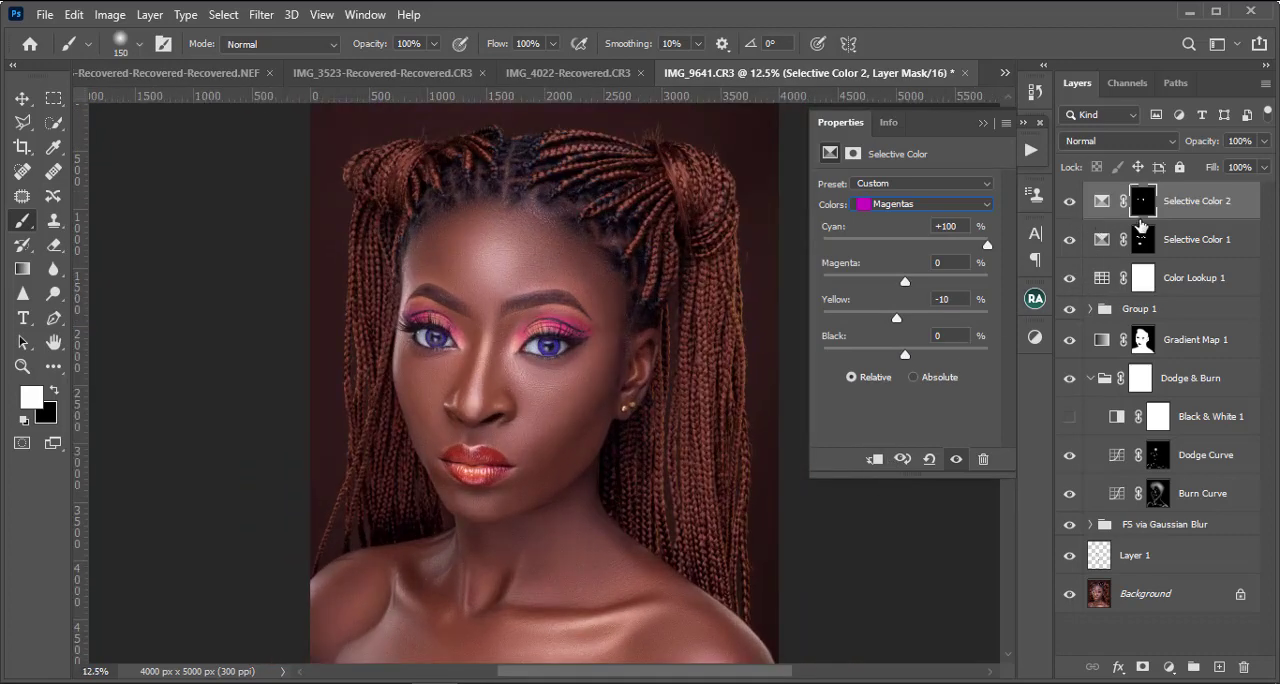
key(ctrl+minus)
key(ctrl+minus)
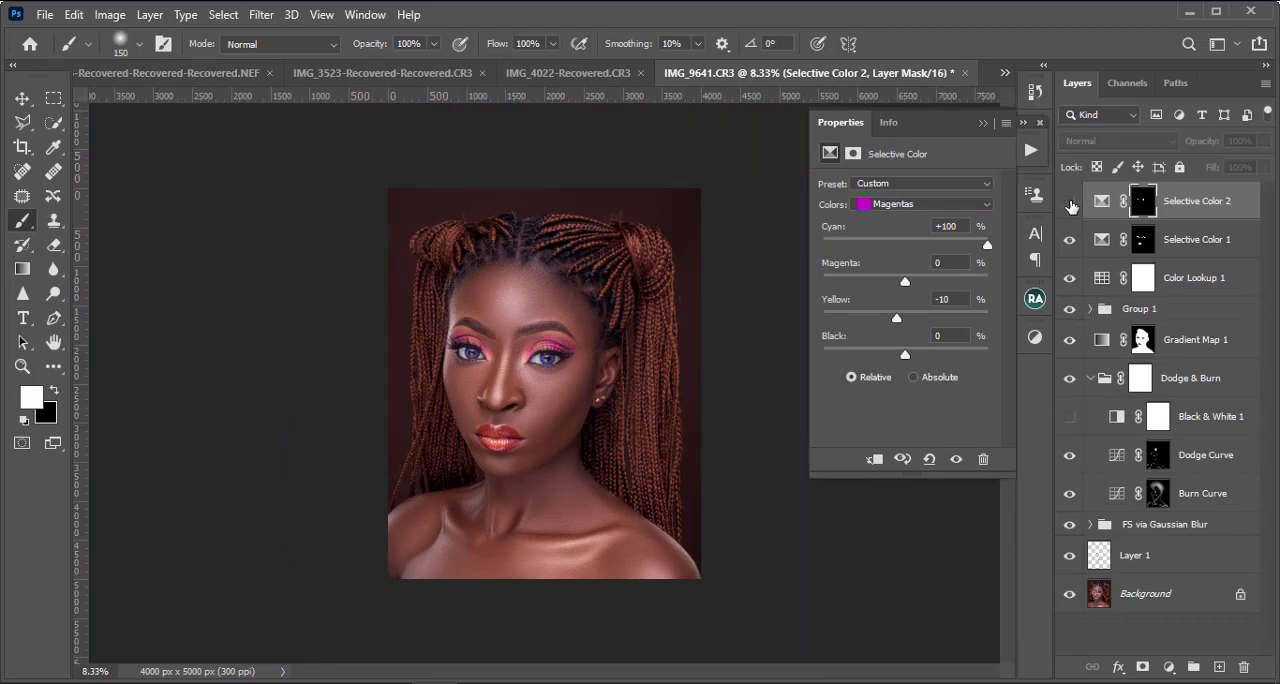
key(ctrl+plus)
key(ctrl+plus)
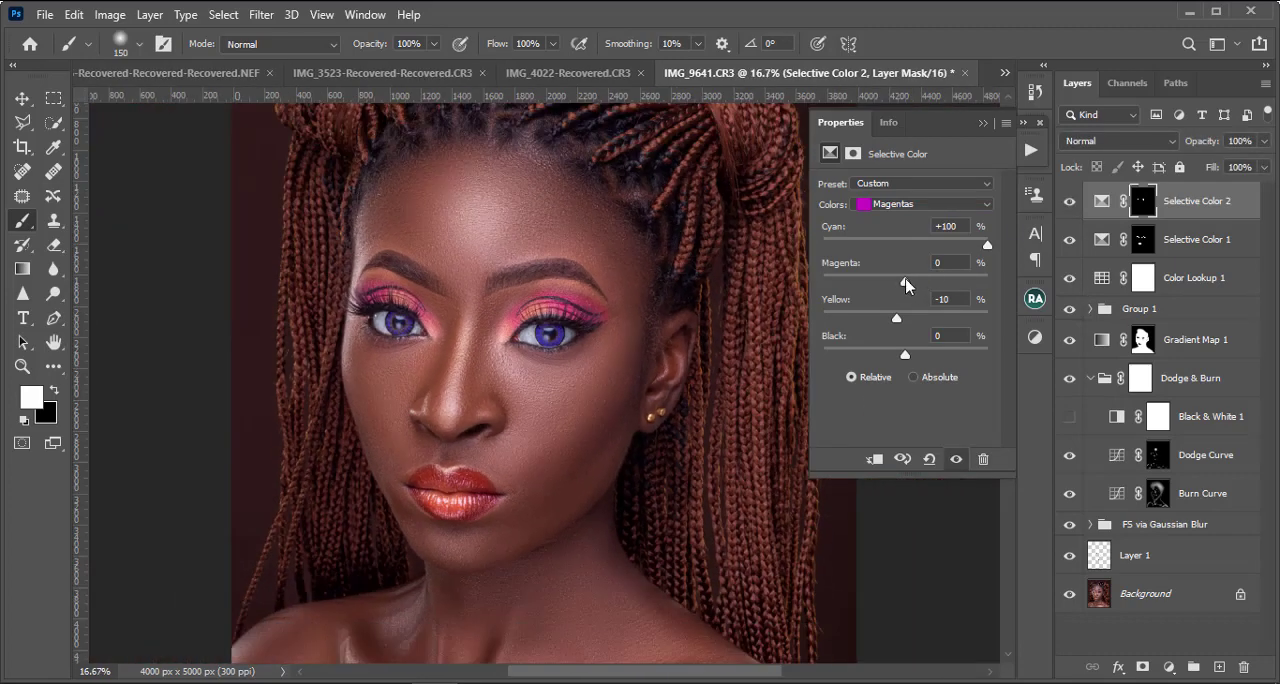
drag(906, 282, 897, 333)
key(ctrl+minus)
key(ctrl+minus)
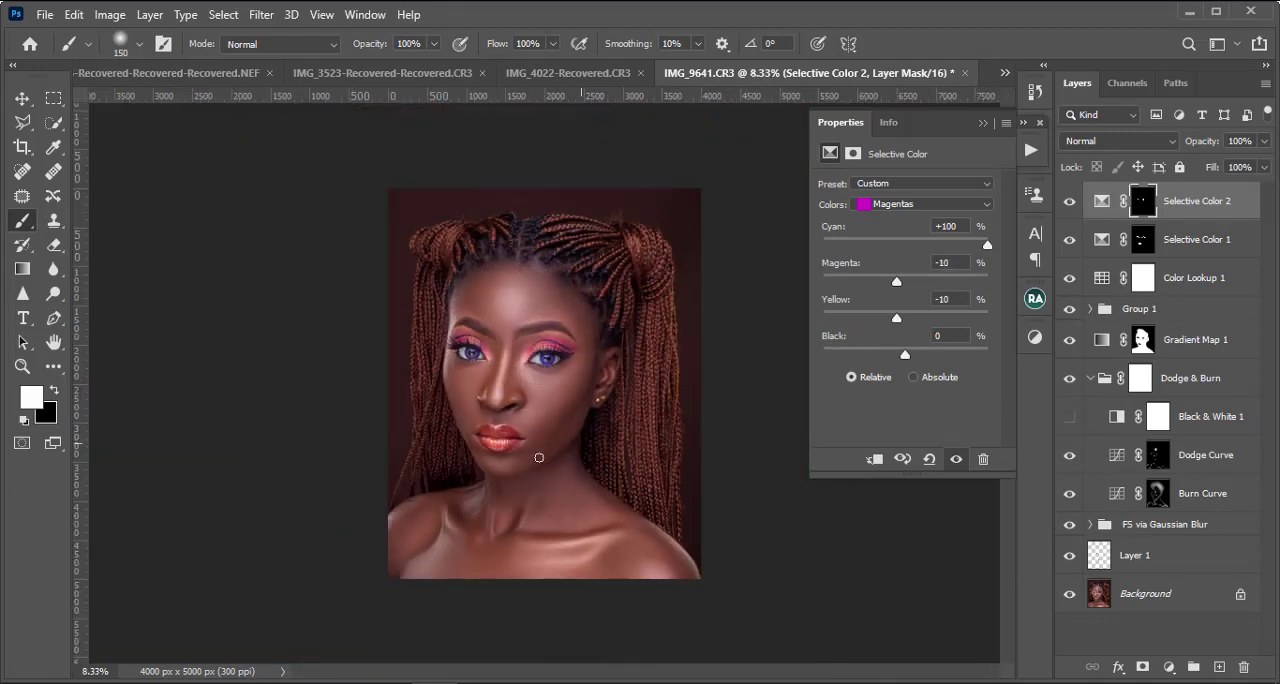
key(ctrl+plus)
key(ctrl+minus)
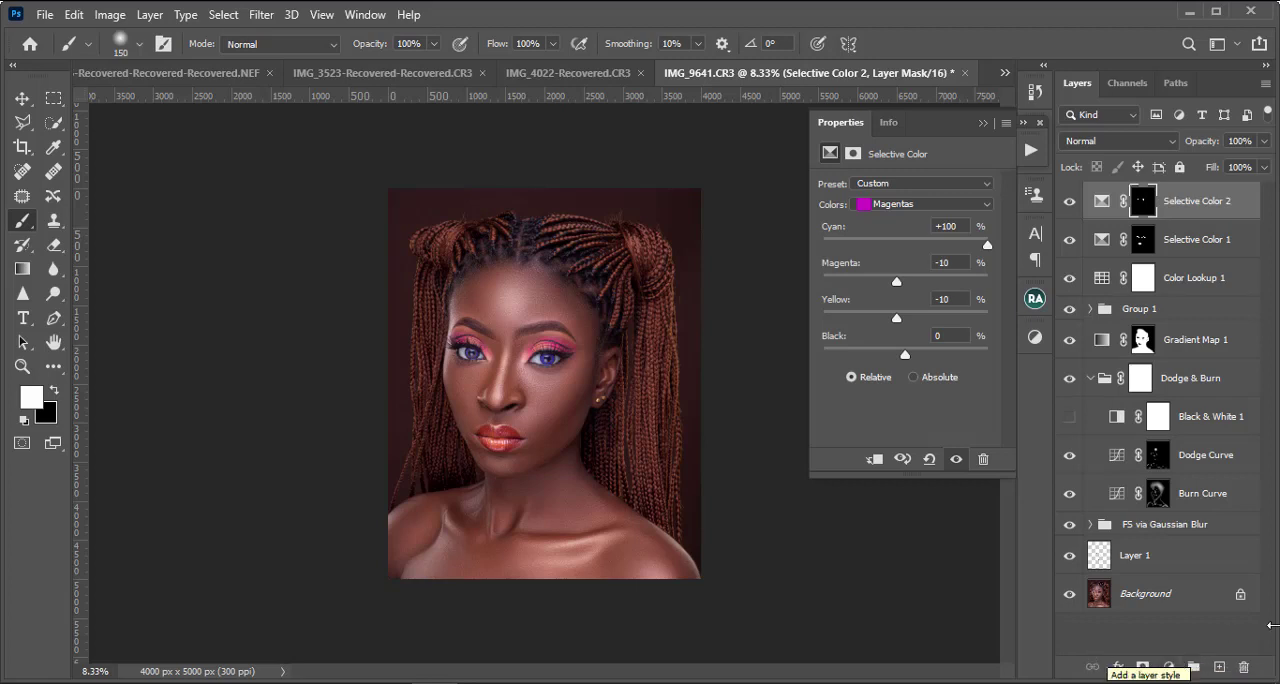
Step: Add a Color Lookup adjustment layer above Selective Color 2
click(1167, 669)
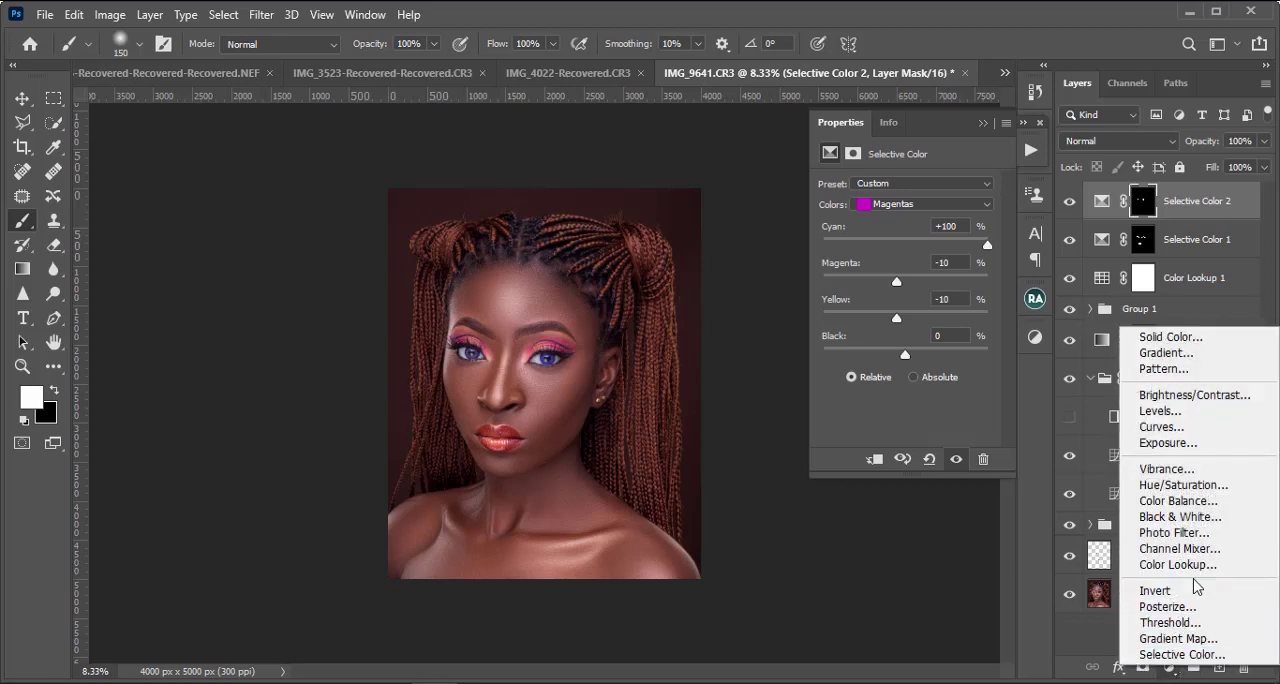
click(1170, 673)
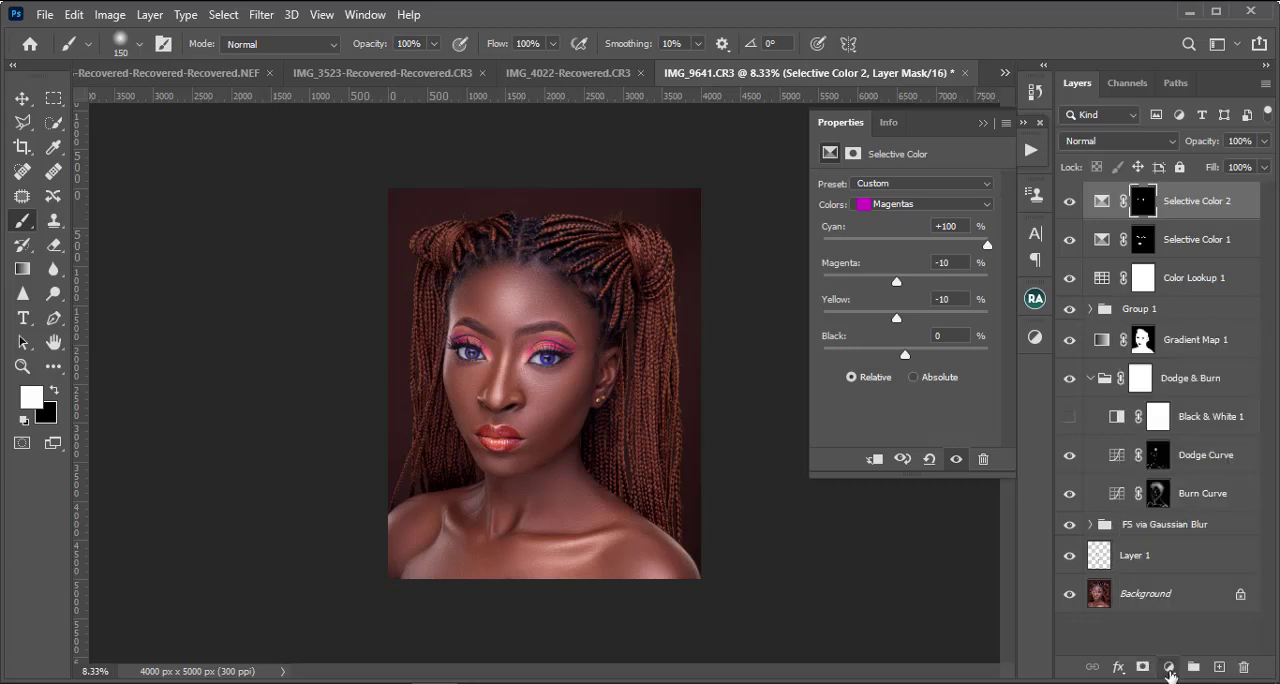
click(1170, 677)
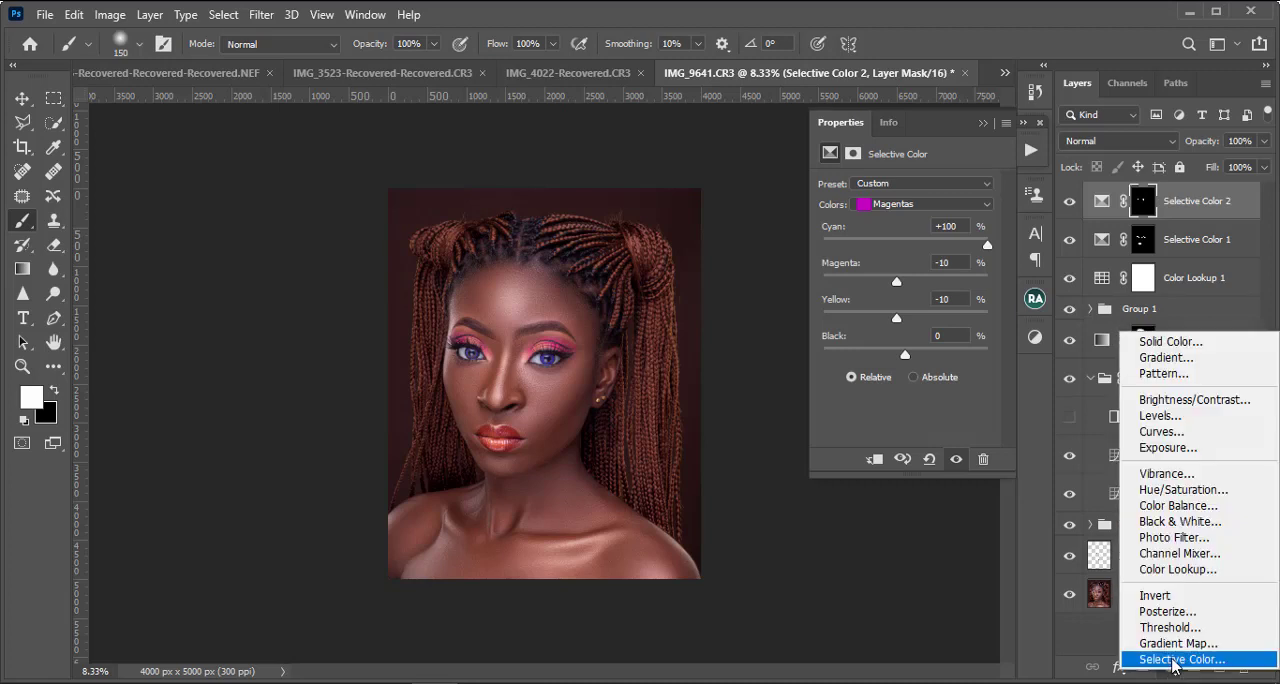
click(1188, 569)
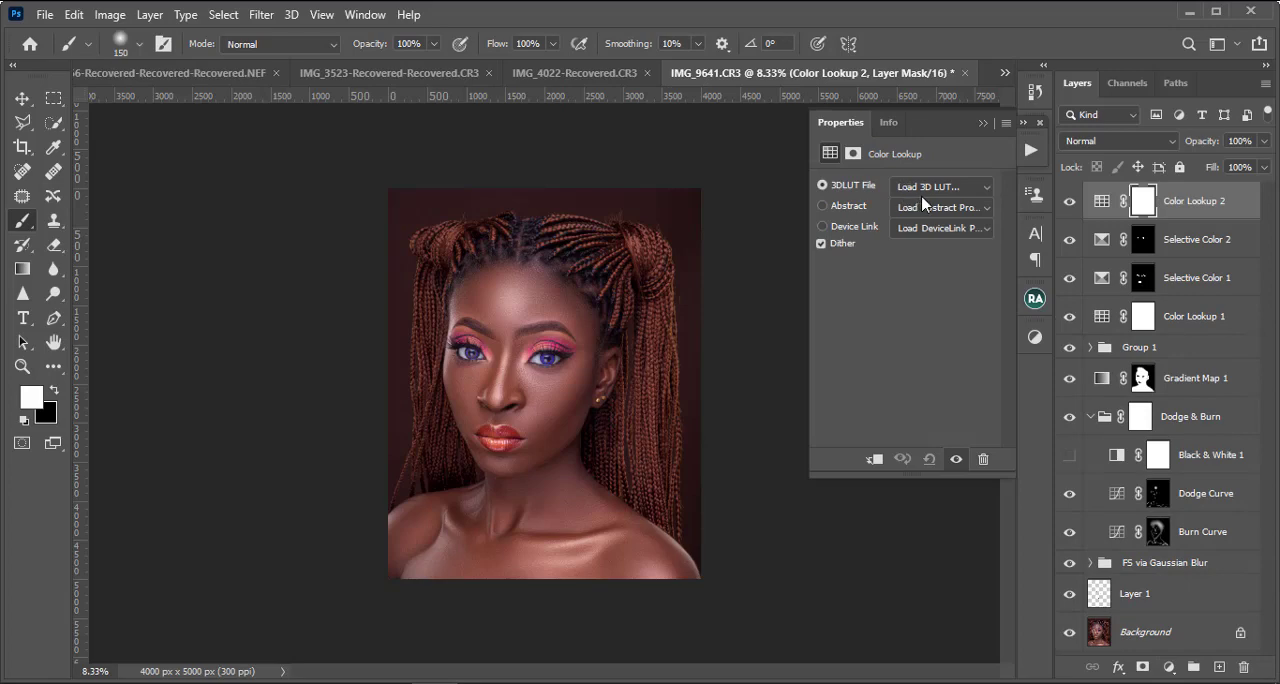
Step: Load chocolate dark skin lut.CUBE from Documents > COLOUR GRADE > GMAX LUTS & grade > dark skin as the 3D LUT and inspect the portrait
click(930, 190)
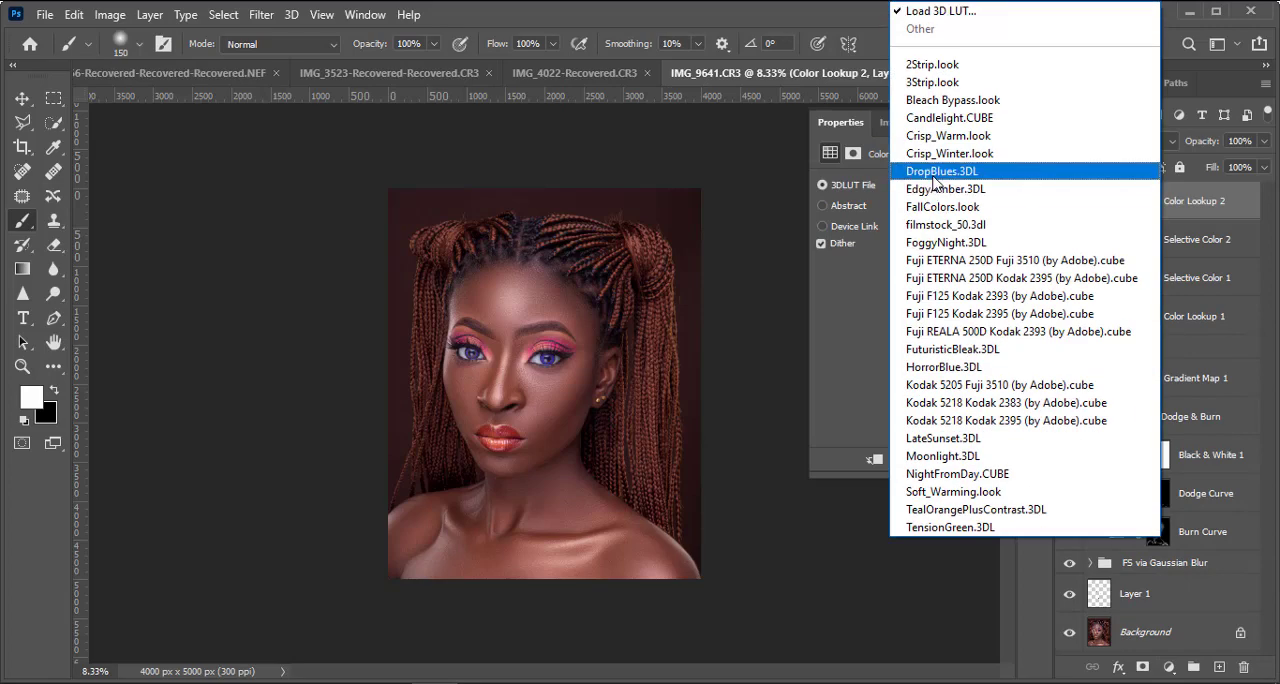
click(962, 20)
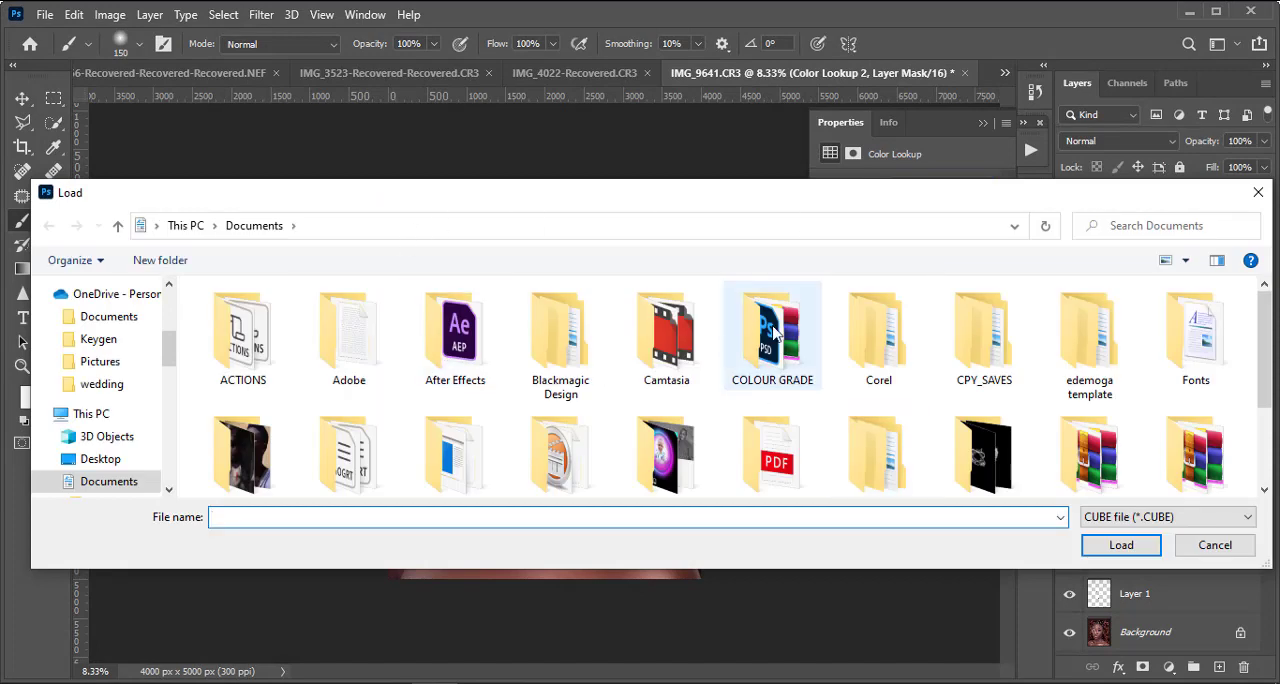
double_click(784, 360)
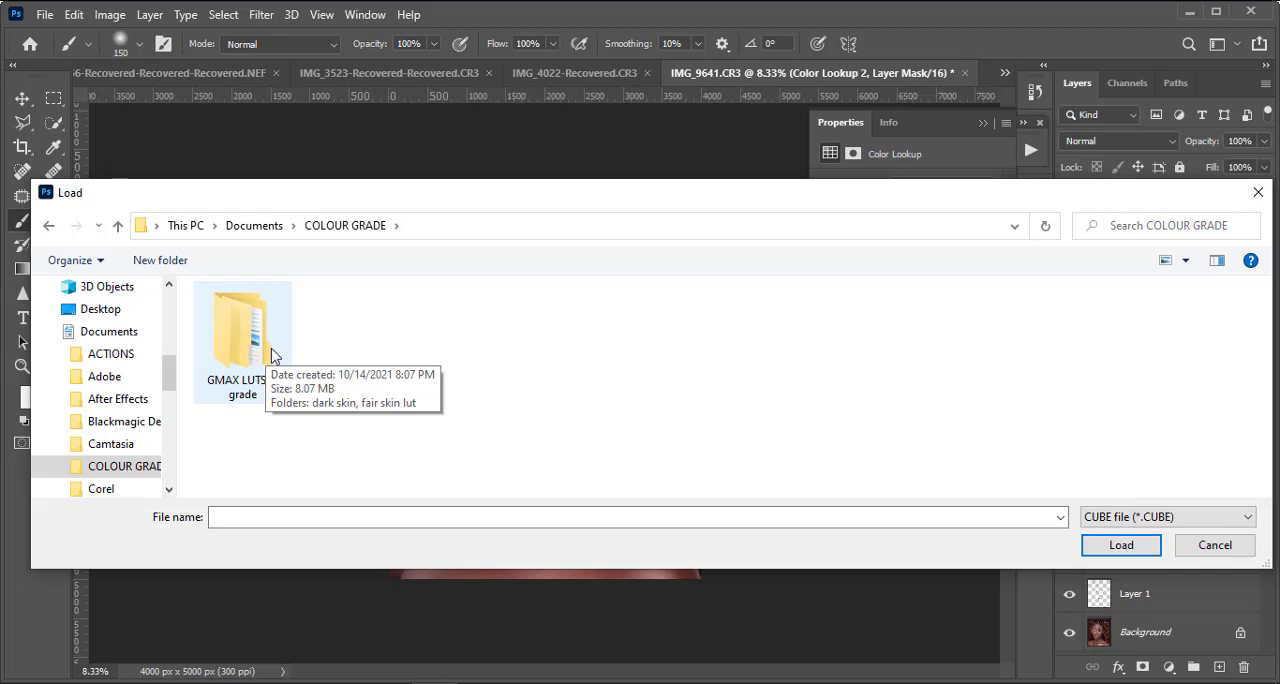
double_click(268, 355)
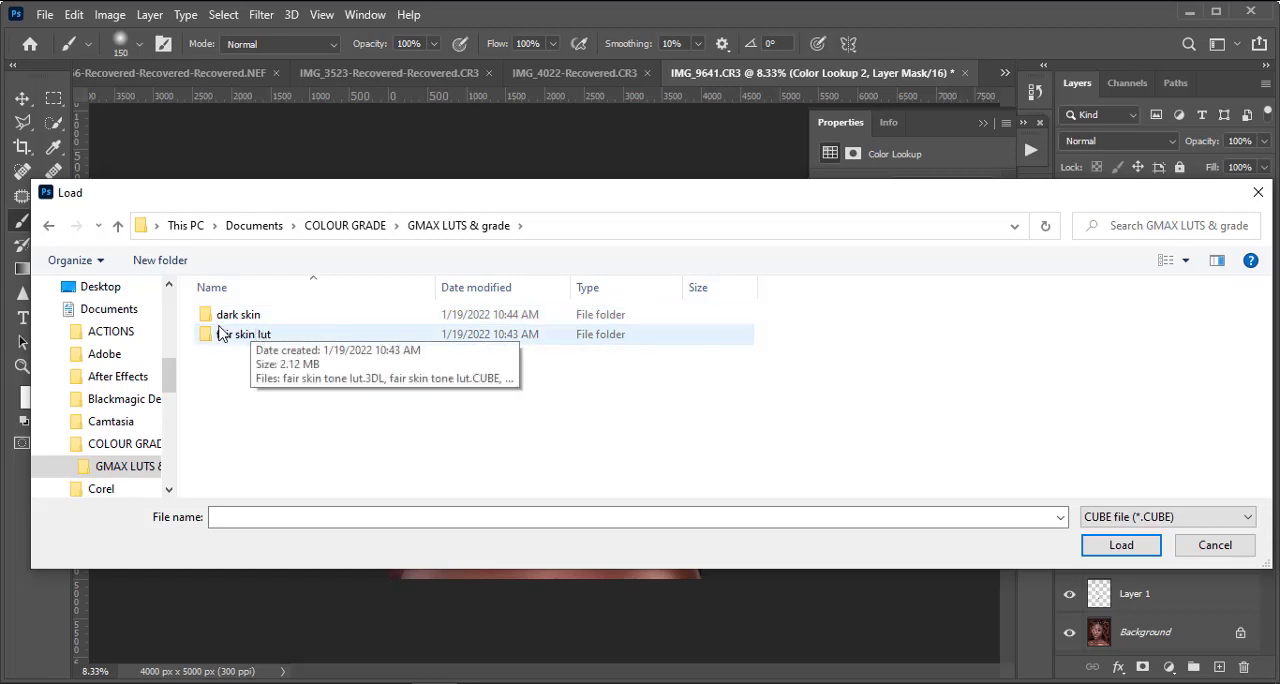
double_click(249, 338)
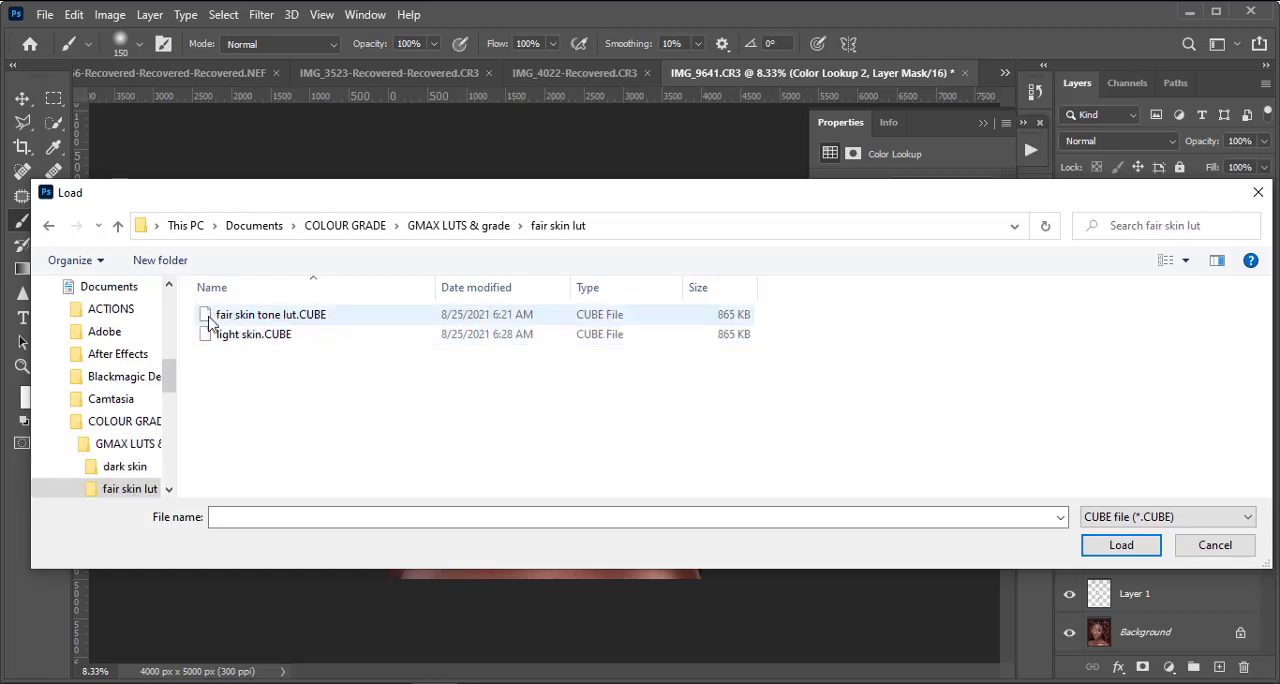
click(50, 228)
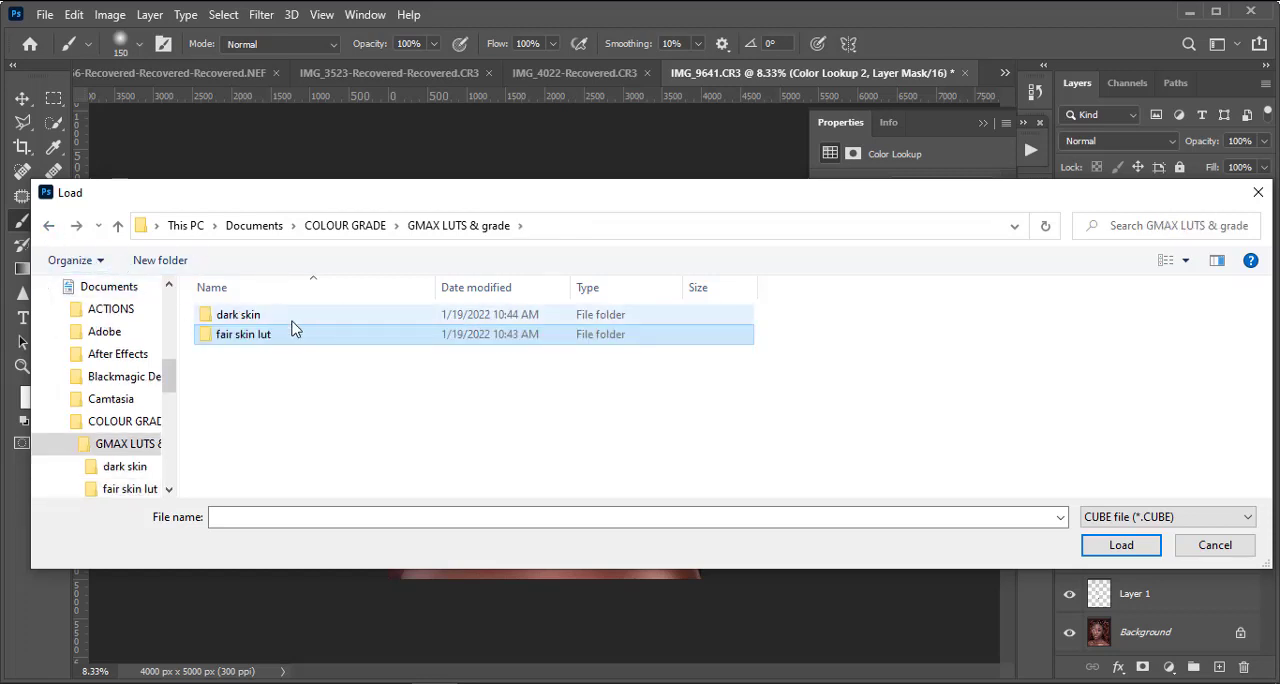
double_click(297, 316)
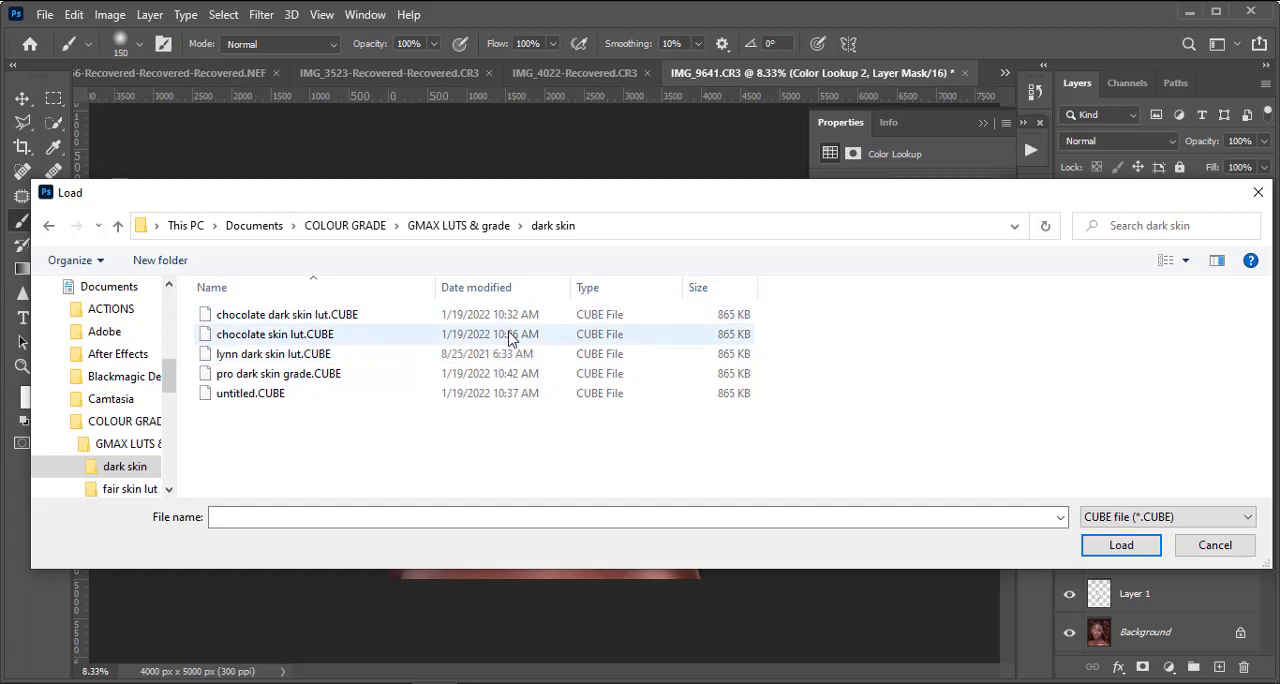
click(278, 316)
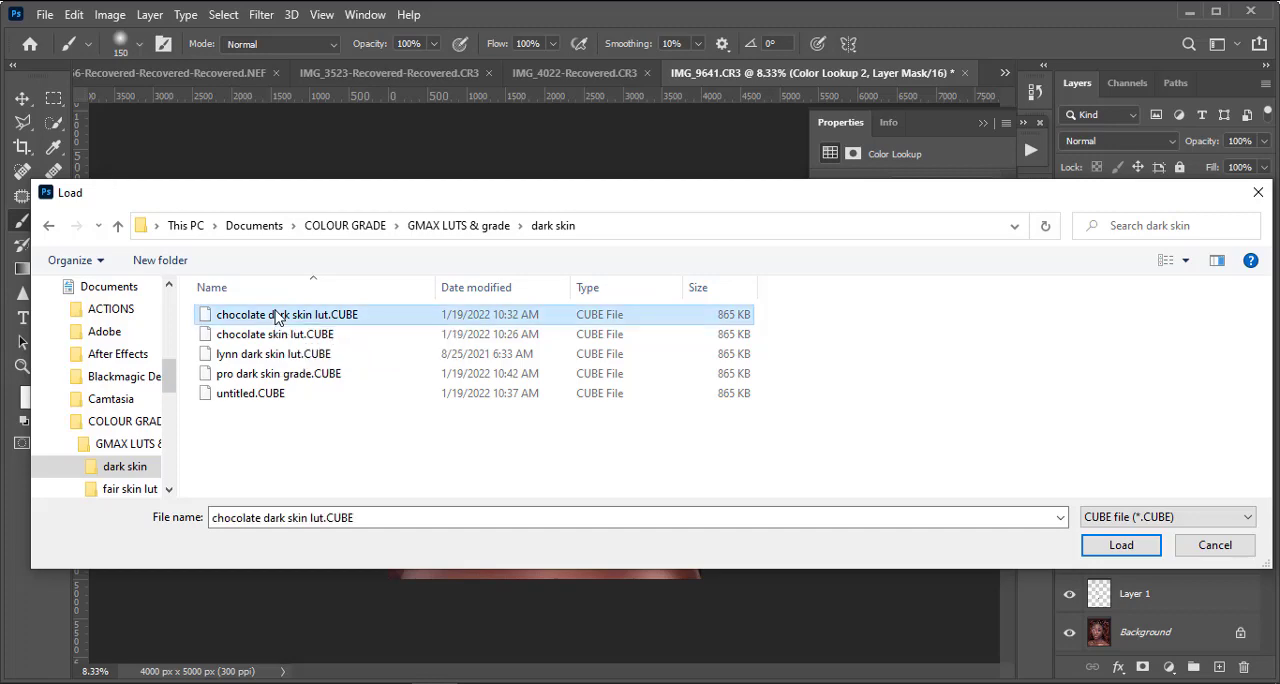
double_click(293, 316)
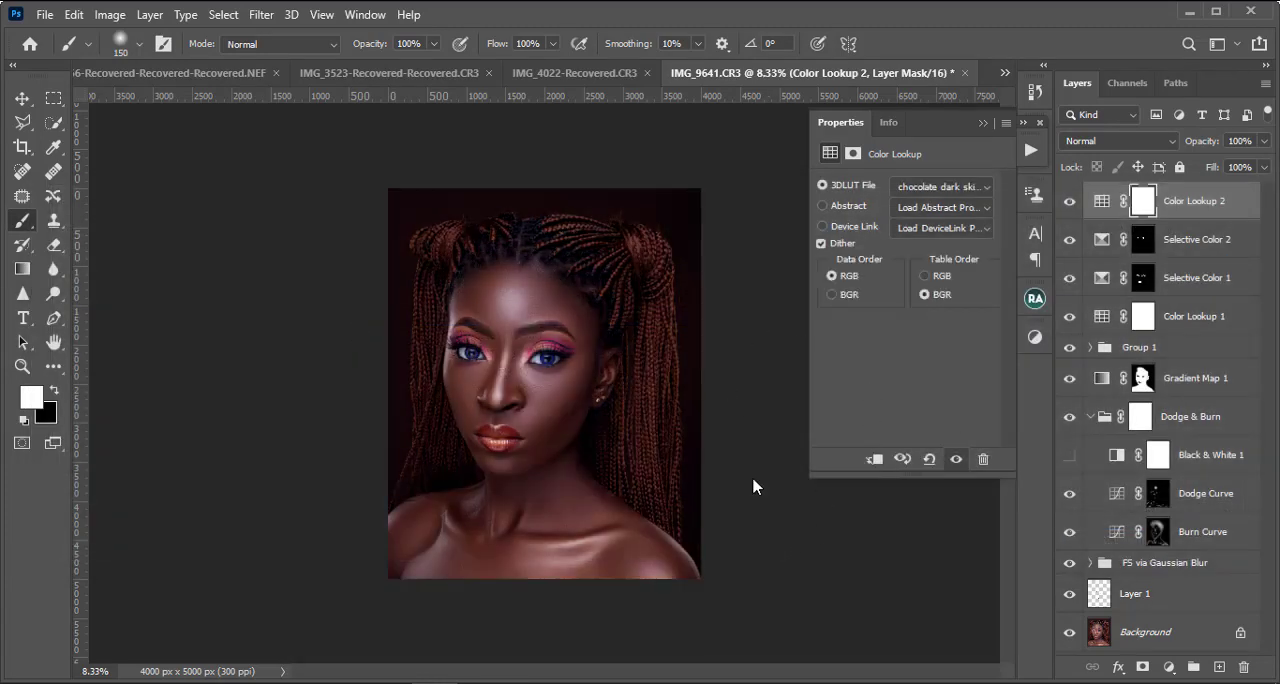
scroll(754, 486, up, 3)
scroll(666, 548, down, 2)
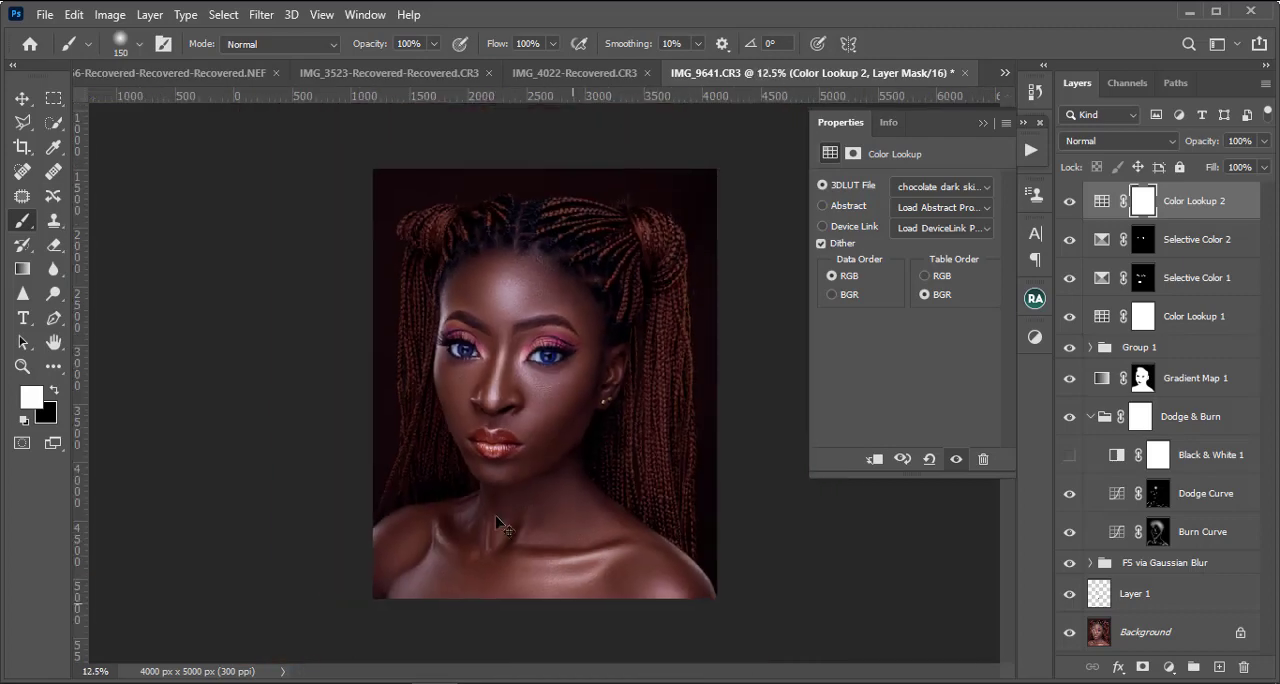
scroll(608, 538, up, 3)
scroll(609, 538, down, 2)
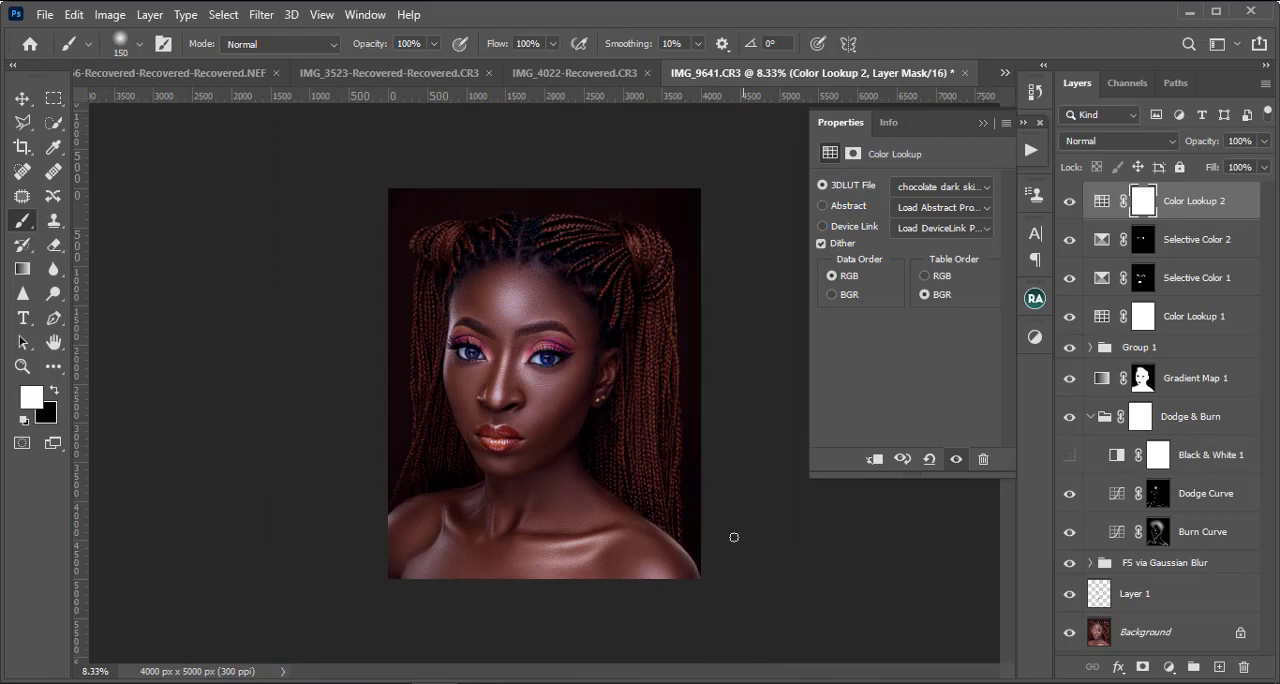
Step: Try chocolate skin lut.CUBE as the 3D LUT of Color Lookup 2 and inspect the face and the whole portrait
click(940, 189)
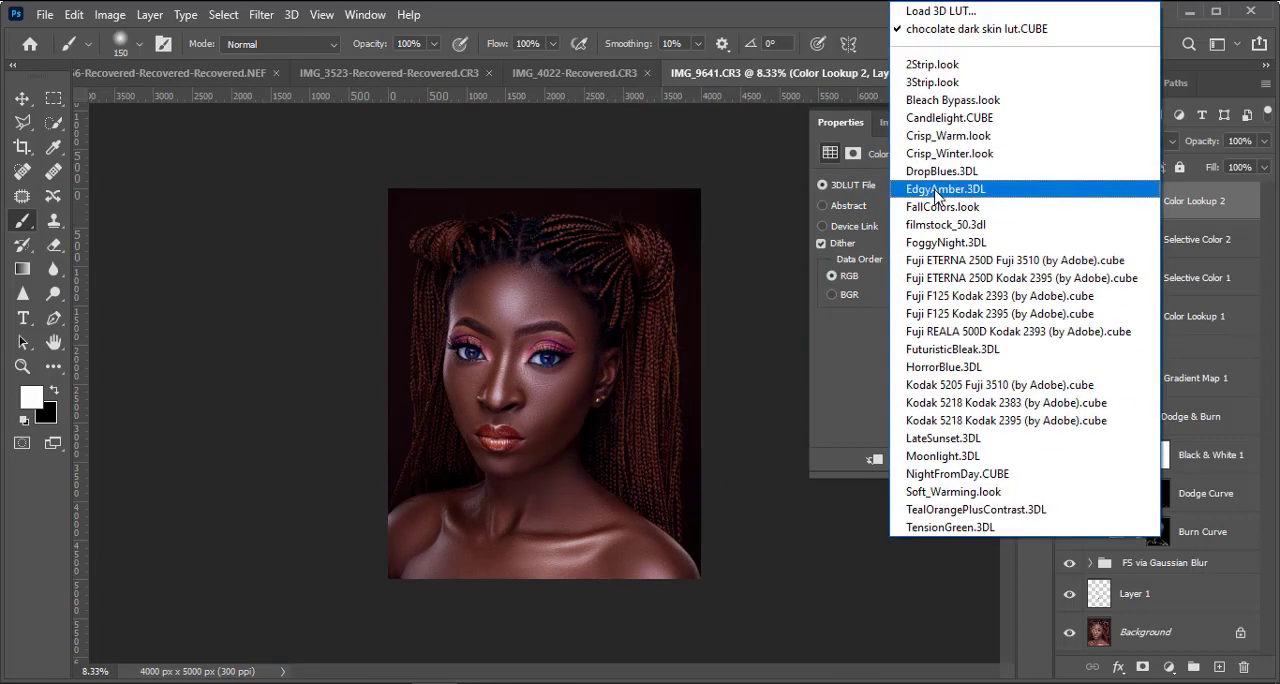
click(940, 11)
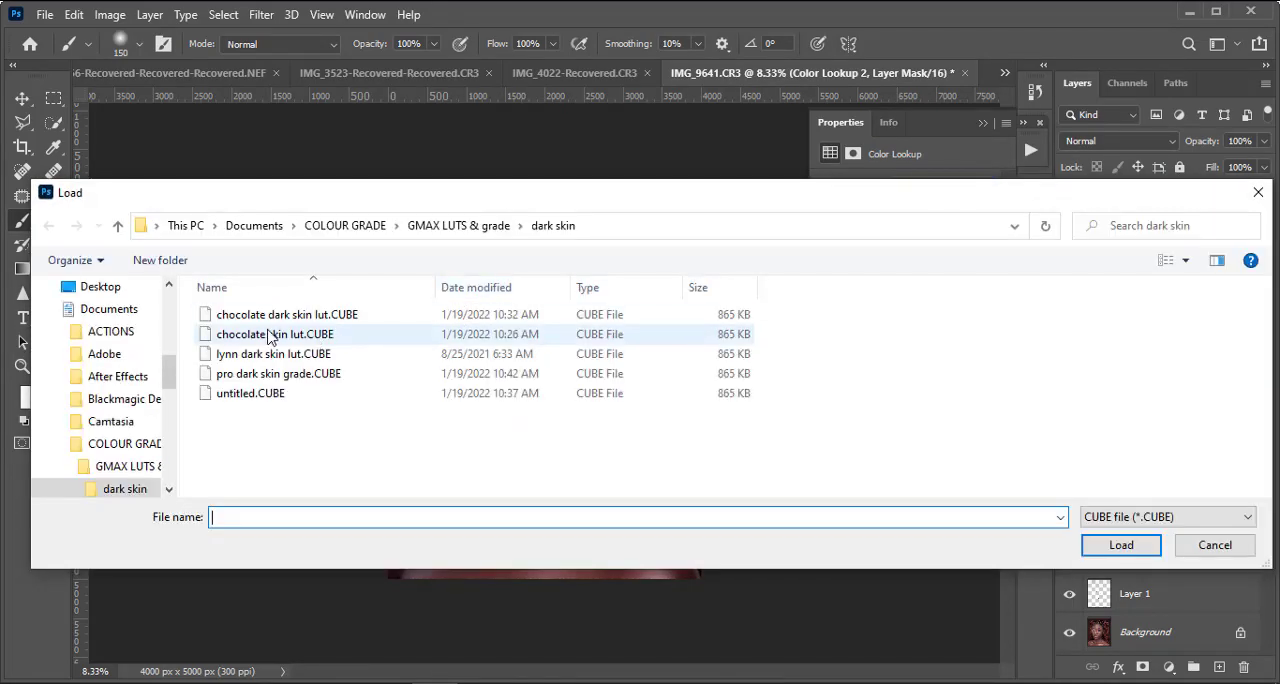
double_click(270, 336)
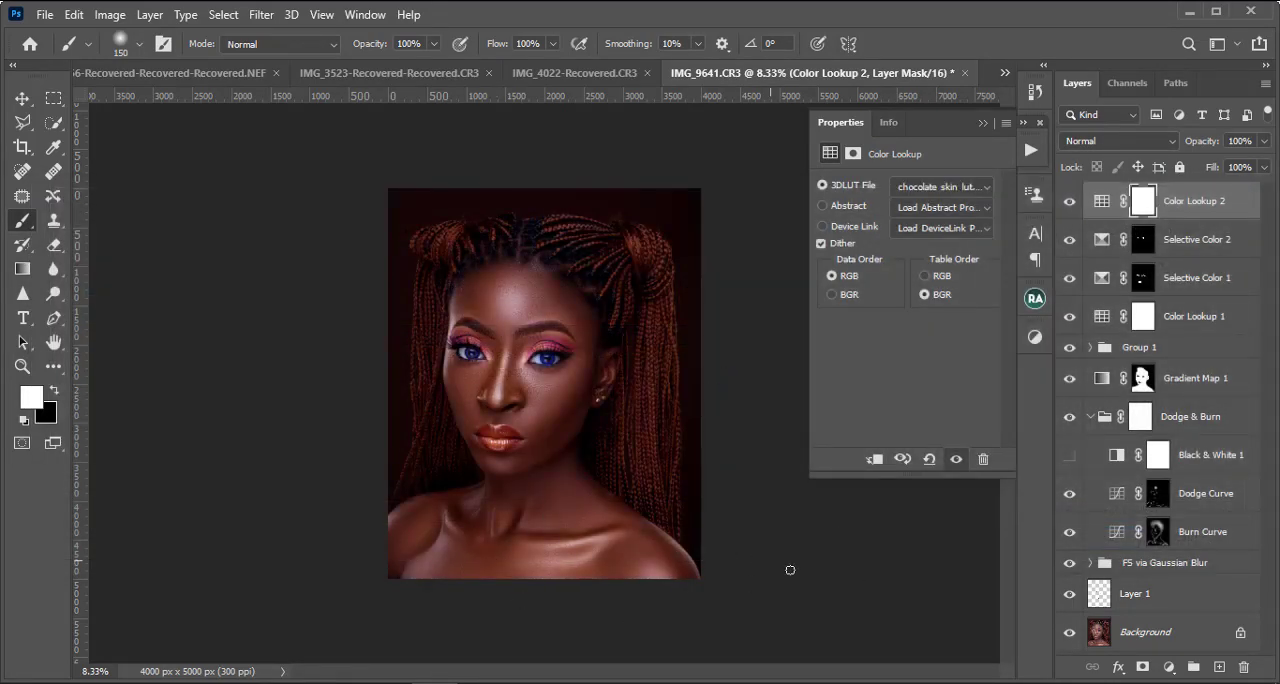
key(ctrl+plus)
key(ctrl+plus)
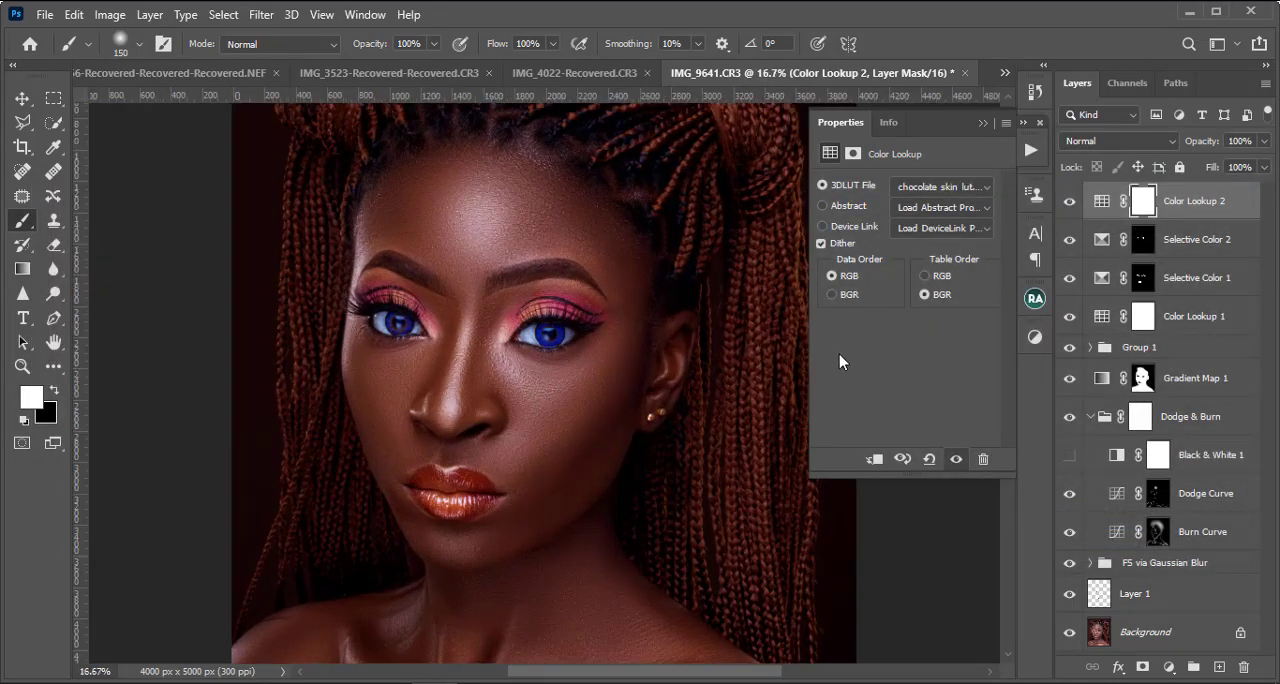
key(ctrl+minus)
key(ctrl+minus)
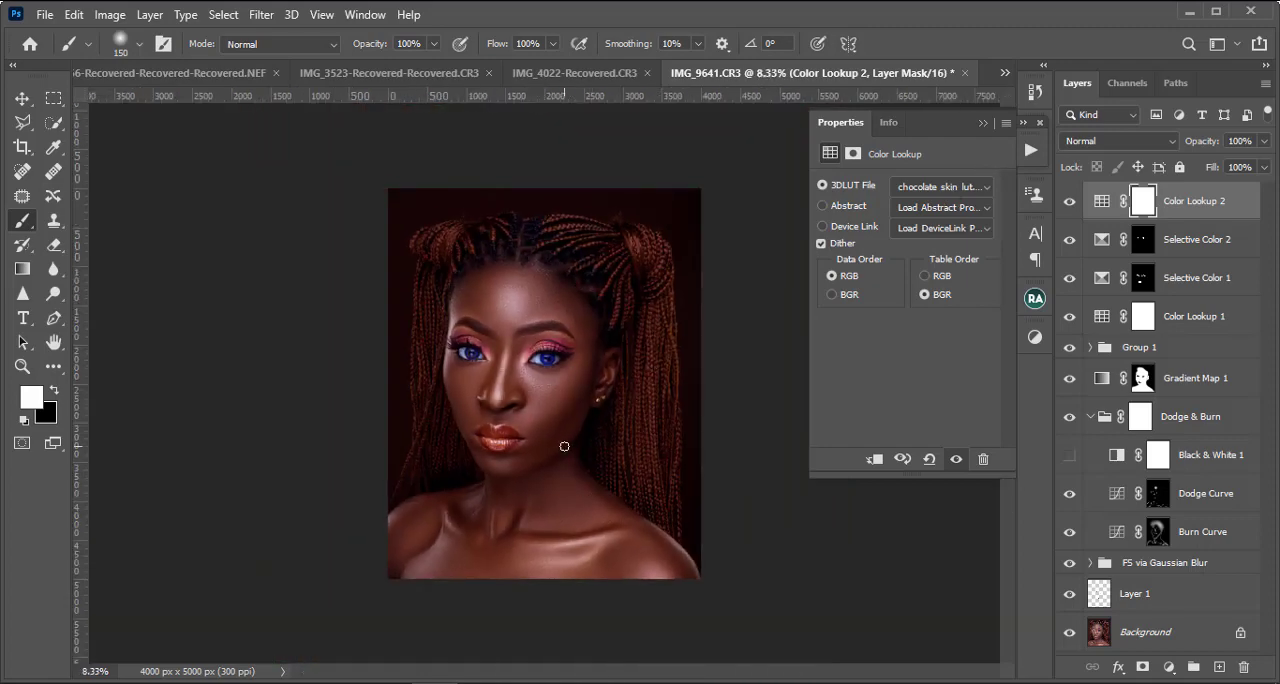
key(ctrl+plus)
key(ctrl+plus)
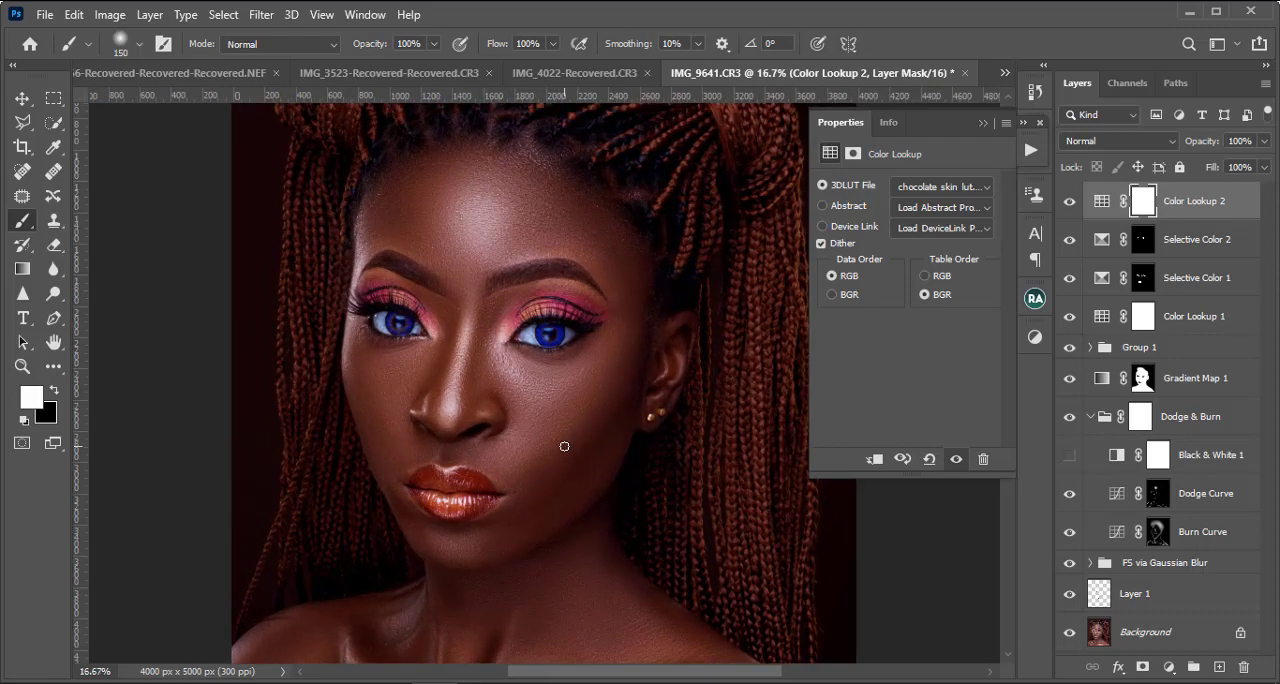
key(ctrl+minus)
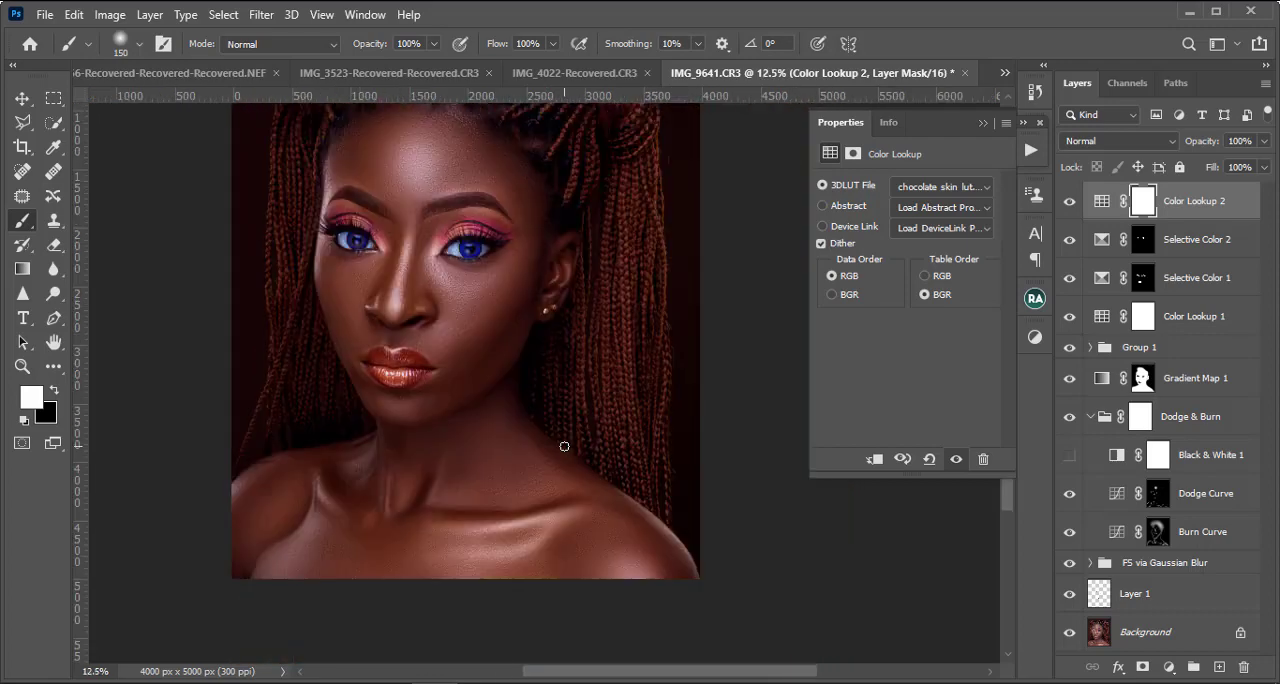
key(ctrl+minus)
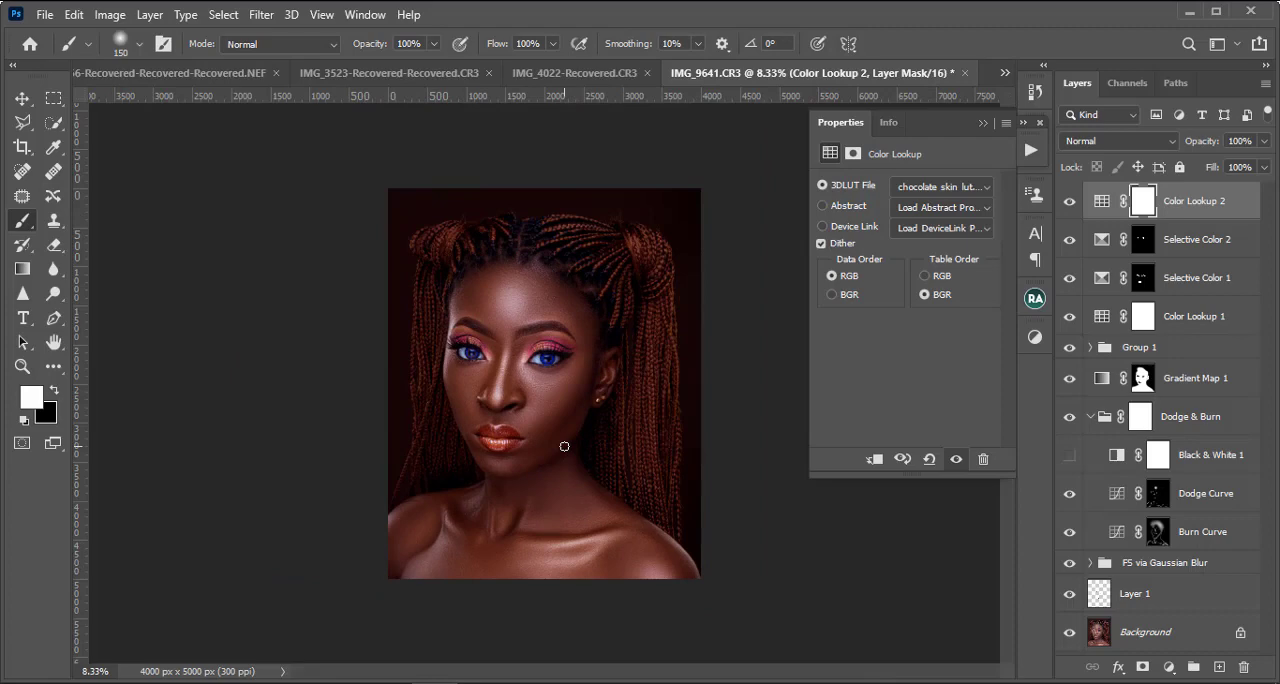
Step: Load lynn dark skin lut.CUBE from the dark skin folder into Color Lookup 2 and review its effect on the portrait
click(953, 188)
click(945, 10)
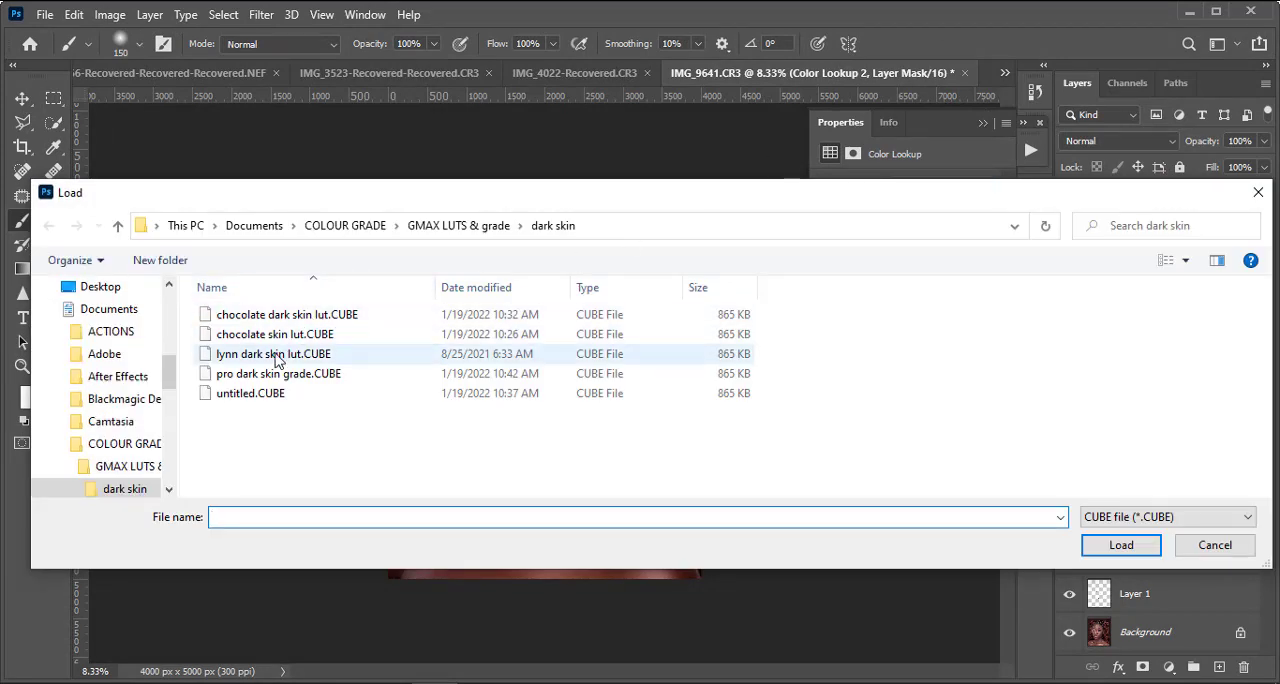
click(279, 358)
double_click(345, 358)
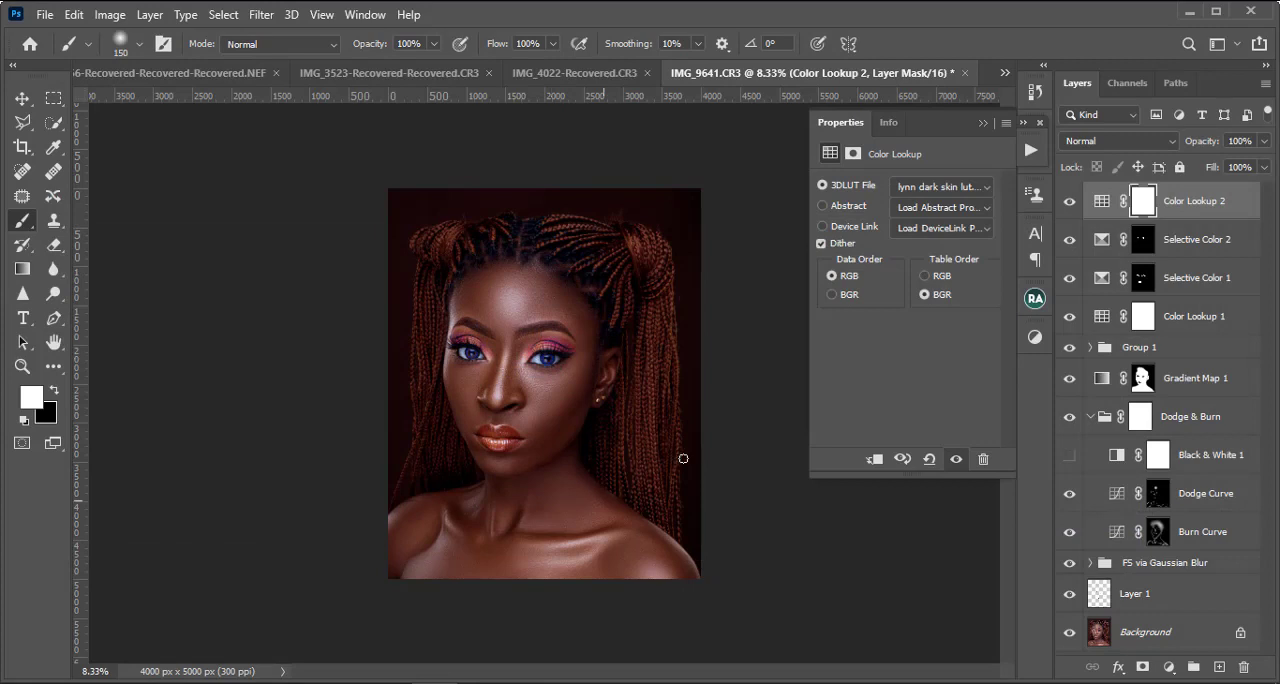
key(ctrl+plus)
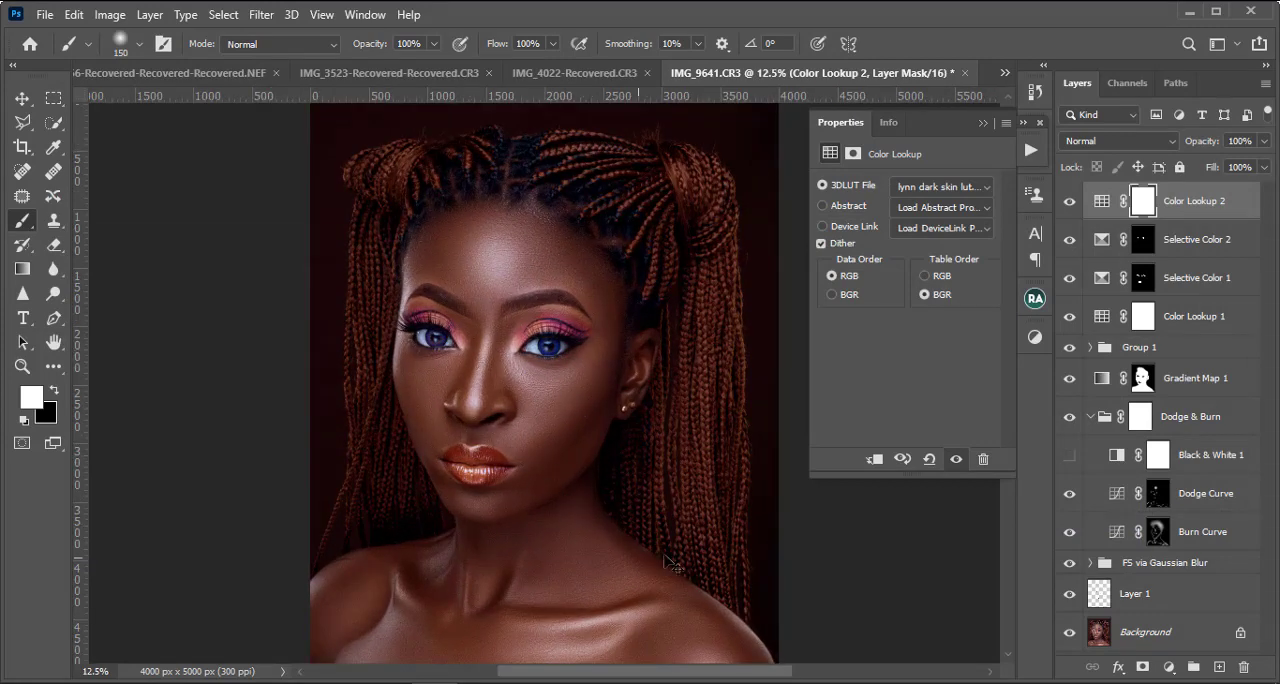
scroll(597, 432, down, 2)
scroll(599, 434, down, 2)
scroll(603, 437, up, 4)
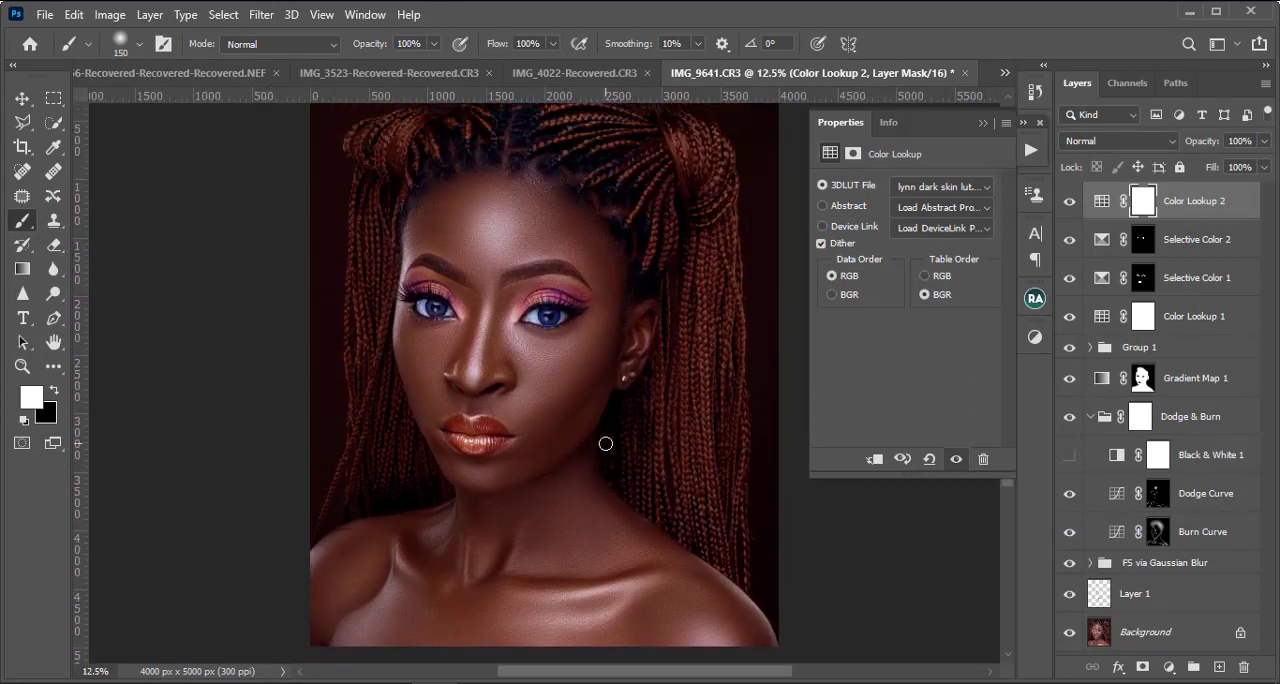
key(ctrl+minus)
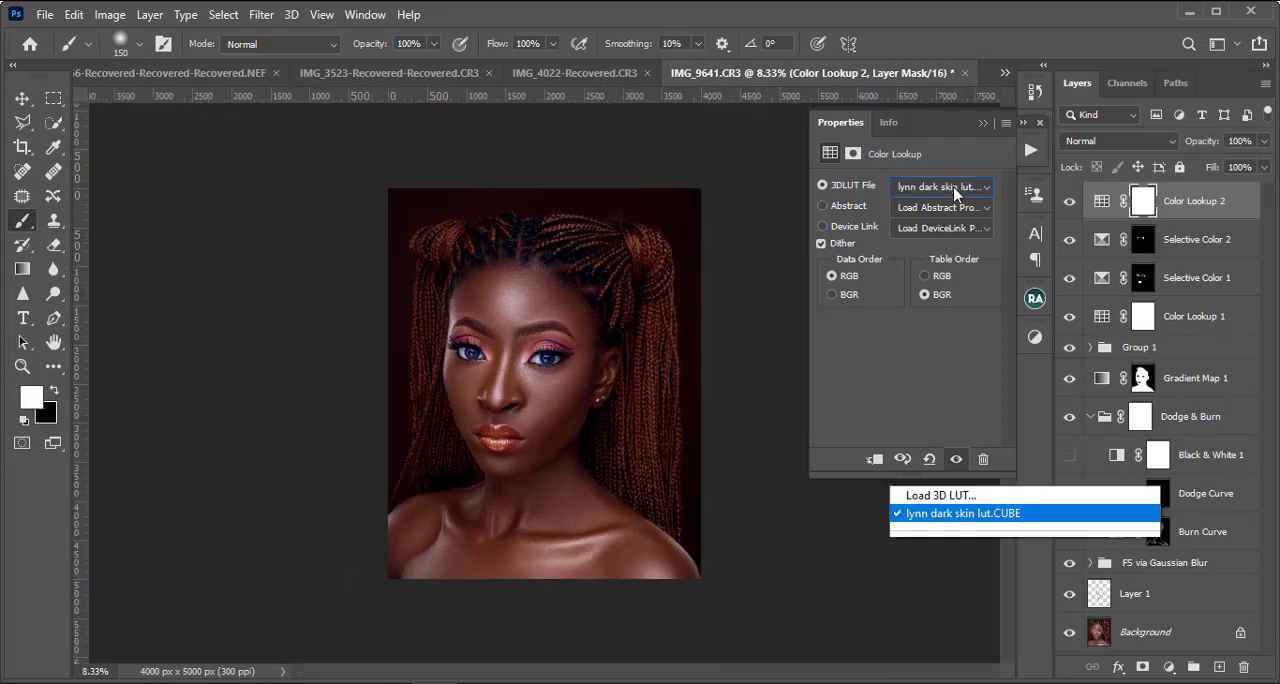
Step: Try pro dark skin grade.CUBE from the dark skin folder as the 3D LUT of Color Lookup 2 and inspect the portrait
click(955, 188)
click(945, 12)
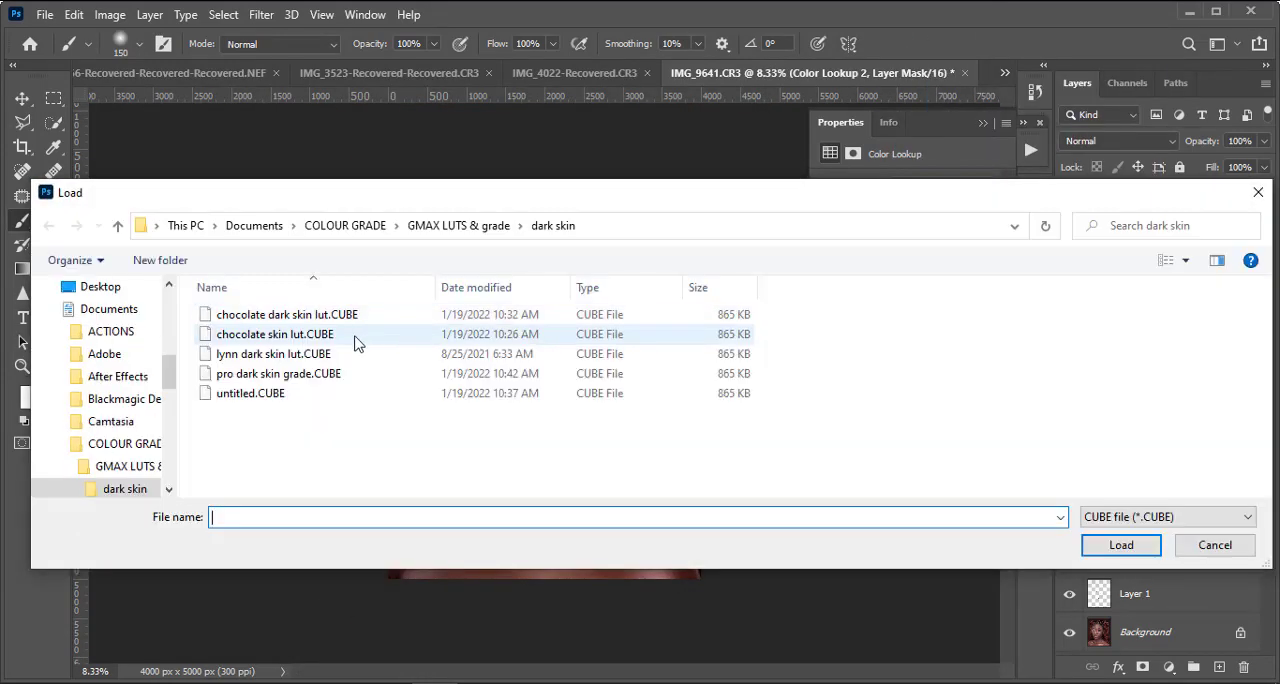
double_click(318, 376)
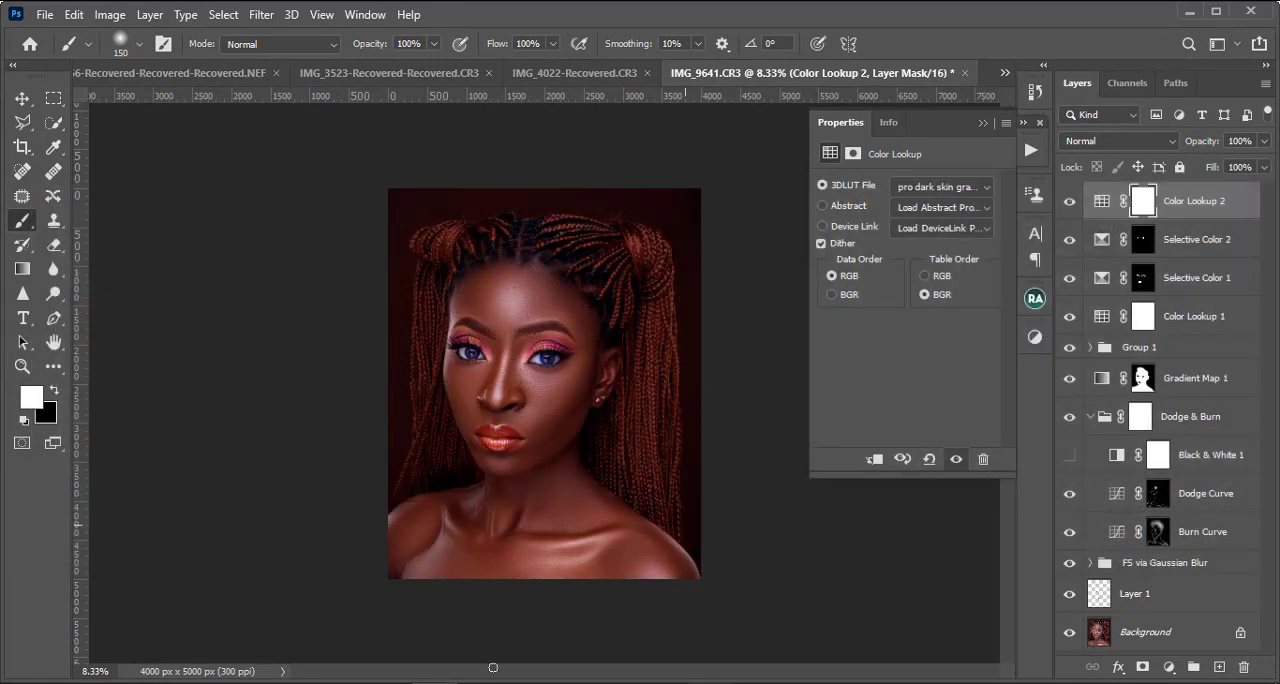
key(ctrl+plus)
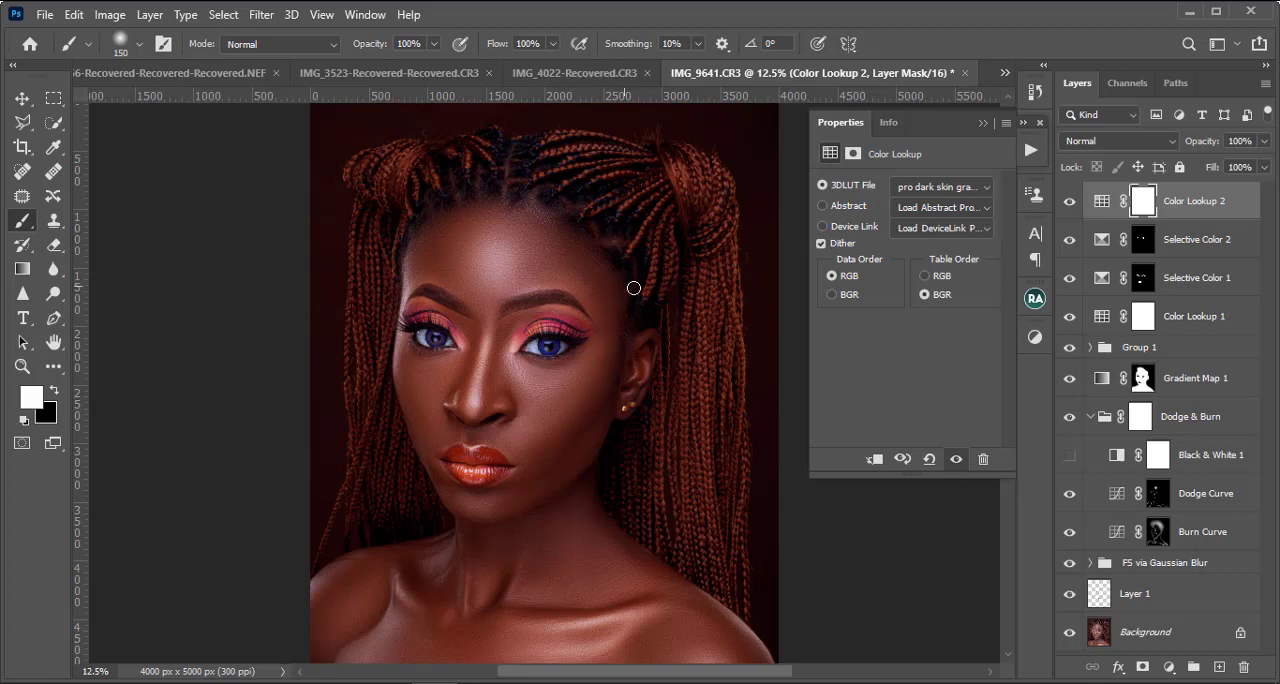
Step: Try untitled.CUBE as the 3D LUT of Color Lookup 2 and compare the portrait with and without the adjustment layer
click(916, 193)
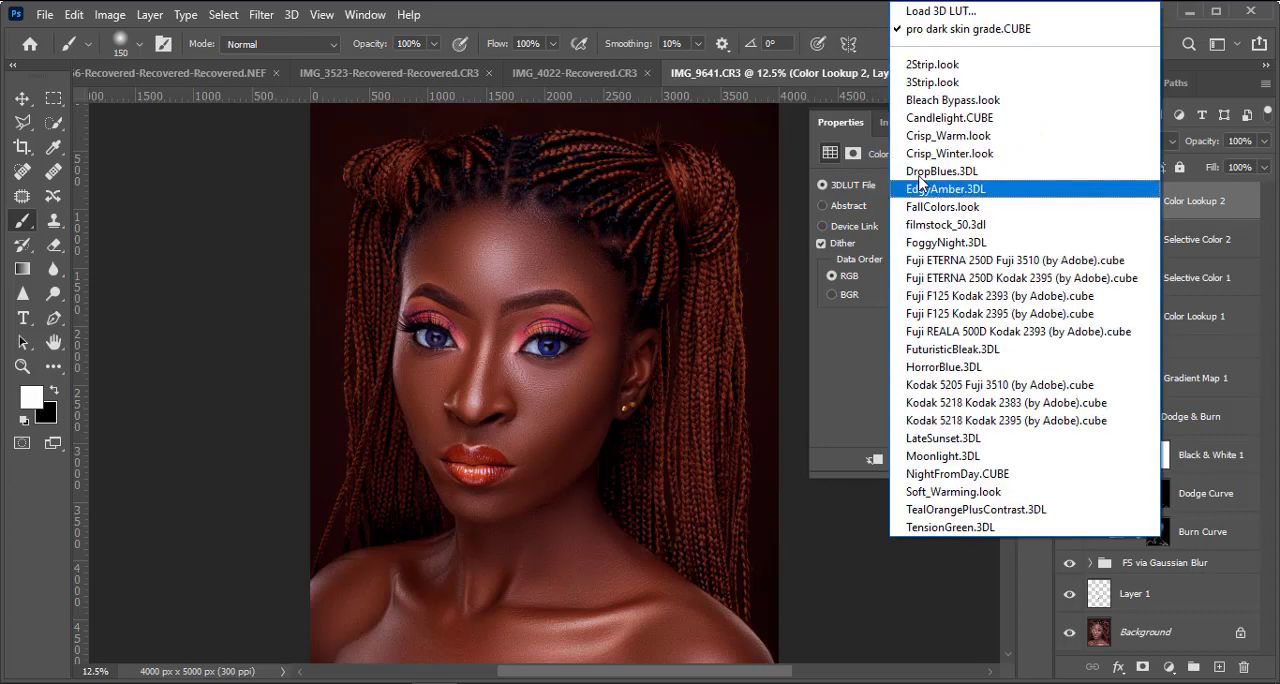
click(946, 14)
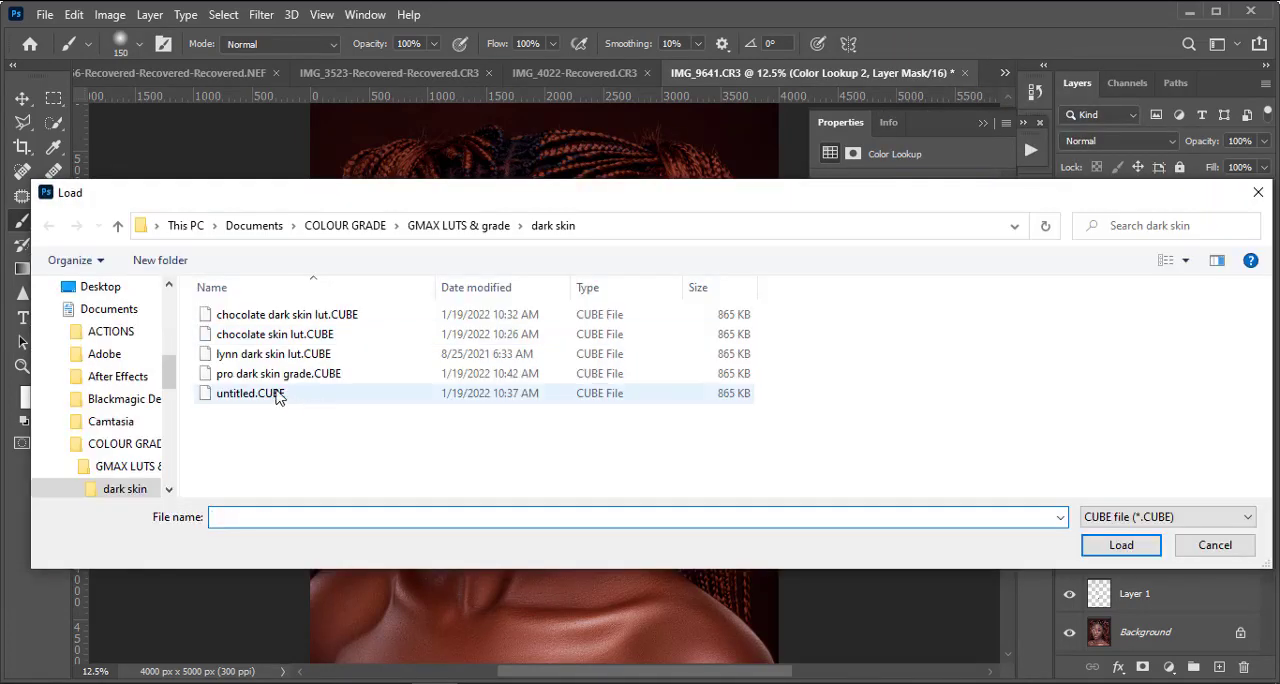
double_click(279, 396)
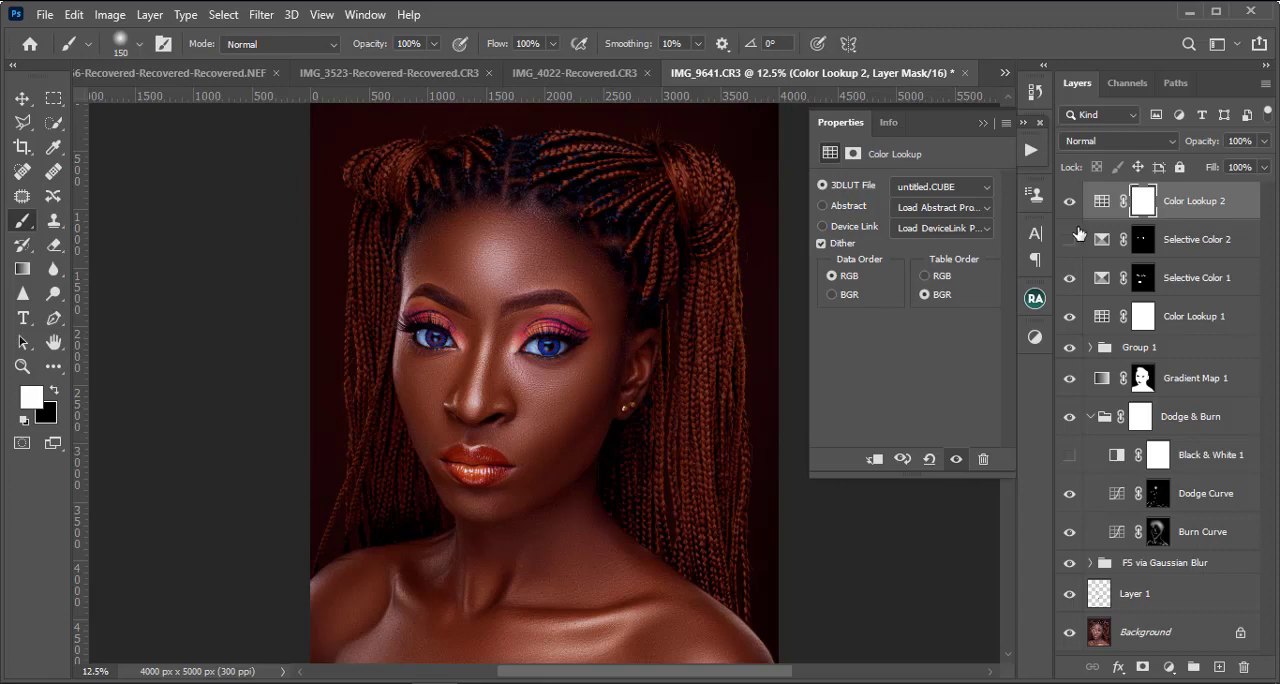
click(1071, 205)
click(1071, 205)
Step: Load chocolate skin lut.CUBE from the dark skin folder as the 3D LUT of Color Lookup 2 and check the whole portrait
click(941, 190)
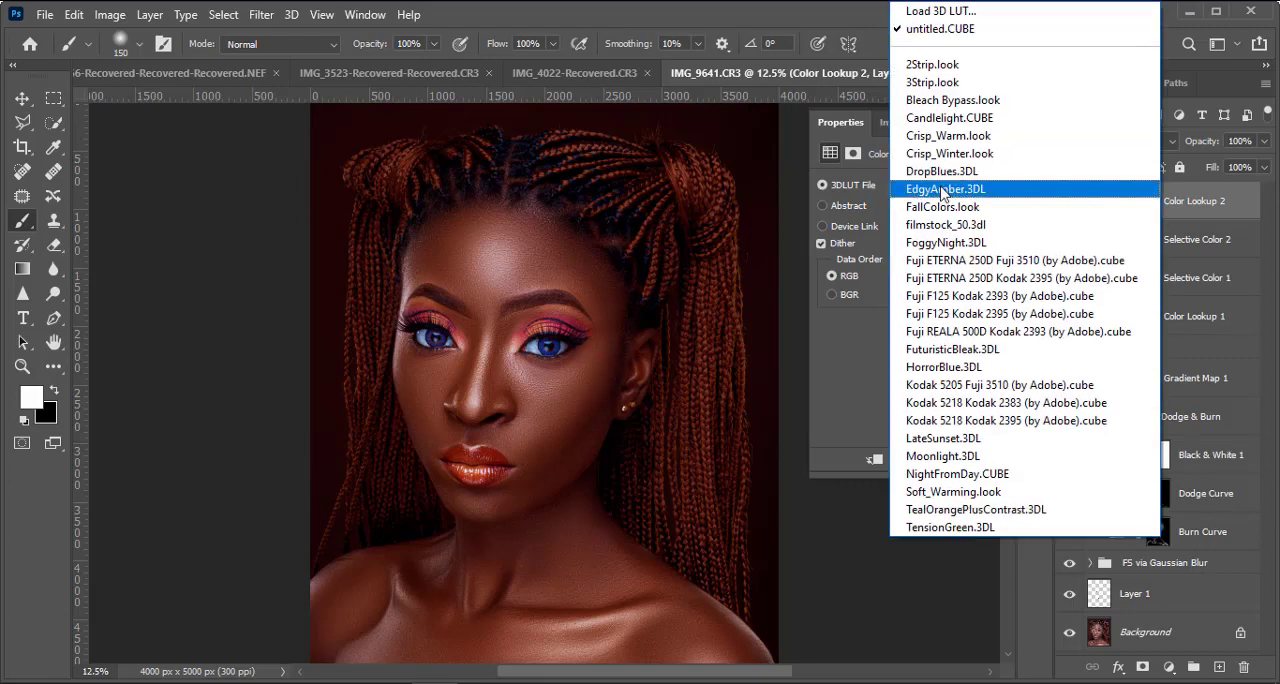
click(956, 18)
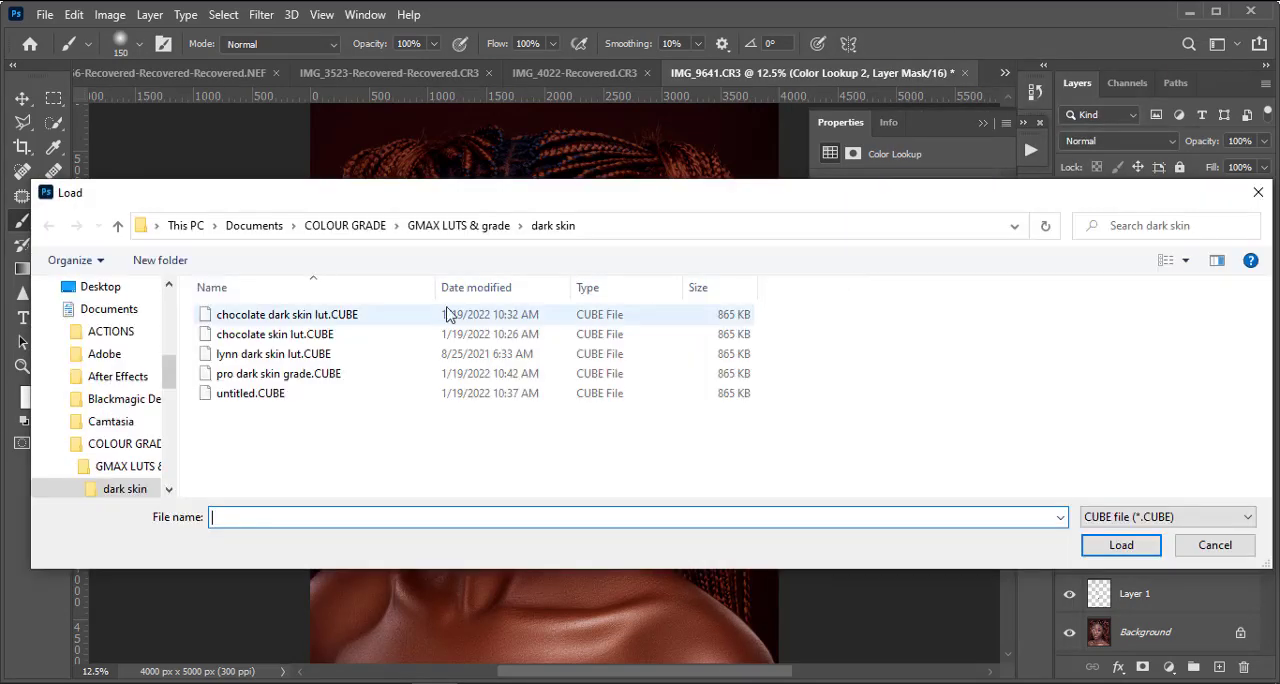
click(259, 338)
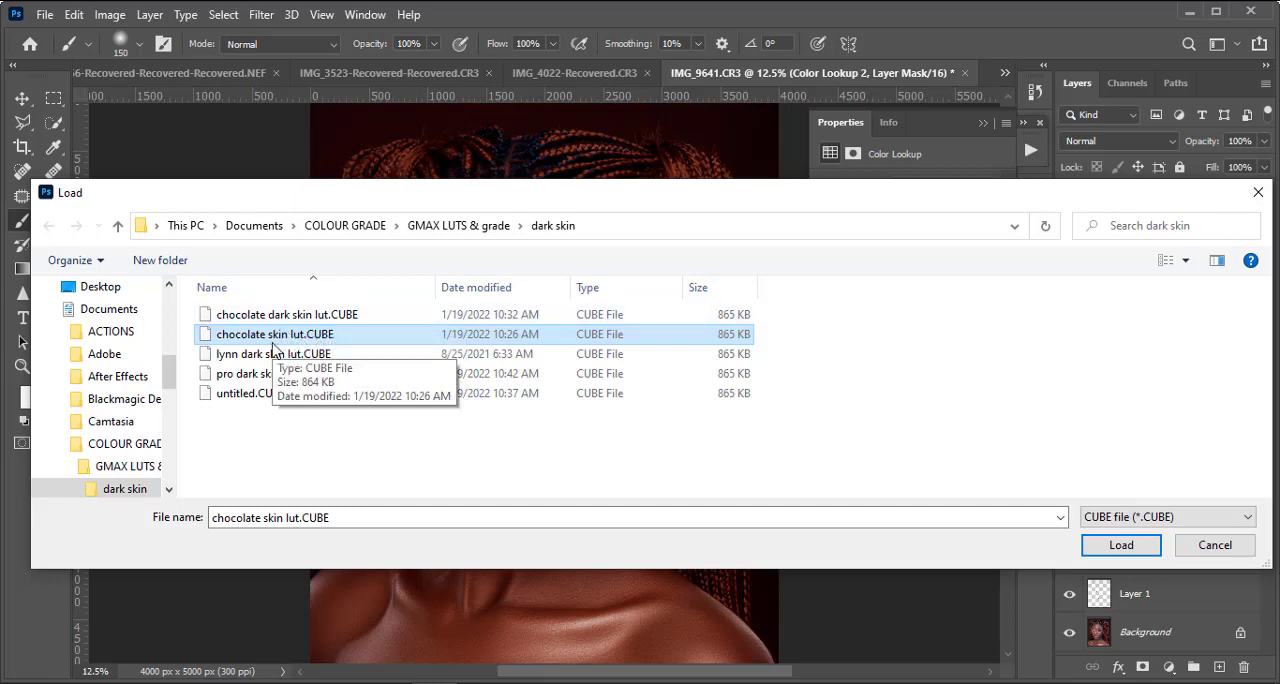
double_click(282, 338)
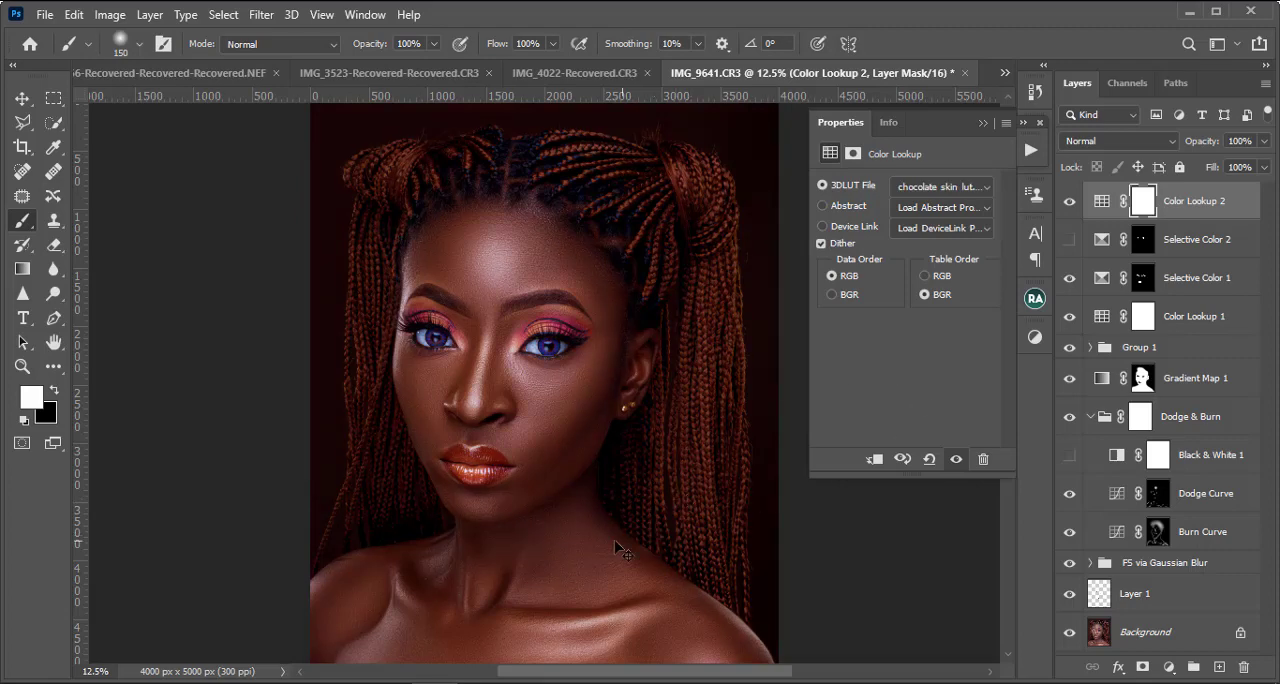
key(ctrl+minus)
key(ctrl+plus)
key(ctrl+minus)
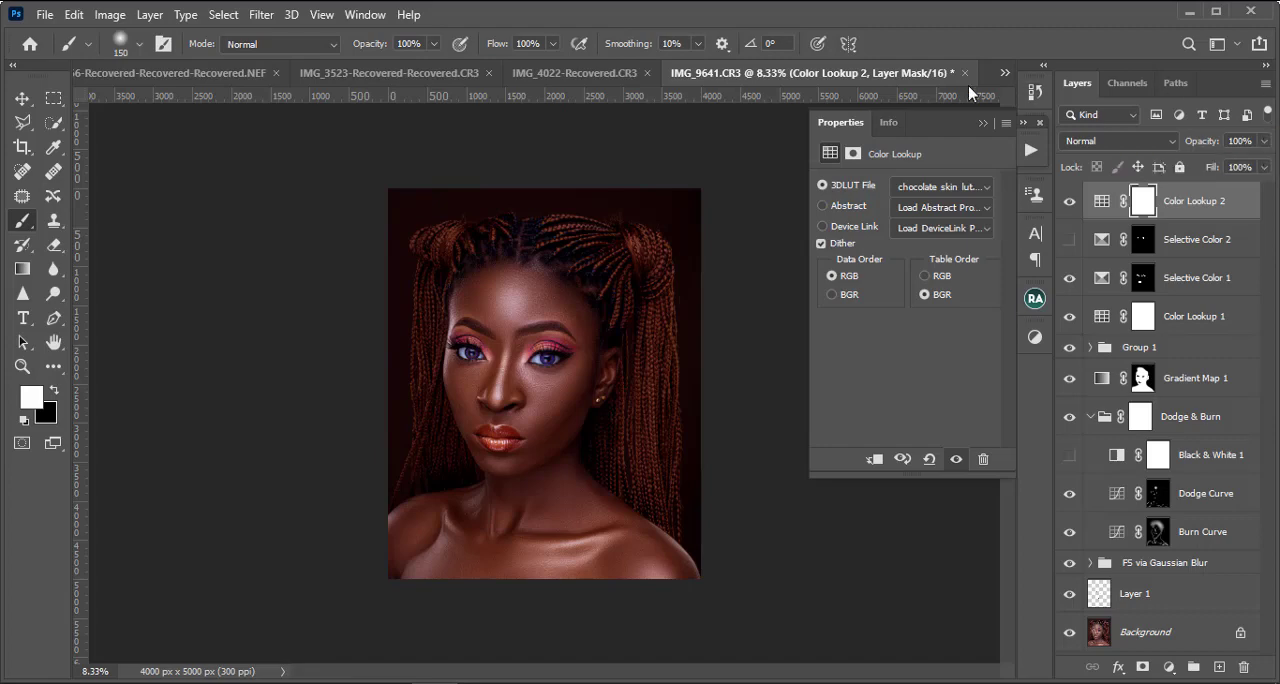
Step: Switch to the document DSC_0061-Recovered-Recovered-Recovered.NEF and examine its finished portrait and layer stack
click(1005, 74)
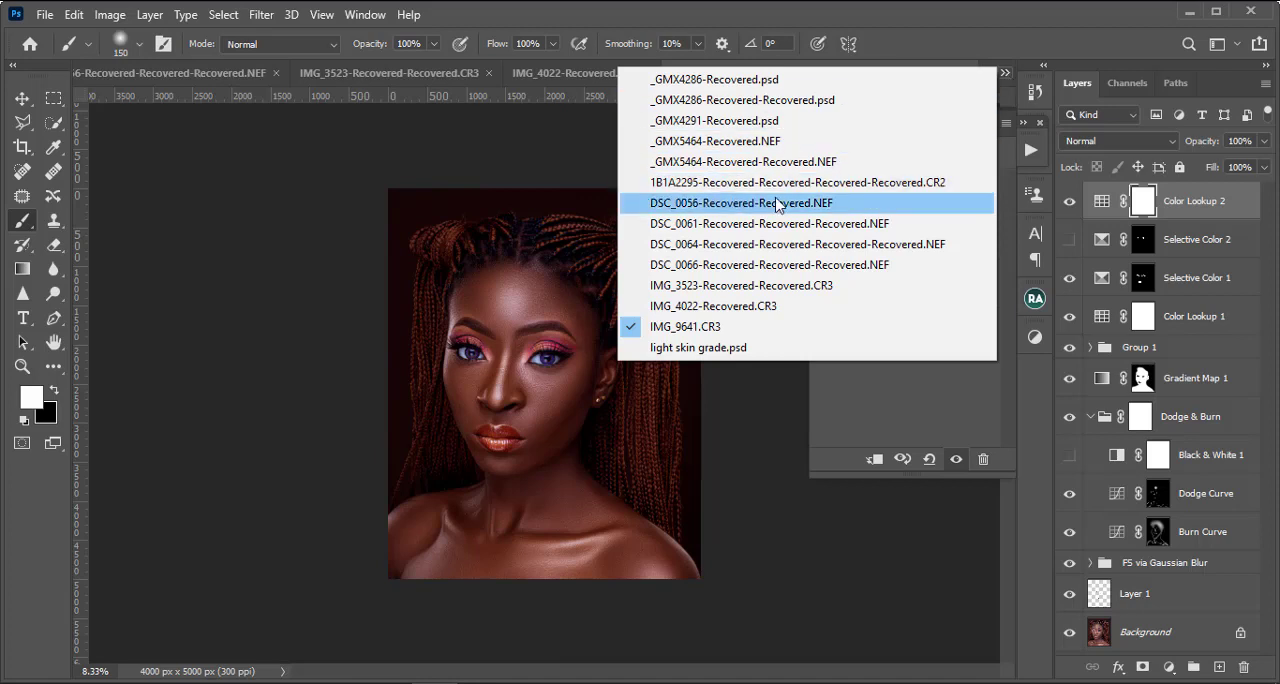
click(700, 203)
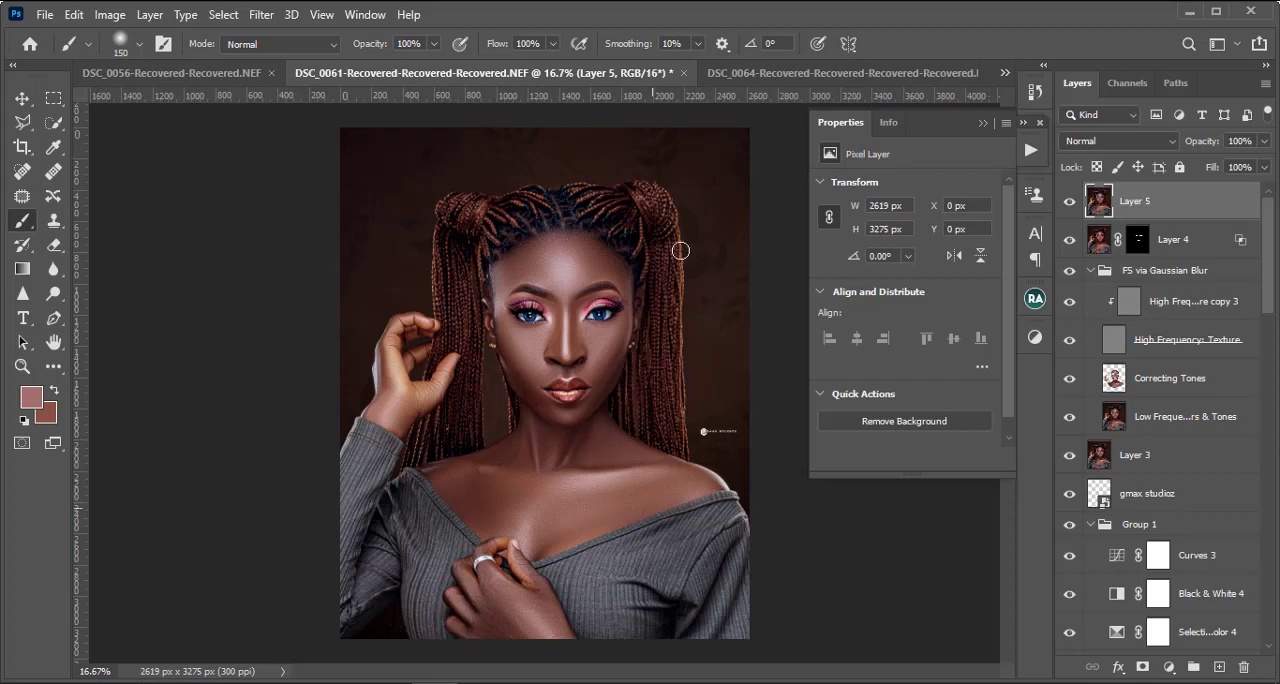
click(251, 683)
scroll(1162, 418, down, 10)
scroll(1160, 418, down, 6)
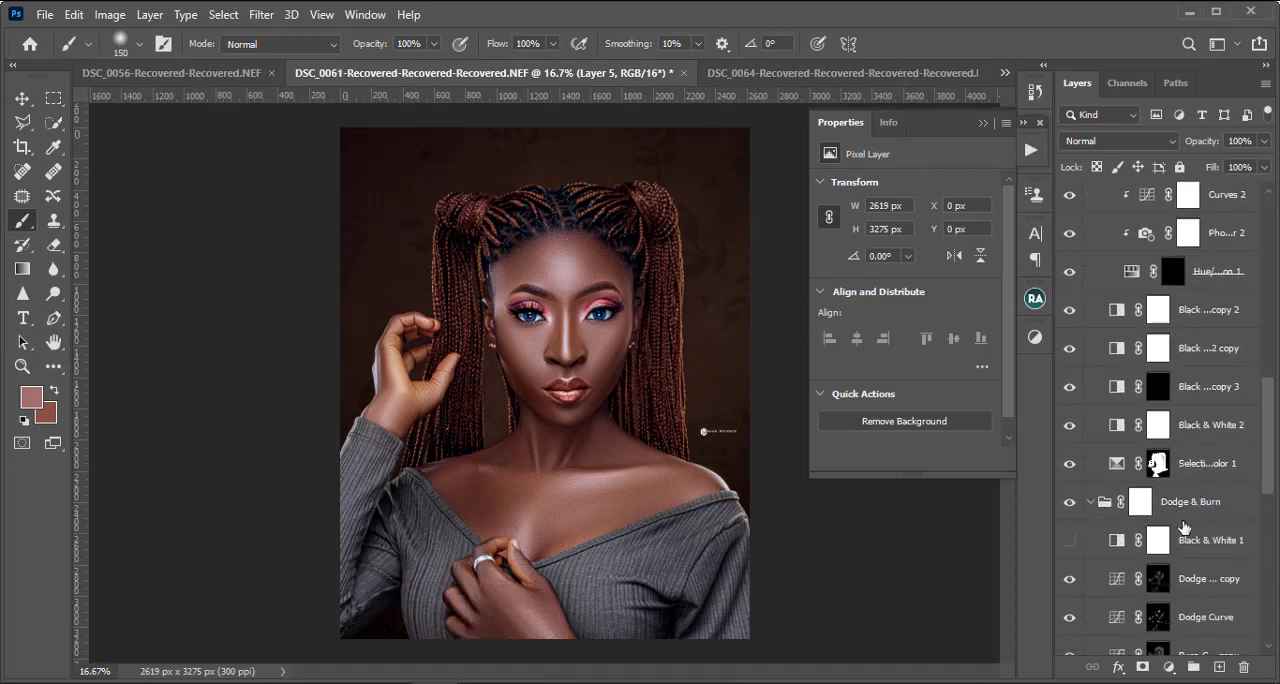
scroll(1208, 425, up, 16)
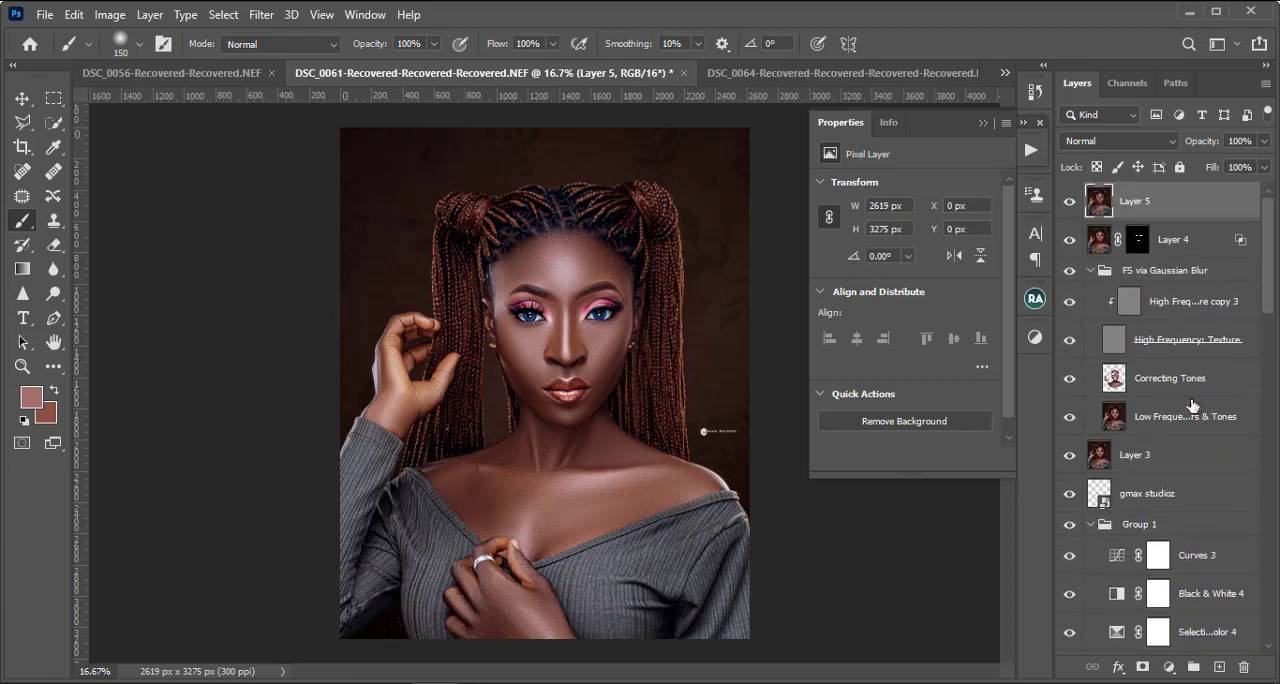
Step: Bring up the list of open documents to switch to another image
click(1005, 74)
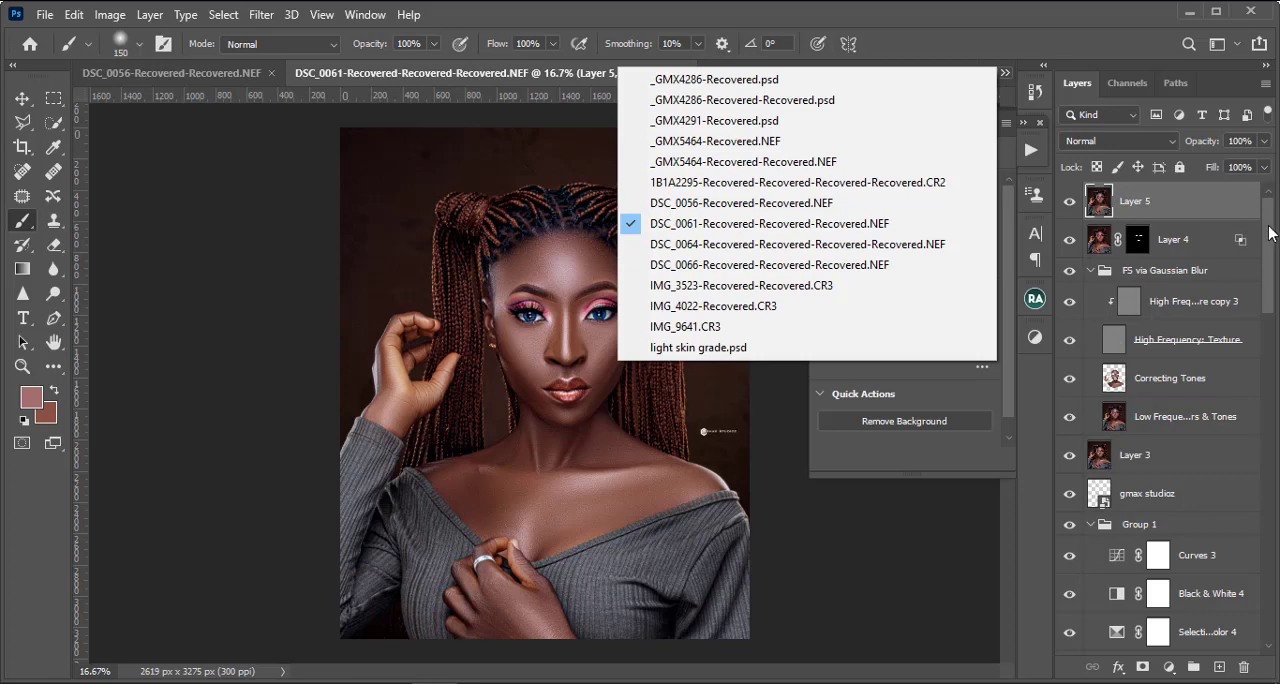
Step: Examine the adjustment layers in the layer stack of DSC_0061-Recovered-Recovered-Recovered.NEF and inspect the settings of Curves 3
drag(1270, 233, 1270, 353)
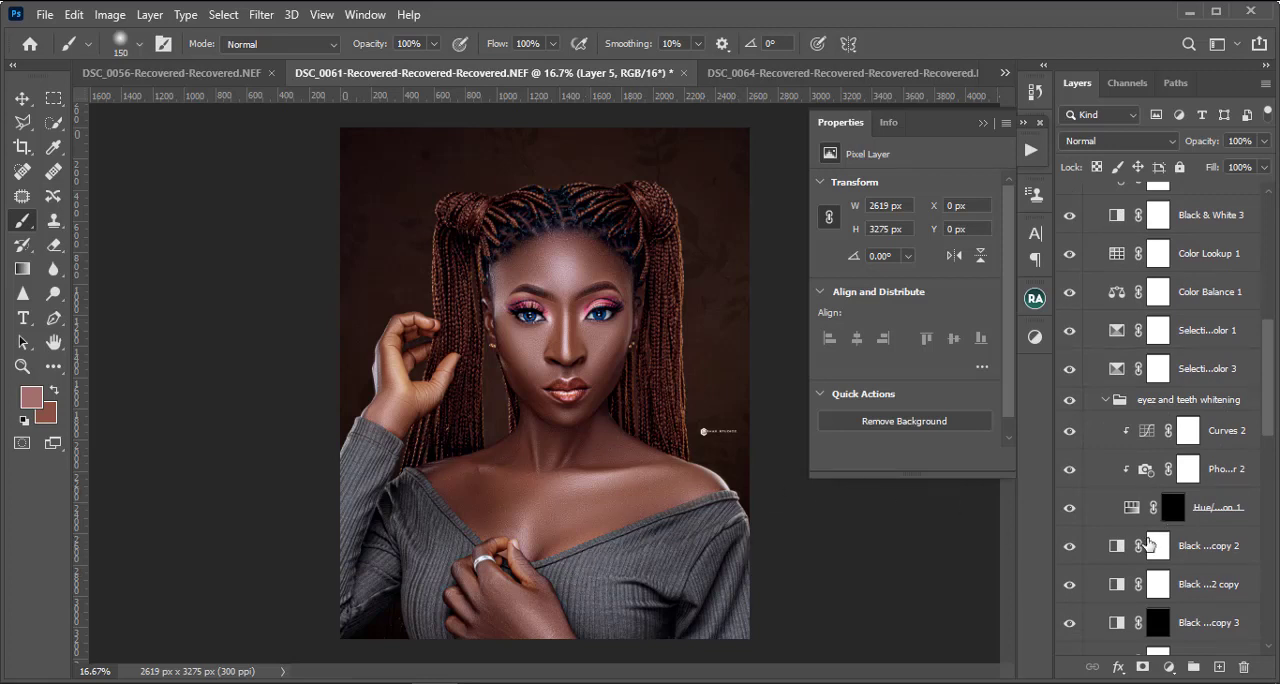
scroll(1150, 540, down, 3)
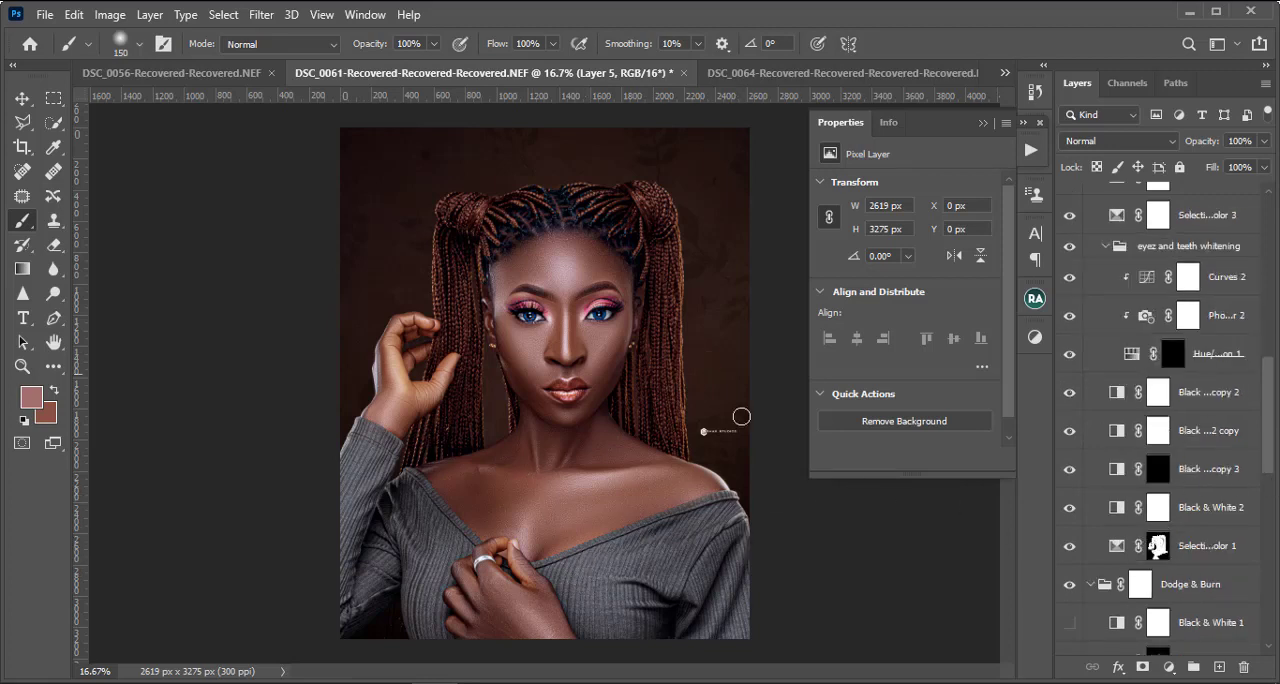
scroll(1183, 305, up, 5)
scroll(1183, 305, up, 3)
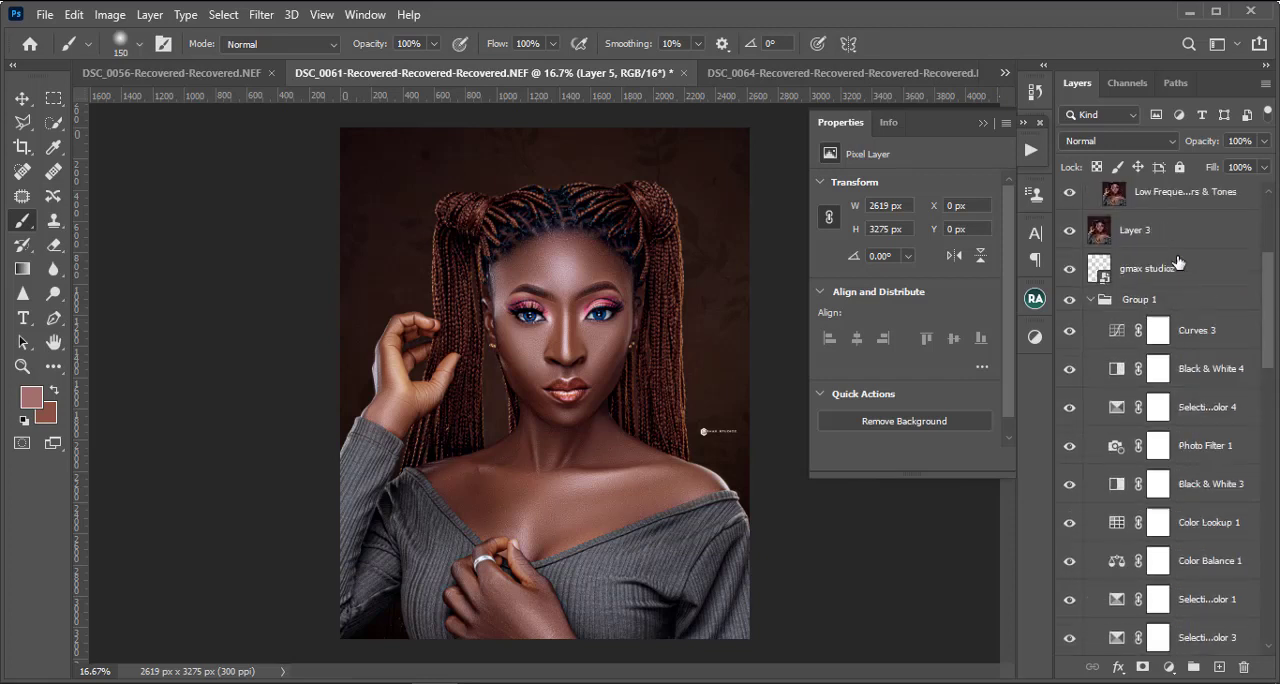
click(1121, 337)
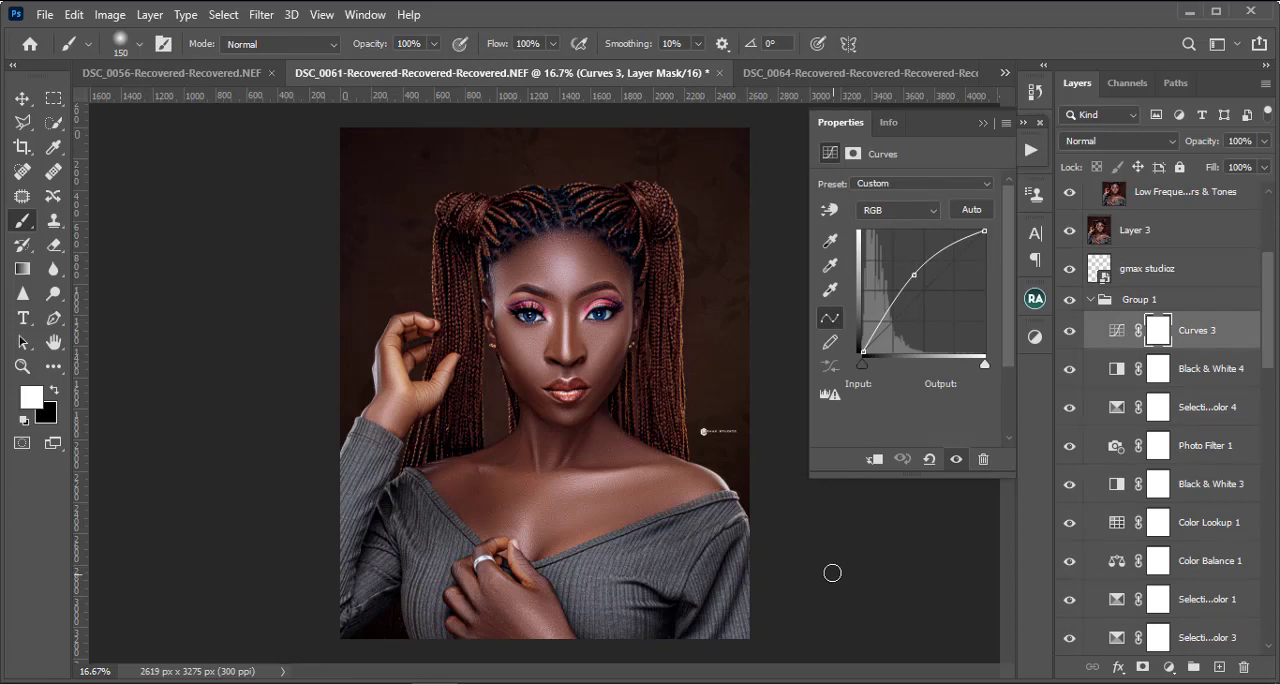
Step: Switch to the document IMG_9641.CR3 and compare the portrait with and without Color Lookup 2
click(1005, 74)
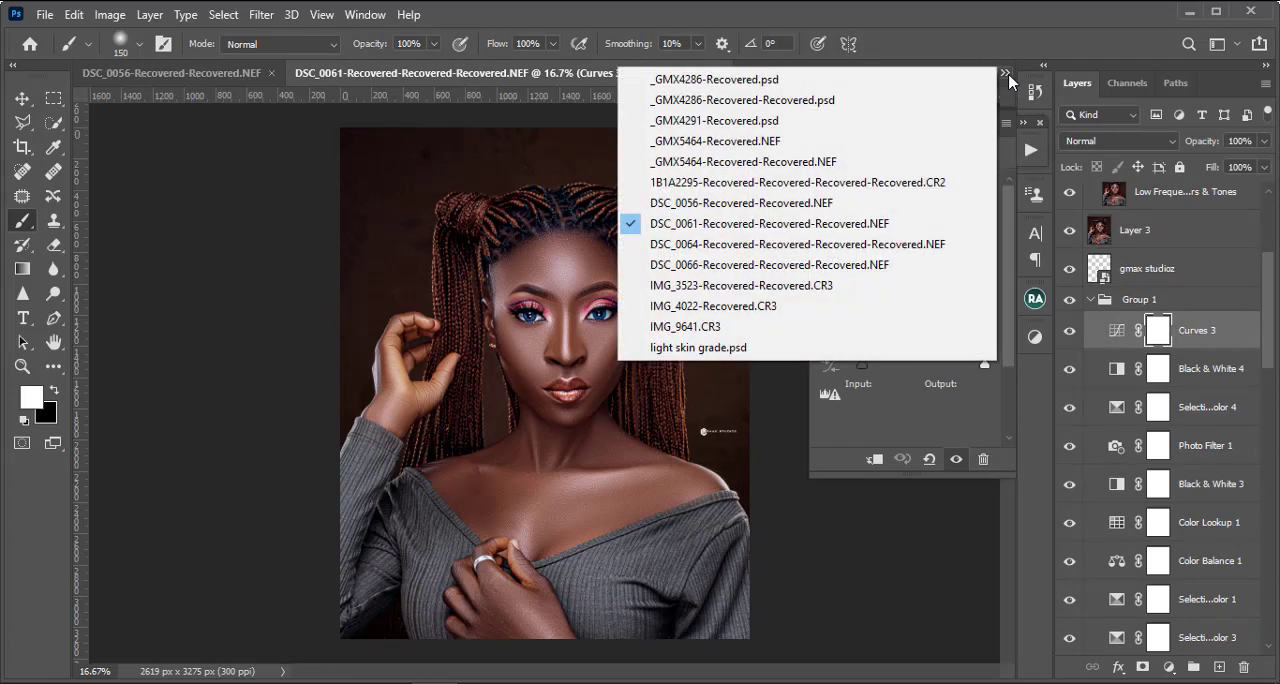
click(717, 335)
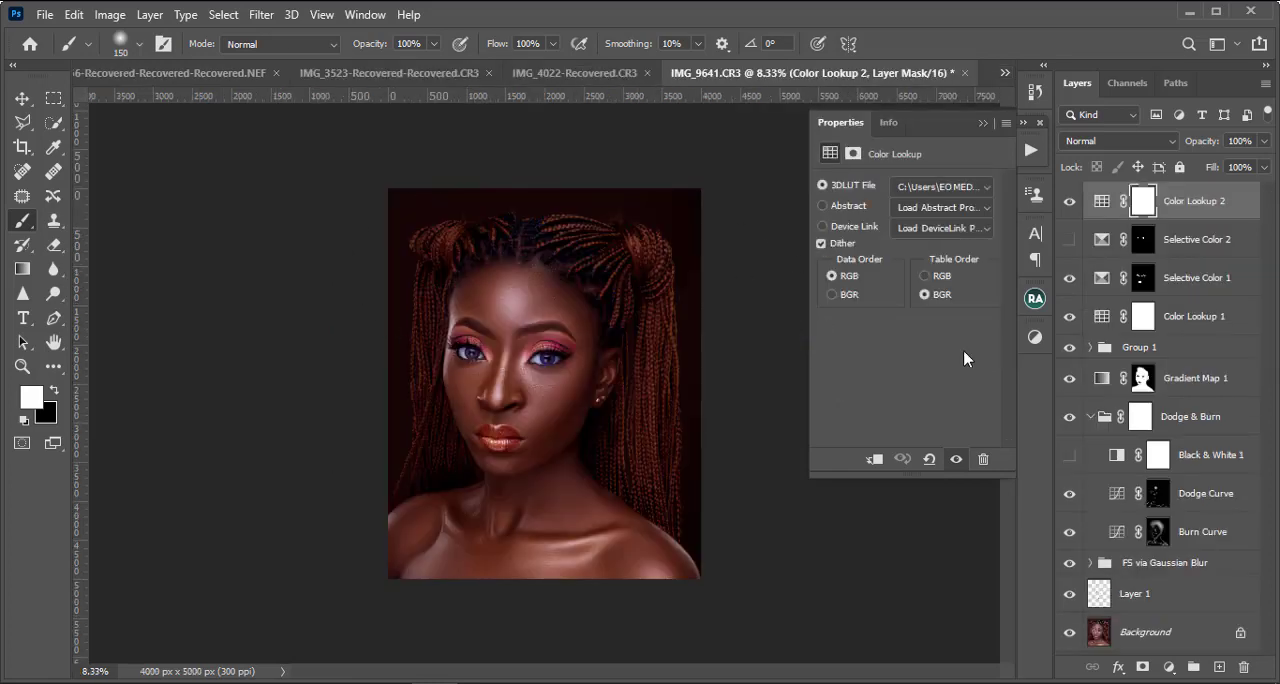
key(ctrl+plus)
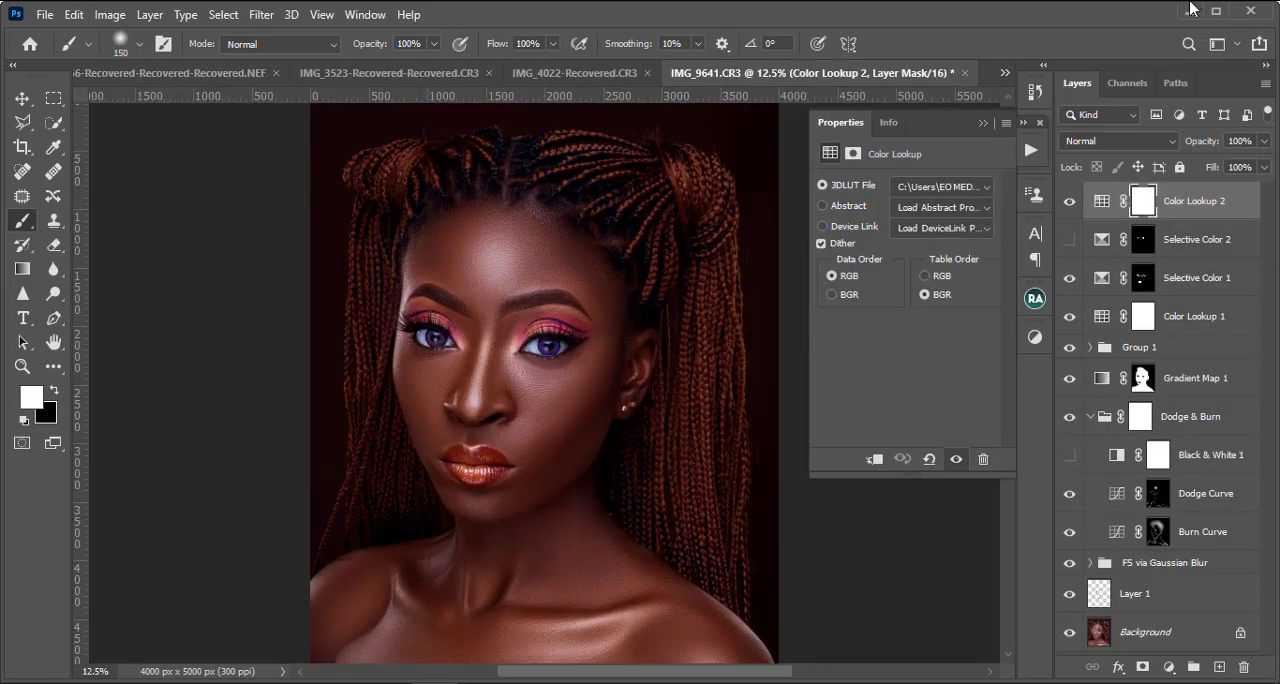
key(ctrl+minus)
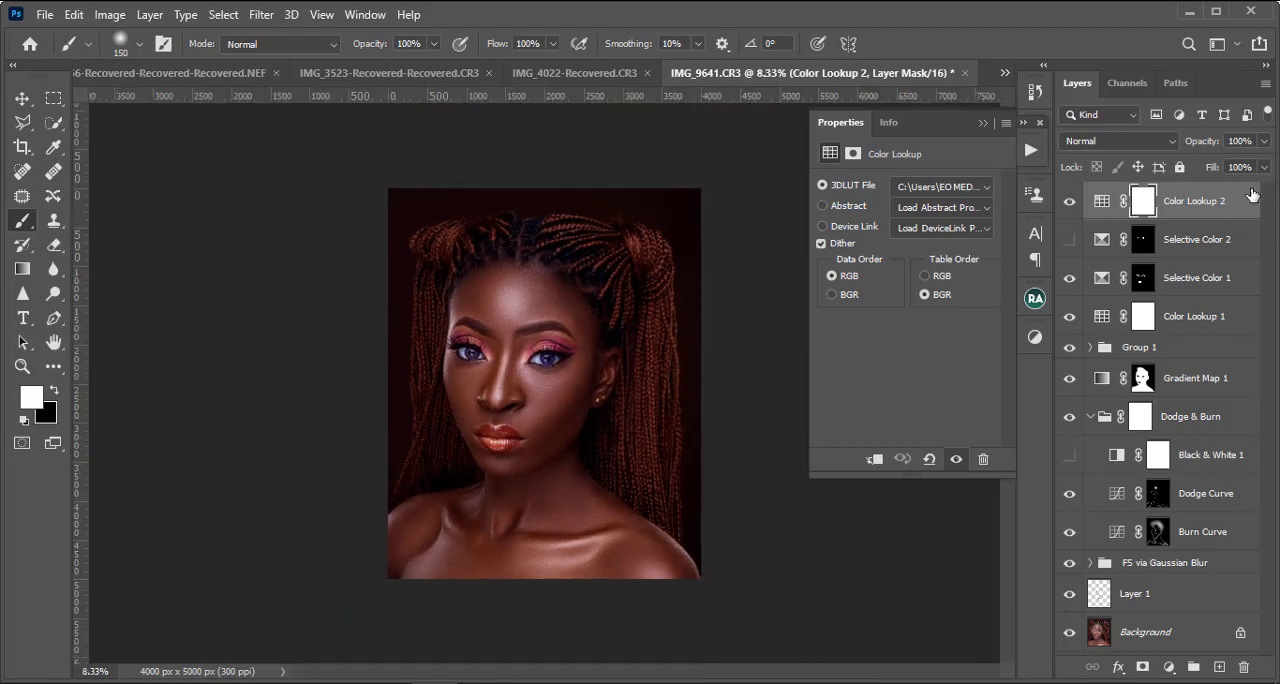
click(1070, 203)
click(1070, 203)
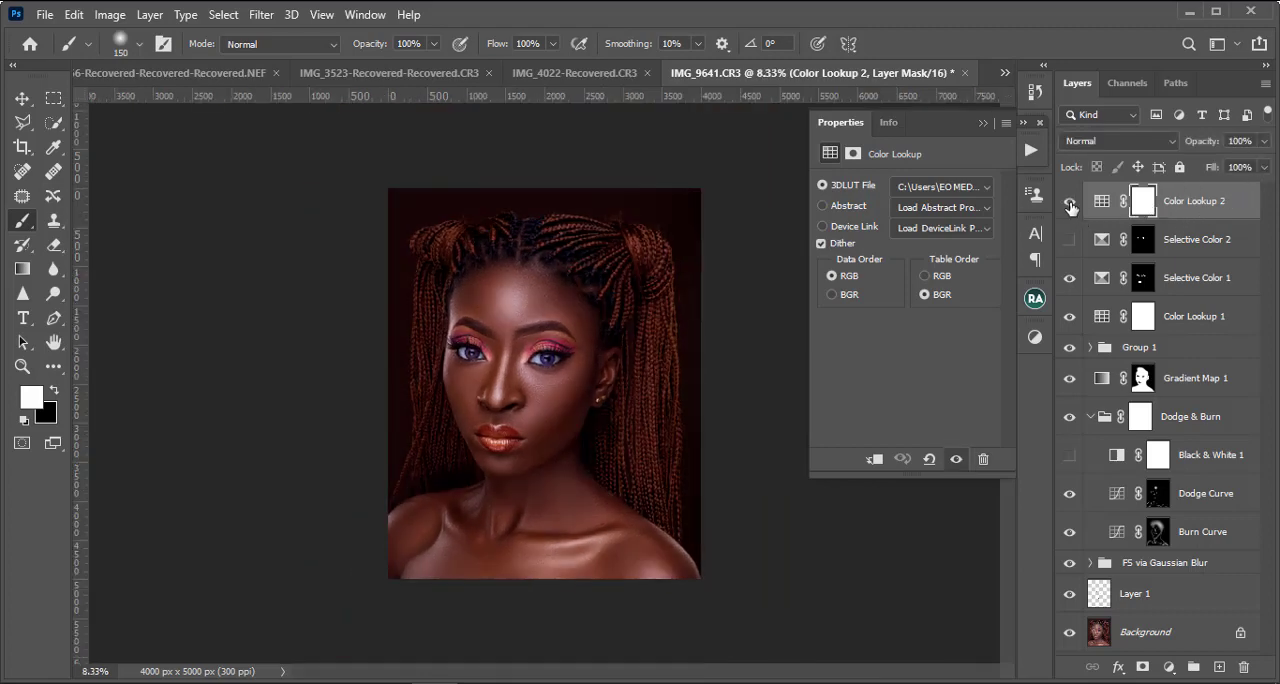
Step: Lower the opacity of Color Lookup 2 to 67% and check the grade on the face and the whole portrait
click(1264, 141)
drag(1264, 163, 1222, 171)
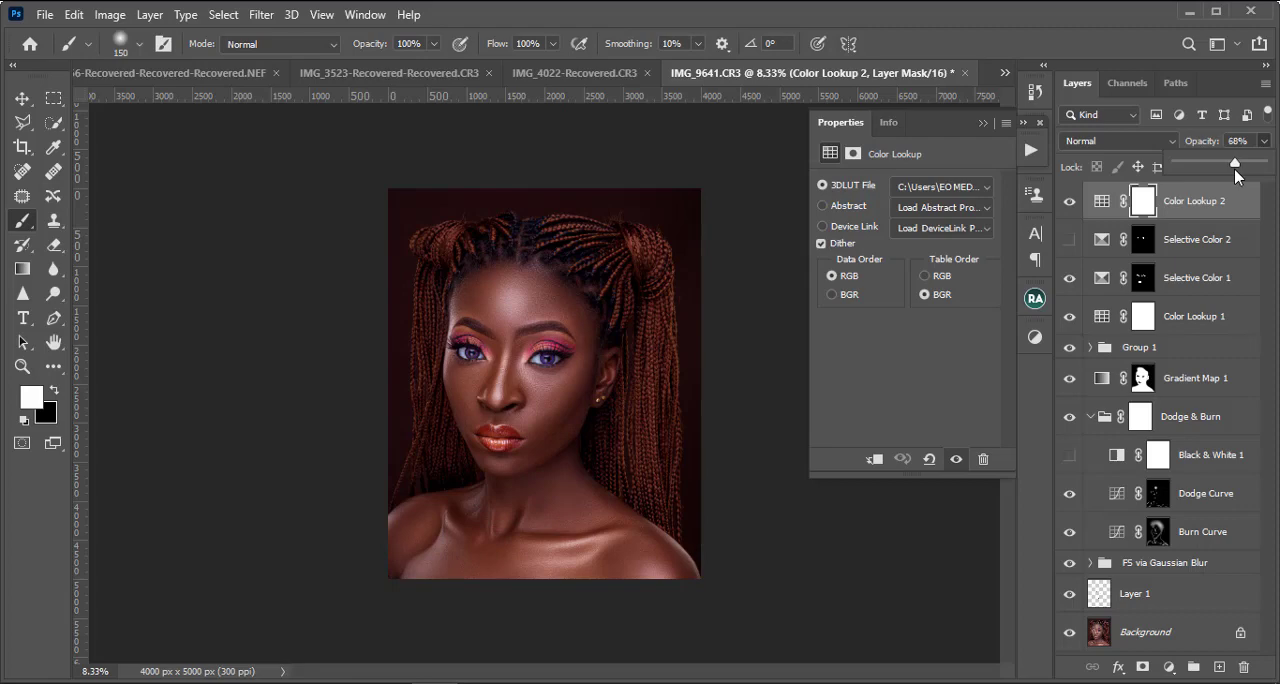
key(ctrl+plus)
key(ctrl+plus)
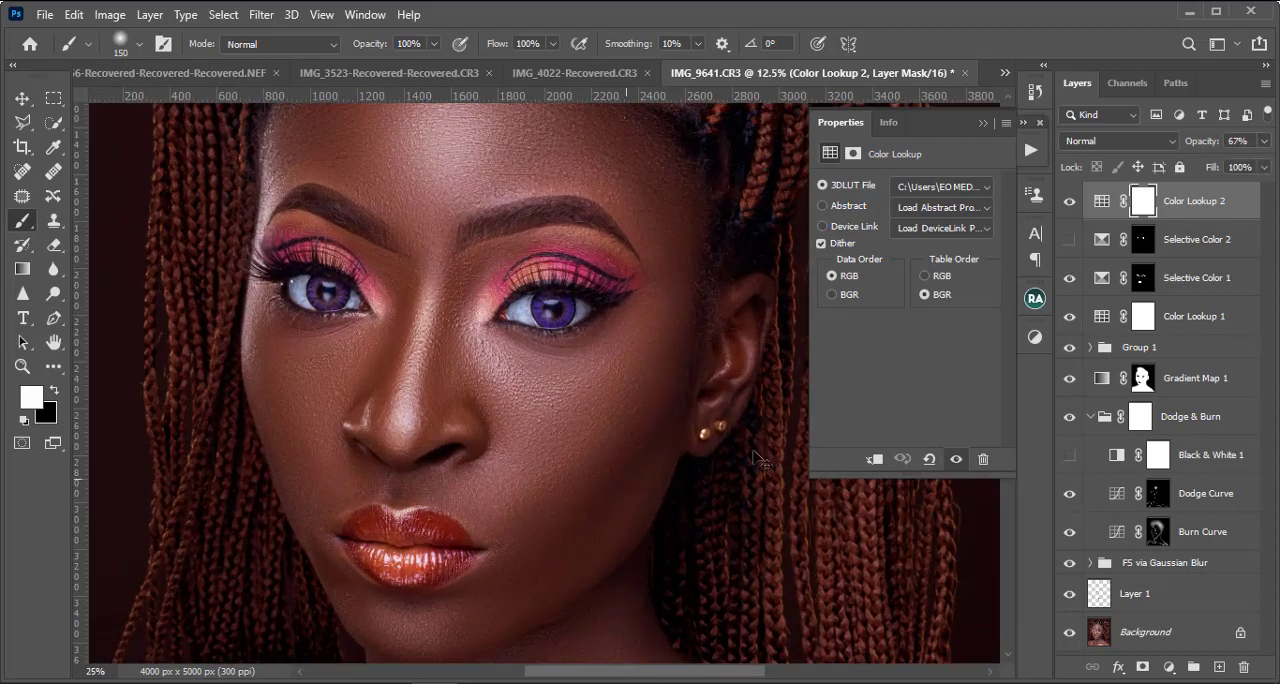
key(ctrl+minus)
key(ctrl+minus)
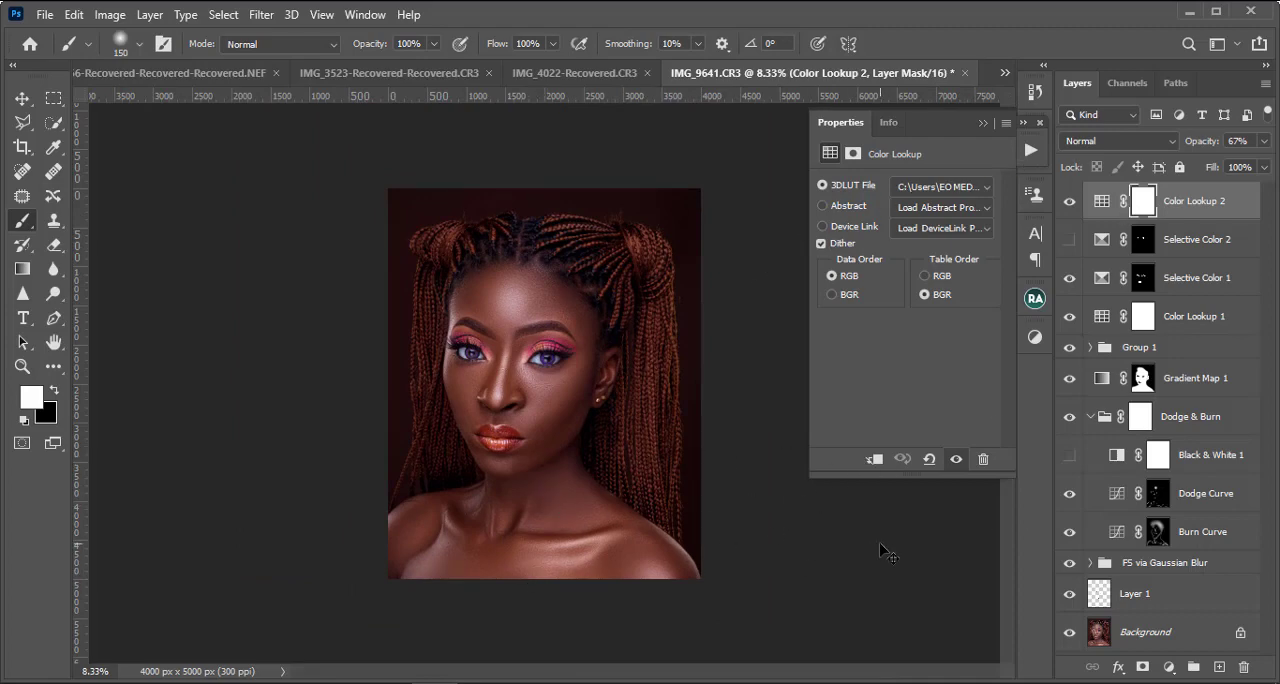
key(ctrl+plus)
key(ctrl+plus)
key(ctrl+minus)
key(ctrl+minus)
Step: Set the opacity of the Dodge & Burn group to 74% and check the skin shading
click(1187, 425)
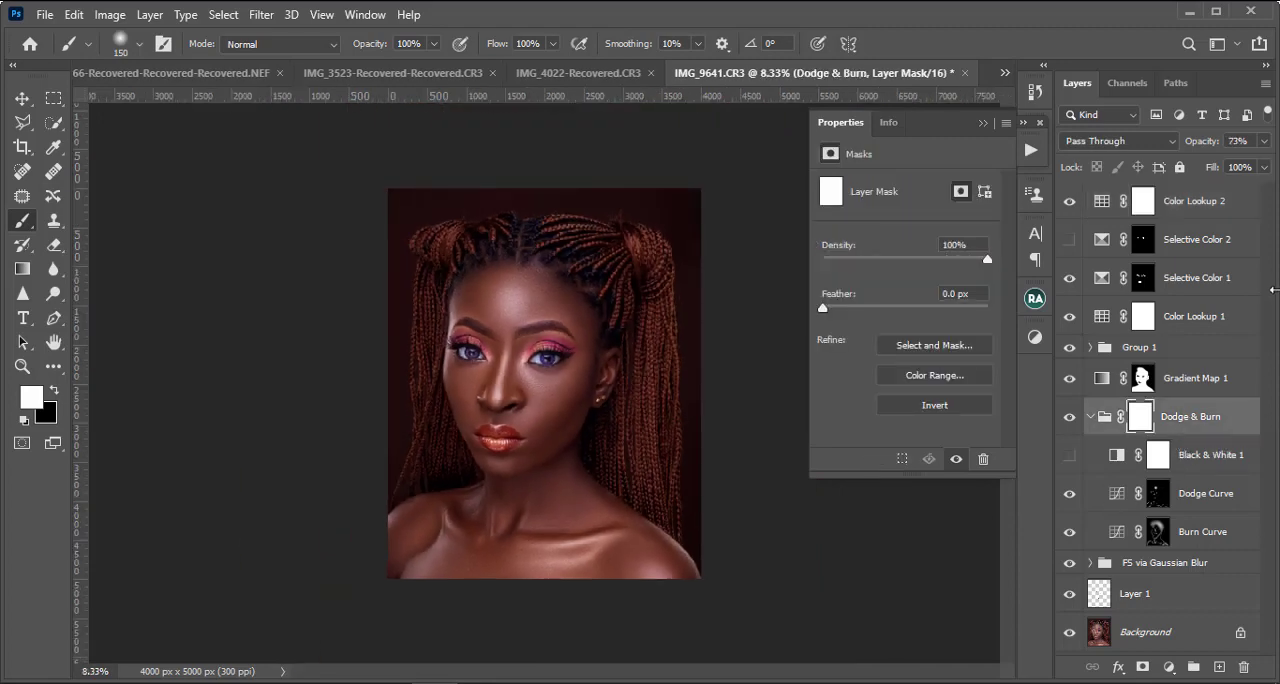
click(1264, 141)
mouse_move(1242, 166)
mouse_down()
mouse_move(1276, 176)
mouse_move(1212, 187)
mouse_move(1250, 186)
mouse_move(1239, 188)
mouse_up()
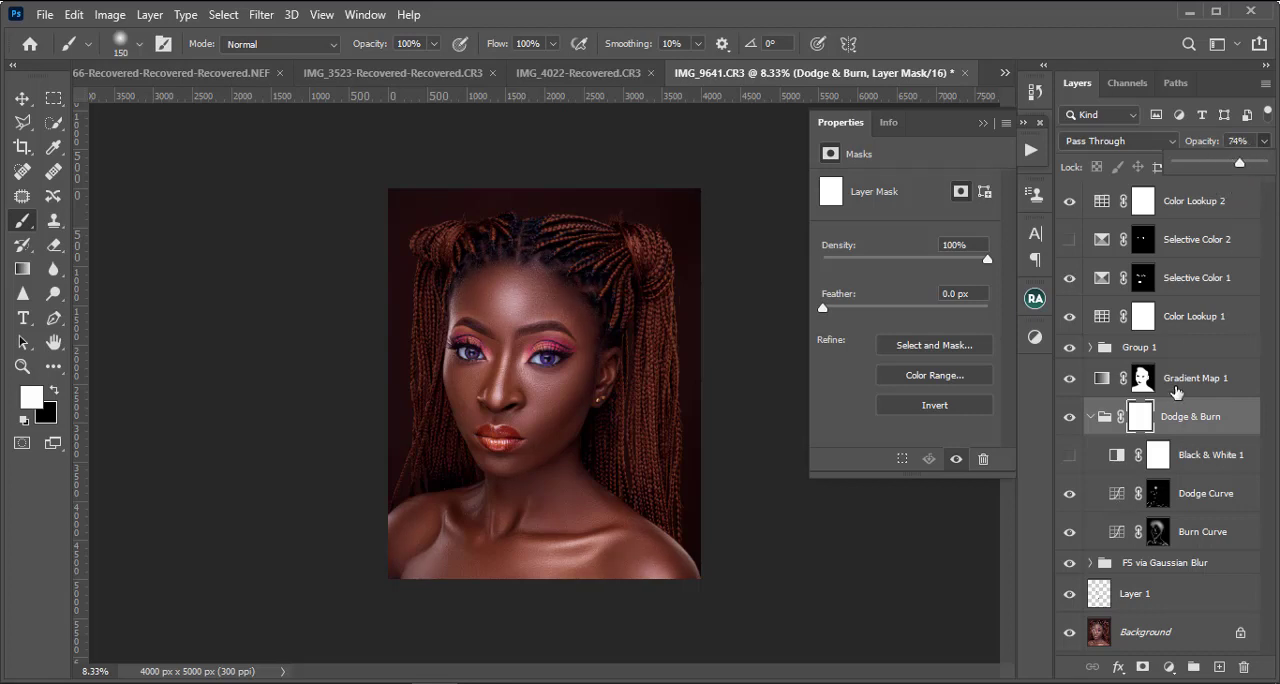
key(ctrl+minus)
key(ctrl+plus)
key(ctrl+plus)
key(ctrl+plus)
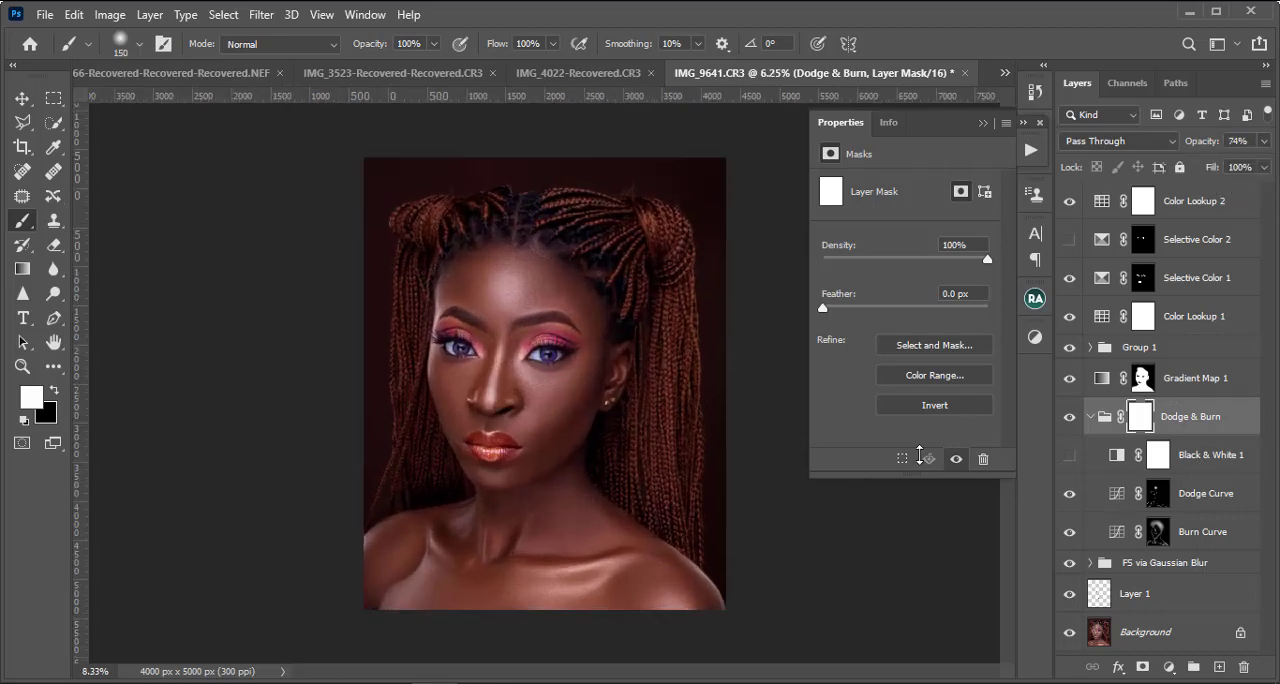
key(ctrl+minus)
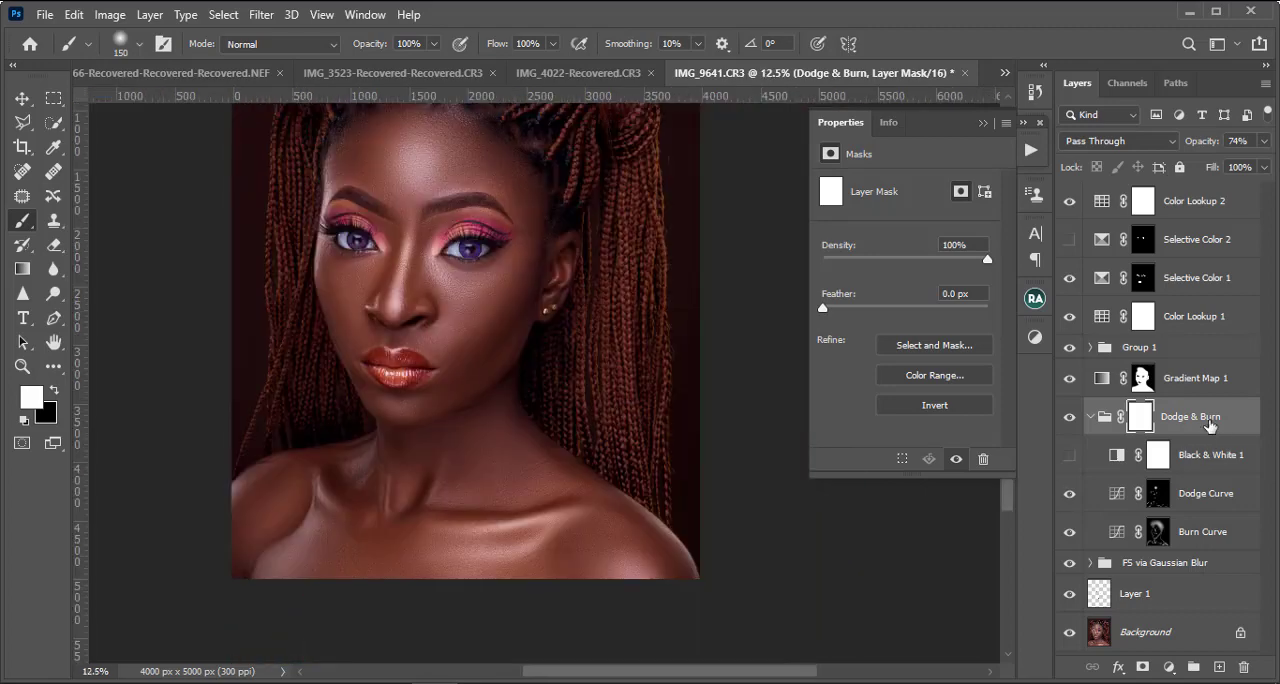
scroll(1210, 426, up, 3)
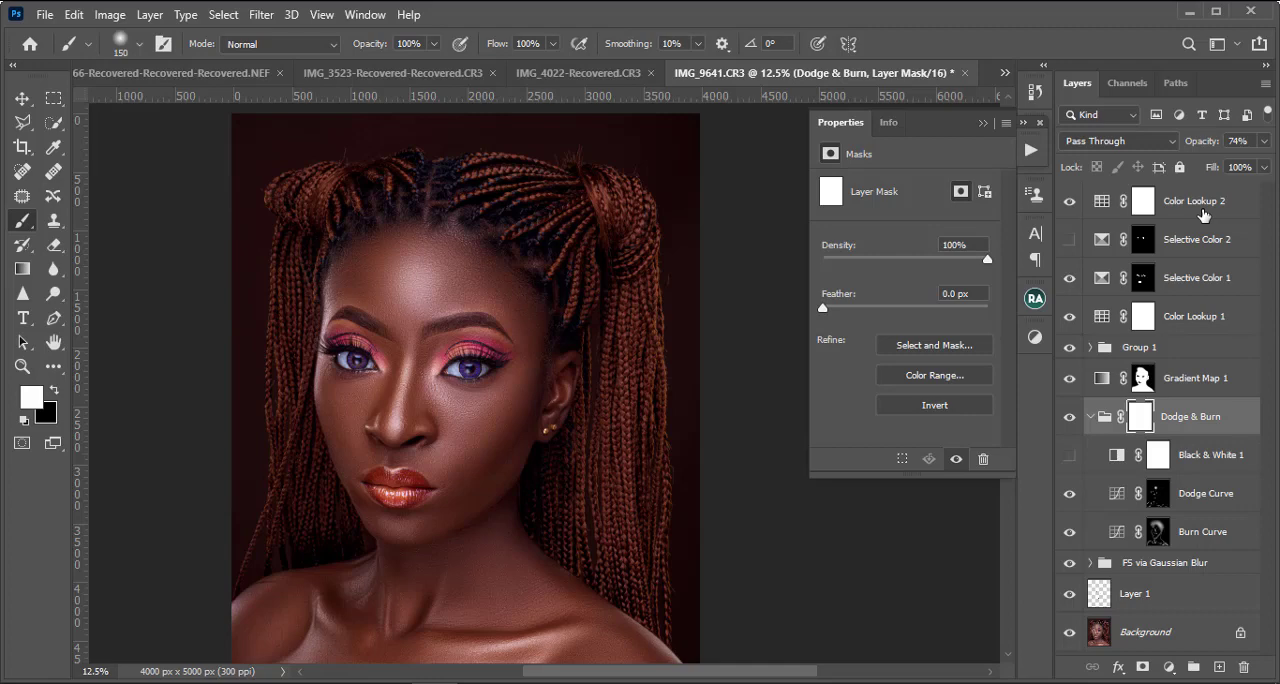
Step: Compare the portrait with and without Color Lookup 2, and invert its layer mask to black
click(1069, 201)
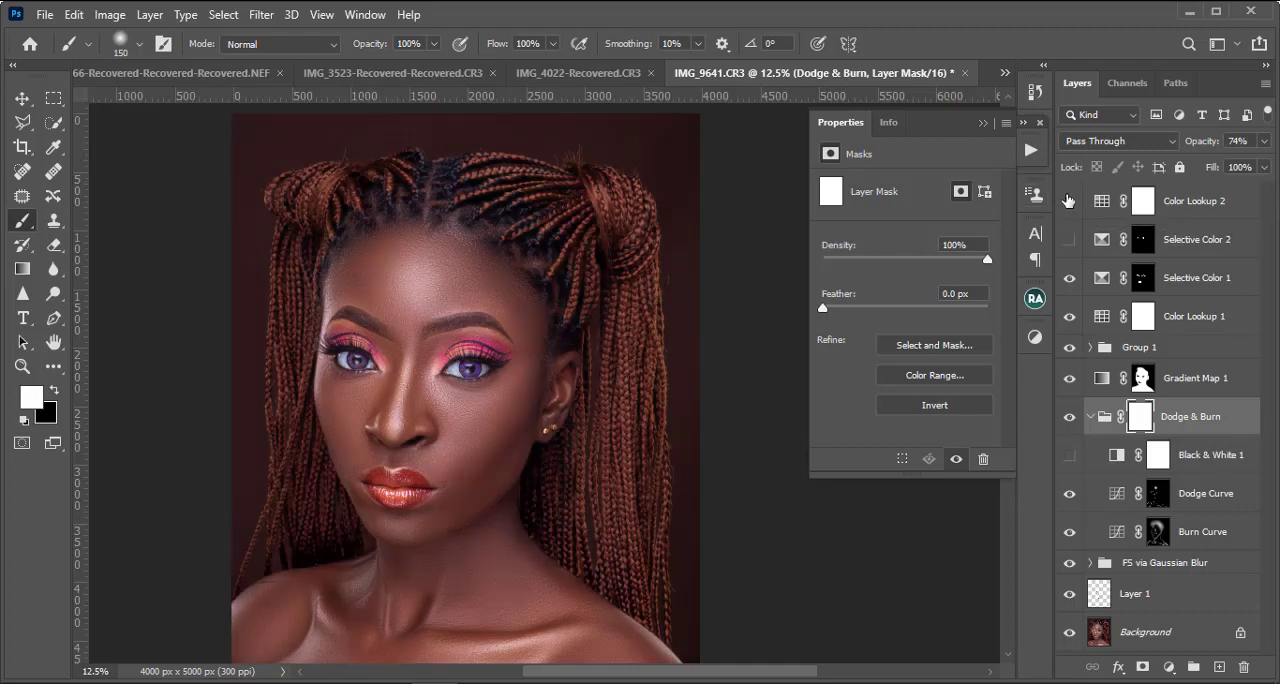
click(1069, 201)
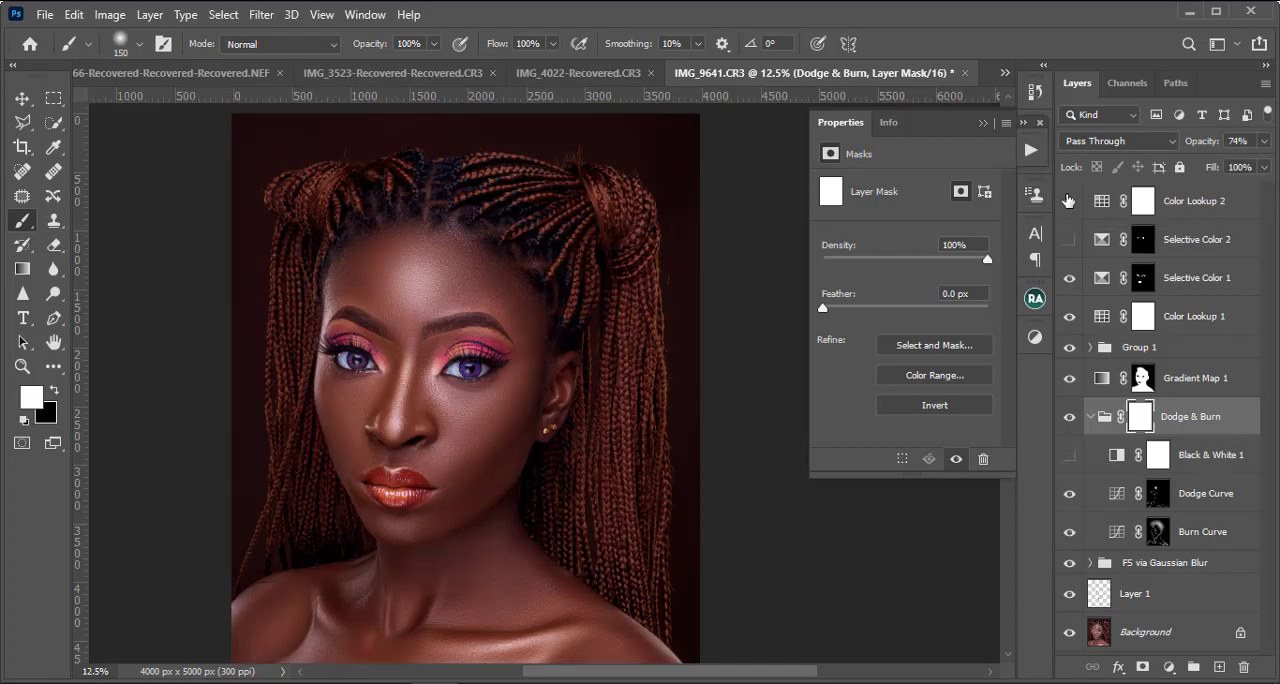
click(1143, 205)
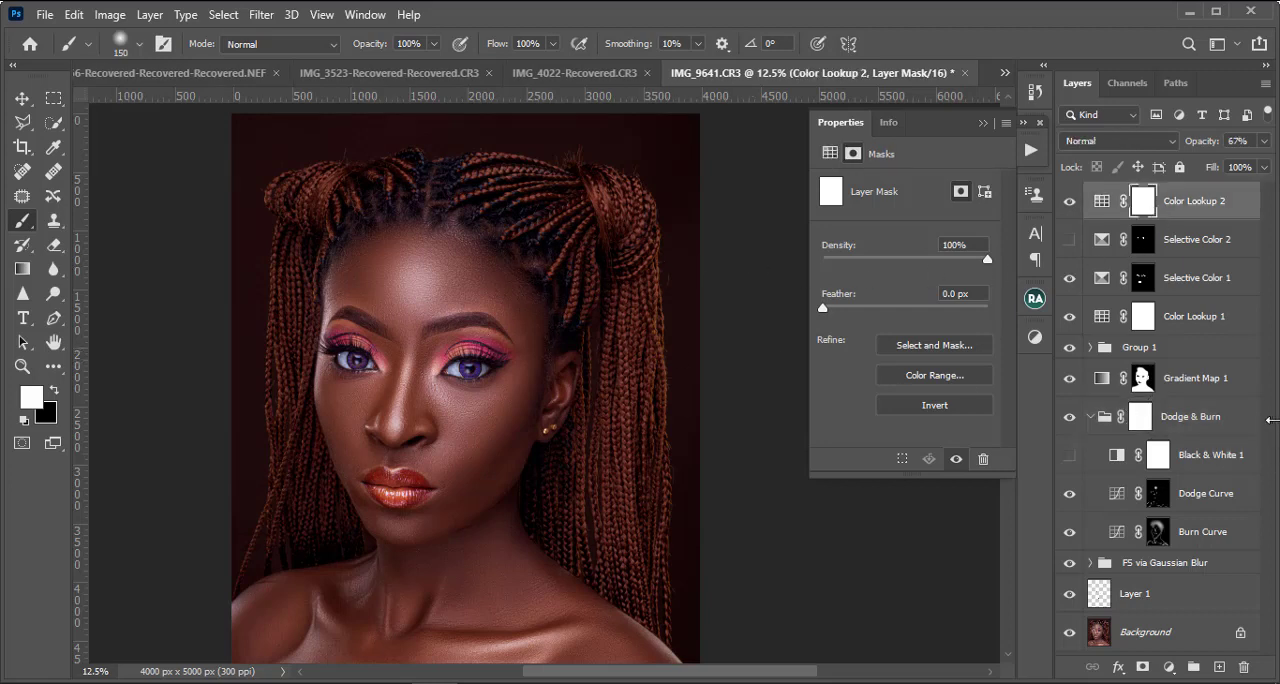
key(ctrl+i)
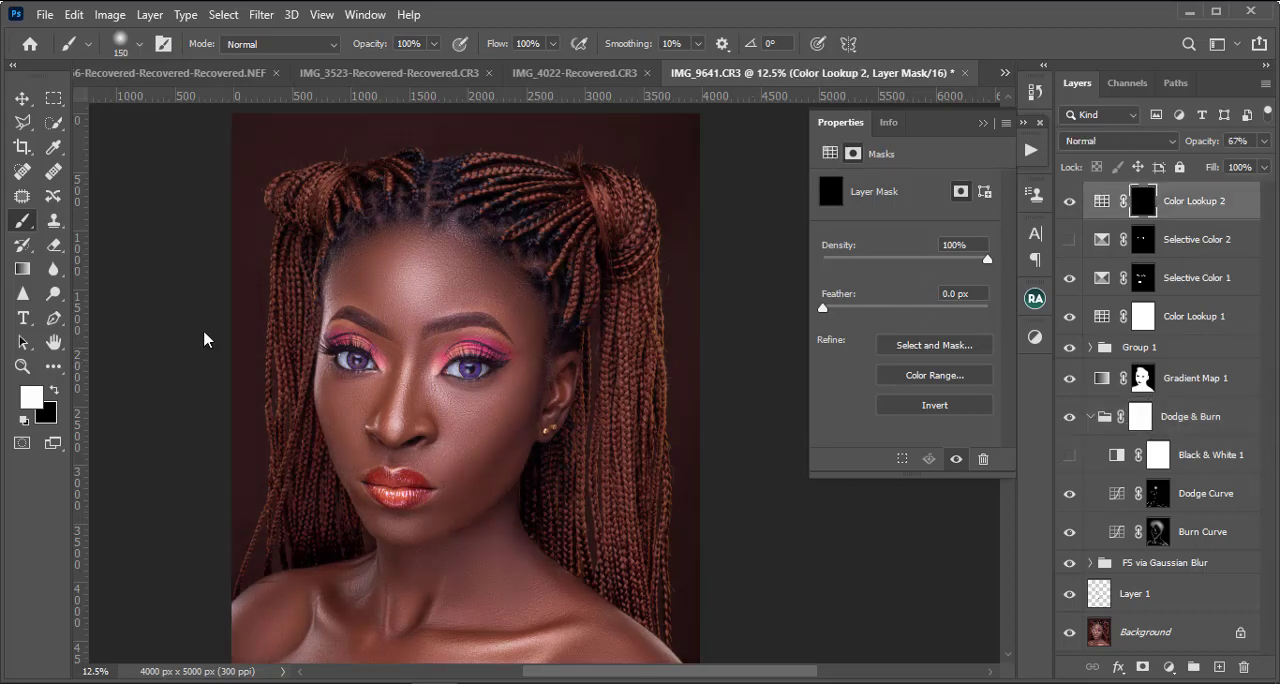
Step: Paint white over the face in the Color Lookup 2 mask with an enlarged brush
key(bracketright)
key(bracketright)
key(bracketright)
key(bracketright)
key(bracketright)
key(bracketright)
key(bracketright)
key(bracketright)
mouse_move(384, 365)
mouse_down()
mouse_move(359, 247)
mouse_move(401, 250)
mouse_move(421, 273)
mouse_move(431, 246)
mouse_move(401, 224)
mouse_move(416, 199)
mouse_move(451, 188)
mouse_move(389, 260)
mouse_move(510, 316)
mouse_move(532, 352)
mouse_move(475, 280)
mouse_move(520, 318)
mouse_move(532, 370)
mouse_move(430, 542)
mouse_move(438, 453)
mouse_move(395, 490)
mouse_move(400, 575)
mouse_move(397, 472)
mouse_move(349, 408)
mouse_move(348, 382)
mouse_move(328, 382)
mouse_move(353, 317)
mouse_move(346, 331)
mouse_move(403, 449)
mouse_move(461, 393)
mouse_move(475, 516)
mouse_move(511, 405)
mouse_move(432, 301)
mouse_move(412, 249)
mouse_move(372, 300)
mouse_up()
Step: Extend the white area of the Color Lookup 2 mask over the neck, shoulders and chest with a 900 px brush
key(ctrl+minus)
key(bracketright)
key(bracketright)
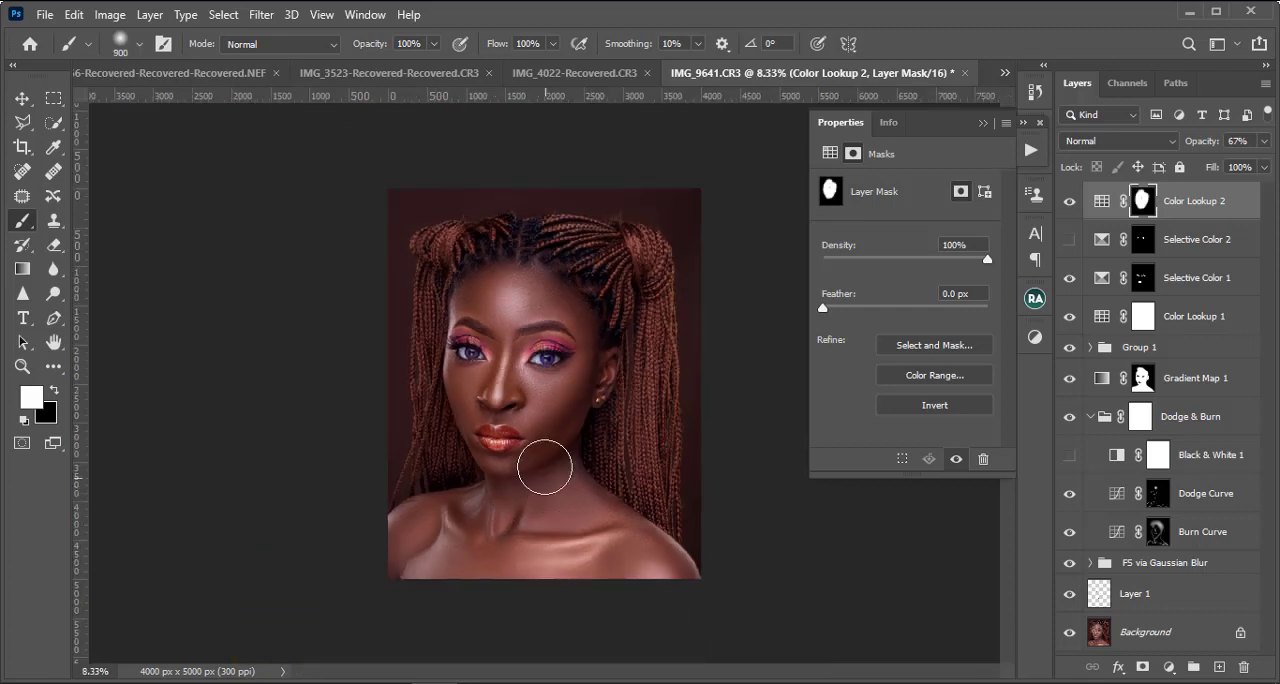
mouse_move(638, 550)
mouse_down()
mouse_move(669, 586)
mouse_move(623, 565)
mouse_move(563, 599)
mouse_move(524, 571)
mouse_move(535, 537)
mouse_move(524, 492)
mouse_move(411, 535)
mouse_move(386, 572)
mouse_move(485, 577)
mouse_move(443, 552)
mouse_move(432, 527)
mouse_move(412, 528)
mouse_move(411, 541)
mouse_move(517, 514)
mouse_up()
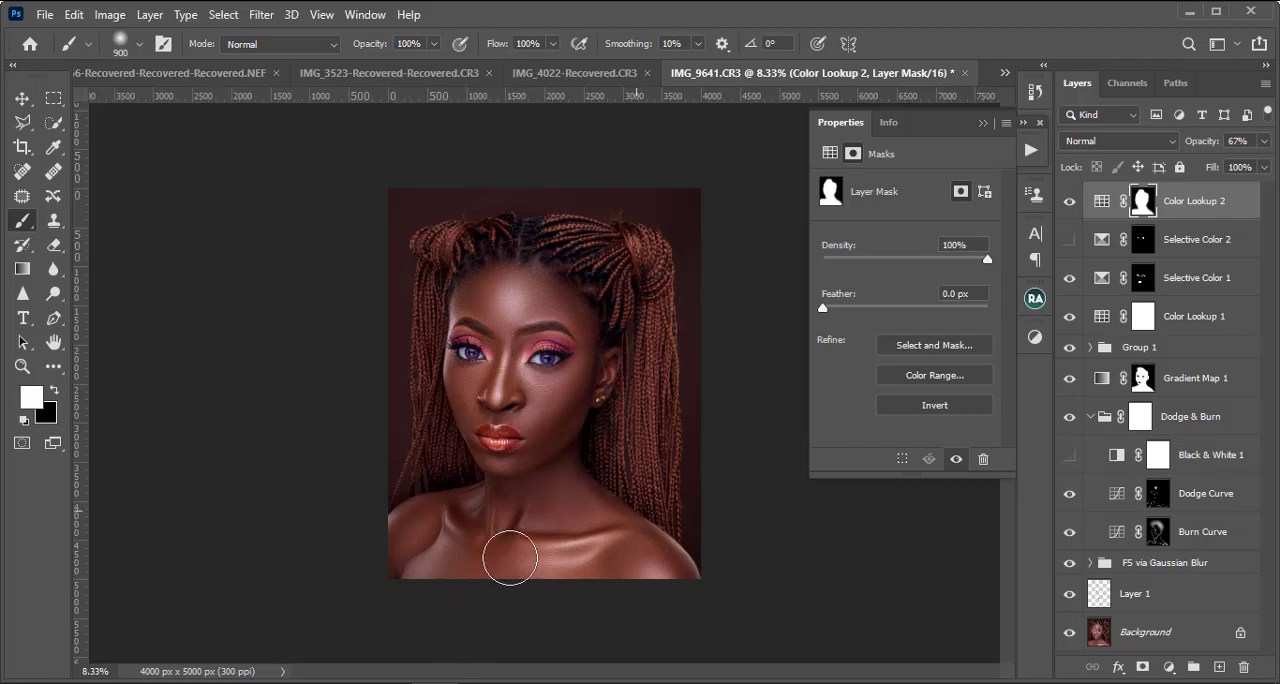
key(ctrl+plus)
key(ctrl+minus)
key(ctrl+minus)
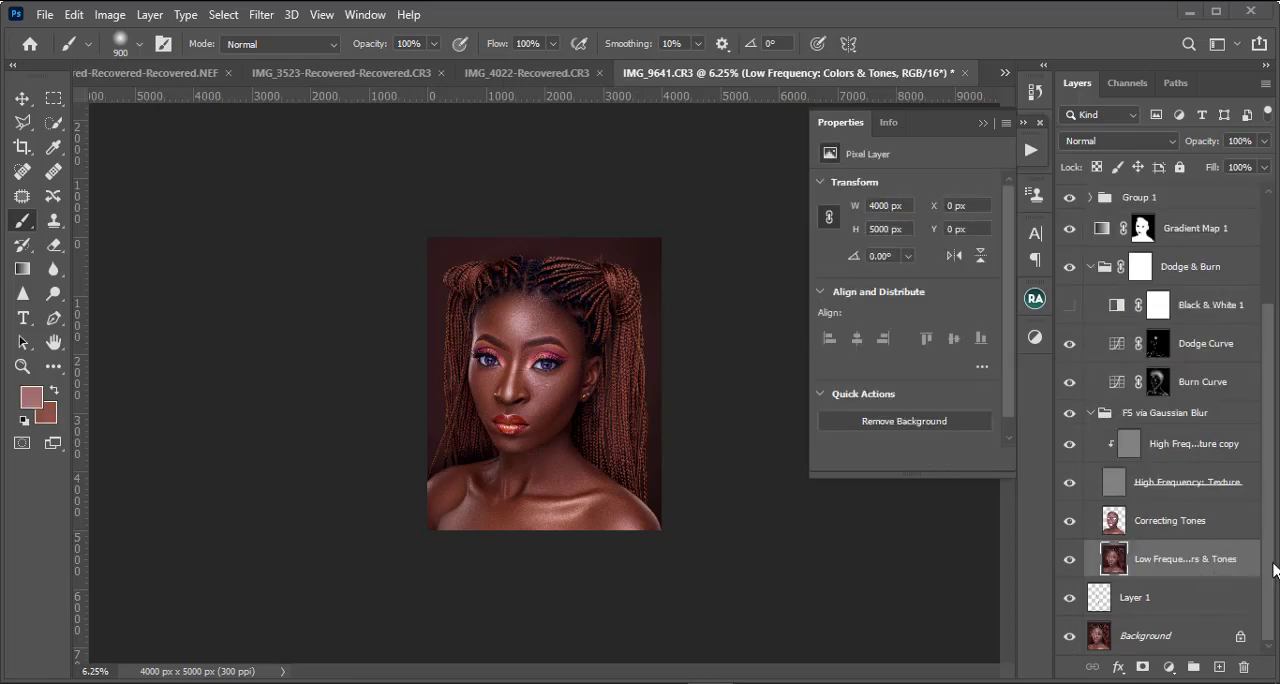
Step: Collapse the floating layer properties and paint white over the braided hair in the Color Lookup 2 mask
scroll(1268, 382, up, 1)
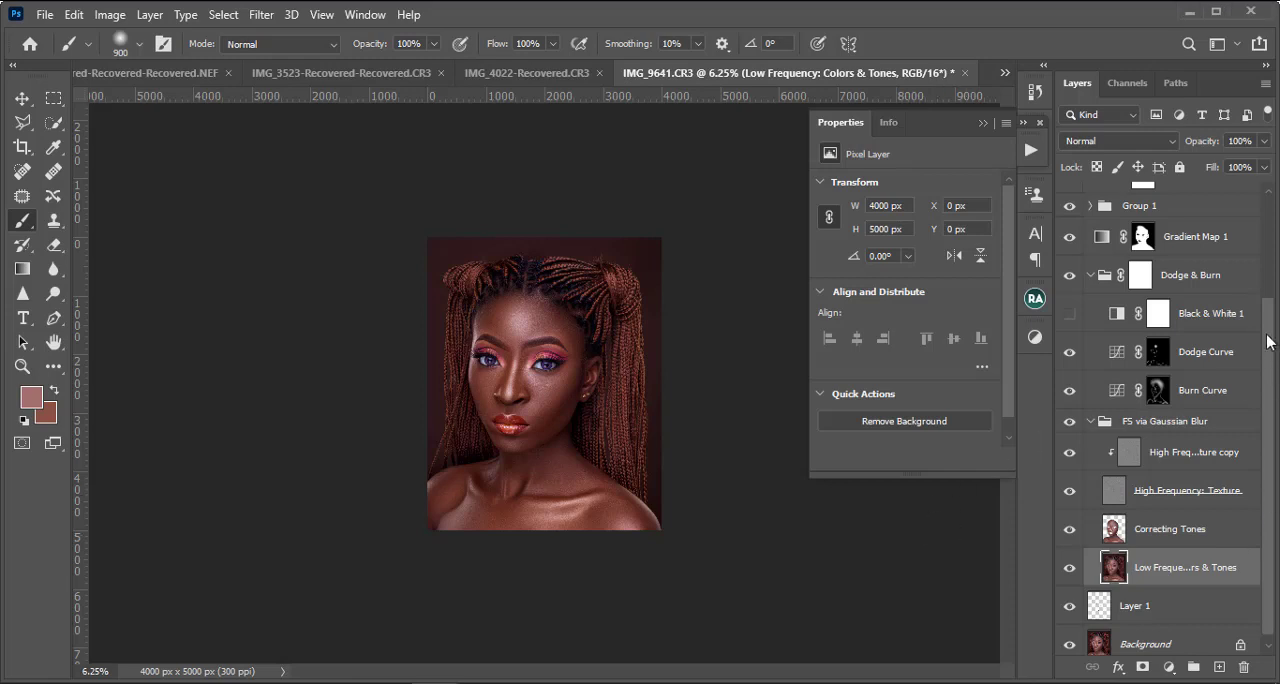
drag(1268, 341, 1271, 230)
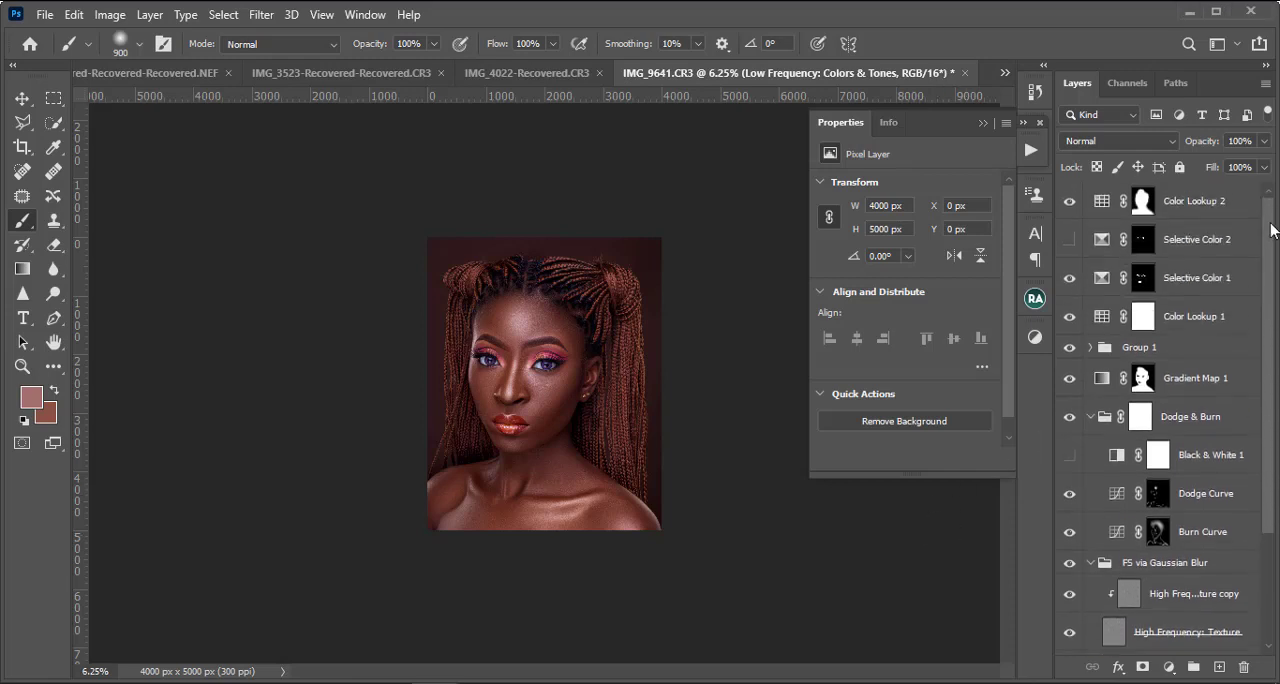
click(979, 123)
click(1143, 201)
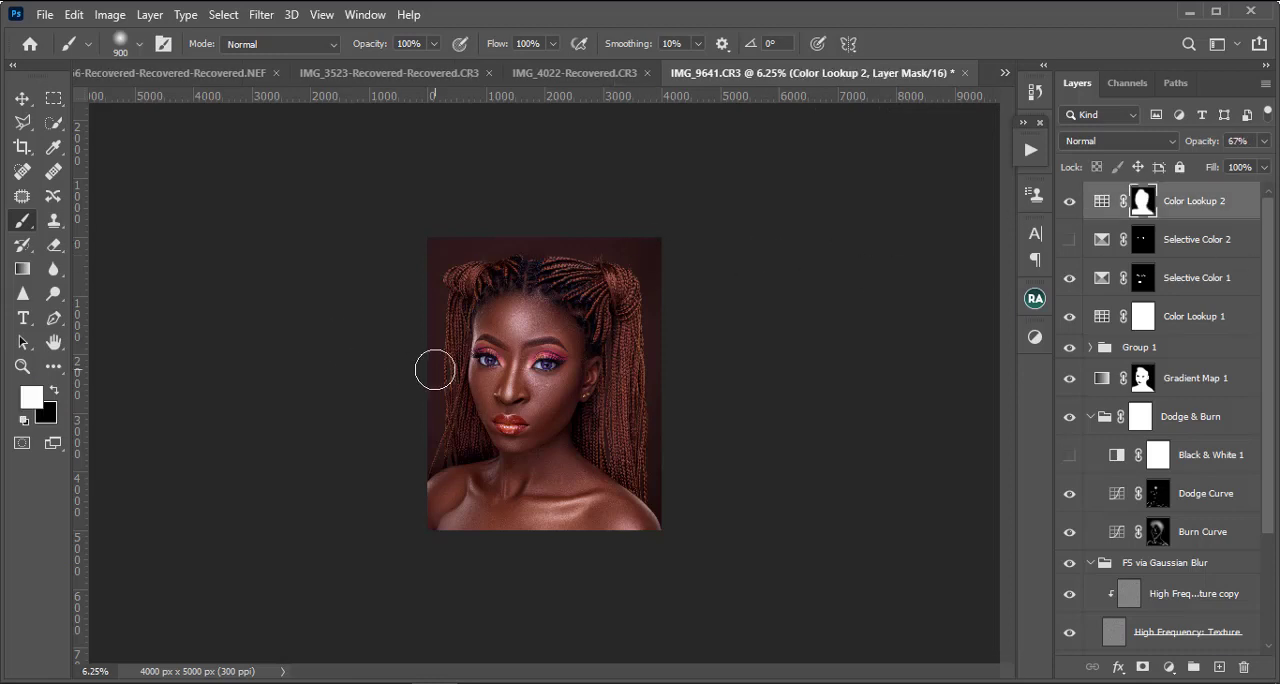
click(56, 392)
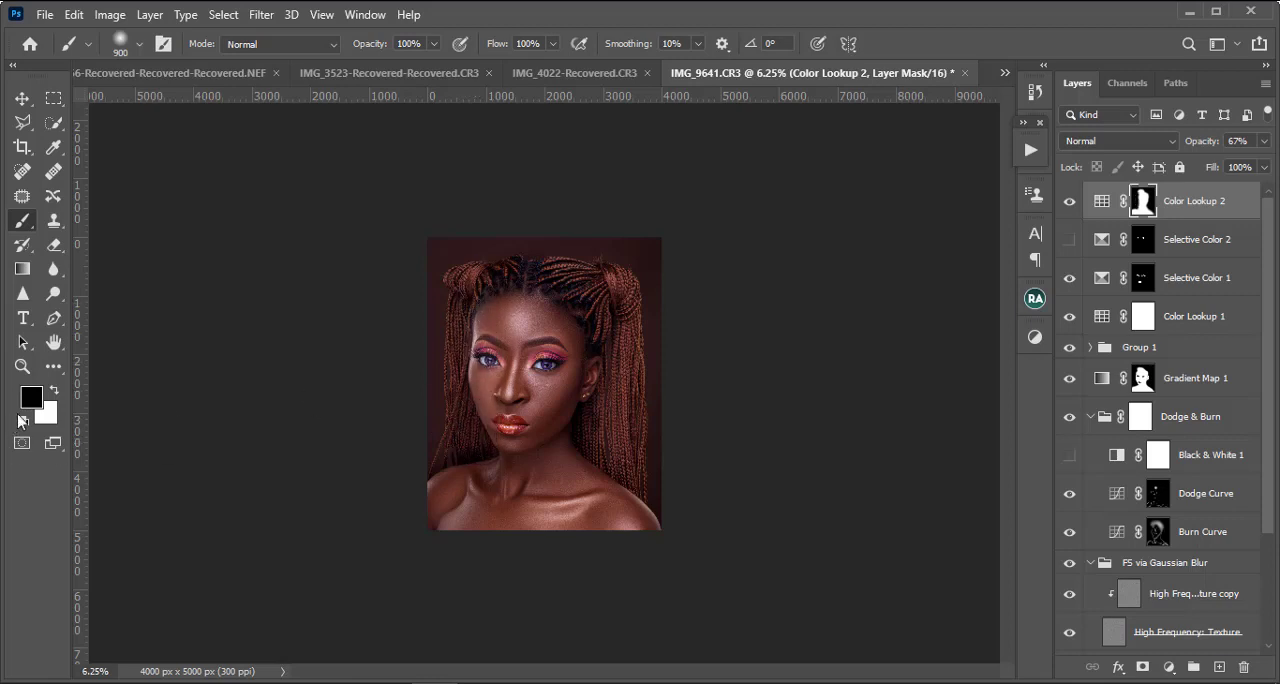
click(56, 396)
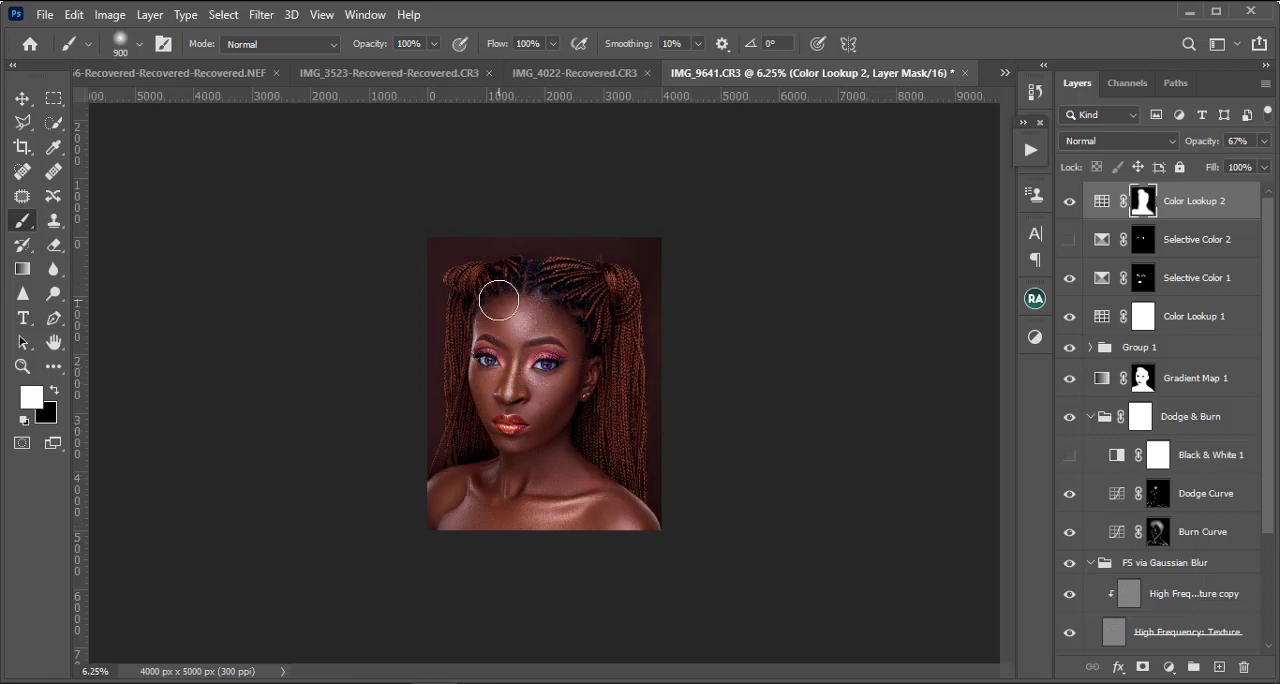
drag(486, 382, 665, 544)
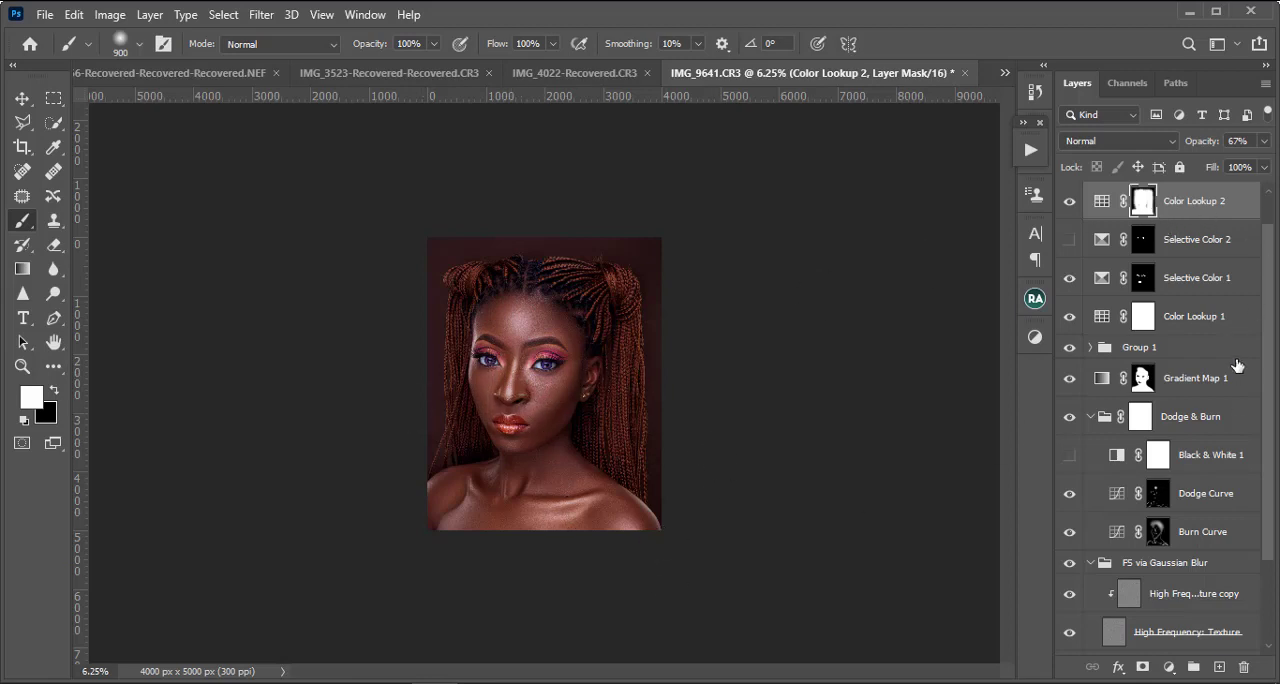
Step: Duplicate the Low Frequency: Colors & Tones layer in the FS via Gaussian Blur group
scroll(1233, 370, down, 3)
scroll(1194, 392, up, 3)
scroll(1164, 388, down, 3)
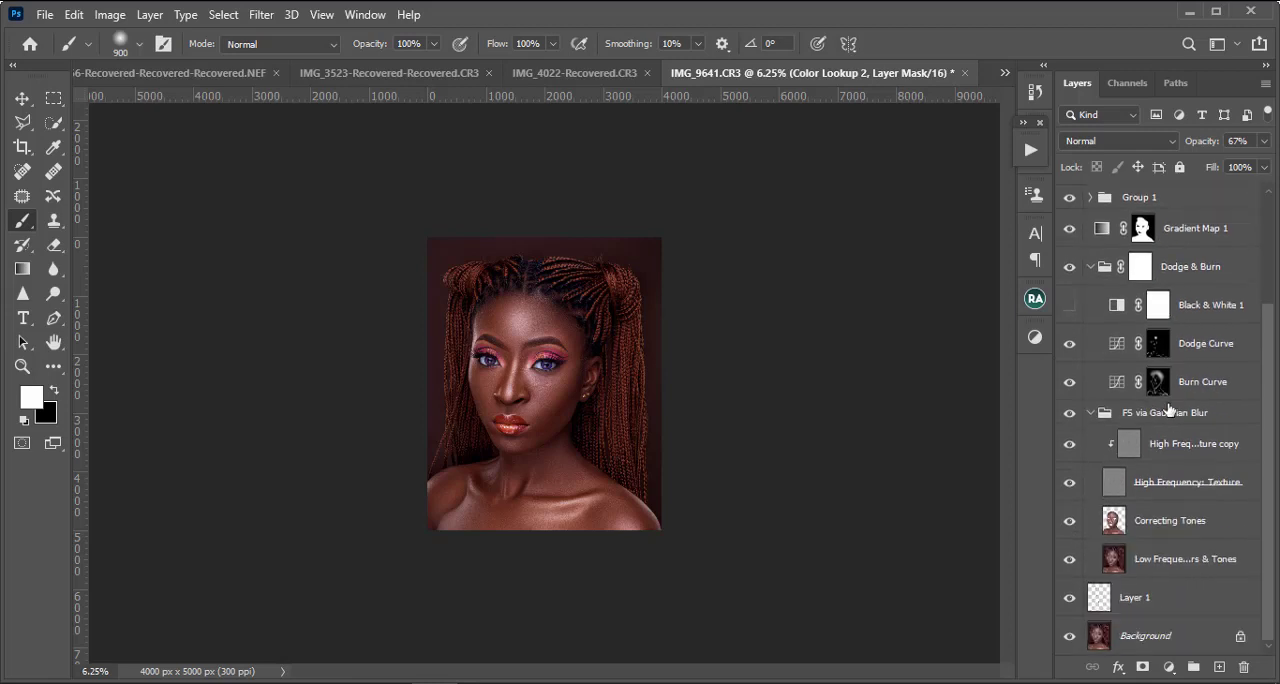
click(1188, 414)
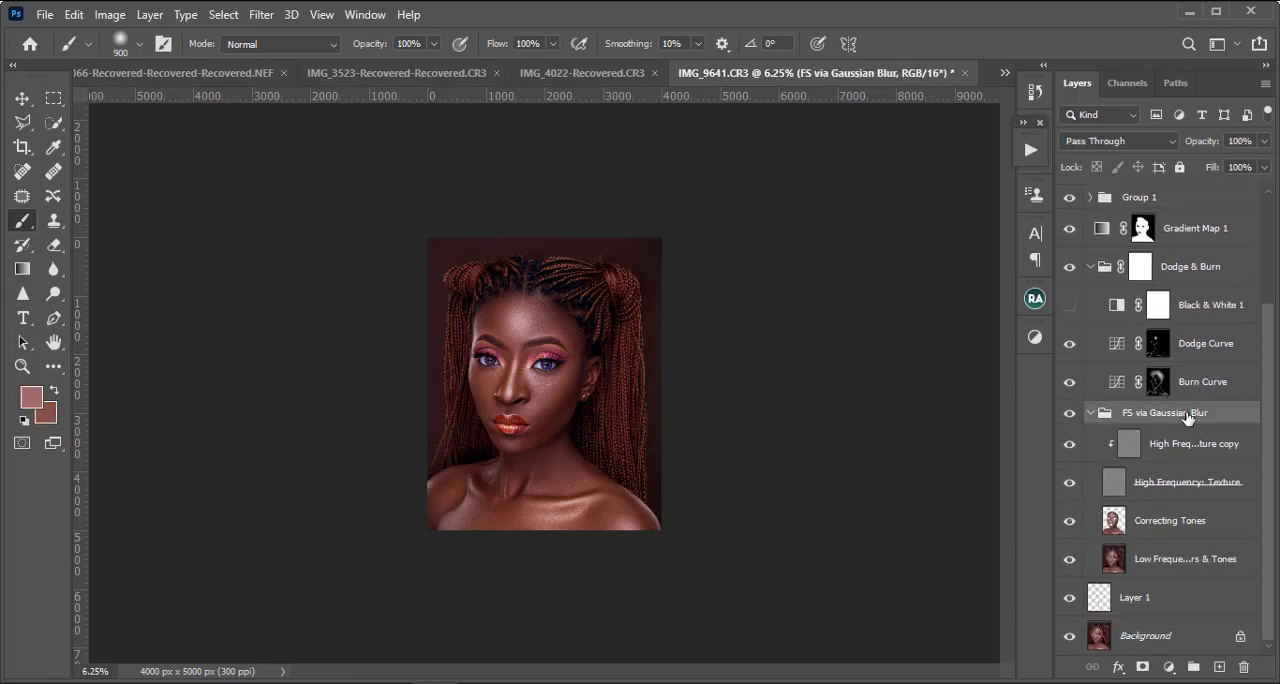
scroll(1192, 470, up, 3)
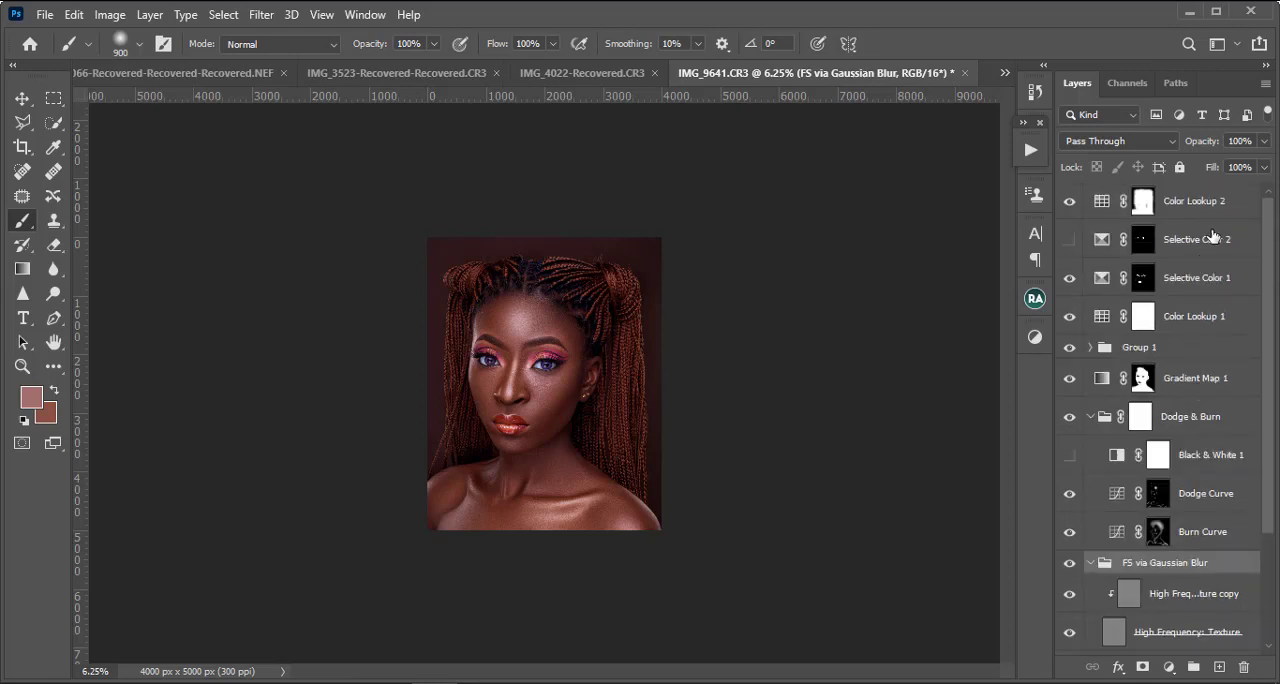
scroll(1212, 236, down, 3)
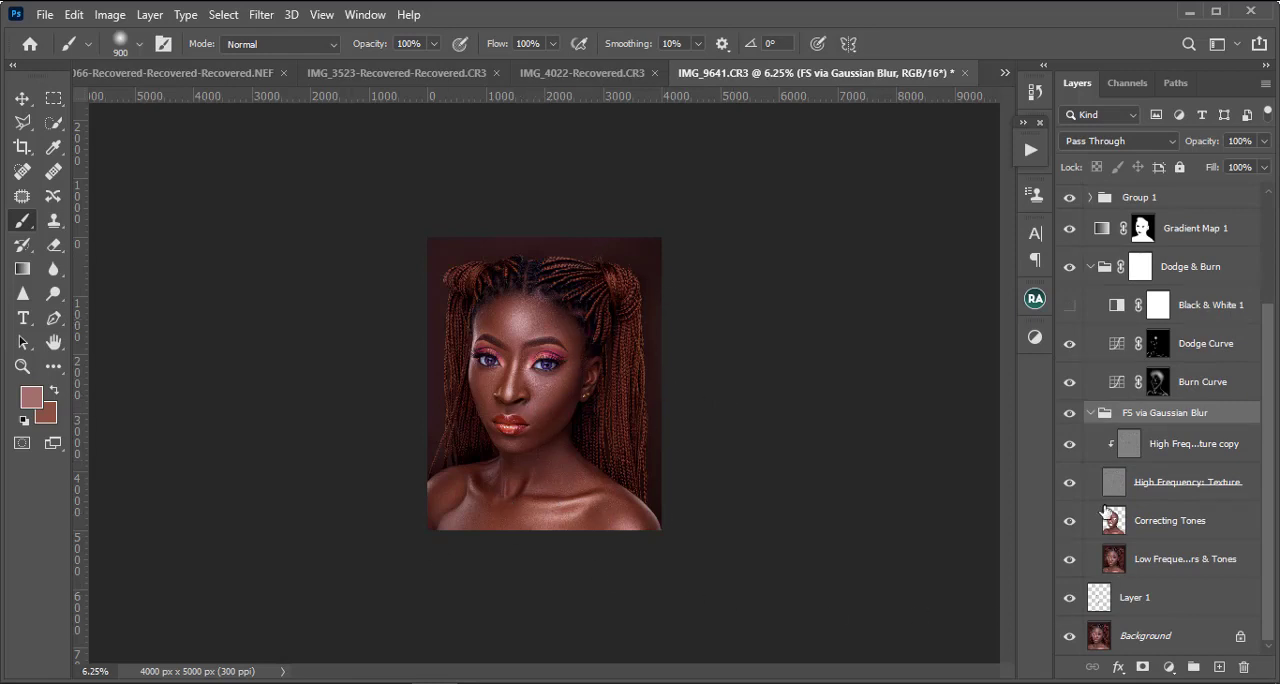
click(1151, 566)
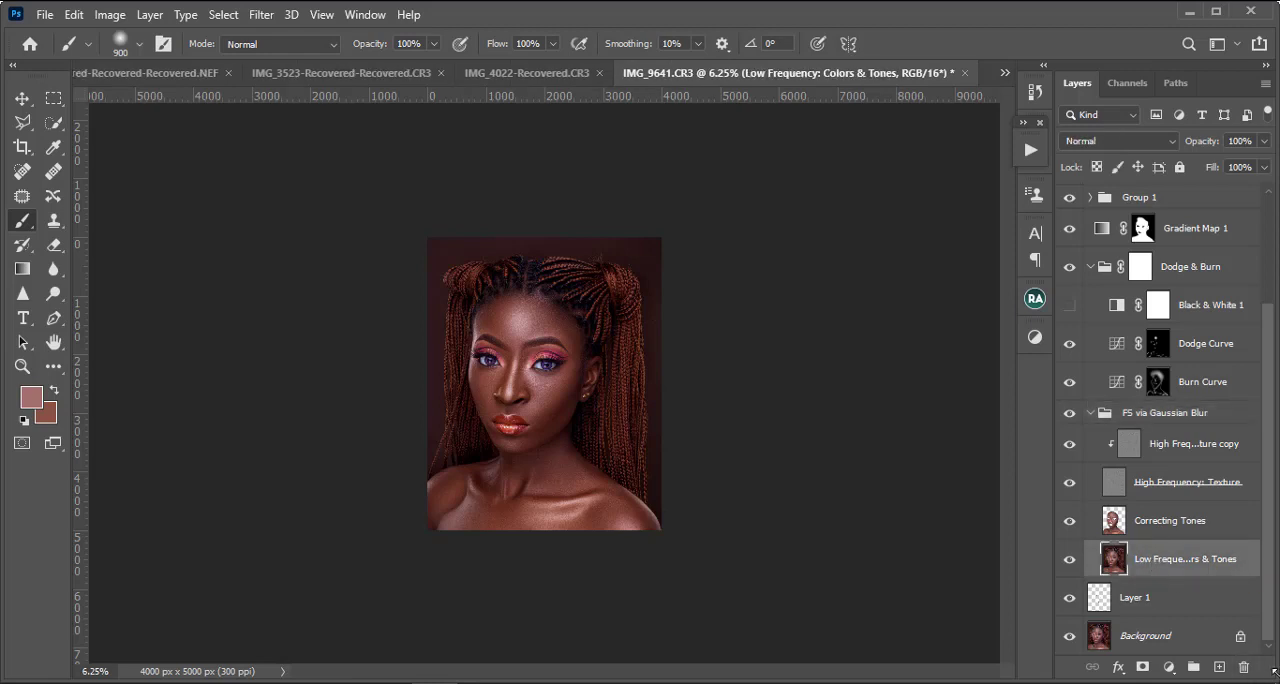
key(ctrl+j)
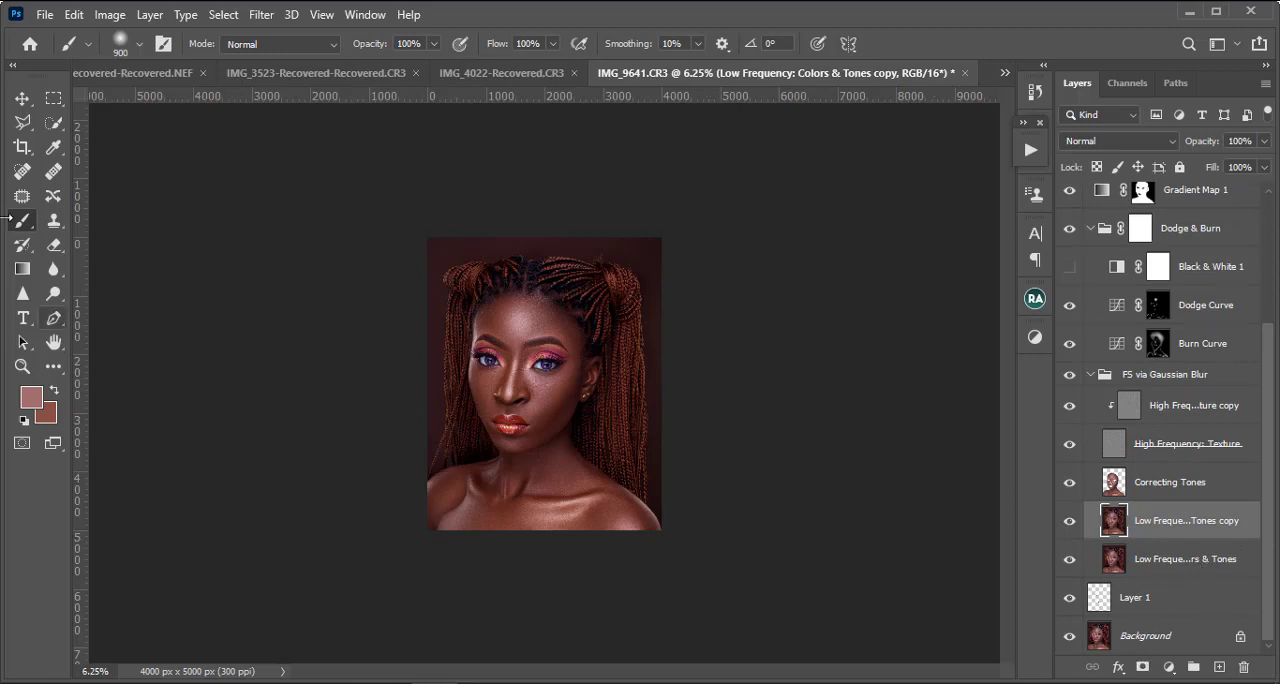
Step: Select the subject from the Background layer and mask the Low Frequency: Colors & Tones copy layer with that selection
click(54, 122)
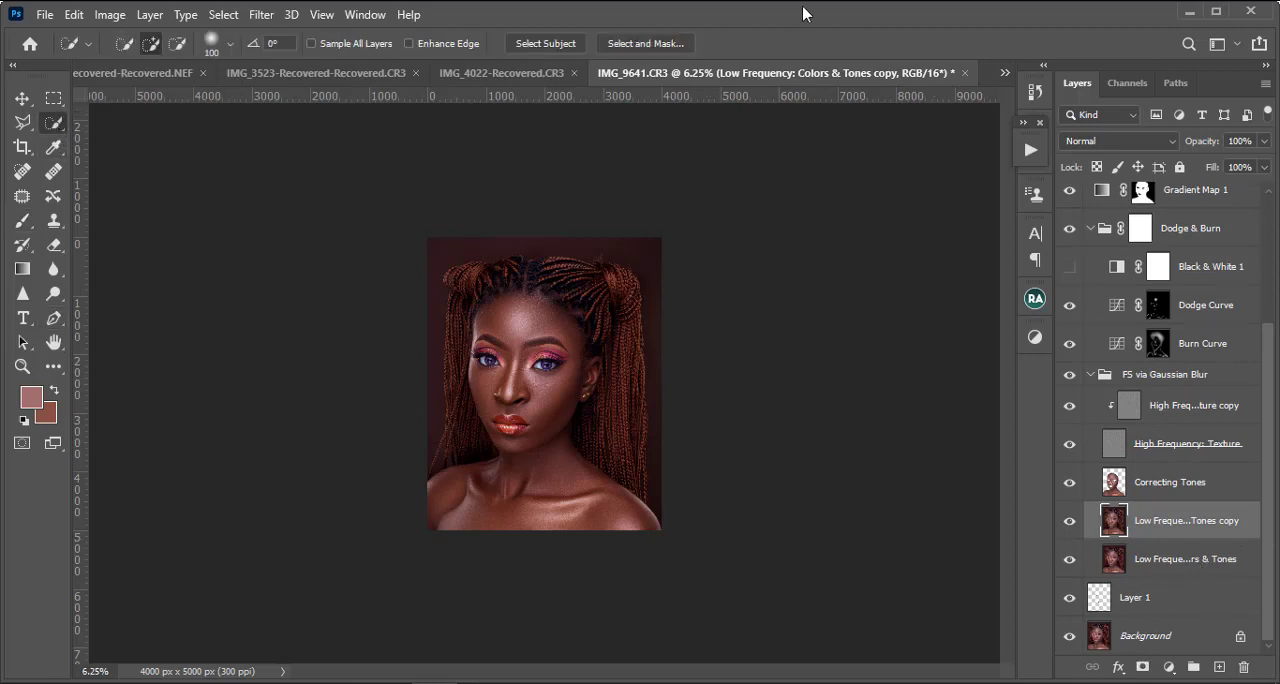
click(1142, 640)
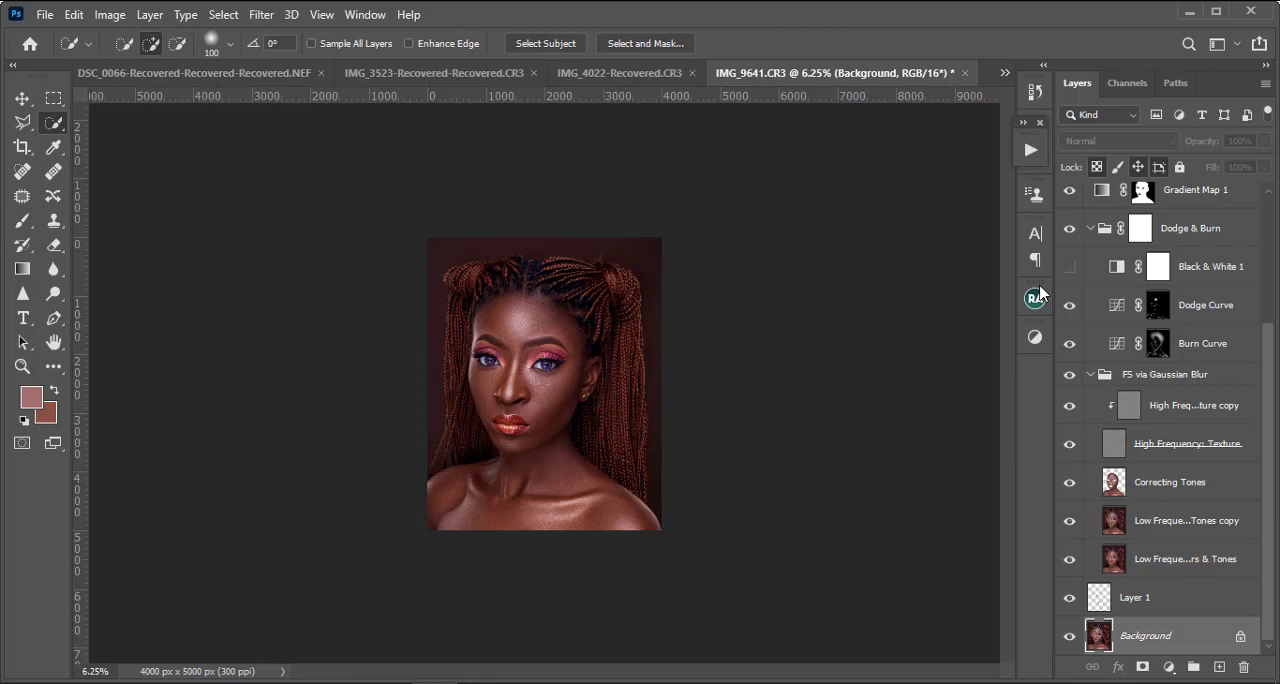
click(525, 44)
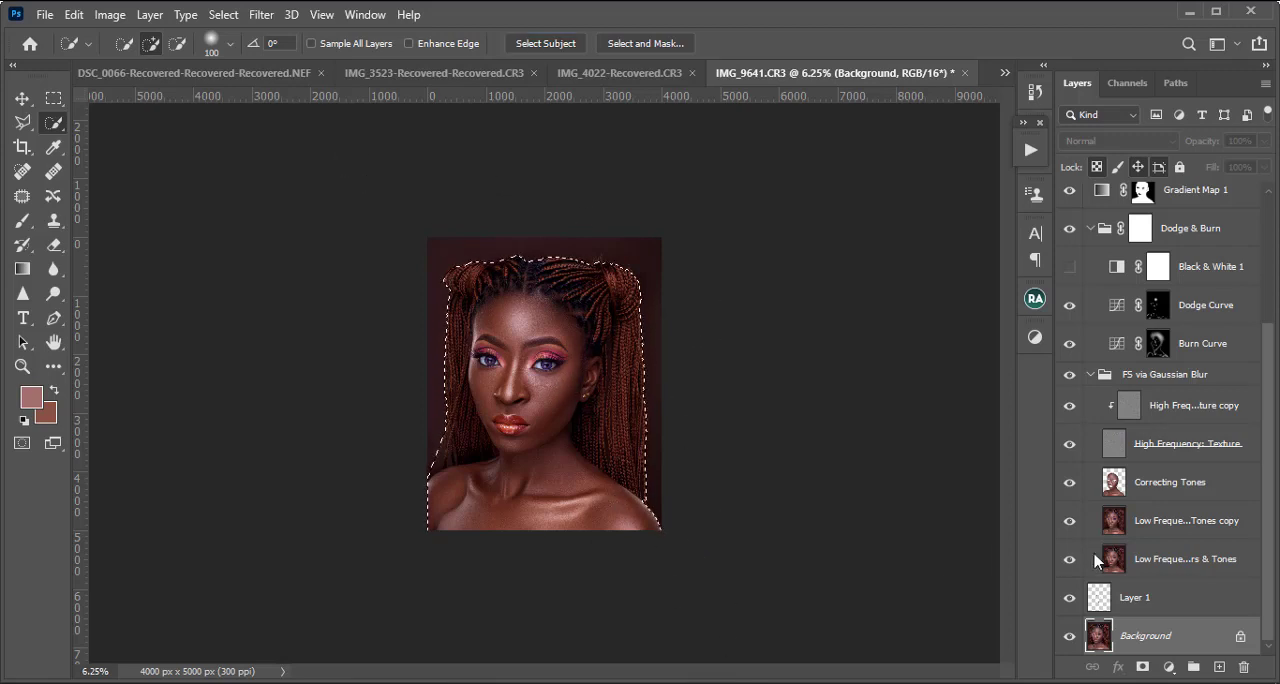
click(1177, 527)
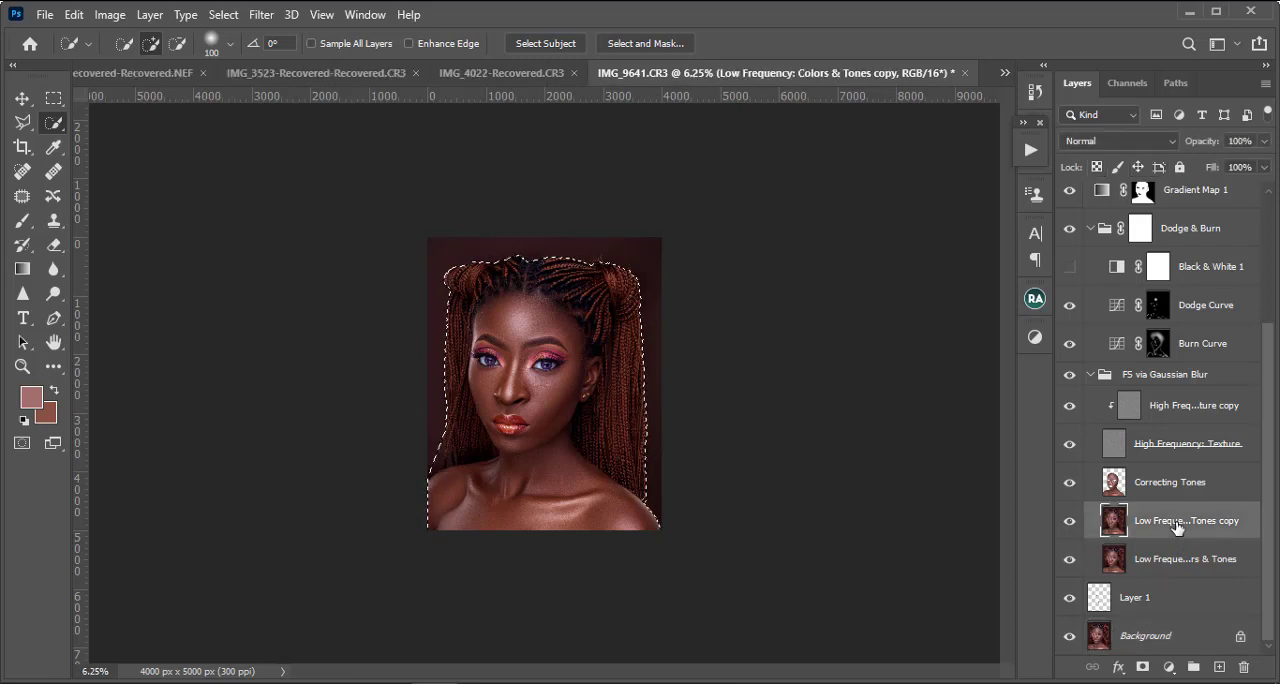
click(1142, 667)
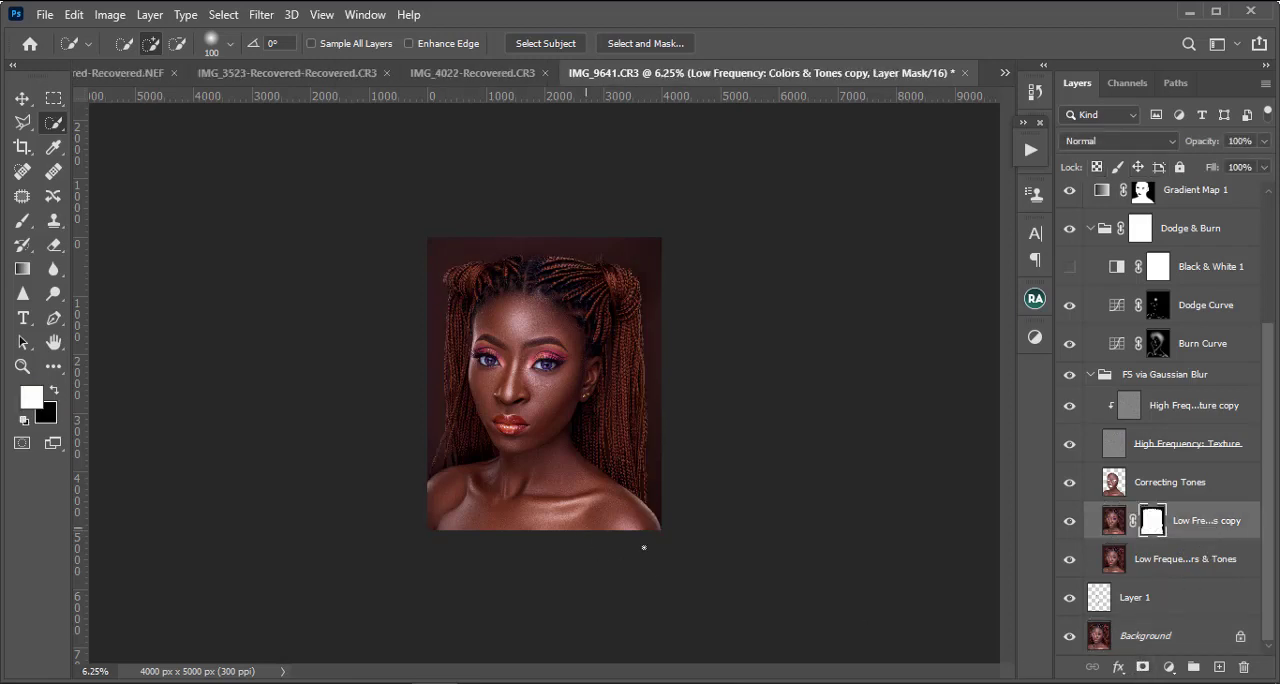
Step: Place the orange backdrop rBVaR1o3WvqAev68AAQuY4RrqhQ285 from the stuffs folder directly above the original Low Frequency: Colors & Tones layer
click(1168, 557)
mouse_move(285, 683)
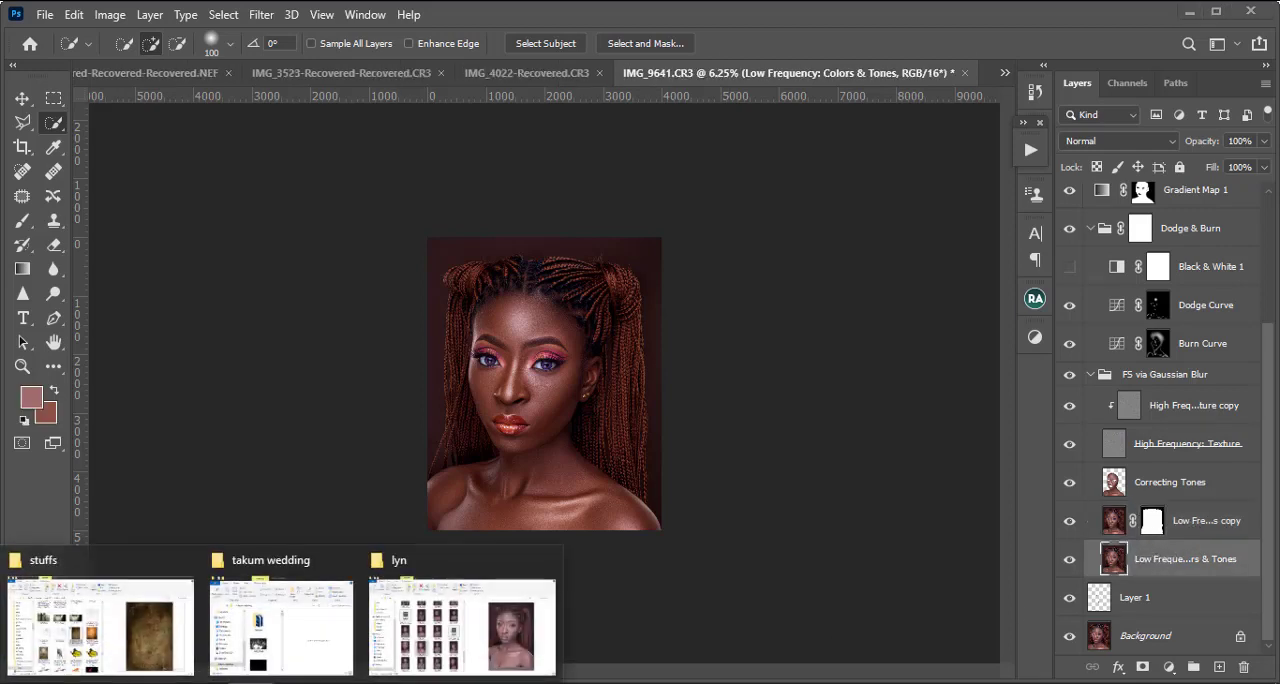
click(177, 636)
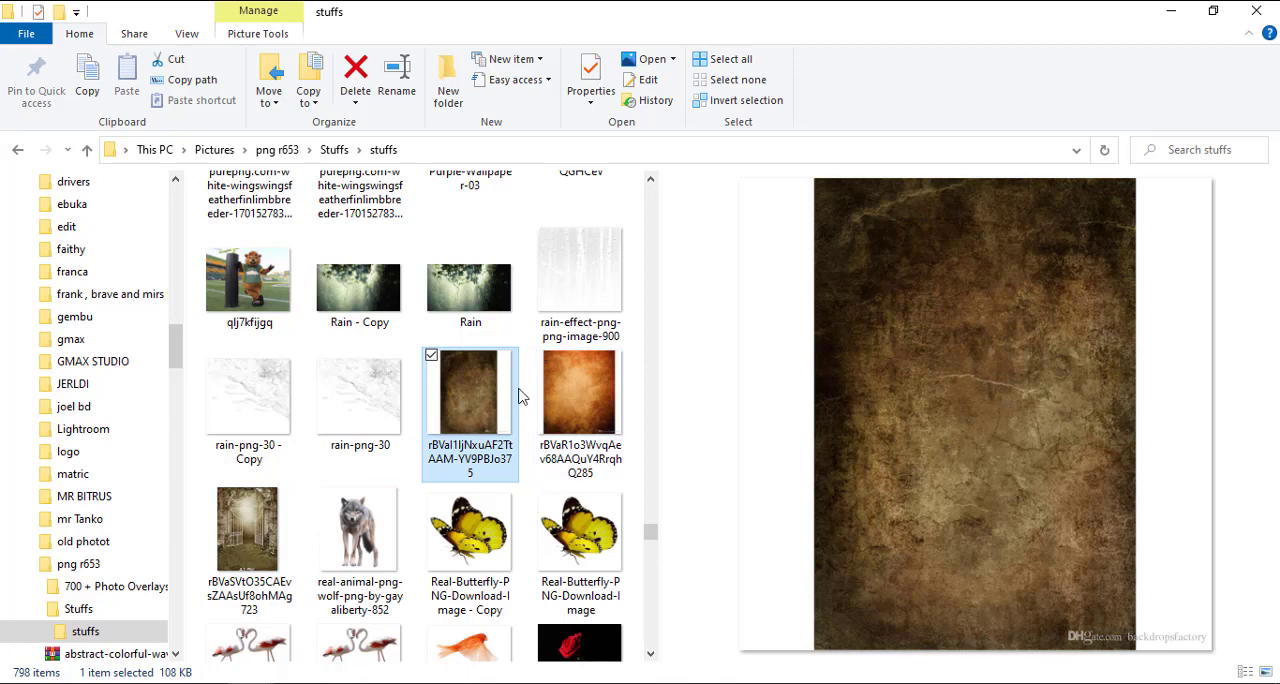
click(584, 397)
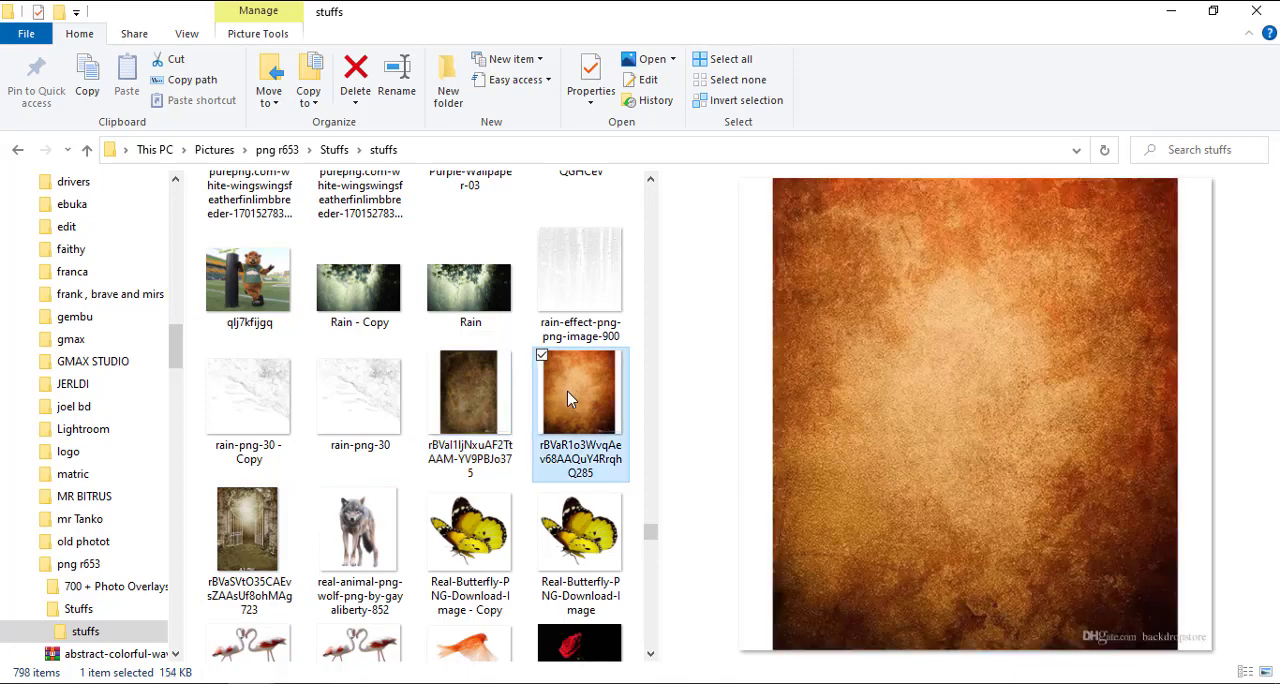
drag(567, 383, 612, 298)
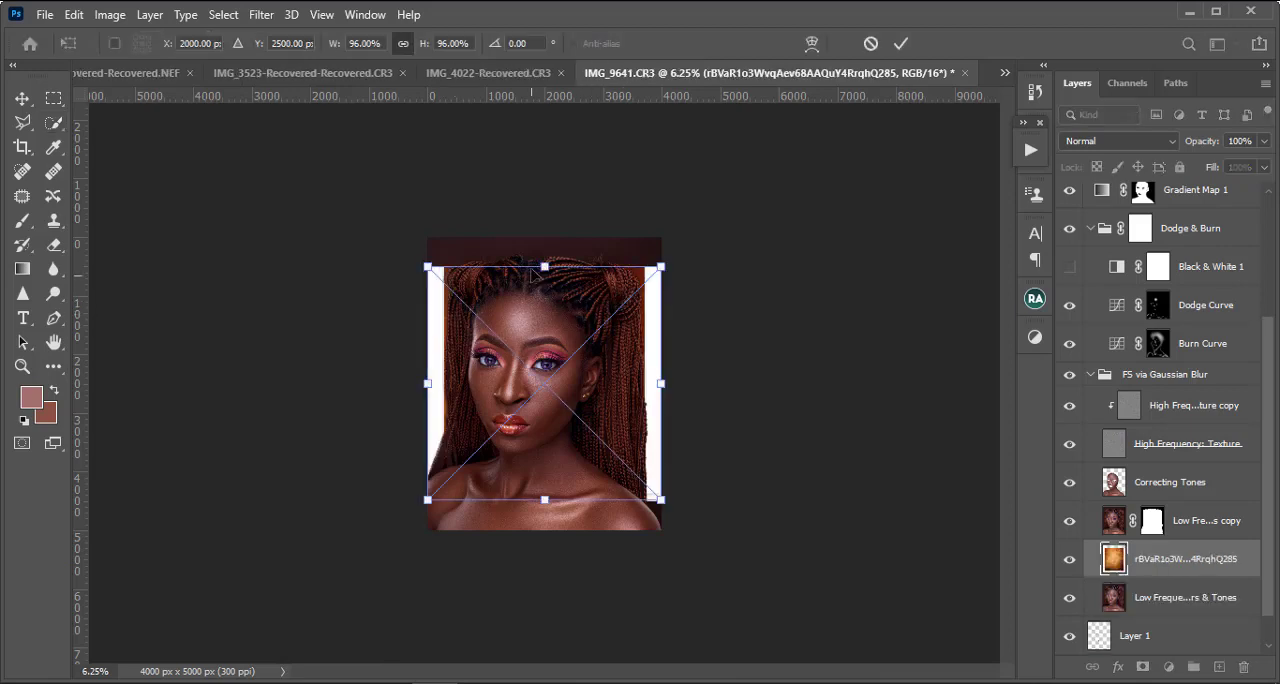
Step: Scale the placed orange backdrop to 141.62% so it covers the whole canvas and commit the transform
drag(529, 259, 528, 197)
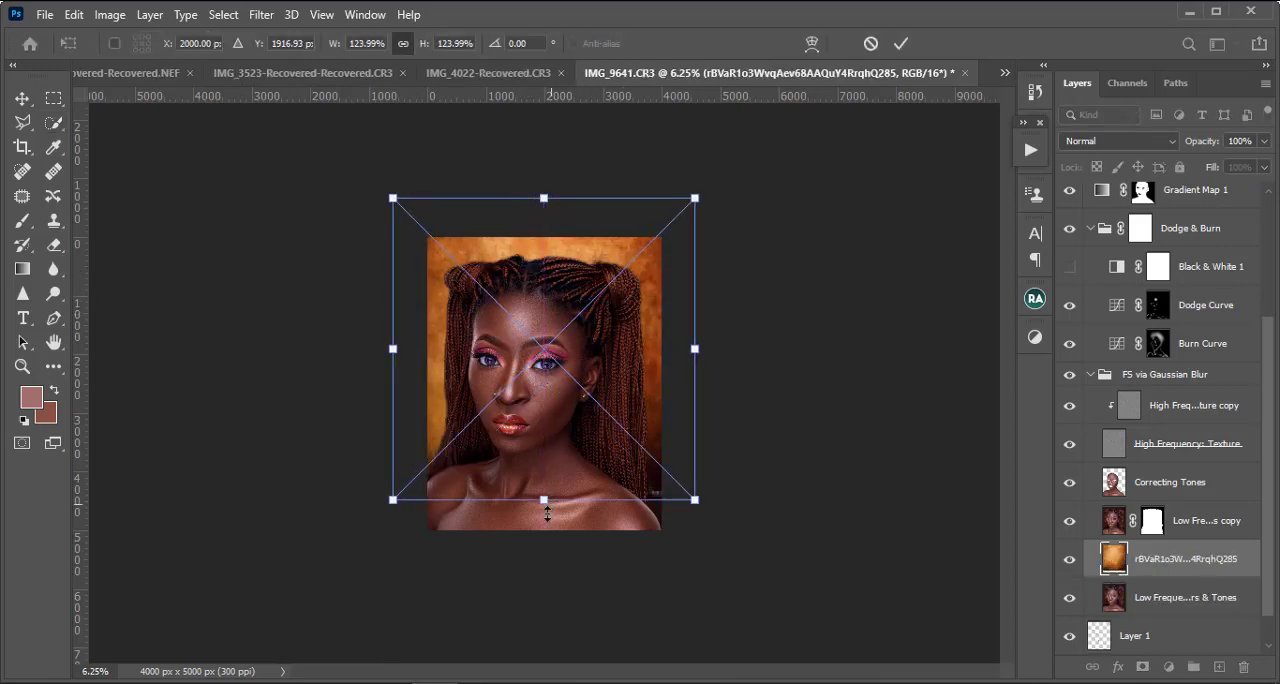
drag(541, 502, 543, 543)
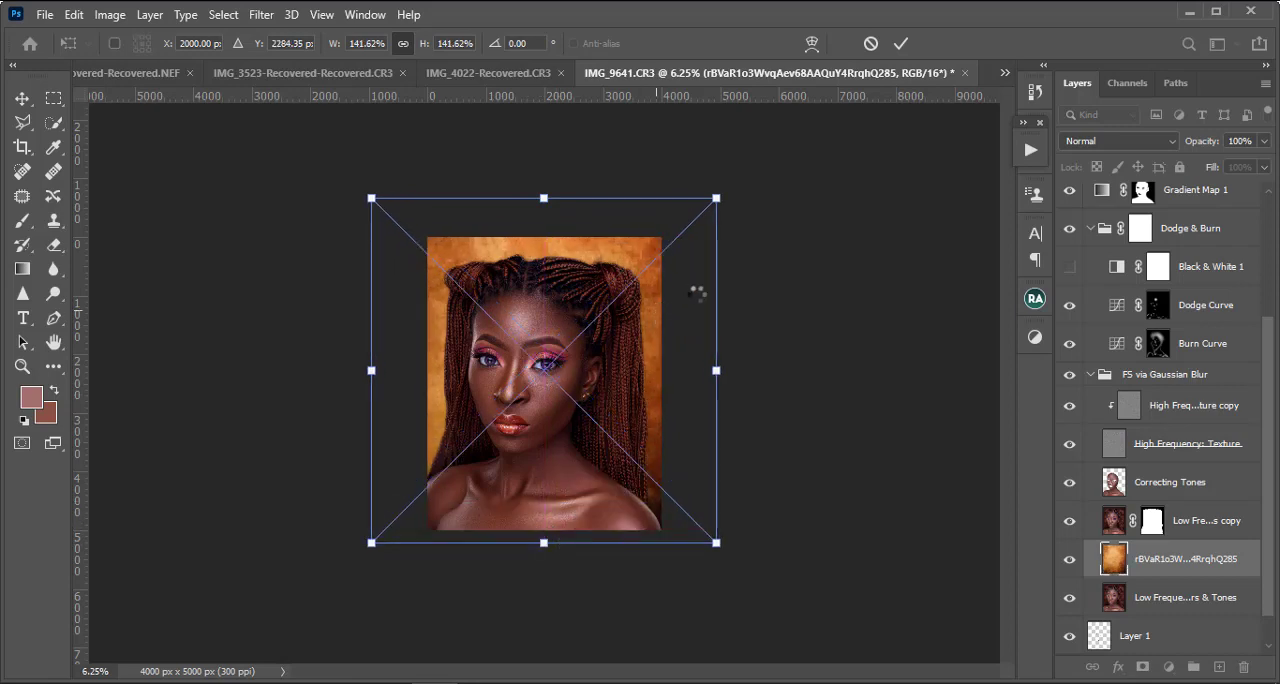
key(w)
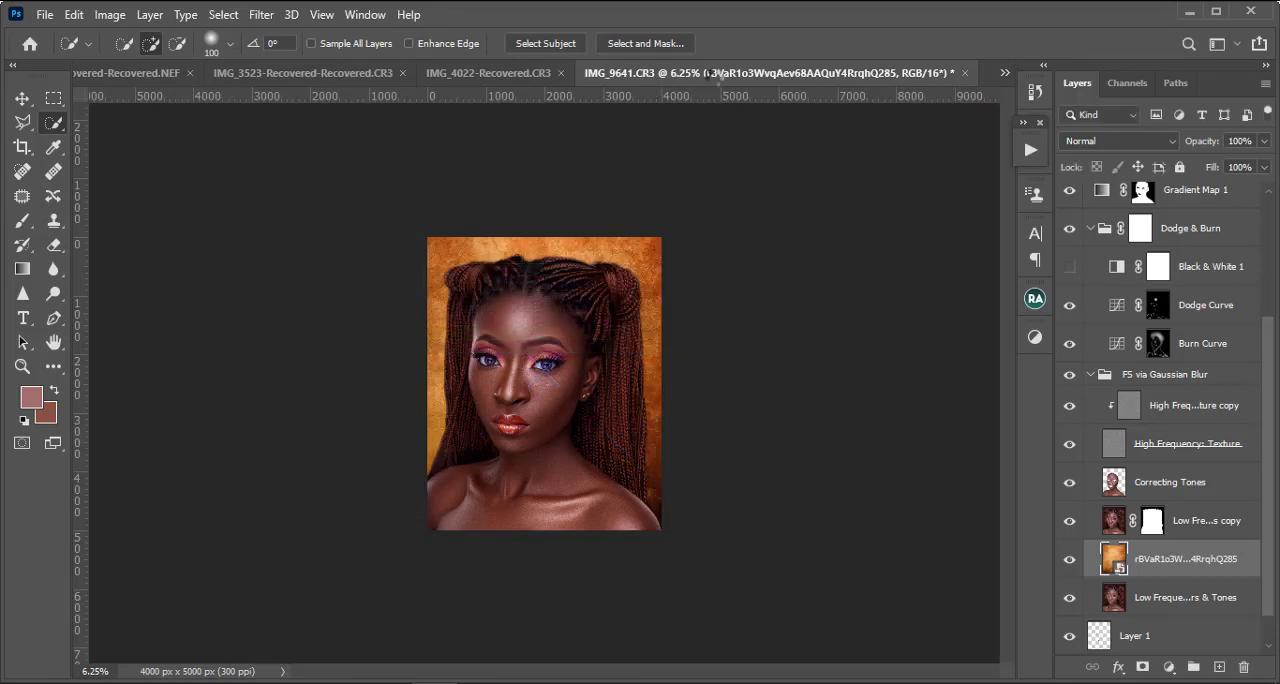
Step: Set the orange backdrop layer to Soft Light blending at 36% opacity
click(1097, 142)
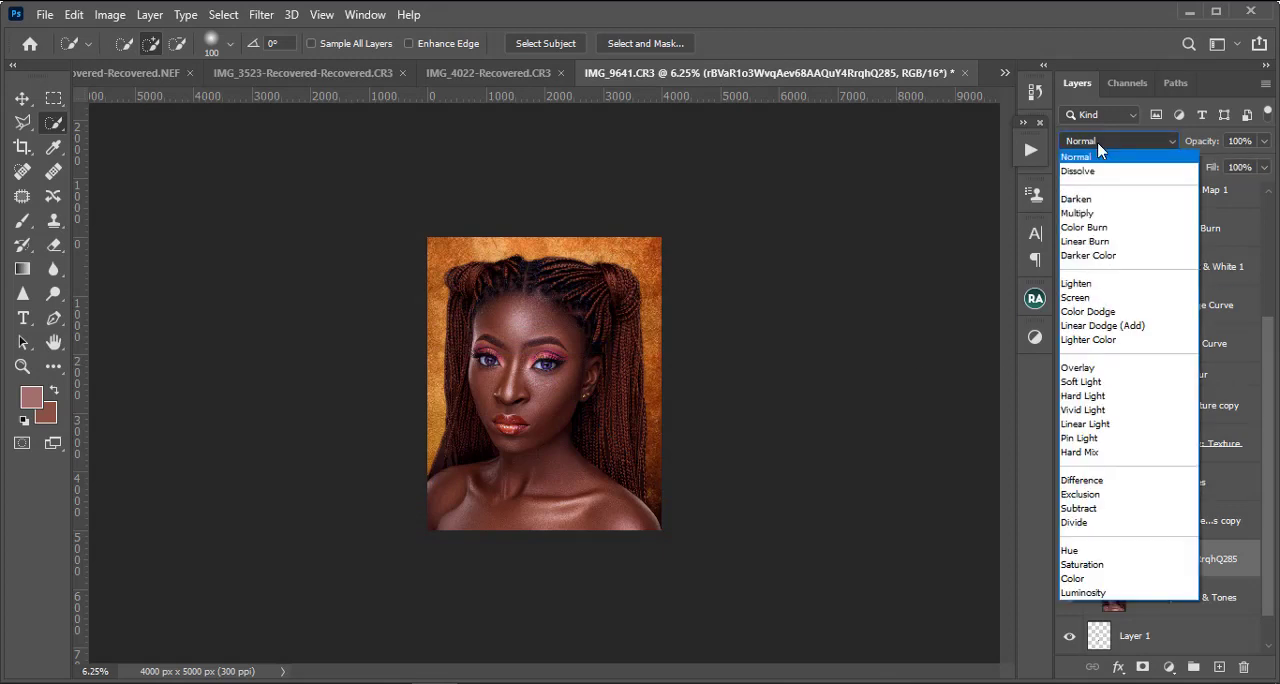
click(1091, 383)
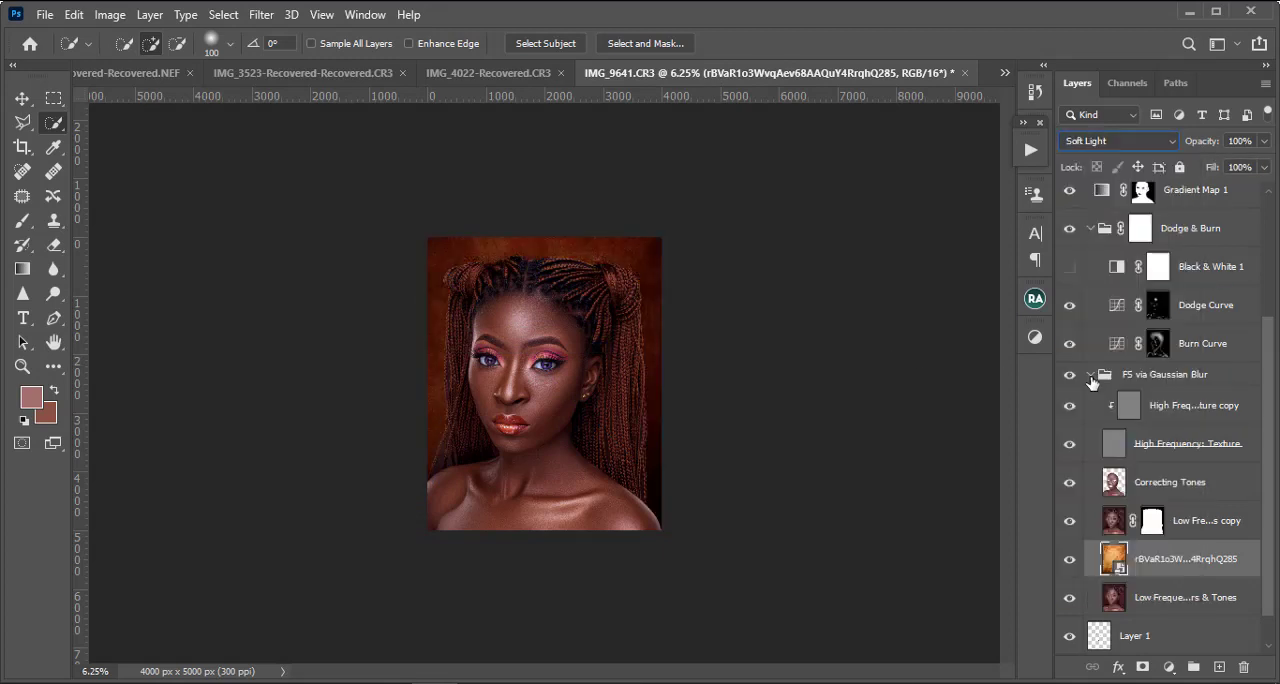
click(1263, 146)
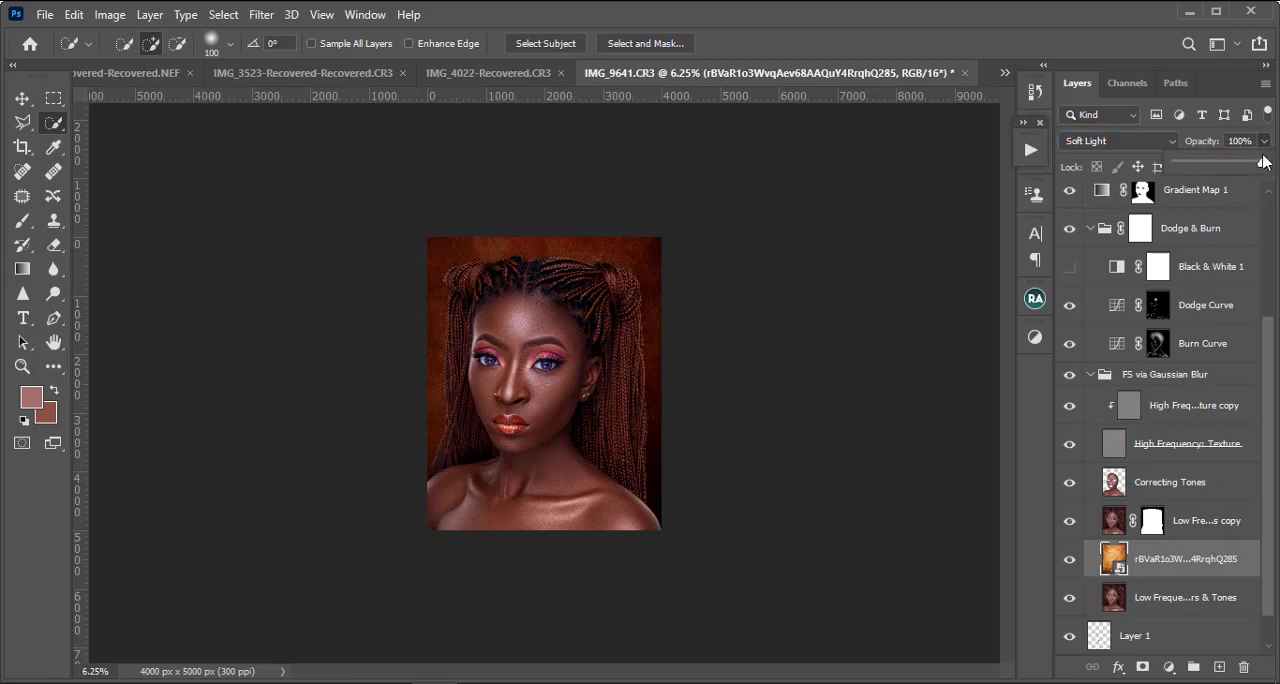
drag(1262, 163, 1208, 164)
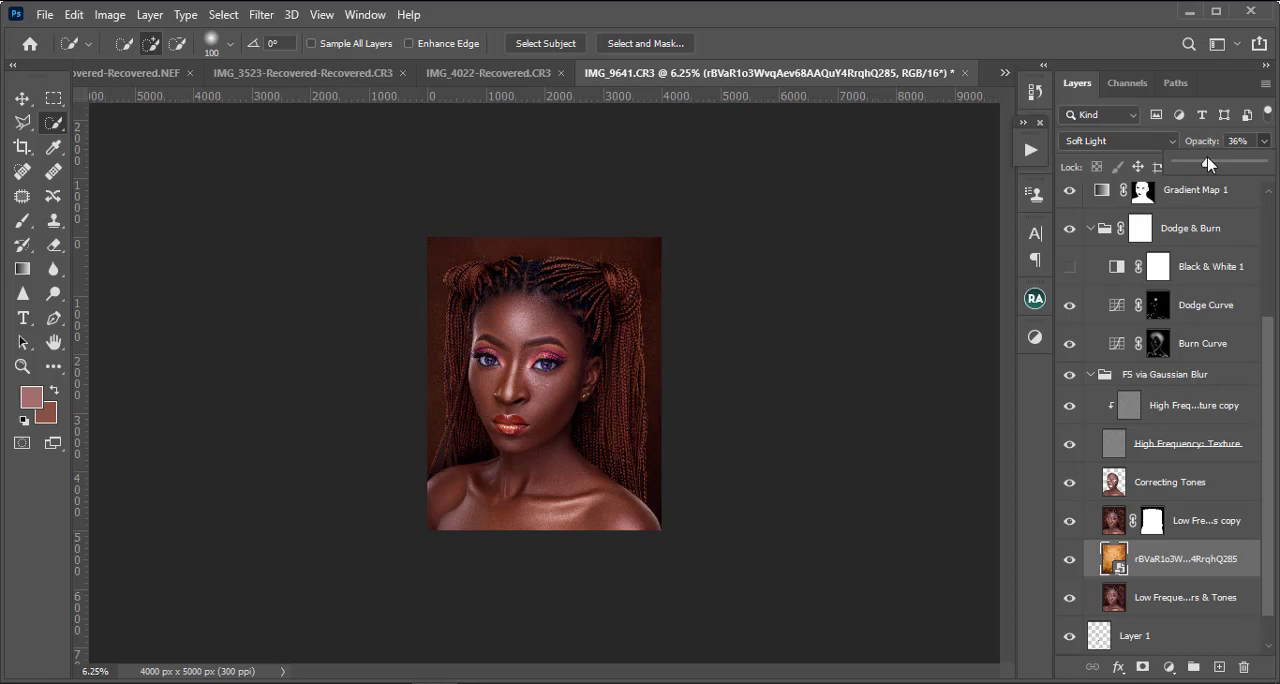
Step: Load the Low Frequency copy's mask as a selection and replace the Color Lookup 2 mask with one made from it
click(1153, 522)
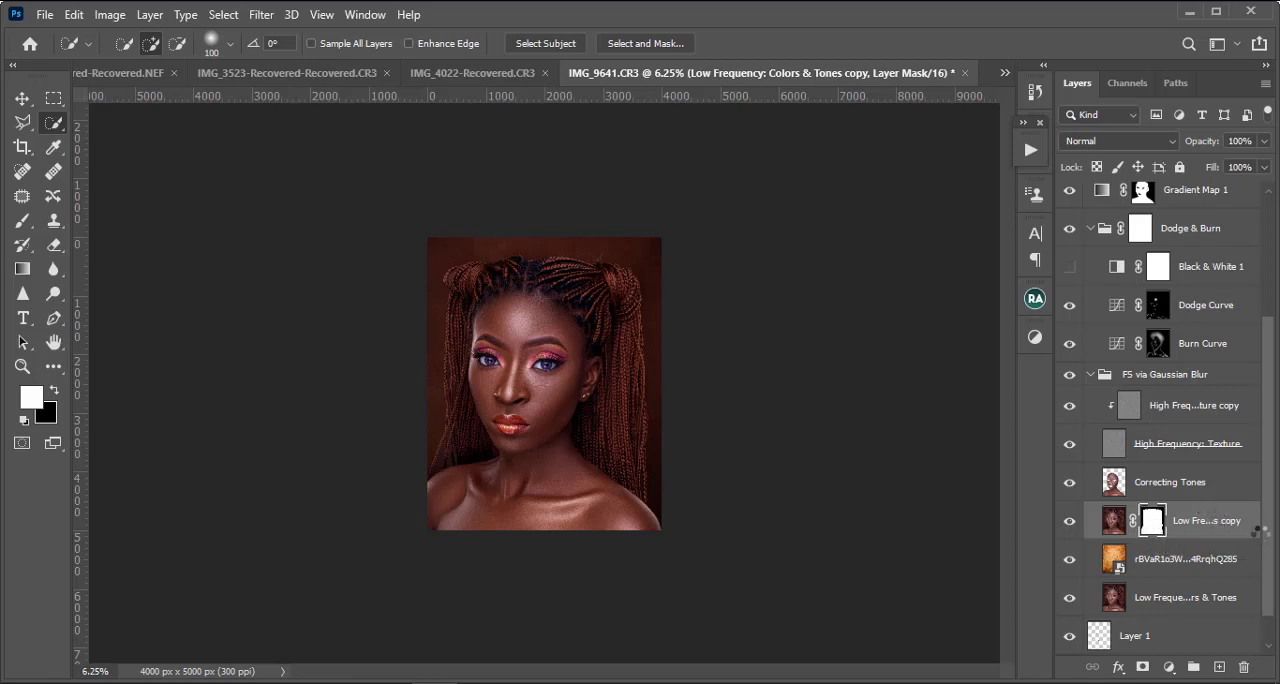
ctrl+click(1151, 530)
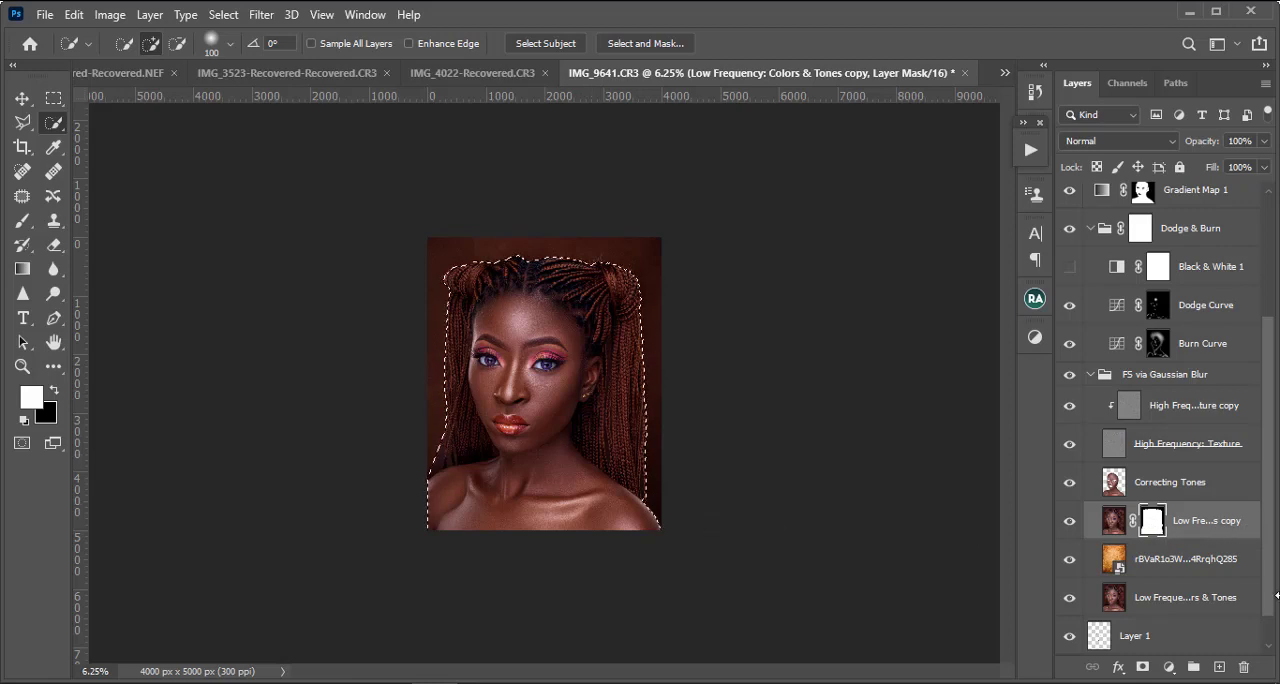
drag(1272, 592, 1277, 286)
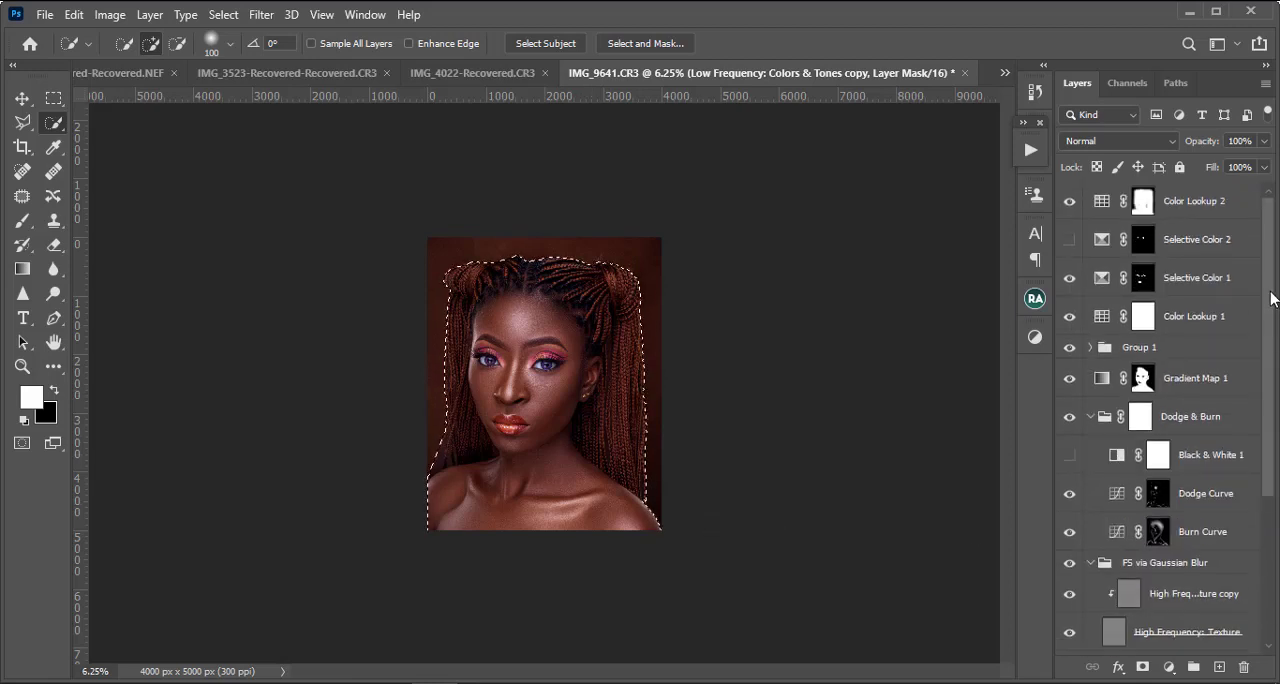
right_click(1146, 202)
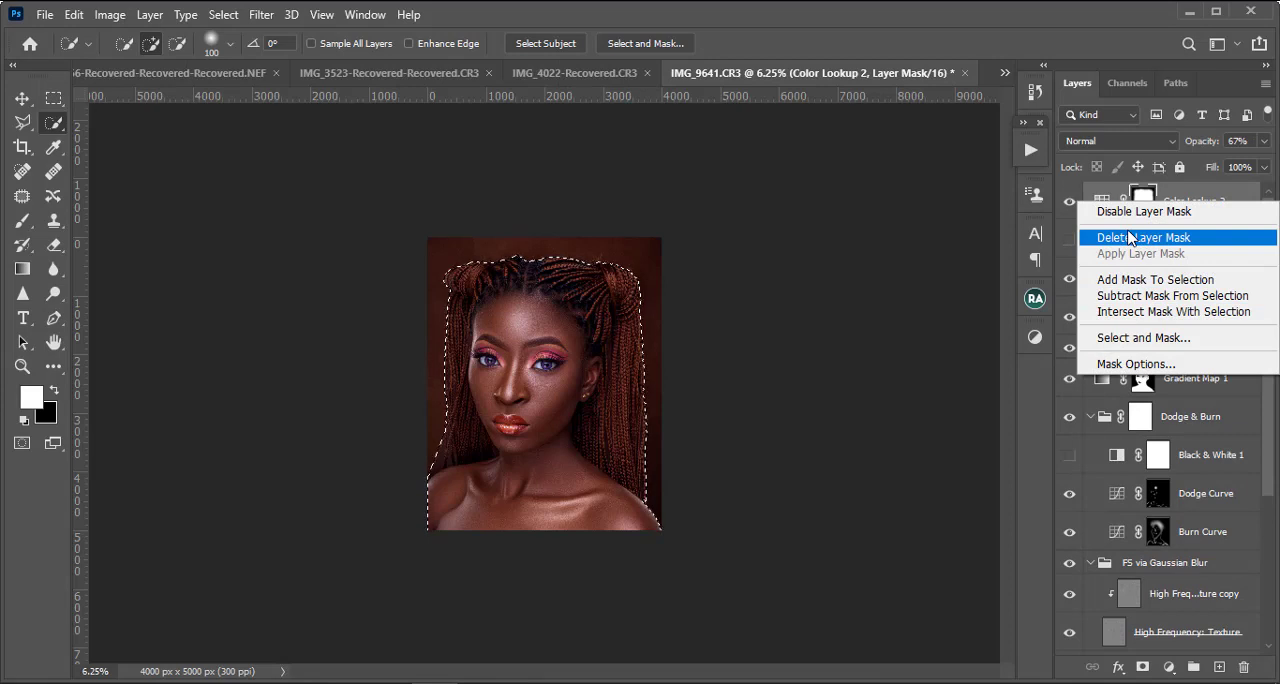
click(1133, 237)
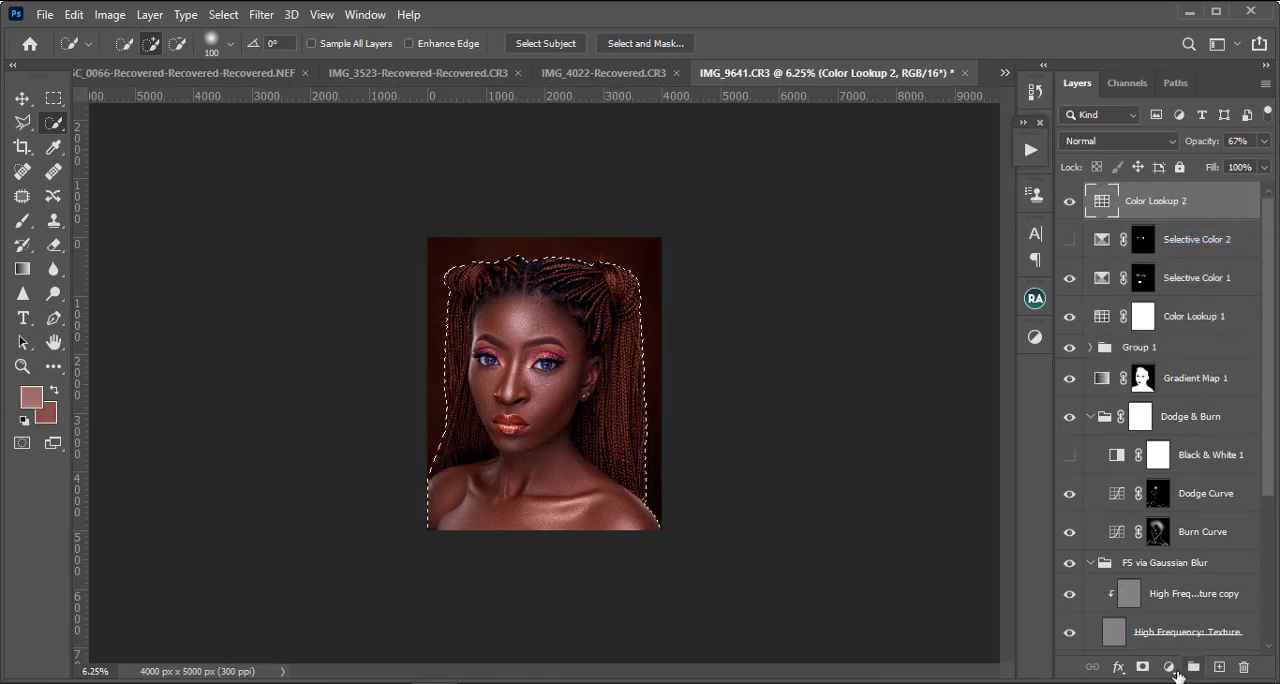
click(1143, 667)
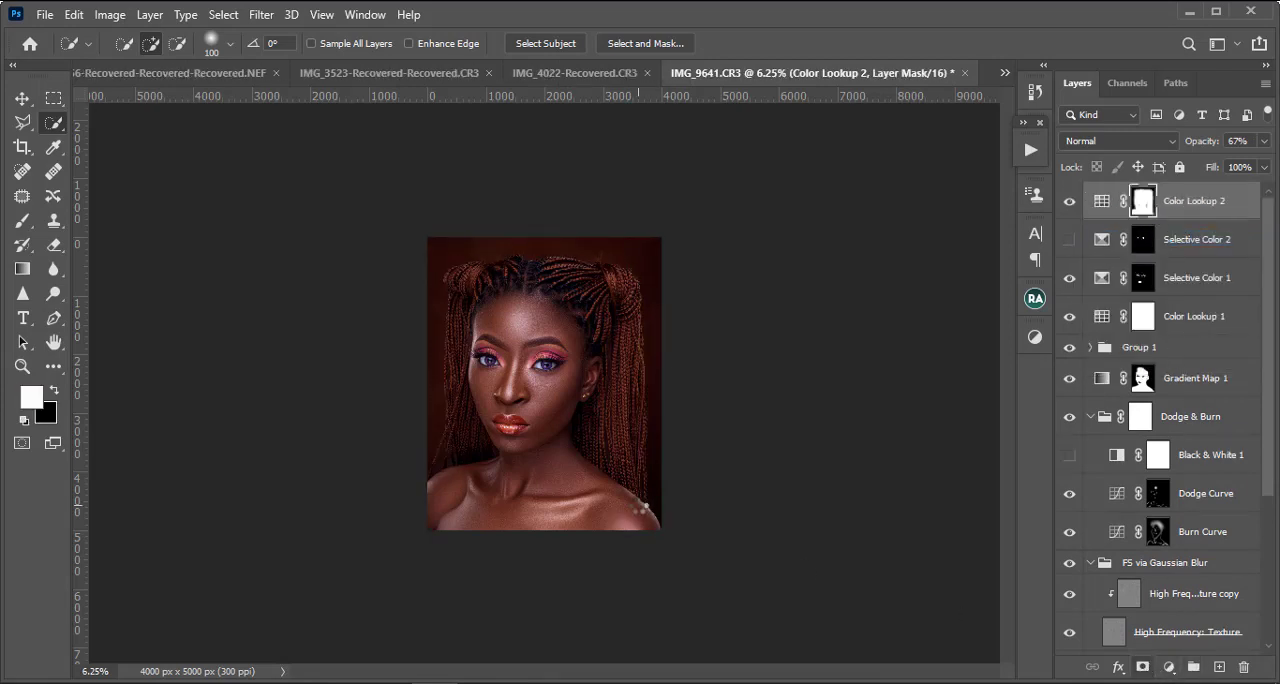
Step: Add a Selective Color adjustment above the orange backdrop and set its Neutrals to Cyan +9%, Magenta +6% and Yellow +13%
click(54, 98)
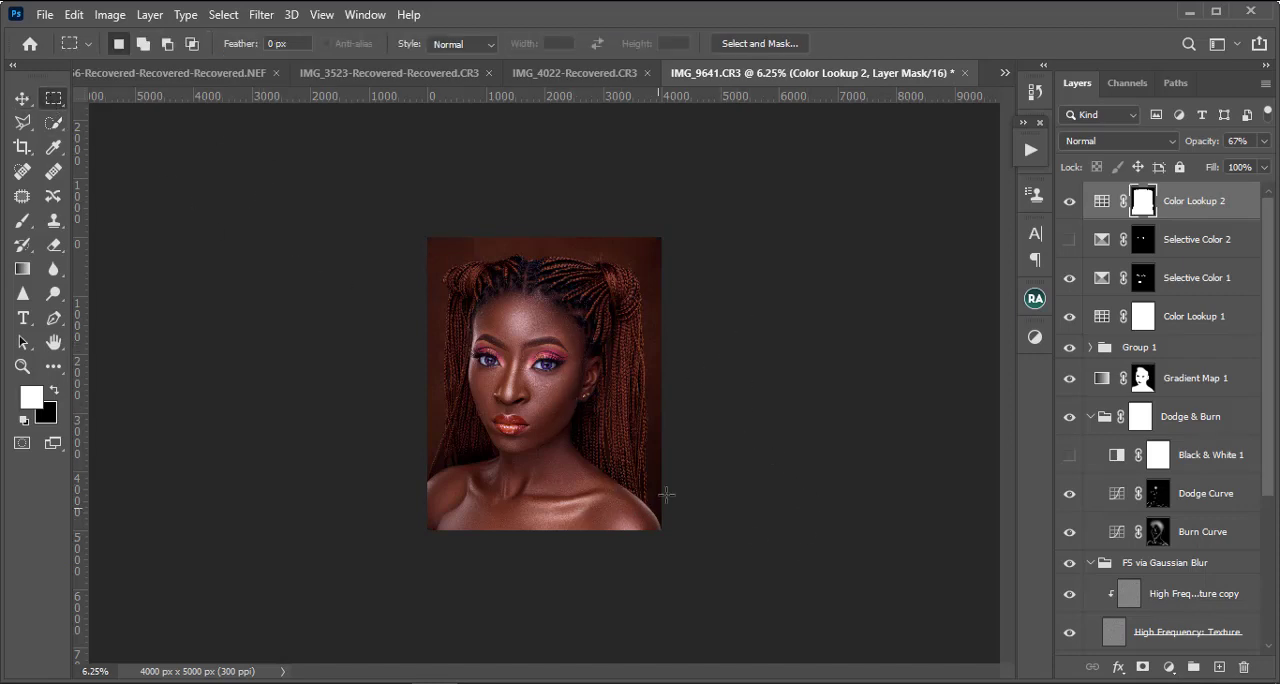
scroll(1172, 527, down, 5)
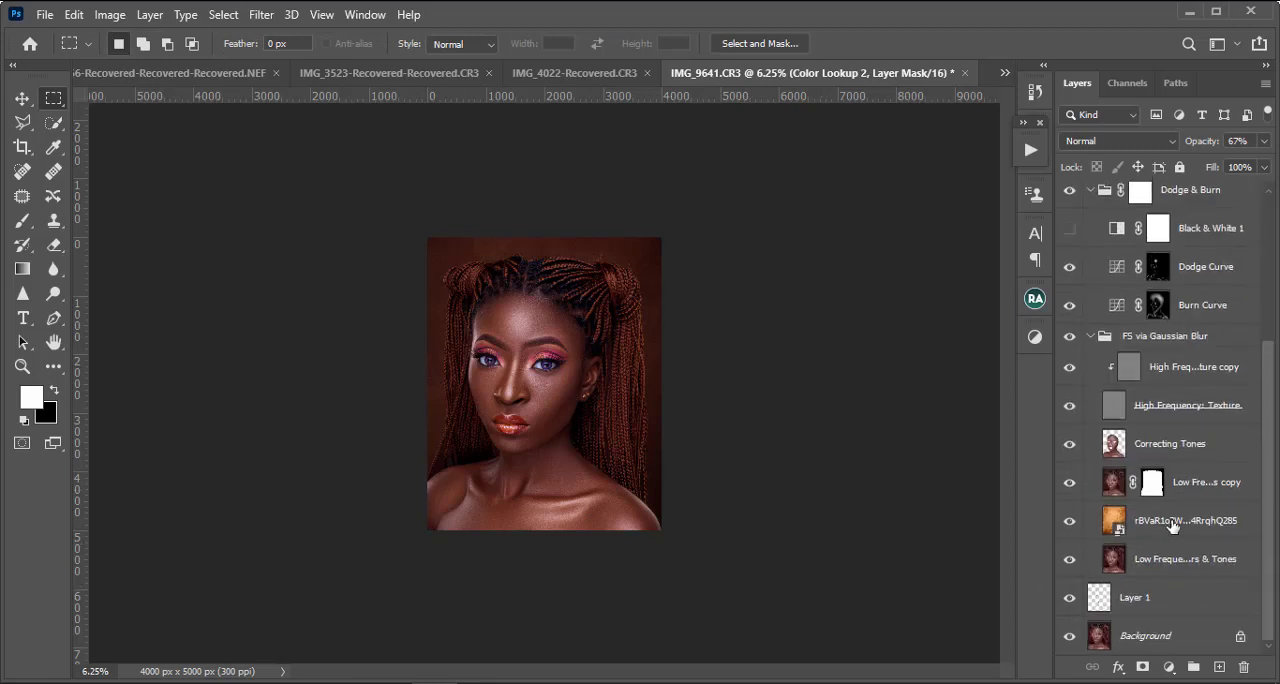
click(1162, 527)
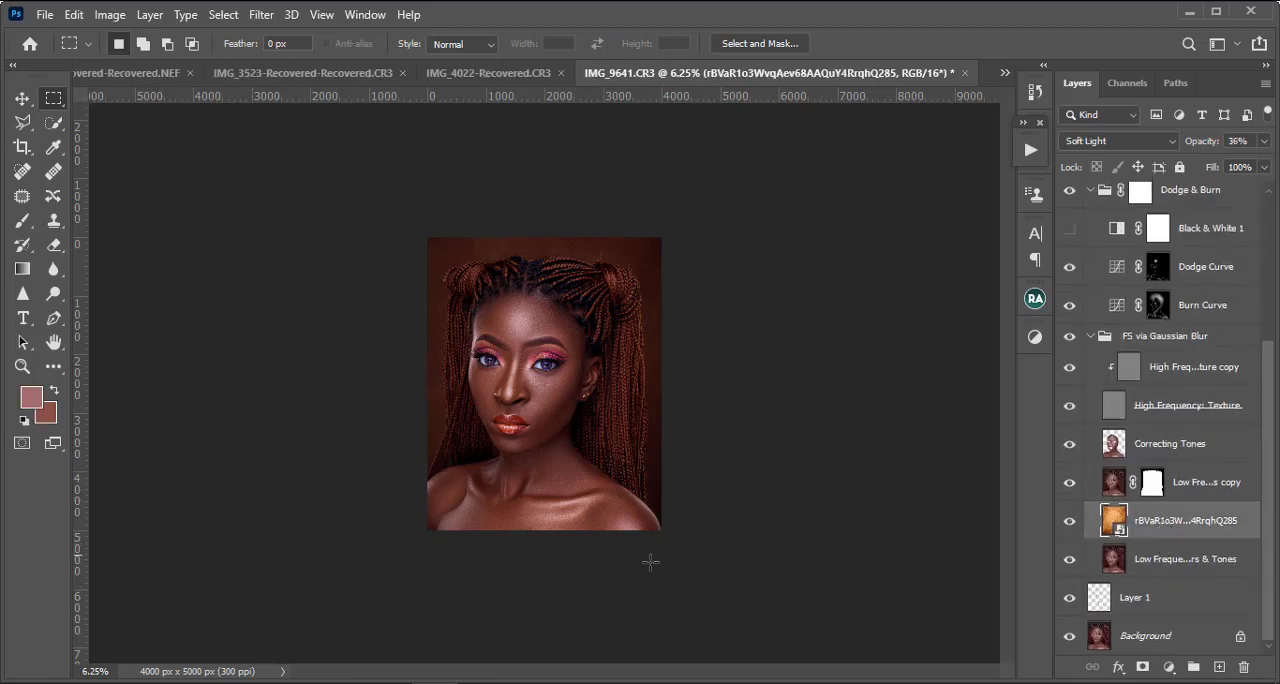
click(1168, 666)
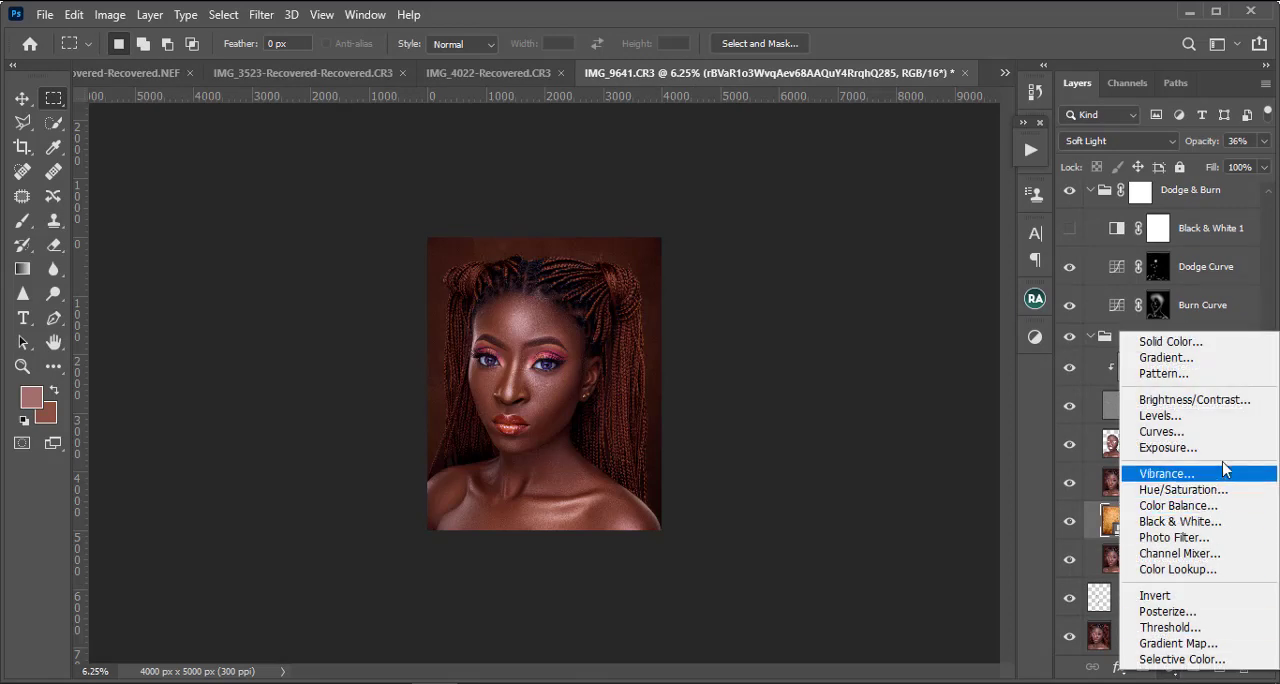
click(1182, 659)
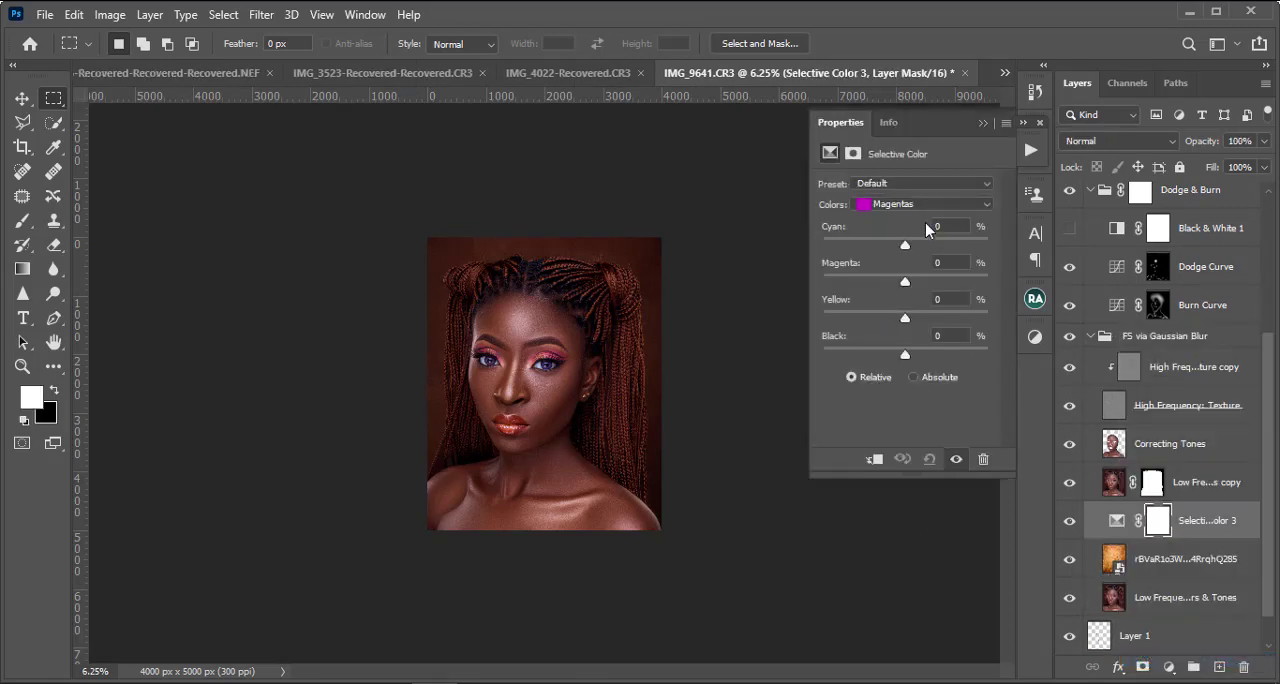
click(926, 210)
click(898, 317)
drag(905, 245, 892, 243)
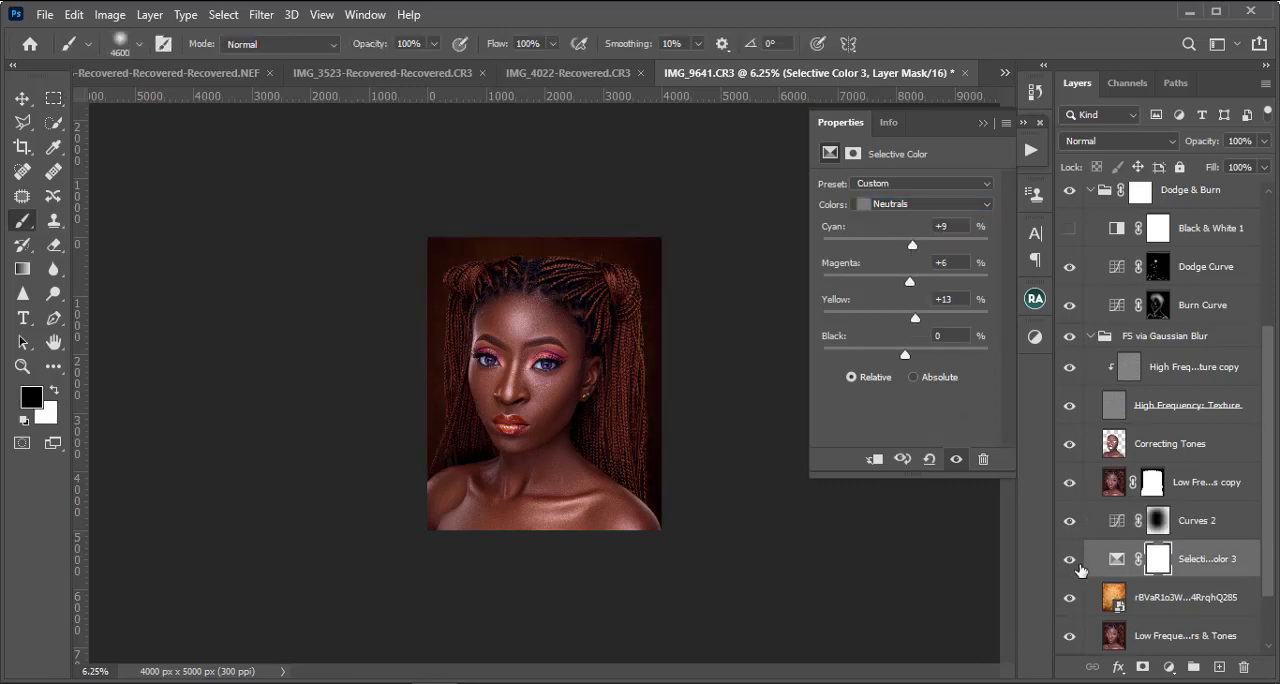
Step: Compare the image without and with Selective Color 3, and set its Neutrals to Magenta +42% and Yellow -12%
click(1074, 560)
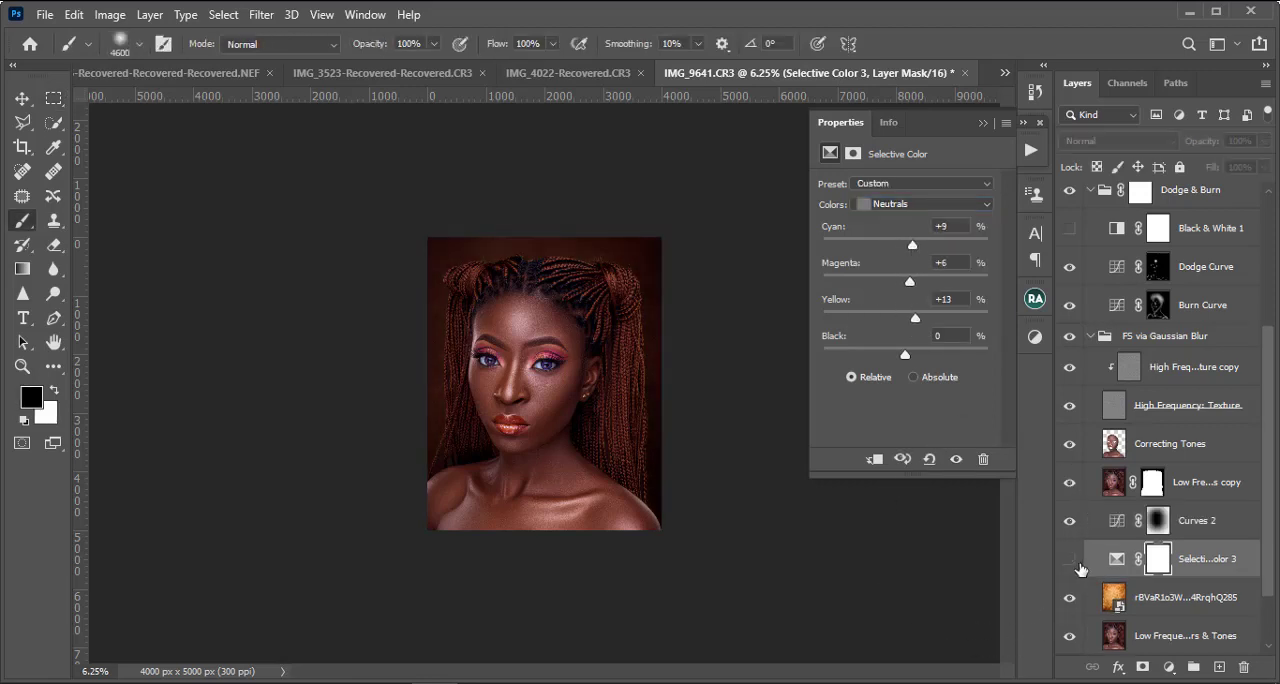
click(1070, 560)
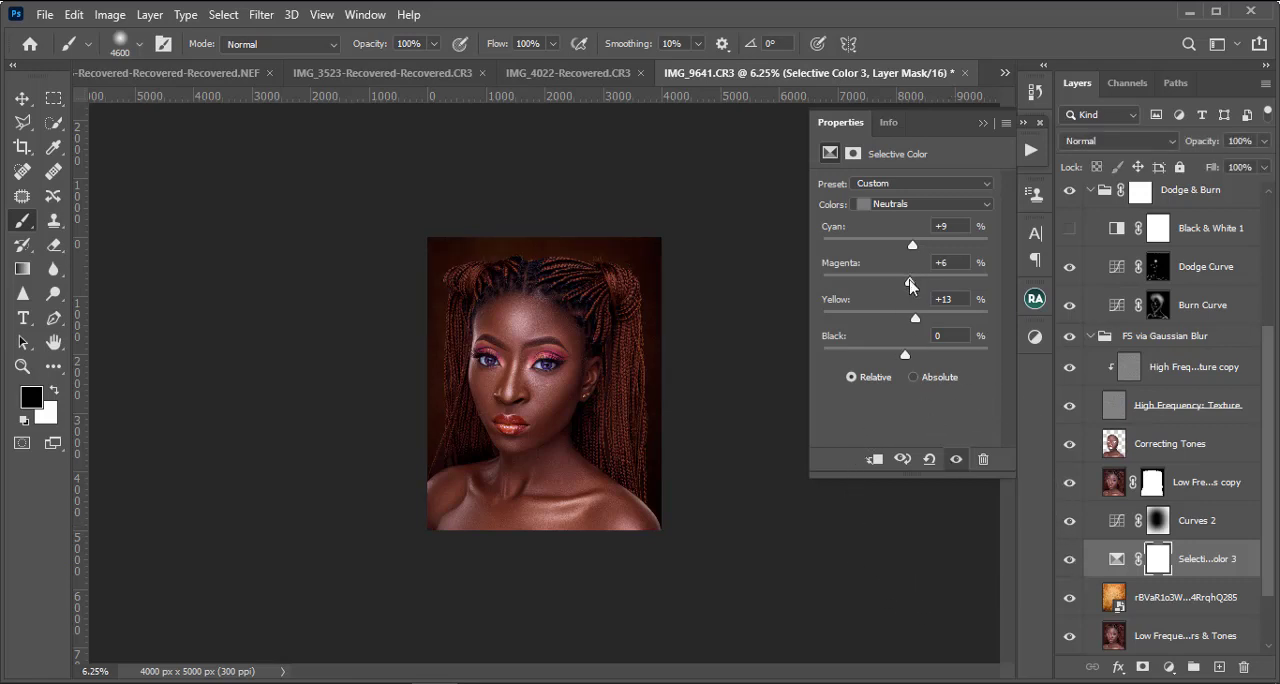
drag(910, 282, 892, 326)
scroll(1192, 352, up, 2)
scroll(1190, 352, up, 4)
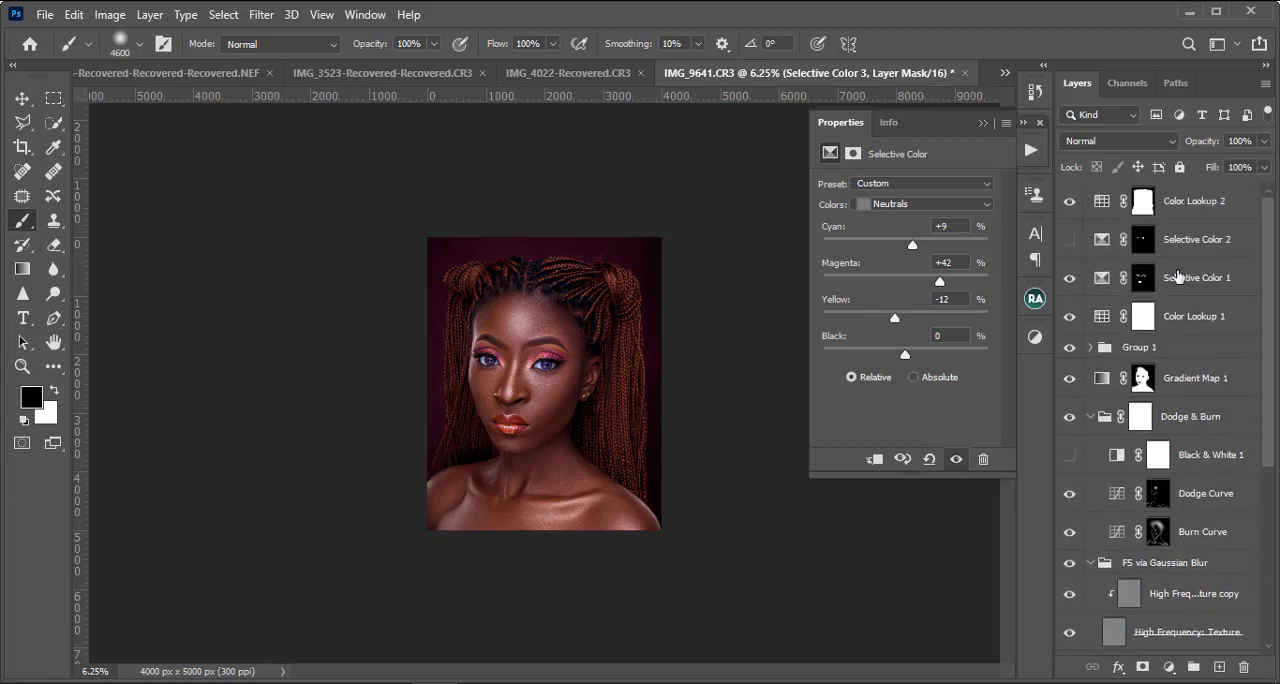
key(ctrl+plus)
key(ctrl+plus)
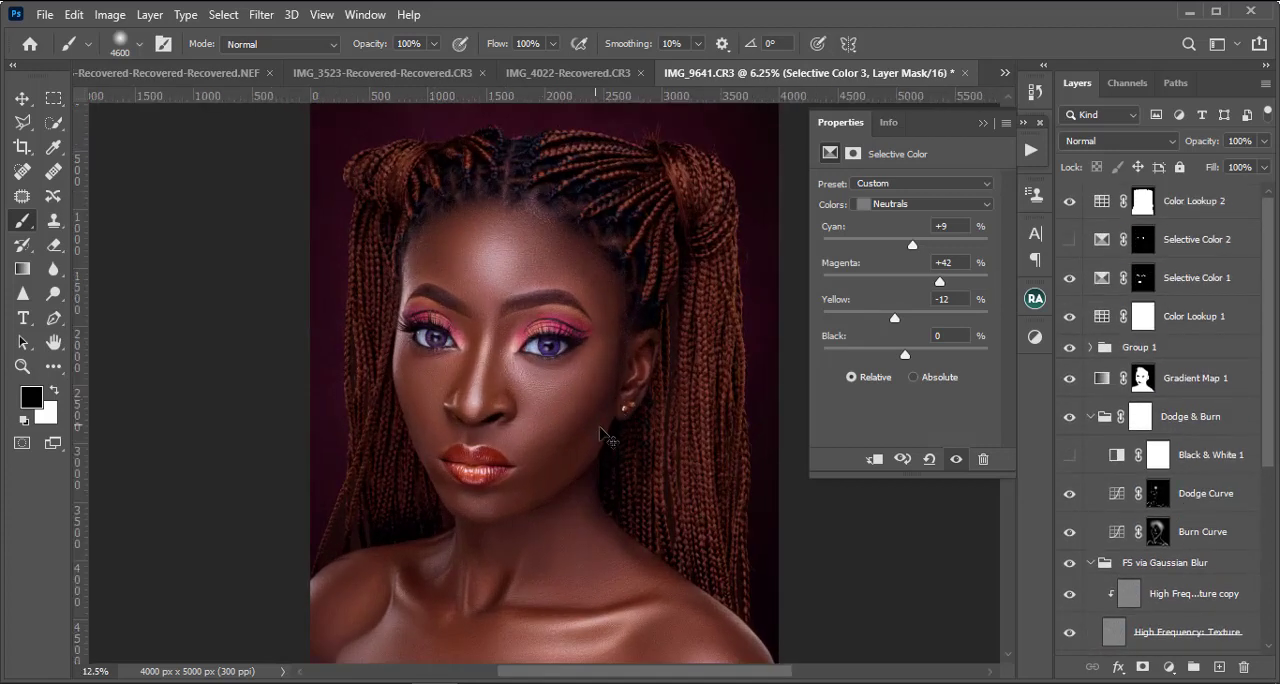
key(ctrl+minus)
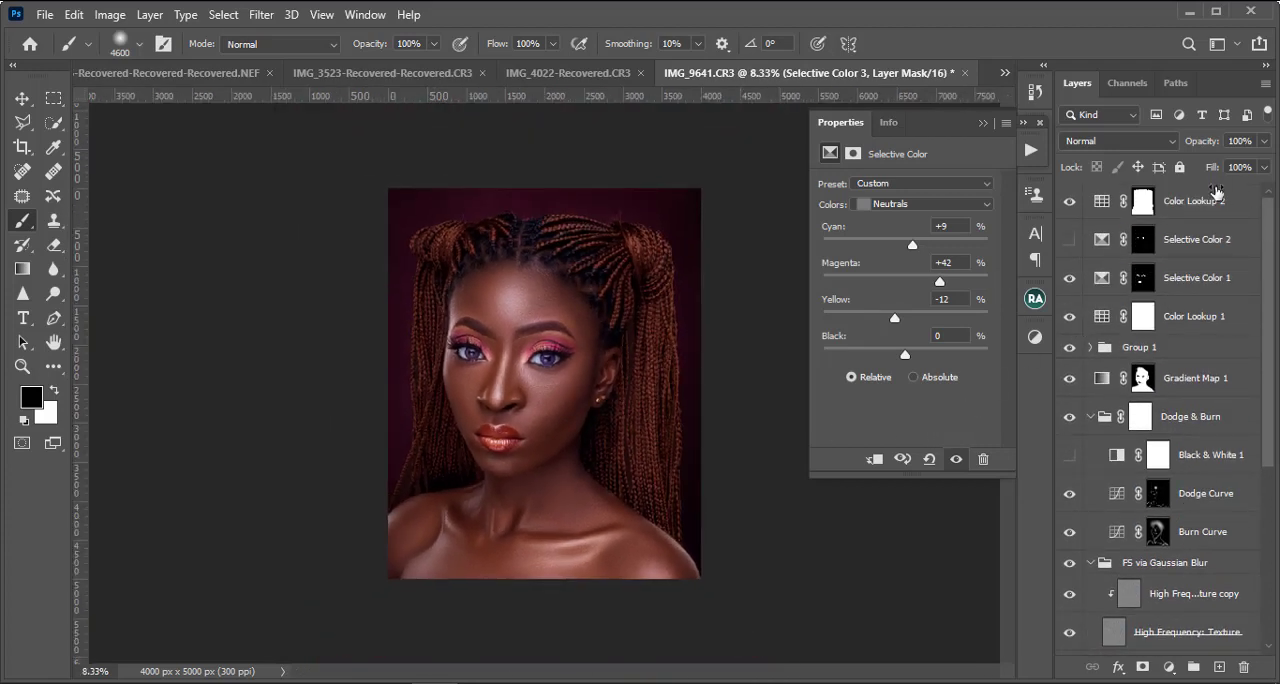
Step: Stamp all visible layers above Color Lookup 2 and set the tone curve's Darks to +7 for the merged layer in Camera Raw
click(1217, 204)
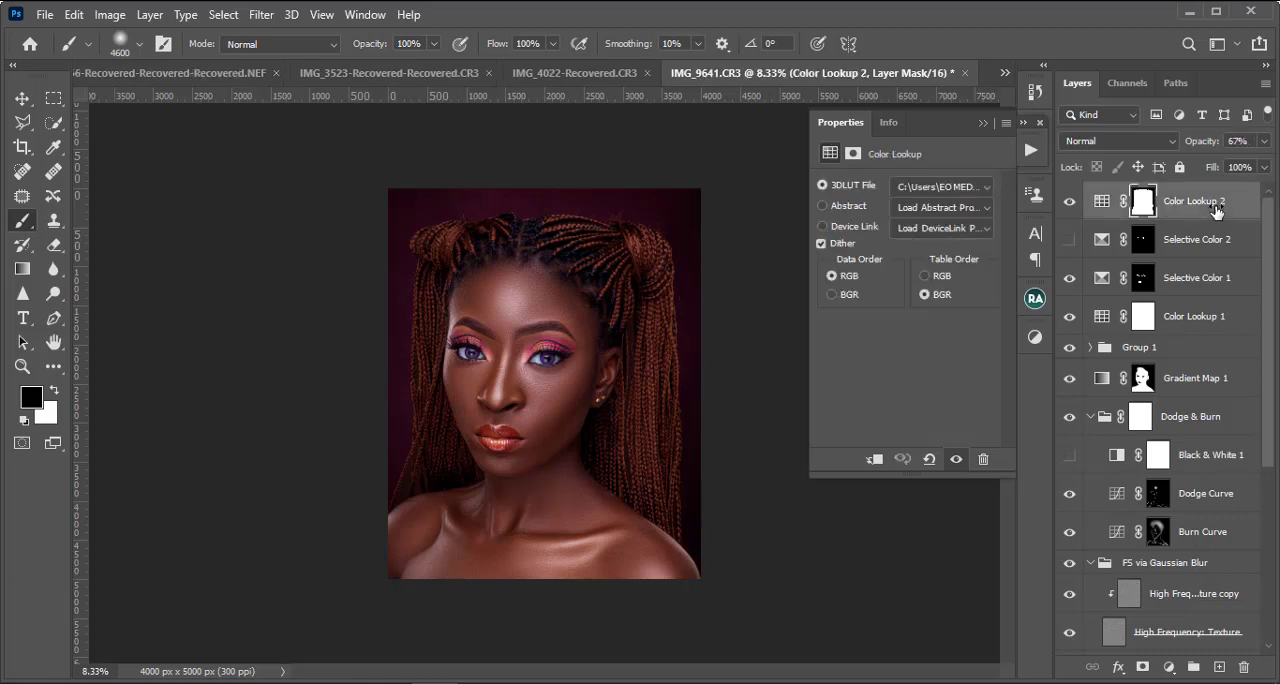
key(ctrl+shift+alt+e)
key(ctrl+plus)
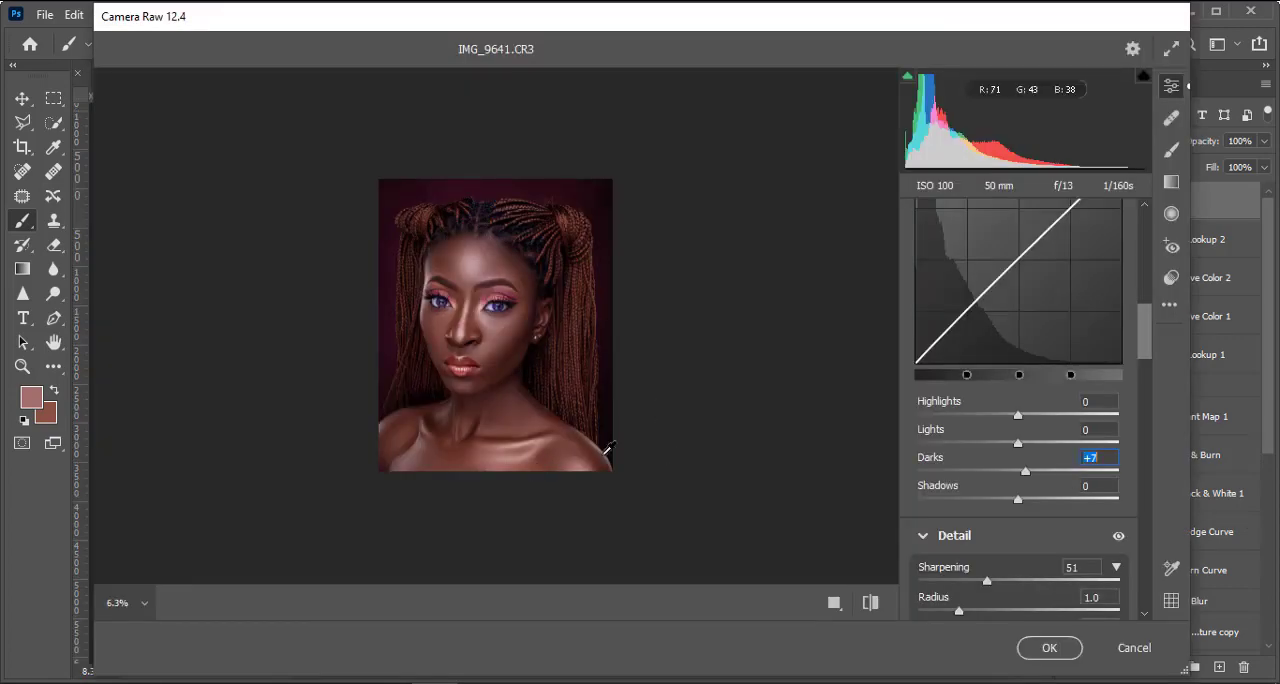
key(ctrl+plus)
key(ctrl+minus)
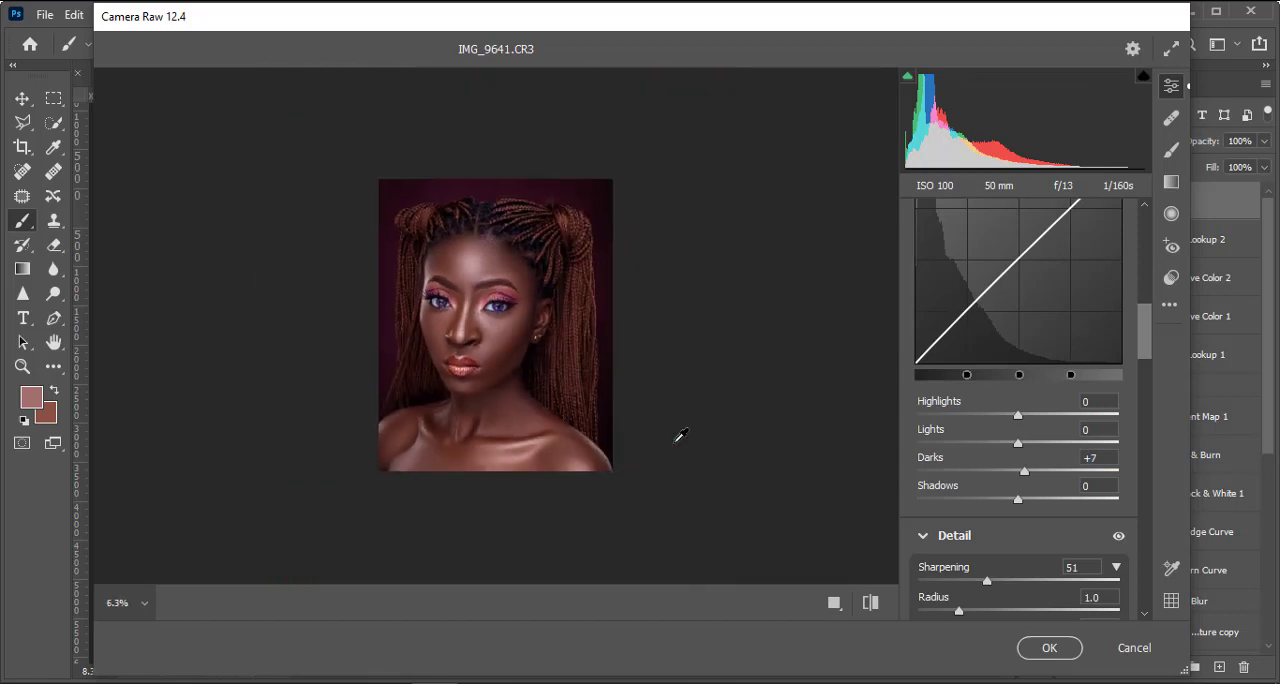